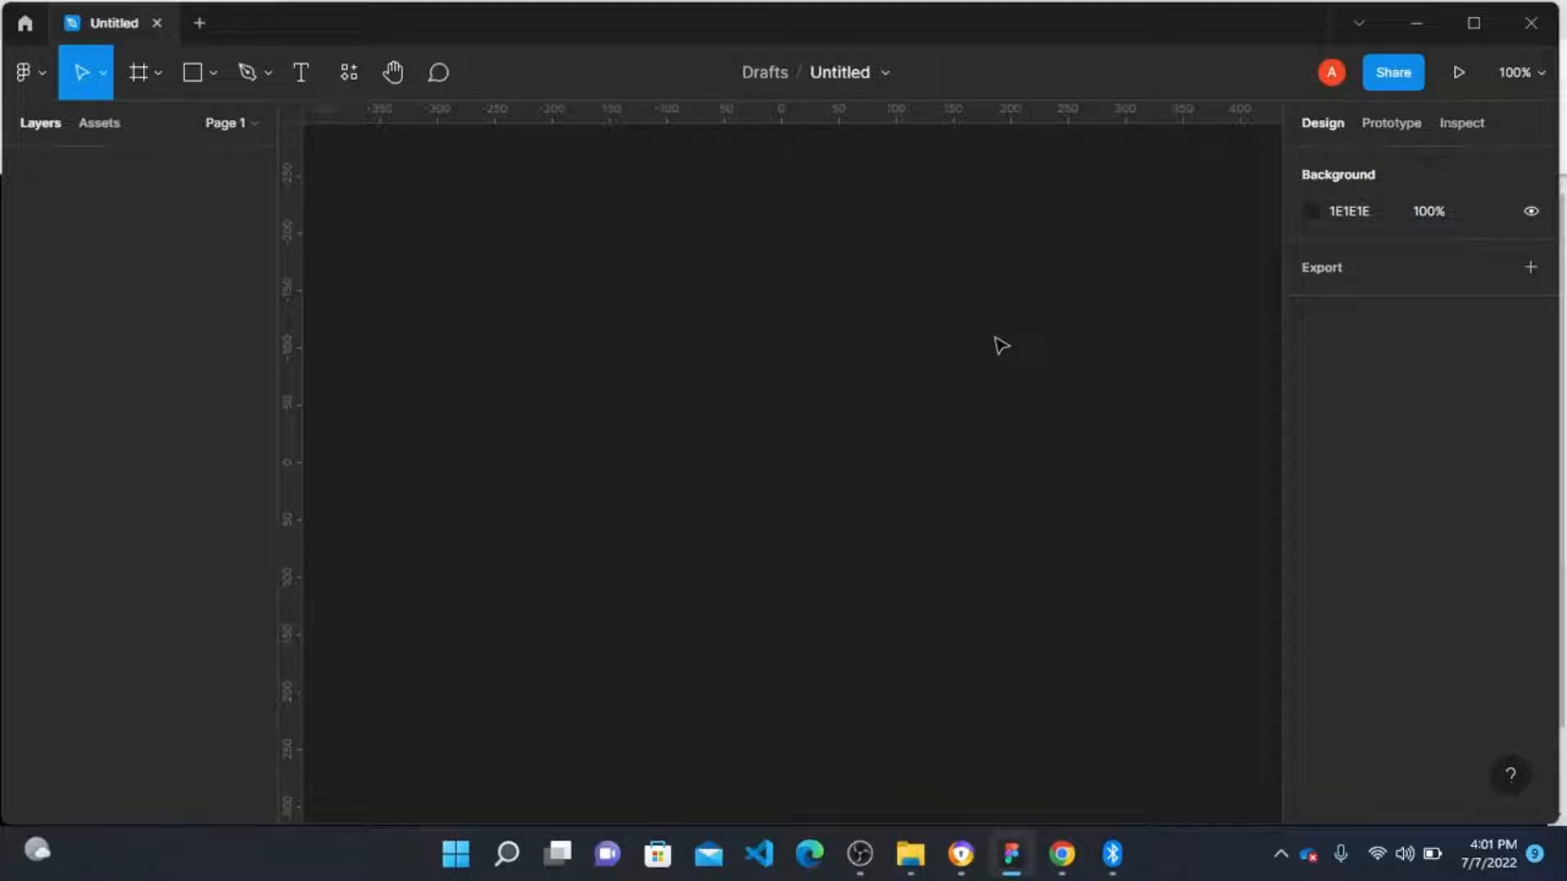
# Step: Create an Android Large frame (360 × 800) on the canvas
pyautogui.click(139, 72)
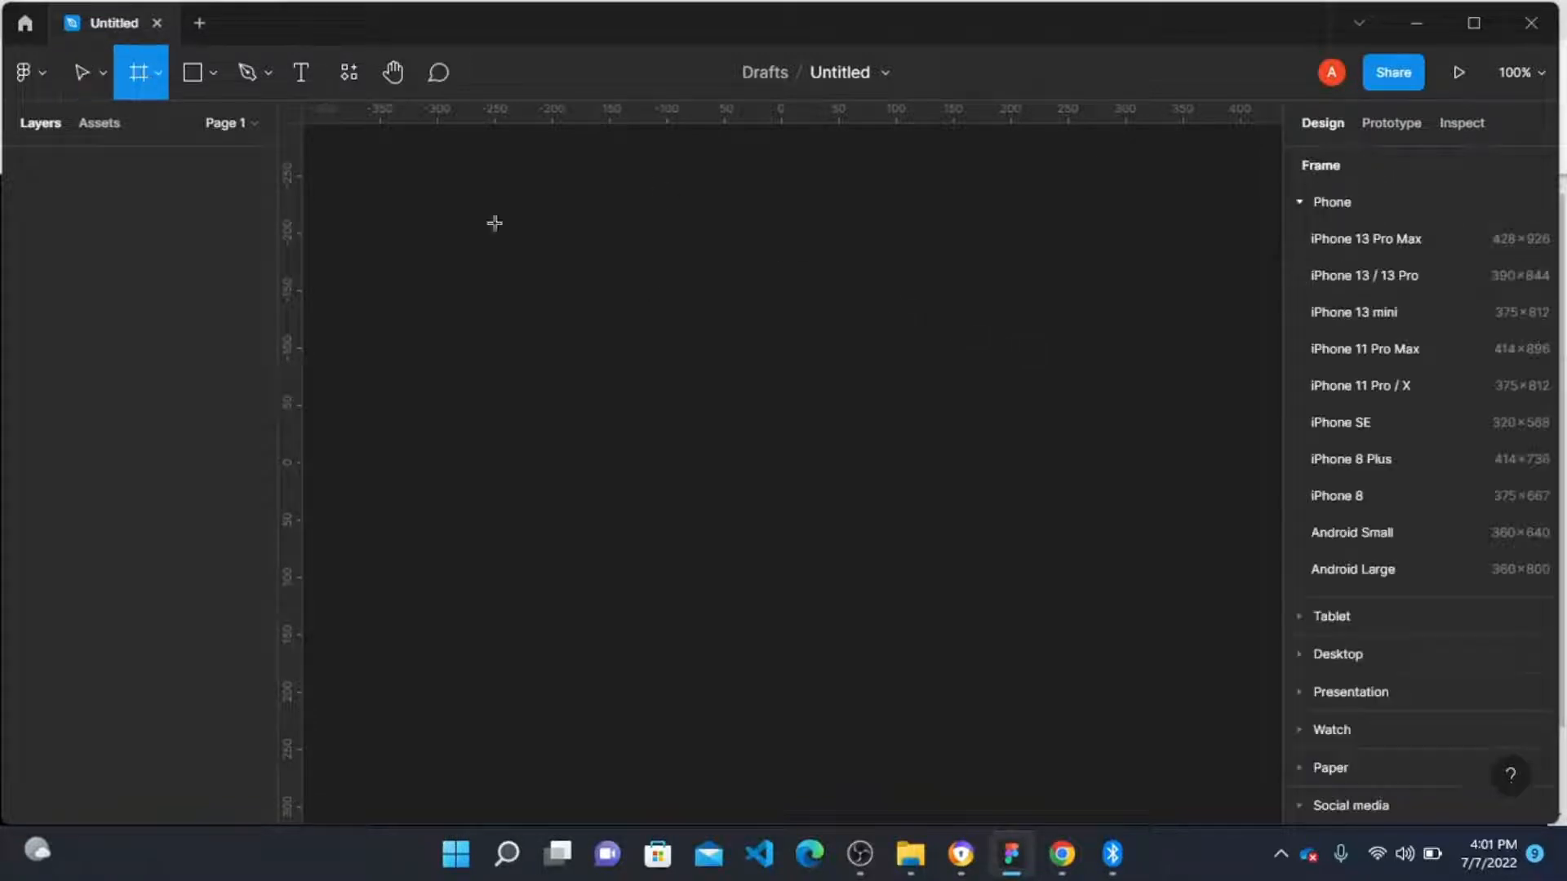
pyautogui.click(1398, 571)
pyautogui.click(1015, 360)
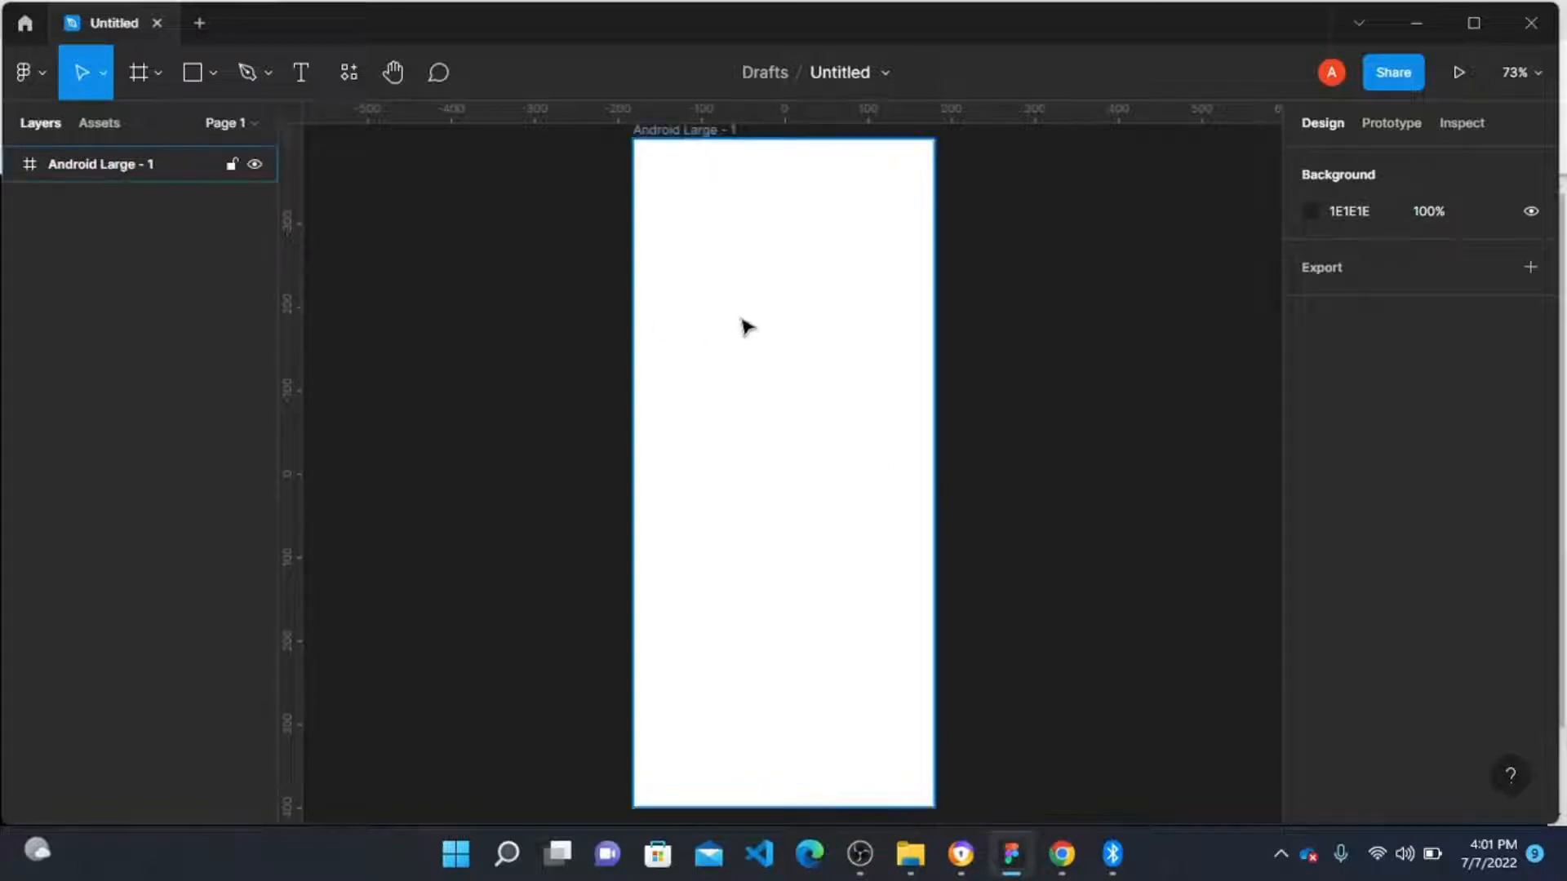
# Step: Draw a thin bar about 51 × 5 near the frame's top-left corner
pyautogui.press('r')
pyautogui.scroll(3, 645, 155)
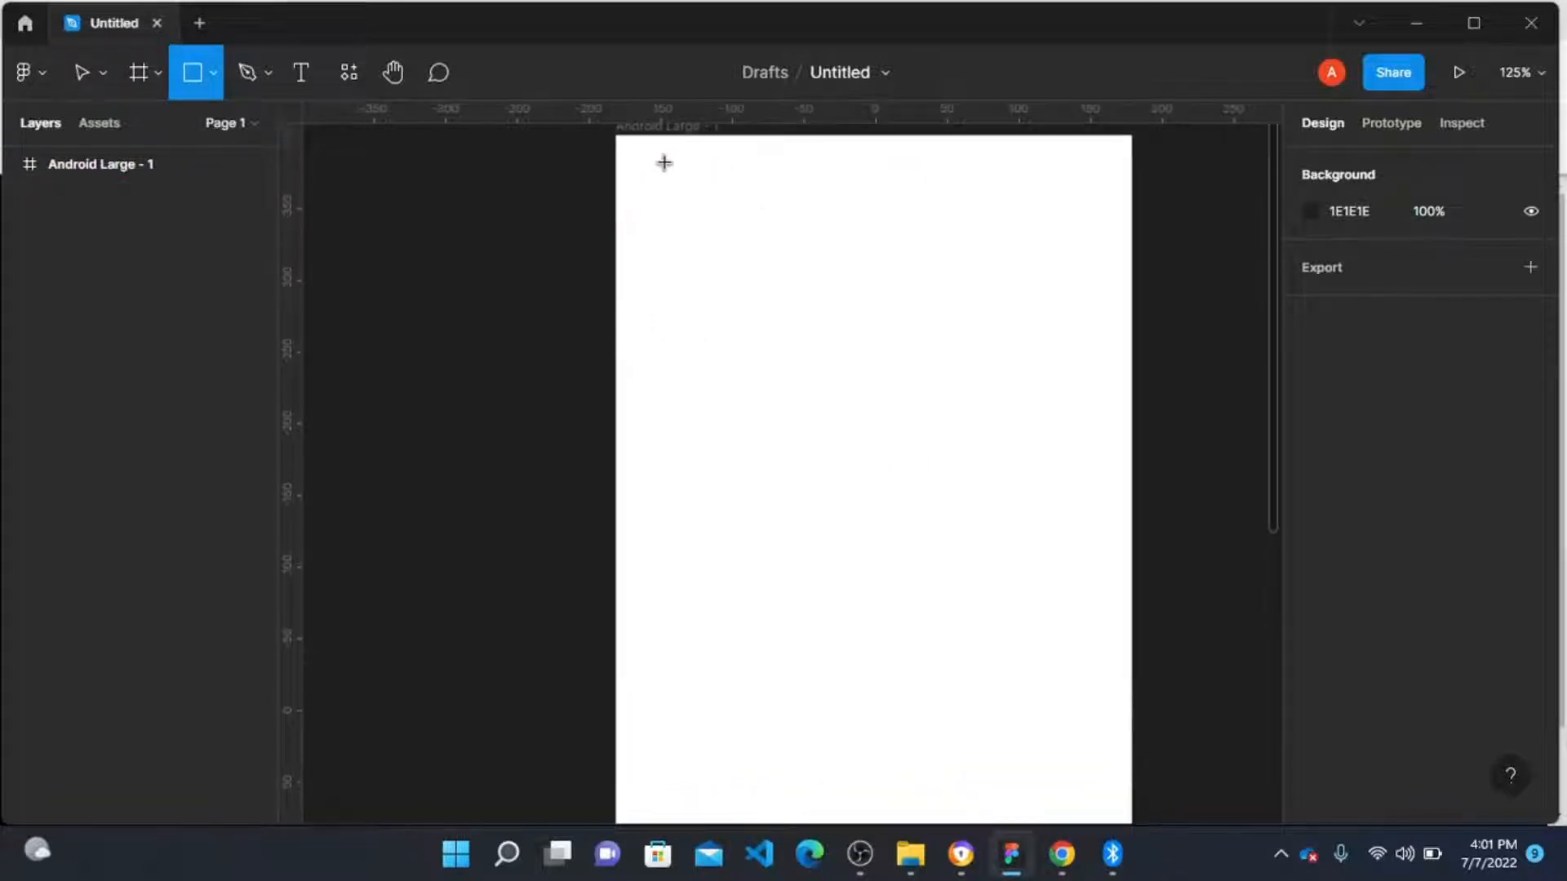
pyautogui.moveTo(656, 182)
pyautogui.mouseDown()
pyautogui.moveTo(733, 198)
pyautogui.moveTo(716, 193)
pyautogui.mouseUp()
pyautogui.scroll(3, 715, 193)
pyautogui.scroll(2, 715, 192)
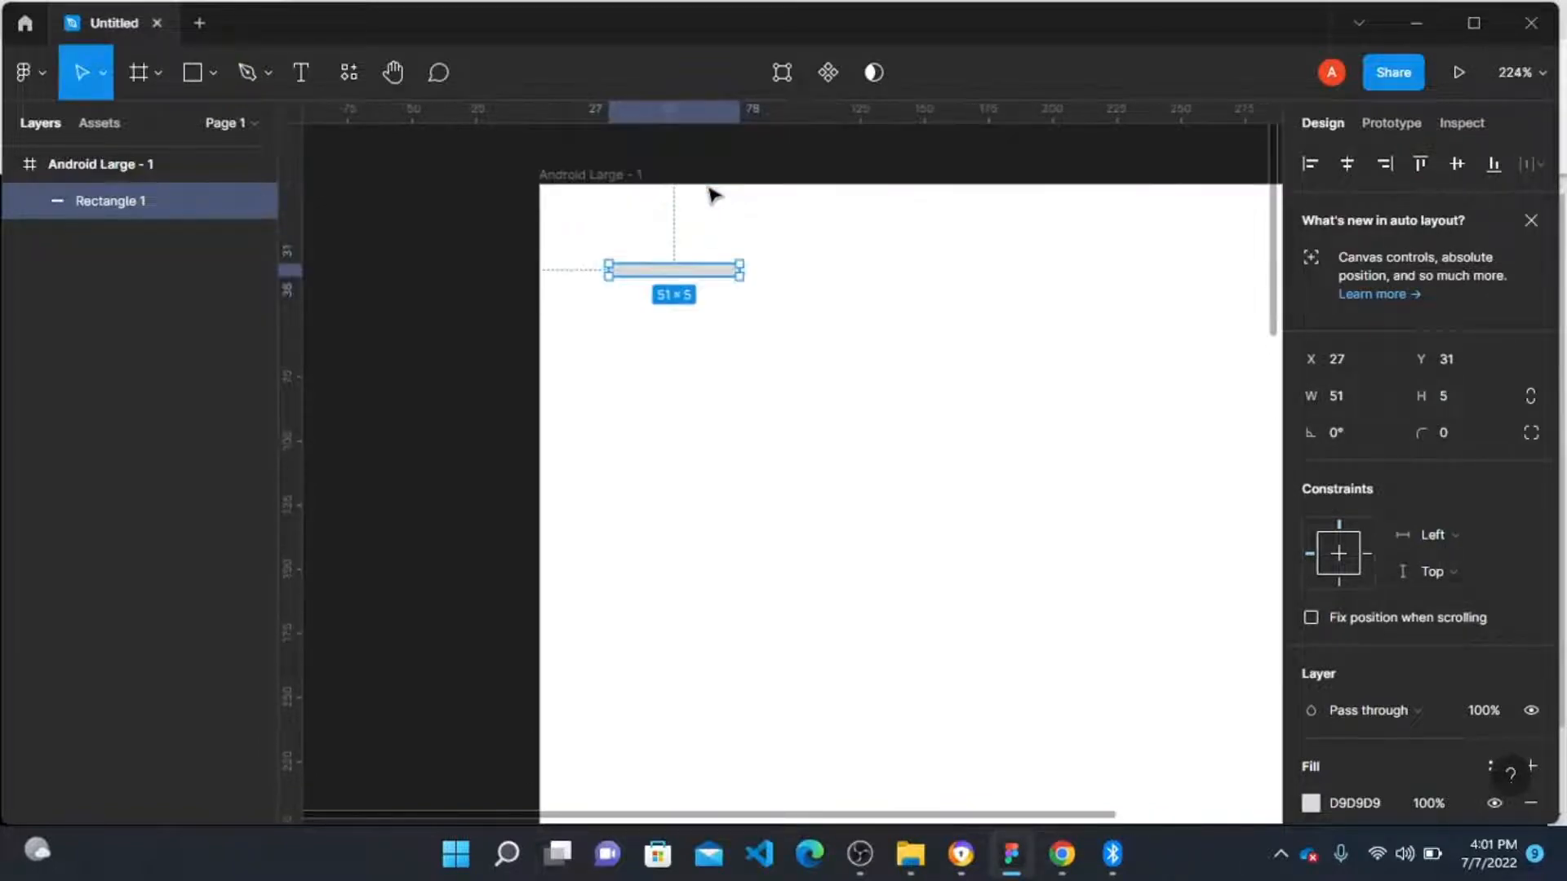
# Step: Duplicate the bar to the frame's top-right corner at X 287
pyautogui.moveTo(664, 270); pyautogui.dragTo(1147, 246)
pyautogui.scroll(-3, 664, 250)
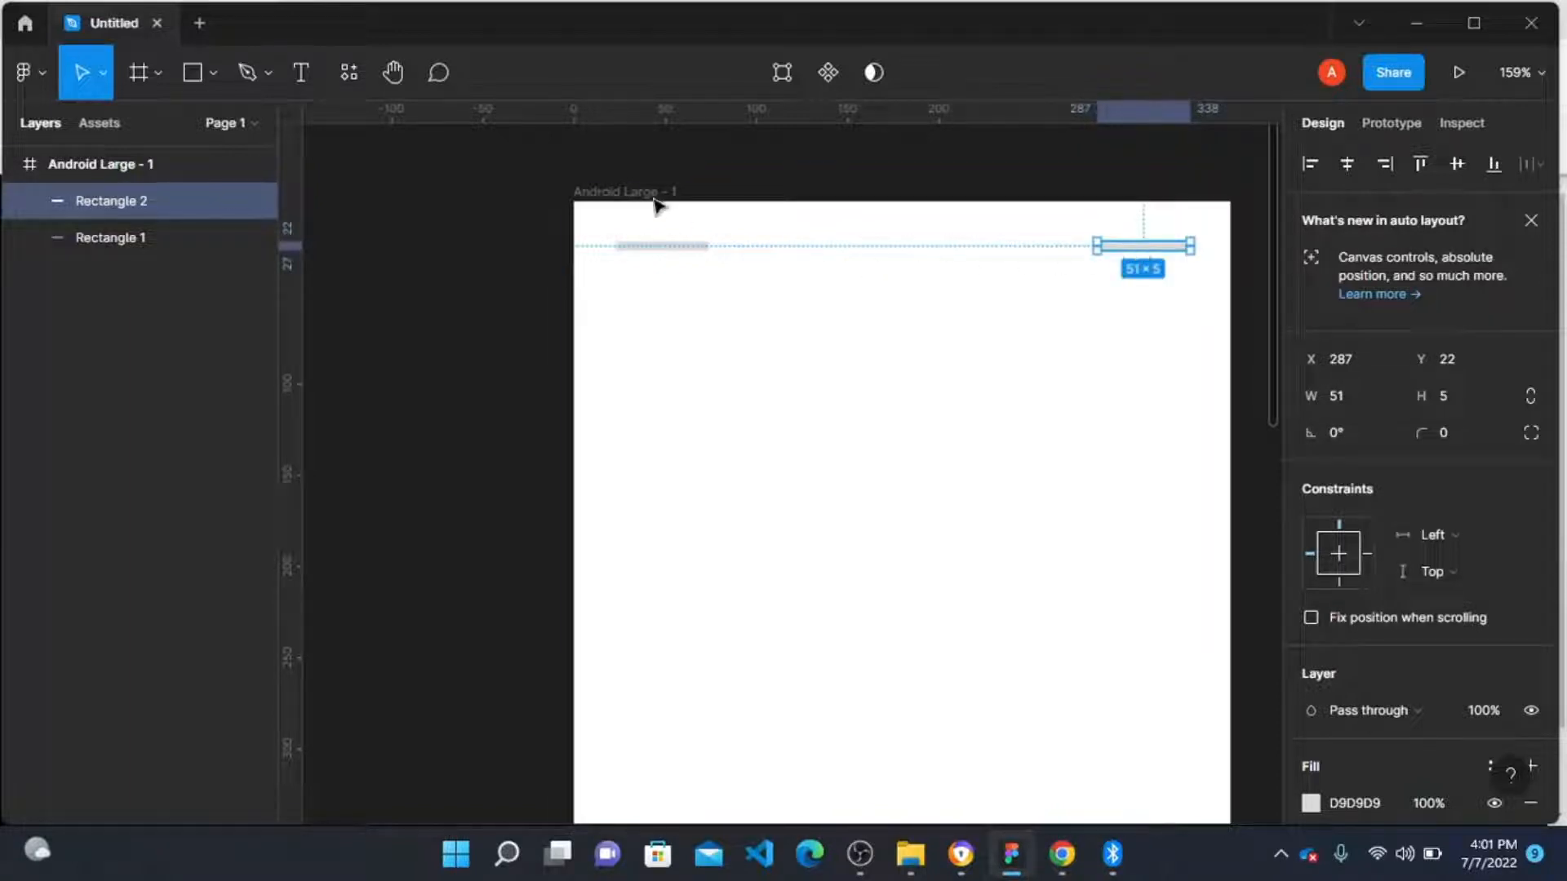
# Step: Duplicate the right bar downward to Y 75
pyautogui.click(624, 196)
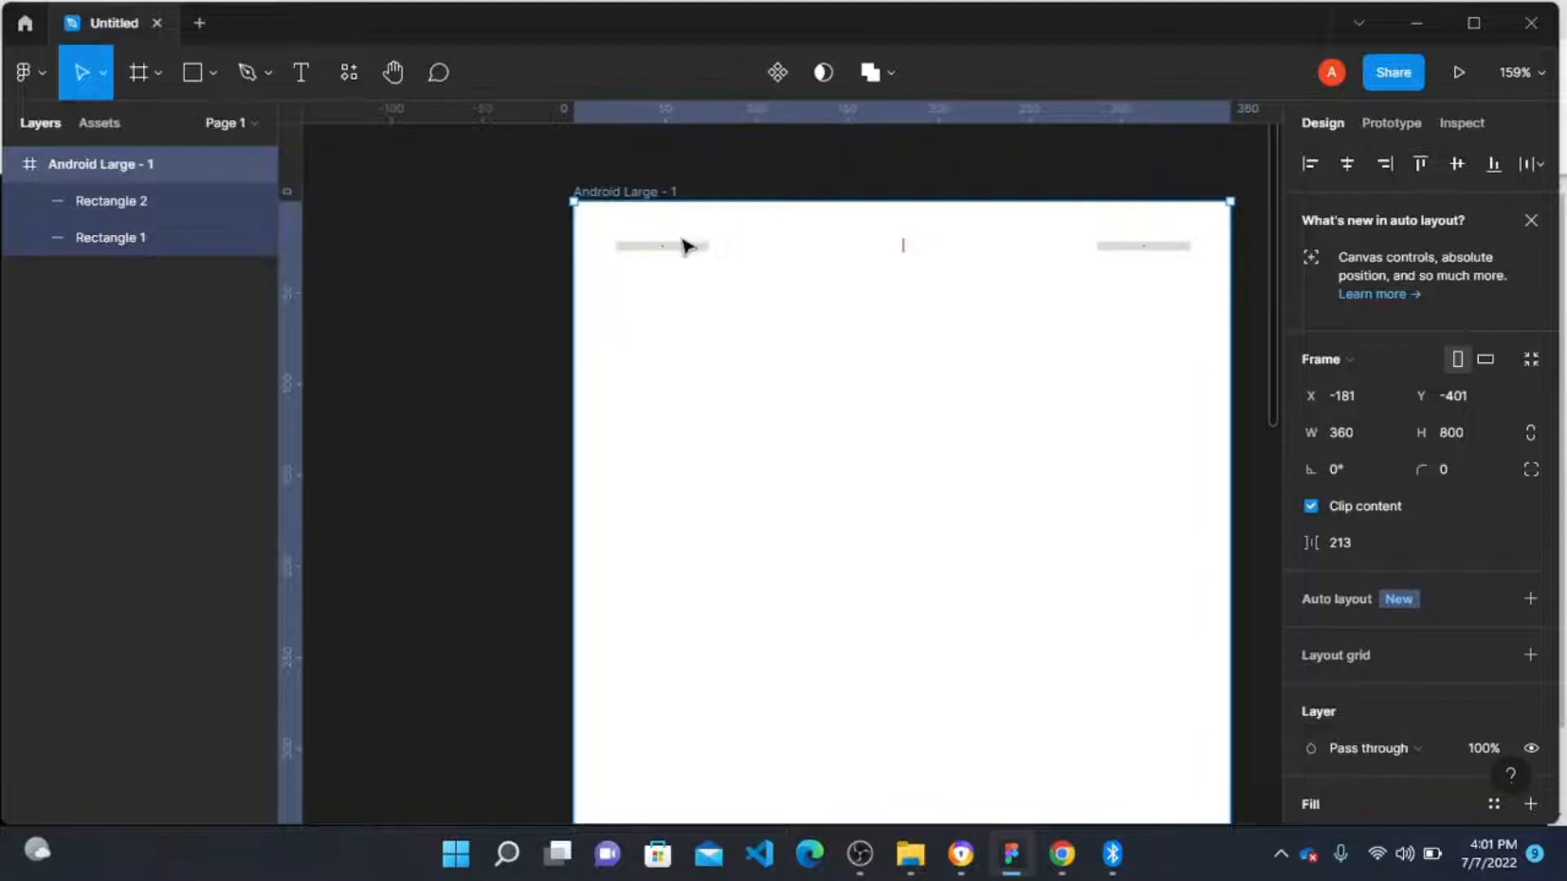
pyautogui.click(1139, 256)
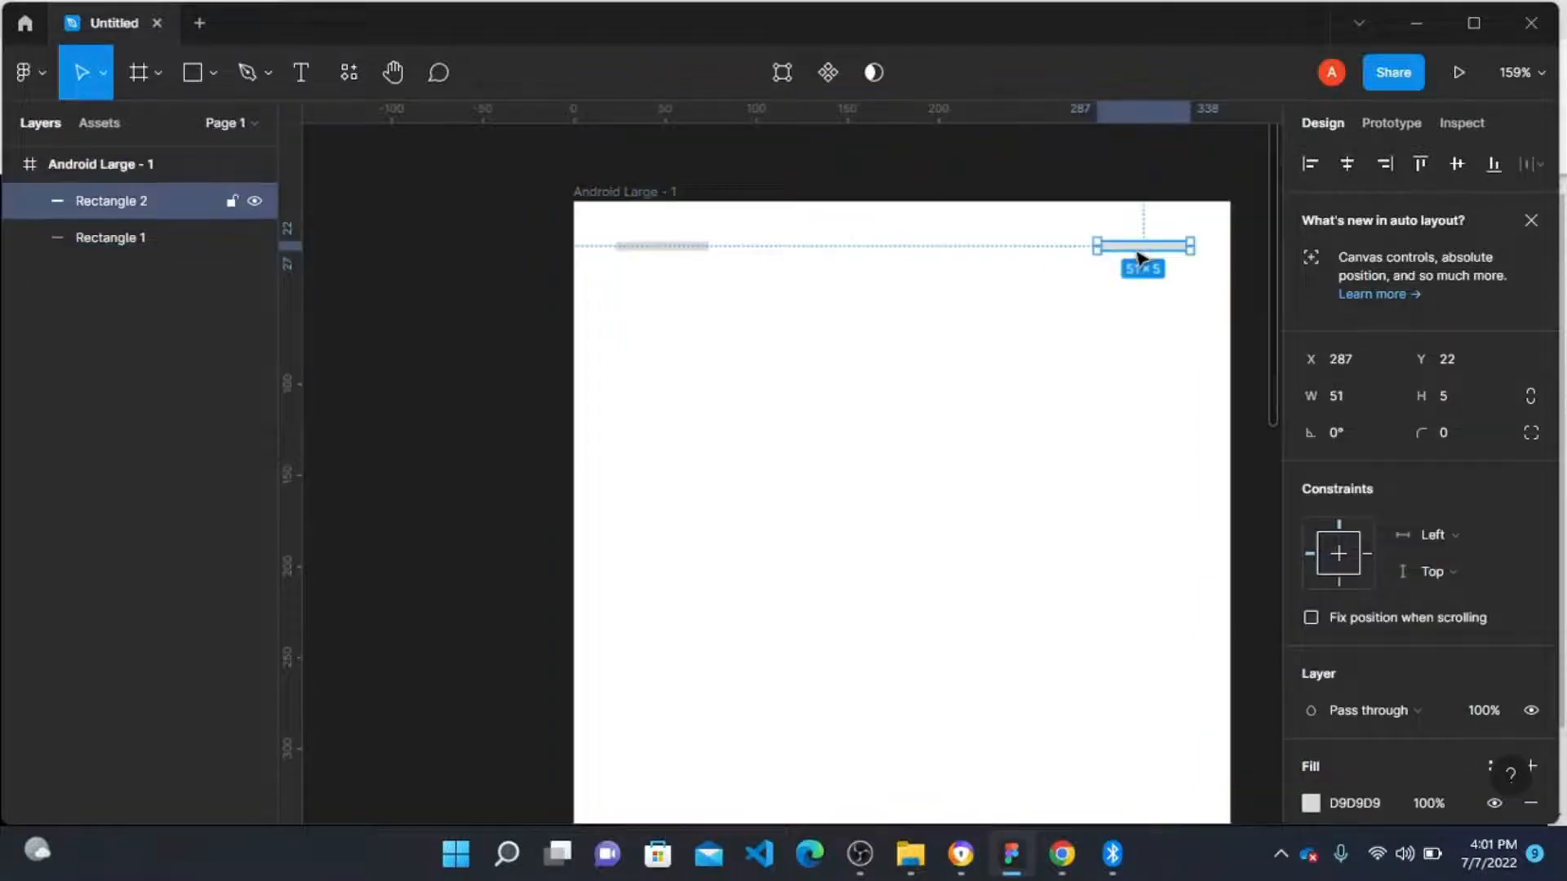
pyautogui.moveTo(1143, 258); pyautogui.dragTo(1140, 354)
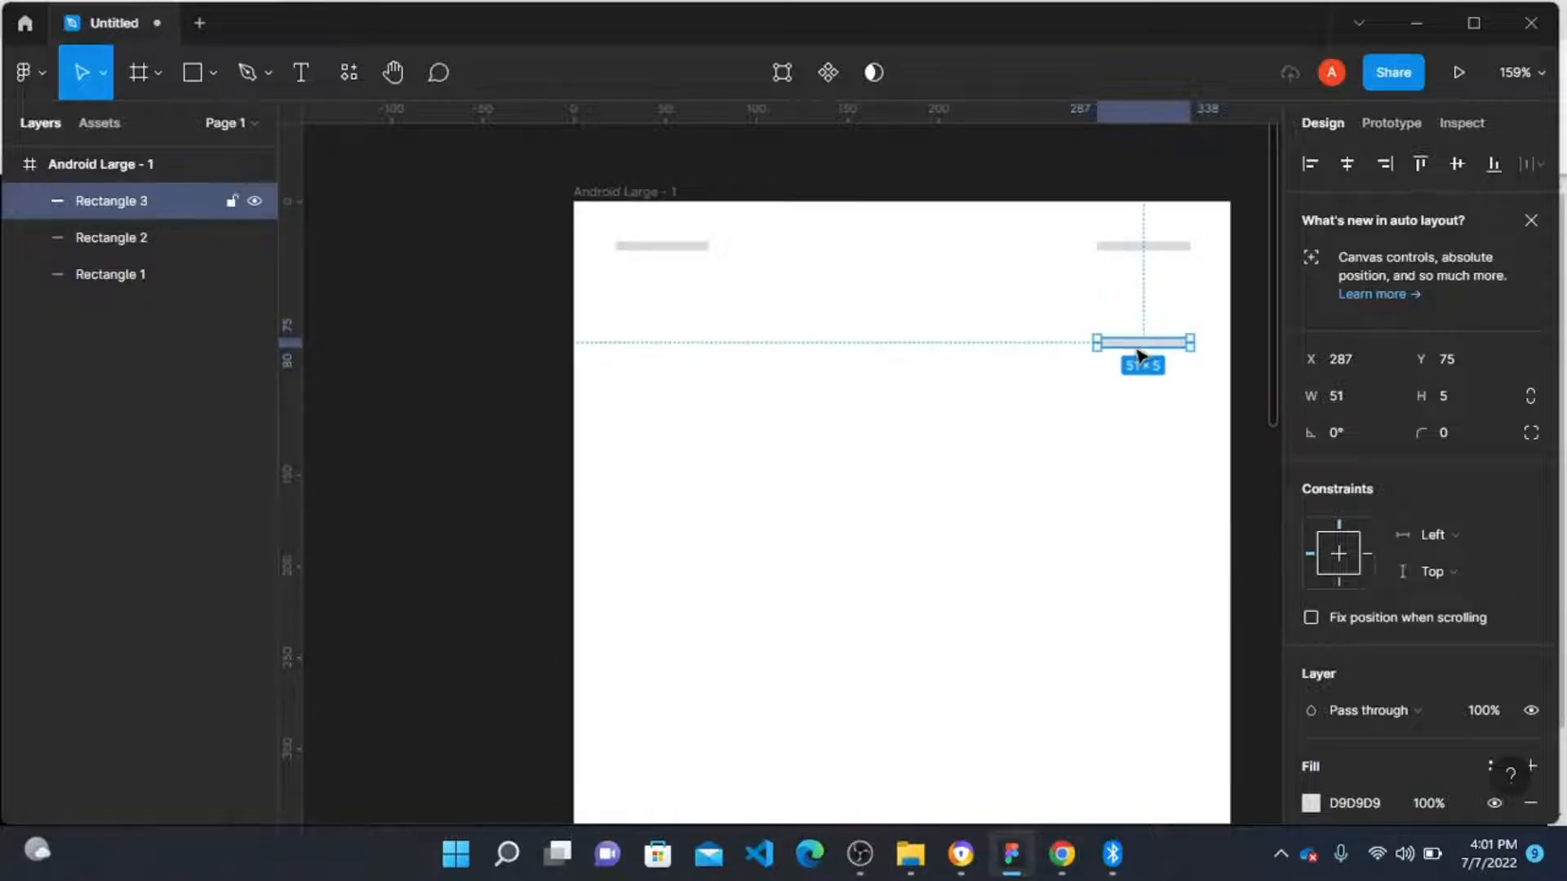
# Step: Center the new bar horizontally in the frame and widen it to 97 wide
pyautogui.click(1343, 164)
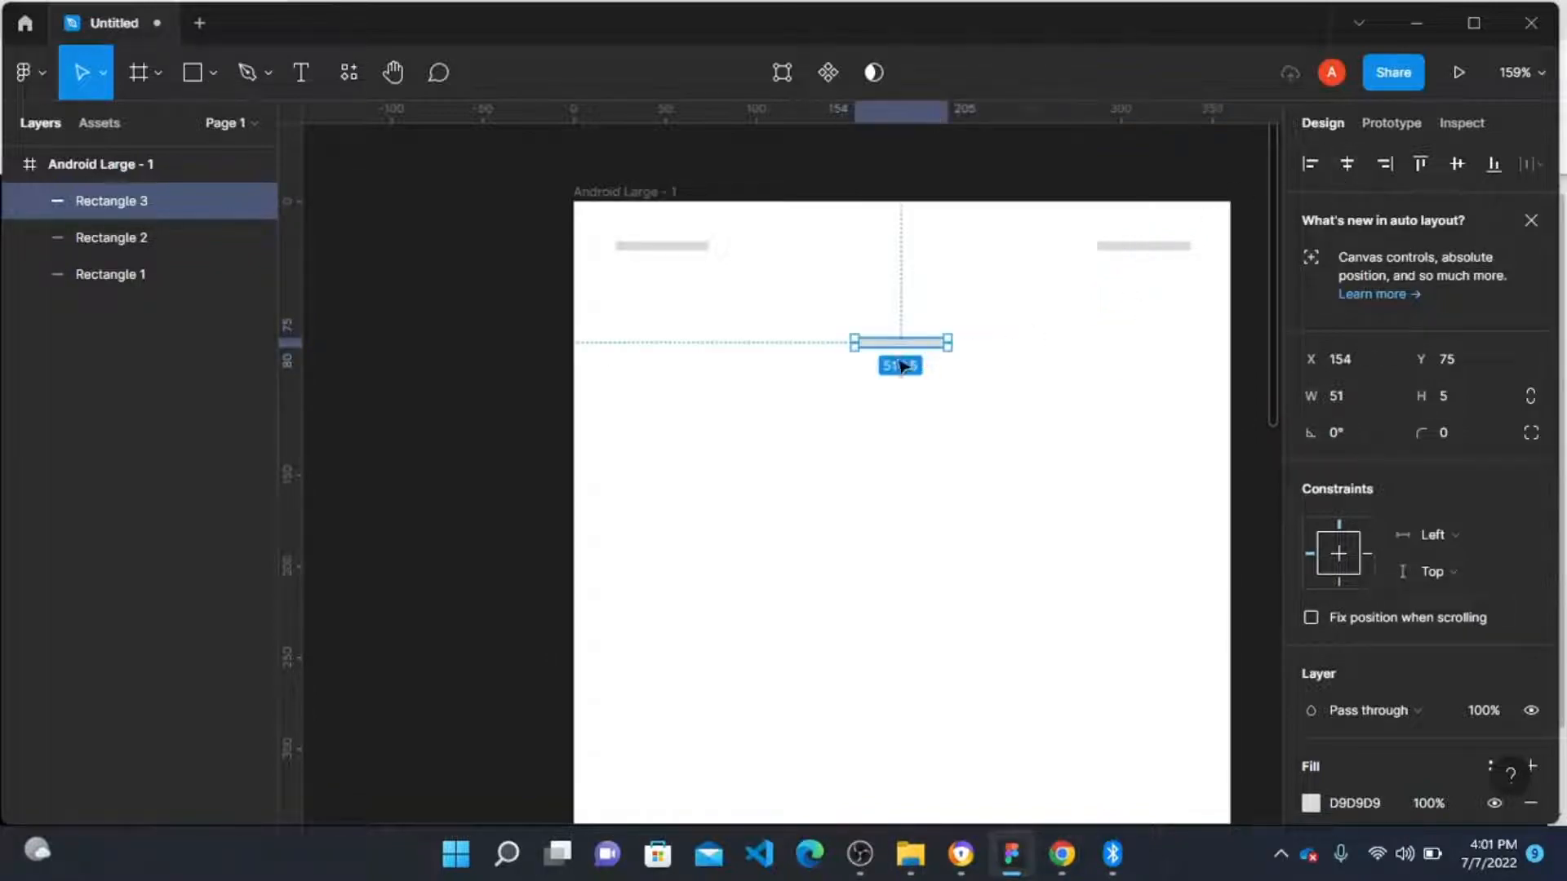
pyautogui.moveTo(855, 343); pyautogui.dragTo(770, 343)
pyautogui.click(1347, 164)
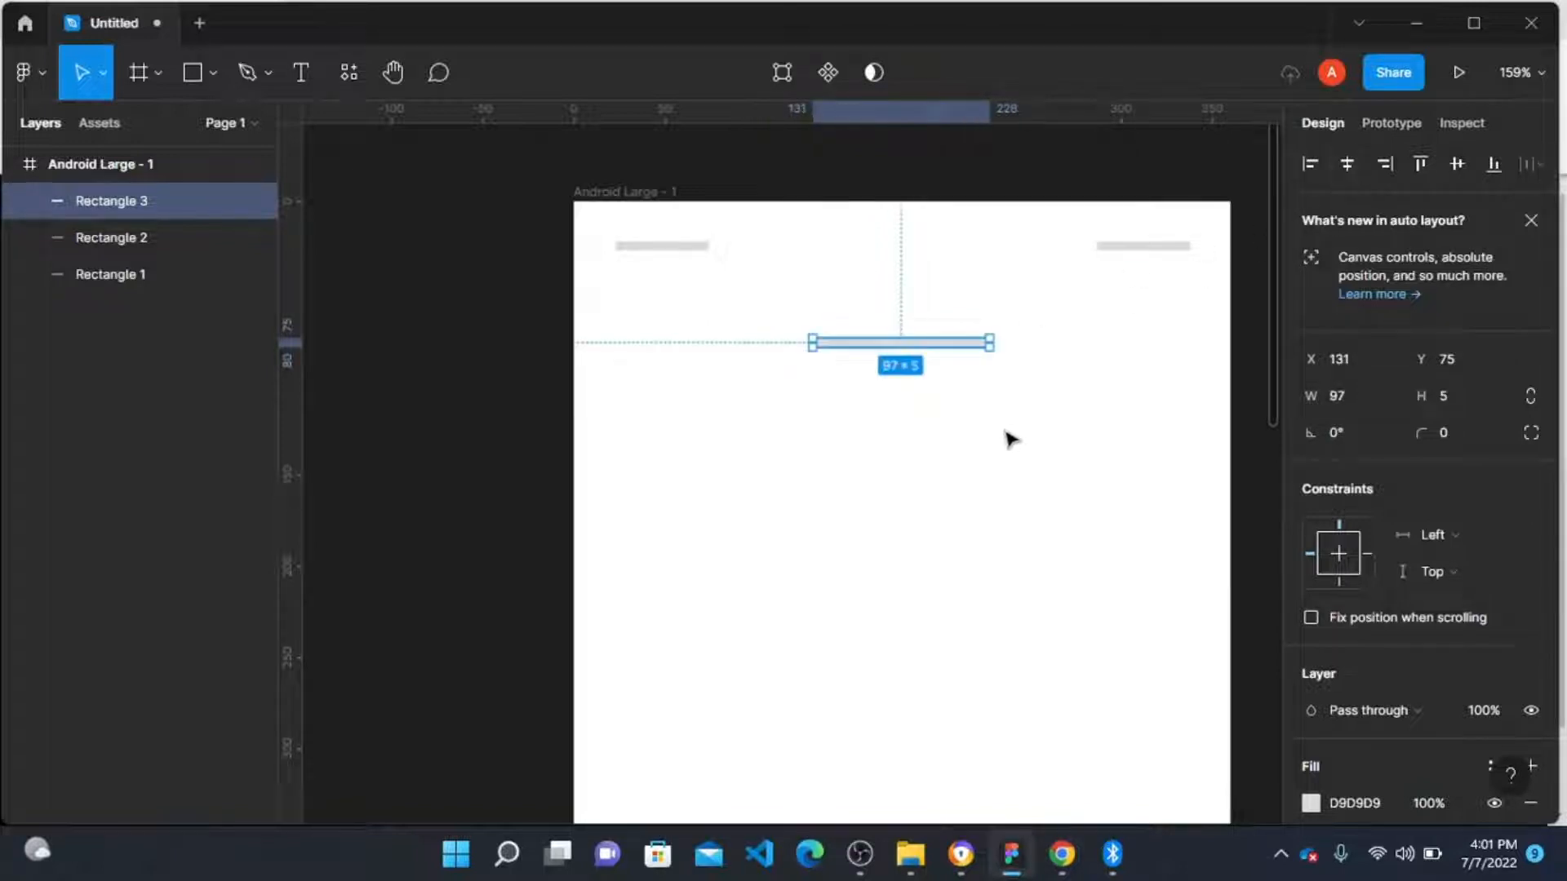
pyautogui.click(1056, 394)
pyautogui.scroll(-1, 784, 363)
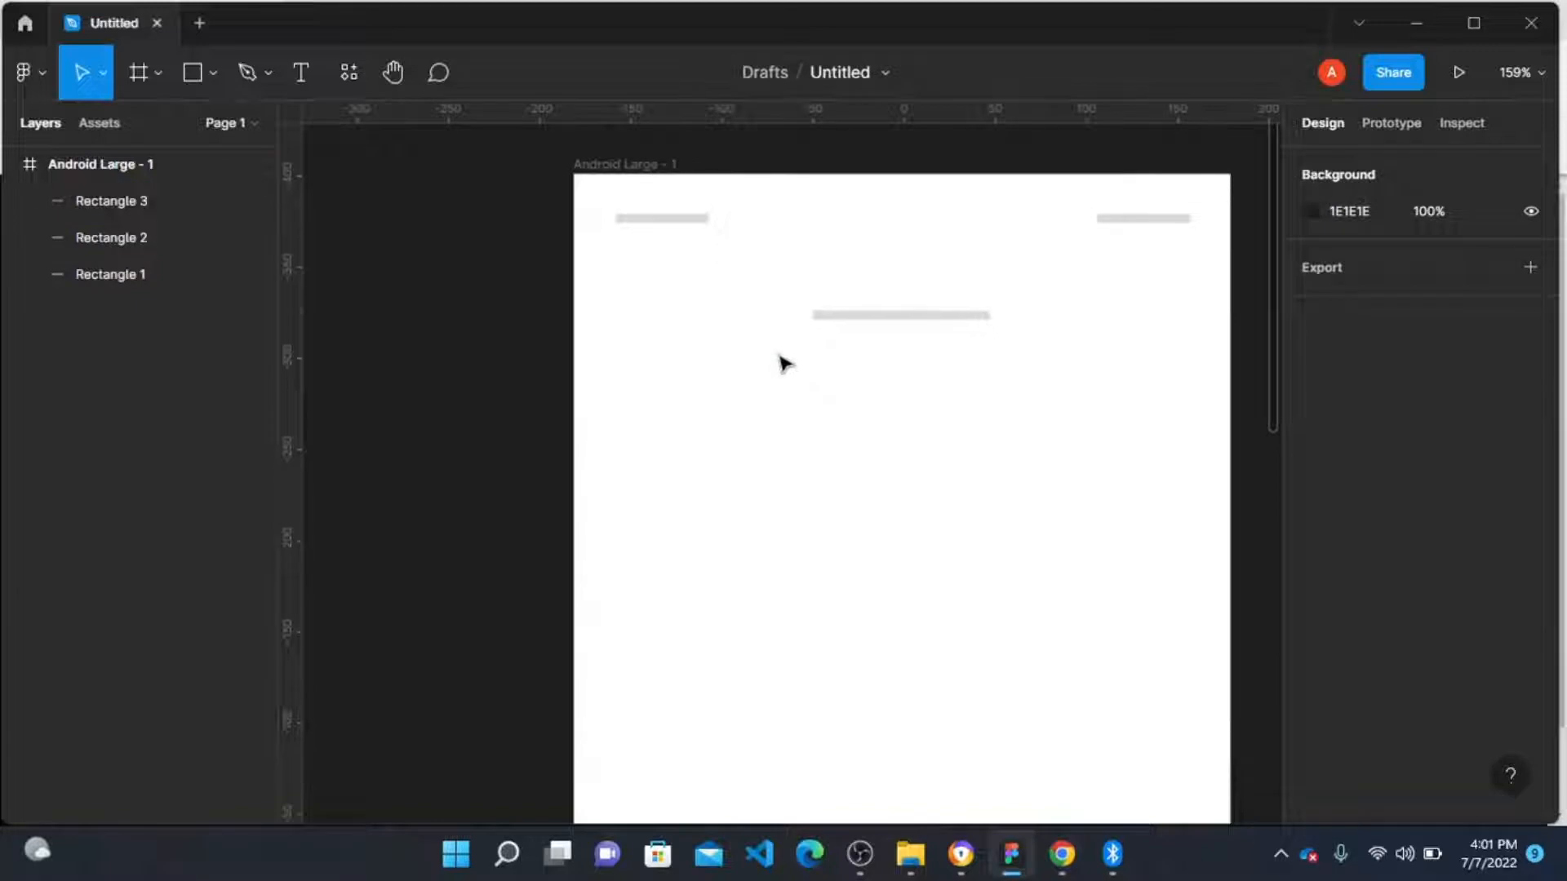
# Step: Draw a wide button rectangle near the frame's bottom and resize it to about 290 × 60
pyautogui.scroll(1, 784, 360)
pyautogui.click(857, 345)
pyautogui.scroll(-5, 863, 347)
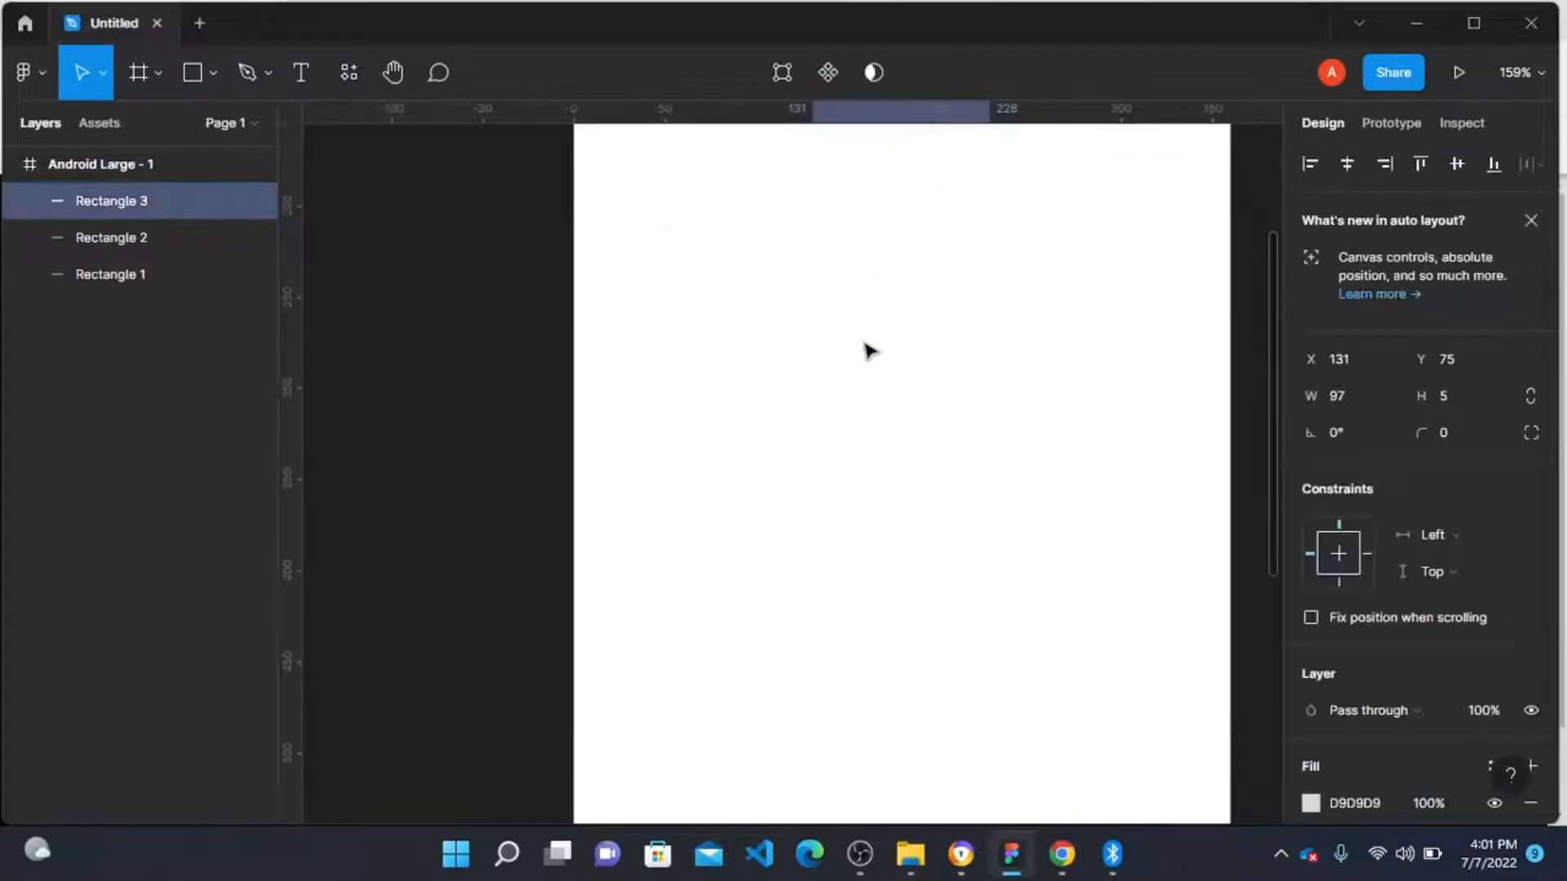
pyautogui.press('r')
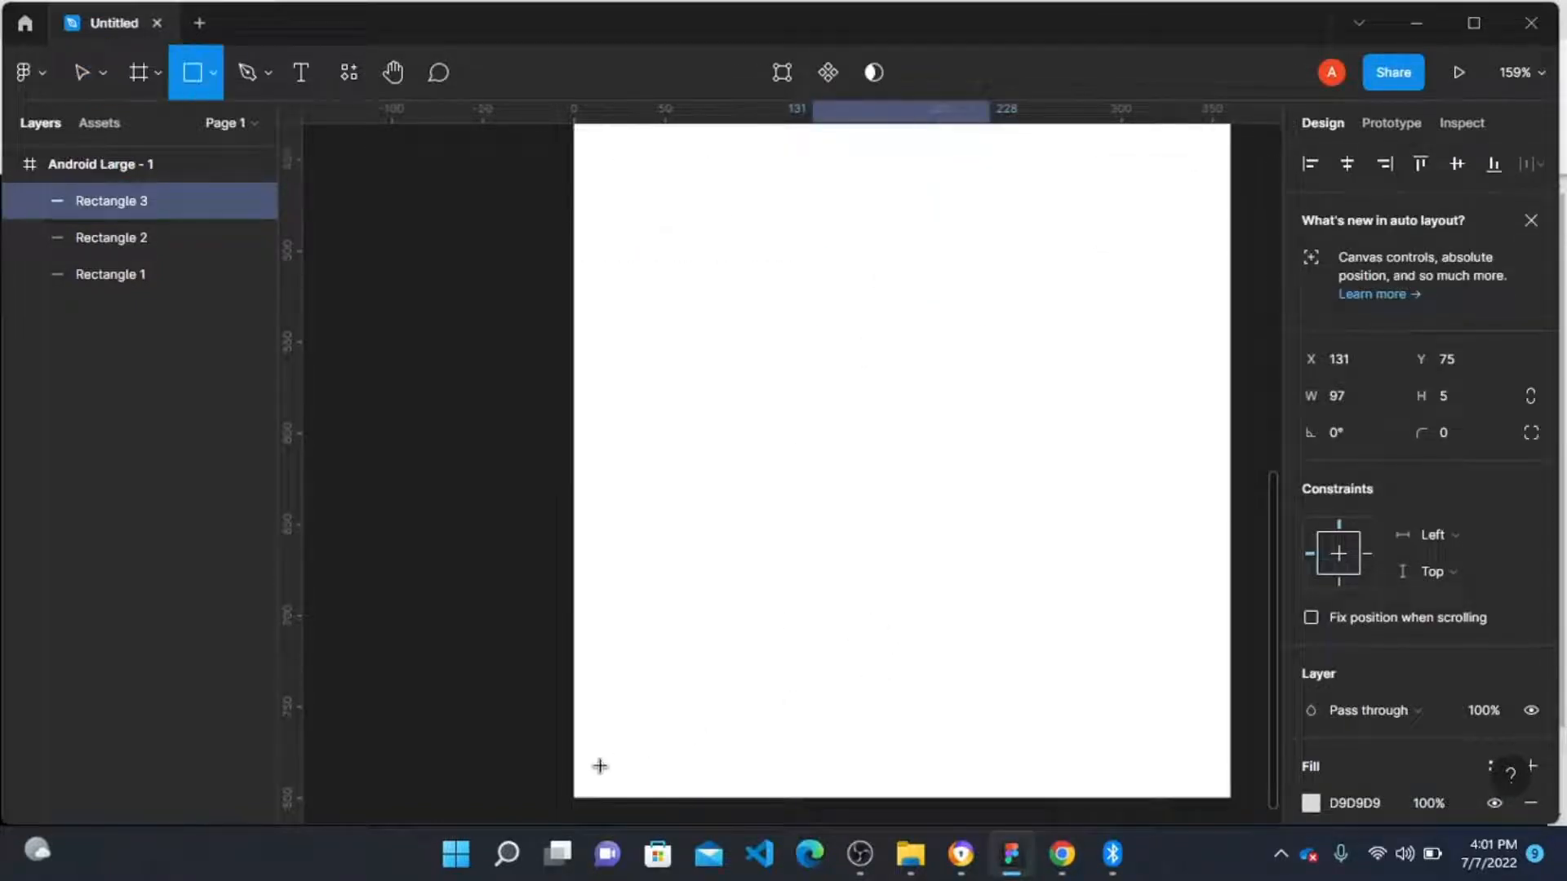
pyautogui.moveTo(636, 758); pyautogui.dragTo(1164, 689)
pyautogui.scroll(-5, 1122, 661)
pyautogui.scroll(1, 1127, 670)
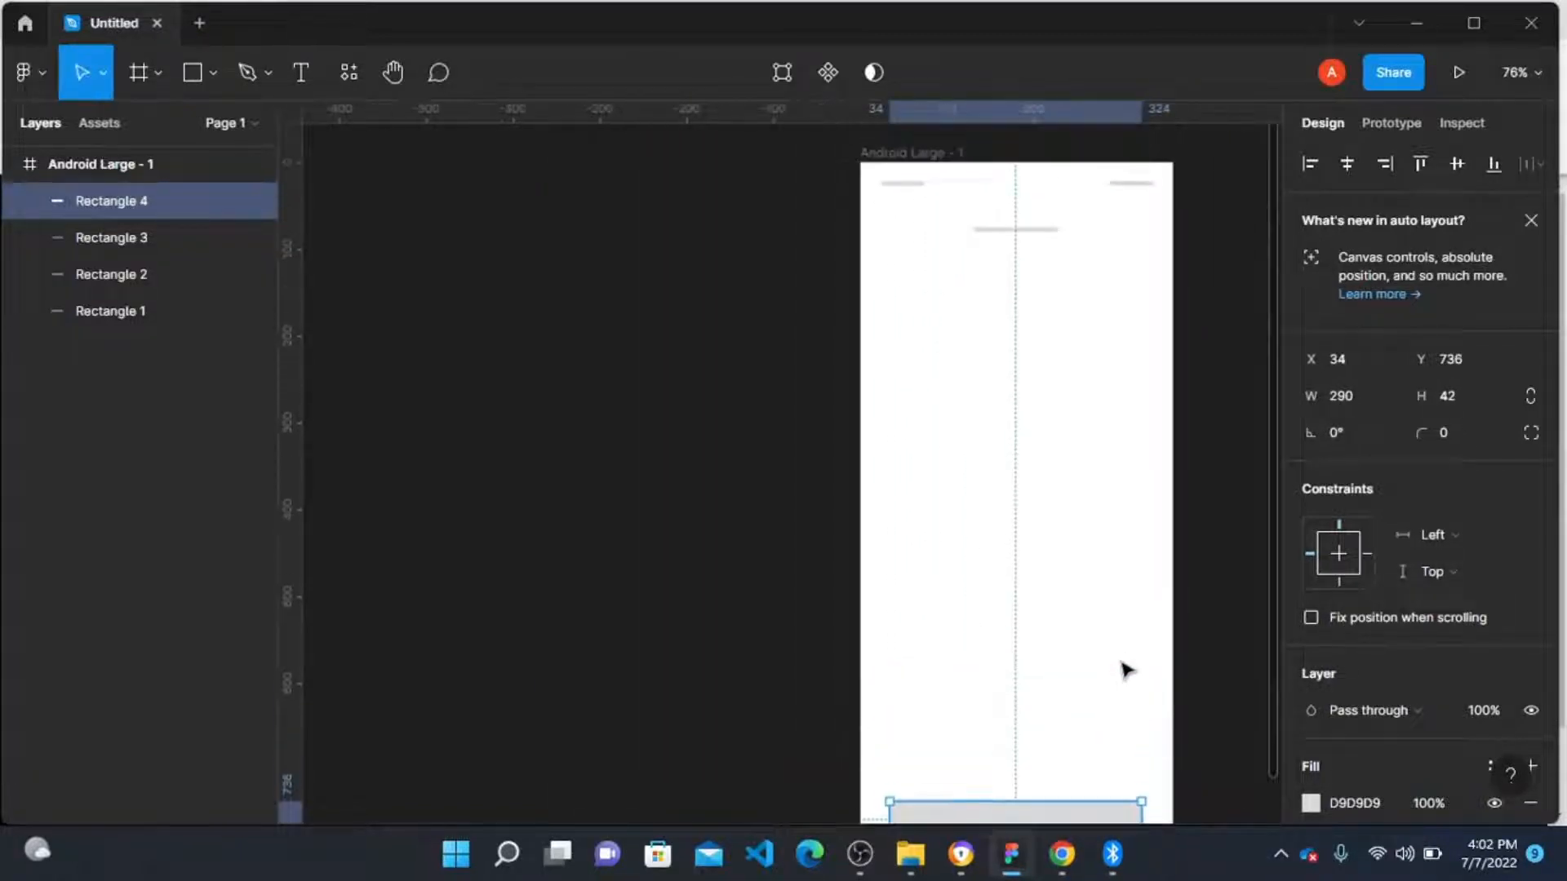
pyautogui.scroll(-1, 962, 583)
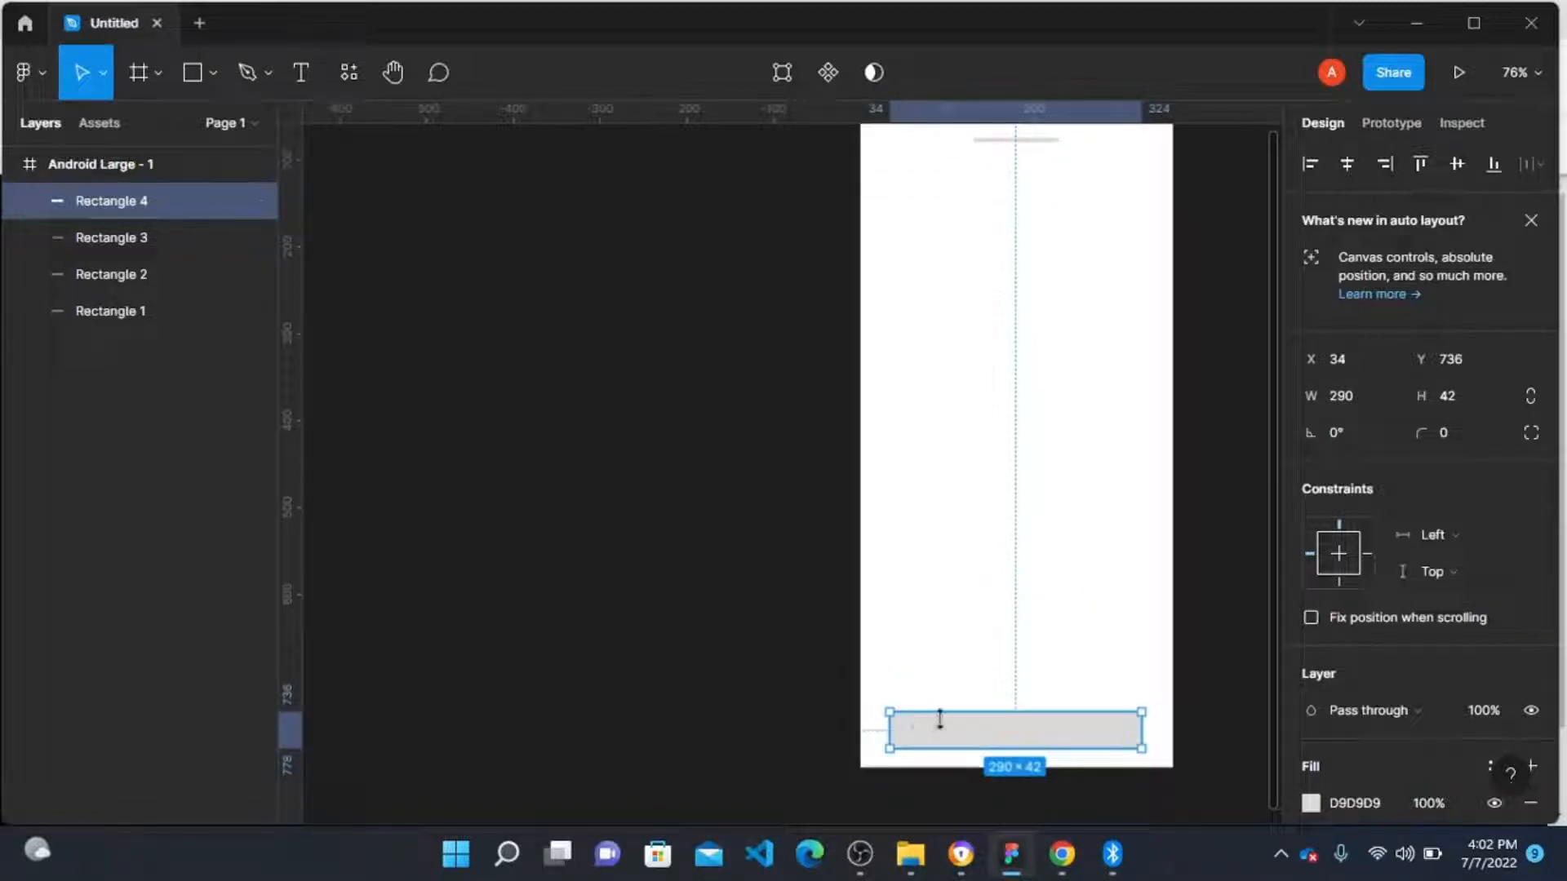
pyautogui.moveTo(983, 704); pyautogui.dragTo(978, 695)
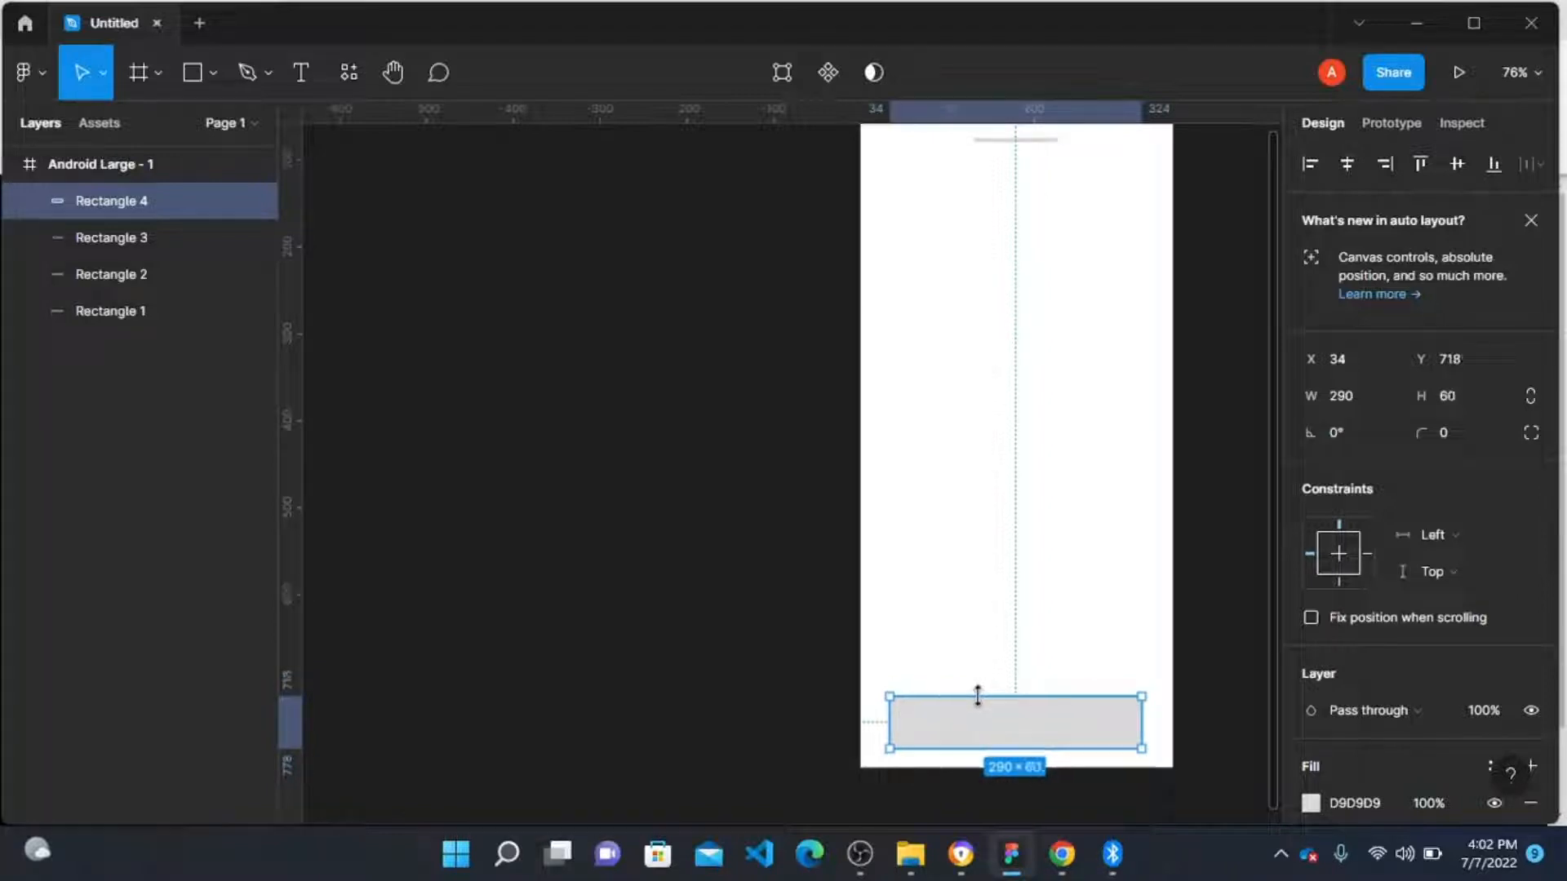
pyautogui.scroll(-2, 1004, 706)
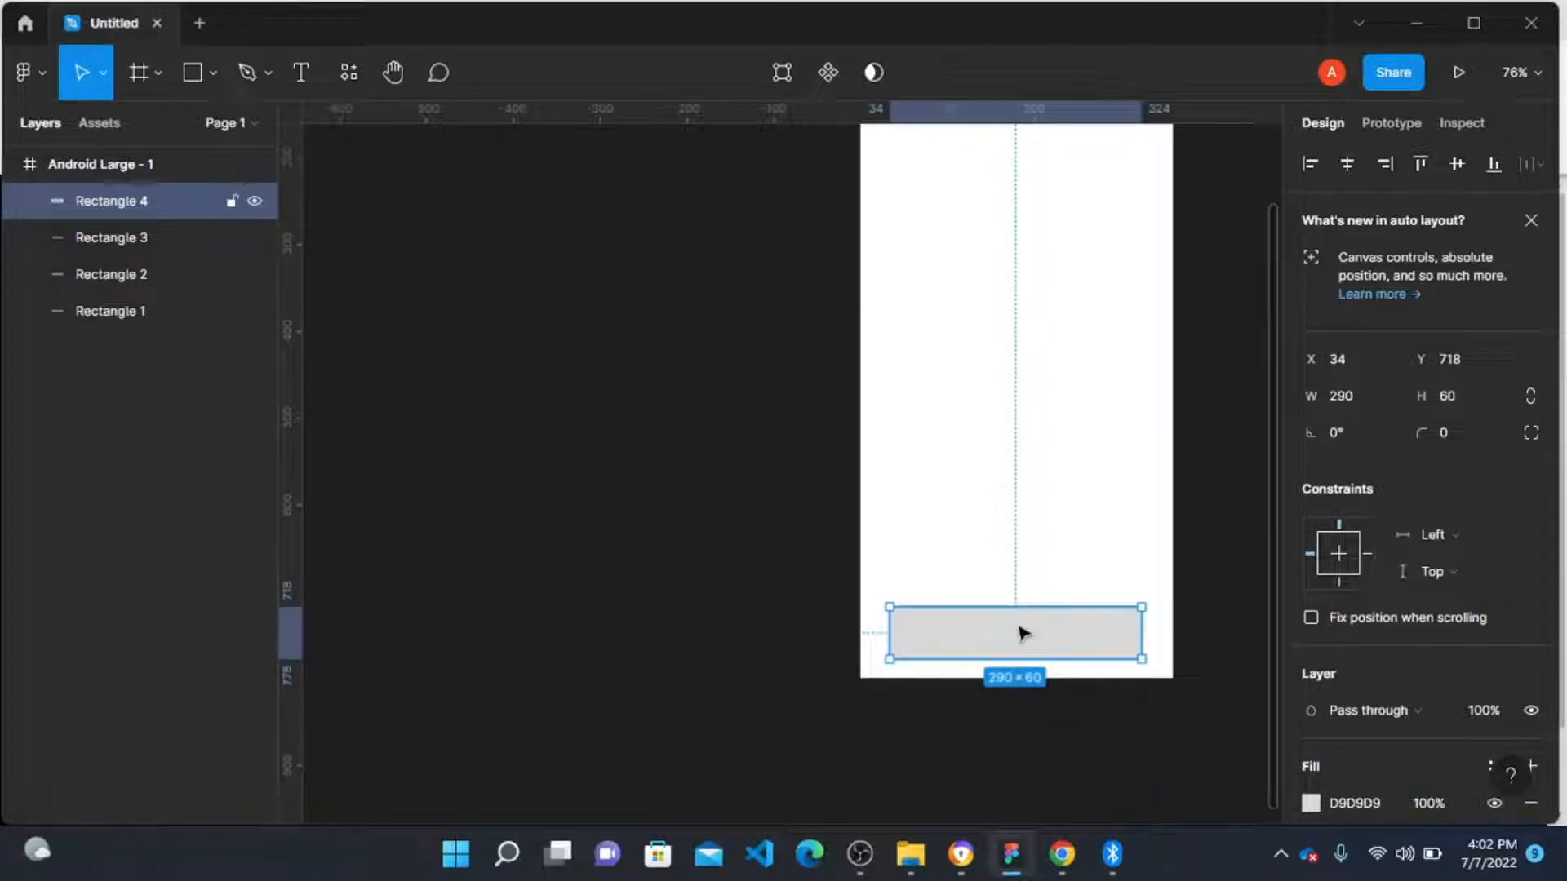
# Step: Duplicate the button above it and nudge the copy down to Y 634
pyautogui.moveTo(1023, 634); pyautogui.dragTo(1005, 557)
pyautogui.scroll(5, 1004, 562)
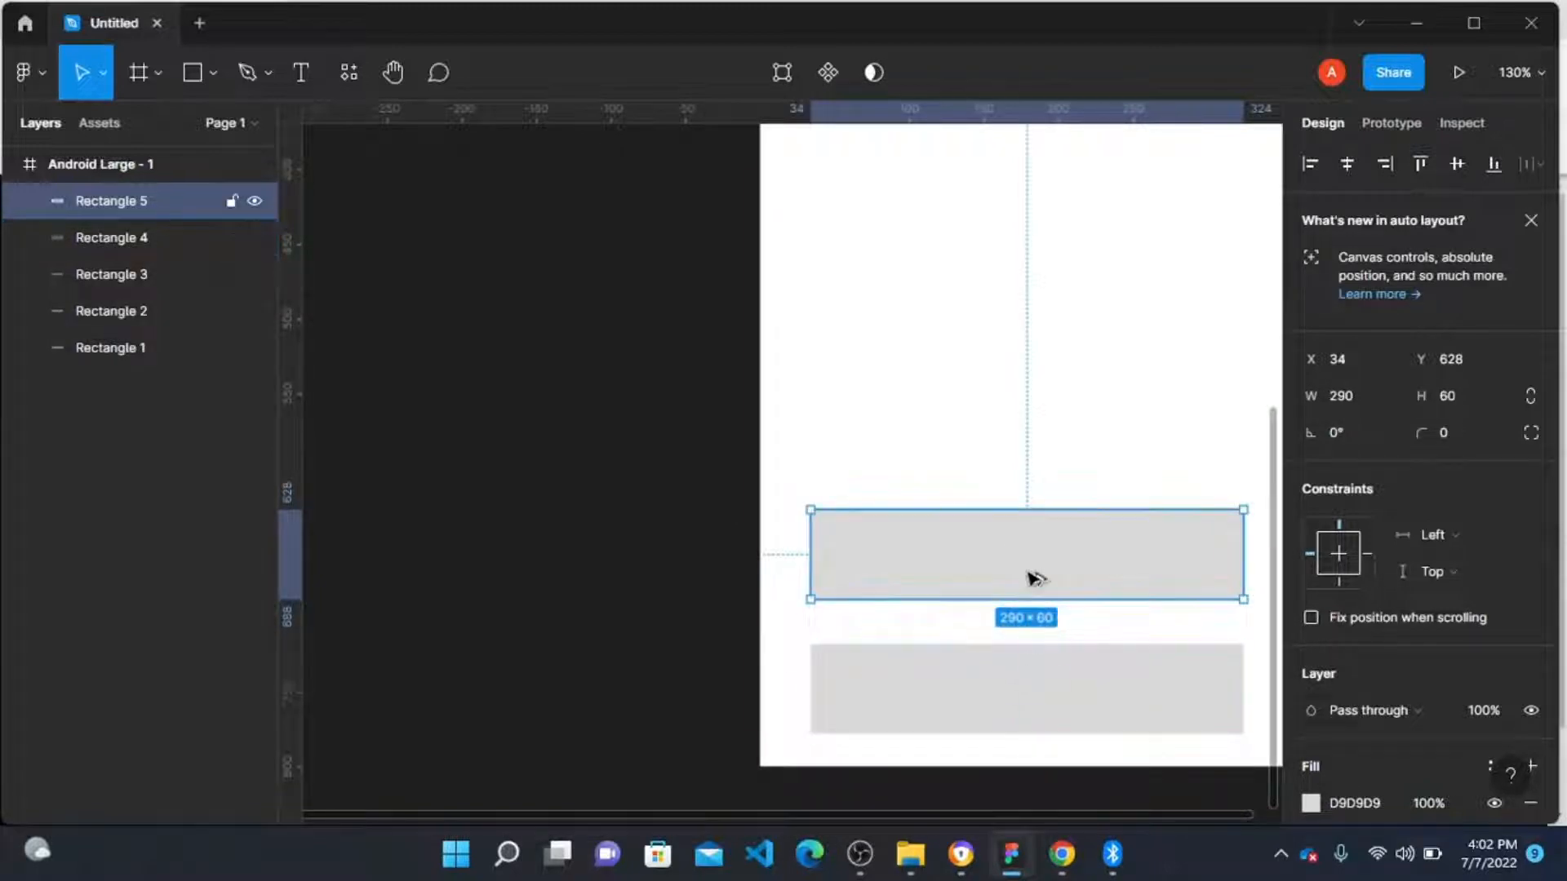
pyautogui.click(1012, 679)
pyautogui.click(1026, 555)
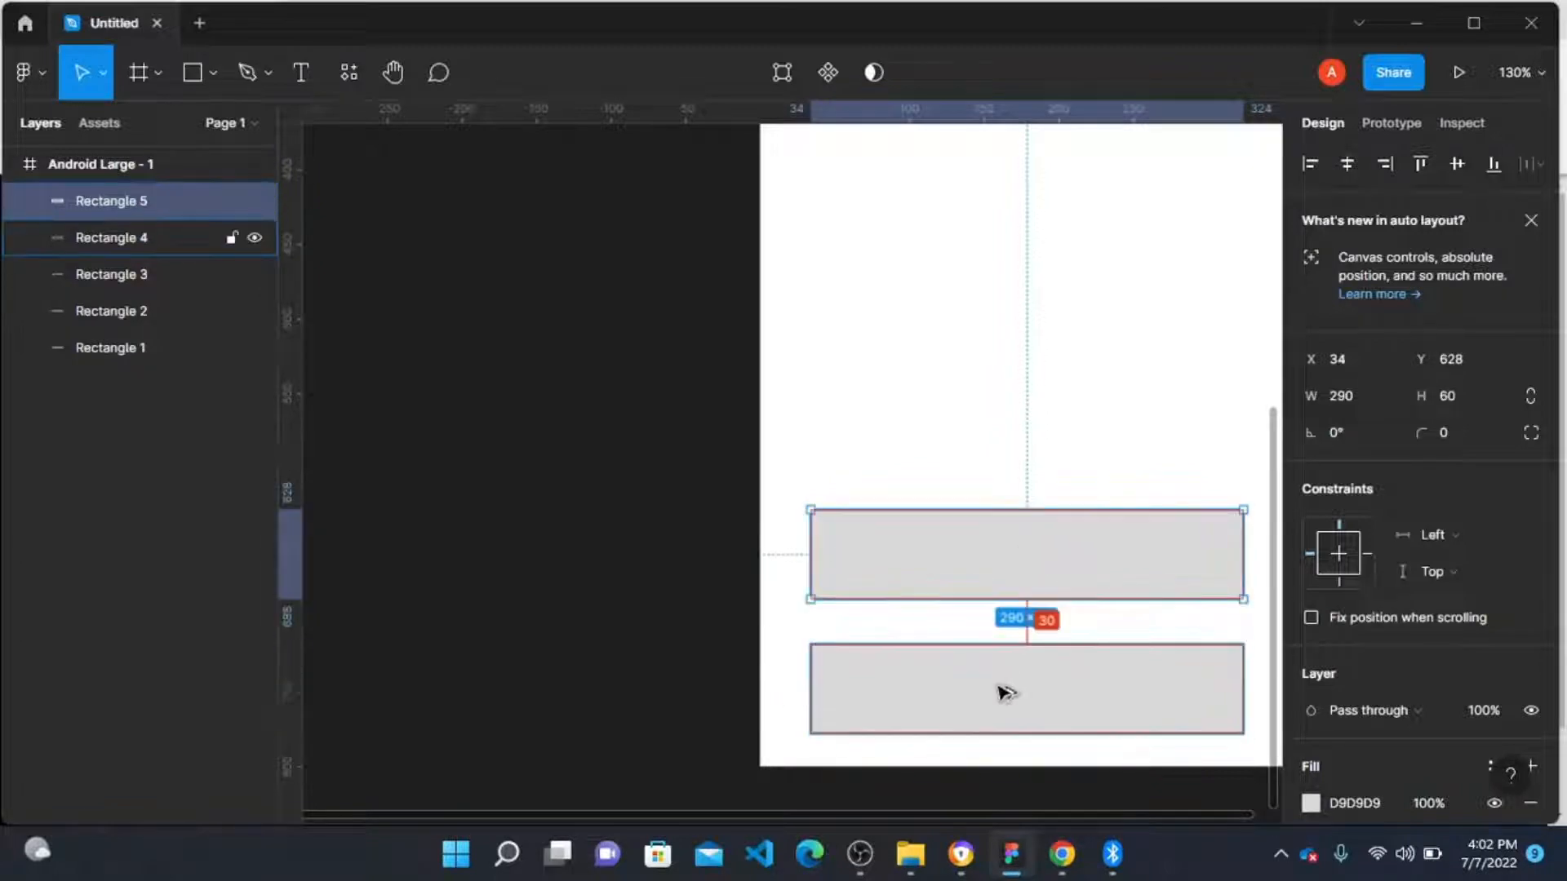
pyautogui.press('Down')
pyautogui.press('Down')
pyautogui.press('Down')
pyautogui.press('Down')
pyautogui.press('Down')
pyautogui.press('Down')
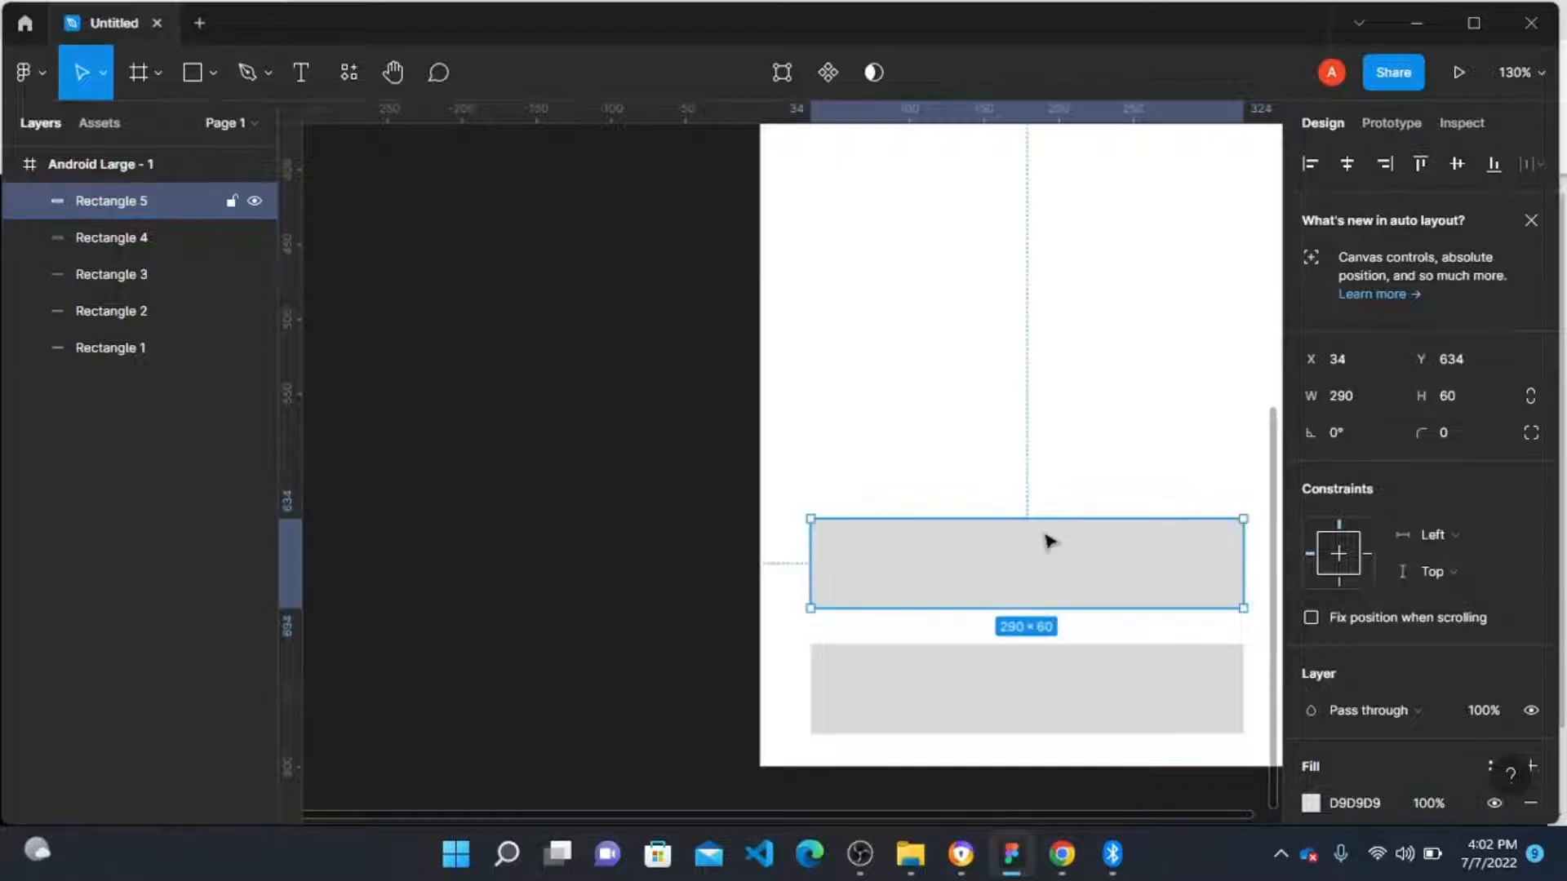
# Step: Duplicate that button and move the copy up to Y 550
pyautogui.hotkey('ctrl', 'd')
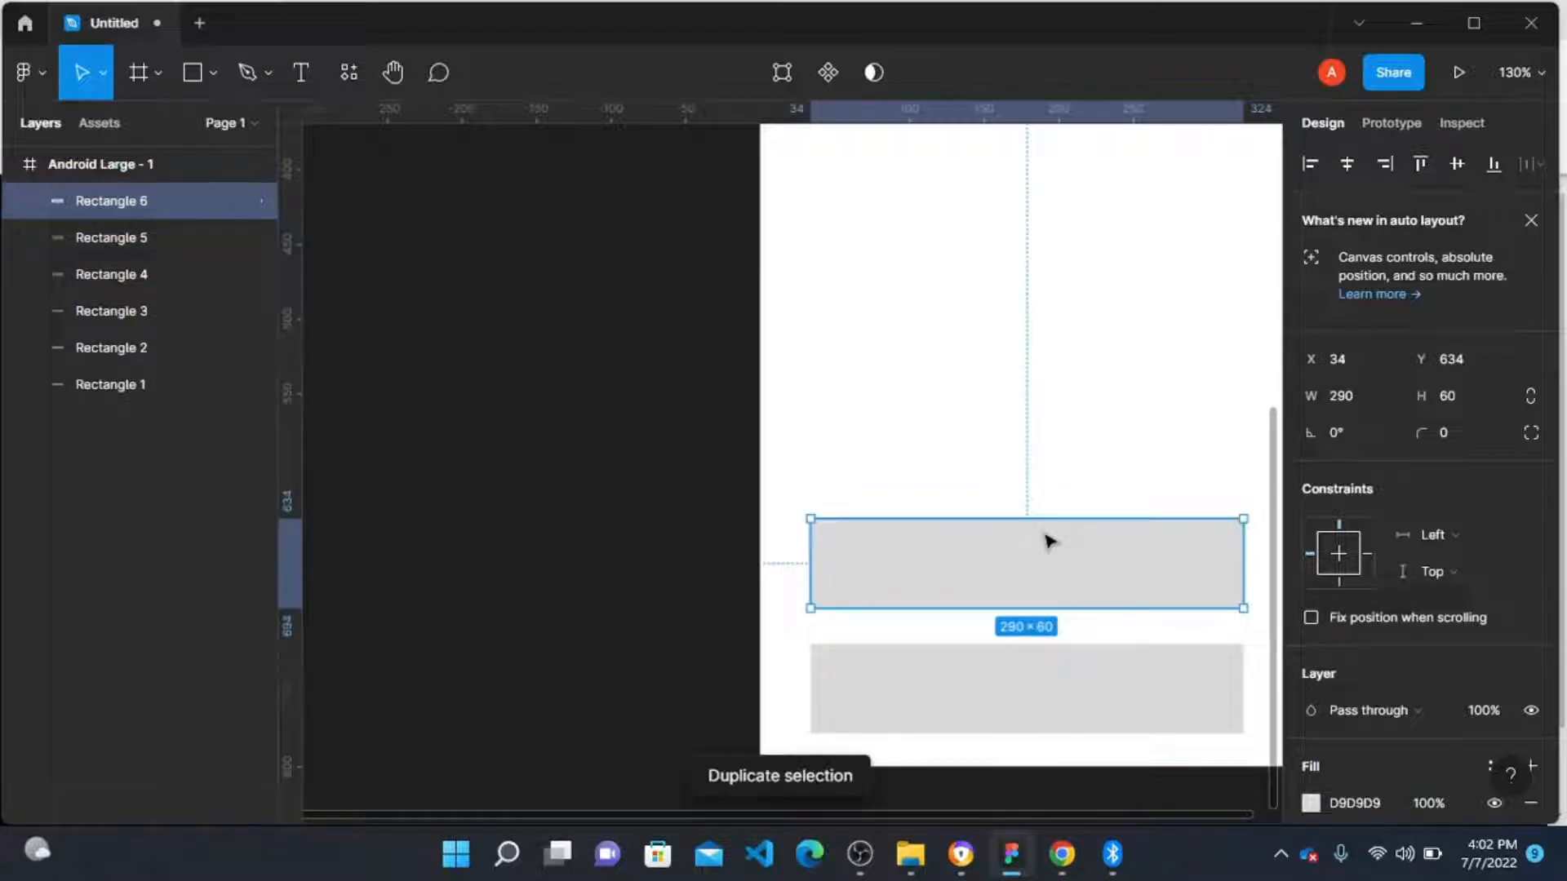
pyautogui.moveTo(1050, 542); pyautogui.dragTo(1039, 413)
pyautogui.scroll(5, 853, 427)
pyautogui.keyDown('ctrl'); pyautogui.scroll(-2, 921, 555); pyautogui.keyUp('ctrl')
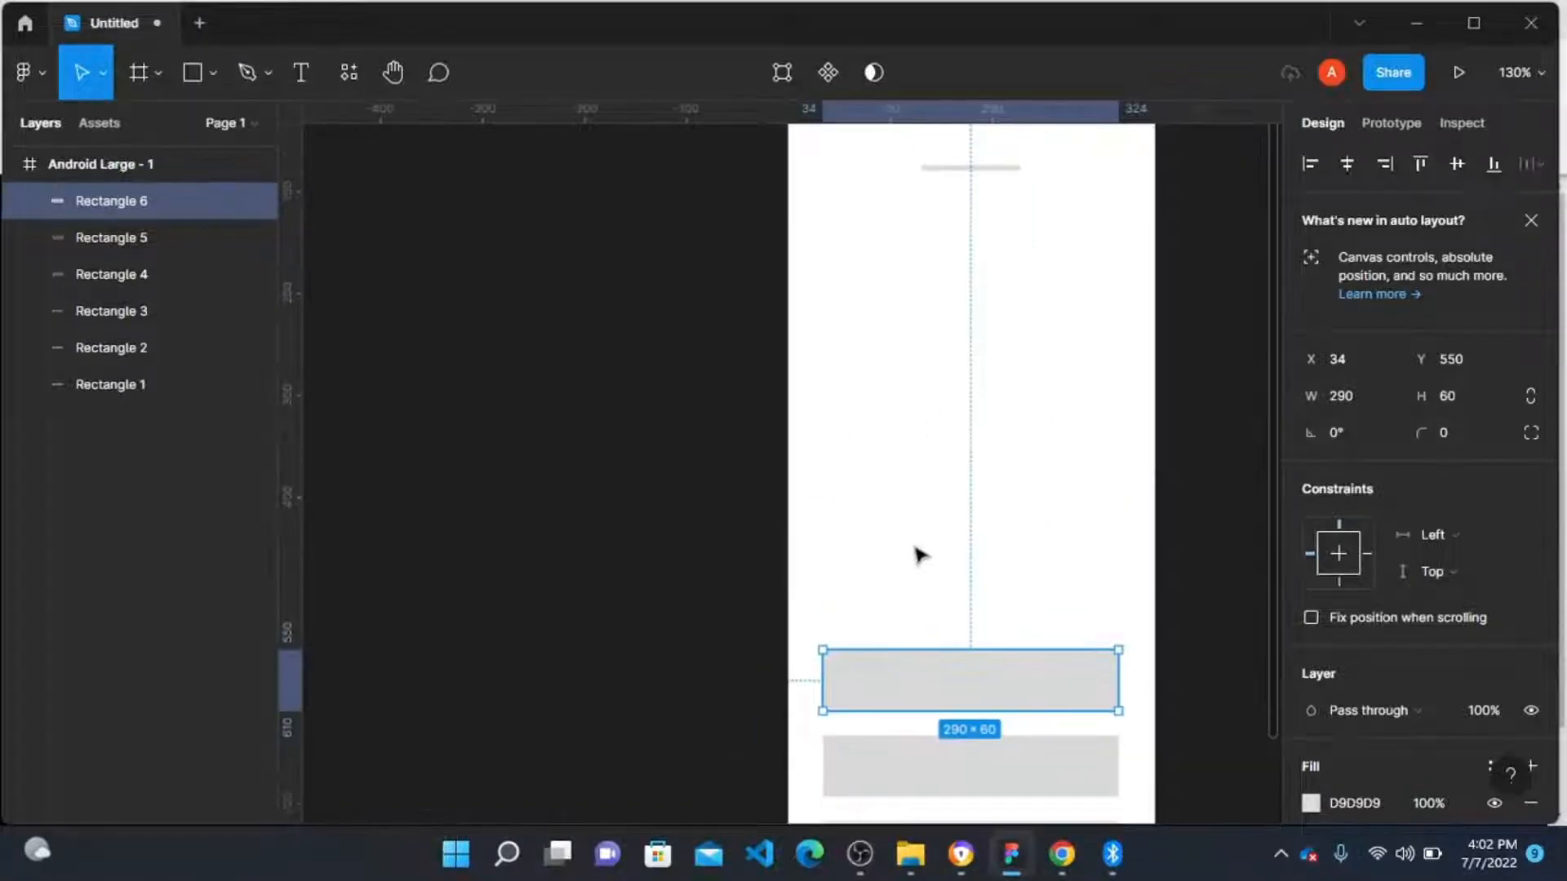
# Step: Duplicate the button upward and make the copy a thin 290 × 15 bar
pyautogui.keyDown('alt'); pyautogui.moveTo(972, 690); pyautogui.dragTo(978, 580); pyautogui.keyUp('alt')
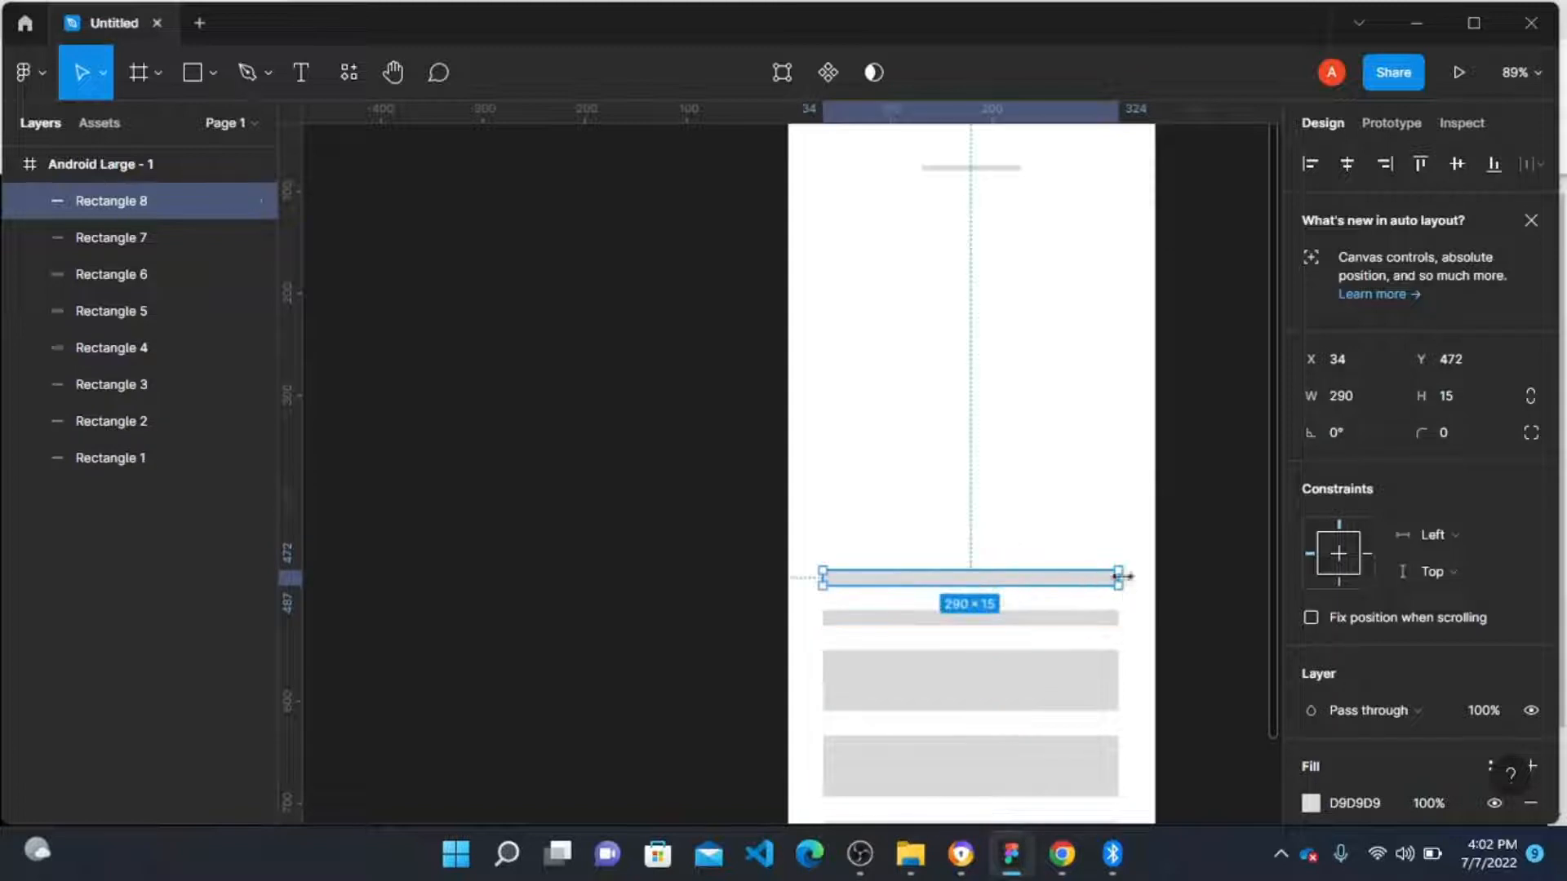
# Step: Shrink another bar copy into a short dash about 28 × 6 at Y 481
pyautogui.moveTo(1119, 577); pyautogui.dragTo(1039, 586)
pyautogui.keyDown('ctrl'); pyautogui.scroll(3, 898, 586); pyautogui.keyUp('ctrl')
pyautogui.keyDown('ctrl'); pyautogui.scroll(2, 894, 592); pyautogui.keyUp('ctrl')
pyautogui.hscroll(3, 1036, 583)
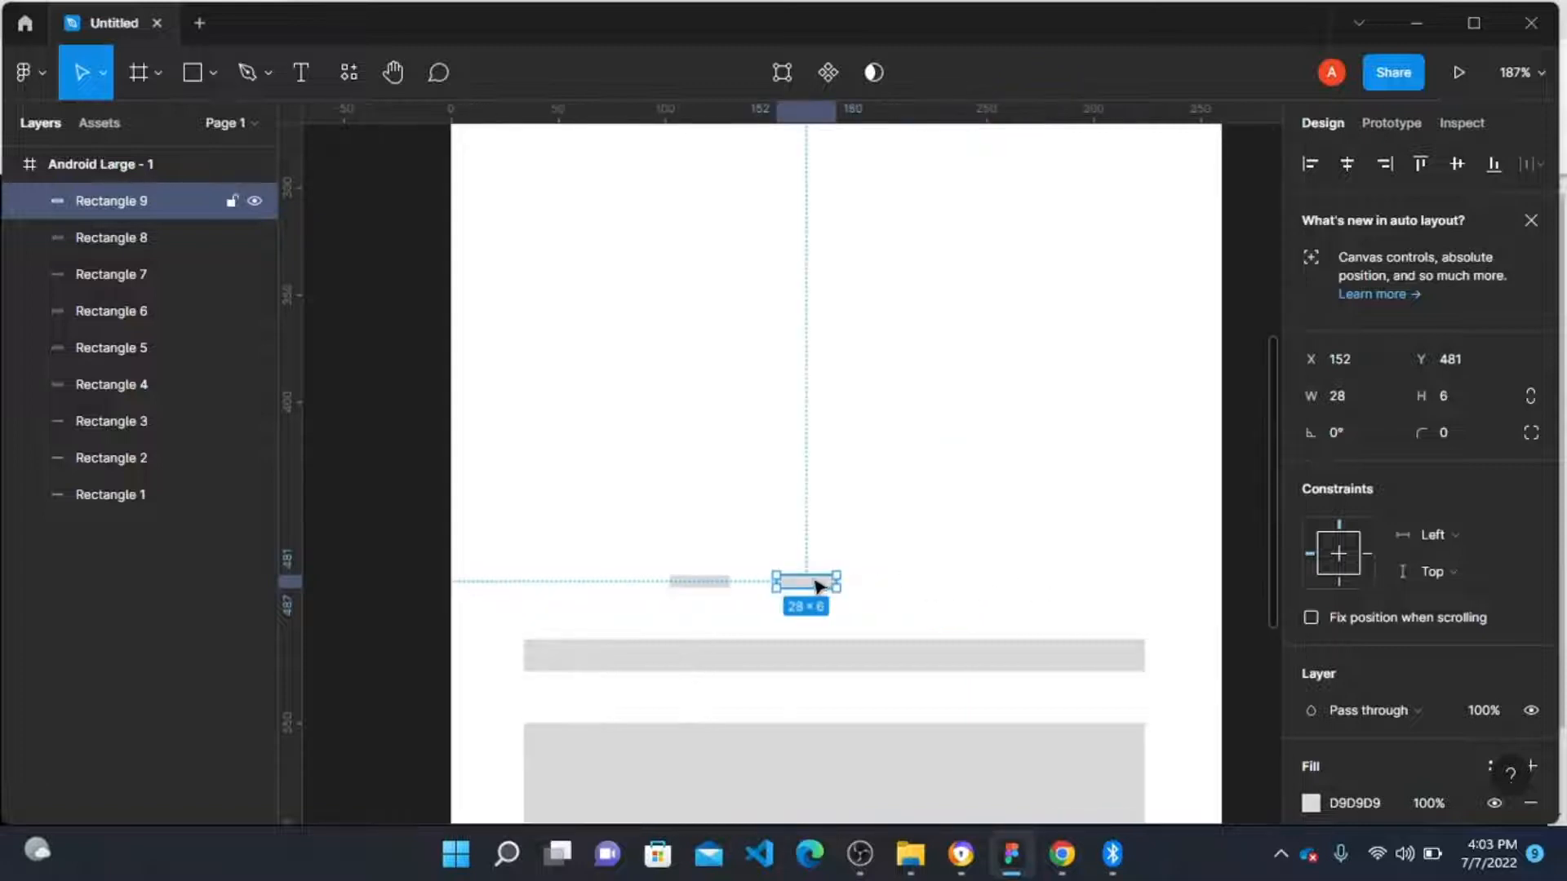
# Step: Duplicate the dash twice to form a row of four evenly spaced dashes
pyautogui.keyDown('alt'); pyautogui.moveTo(813, 583); pyautogui.dragTo(923, 589); pyautogui.keyUp('alt')
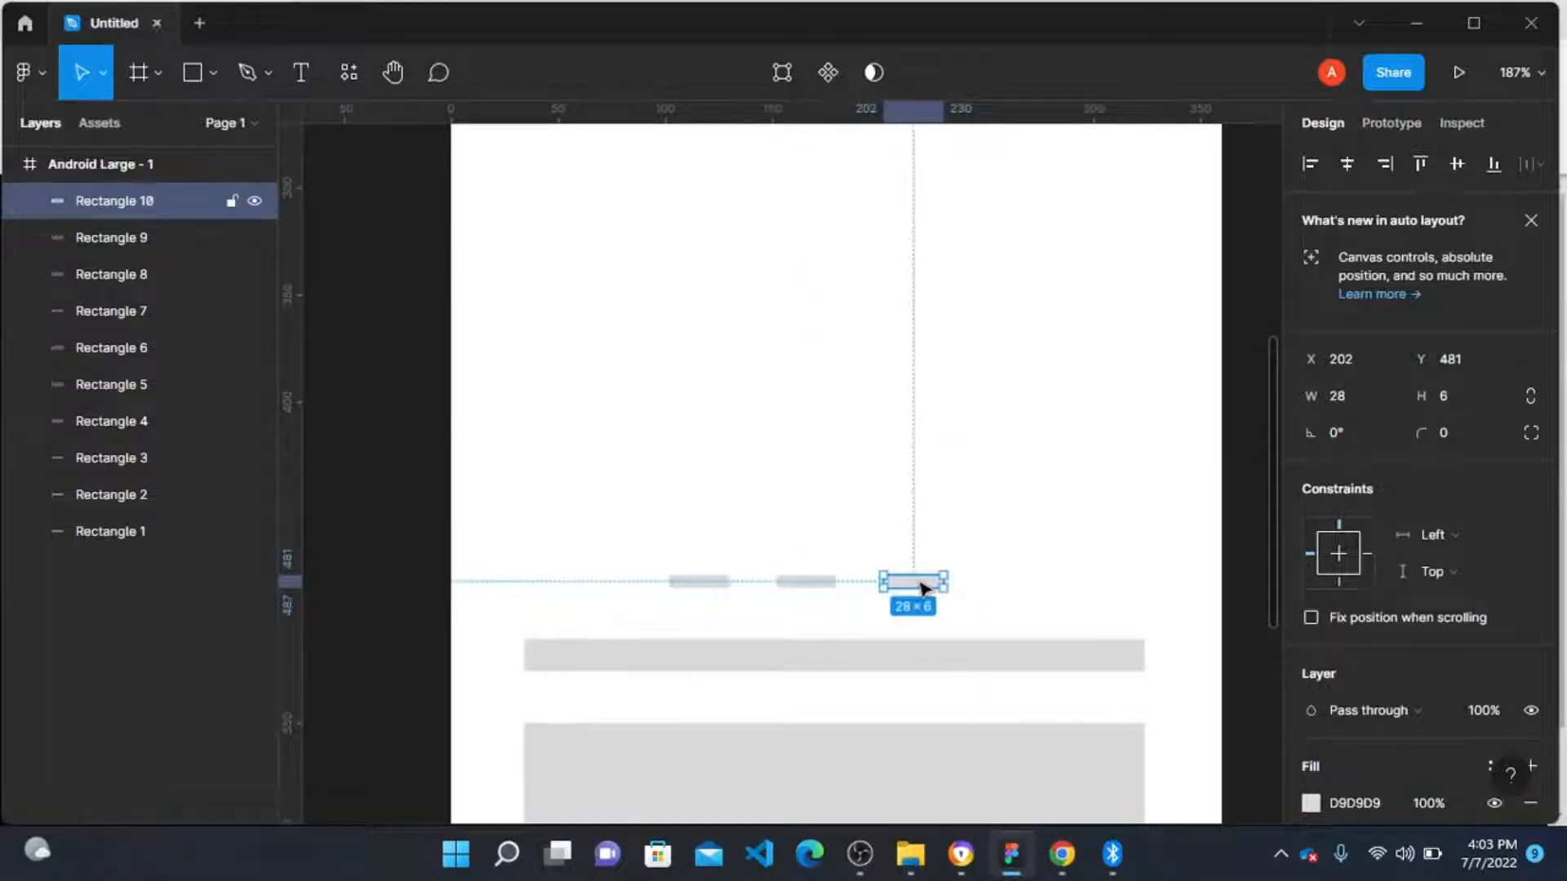
pyautogui.hotkey('ctrl', 'd')
pyautogui.scroll(-3, 864, 541)
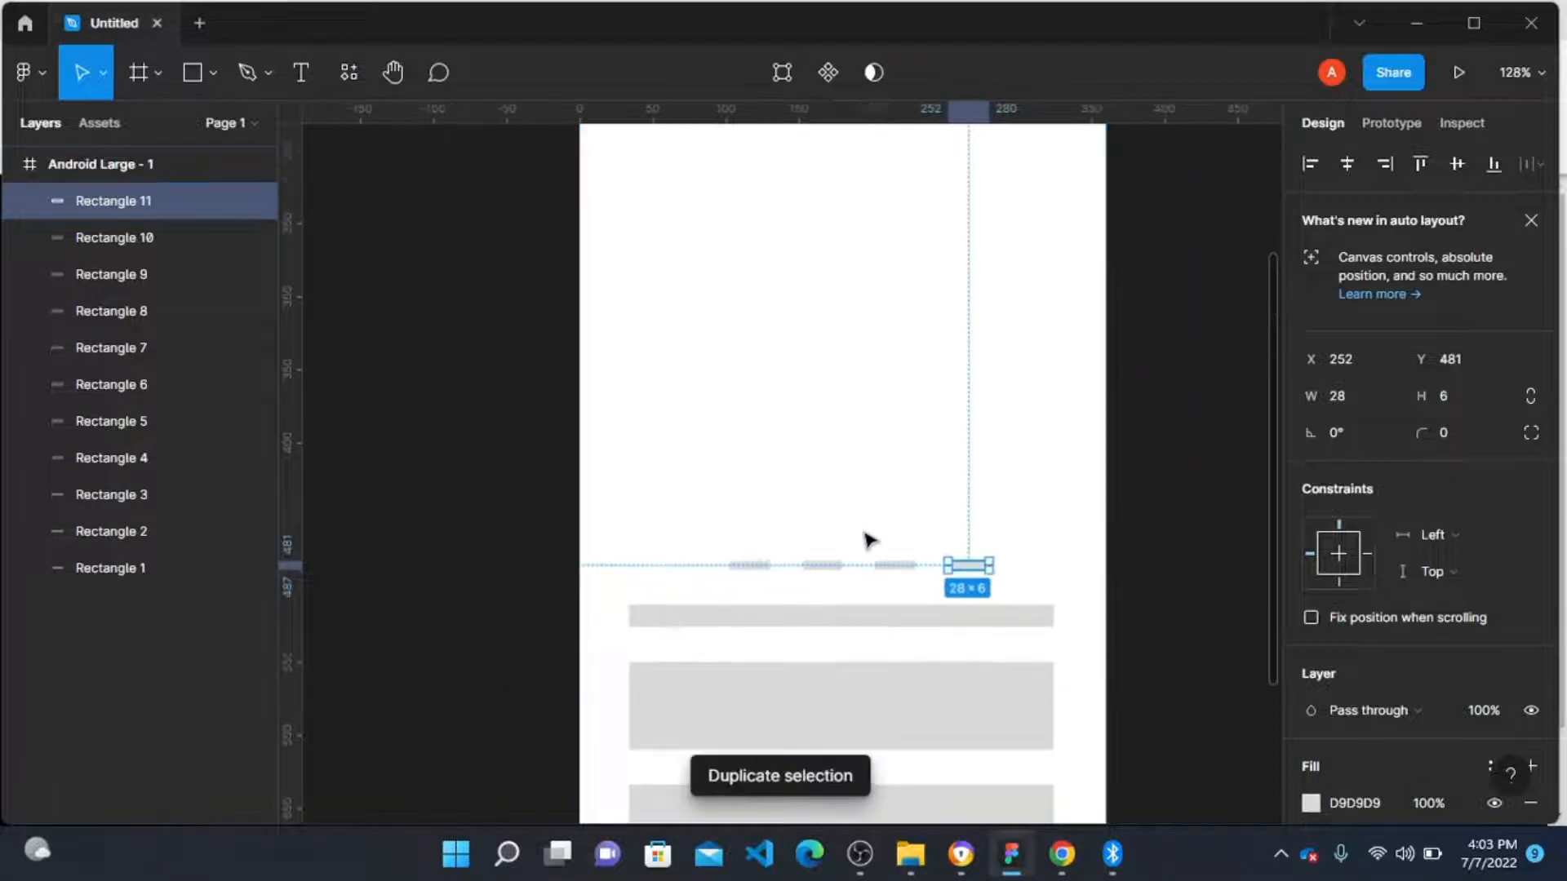
pyautogui.click(975, 475)
pyautogui.scroll(-1, 982, 524)
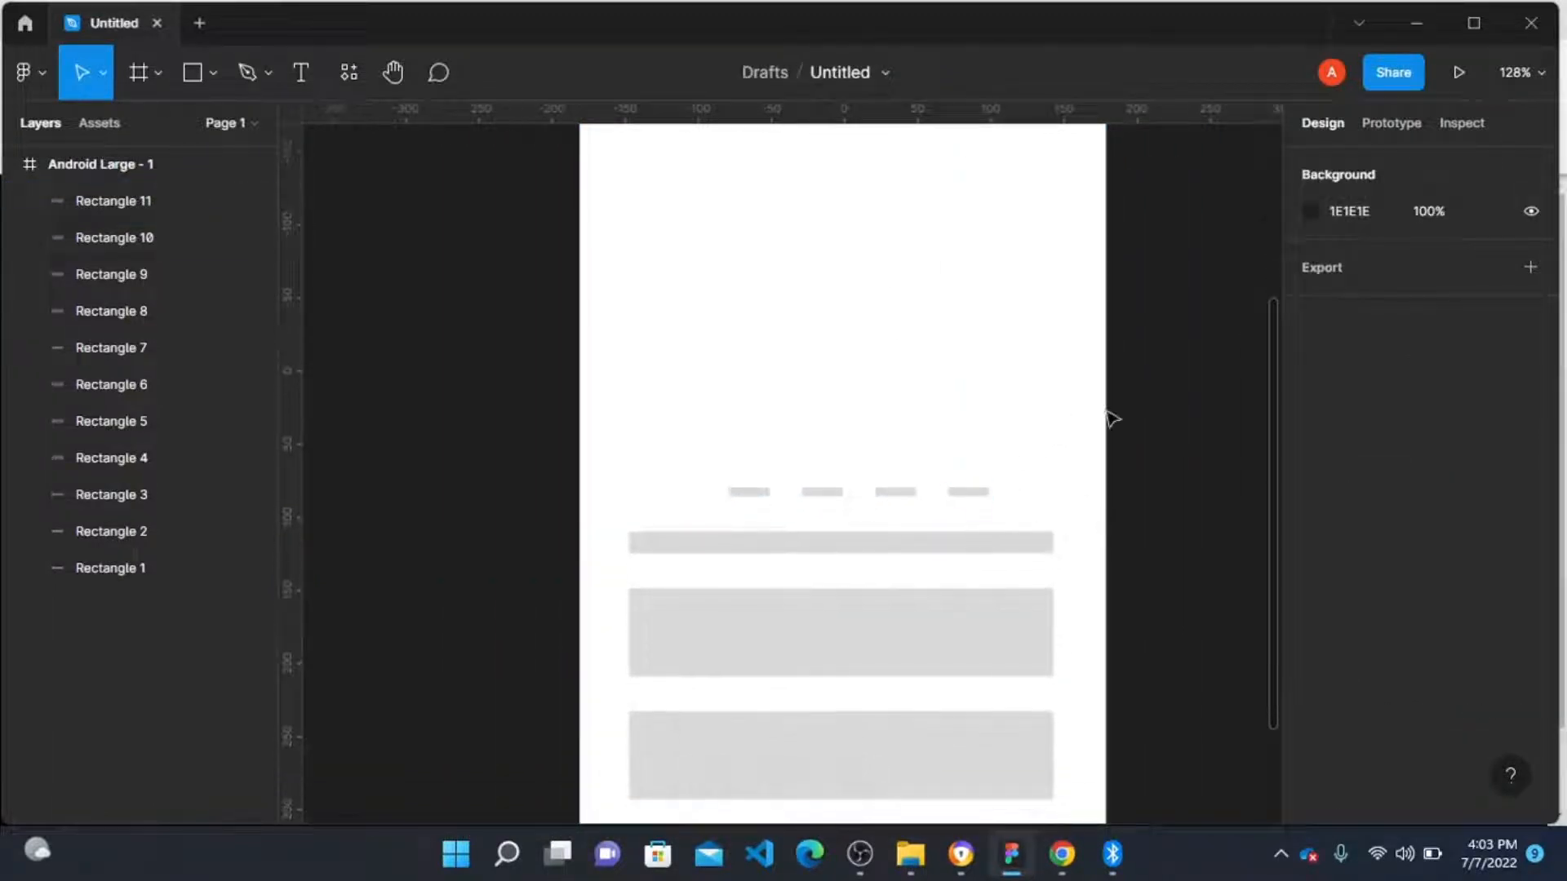
# Step: Center the thin 290 × 15 bar horizontally in the frame
pyautogui.moveTo(1141, 435); pyautogui.dragTo(700, 527)
pyautogui.click(787, 544)
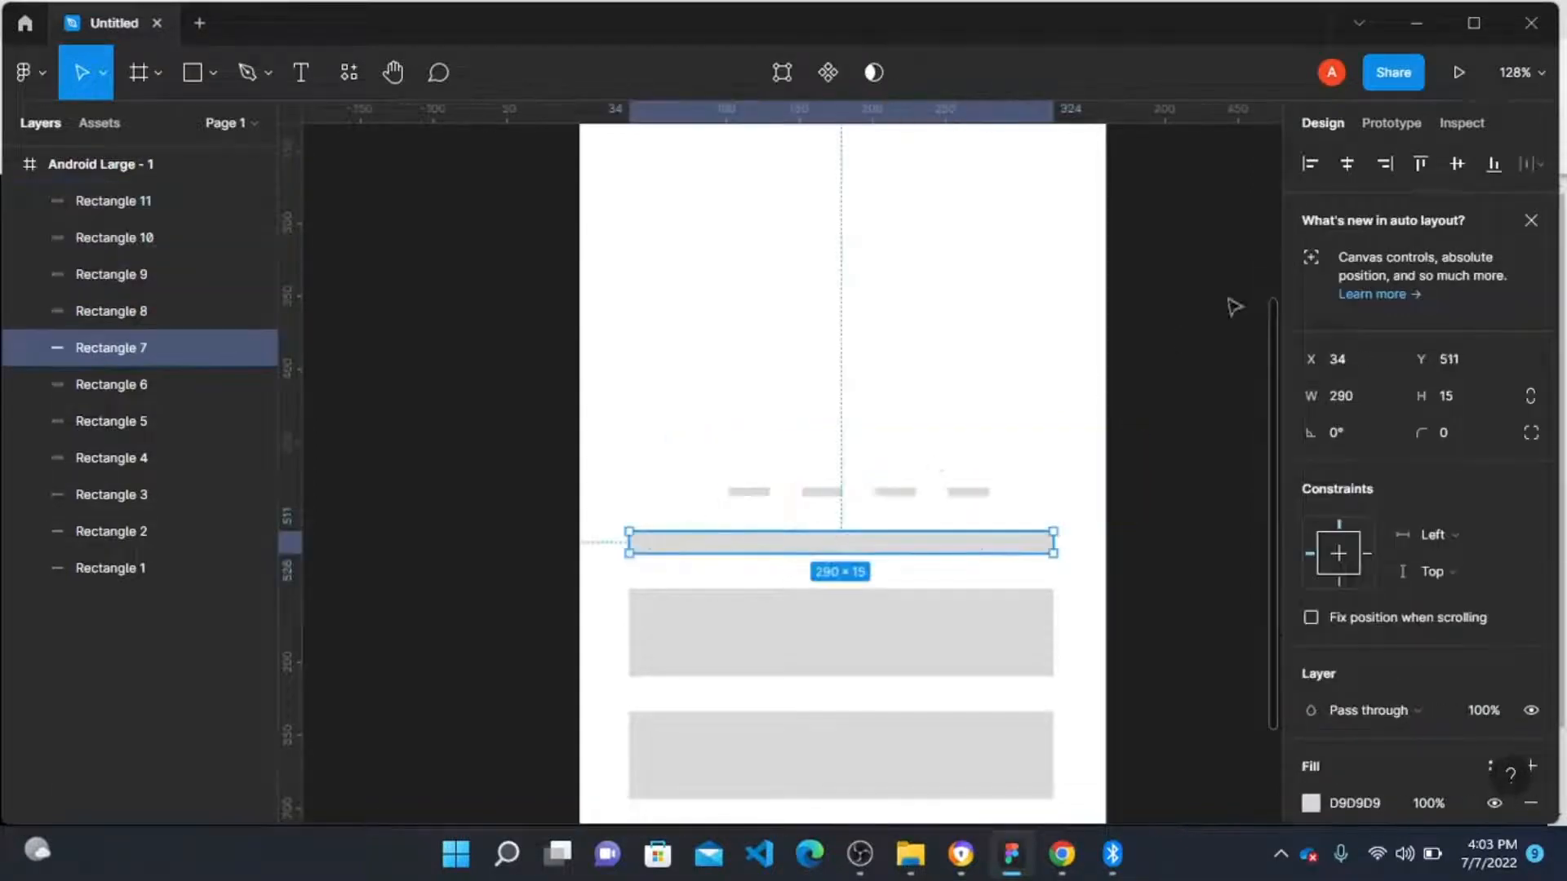
pyautogui.click(1351, 163)
# Step: Select the three buttons together to inspect their spacing
pyautogui.click(945, 612)
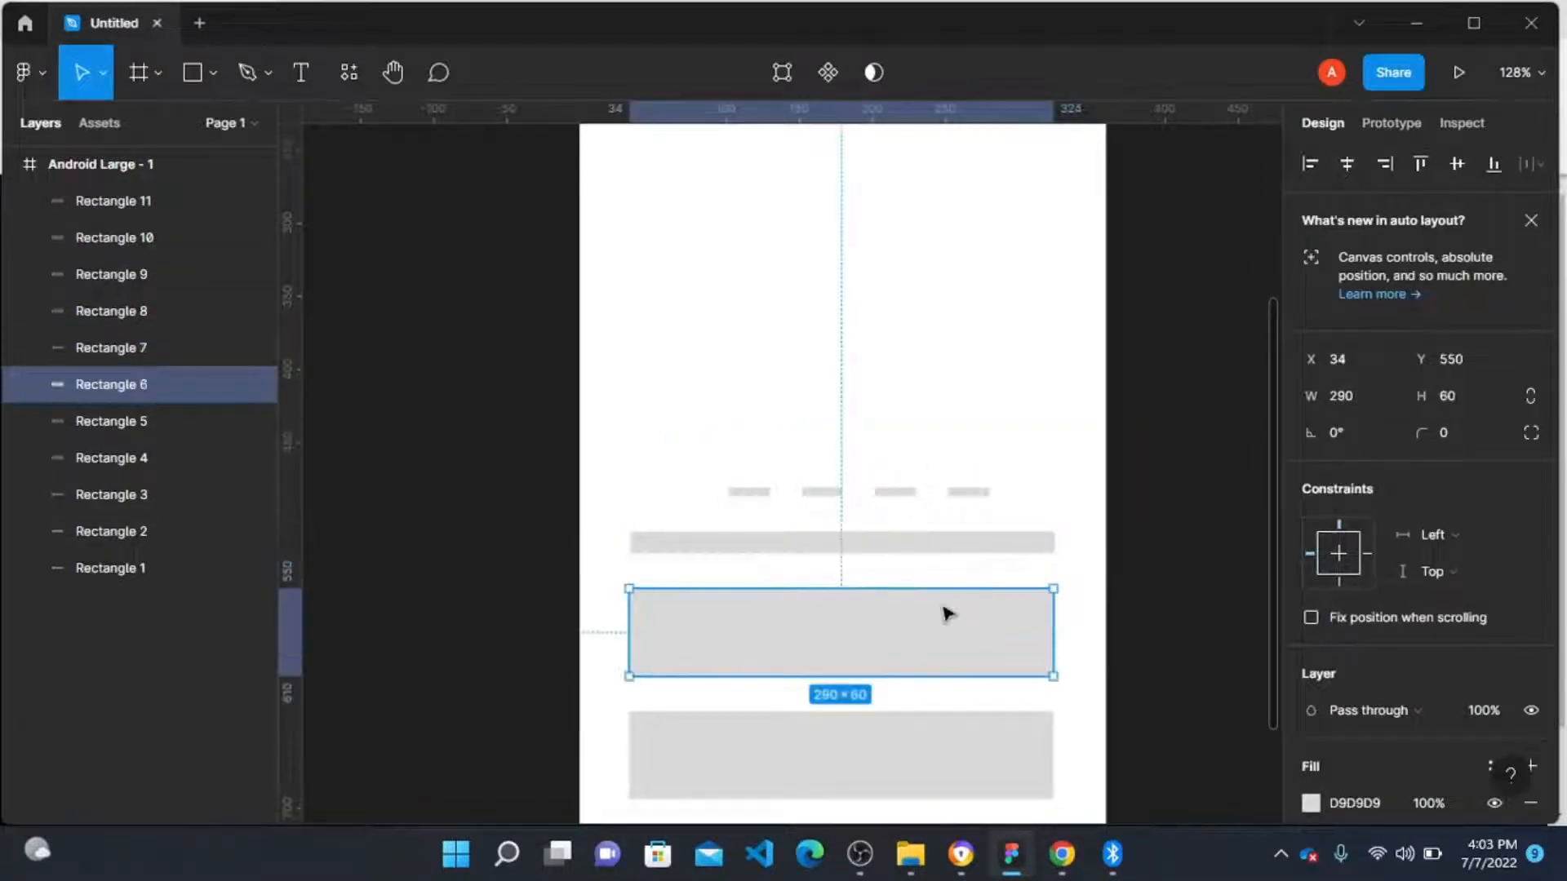
pyautogui.keyDown('shift'); pyautogui.click(939, 739); pyautogui.keyUp('shift')
pyautogui.scroll(-3, 938, 739)
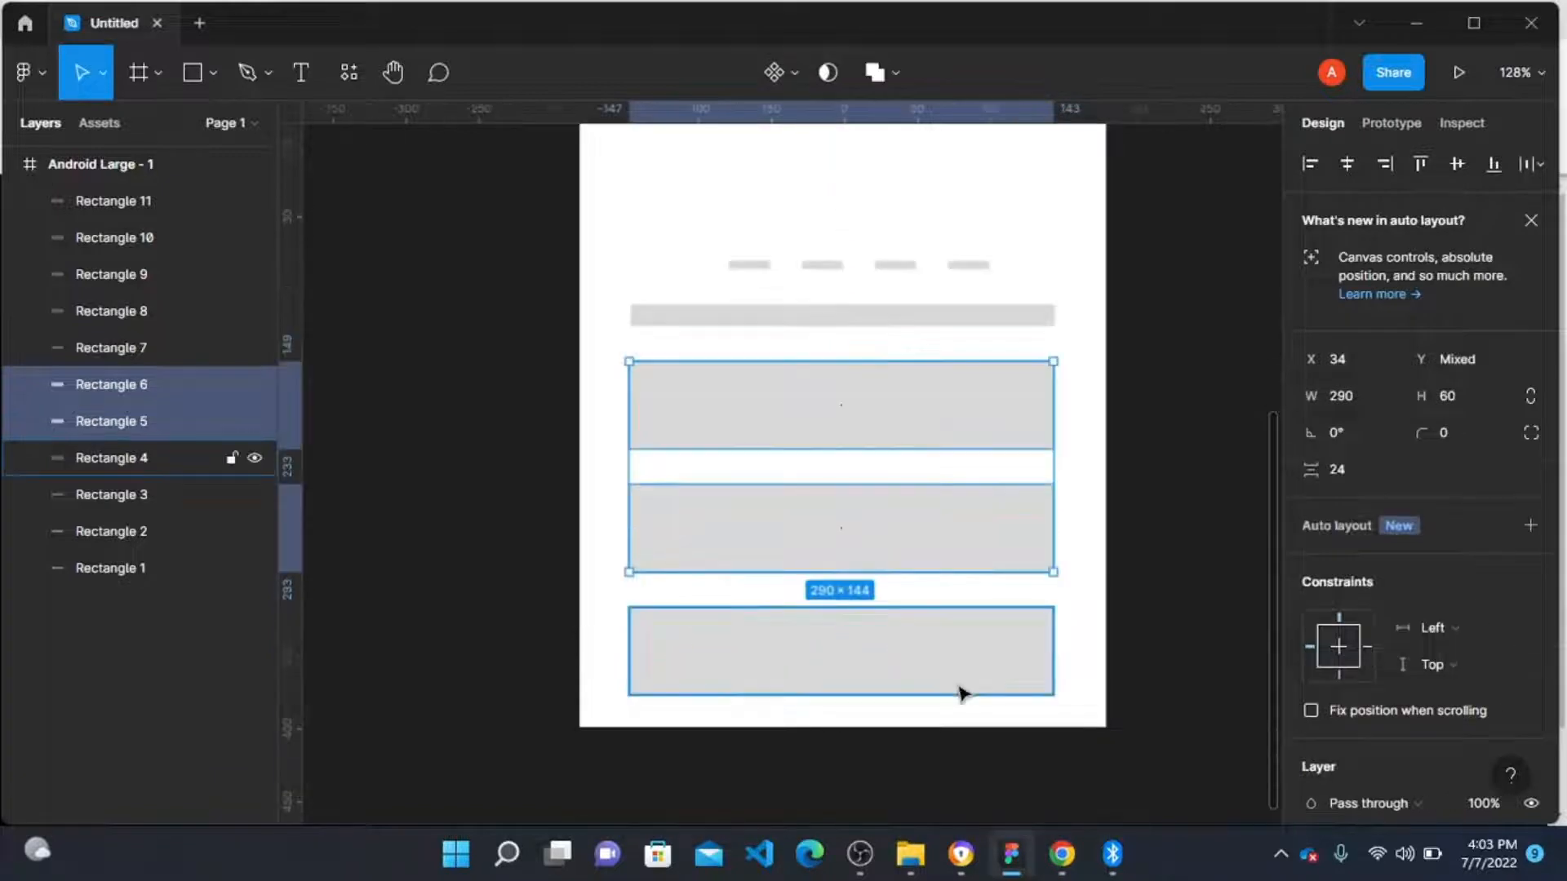
pyautogui.keyDown('shift'); pyautogui.click(960, 689); pyautogui.keyUp('shift')
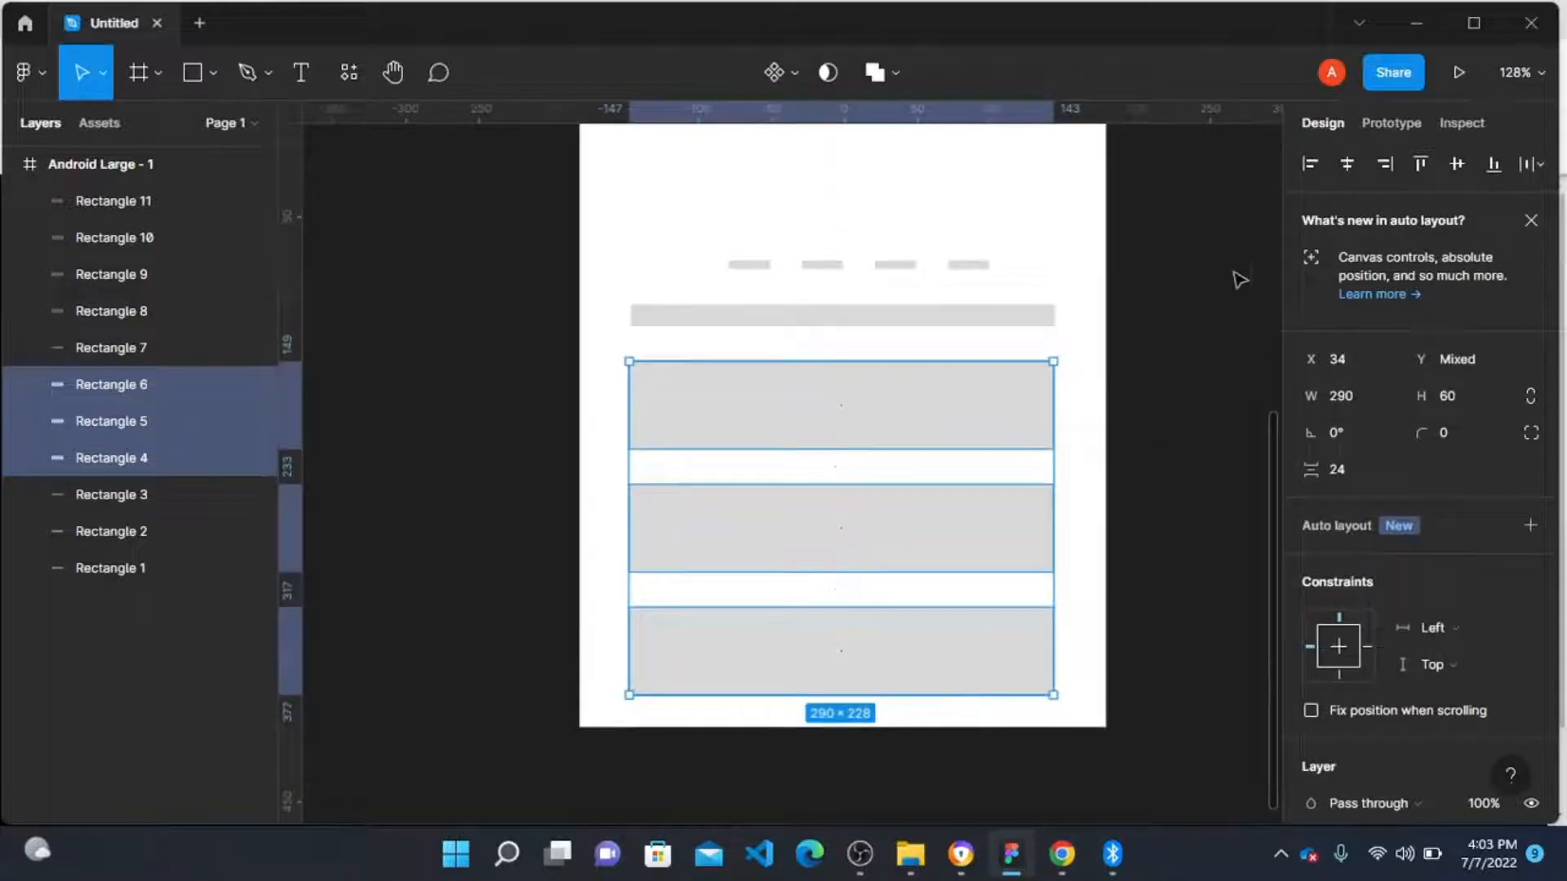
pyautogui.click(1133, 403)
pyautogui.scroll(1, 851, 405)
pyautogui.scroll(1, 851, 406)
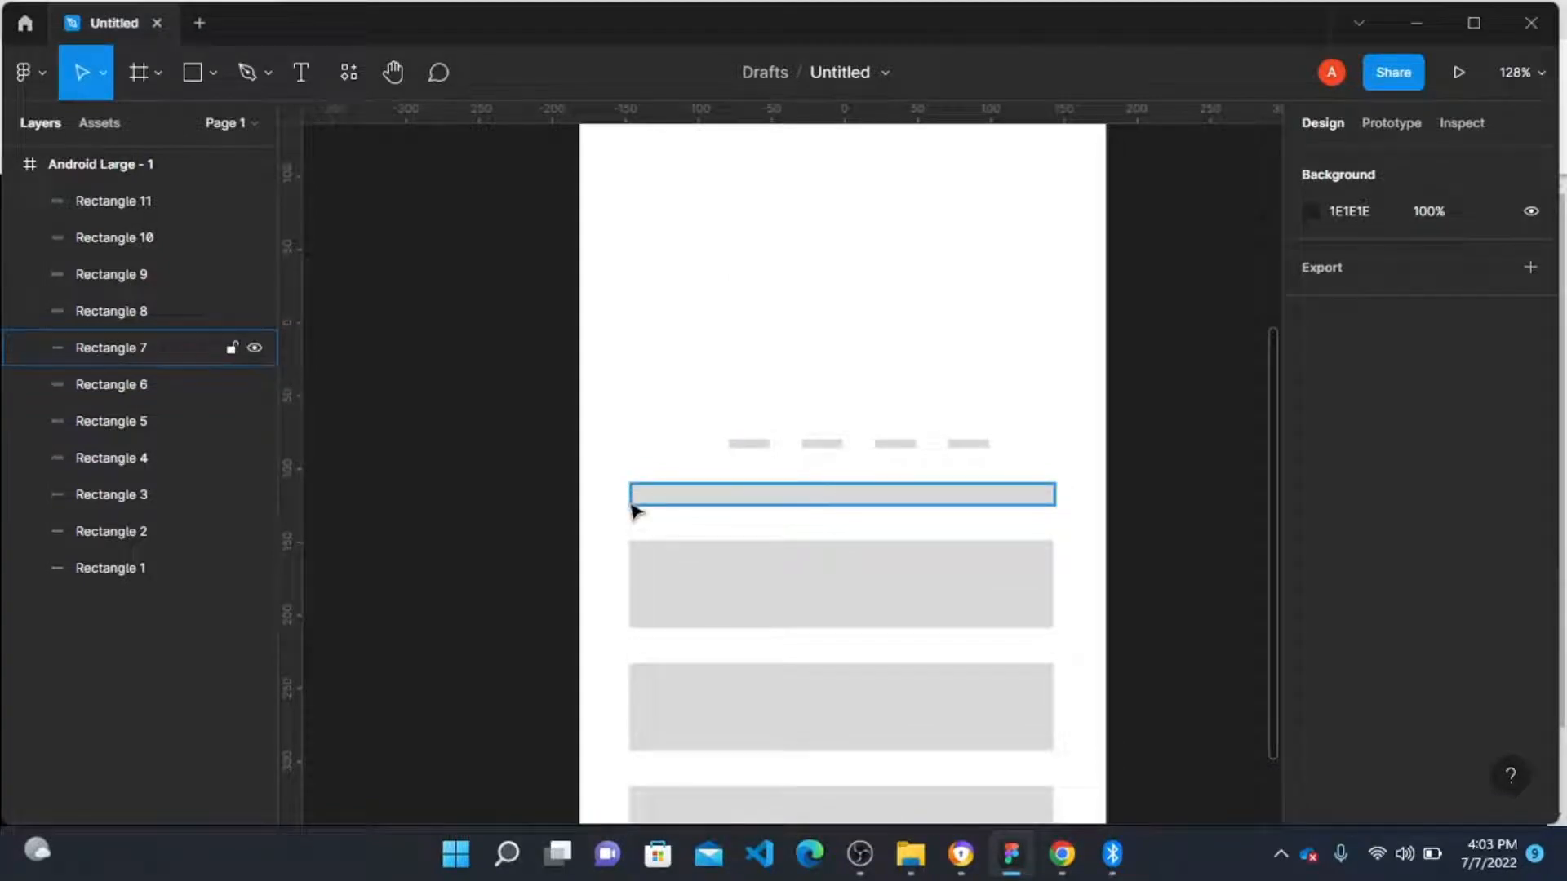
# Step: Draw a tiny rectangle at the frame's left edge and widen the thin bar to about 331 from X 16
pyautogui.press('r')
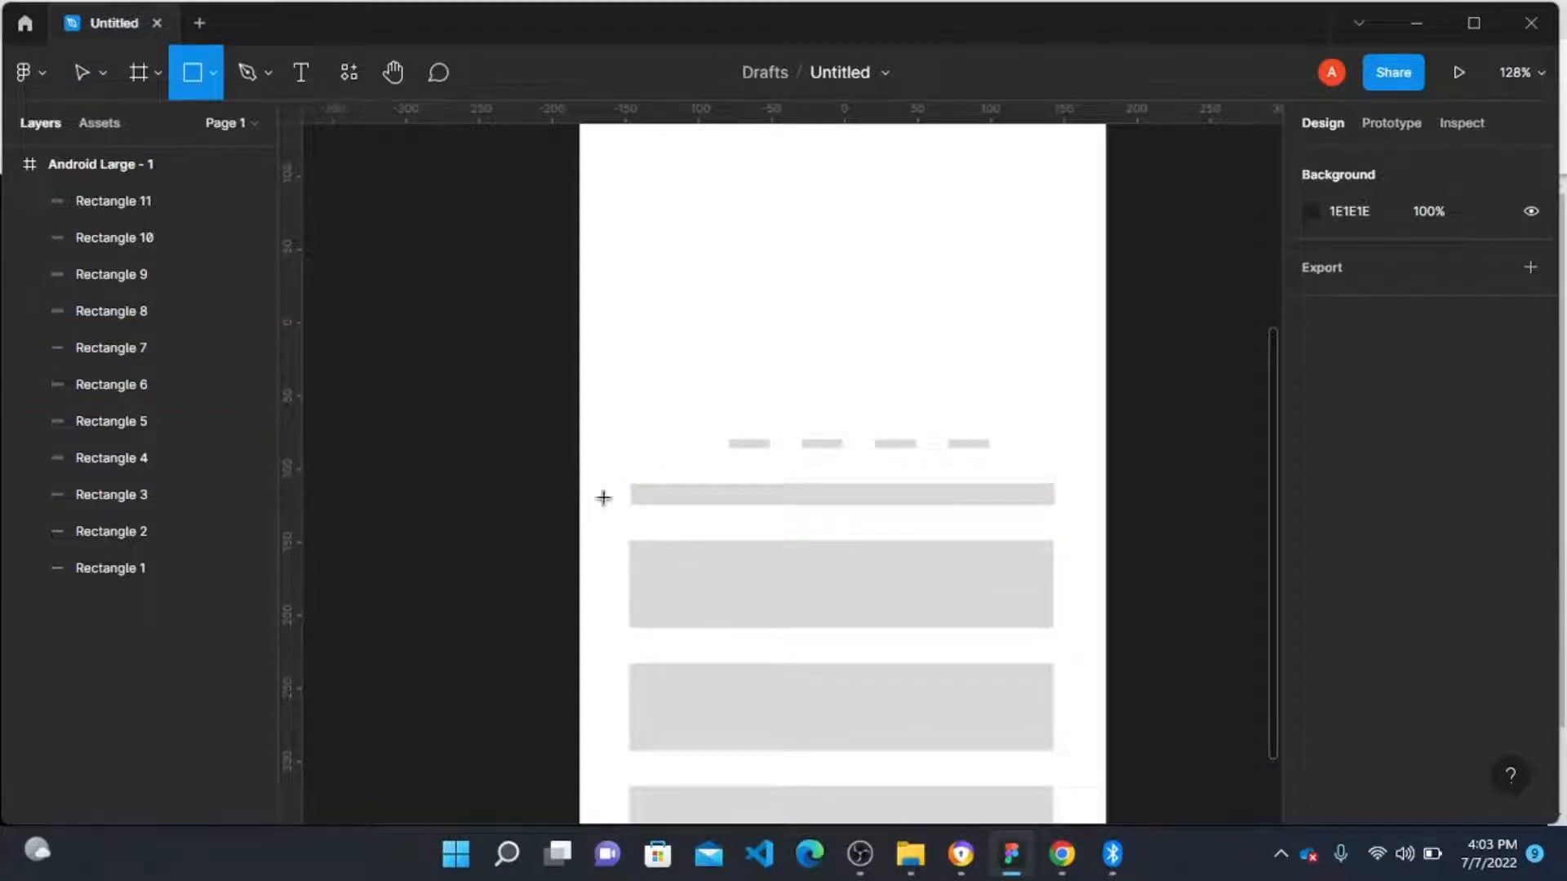
pyautogui.moveTo(580, 484)
pyautogui.mouseDown()
pyautogui.moveTo(629, 515)
pyautogui.moveTo(603, 495)
pyautogui.mouseUp()
pyautogui.click(661, 495)
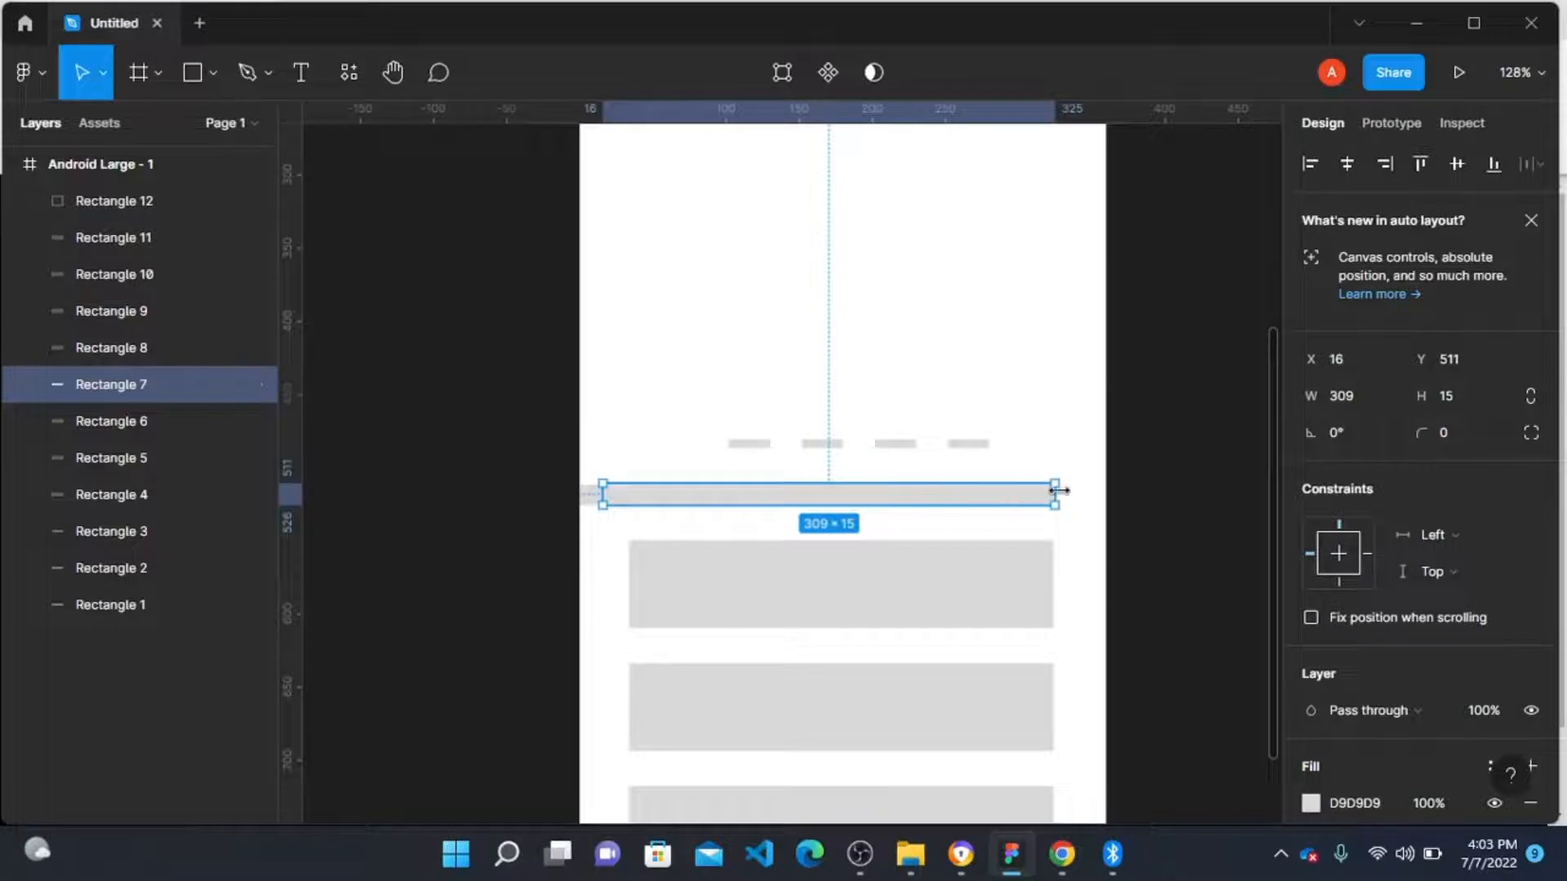
pyautogui.moveTo(1057, 495); pyautogui.dragTo(1088, 491)
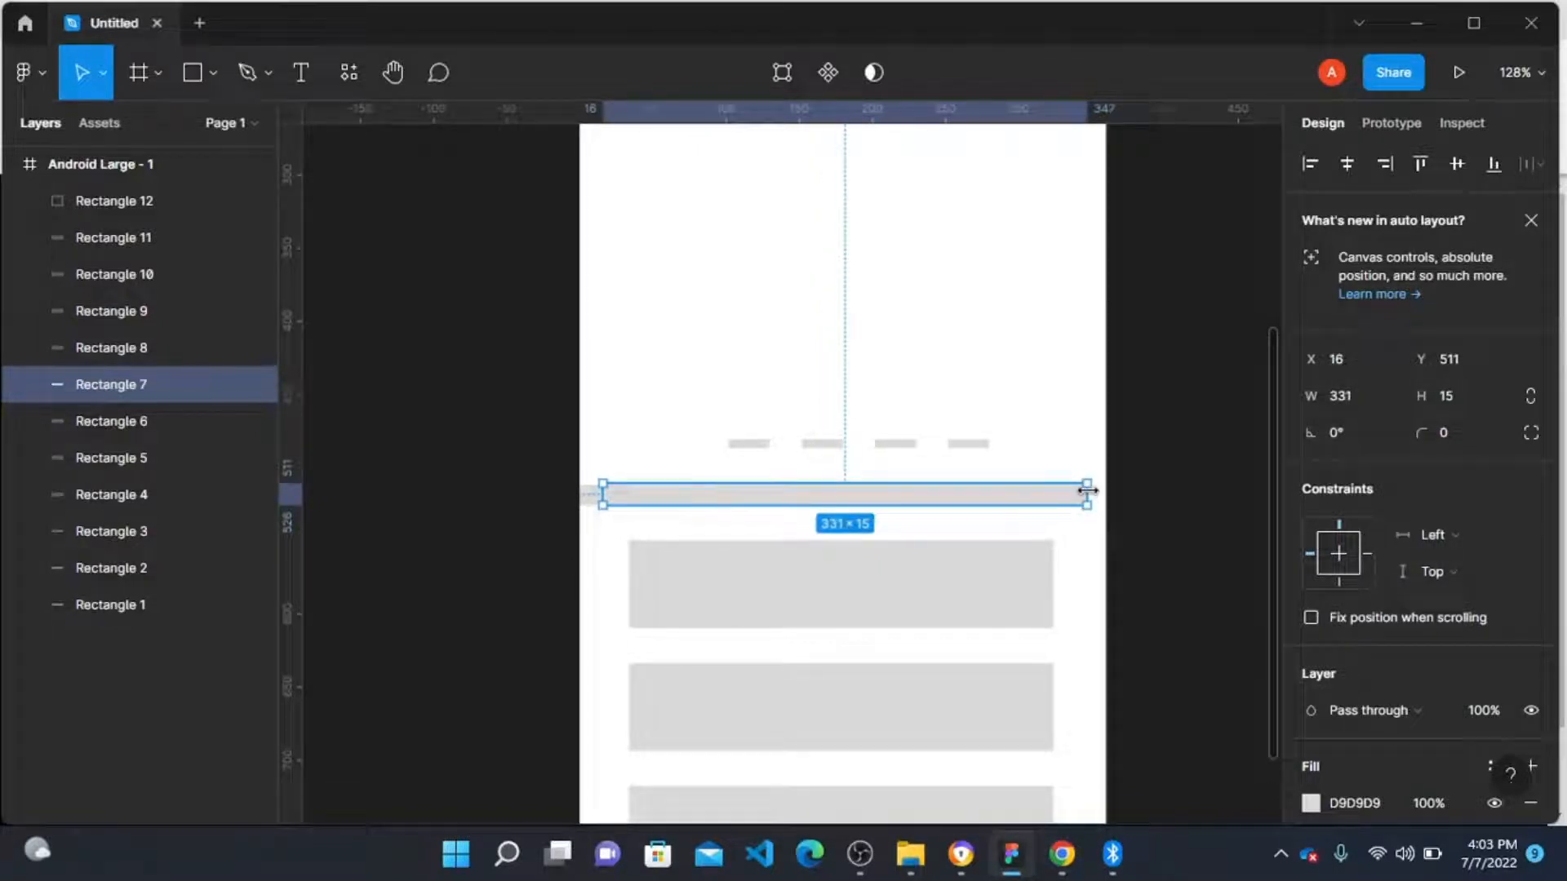
# Step: Widen the first button to 328 wide so it starts at X 16
pyautogui.click(998, 574)
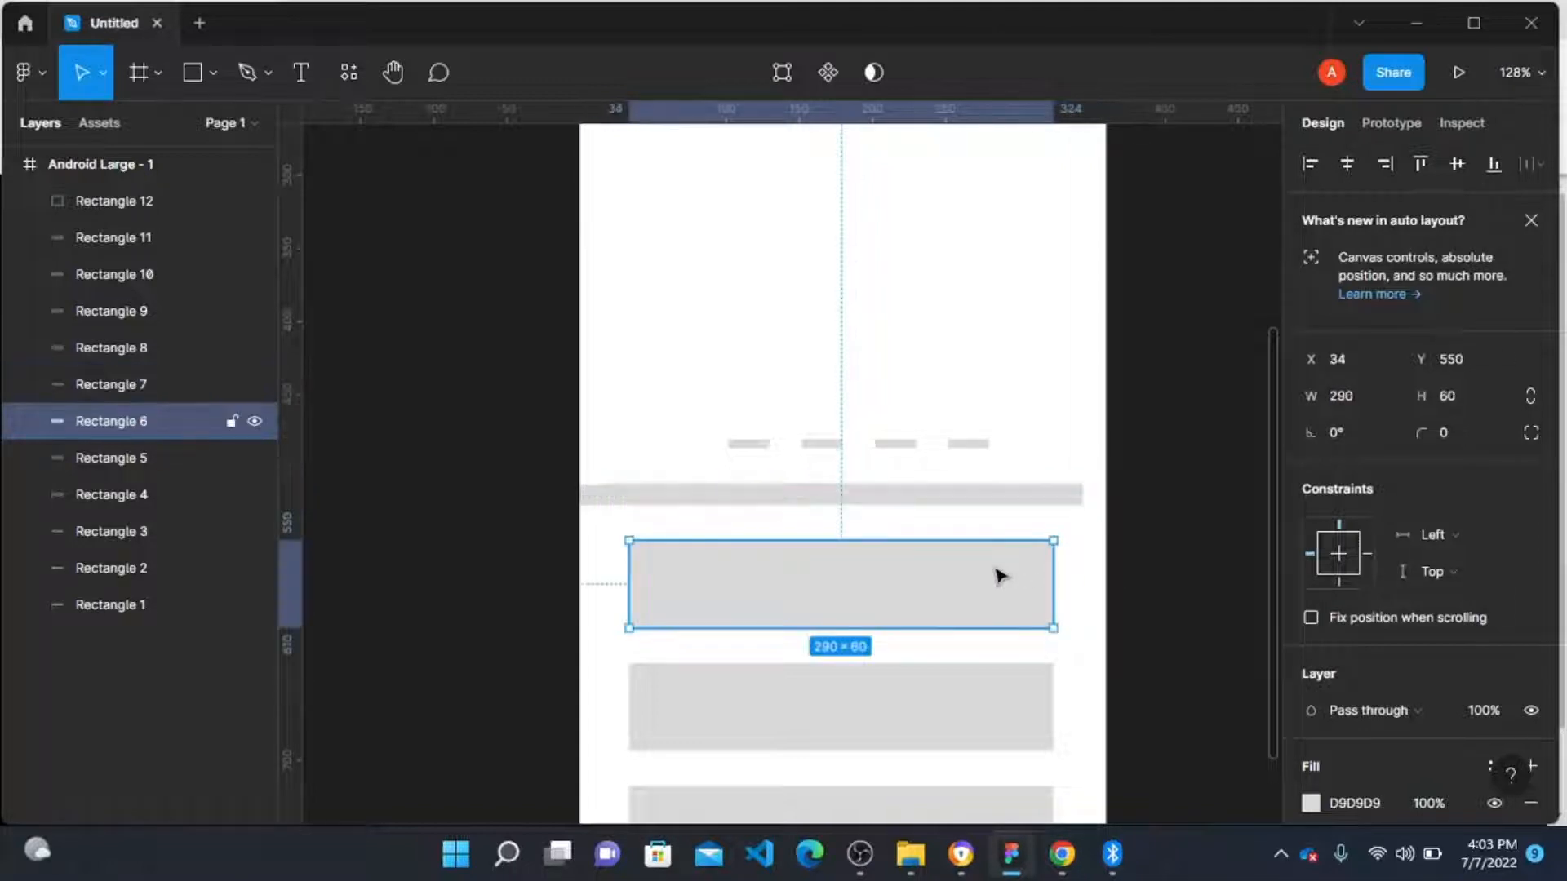
pyautogui.moveTo(626, 584); pyautogui.dragTo(603, 584)
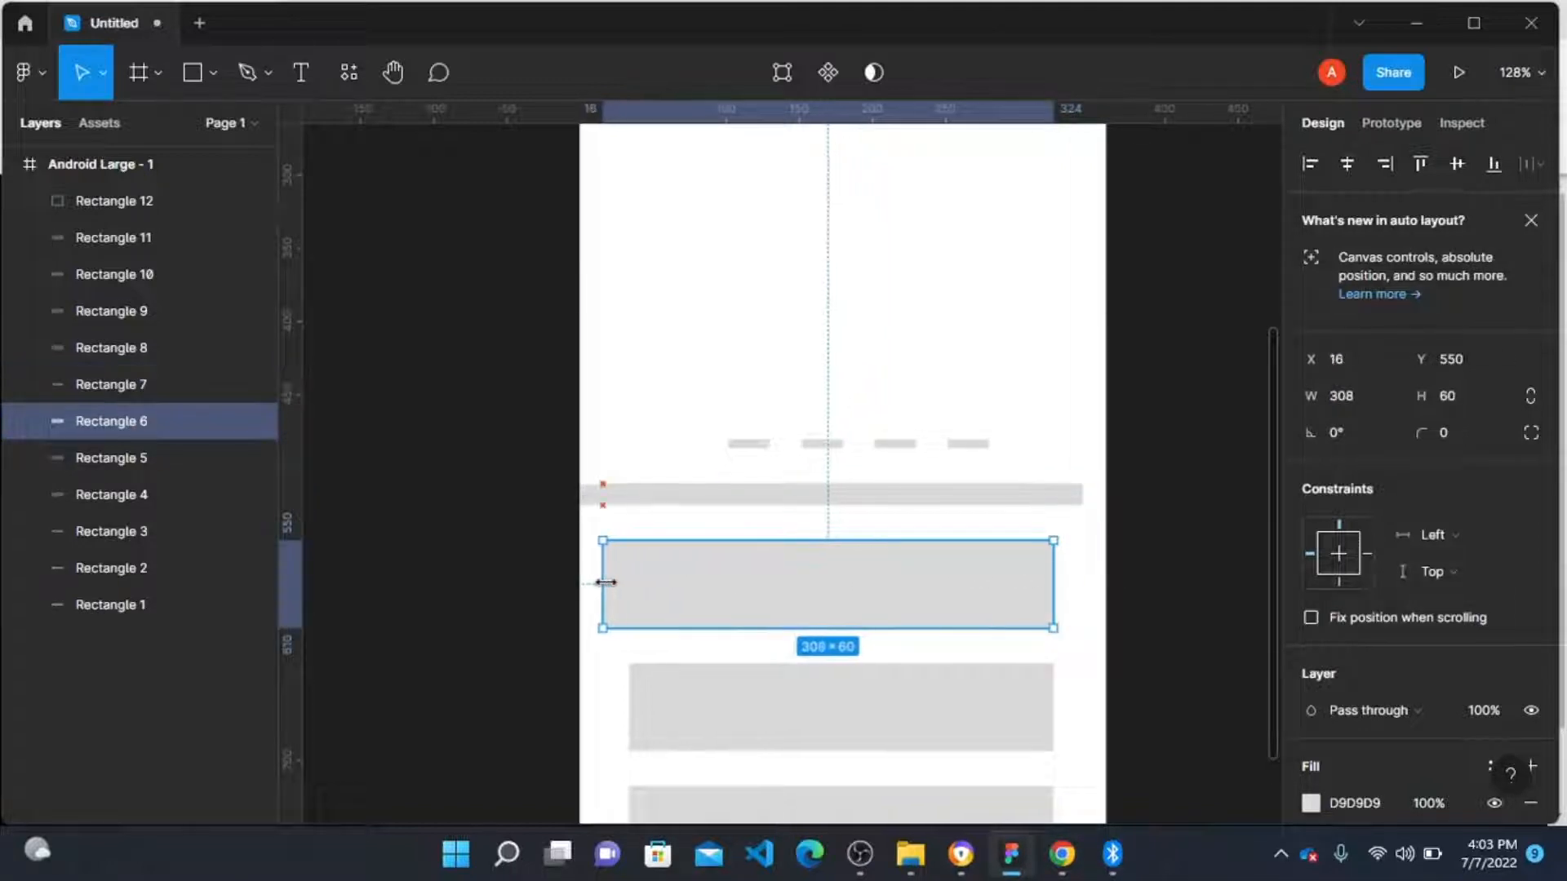
pyautogui.moveTo(1053, 572); pyautogui.dragTo(1083, 572)
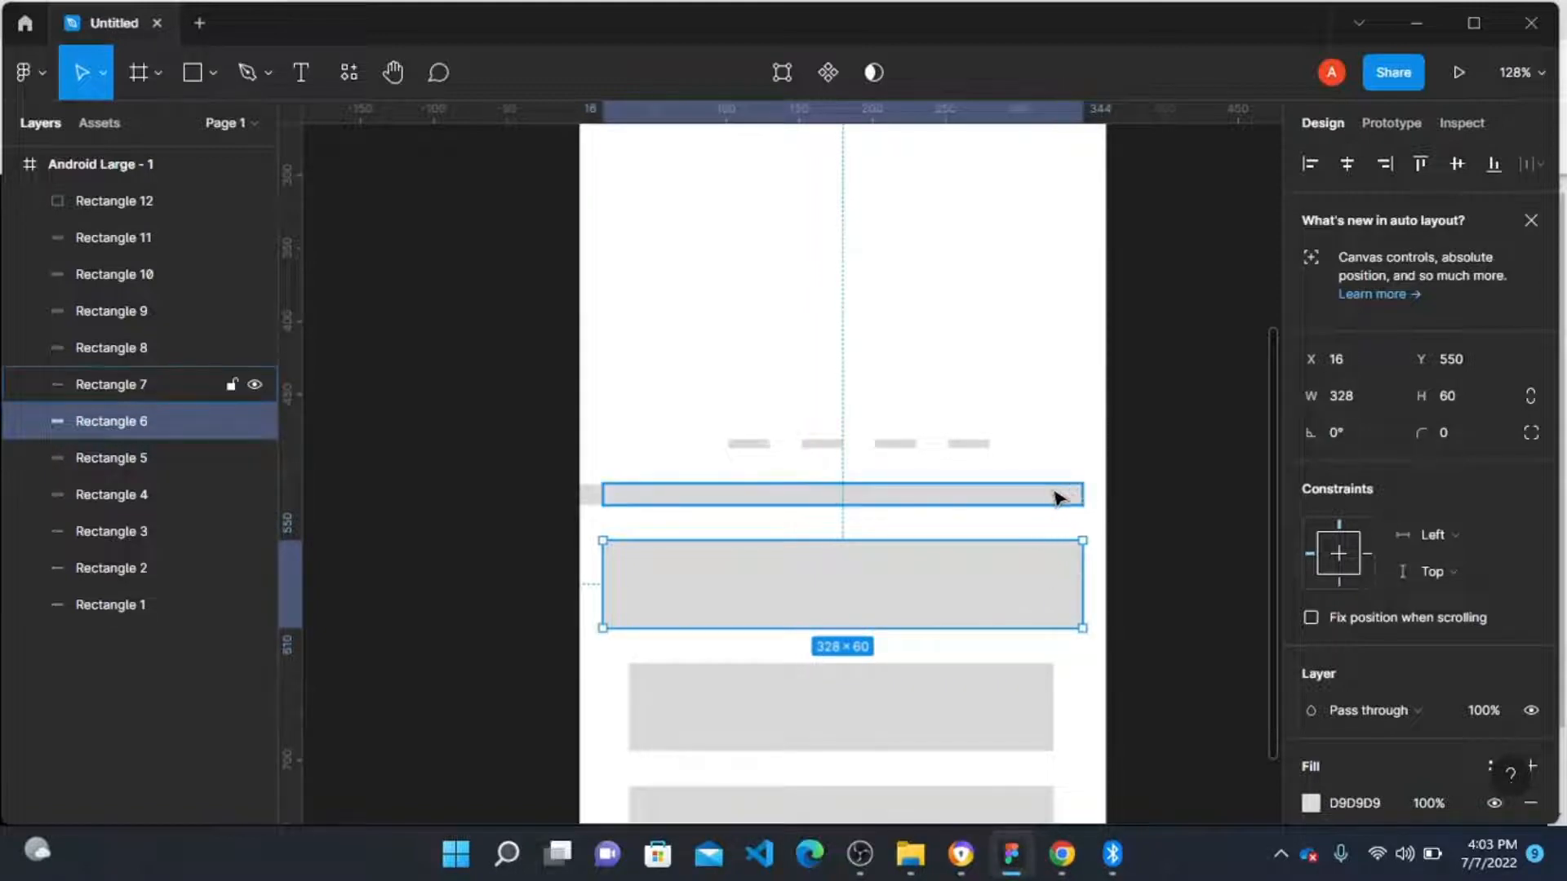
# Step: Move the tiny rectangle to the frame's right edge and fit the thin bar to 328 wide from X 16
pyautogui.click(594, 500)
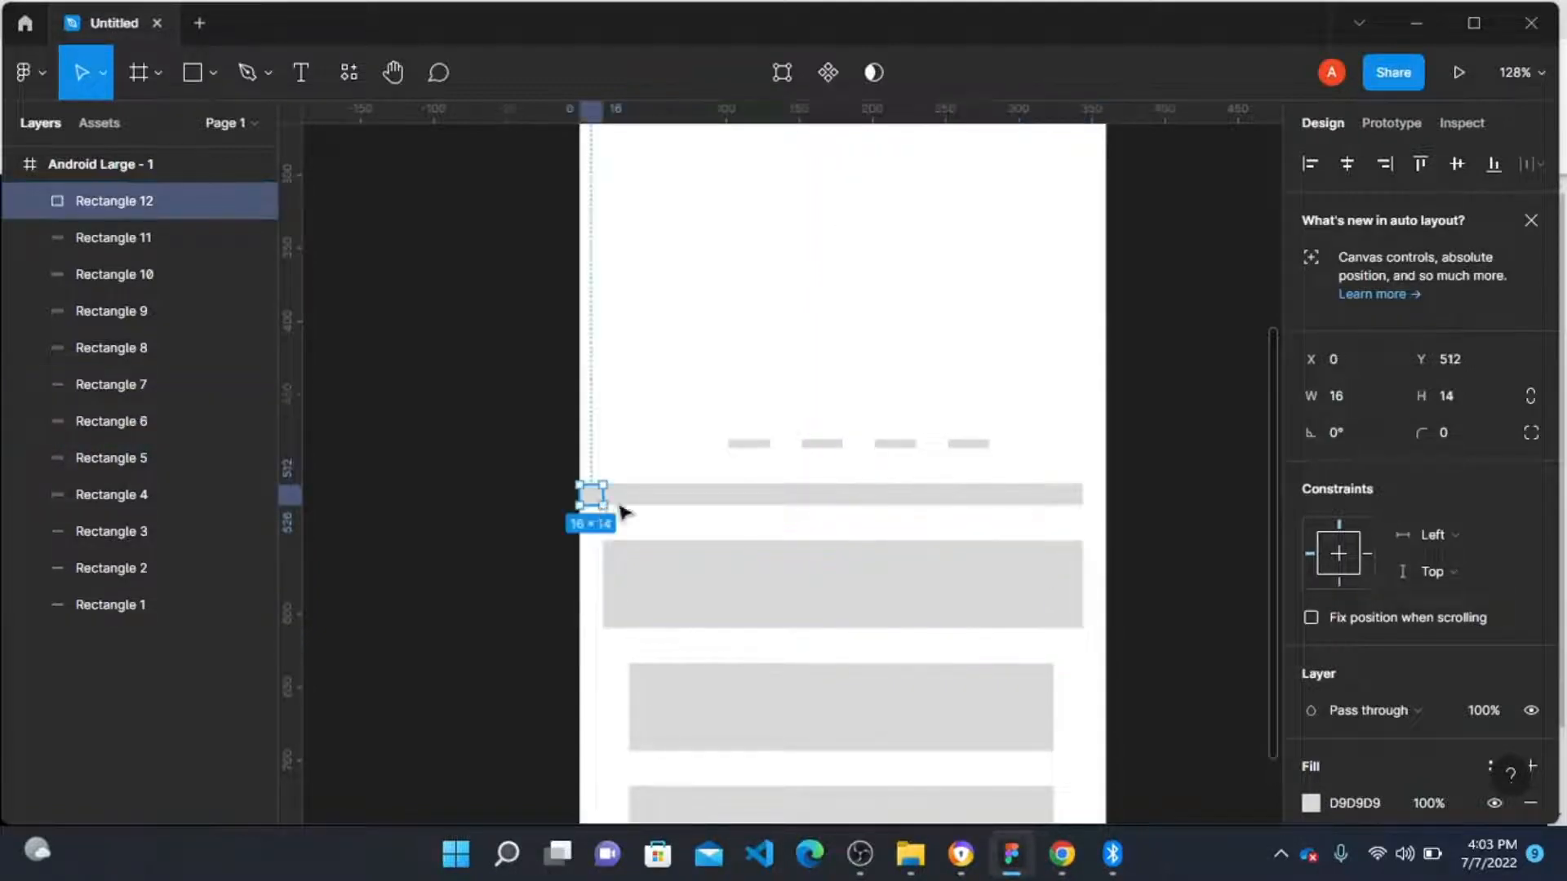
pyautogui.moveTo(608, 502); pyautogui.dragTo(1094, 502)
pyautogui.click(1053, 504)
pyautogui.scroll(5, 1082, 500)
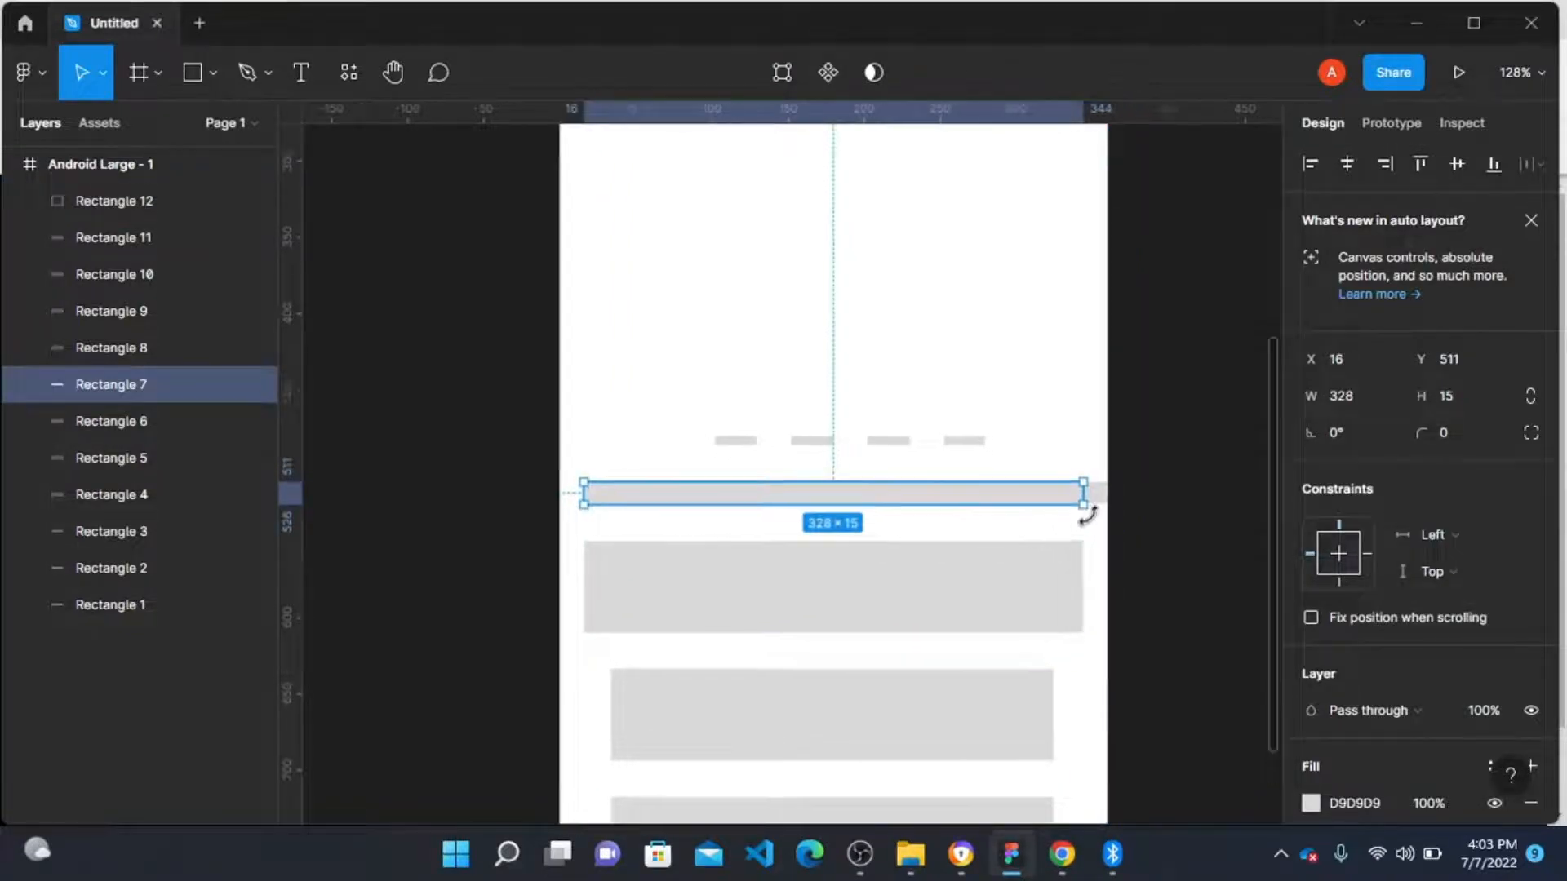
pyautogui.moveTo(1075, 468)
pyautogui.mouseDown()
pyautogui.moveTo(1053, 471)
pyautogui.moveTo(1073, 471)
pyautogui.mouseUp()
# Step: Delete the tiny margin-guide rectangle
pyautogui.click(1125, 479)
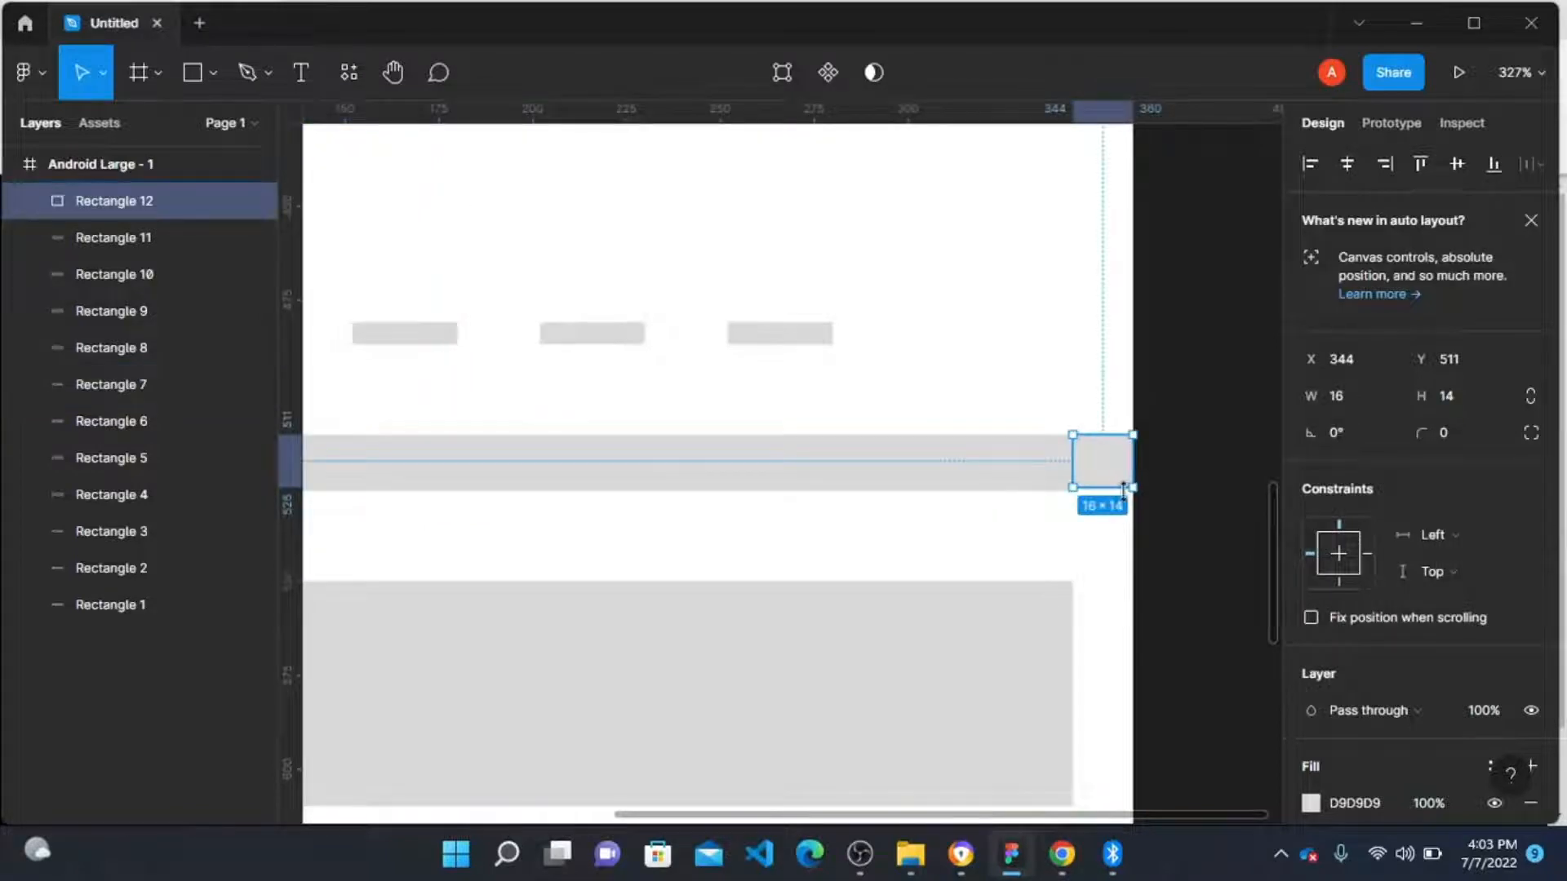
pyautogui.press('Delete')
pyautogui.hotkey('shift', '1')
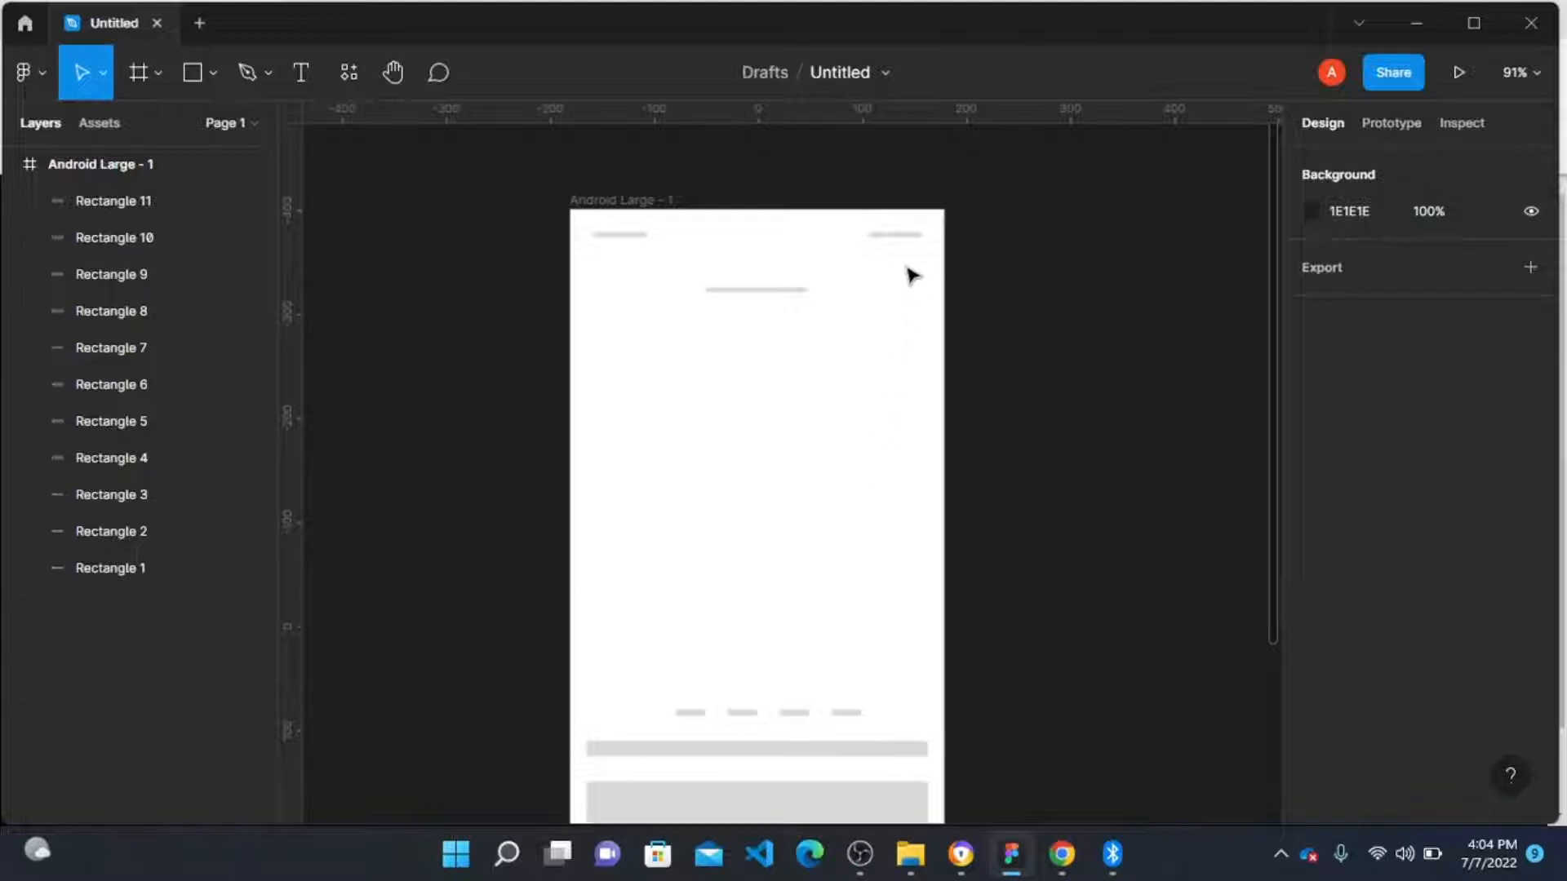
# Step: Select the top-right dash and the thin bar to compare their horizontal positions
pyautogui.click(893, 236)
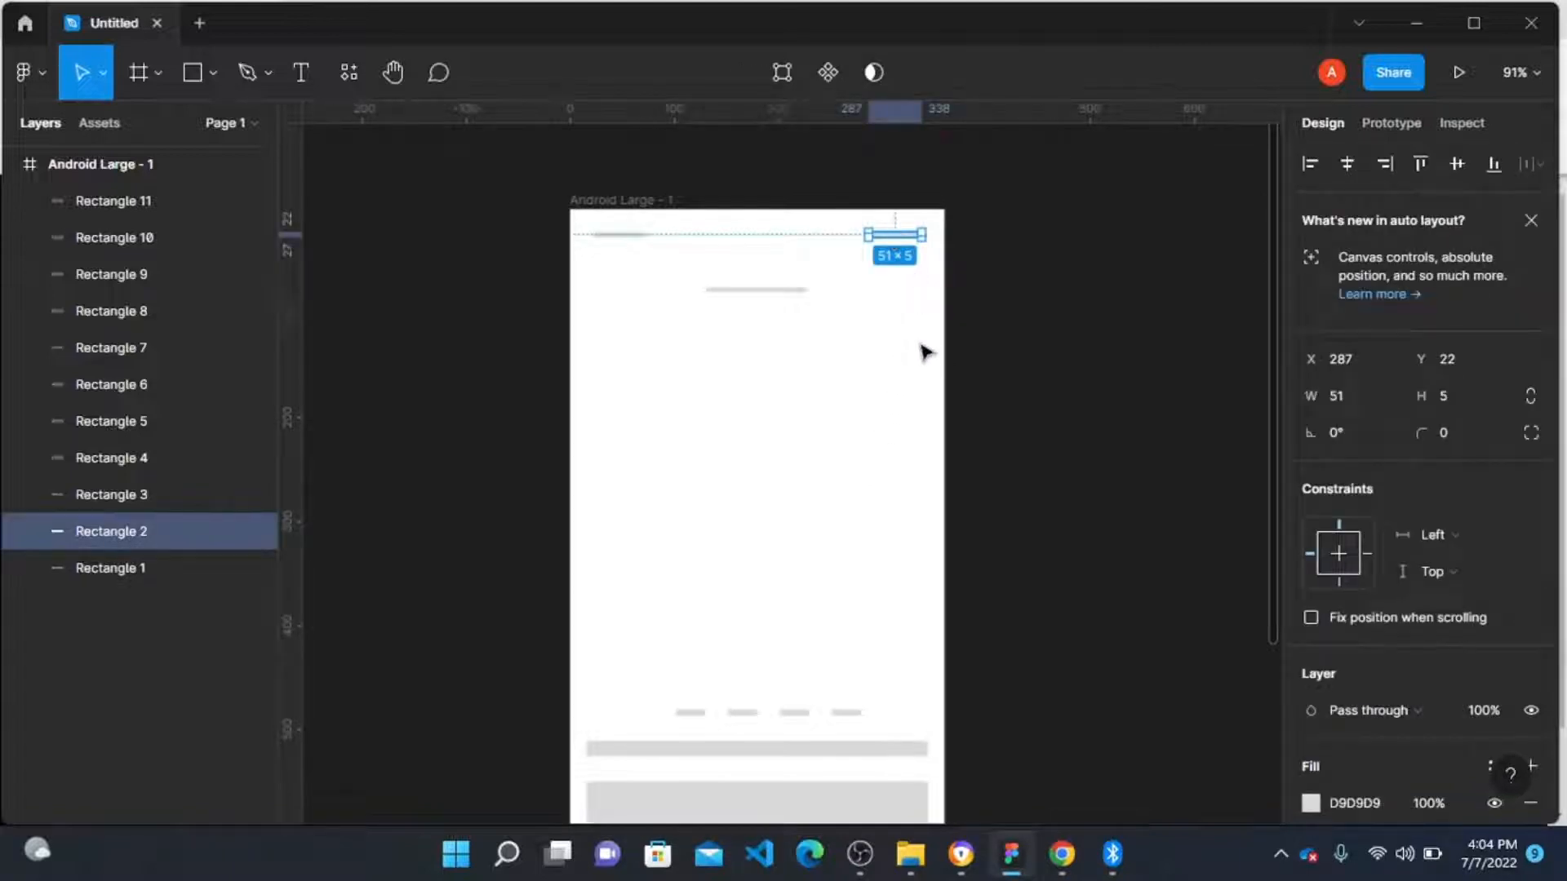
pyautogui.click(897, 749)
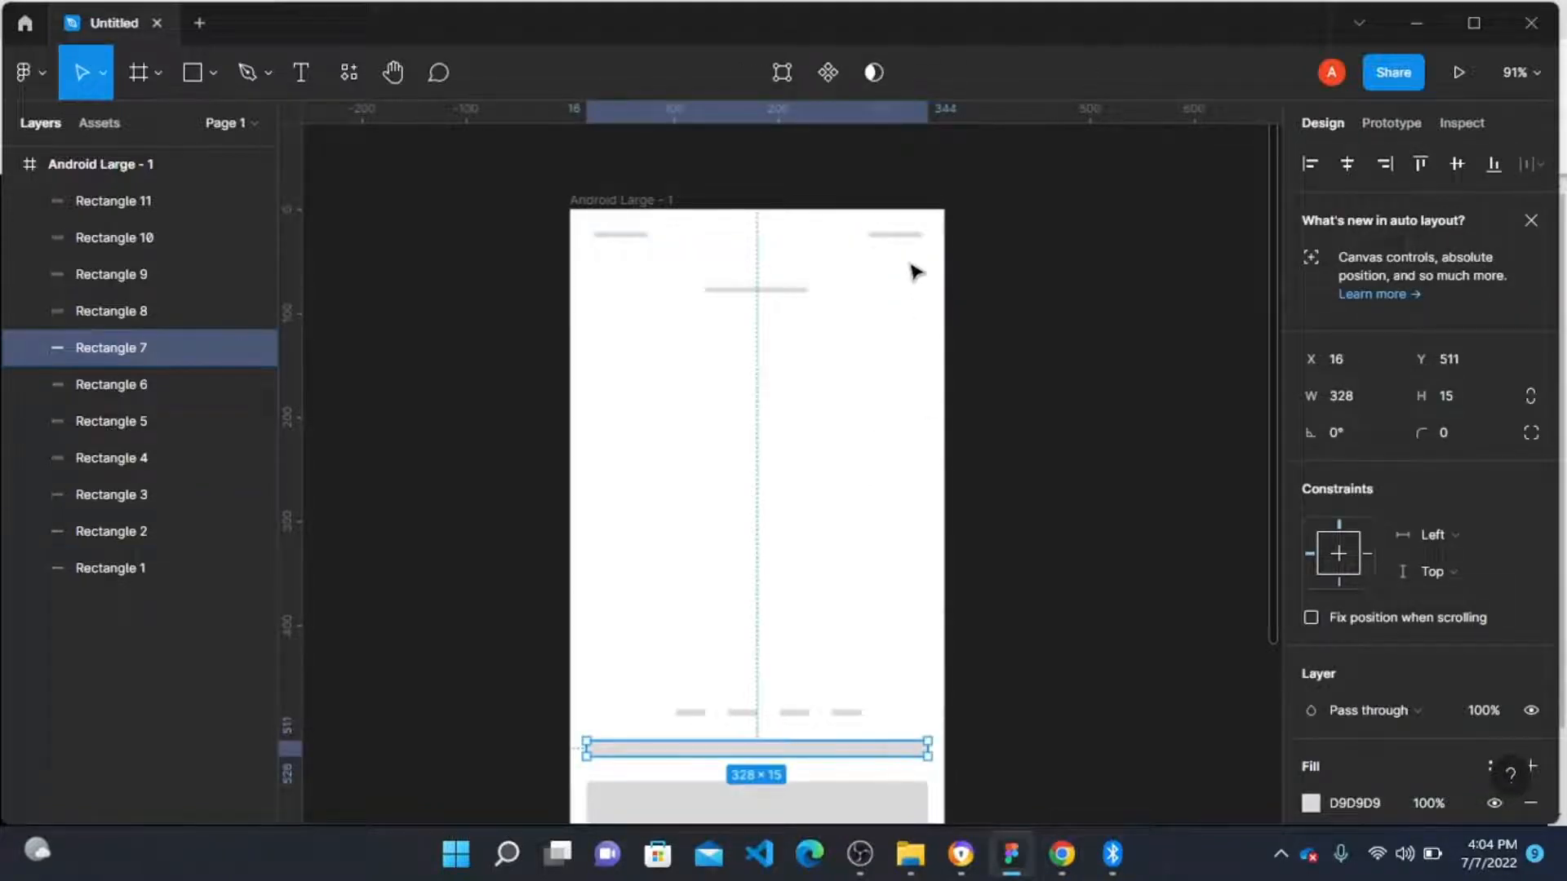
pyautogui.click(909, 253)
pyautogui.click(890, 236)
pyautogui.scroll(-5, 898, 383)
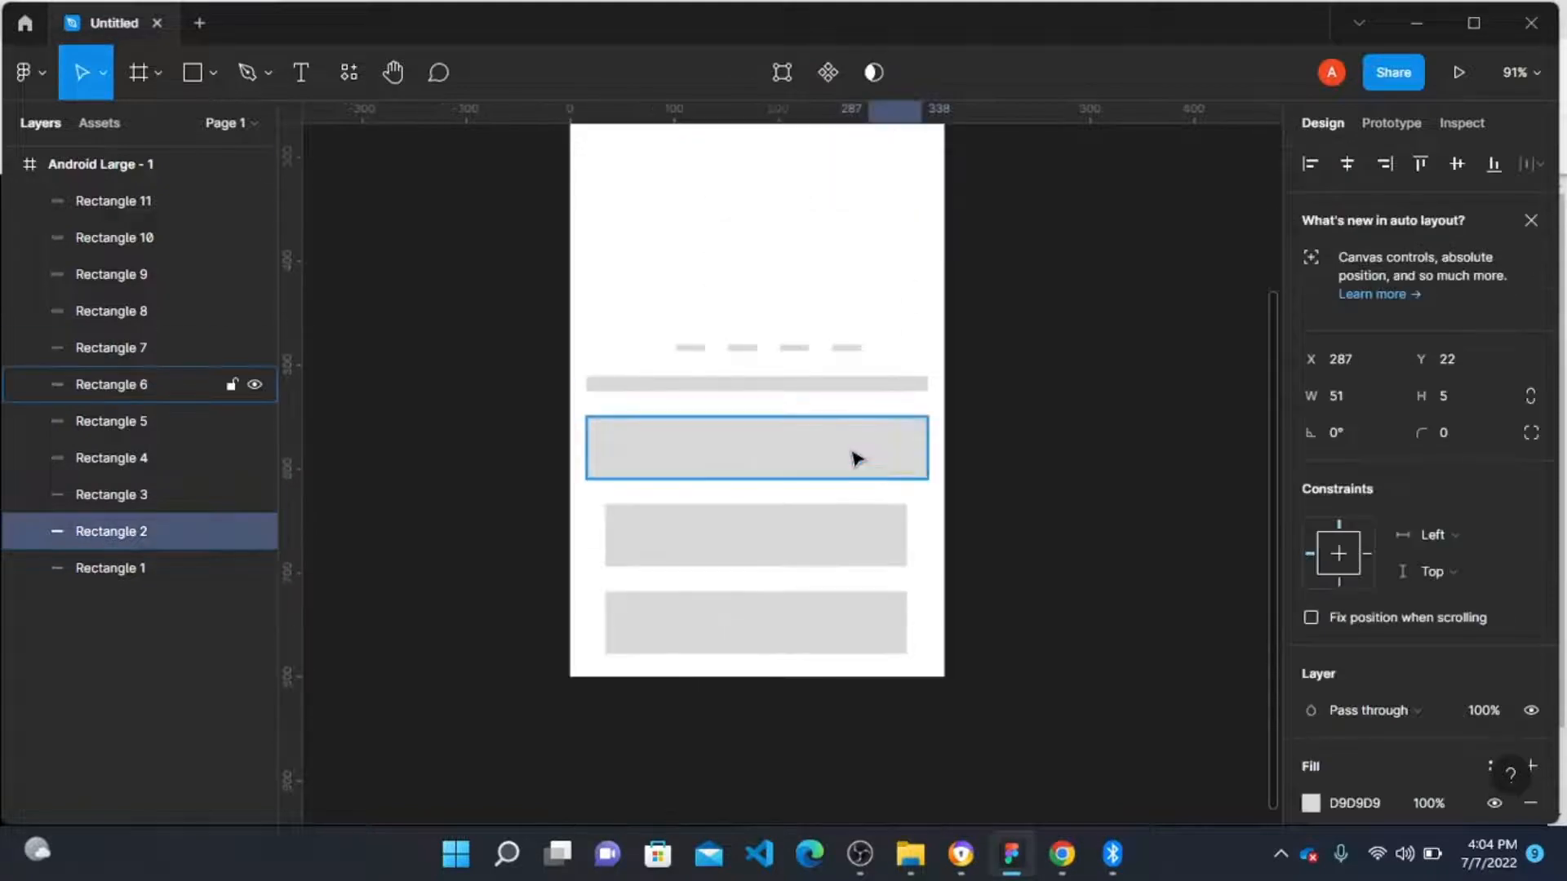
# Step: Widen the second button to 328 wide so it starts at X 16
pyautogui.click(816, 547)
pyautogui.moveTo(905, 531); pyautogui.dragTo(923, 535)
pyautogui.hotkey('ctrl', 'z')
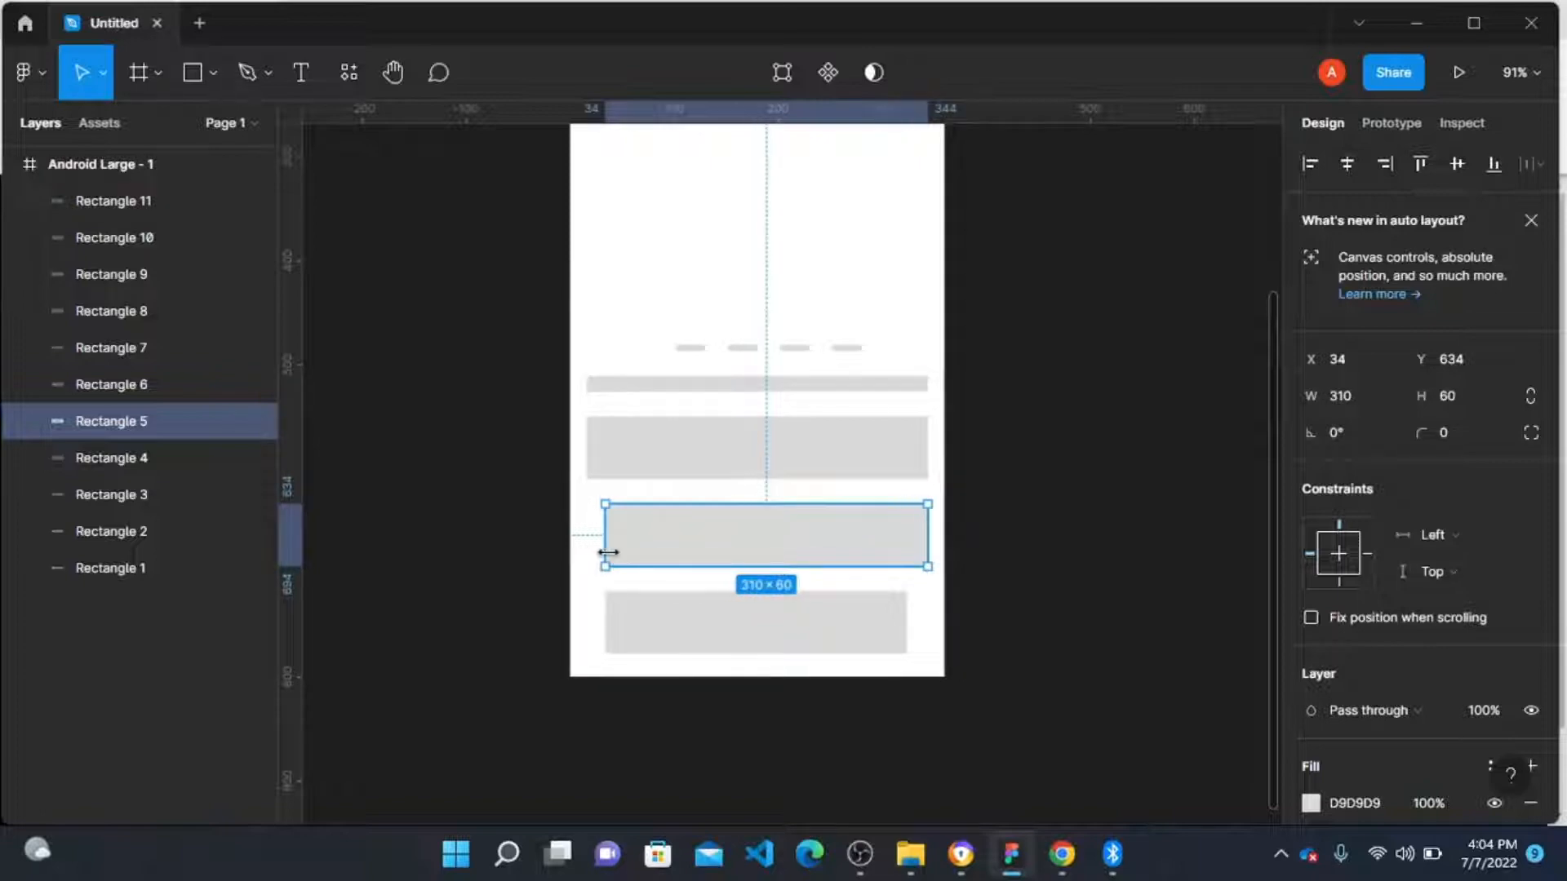
pyautogui.moveTo(605, 549); pyautogui.dragTo(587, 553)
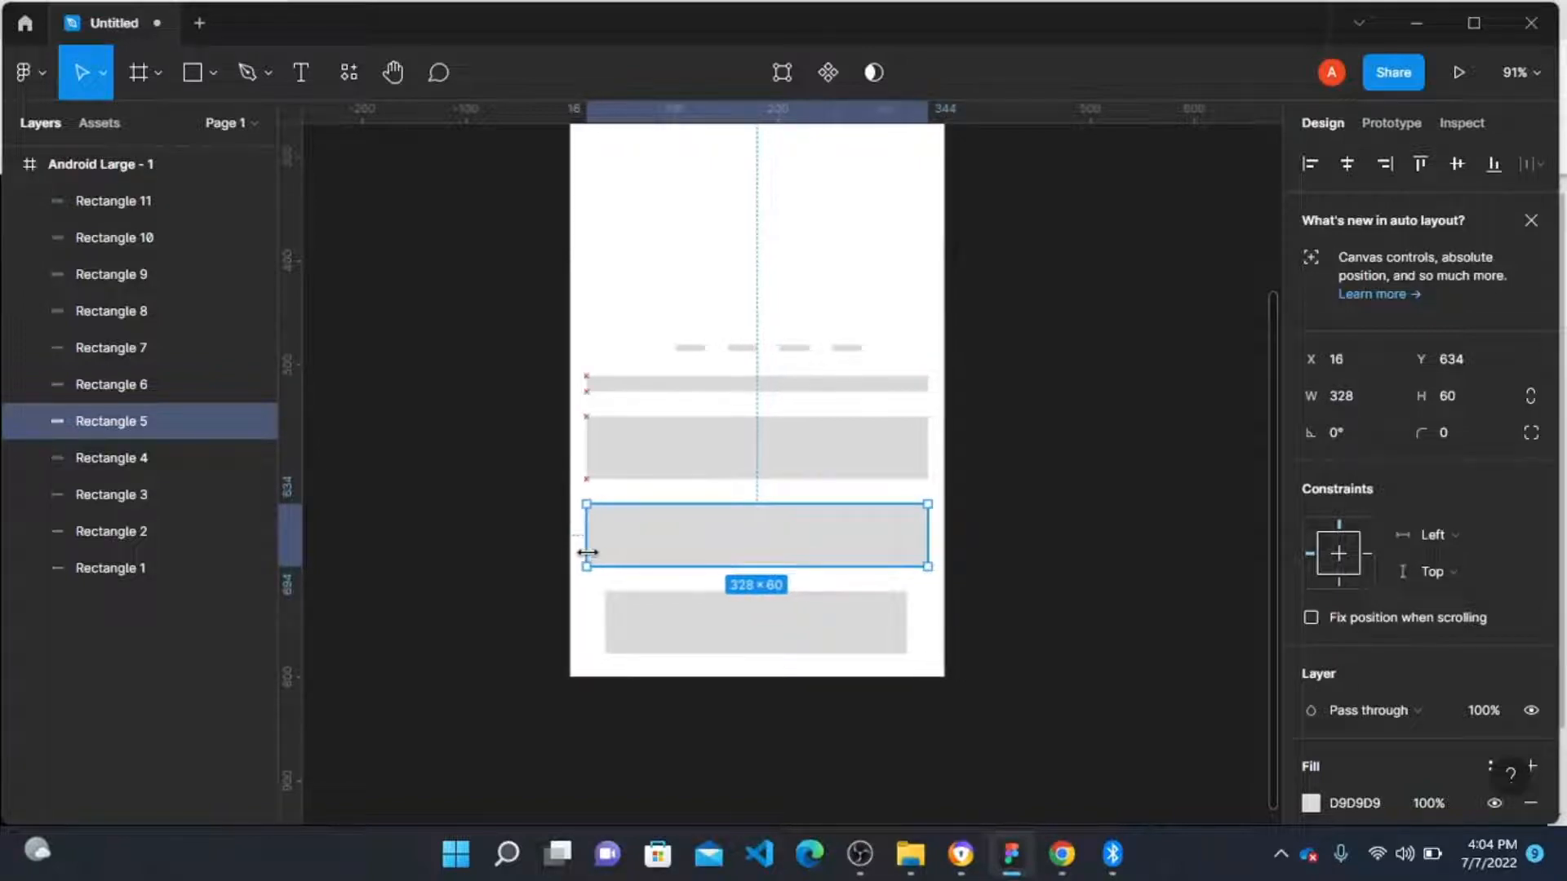
# Step: Widen the third button to 328 wide so it starts at X 16
pyautogui.click(752, 619)
pyautogui.moveTo(908, 614); pyautogui.dragTo(928, 615)
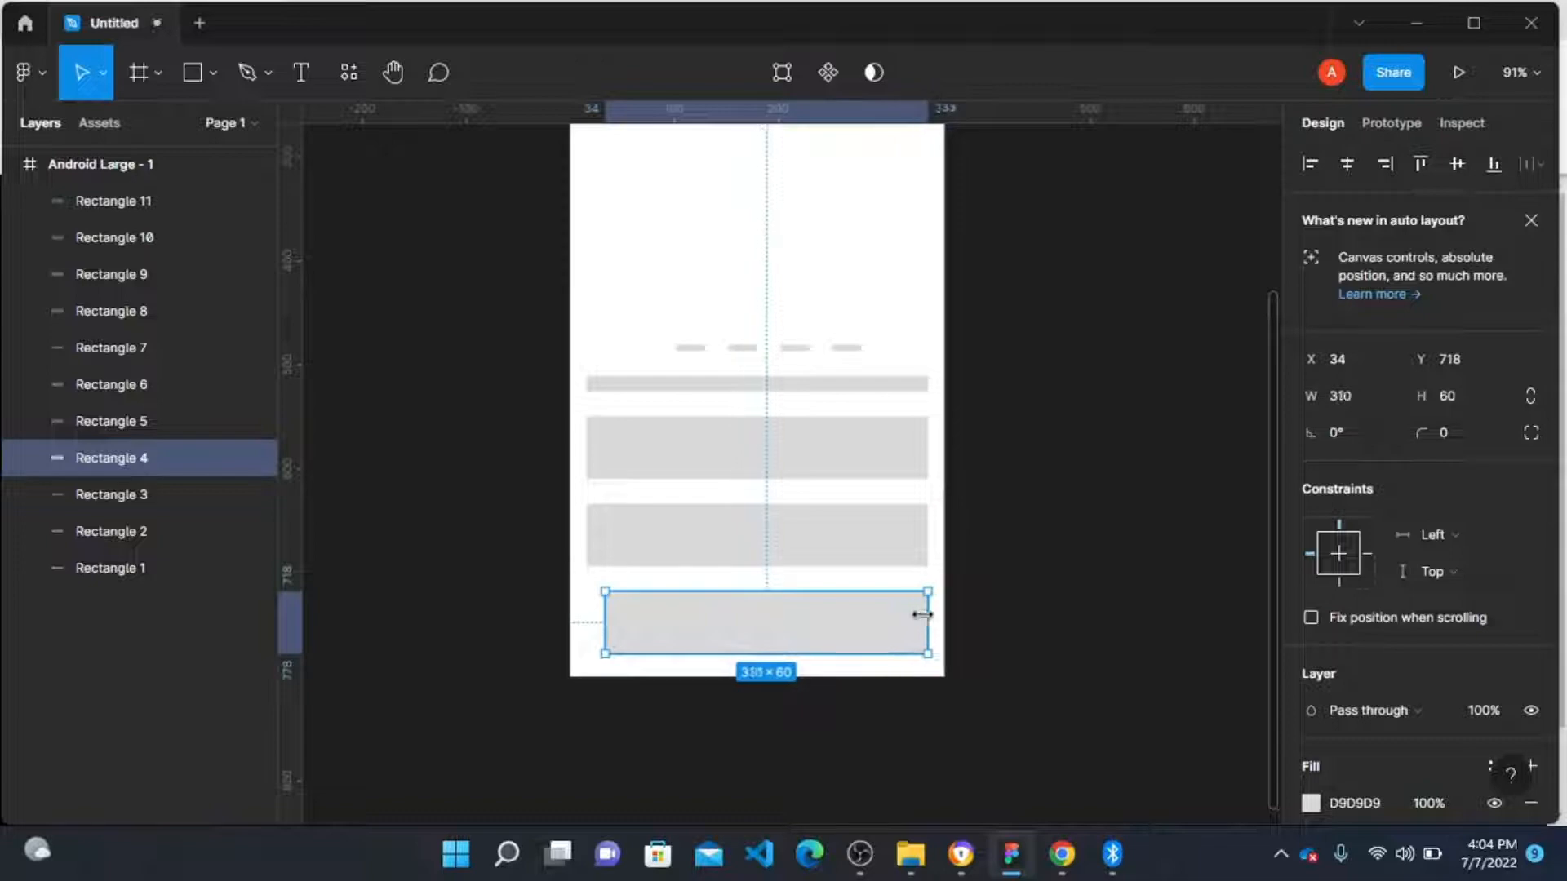
pyautogui.moveTo(604, 613); pyautogui.dragTo(588, 611)
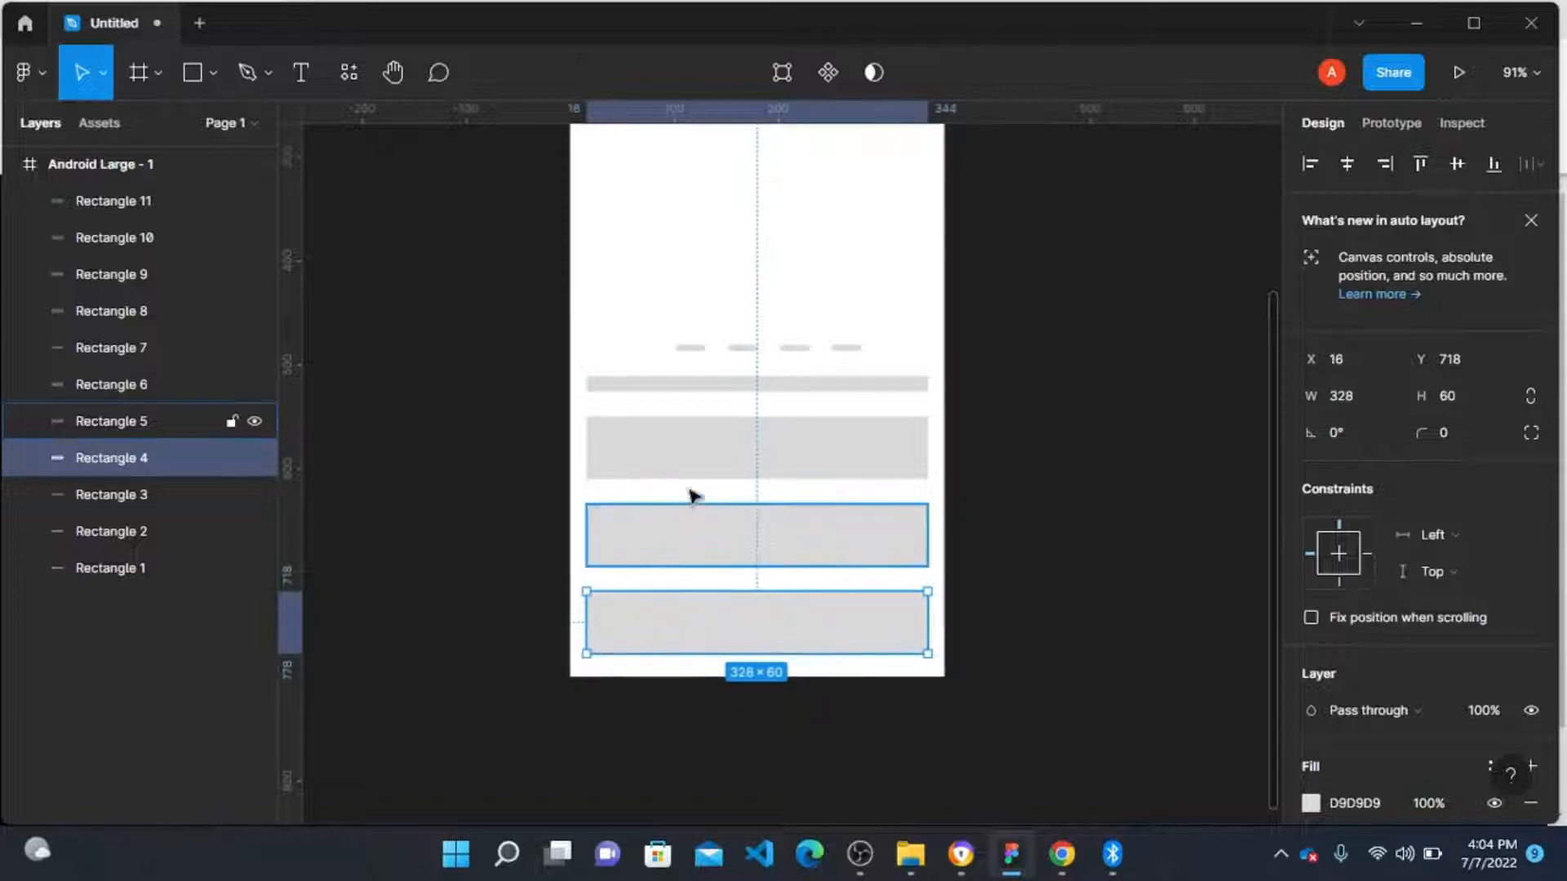
# Step: Duplicate a dash above the dash row, widen the copy to about 122, and center it horizontally
pyautogui.scroll(2, 703, 486)
pyautogui.scroll(3, 800, 437)
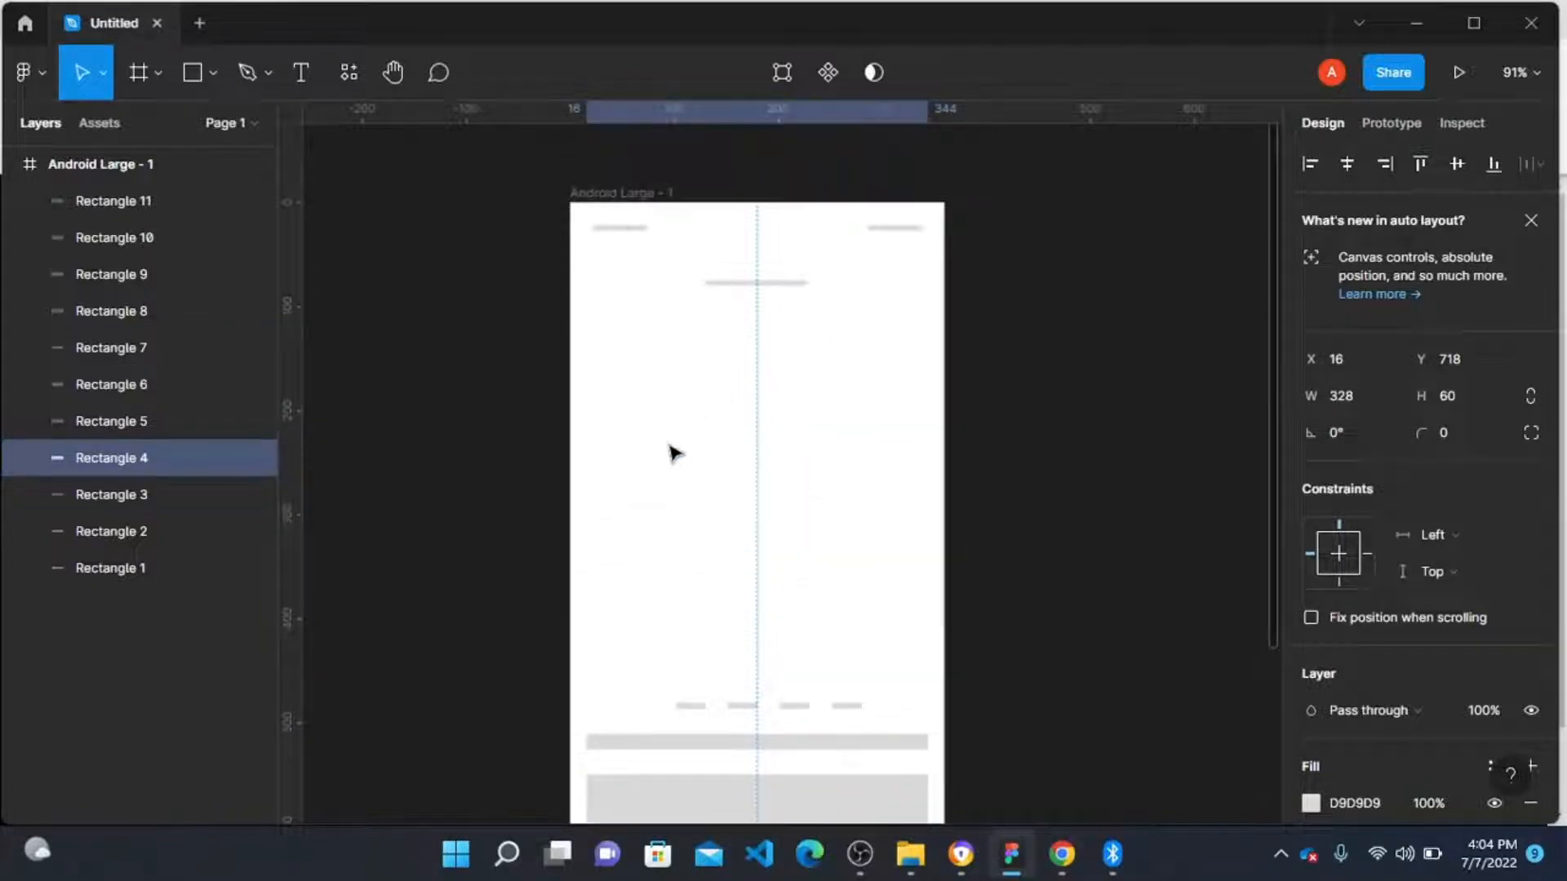
pyautogui.click(749, 707)
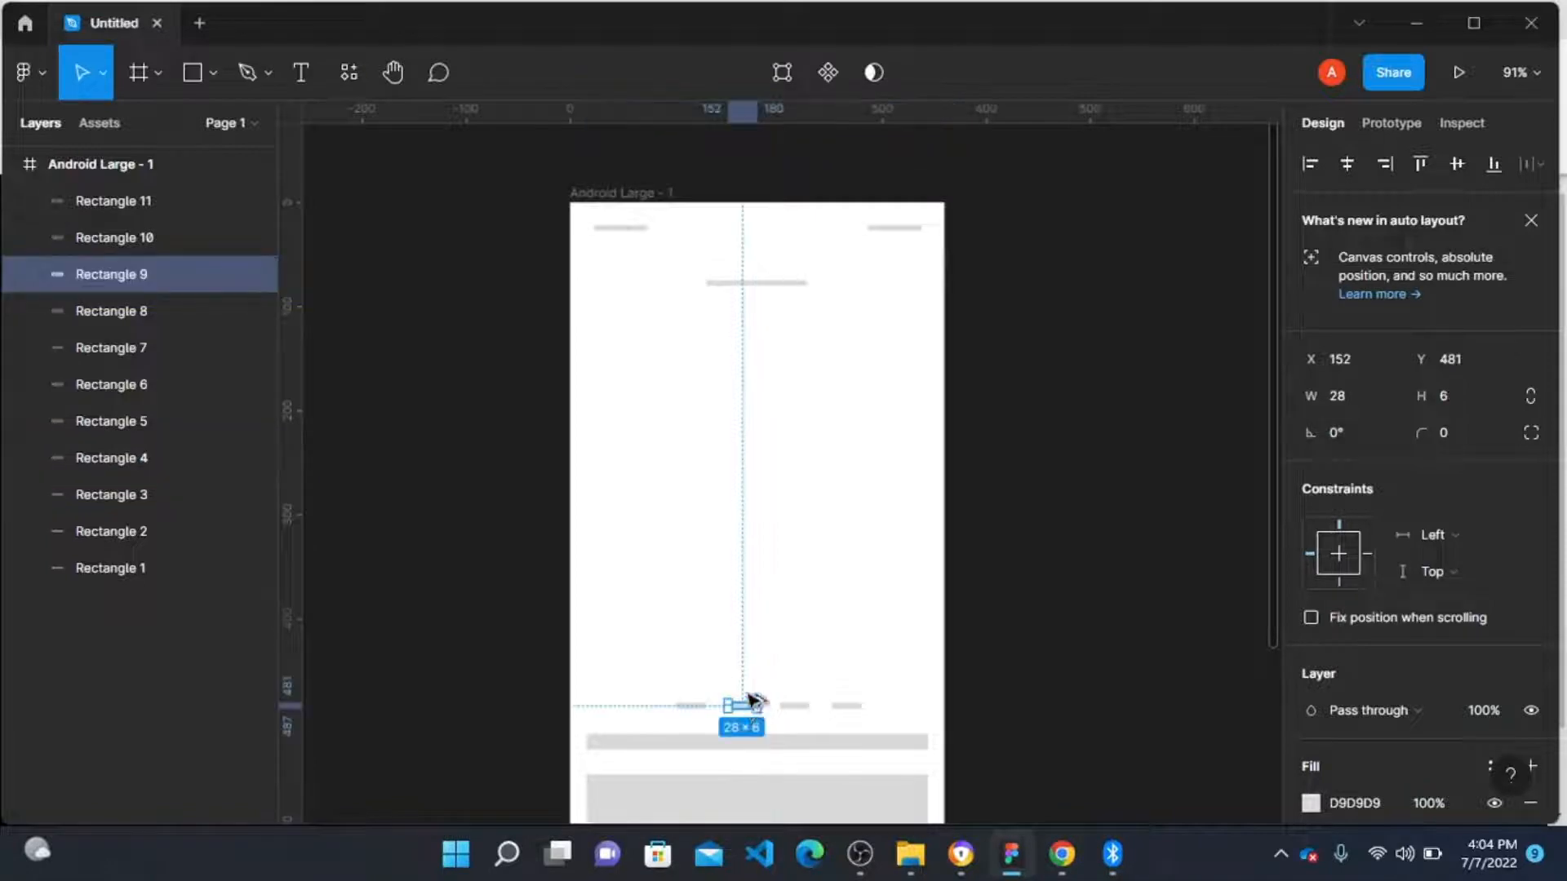
pyautogui.moveTo(752, 705); pyautogui.dragTo(745, 676)
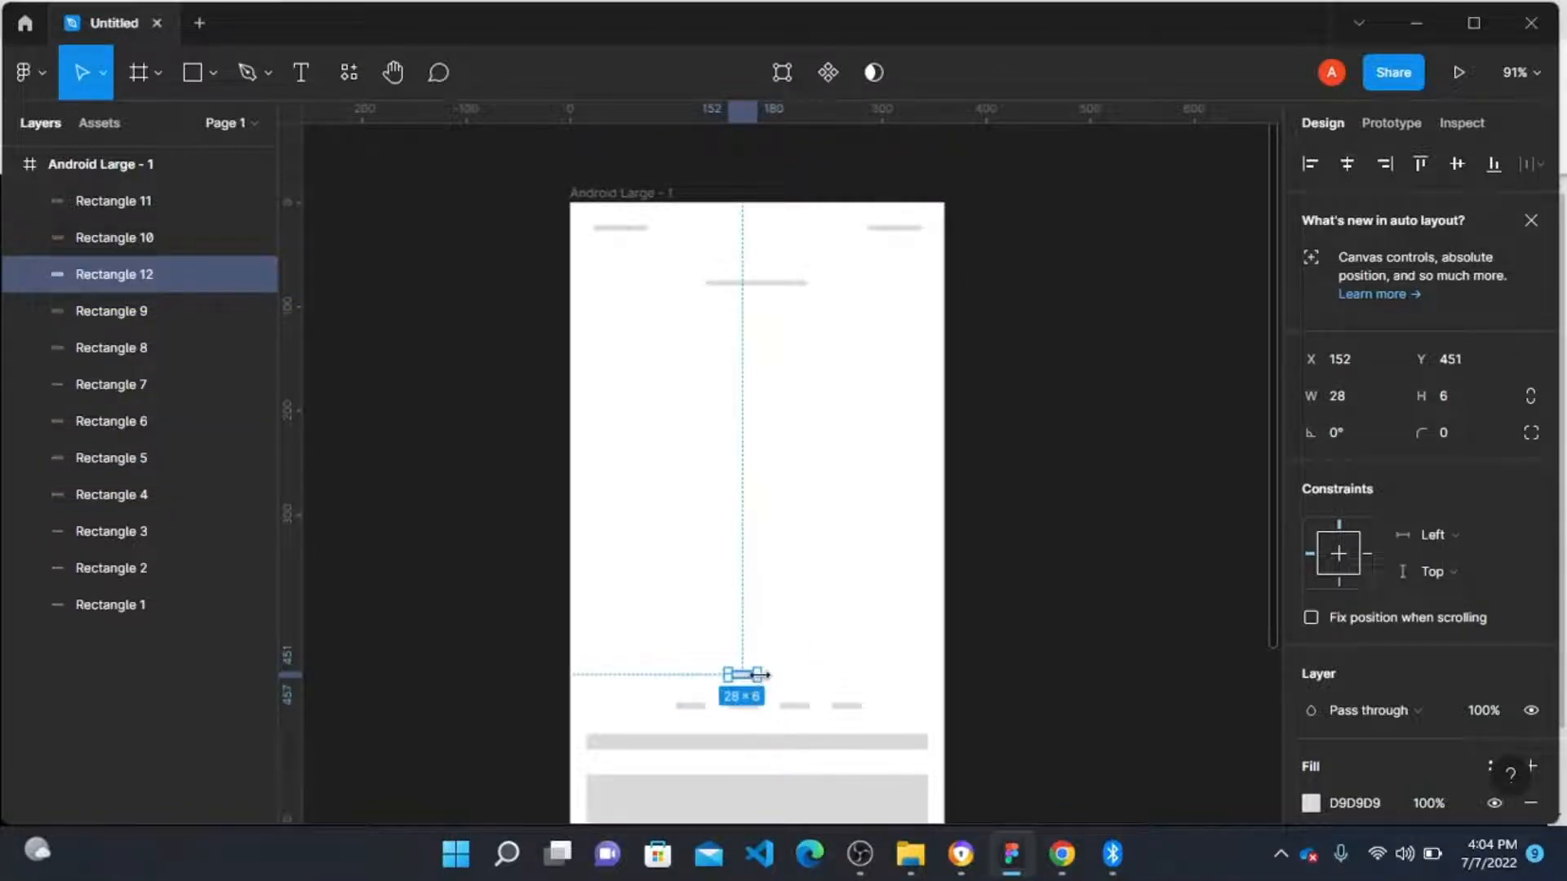
pyautogui.moveTo(749, 680); pyautogui.dragTo(856, 676)
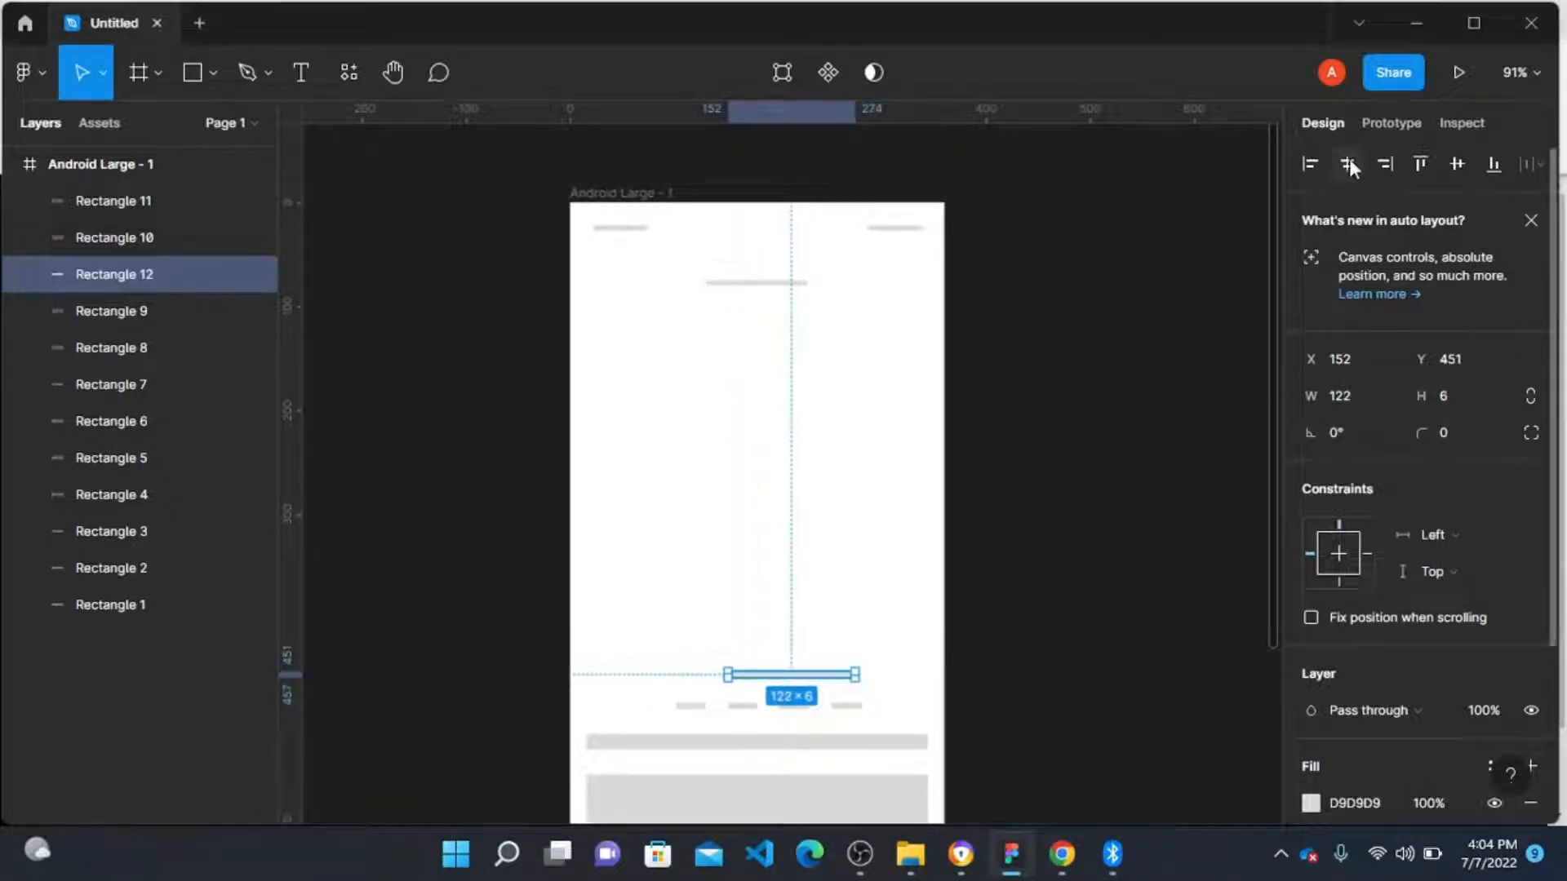
pyautogui.click(1123, 383)
# Step: Draw a large image placeholder rectangle below the top title bar, sized 328 × 268 from X 16
pyautogui.scroll(-3, 1106, 419)
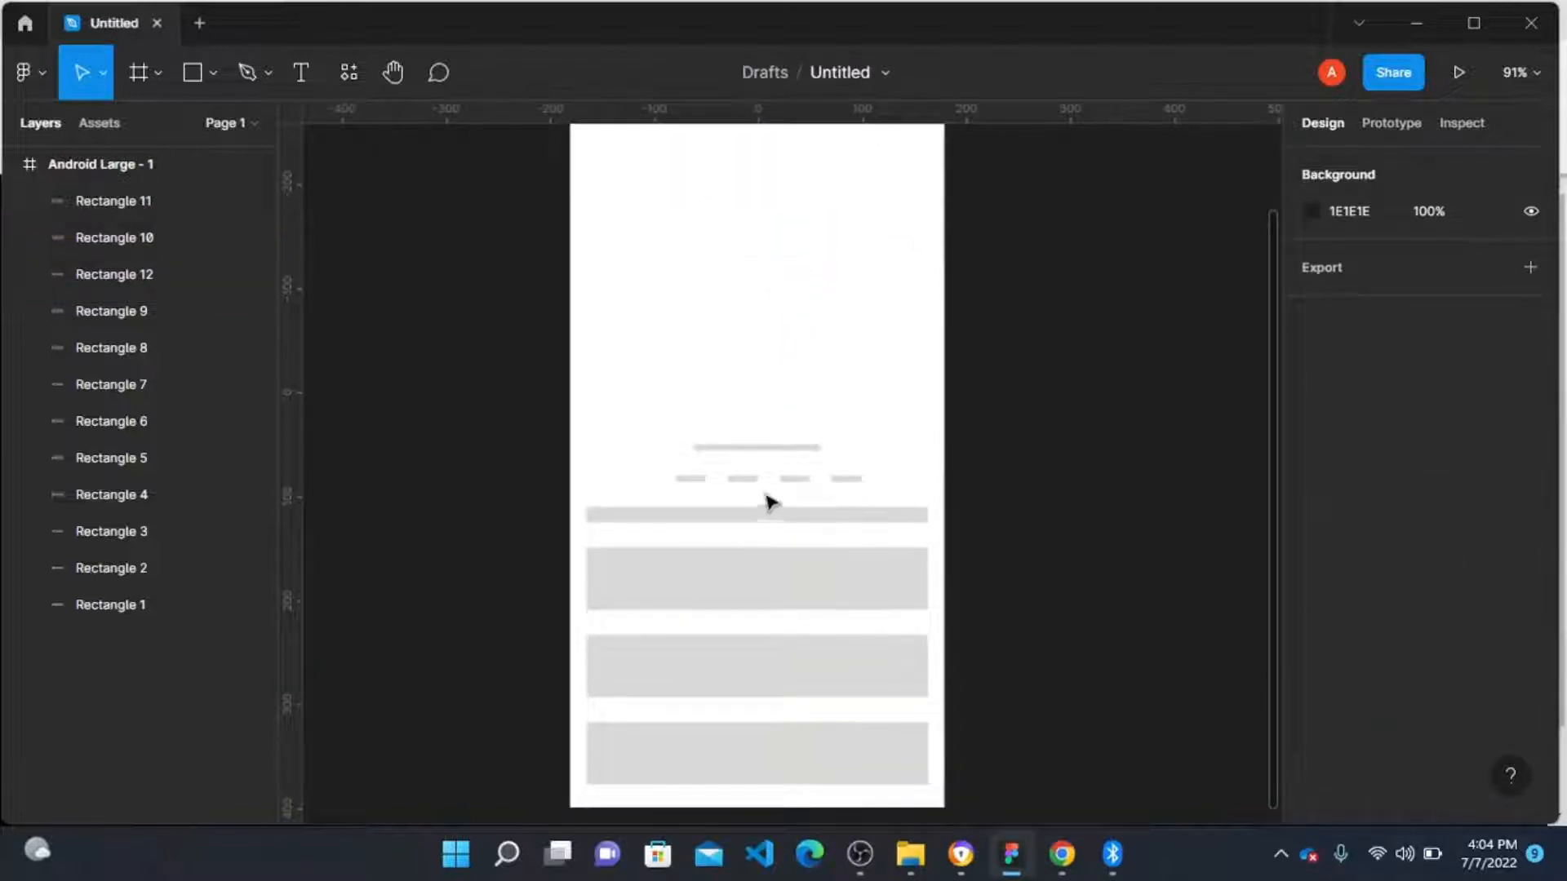
pyautogui.scroll(4, 767, 501)
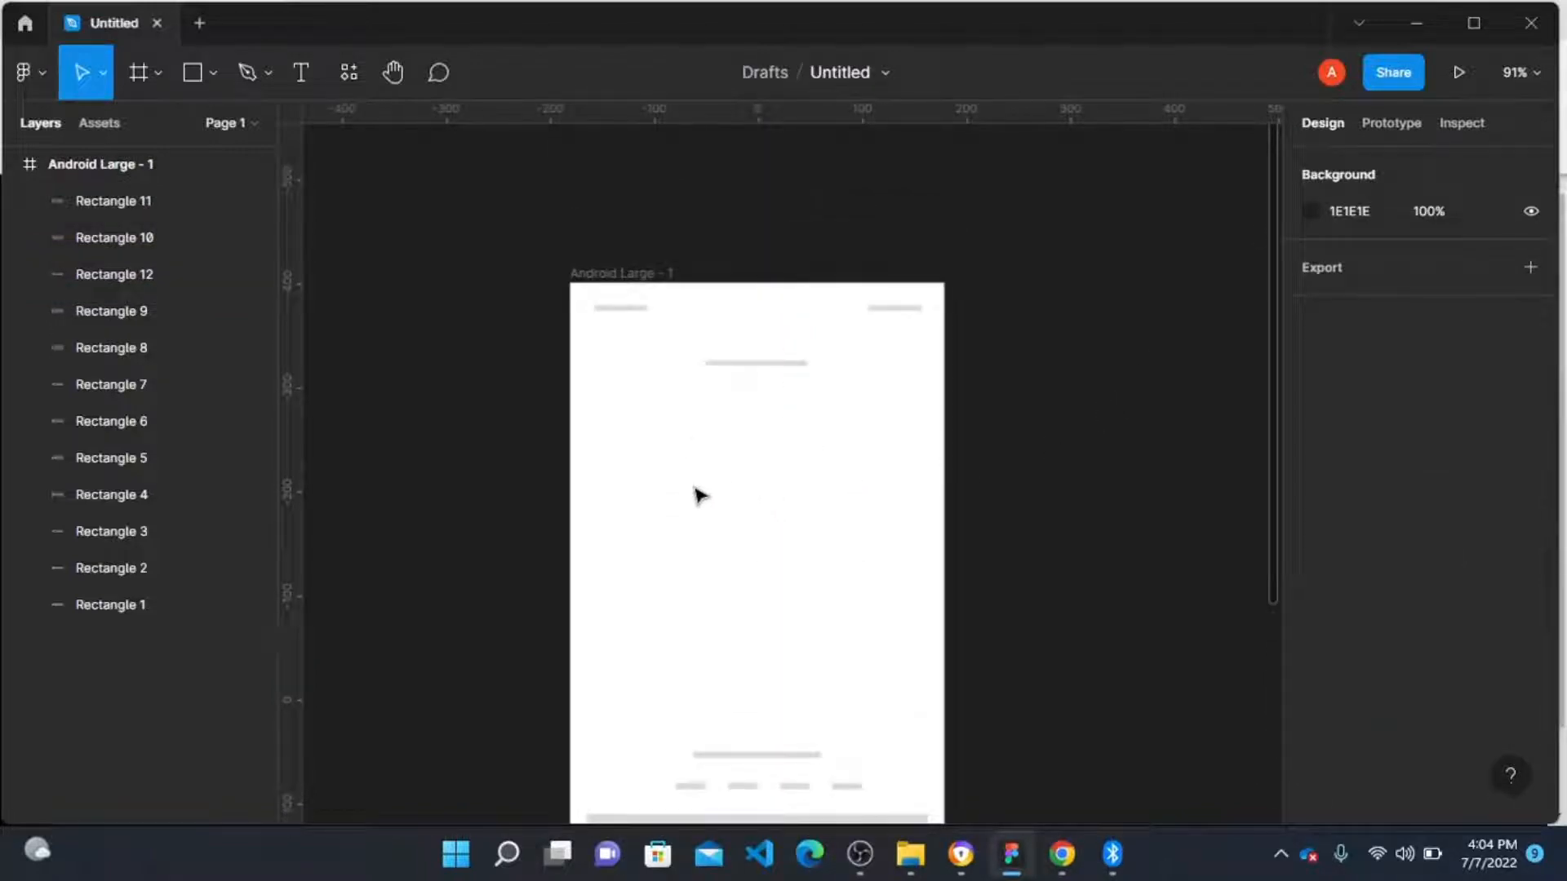
pyautogui.press('r')
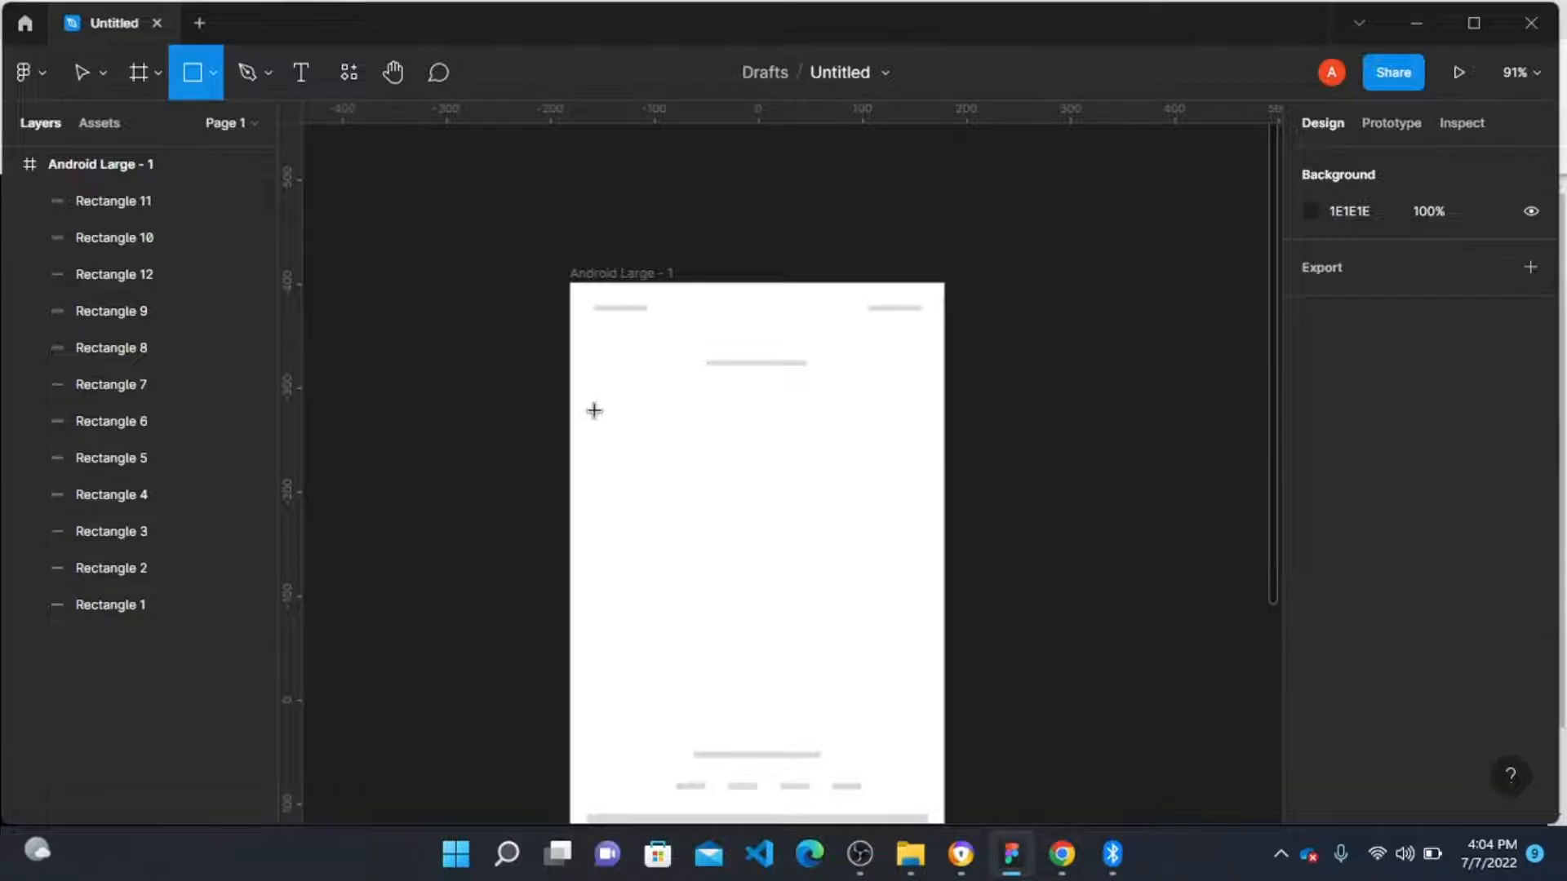
pyautogui.moveTo(594, 411); pyautogui.dragTo(929, 692)
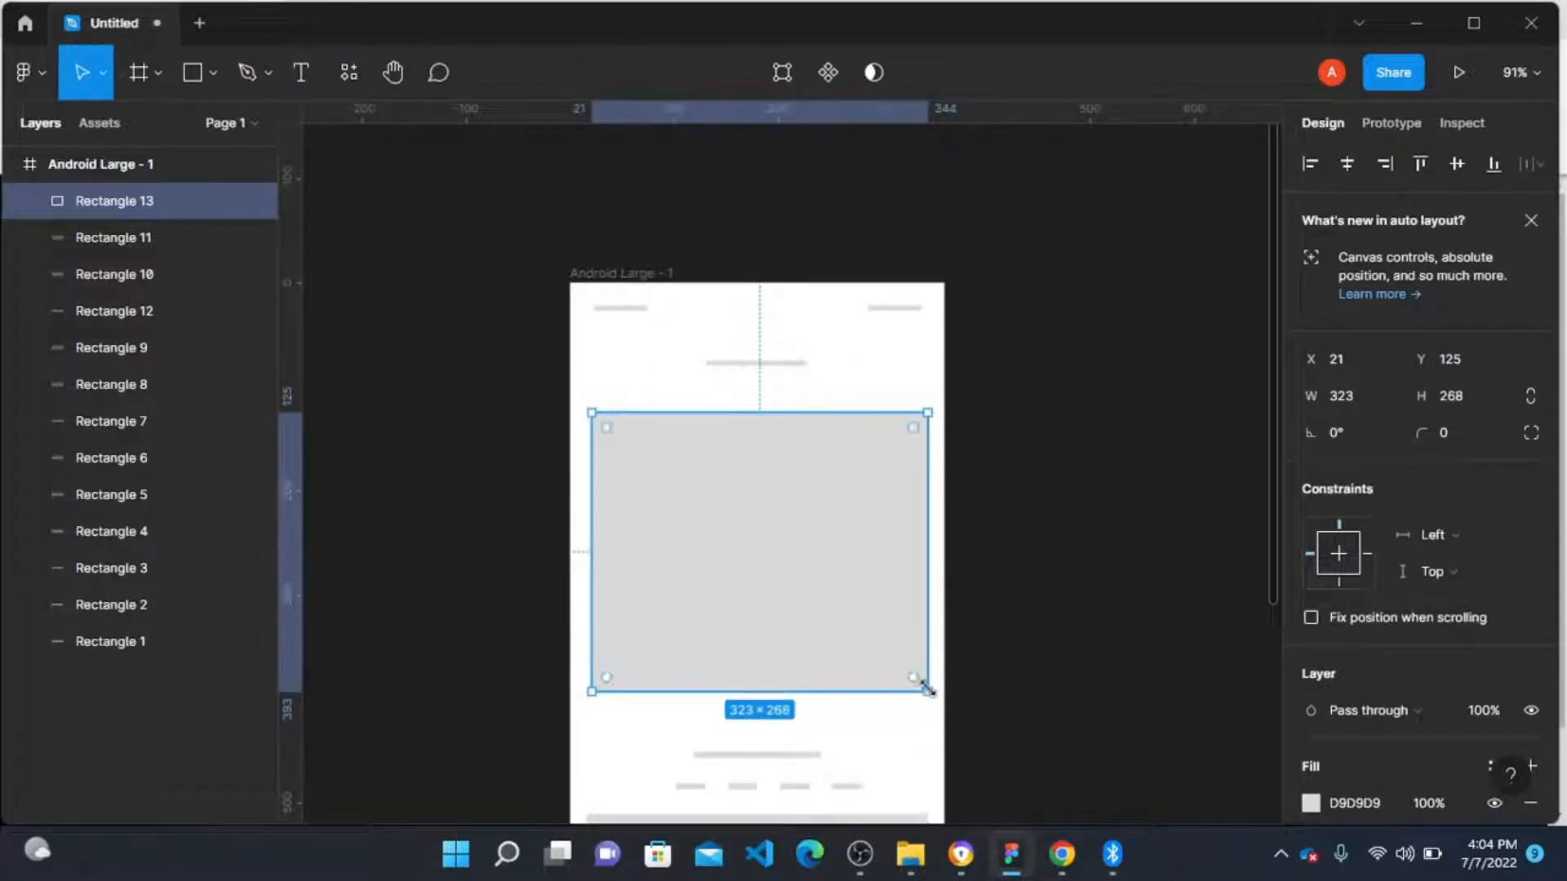
pyautogui.scroll(-1, 940, 685)
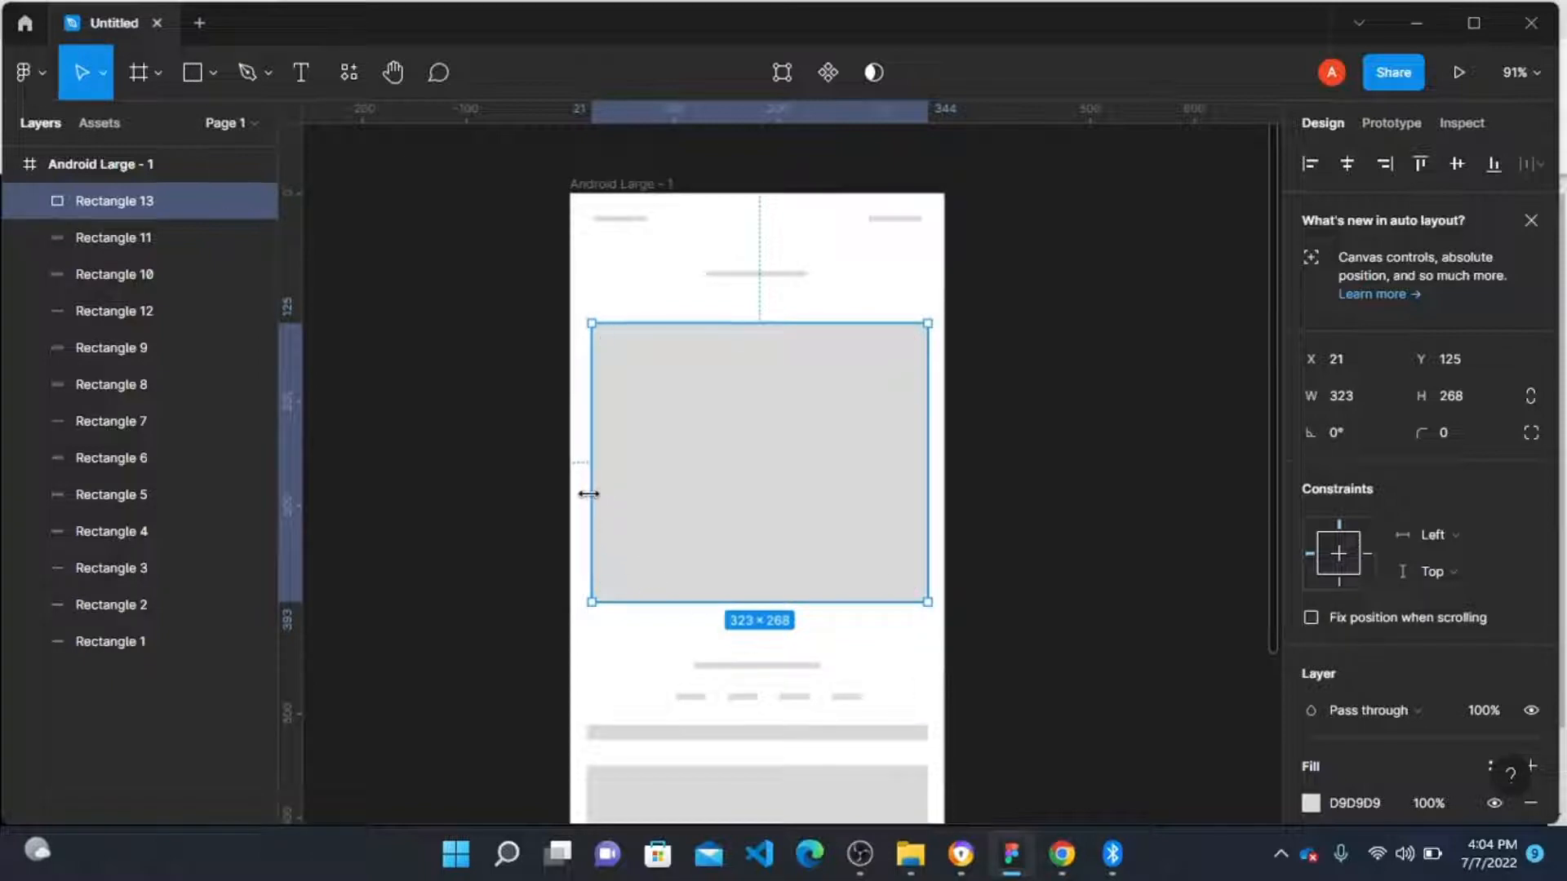
pyautogui.moveTo(589, 494); pyautogui.dragTo(587, 496)
pyautogui.click(1014, 451)
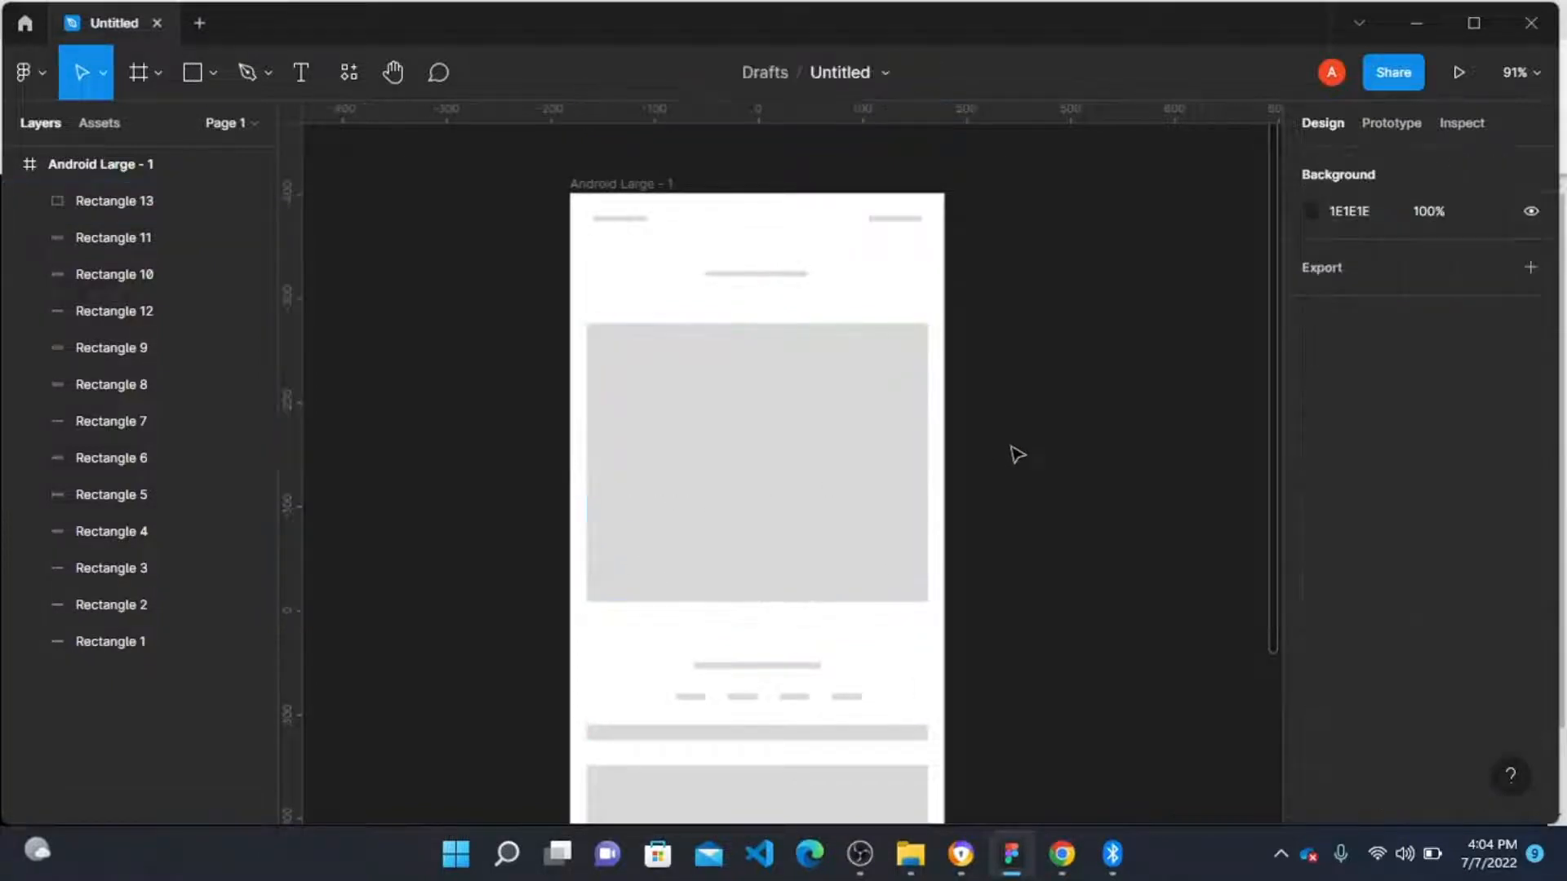
pyautogui.click(717, 465)
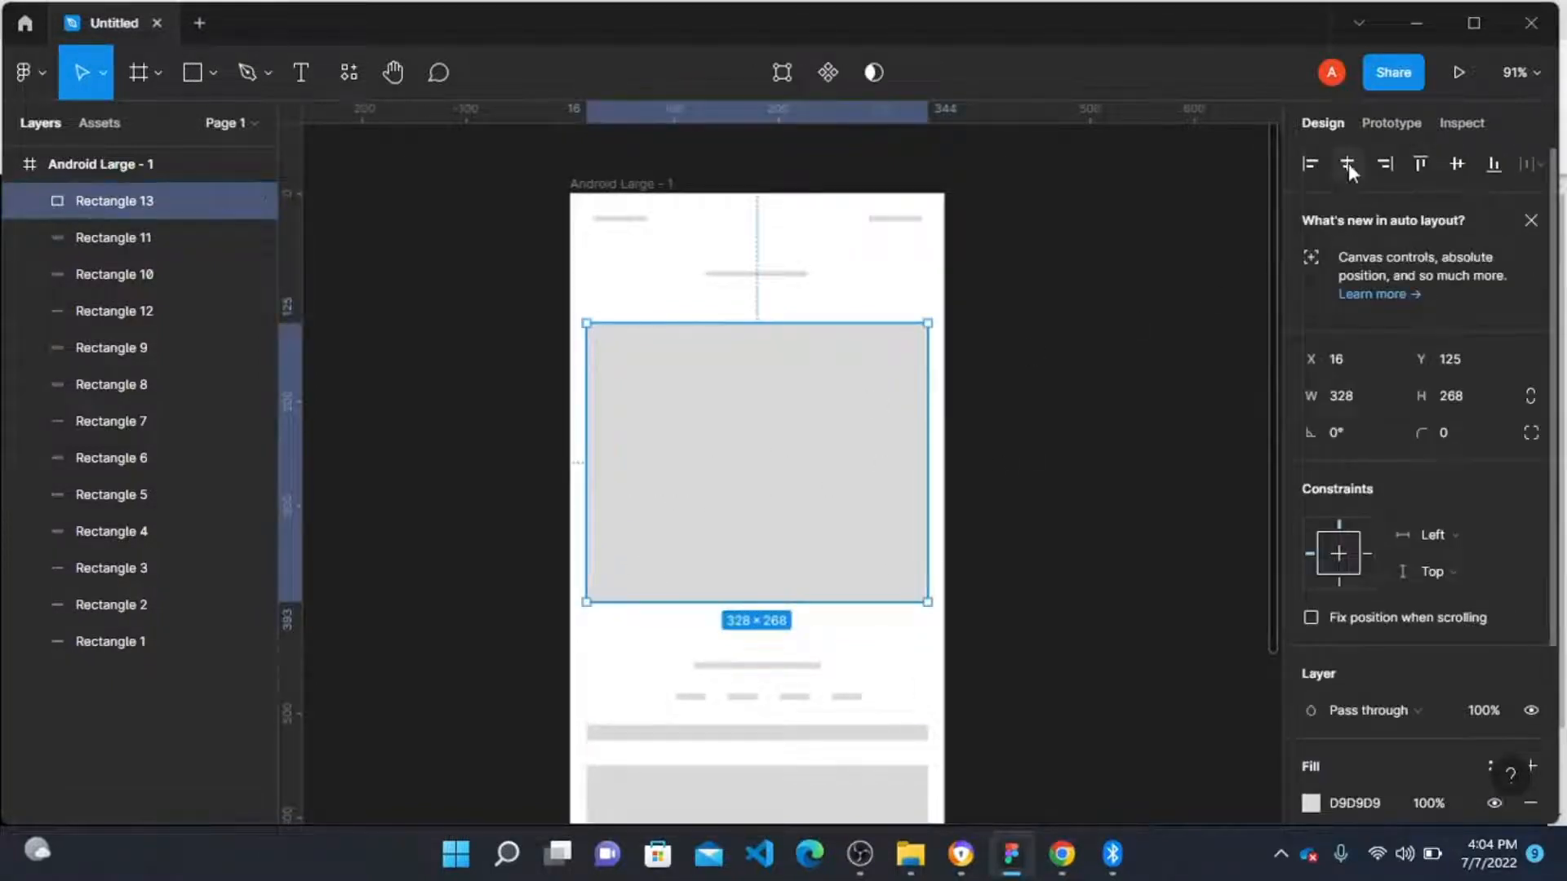
pyautogui.click(1008, 490)
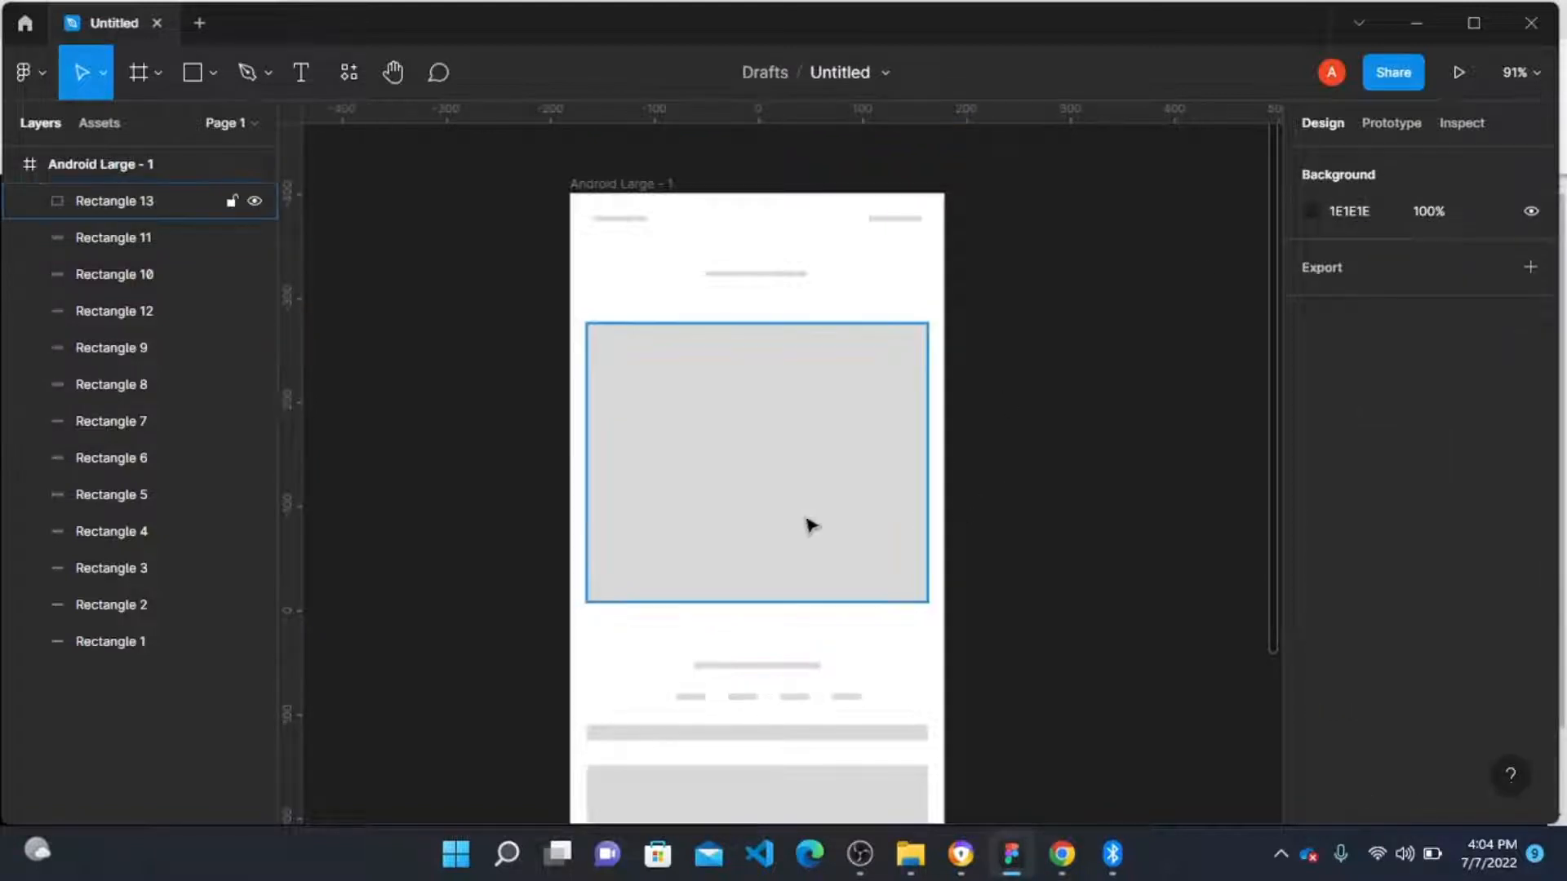
# Step: Draw two diagonal lines corner to corner across the image placeholder with the Pen tool, forming an X
pyautogui.press('p')
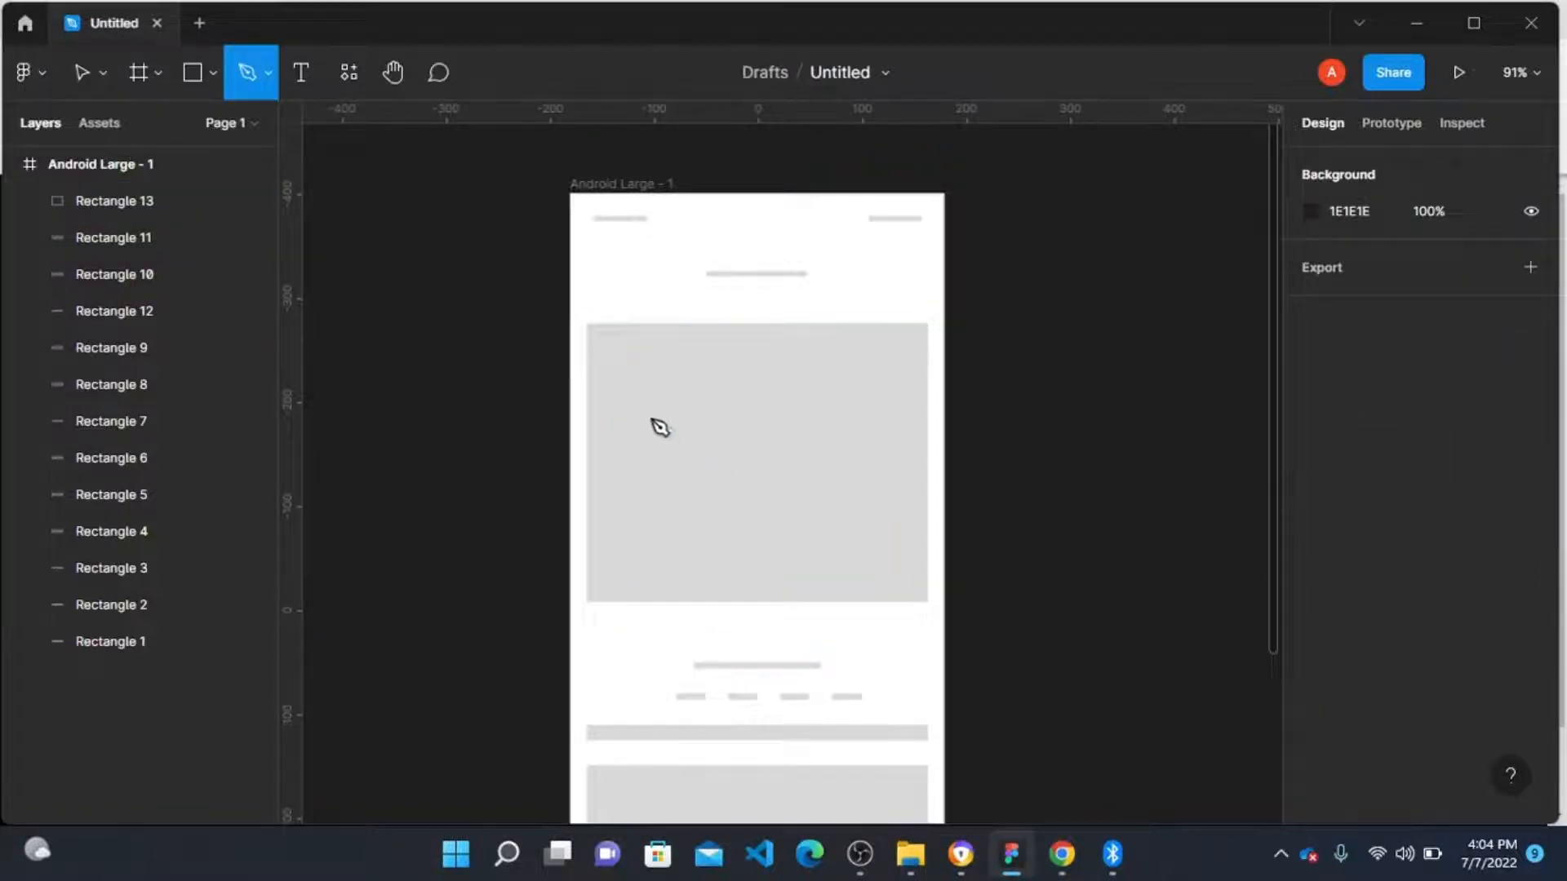
pyautogui.click(591, 324)
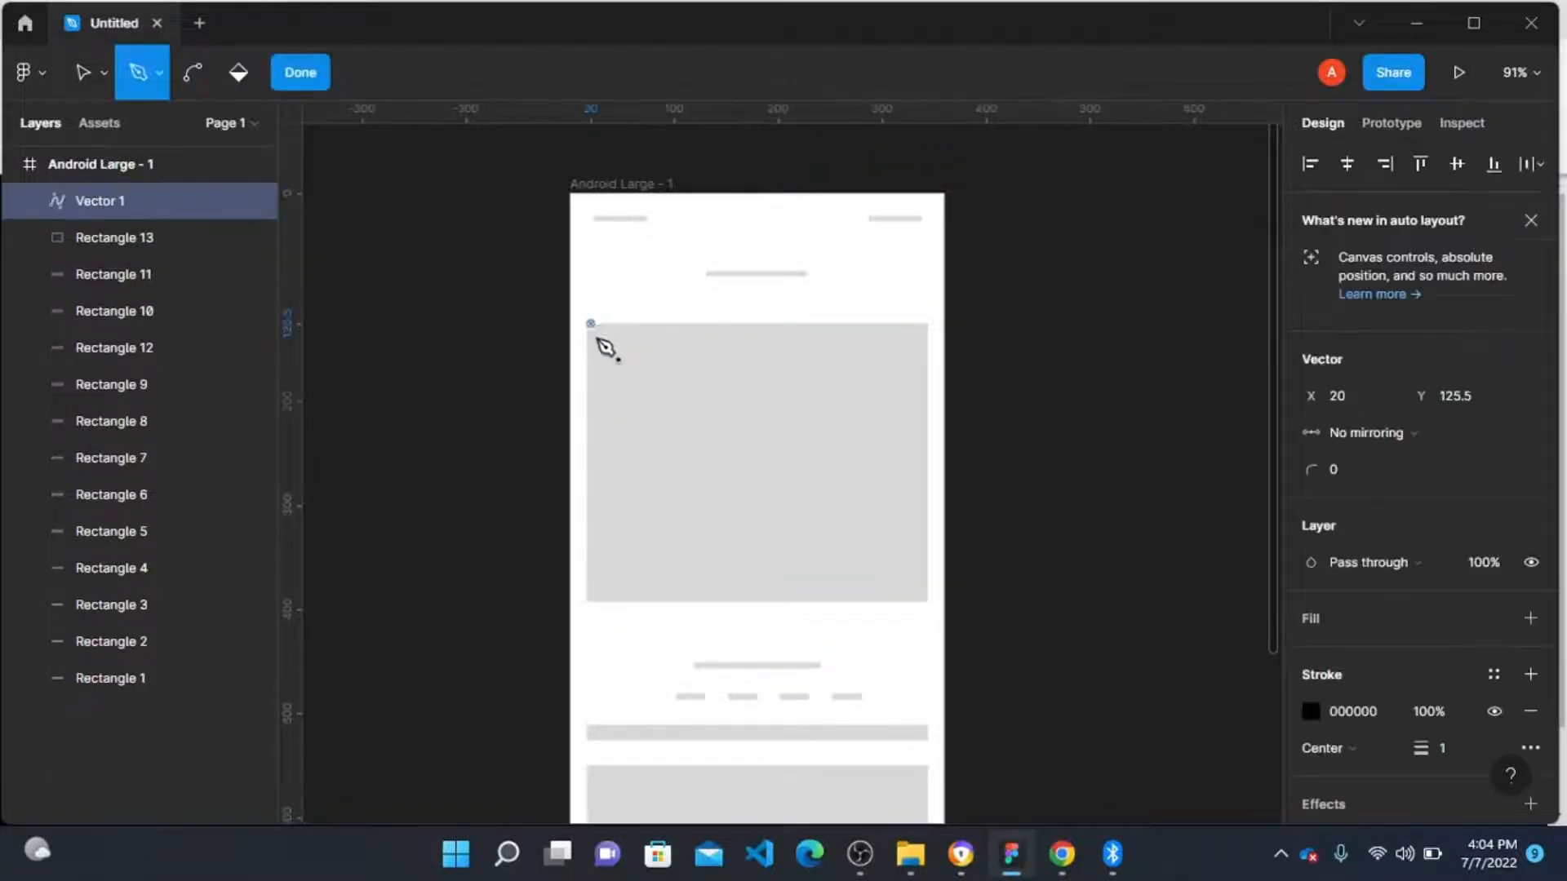
pyautogui.click(930, 602)
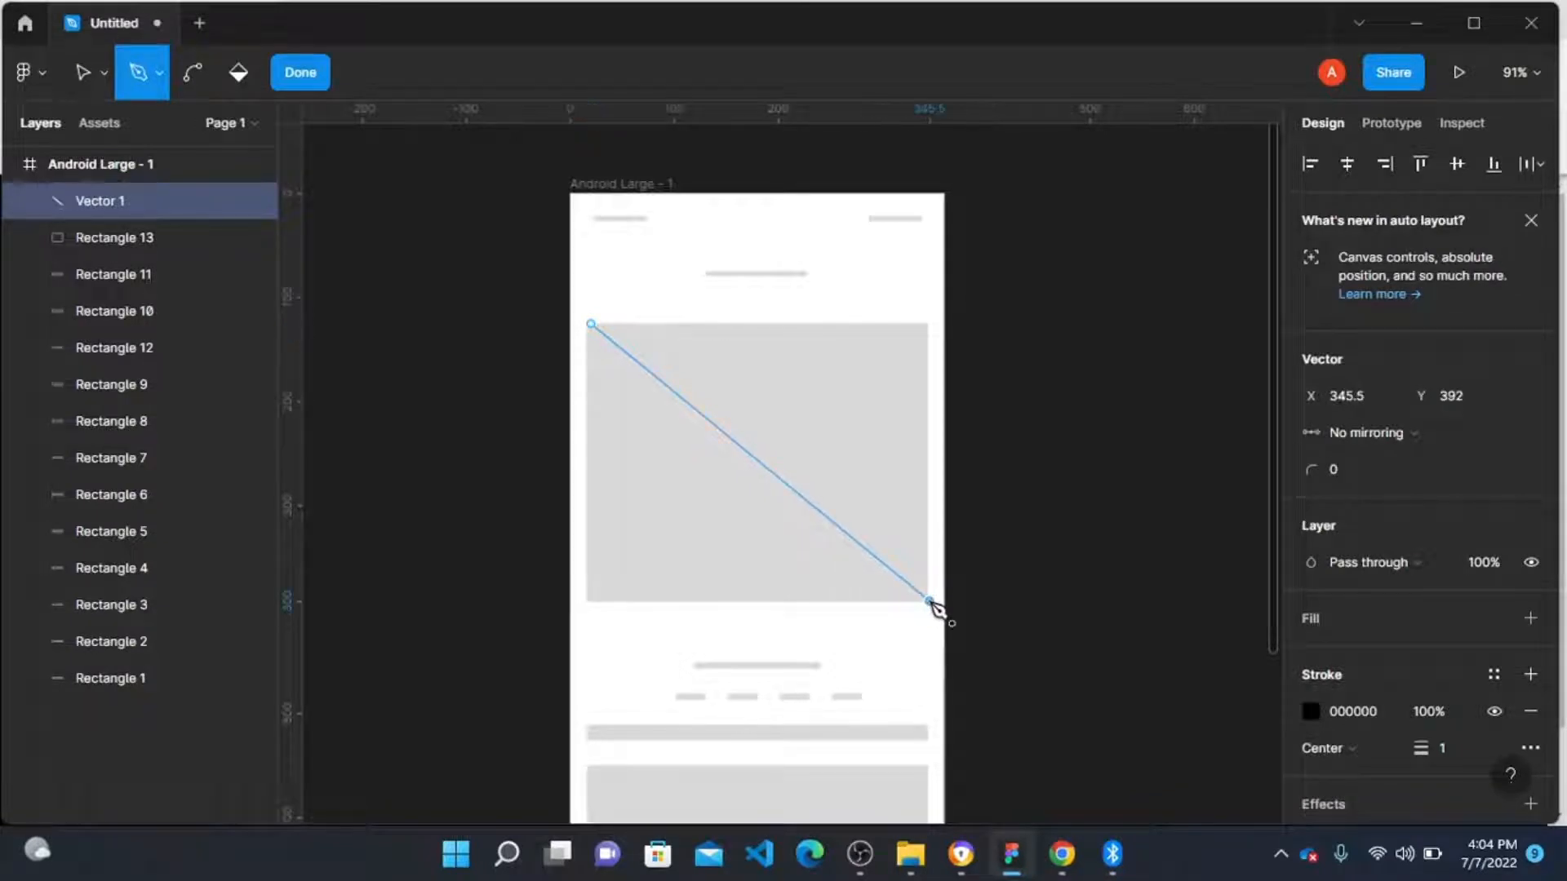
pyautogui.press('Escape')
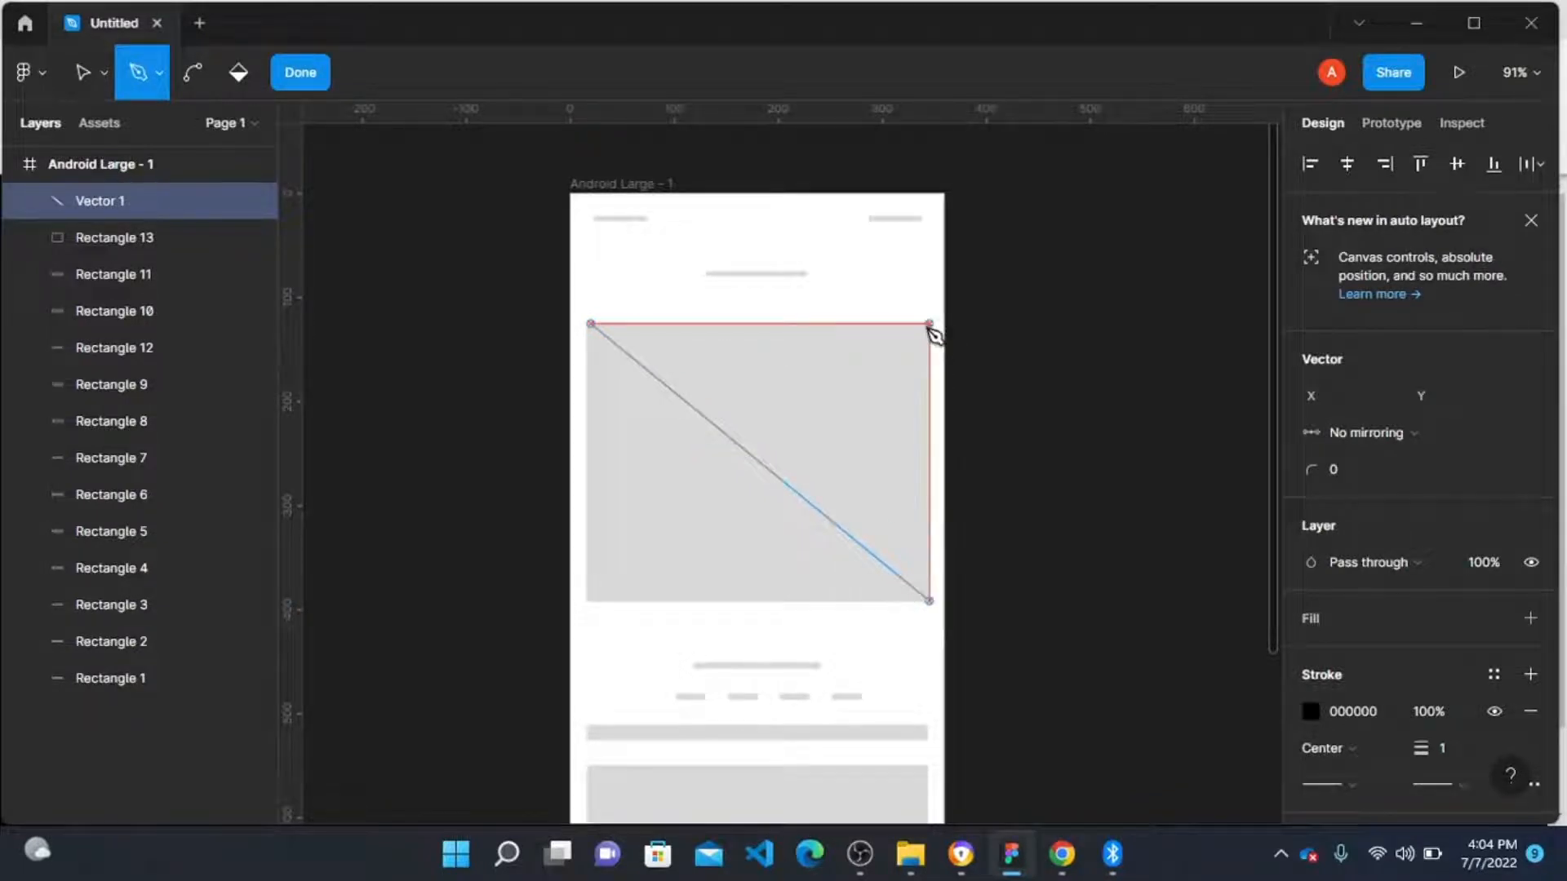
pyautogui.click(929, 324)
pyautogui.click(592, 603)
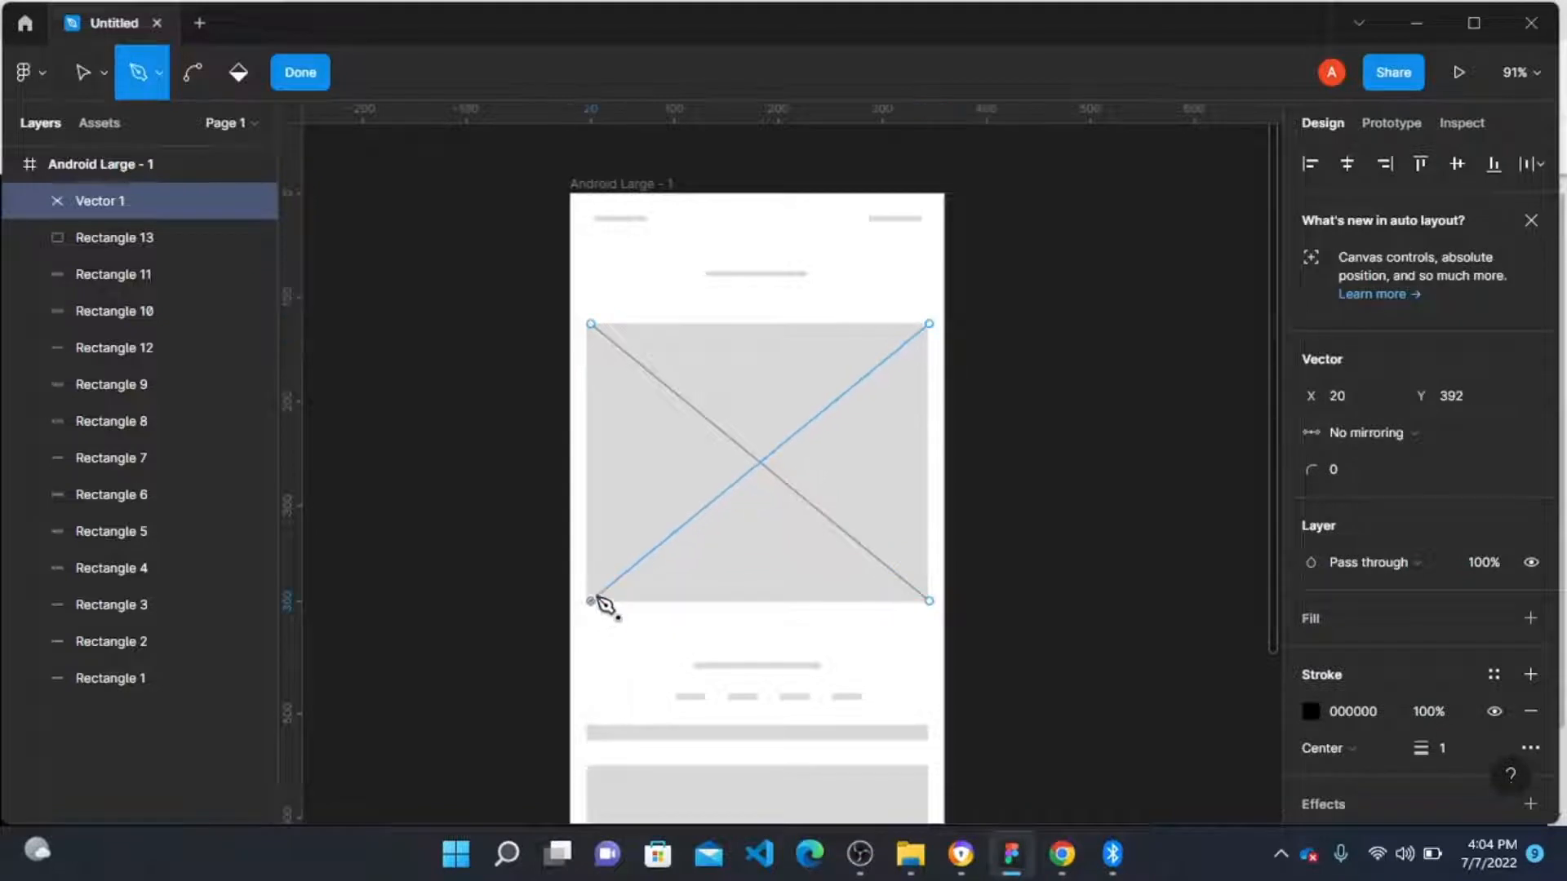
pyautogui.press('Escape')
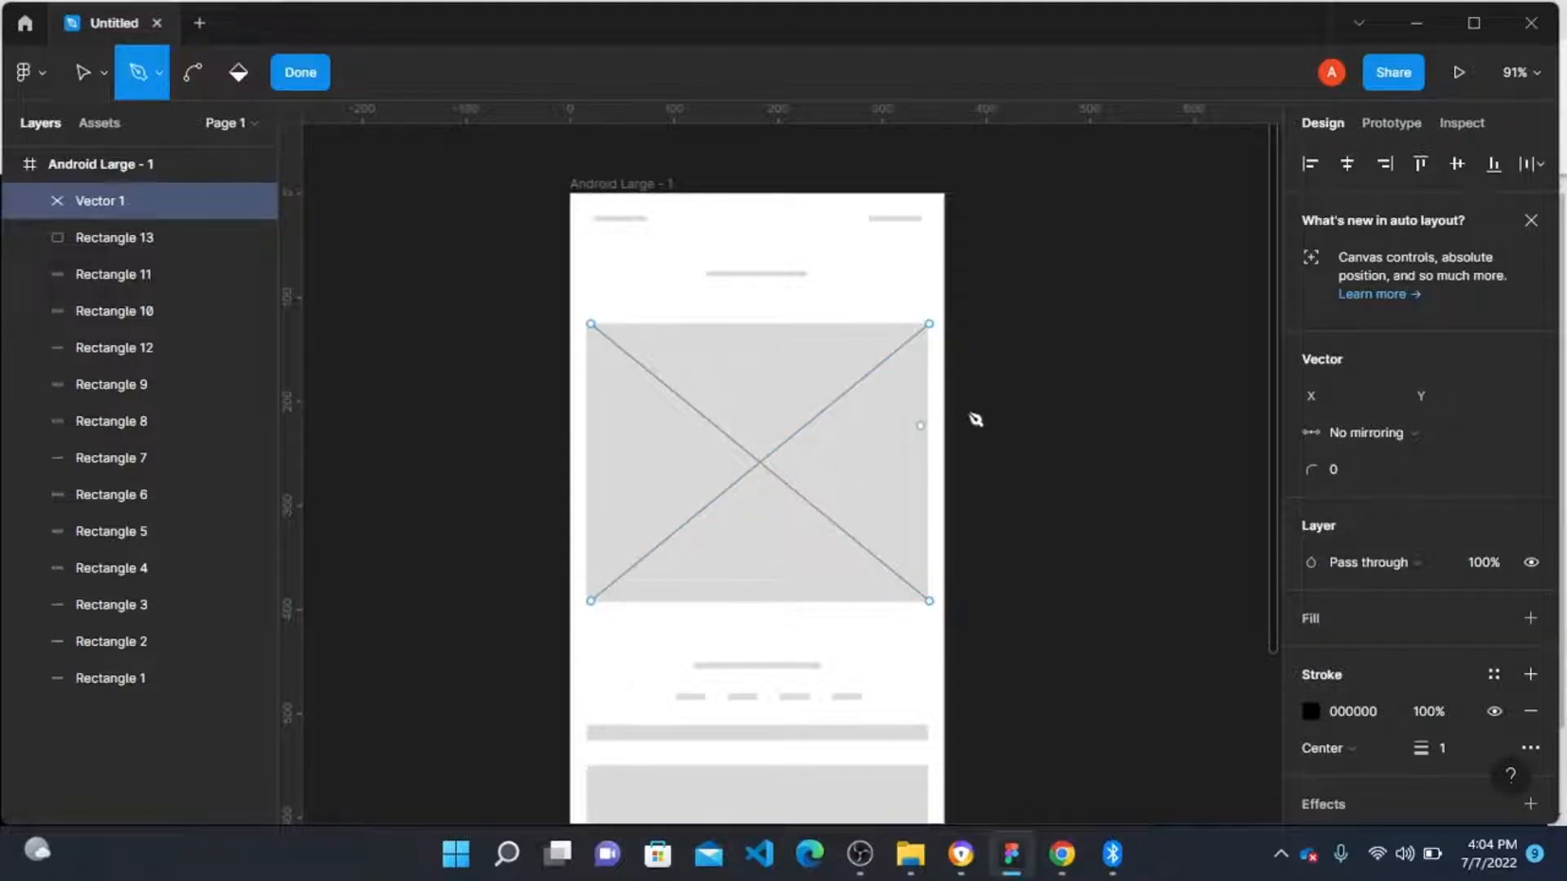
pyautogui.click(312, 83)
pyautogui.click(1088, 329)
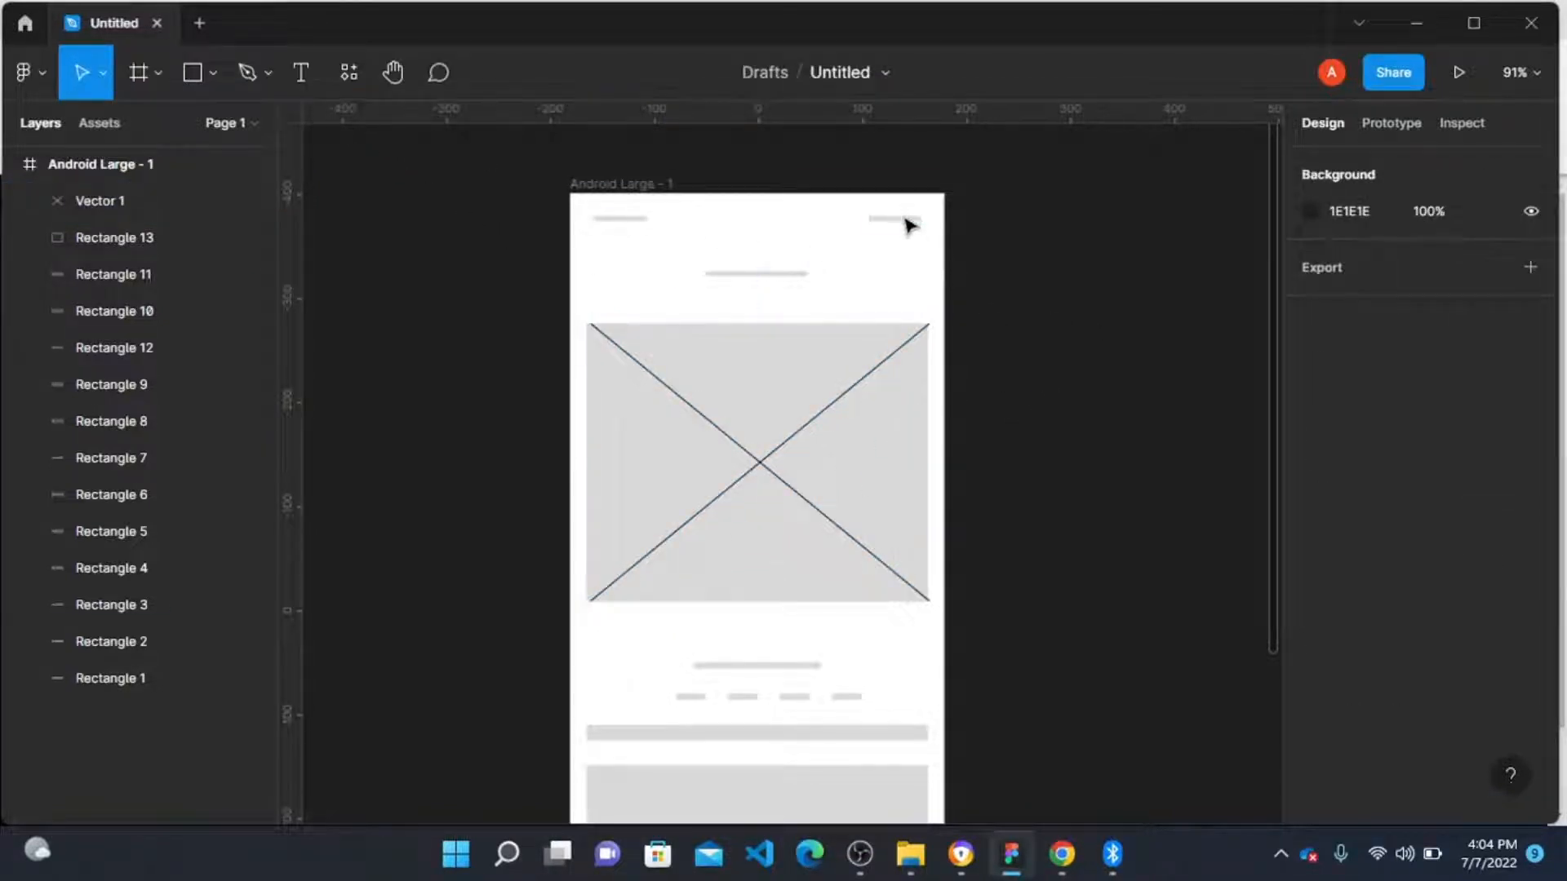
# Step: Duplicate the Android Large frame to create a second copy beside it
pyautogui.scroll(-3, 903, 223)
pyautogui.scroll(1, 787, 237)
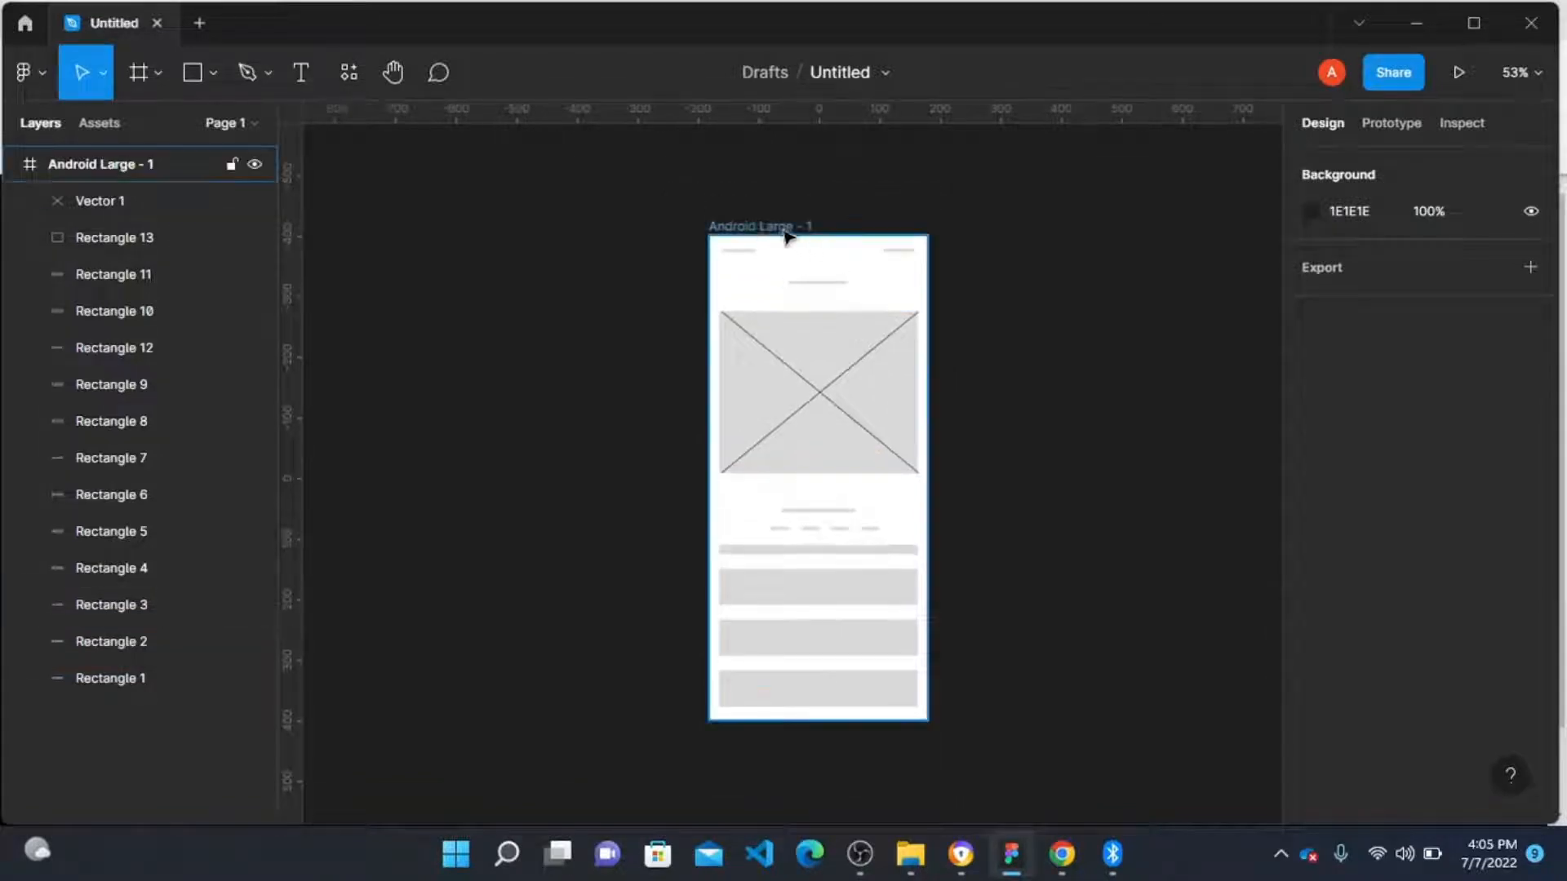
pyautogui.click(749, 229)
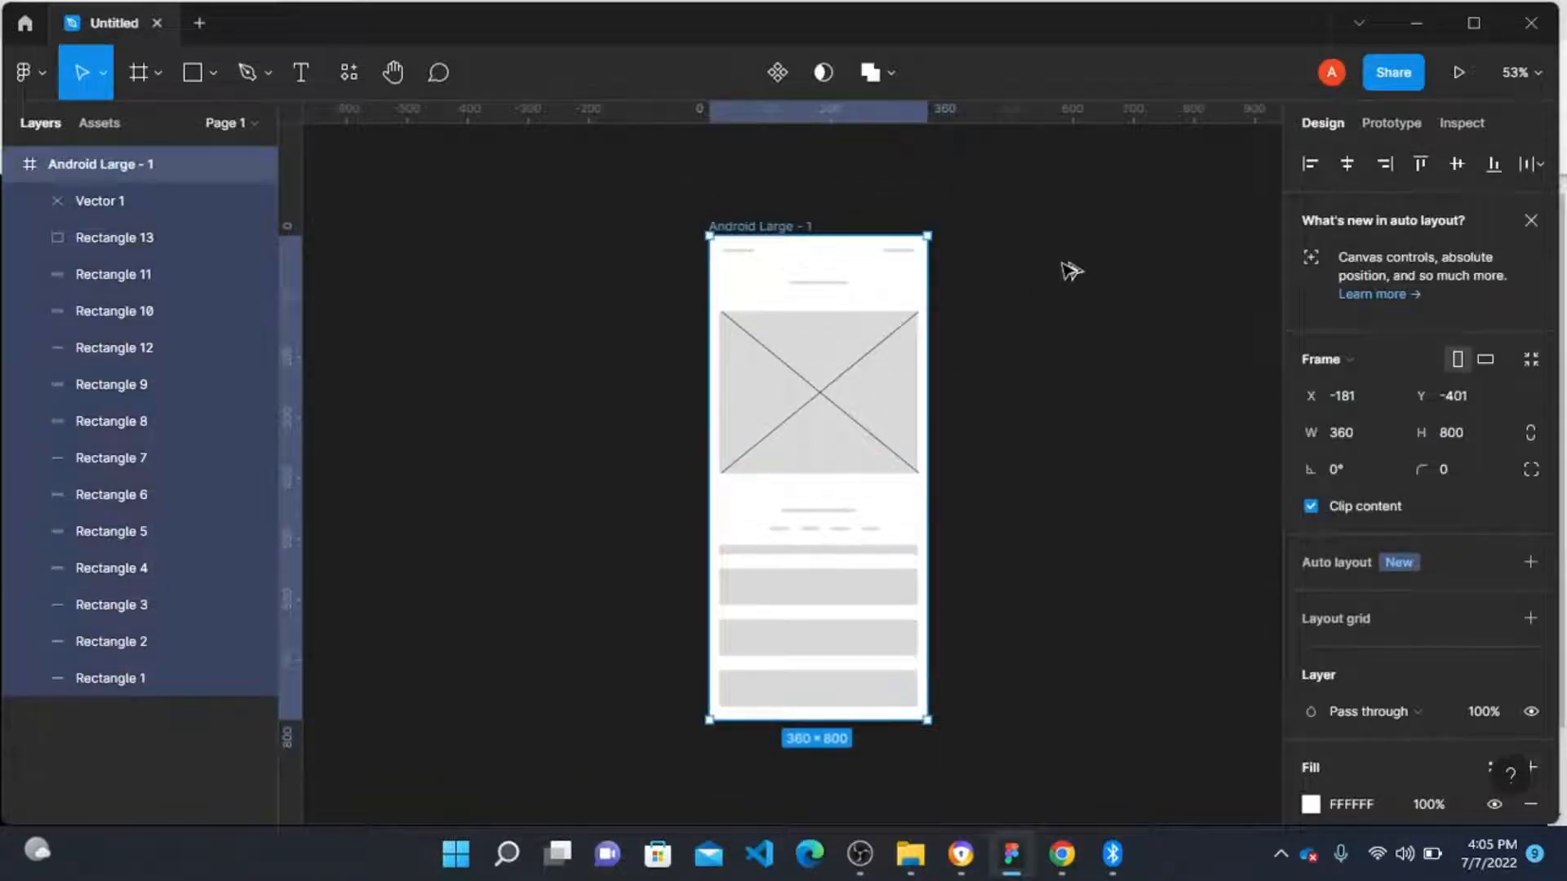
pyautogui.hotkey('ctrl', 'd')
pyautogui.hscroll(5, 1107, 268)
# Step: Open the Iconify plugin and import the Bootstrap battery-full icon into the copied frame
pyautogui.rightClick(1108, 269)
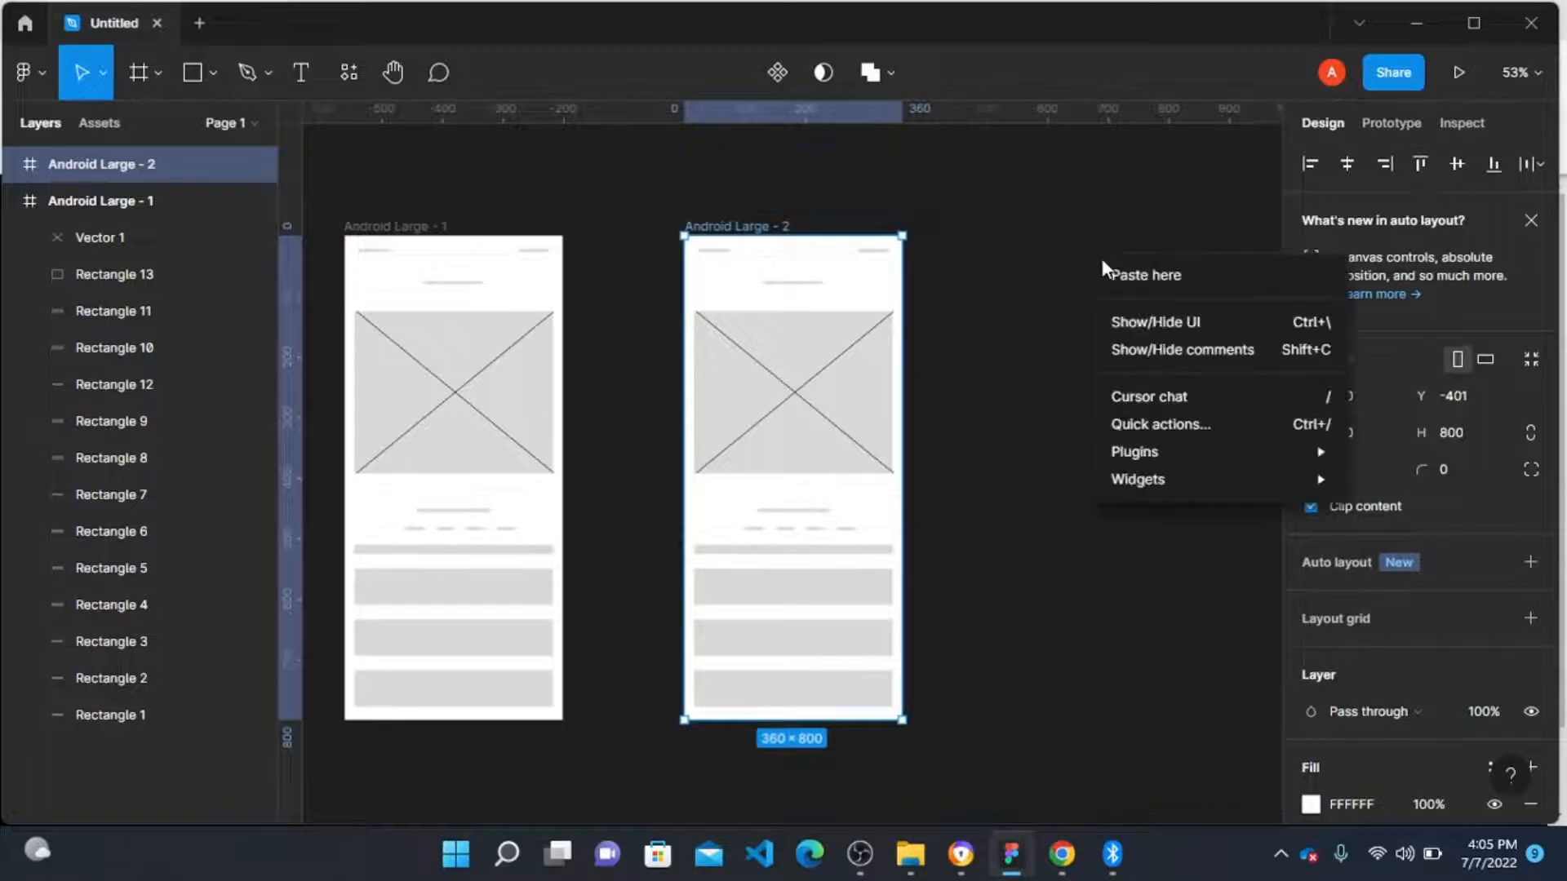
pyautogui.moveTo(1152, 457)
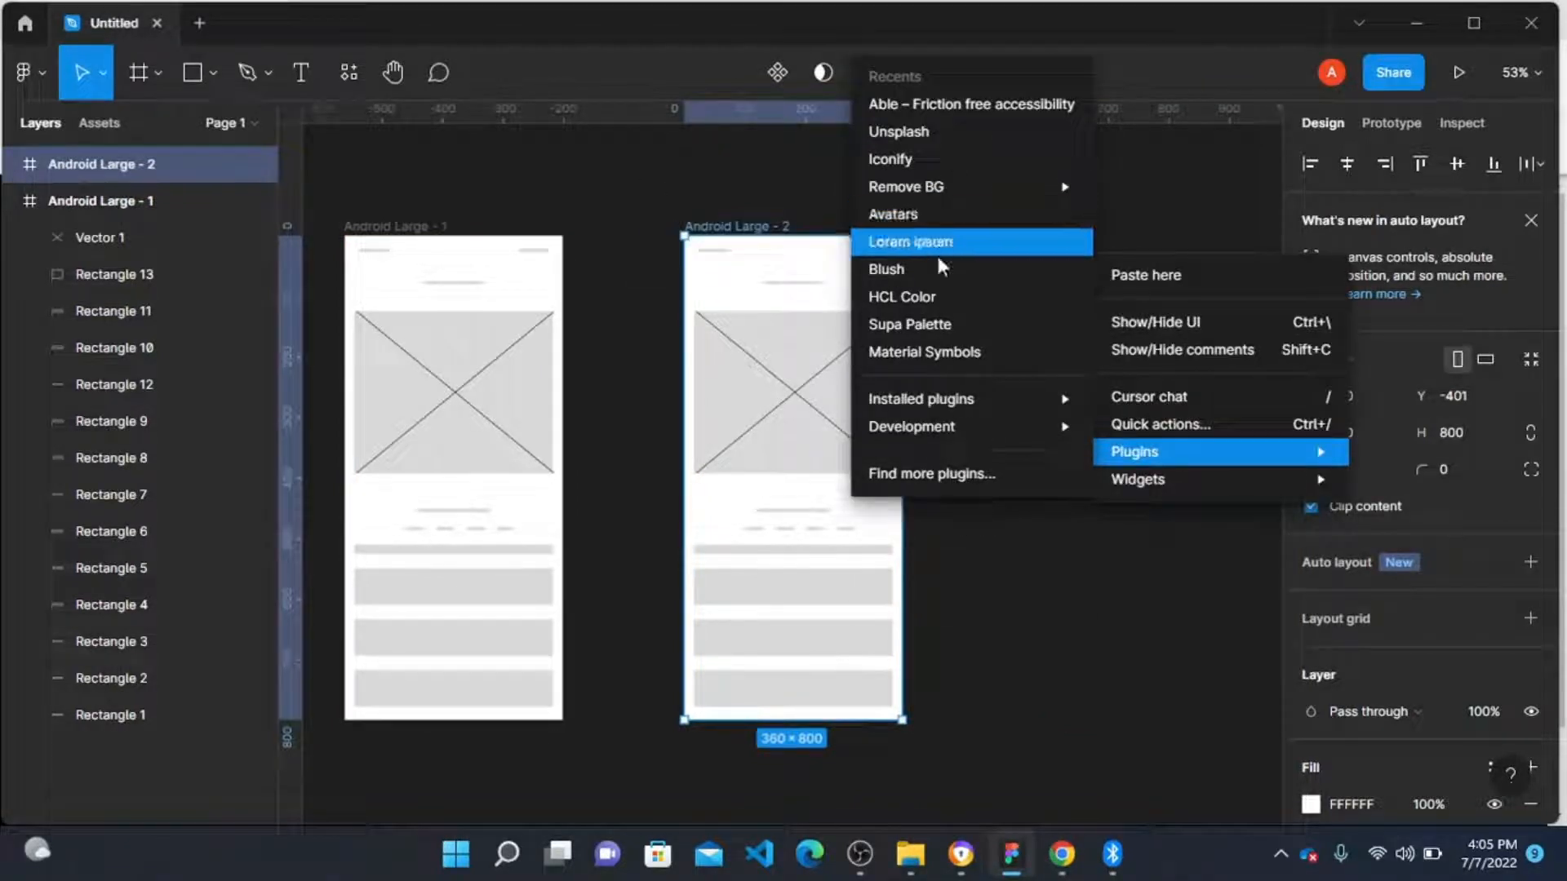
pyautogui.click(941, 165)
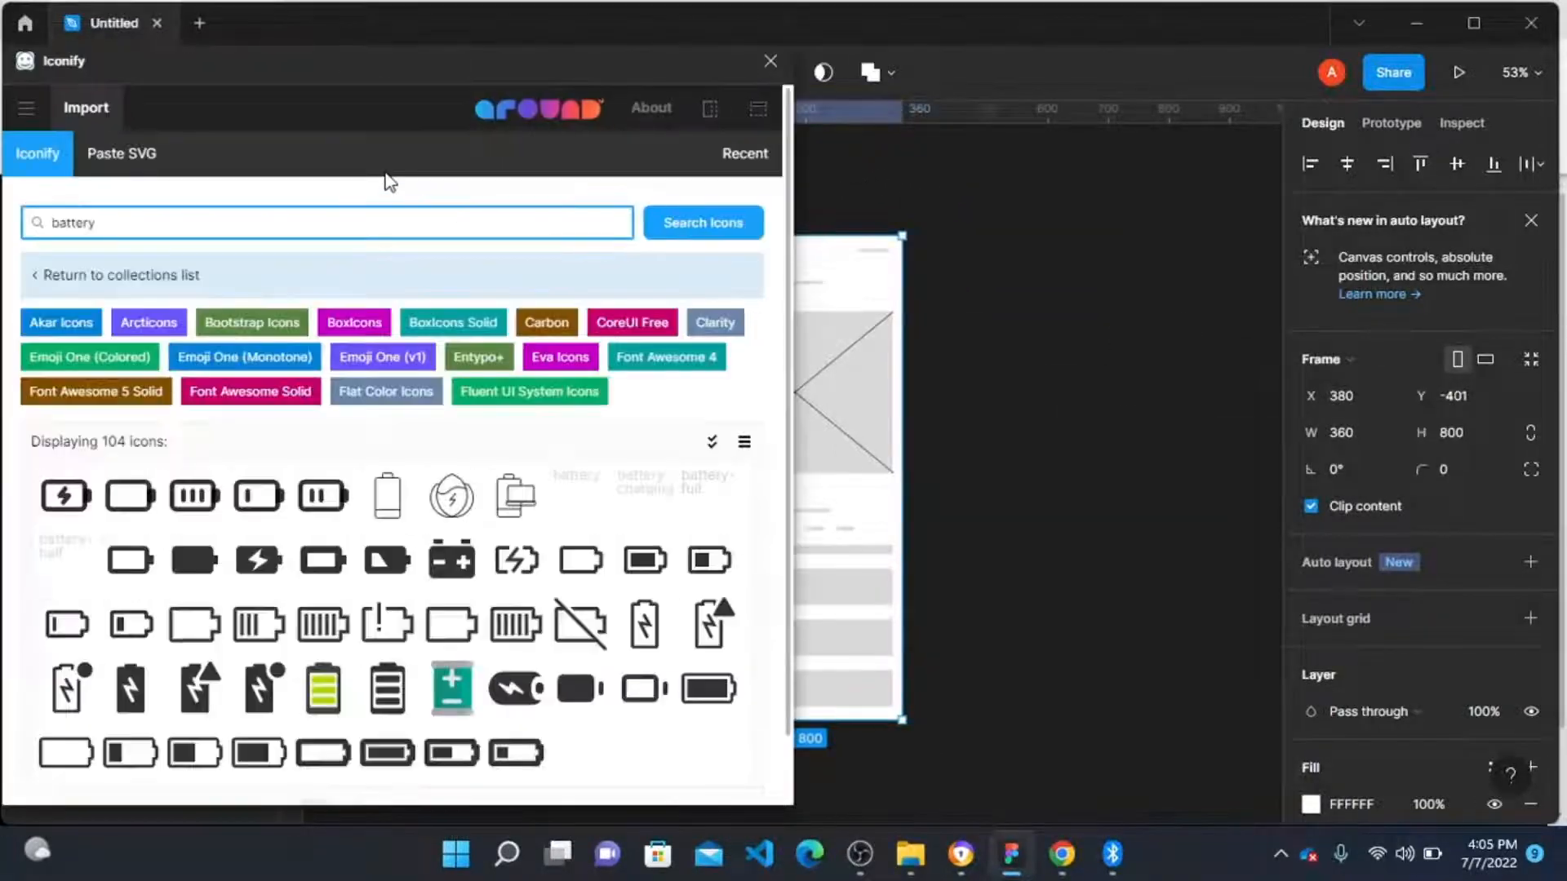
pyautogui.press('BackSpace')
pyautogui.press('BackSpace')
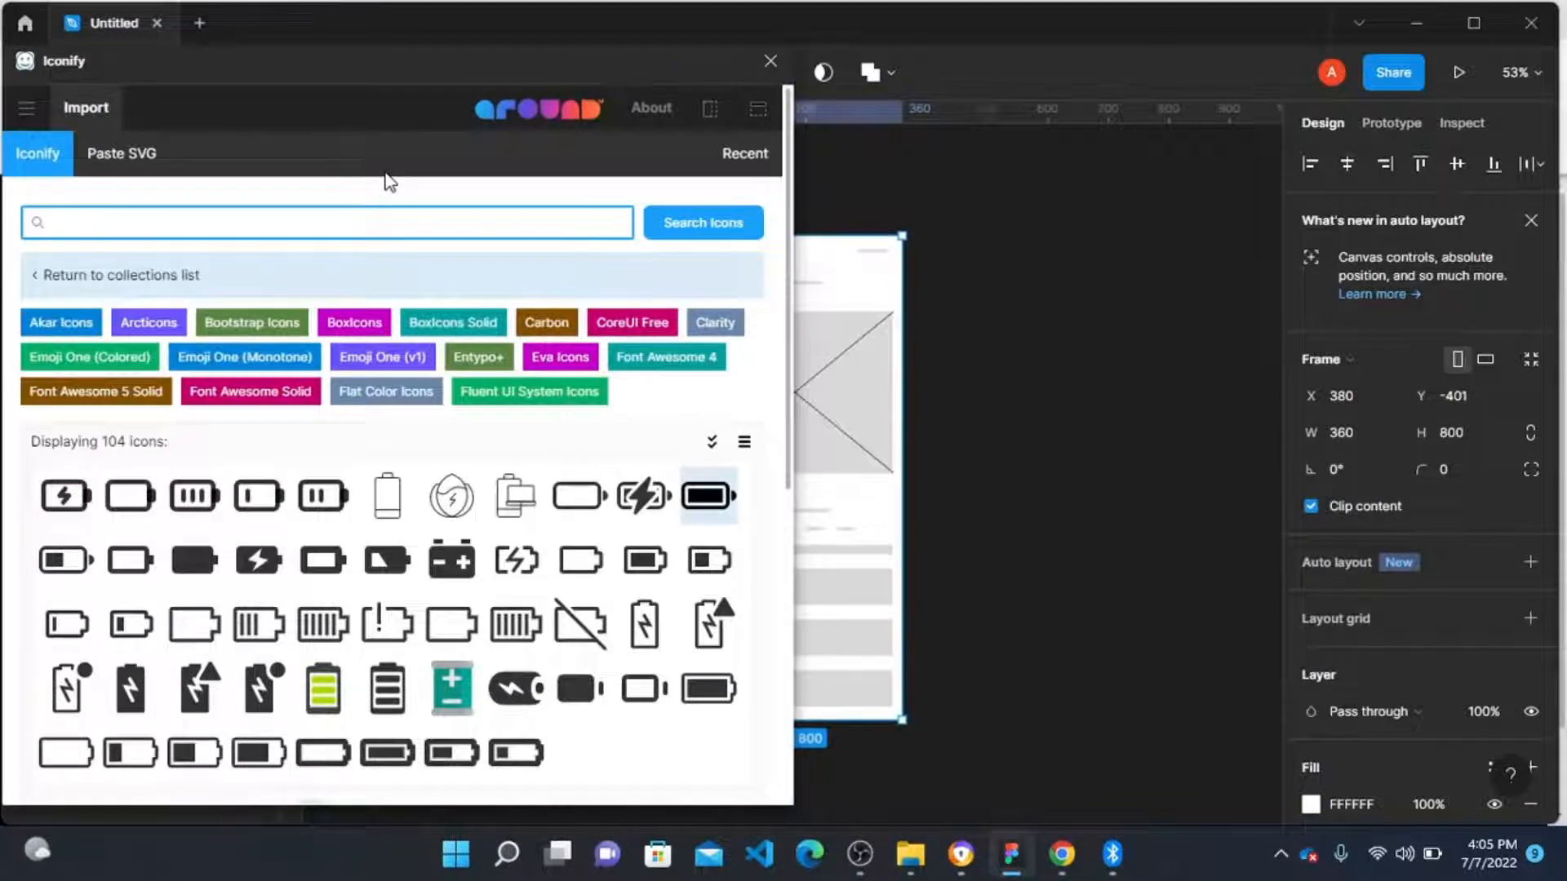
pyautogui.click(708, 495)
pyautogui.click(565, 764)
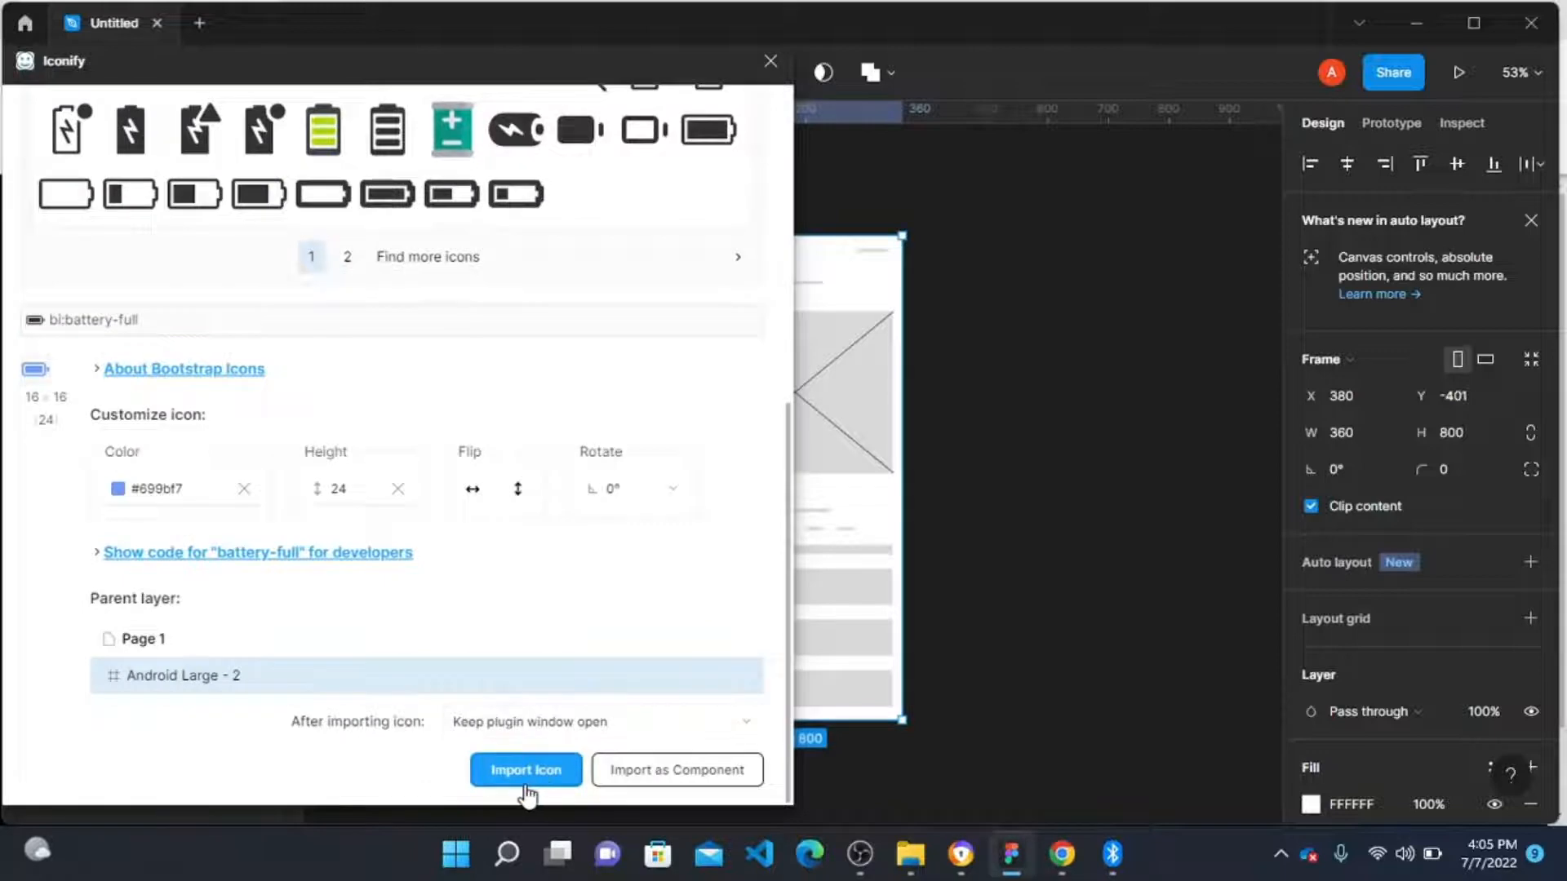
# Step: Move the imported battery icon out above the second frame
pyautogui.click(1032, 306)
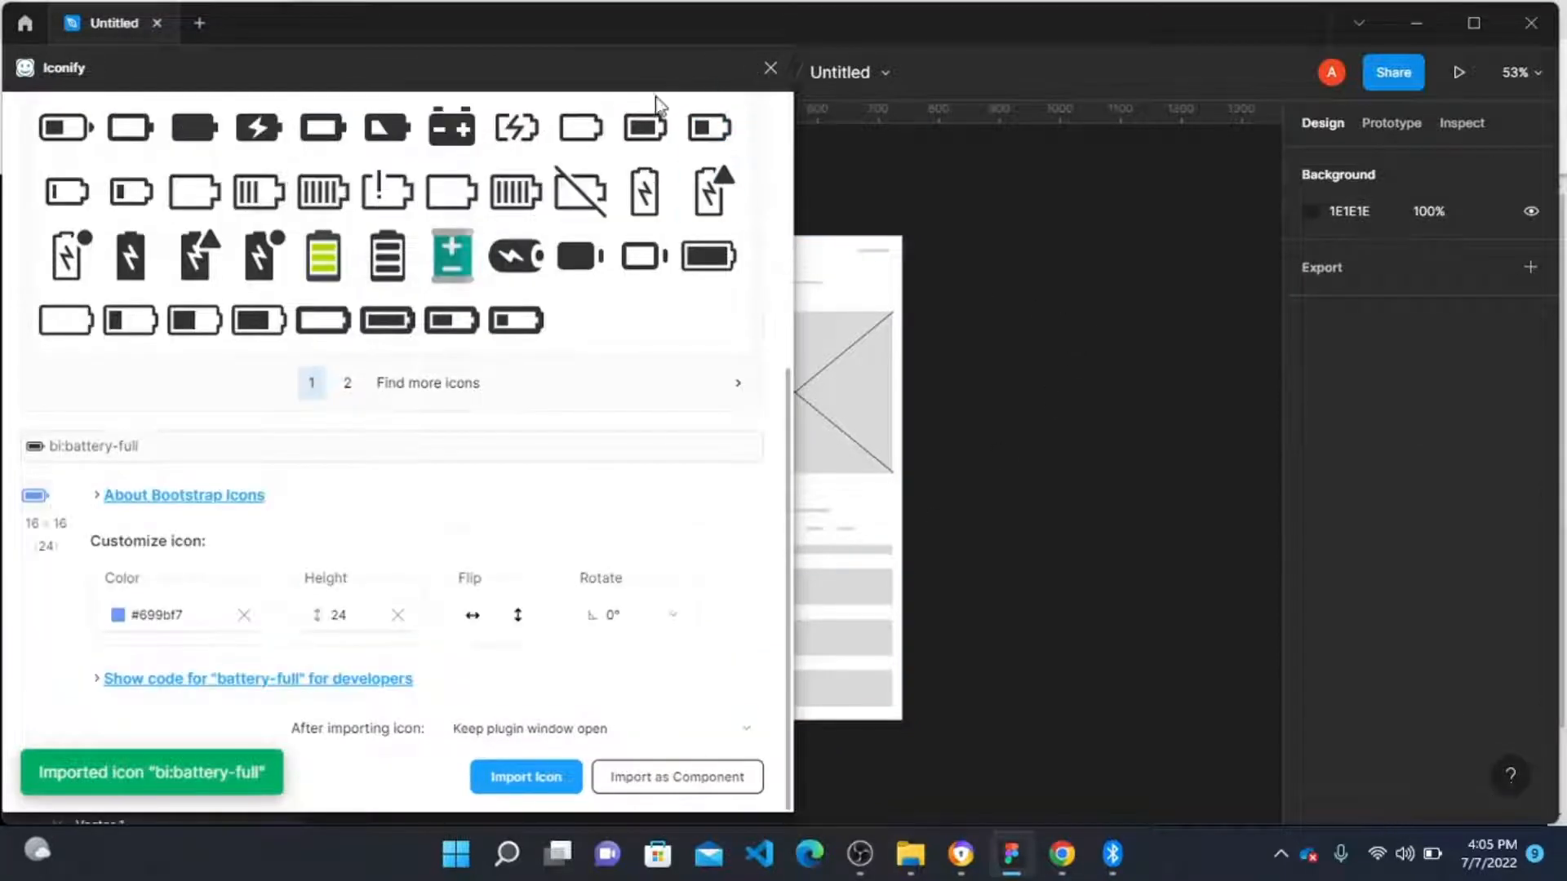
pyautogui.hscroll(-5, 952, 301)
pyautogui.scroll(2, 947, 310)
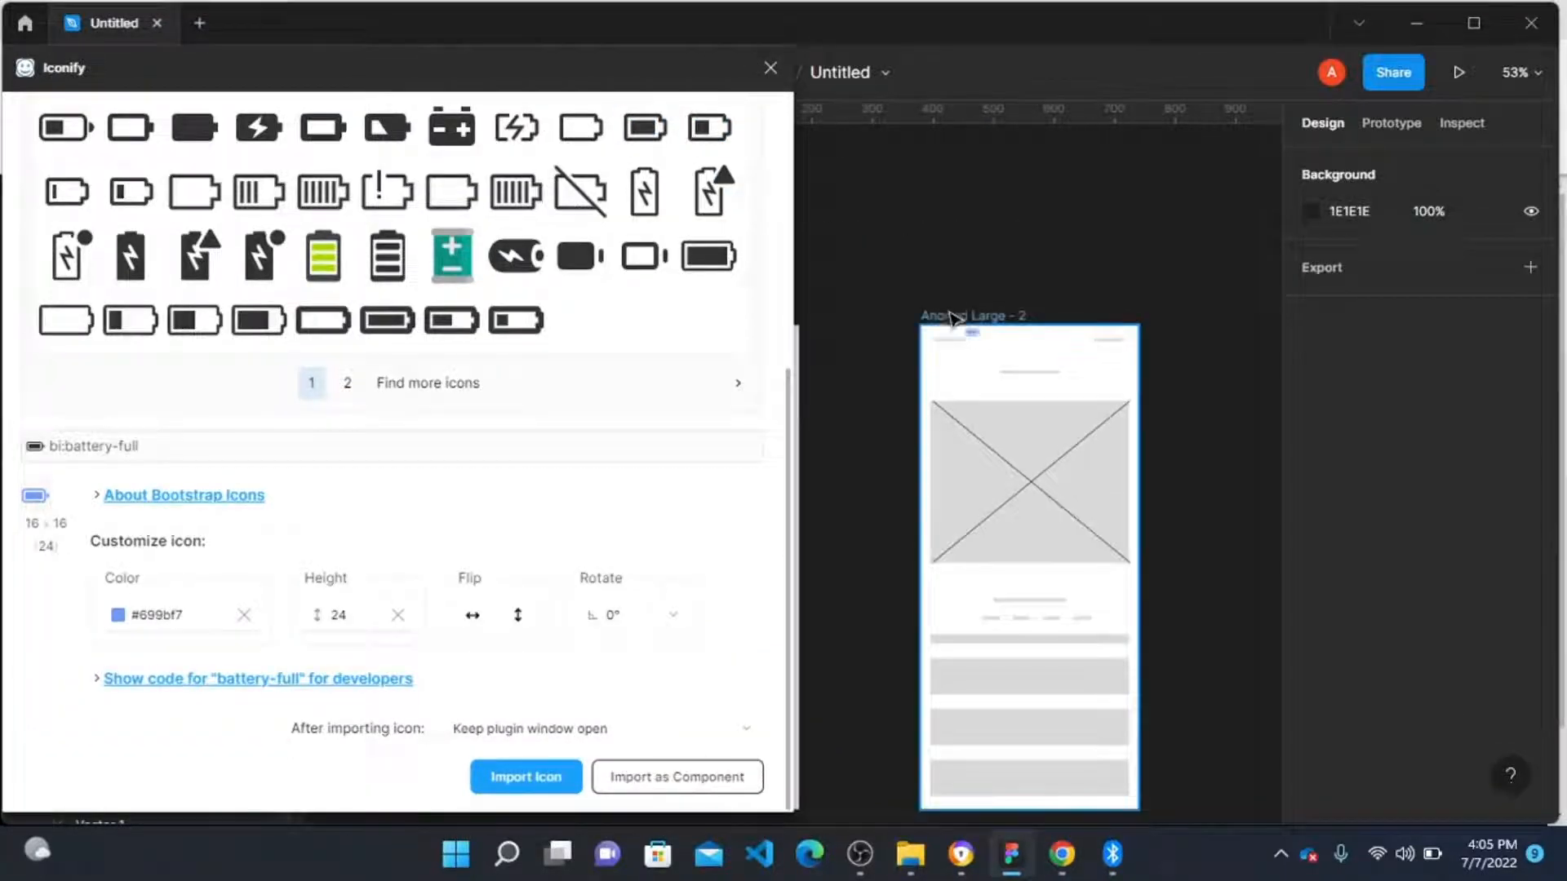
pyautogui.moveTo(971, 334); pyautogui.dragTo(967, 233)
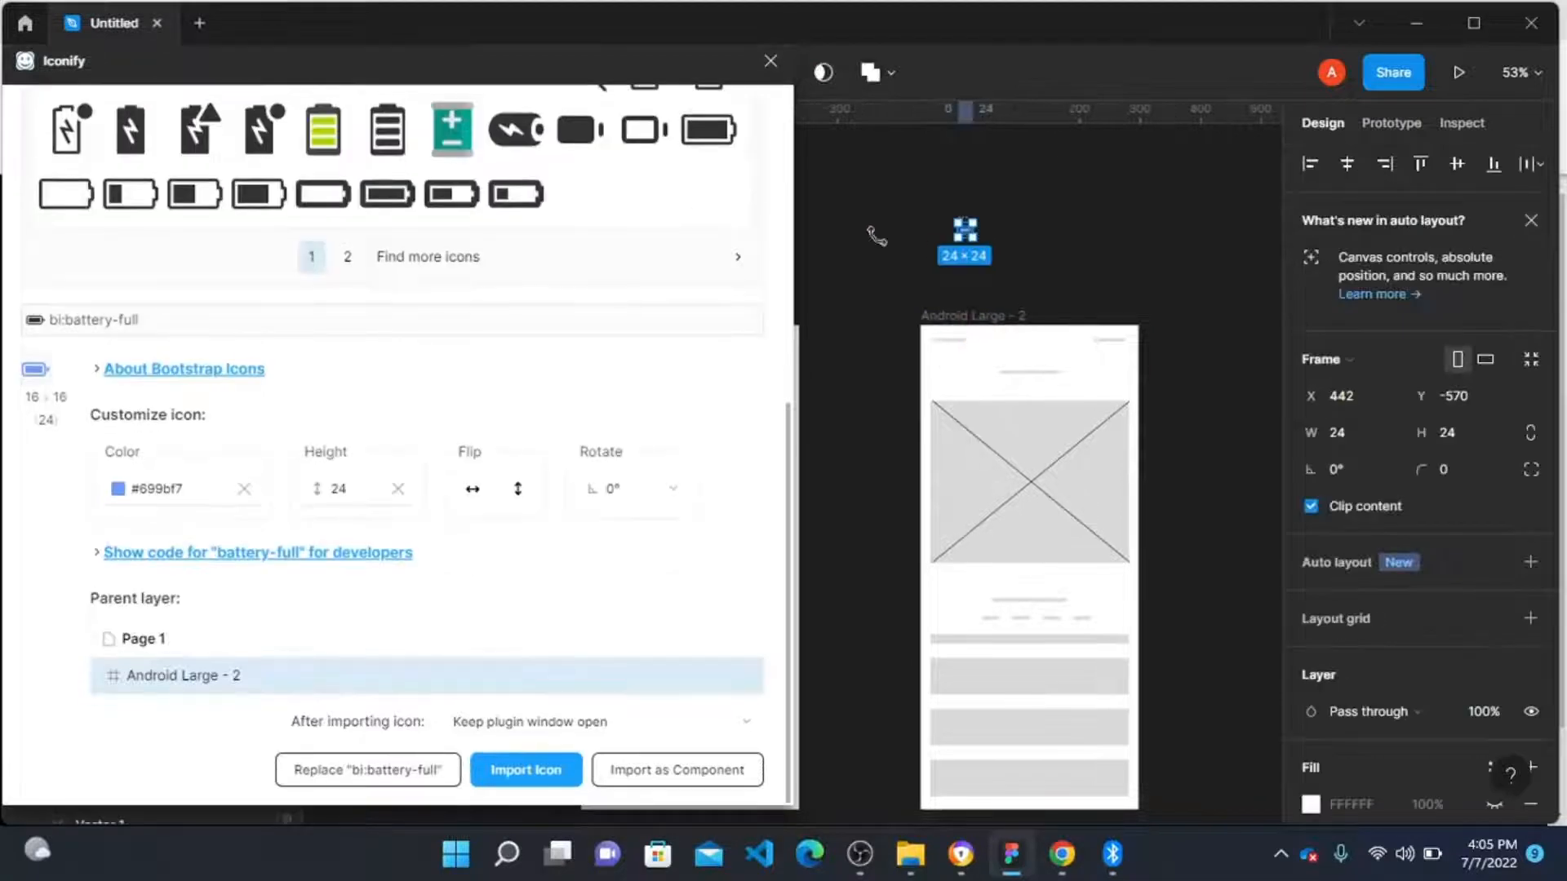
# Step: Search Iconify for SIGNAL, import the Elusive signal-bars icon, and move it above the frame
pyautogui.scroll(7, 245, 237)
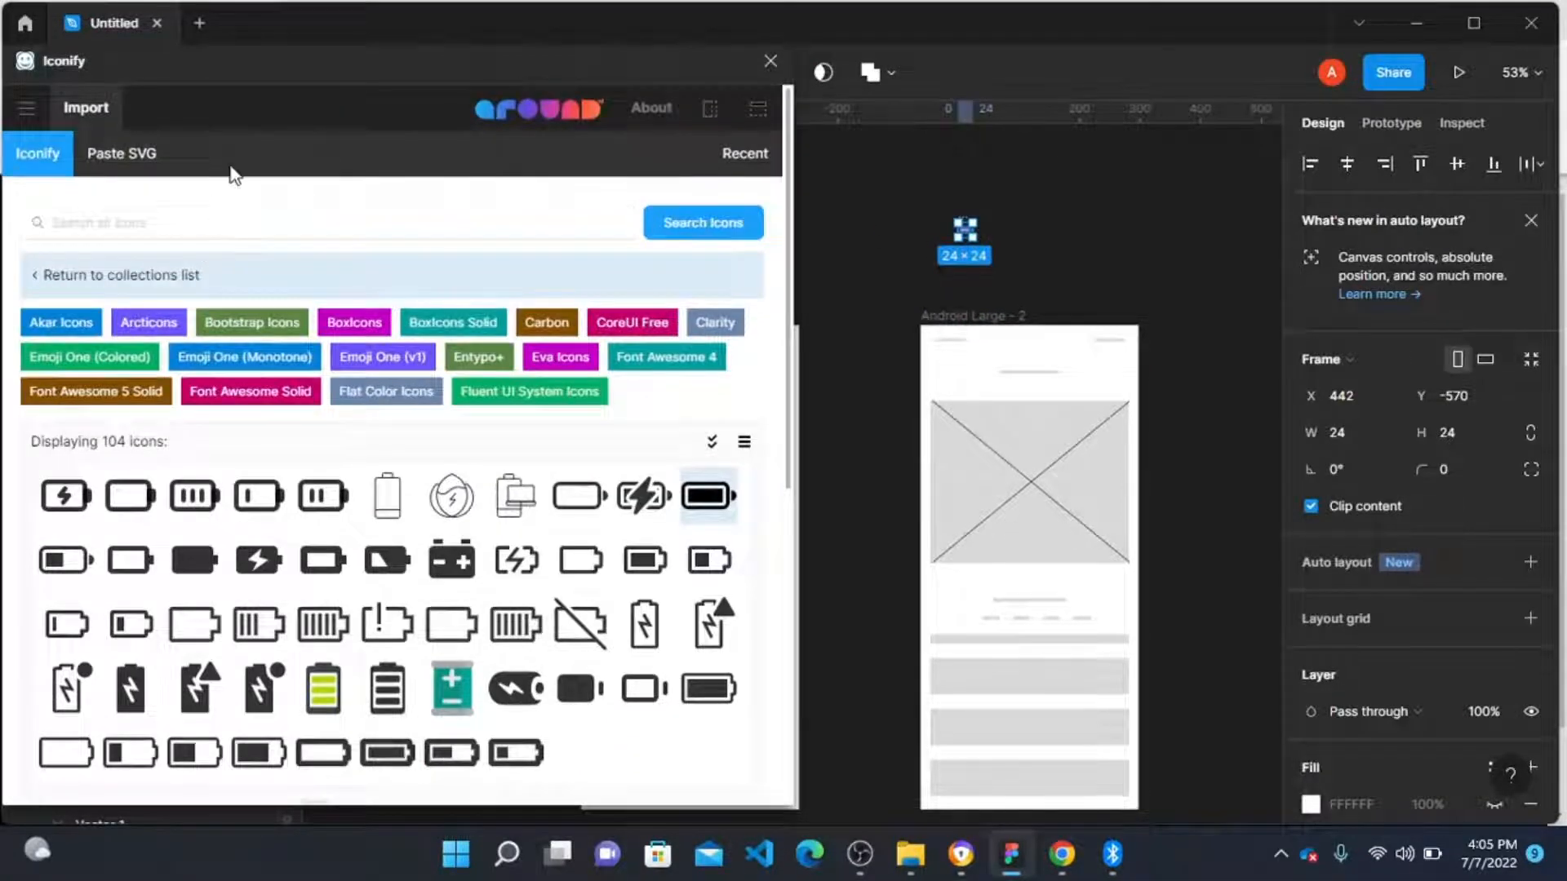
pyautogui.click(161, 222)
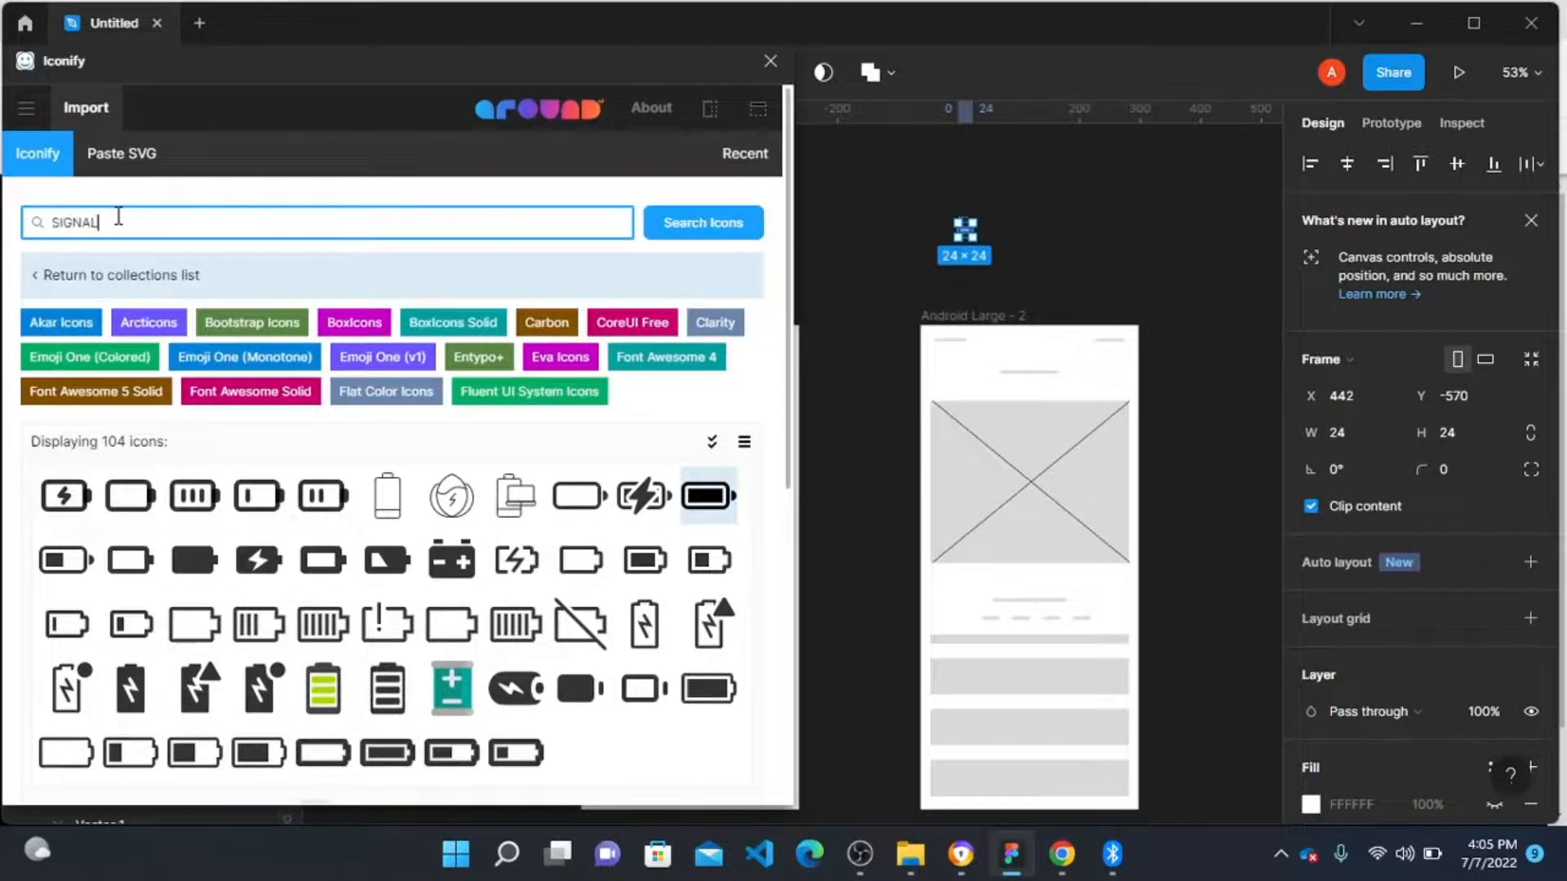
pyautogui.press('Return')
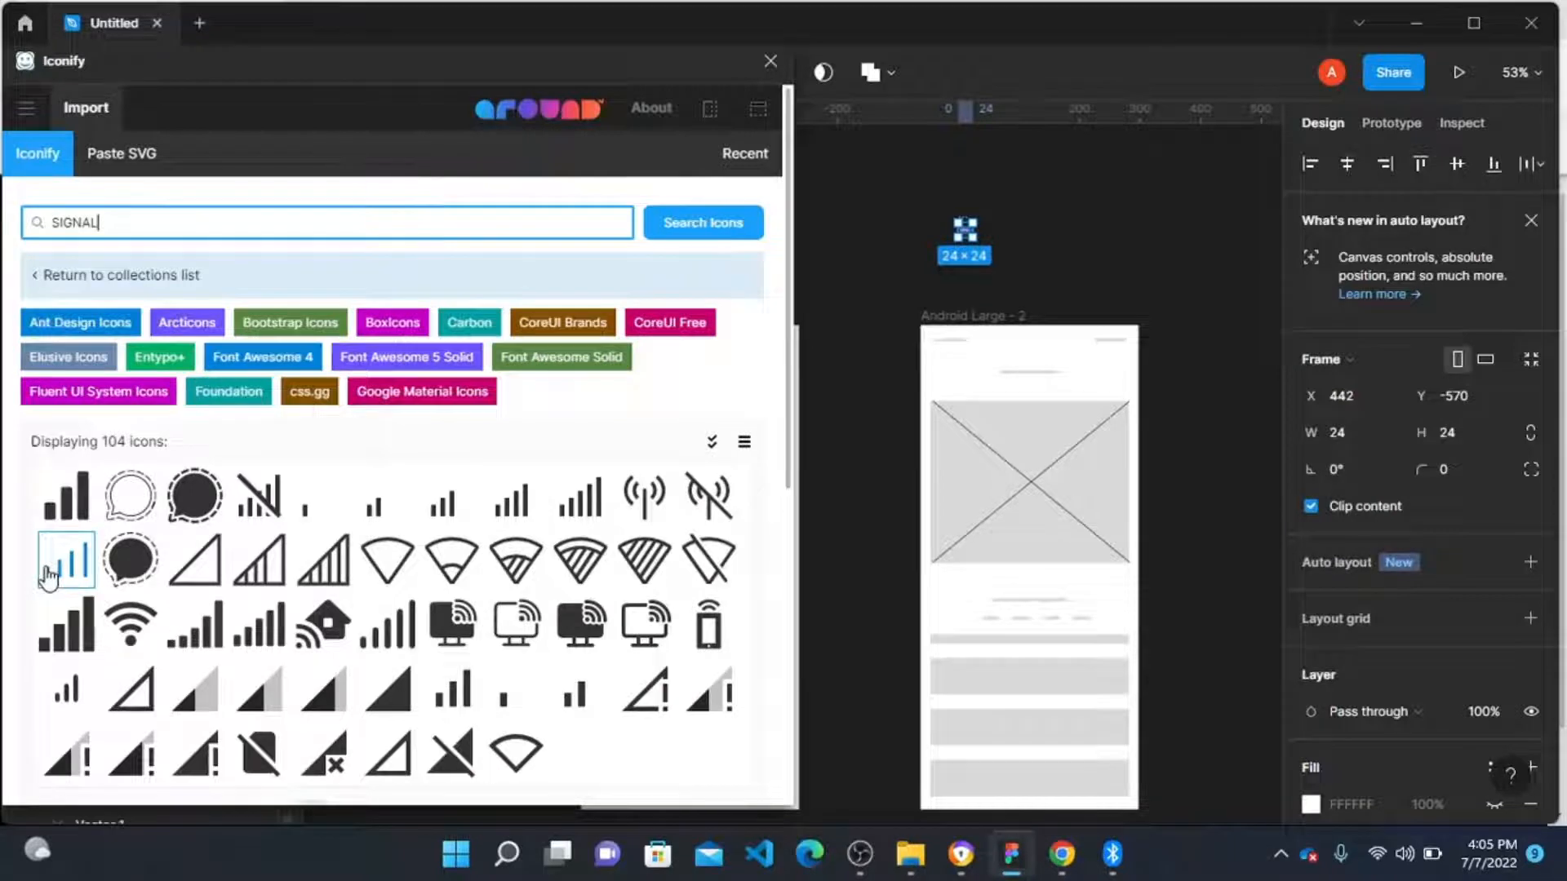
pyautogui.click(67, 686)
pyautogui.click(526, 769)
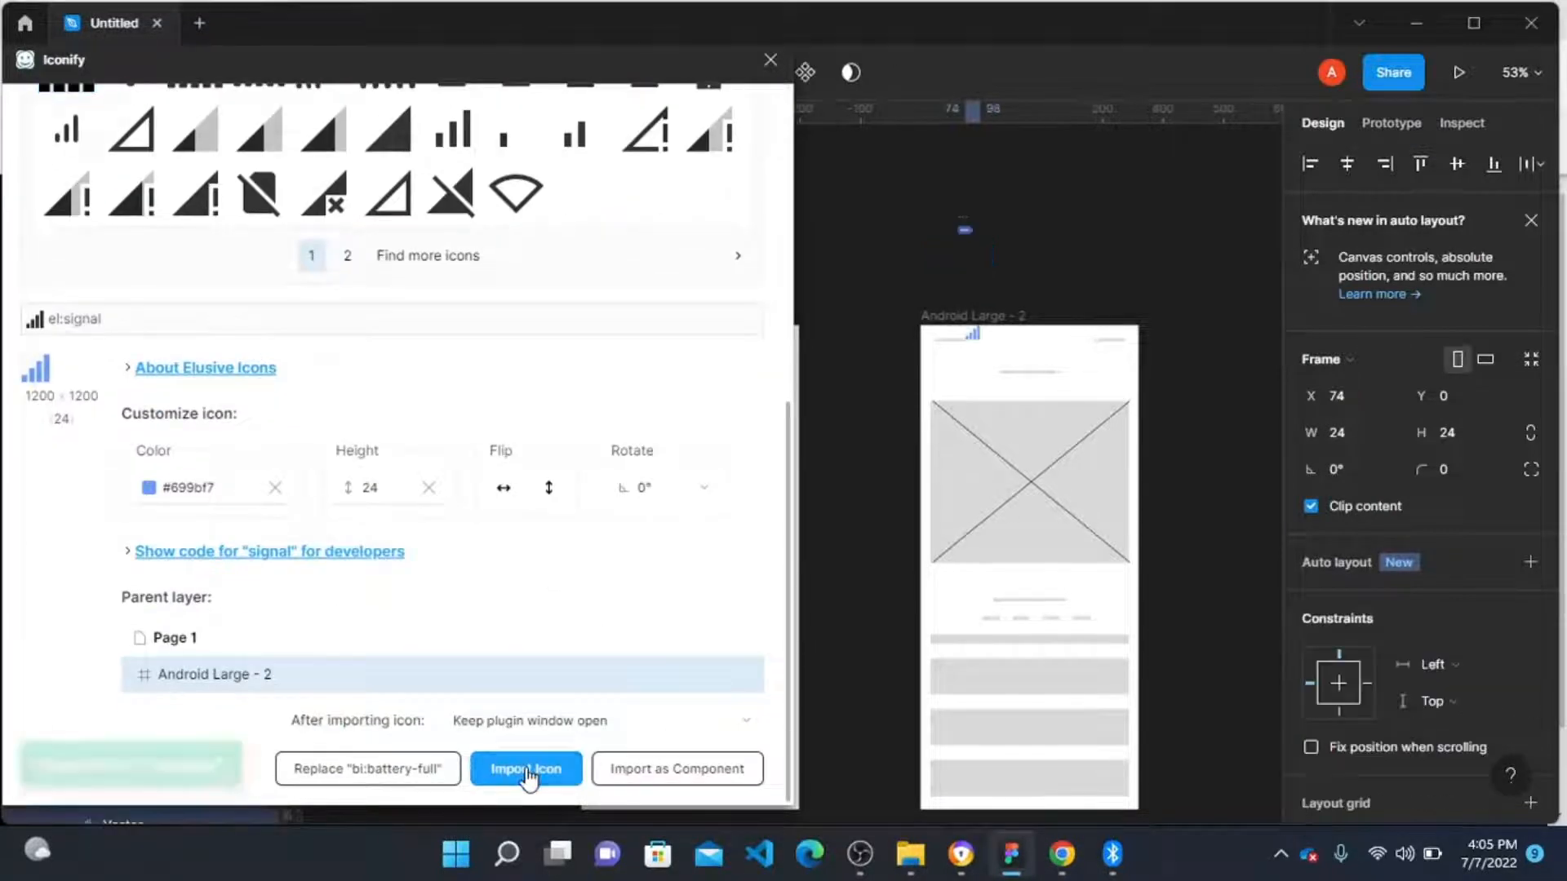
pyautogui.moveTo(973, 340); pyautogui.dragTo(1039, 253)
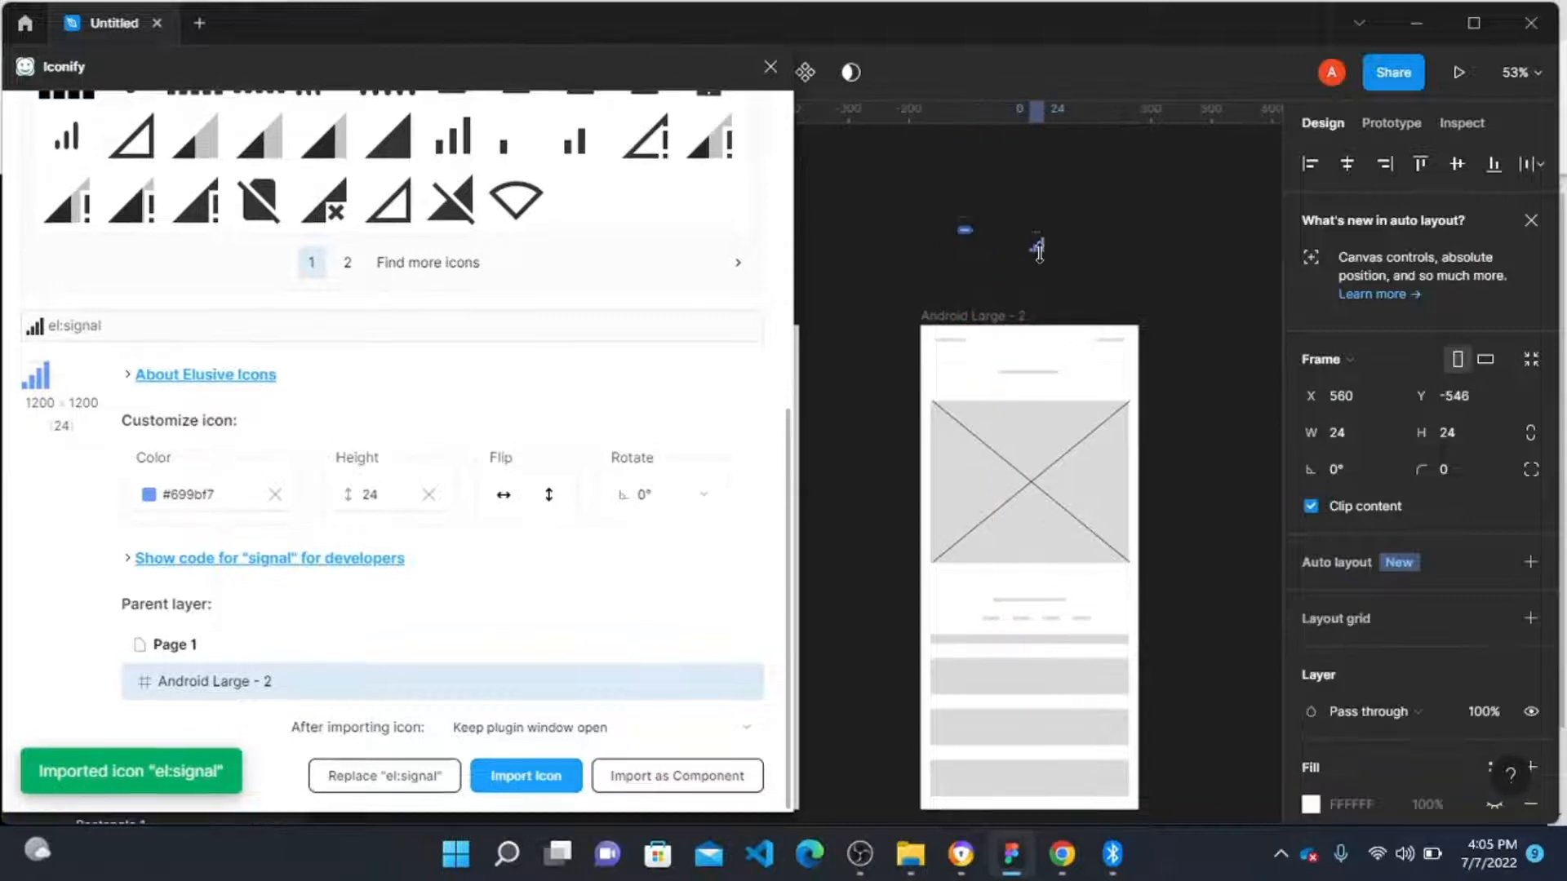
# Step: Import the Entypo wifi signal icon and move it above the frame as well
pyautogui.scroll(7, 241, 335)
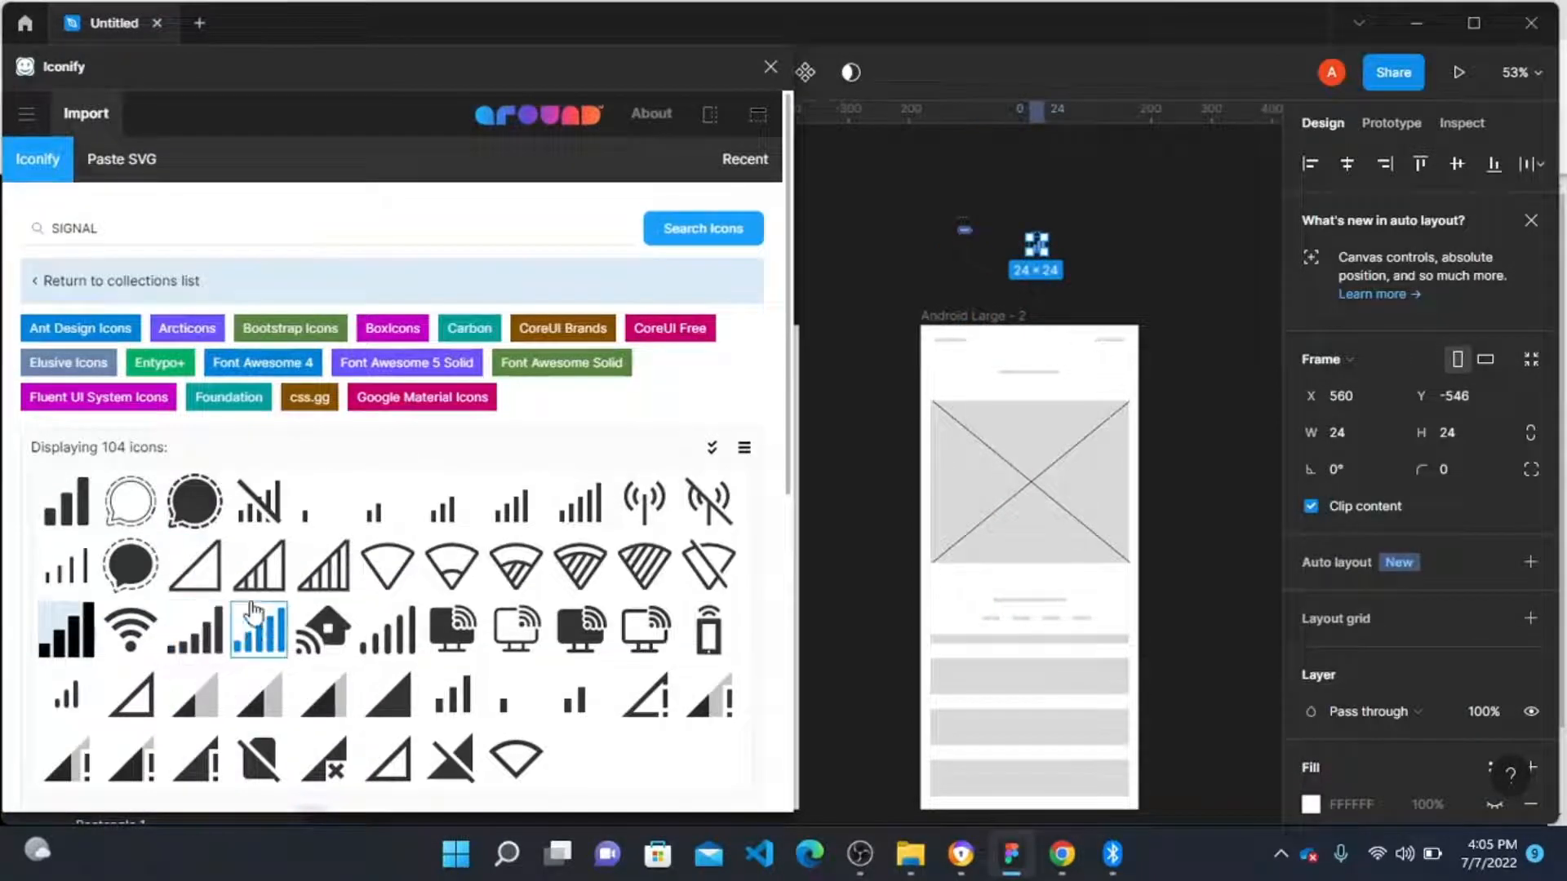
pyautogui.press('Escape')
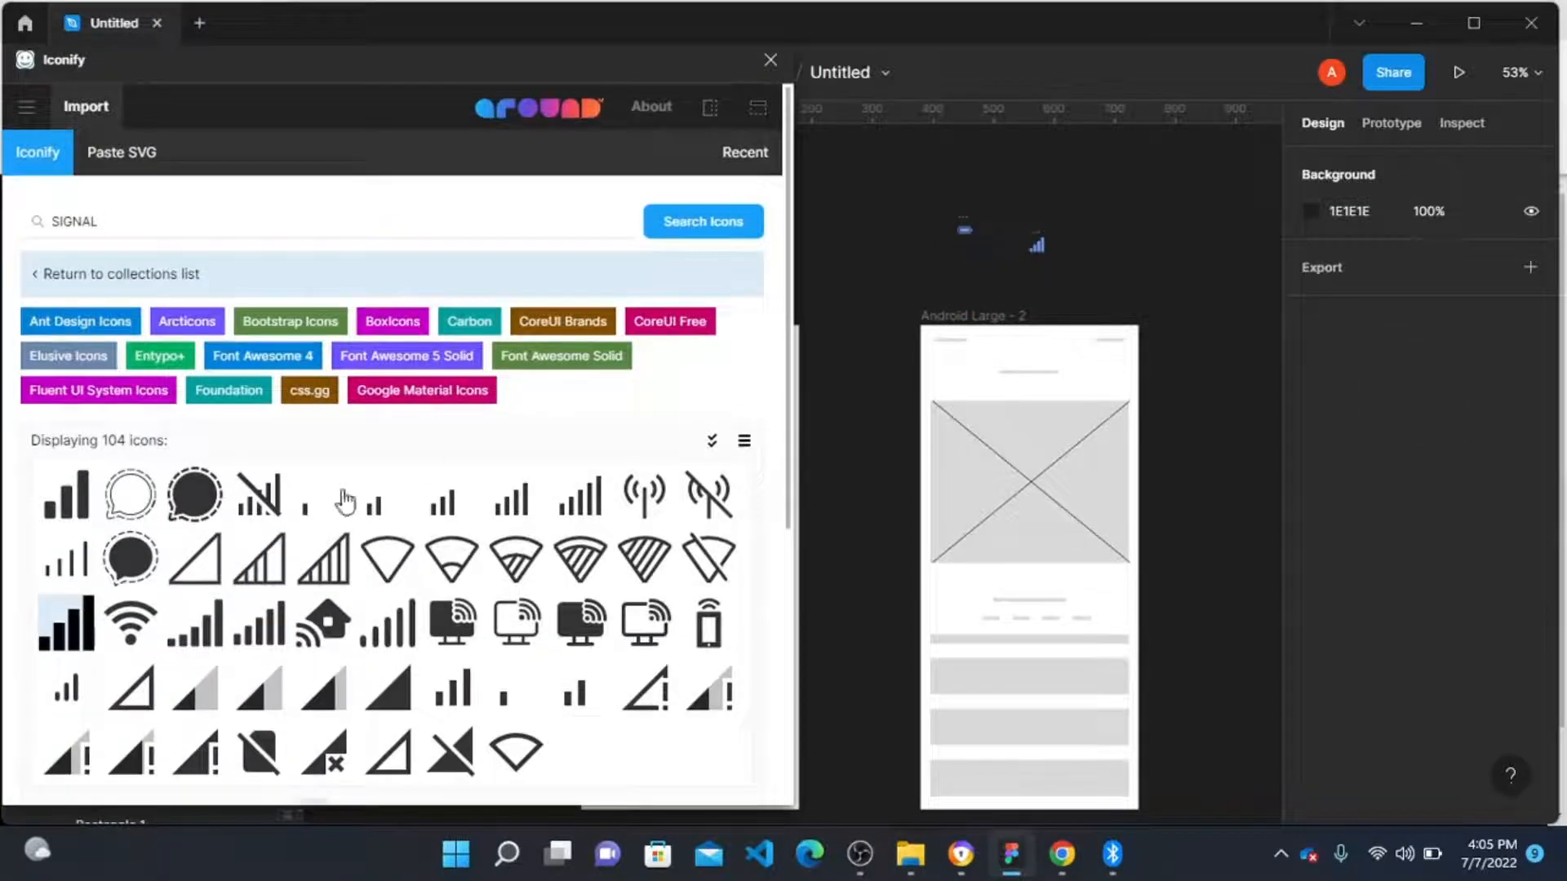
pyautogui.click(106, 622)
pyautogui.scroll(-5, 490, 685)
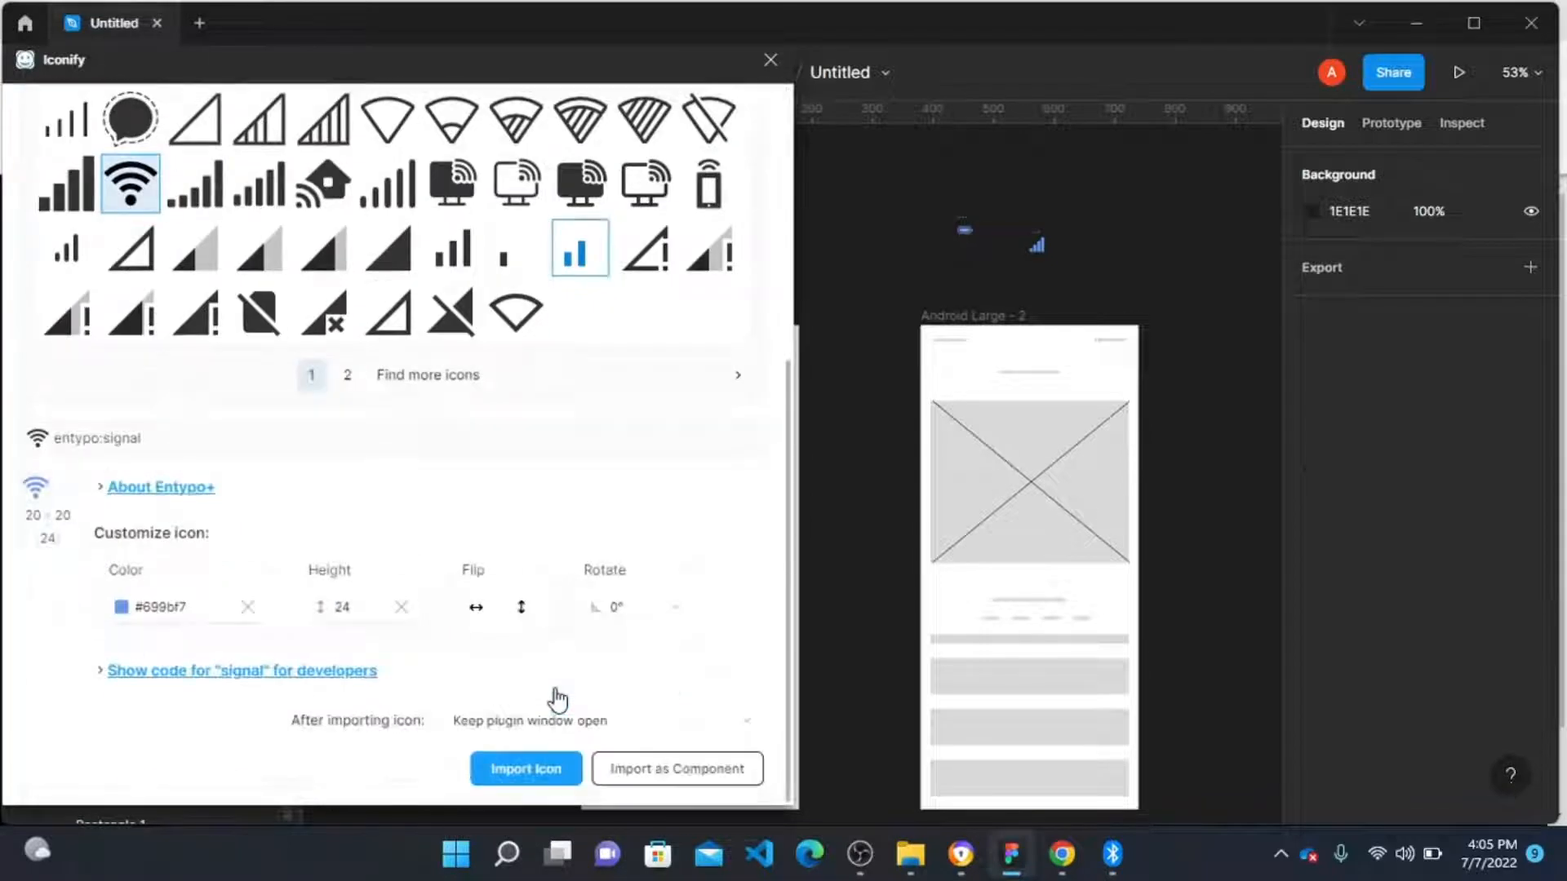
pyautogui.click(526, 770)
pyautogui.press('Escape')
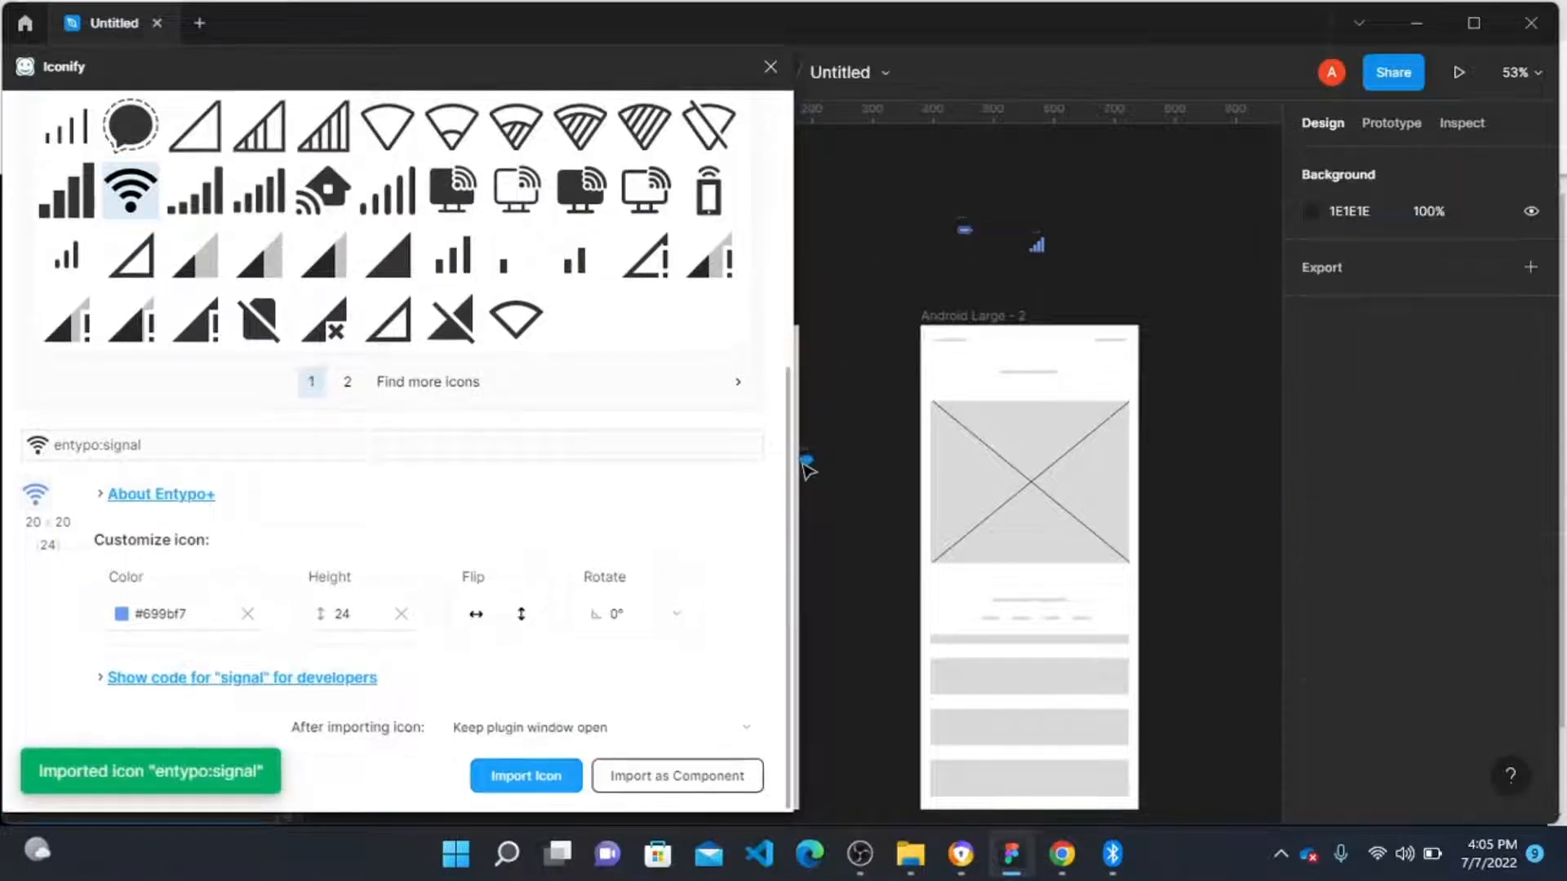
pyautogui.moveTo(807, 464); pyautogui.dragTo(958, 194)
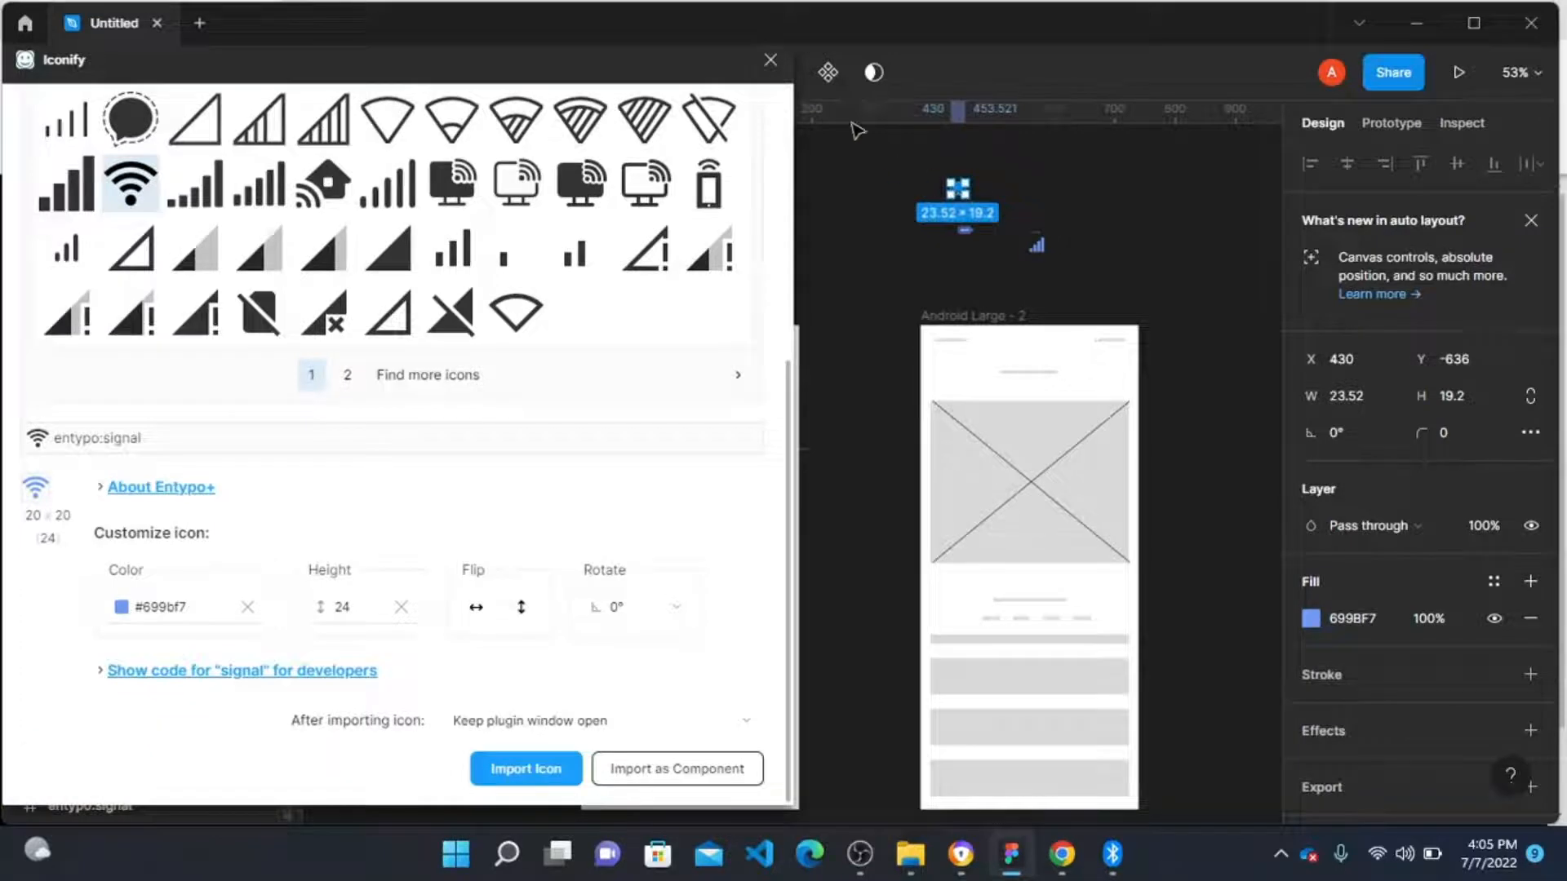
# Step: Close the plugin and line up the signal bars, wifi, and battery icons in a row
pyautogui.moveTo(751, 60); pyautogui.dragTo(755, 68)
pyautogui.click(770, 67)
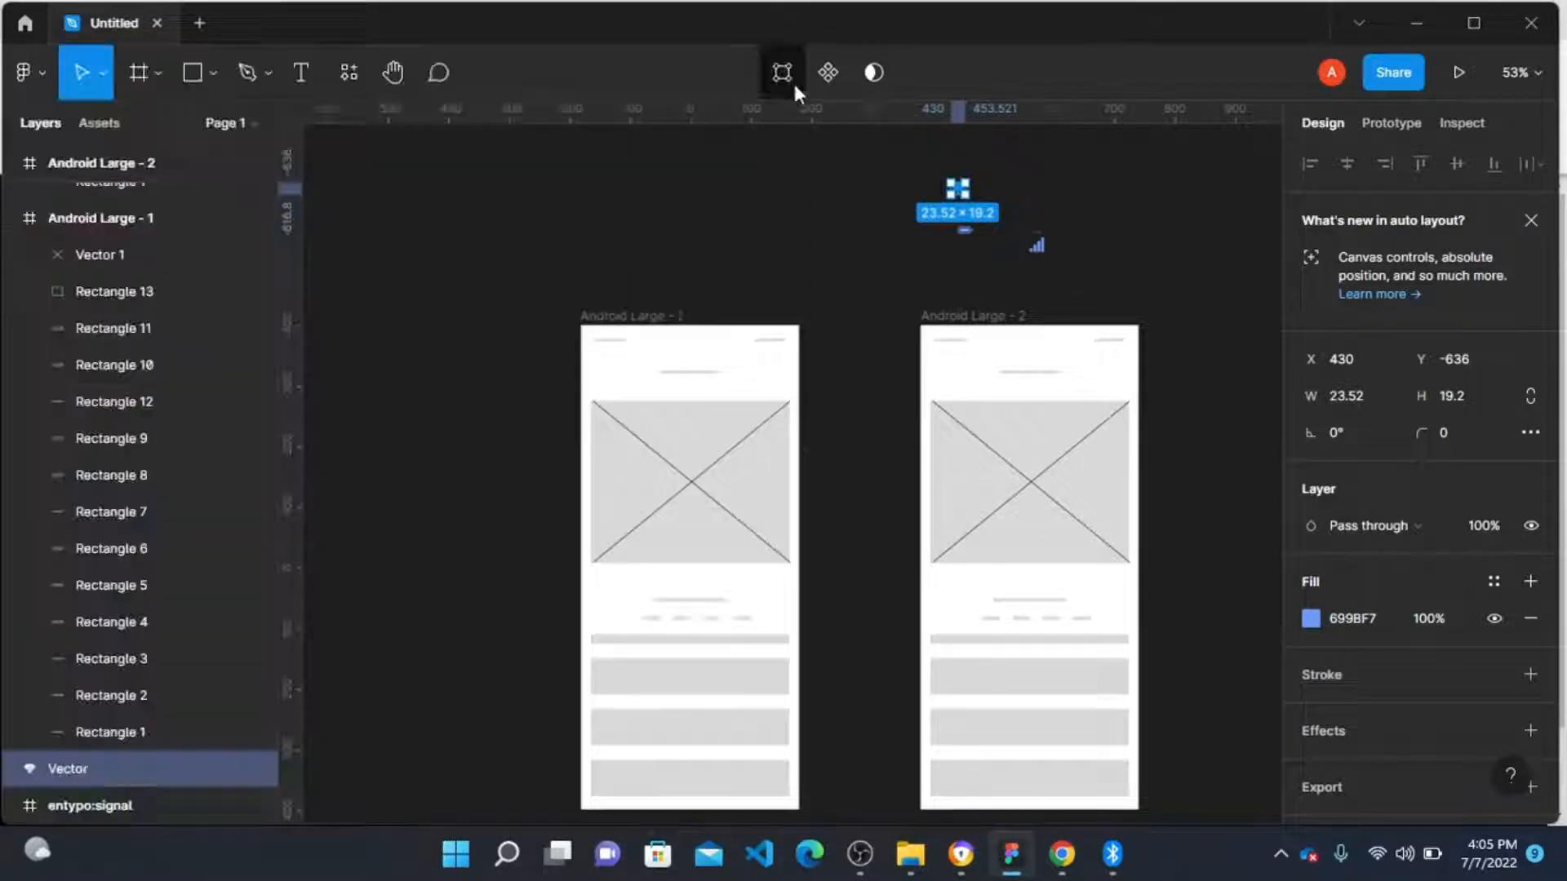
pyautogui.scroll(5, 1013, 249)
pyautogui.scroll(3, 914, 400)
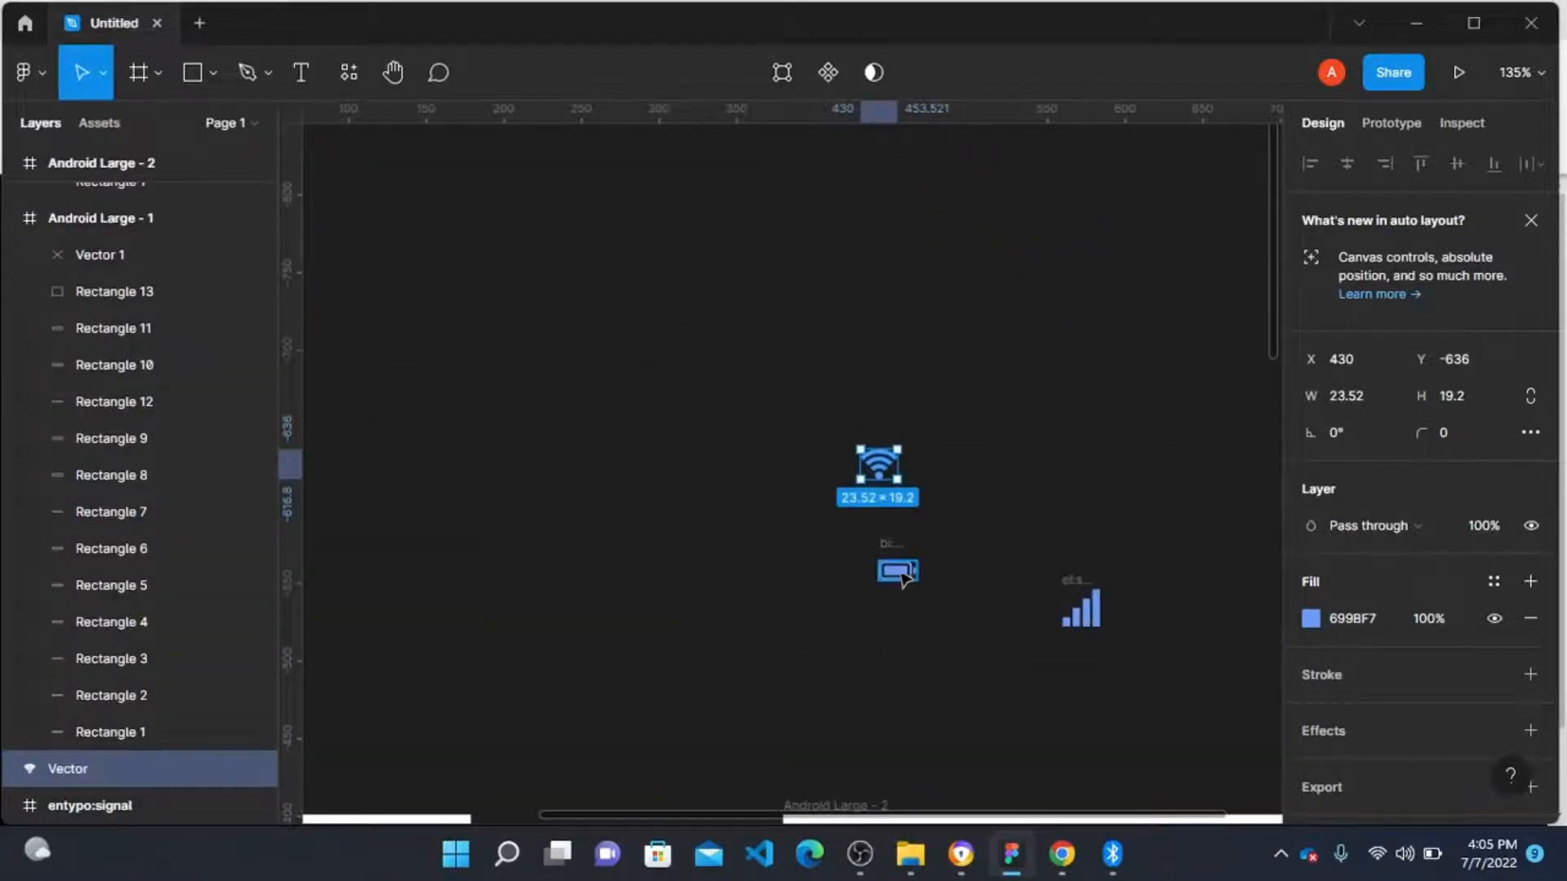
pyautogui.moveTo(897, 569); pyautogui.dragTo(982, 463)
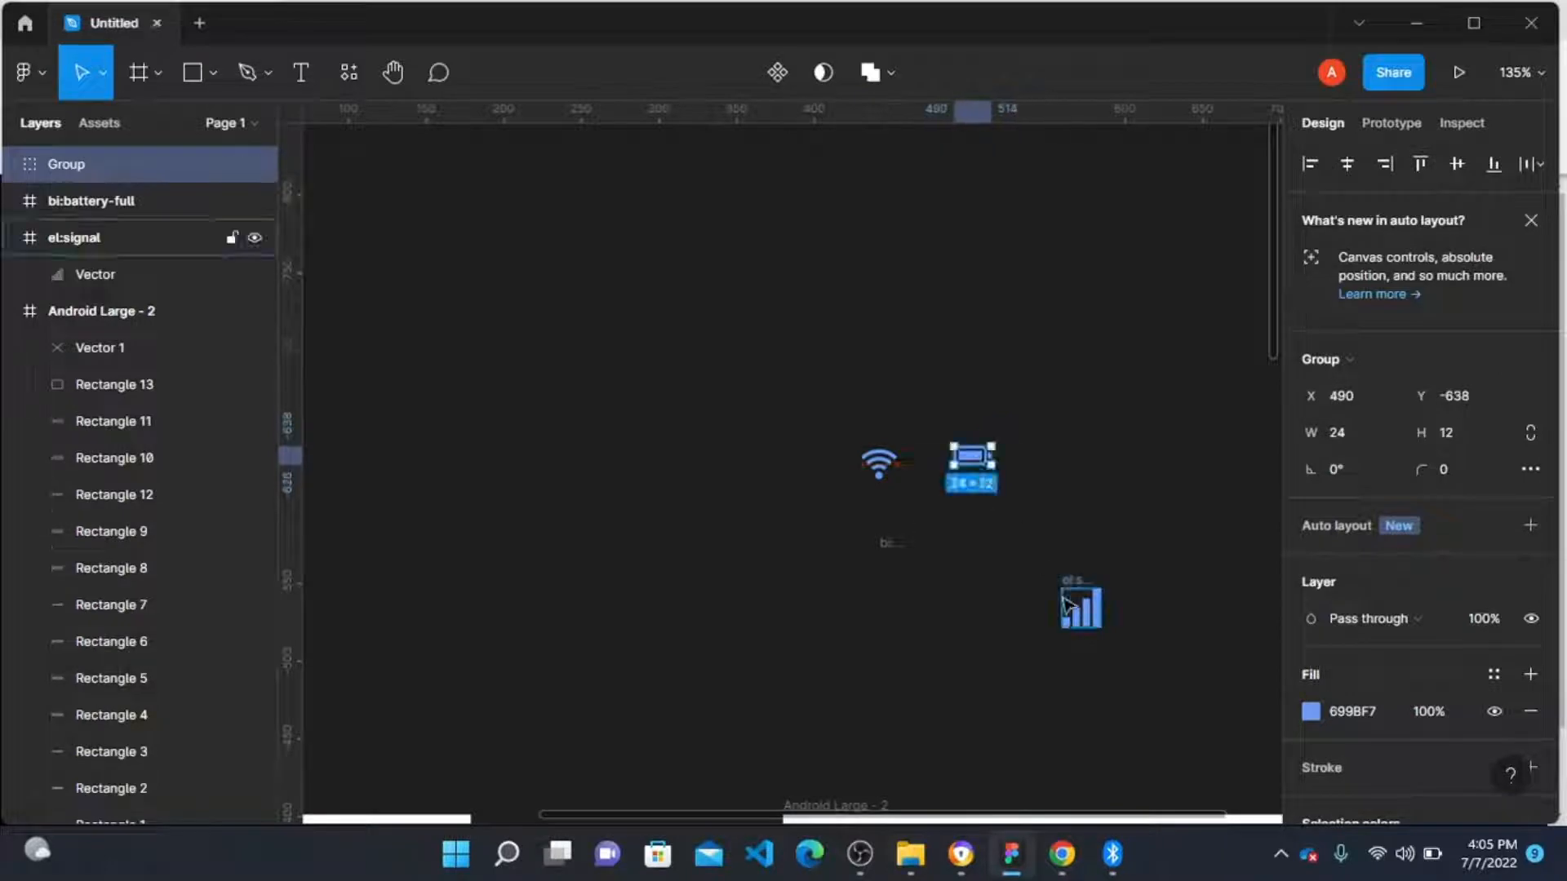
pyautogui.moveTo(1079, 610); pyautogui.dragTo(895, 282)
pyautogui.click(144, 274)
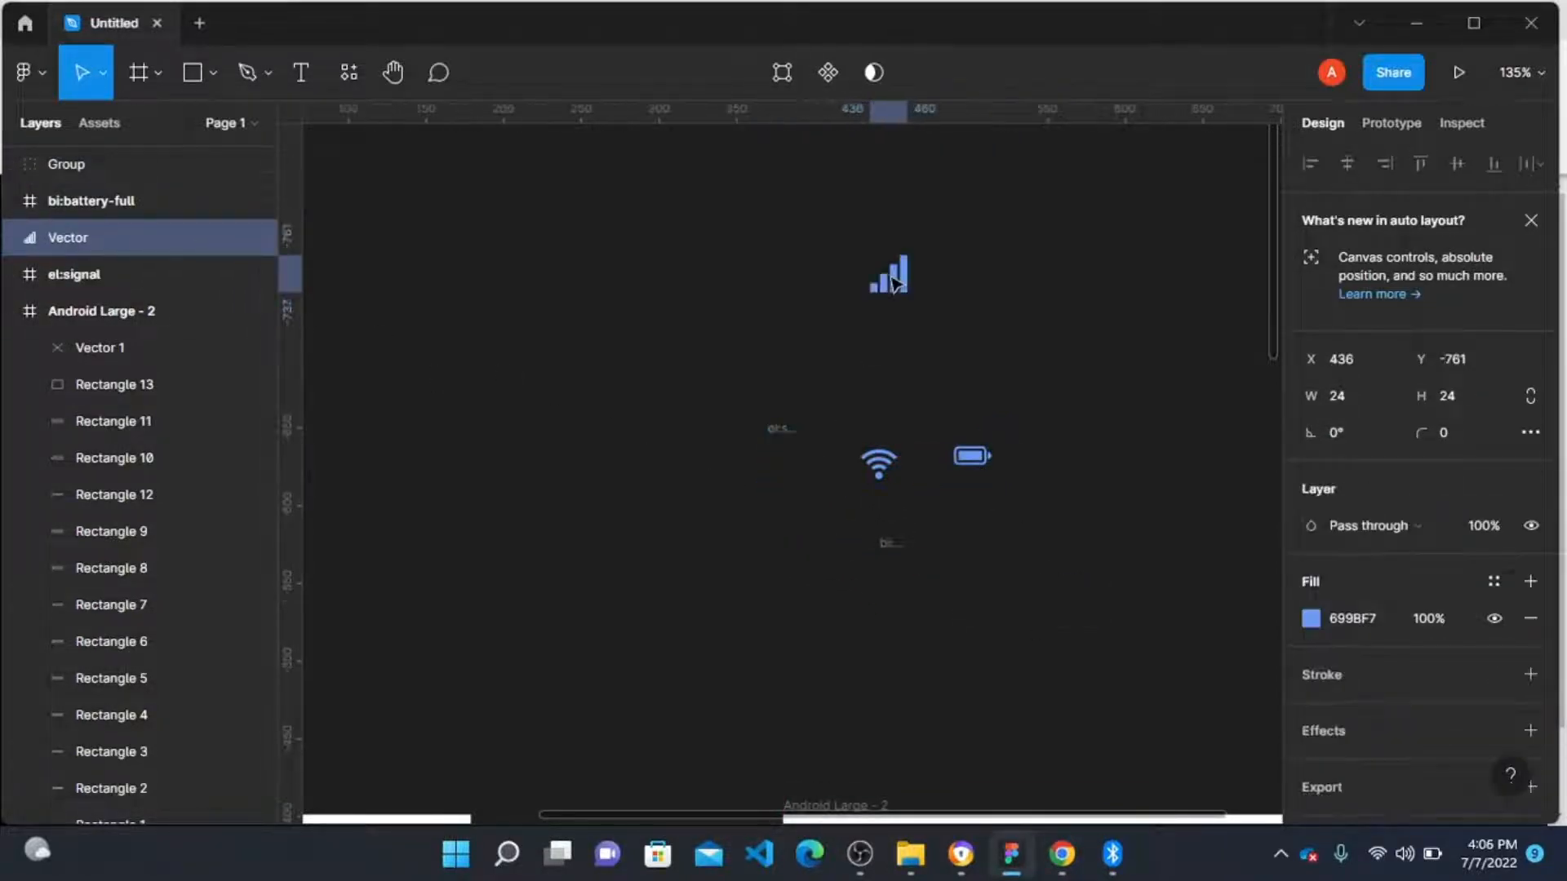
pyautogui.moveTo(884, 464); pyautogui.dragTo(966, 275)
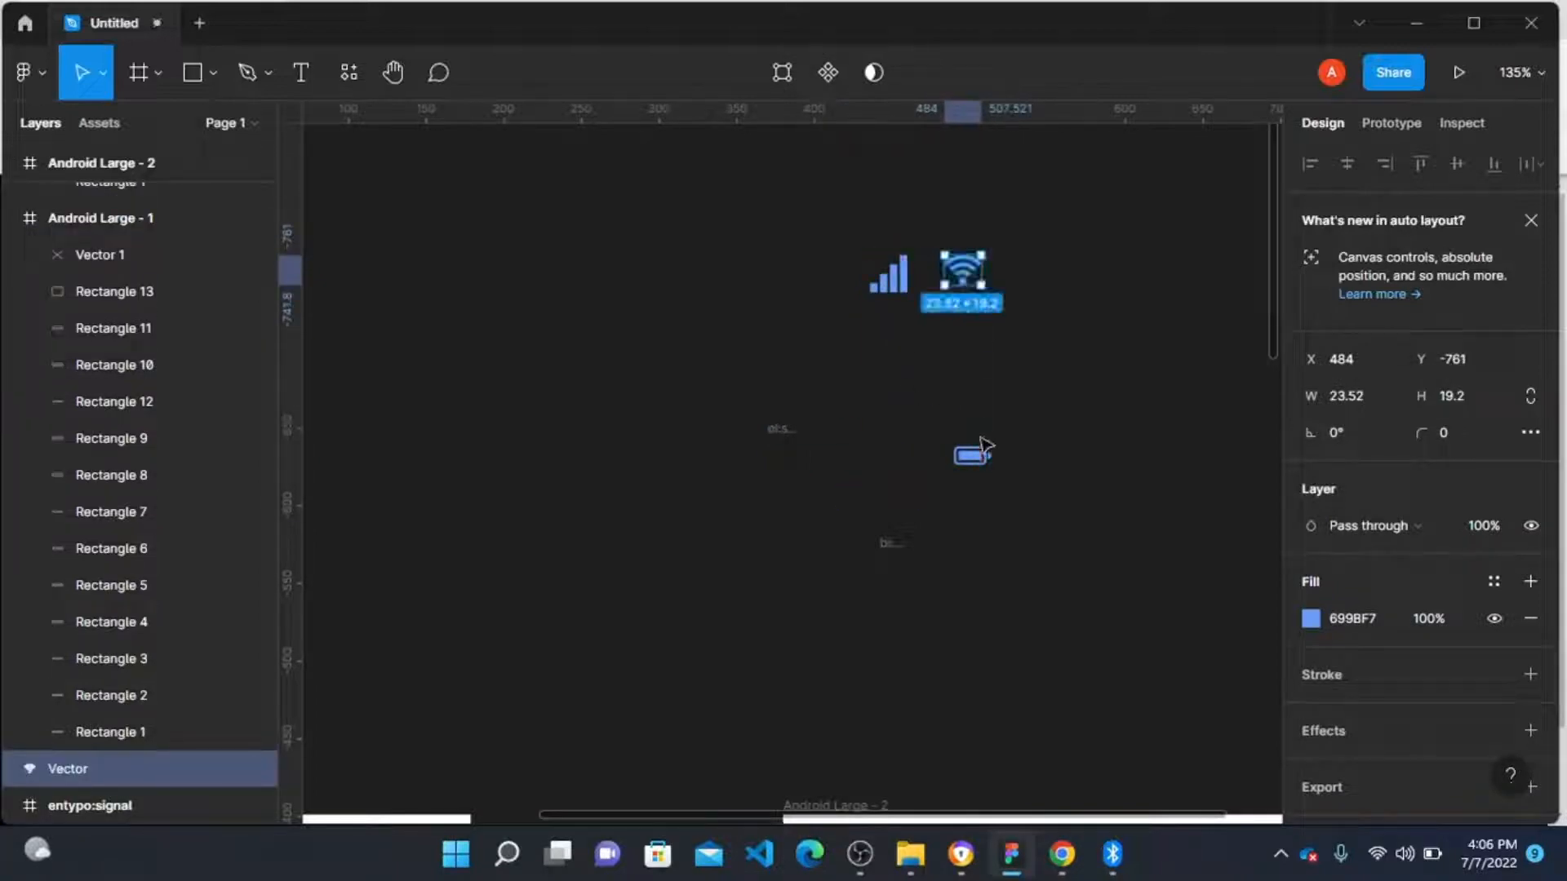
pyautogui.moveTo(980, 454); pyautogui.dragTo(1030, 270)
# Step: Select the three icons and set their width to 18
pyautogui.moveTo(737, 204); pyautogui.dragTo(1098, 402)
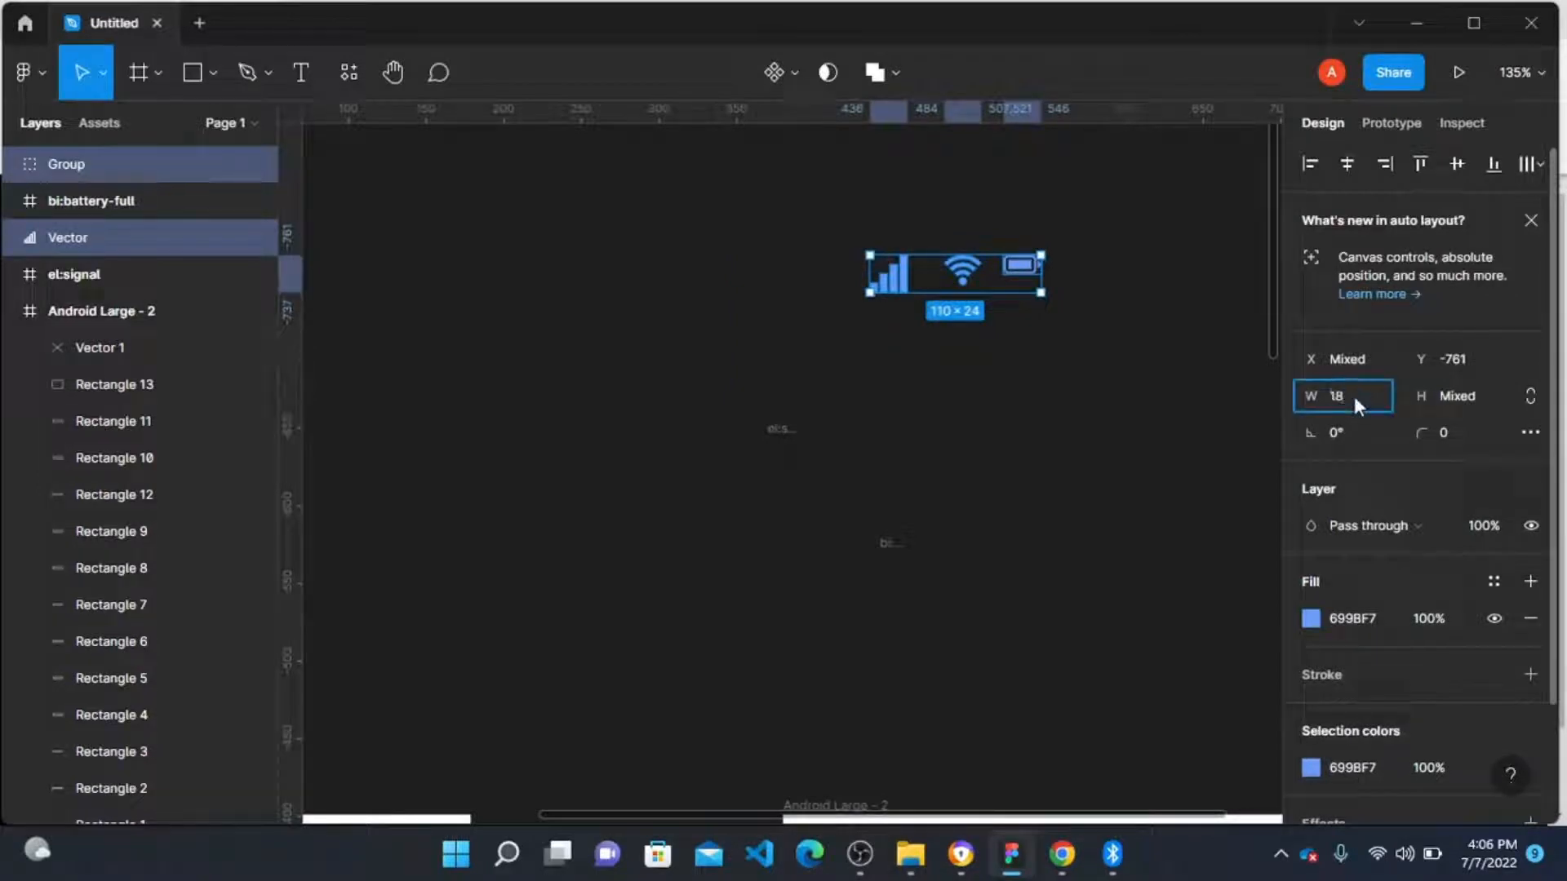
pyautogui.press('Tab')
pyautogui.press('Return')
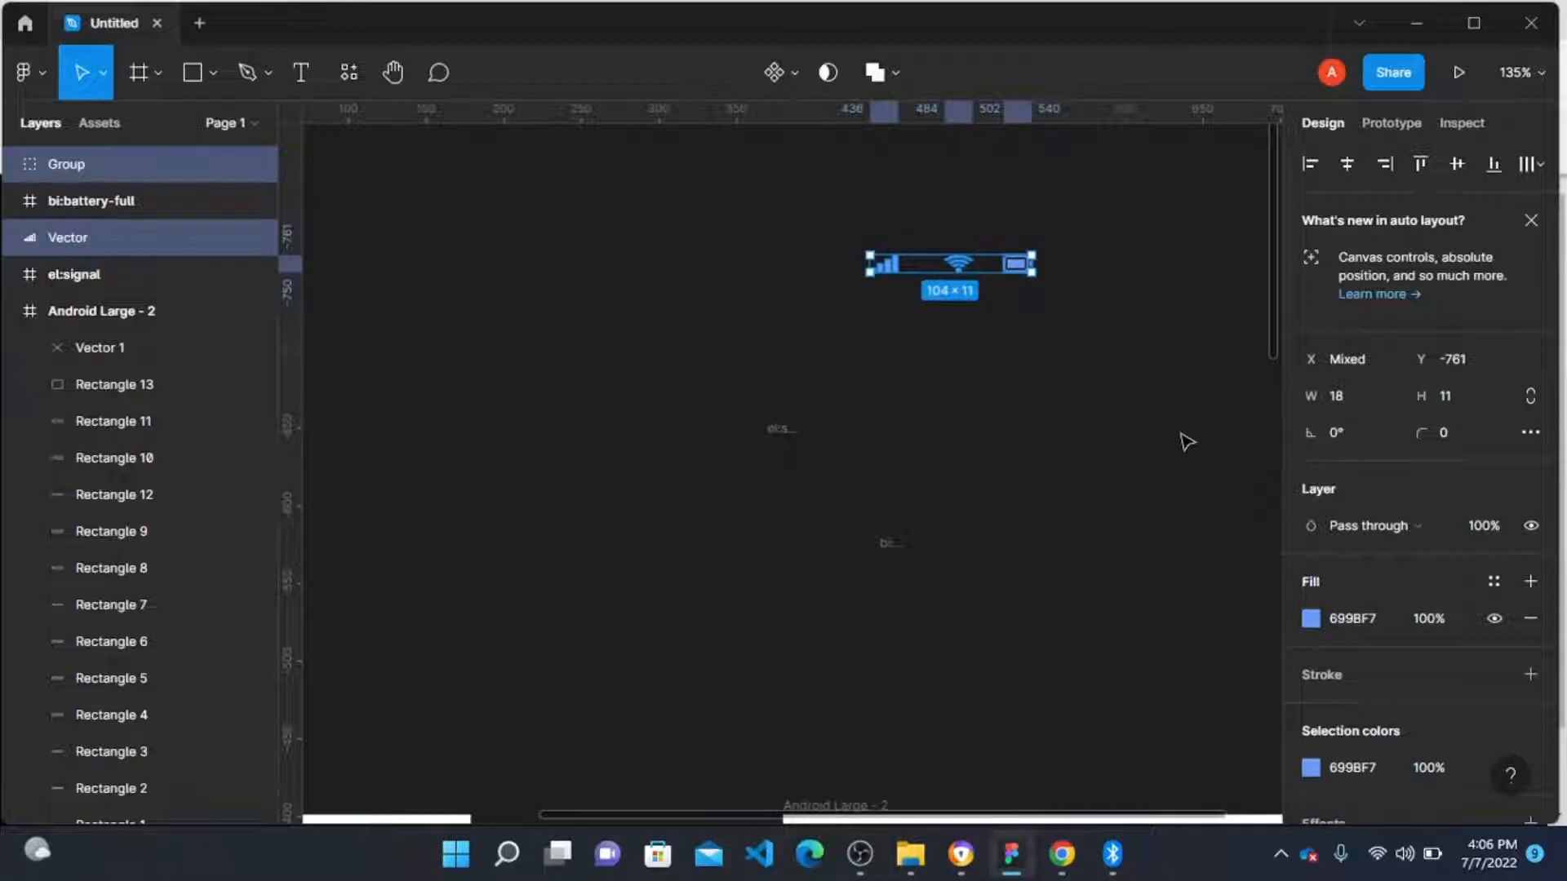
# Step: Wrap the three icons in a horizontal auto layout frame with 3 spacing
pyautogui.hotkey('shift', 'a')
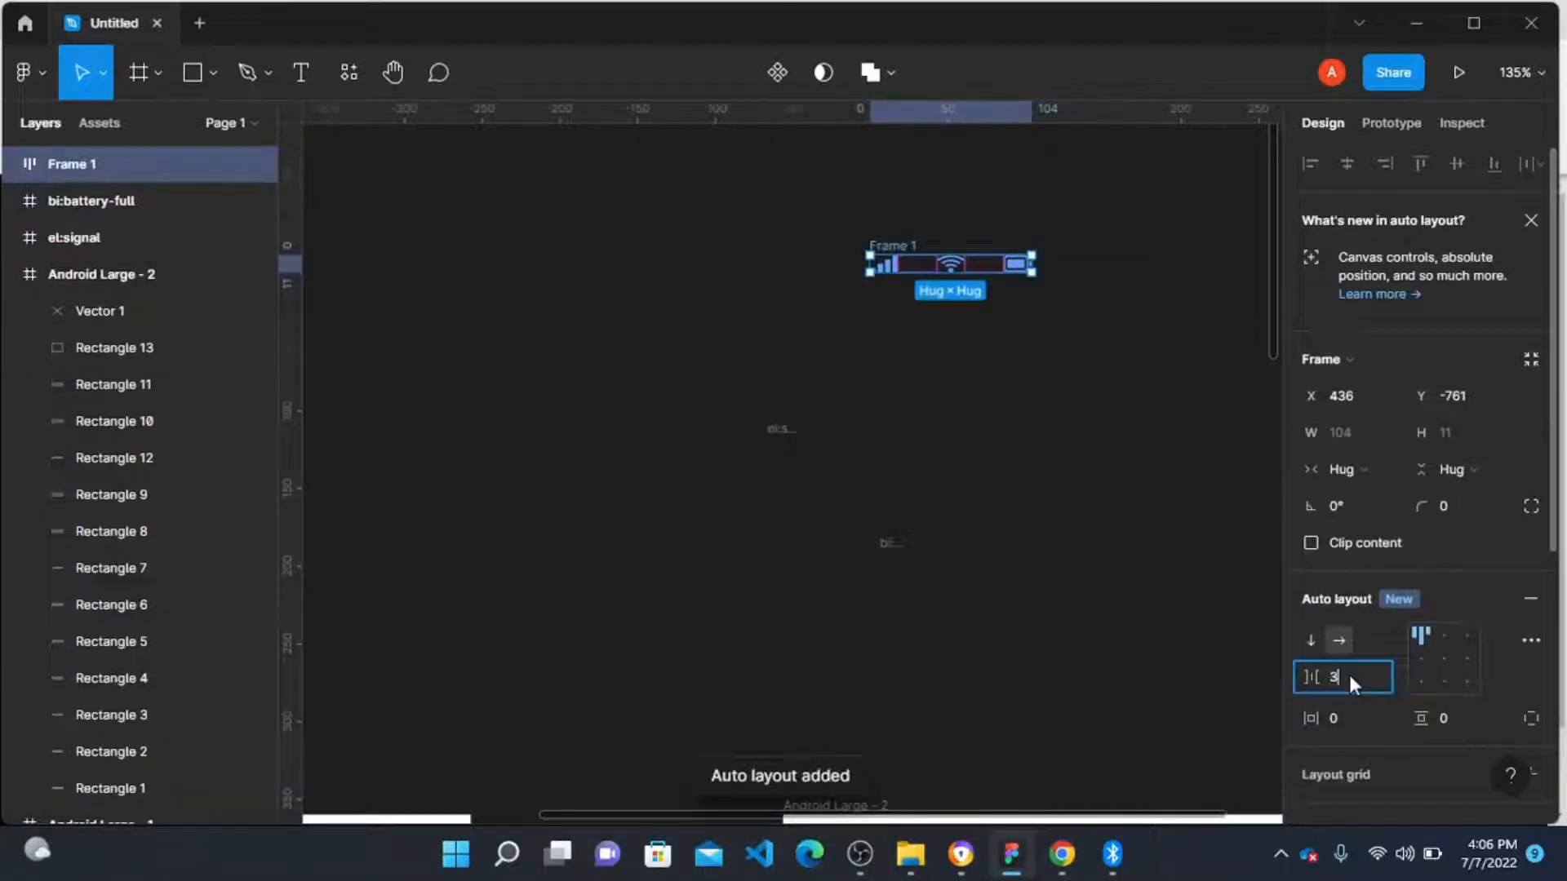
pyautogui.click(1007, 513)
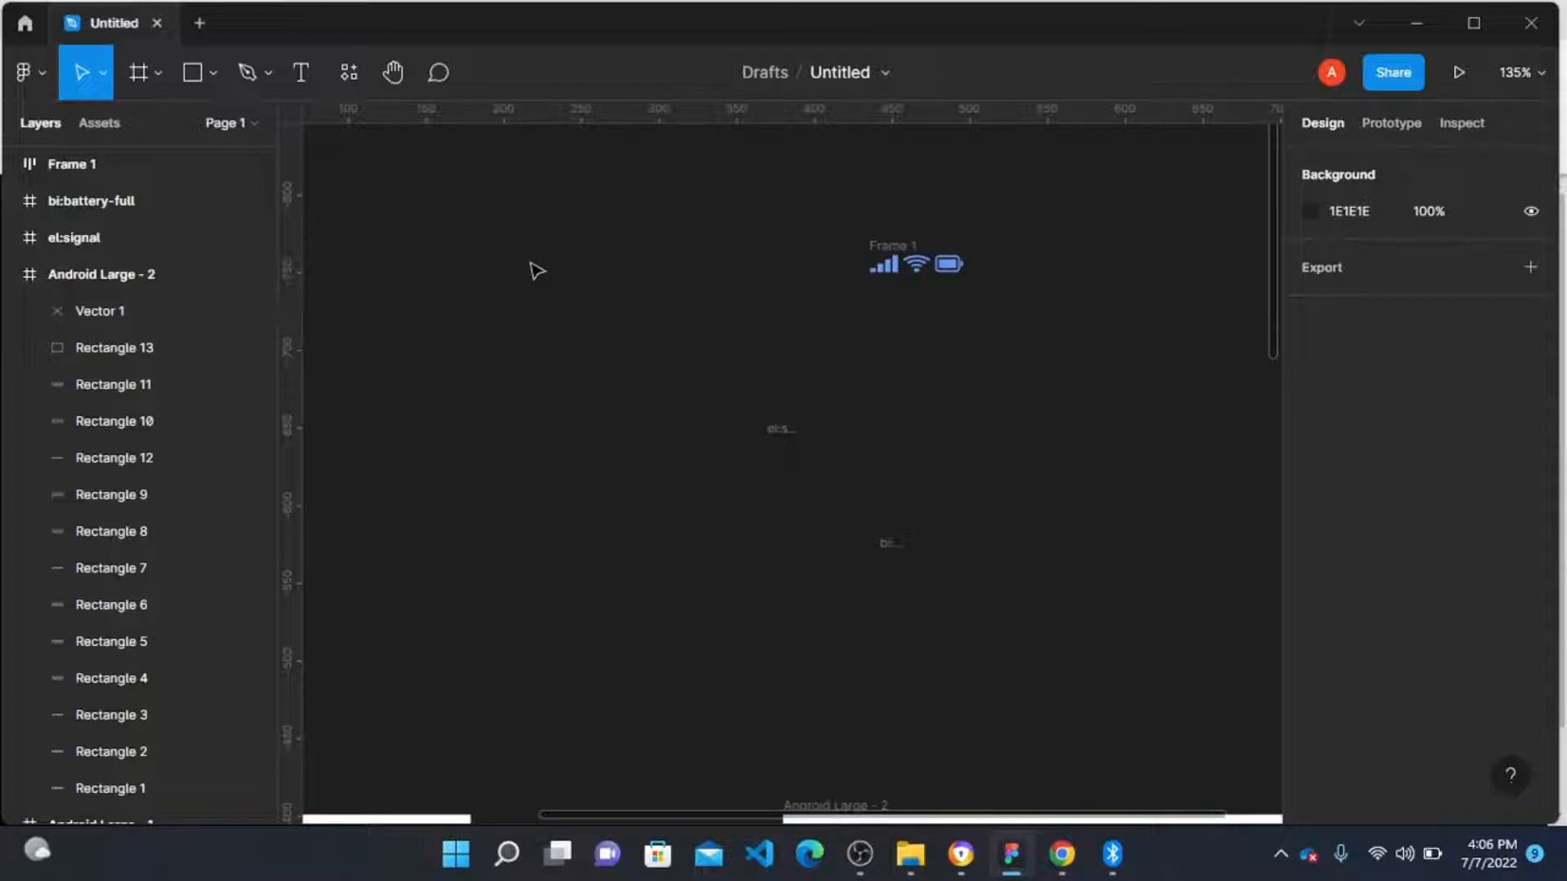
# Step: Add a text label reading 4:06 to the left of the icons and set its font size to 11
pyautogui.press('t')
pyautogui.click(475, 258)
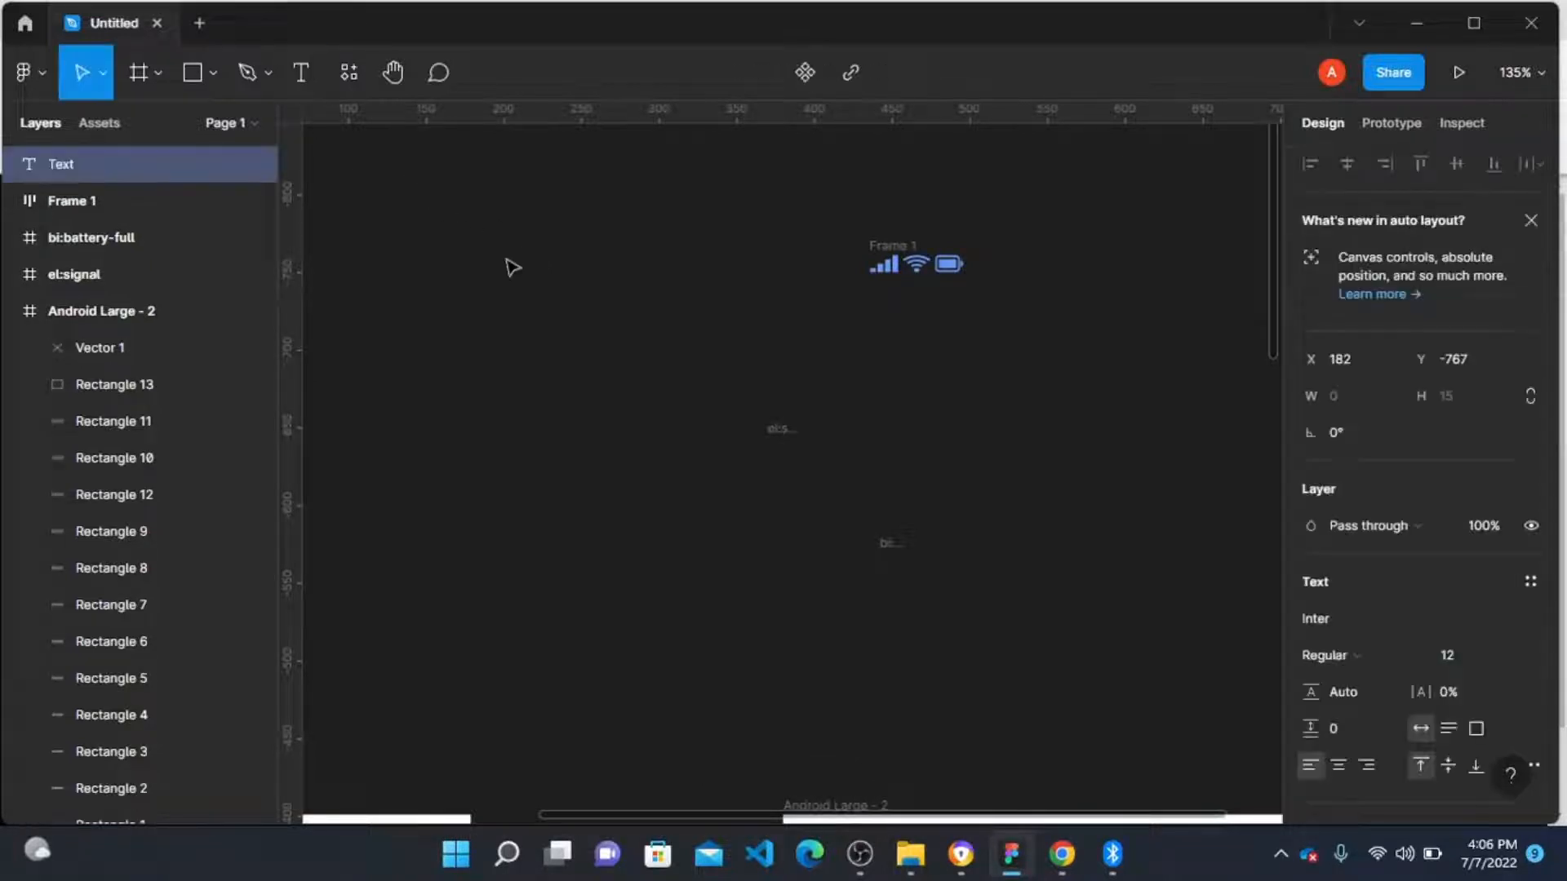
pyautogui.write('4:0606')
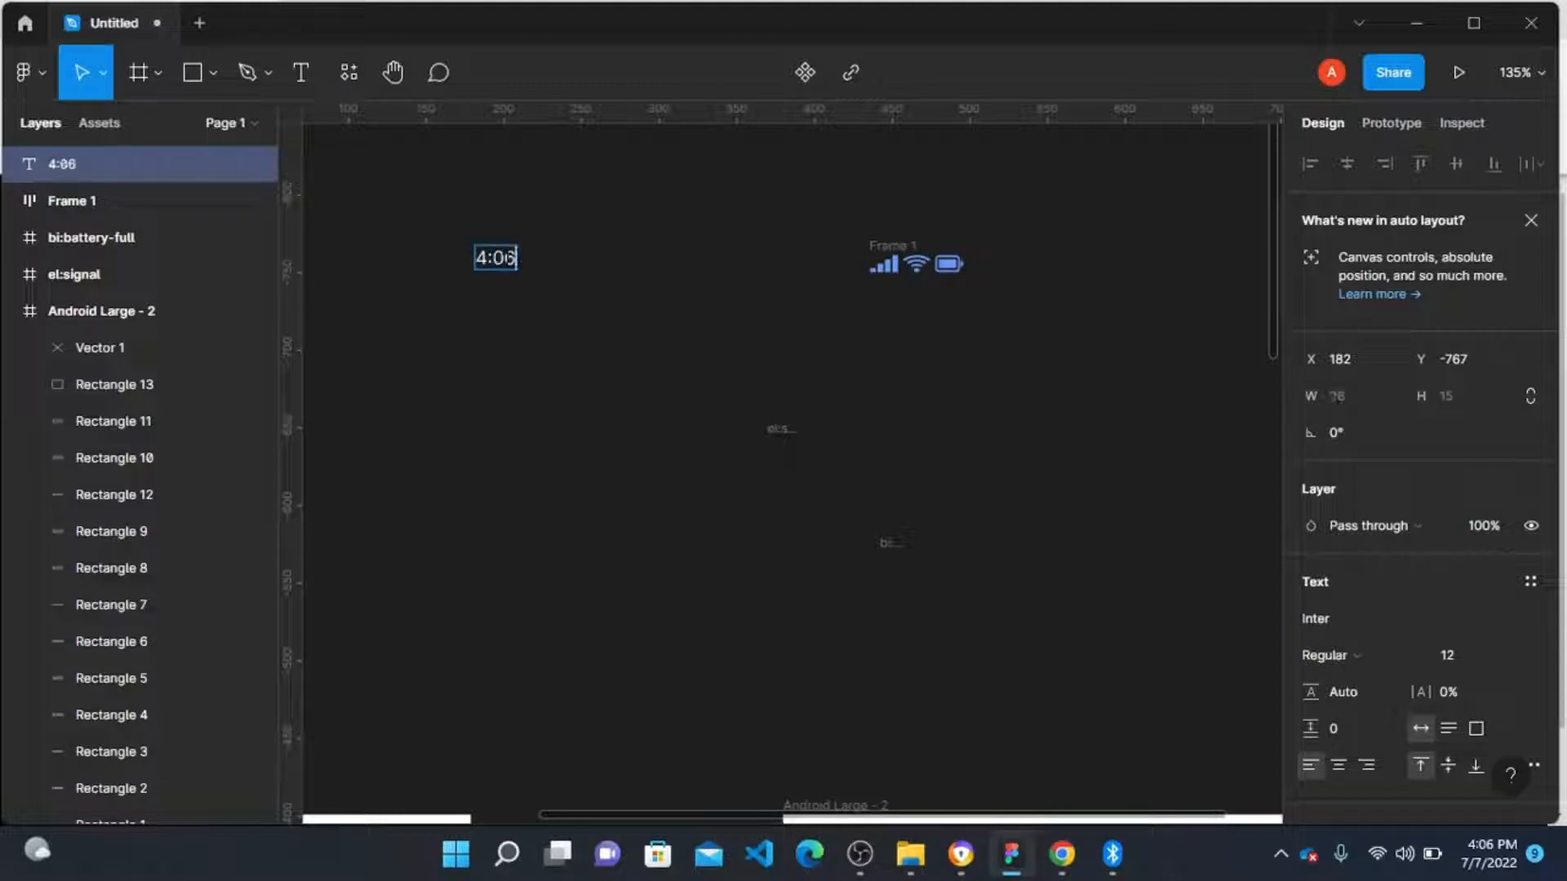
pyautogui.press('Escape')
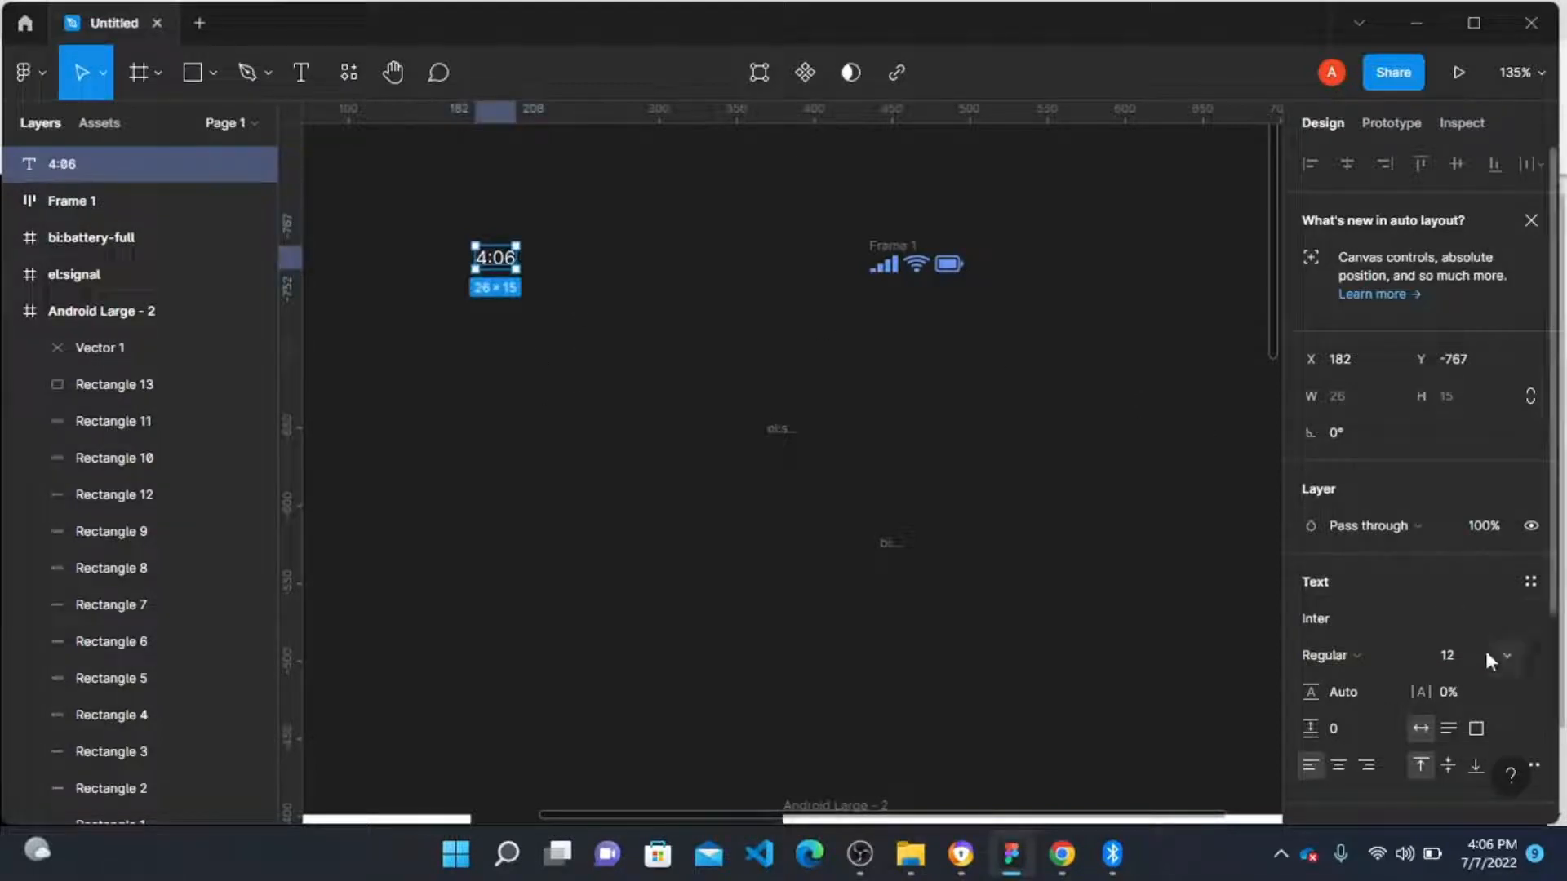
pyautogui.click(1509, 663)
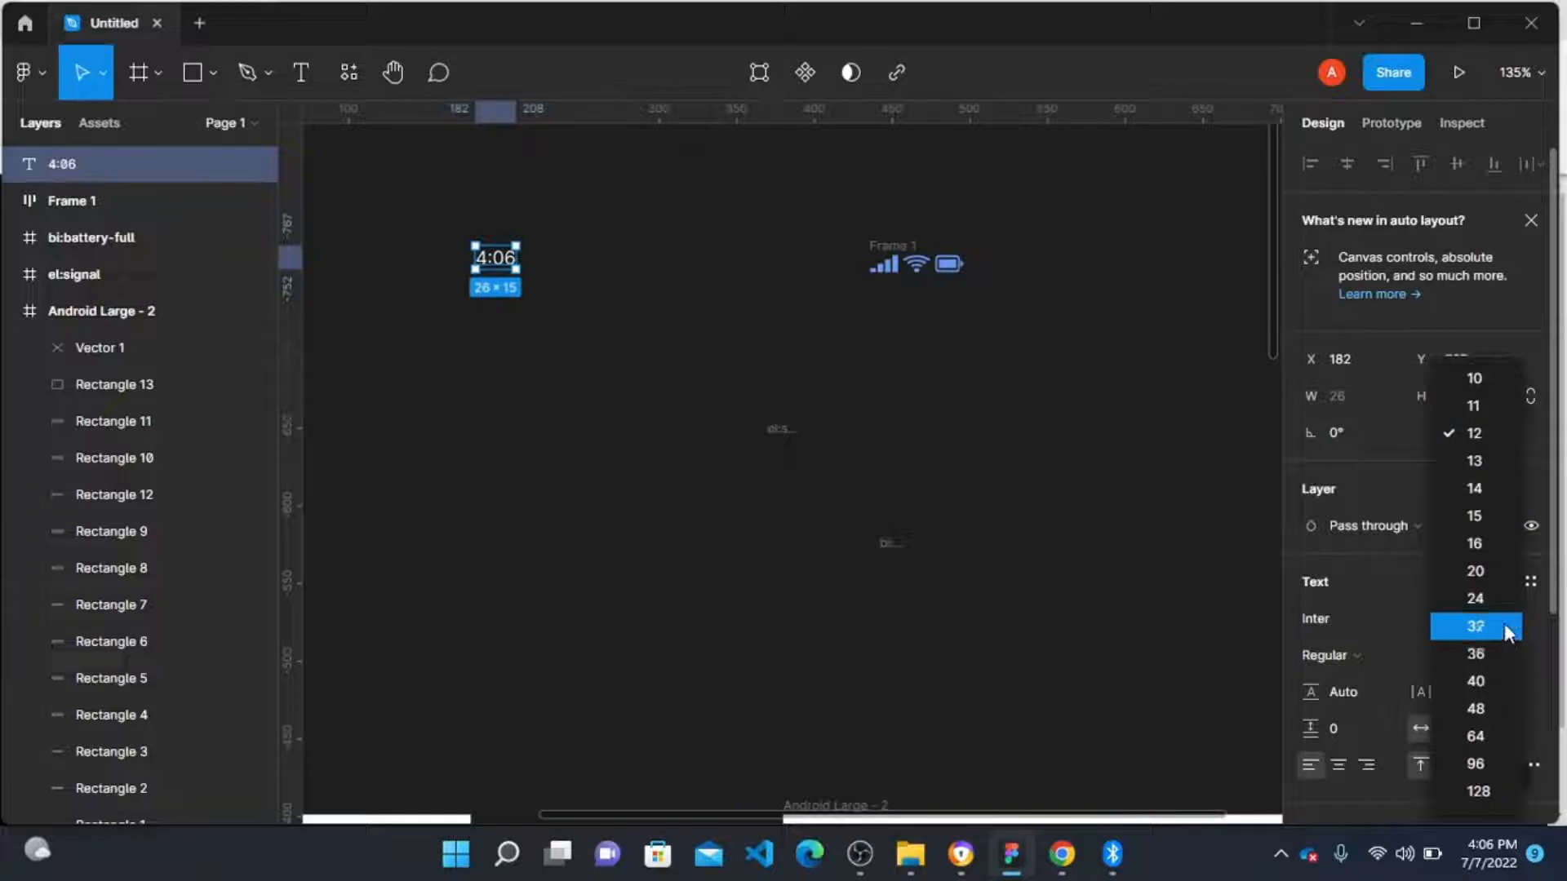
pyautogui.click(1484, 403)
# Step: Wrap the 4:06 label and icon group in a horizontal auto layout frame with Space between spacing mode
pyautogui.click(551, 177)
pyautogui.moveTo(409, 171); pyautogui.dragTo(1074, 372)
pyautogui.hotkey('shift', 'a')
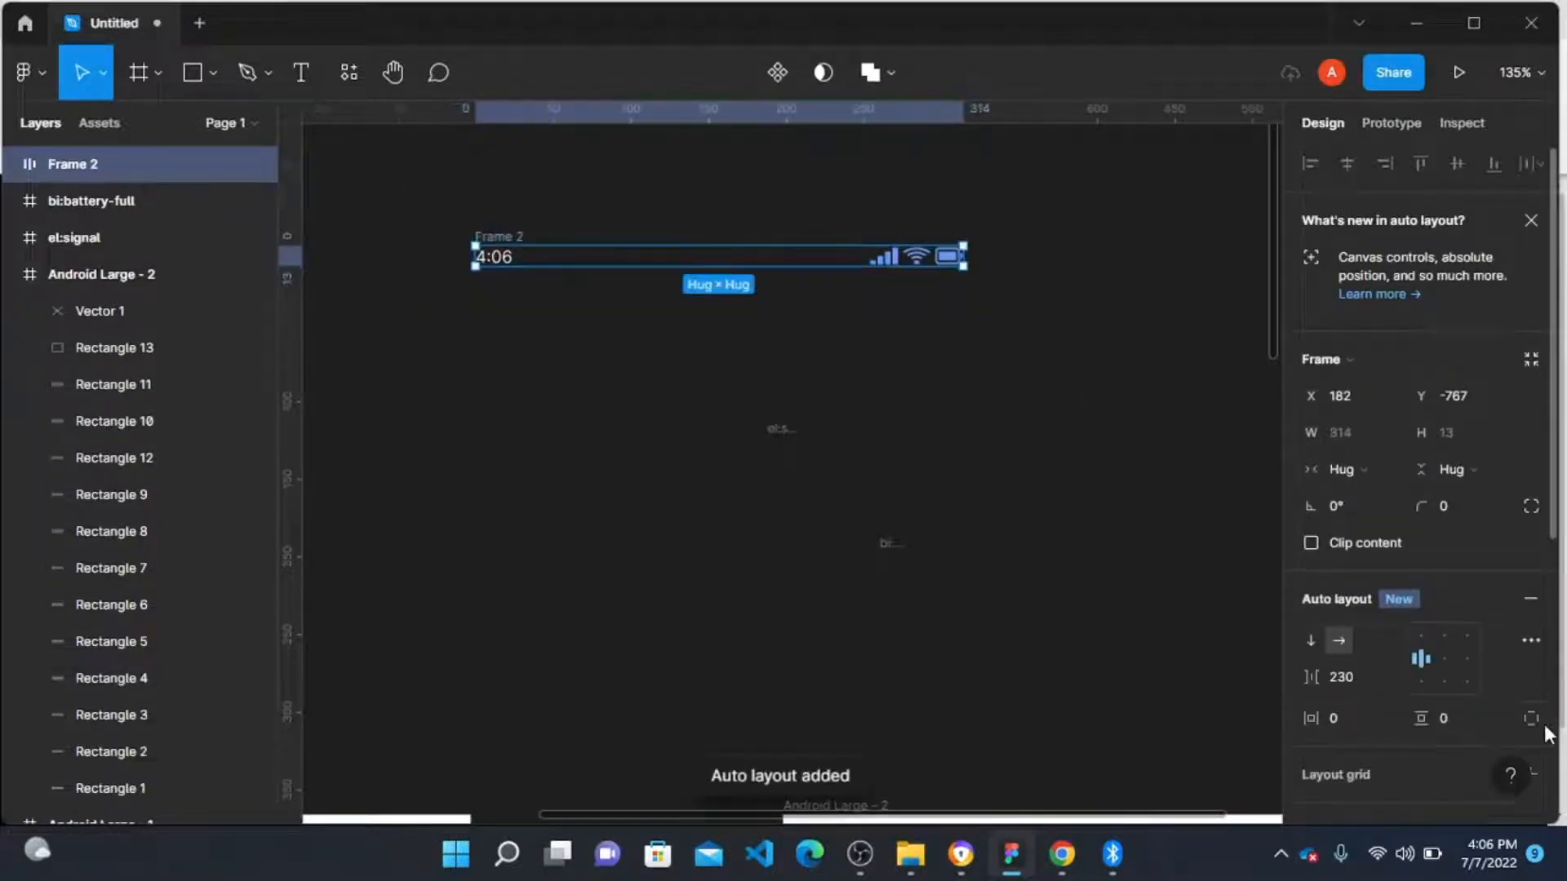
pyautogui.click(1532, 643)
pyautogui.click(1227, 661)
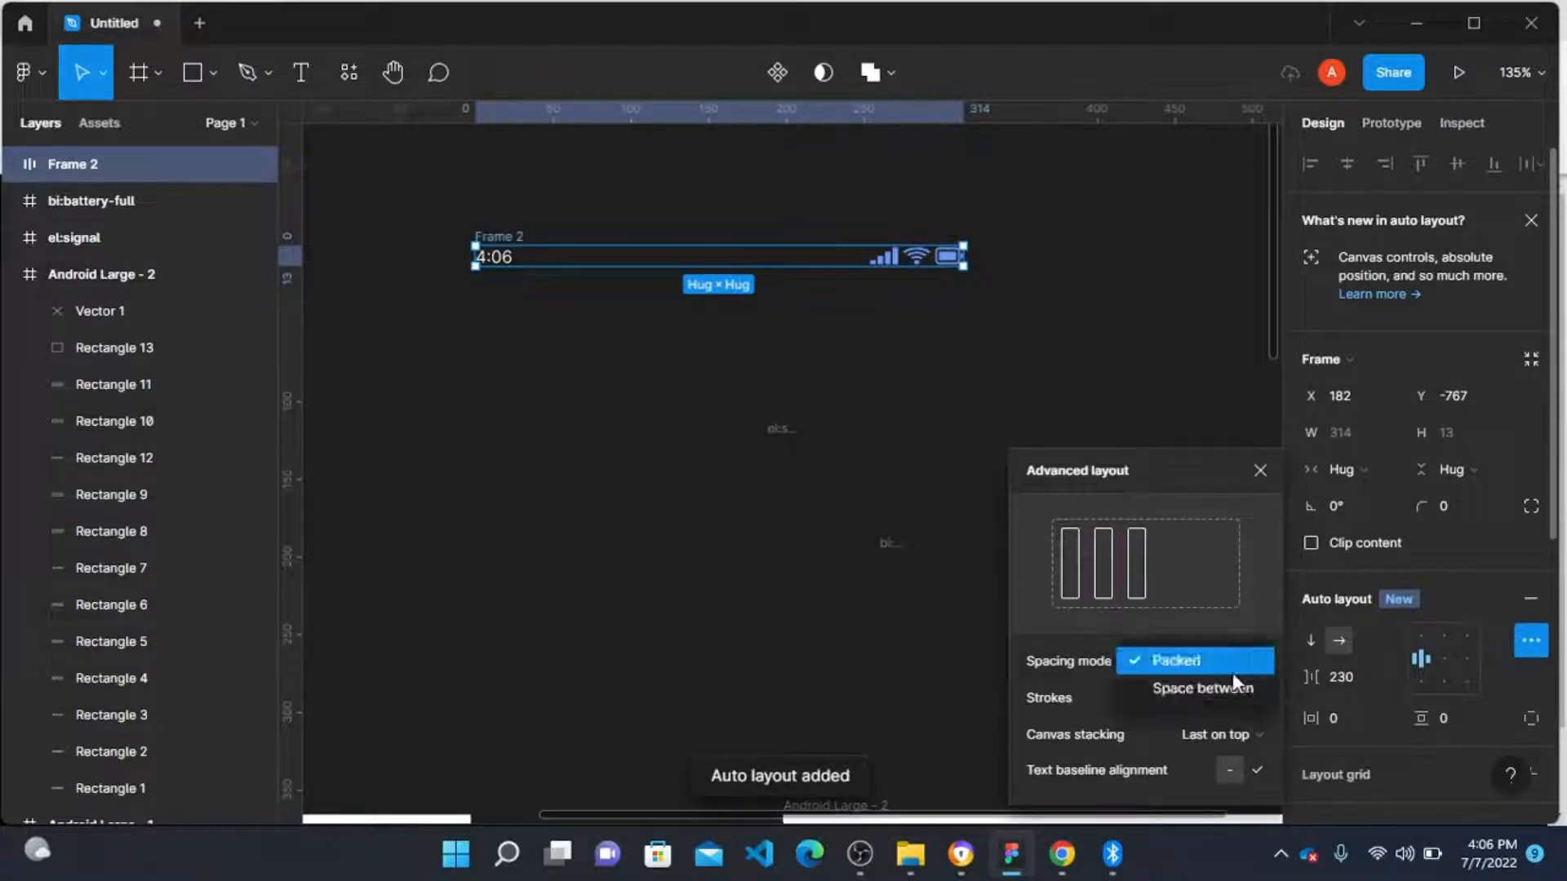
pyautogui.click(1228, 690)
pyautogui.click(717, 577)
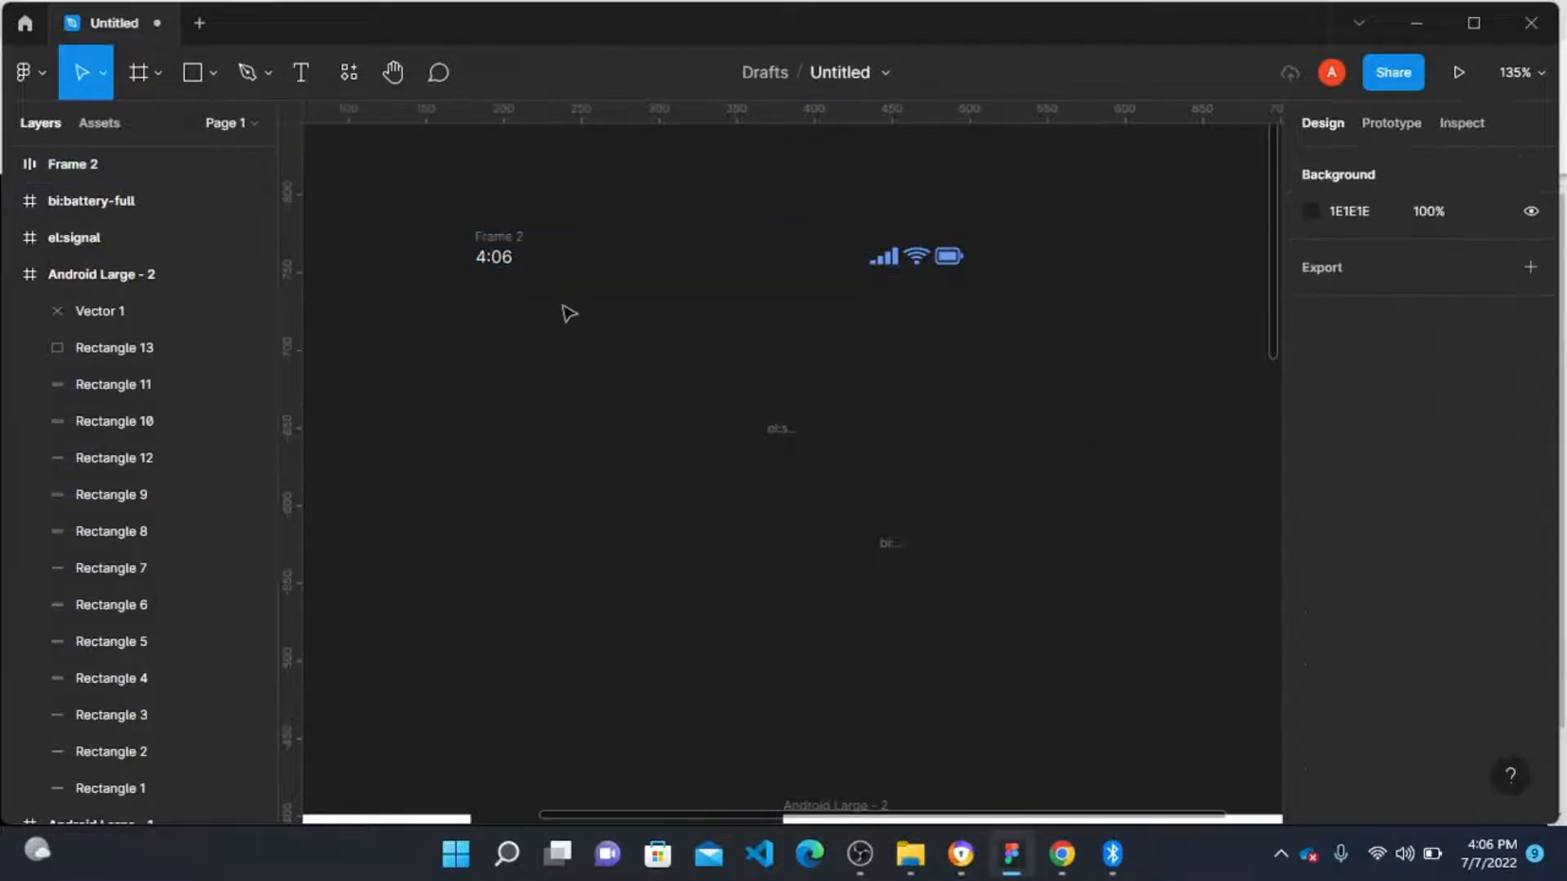
# Step: Move the status bar frame into the top of the Android Large - 2 frame at X 16, Y 21
pyautogui.moveTo(577, 251); pyautogui.dragTo(902, 457)
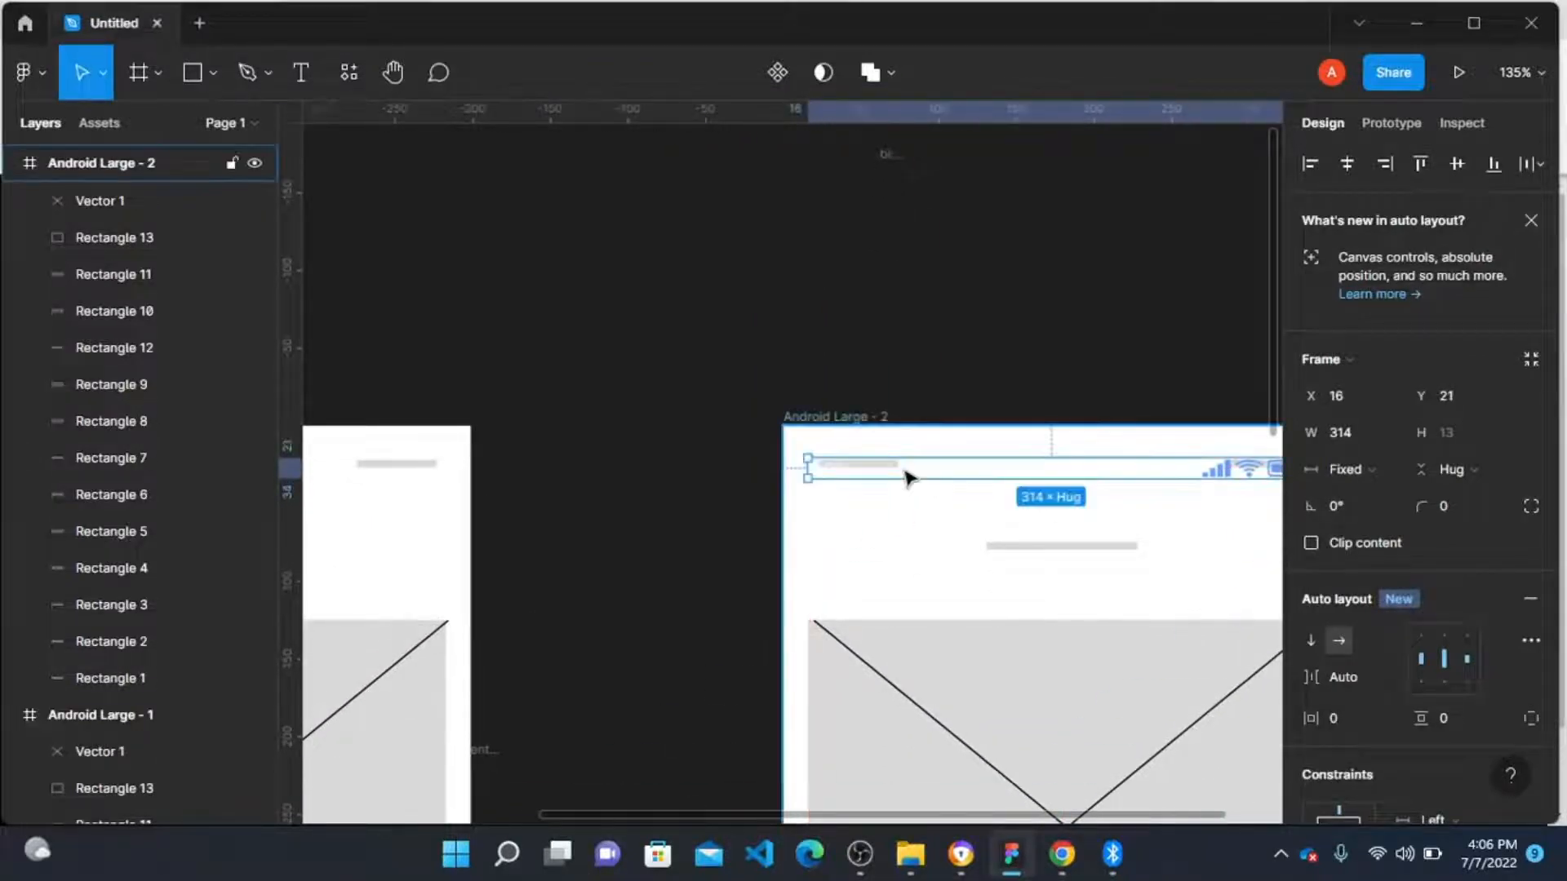
pyautogui.keyDown('ctrl'); pyautogui.scroll(3, 903, 473); pyautogui.keyUp('ctrl')
pyautogui.scroll(-1, 851, 471)
pyautogui.keyDown('ctrl'); pyautogui.scroll(-3, 851, 471); pyautogui.keyUp('ctrl')
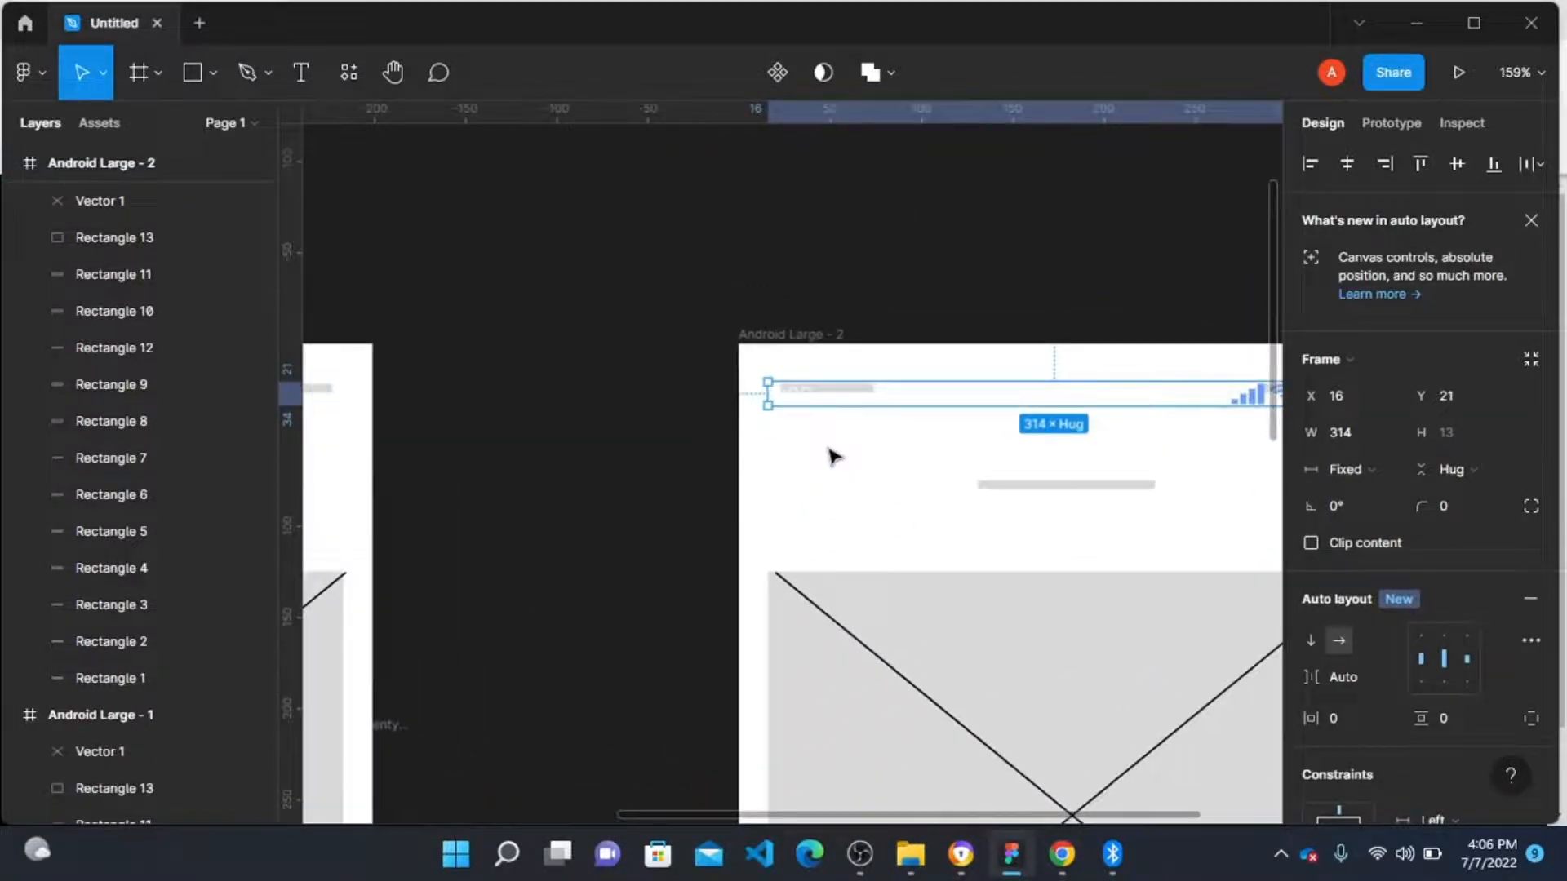
pyautogui.click(833, 455)
pyautogui.scroll(-1, 798, 438)
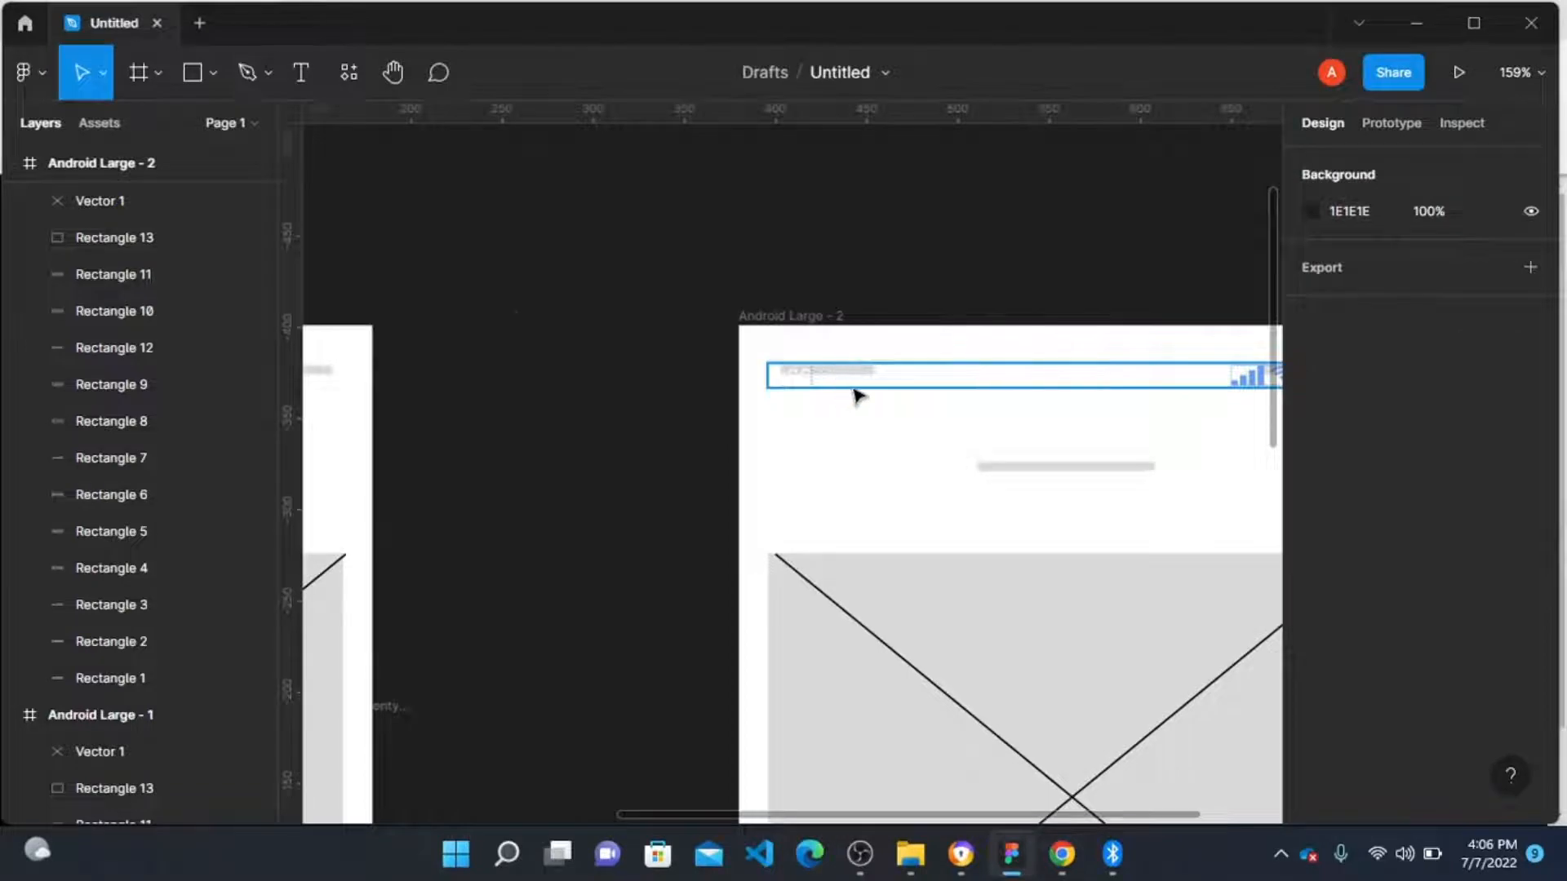
# Step: Widen the right placeholder bar in the status bar area to about 57 px
pyautogui.hscroll(3, 857, 395)
pyautogui.click(1130, 370)
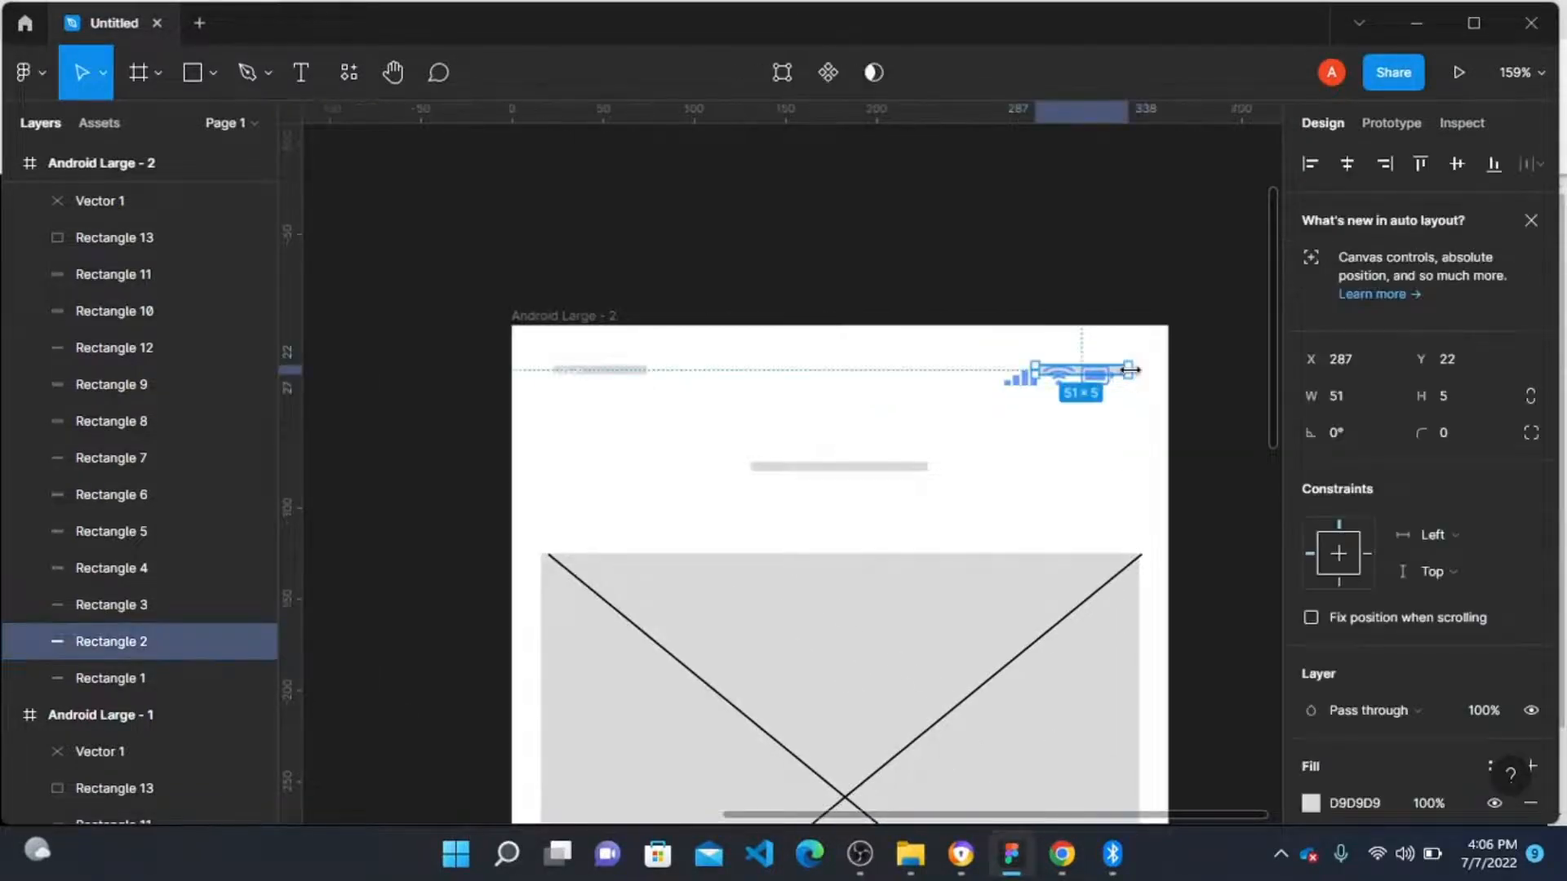
pyautogui.moveTo(1131, 370); pyautogui.dragTo(1136, 370)
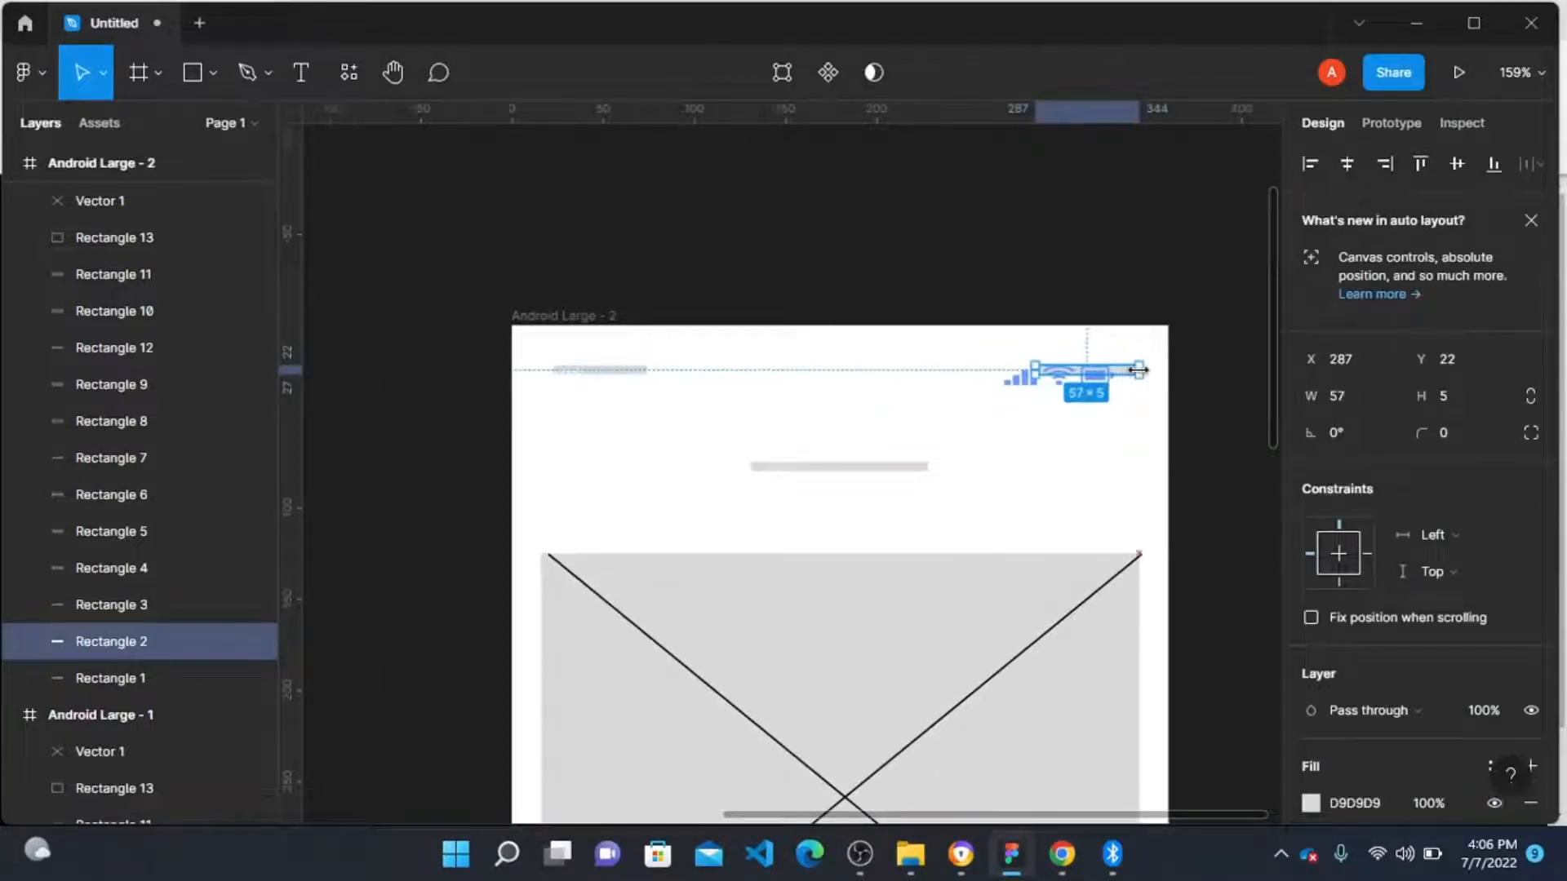
pyautogui.click(1133, 423)
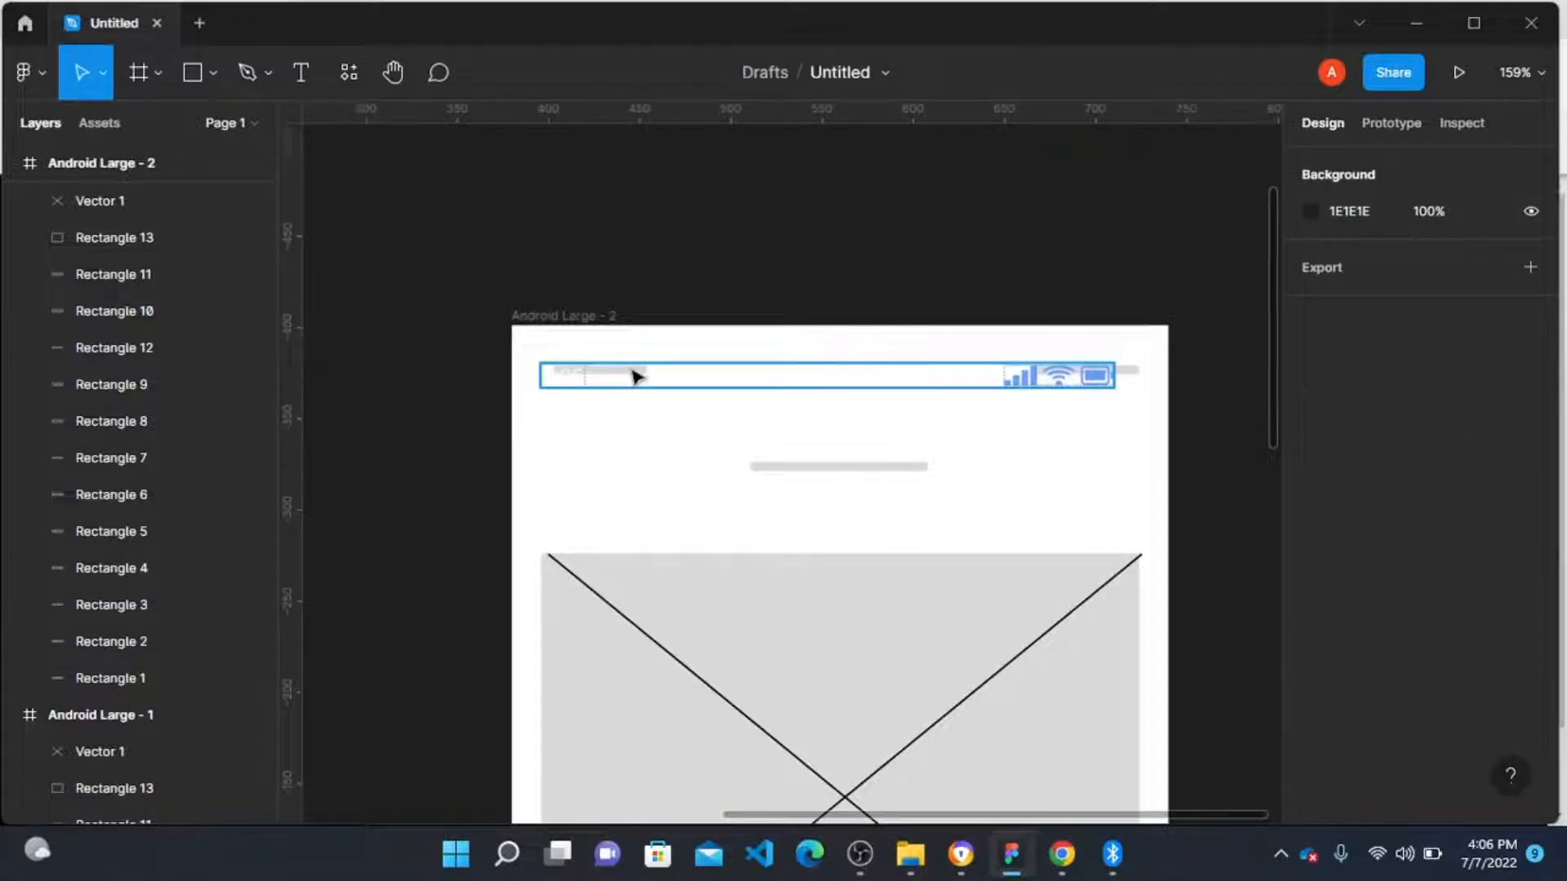
# Step: Send the status bar frame to the back and widen the left placeholder bar to about 58 px
pyautogui.rightClick(710, 389)
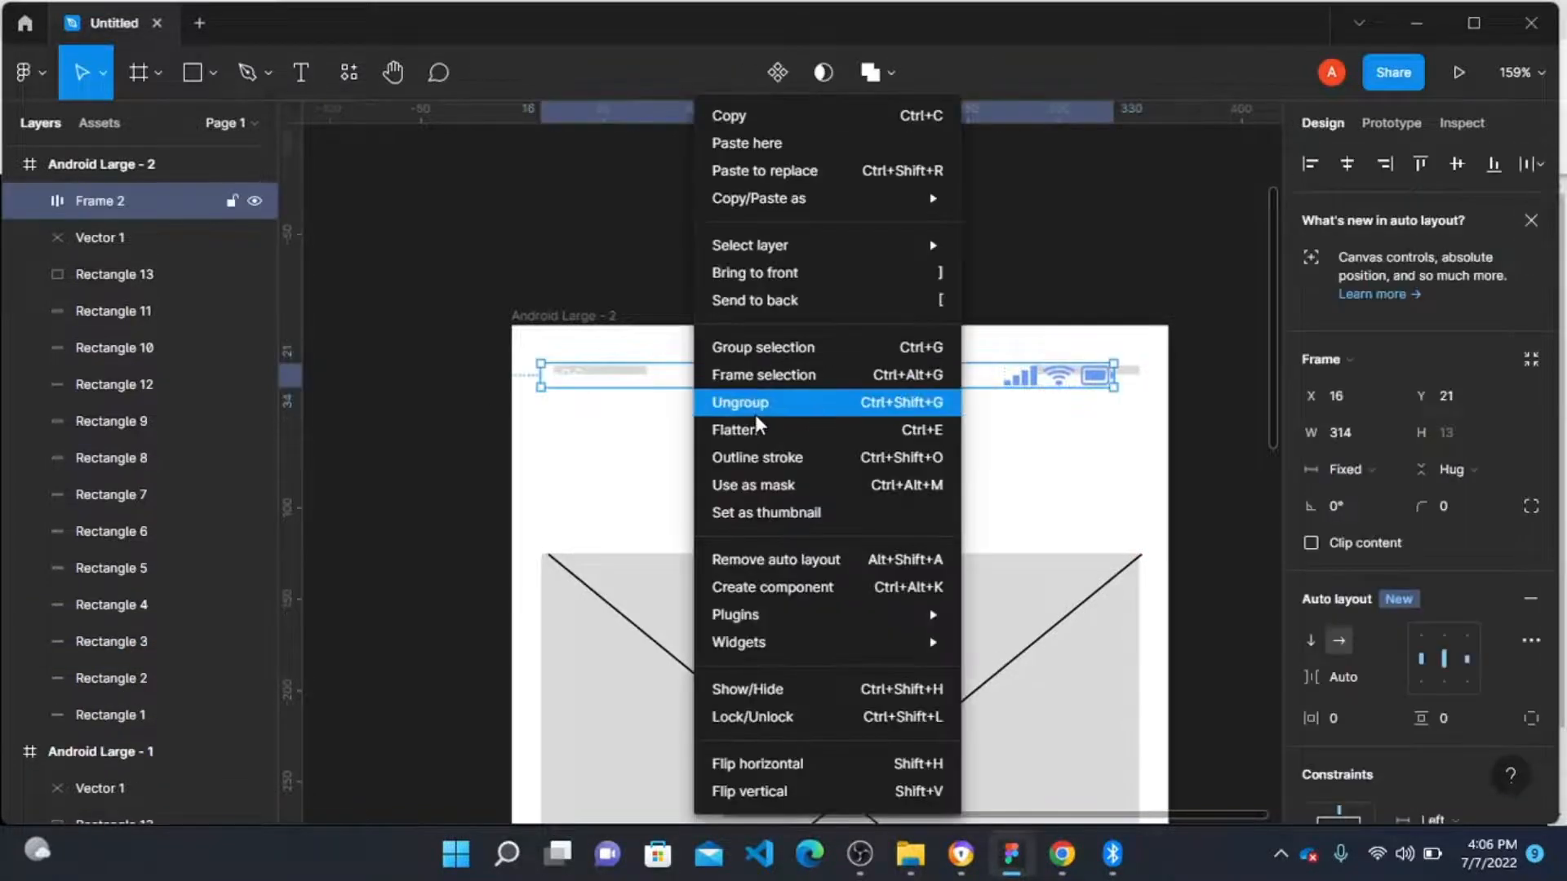
pyautogui.click(782, 304)
pyautogui.click(563, 371)
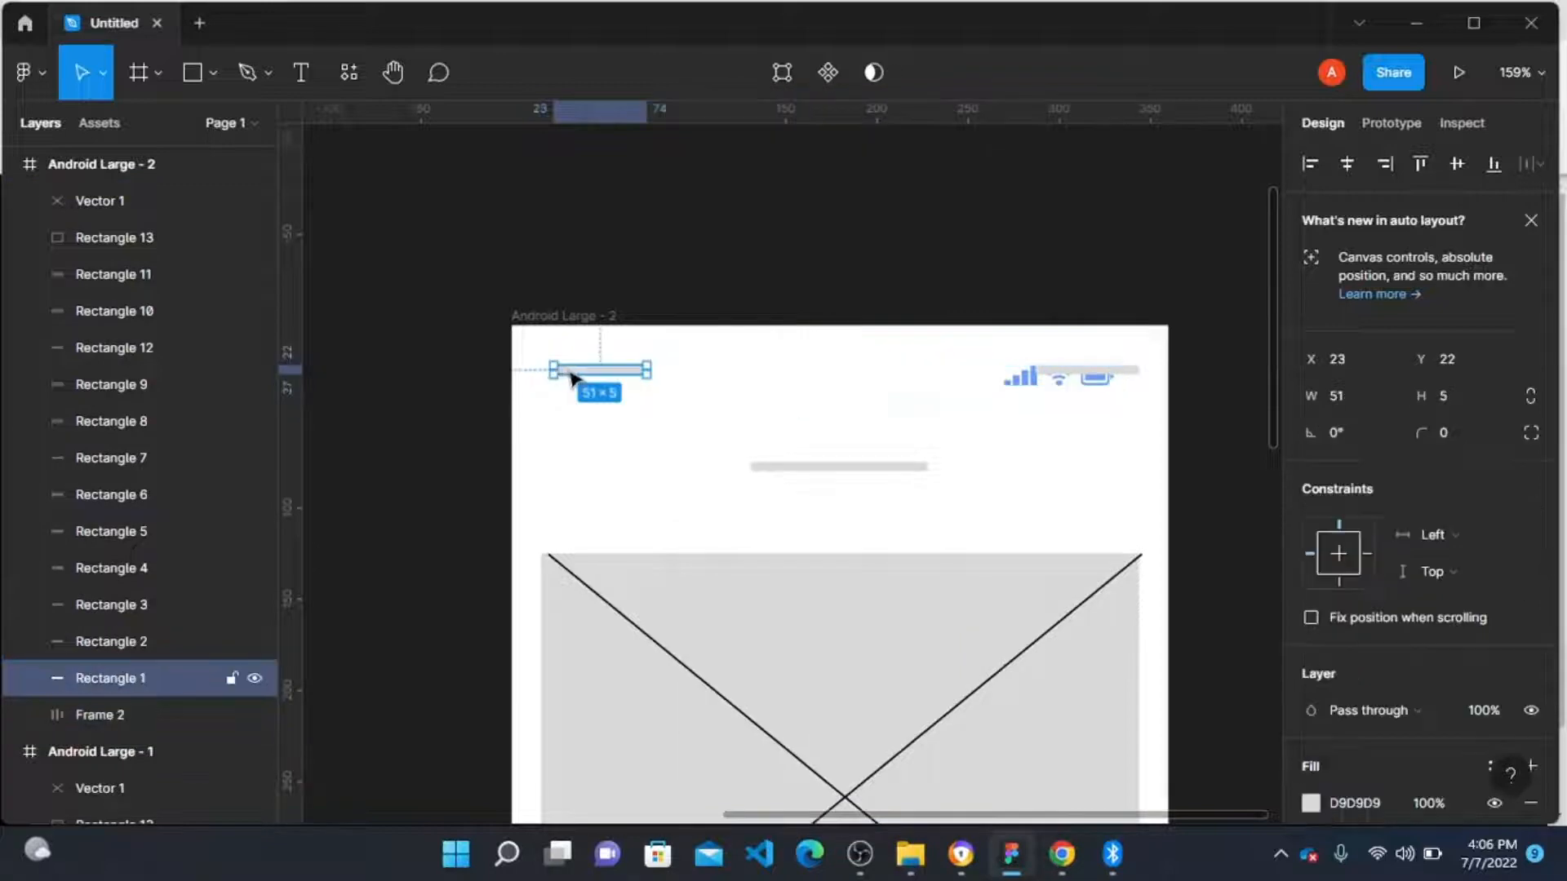
pyautogui.moveTo(556, 371); pyautogui.dragTo(541, 372)
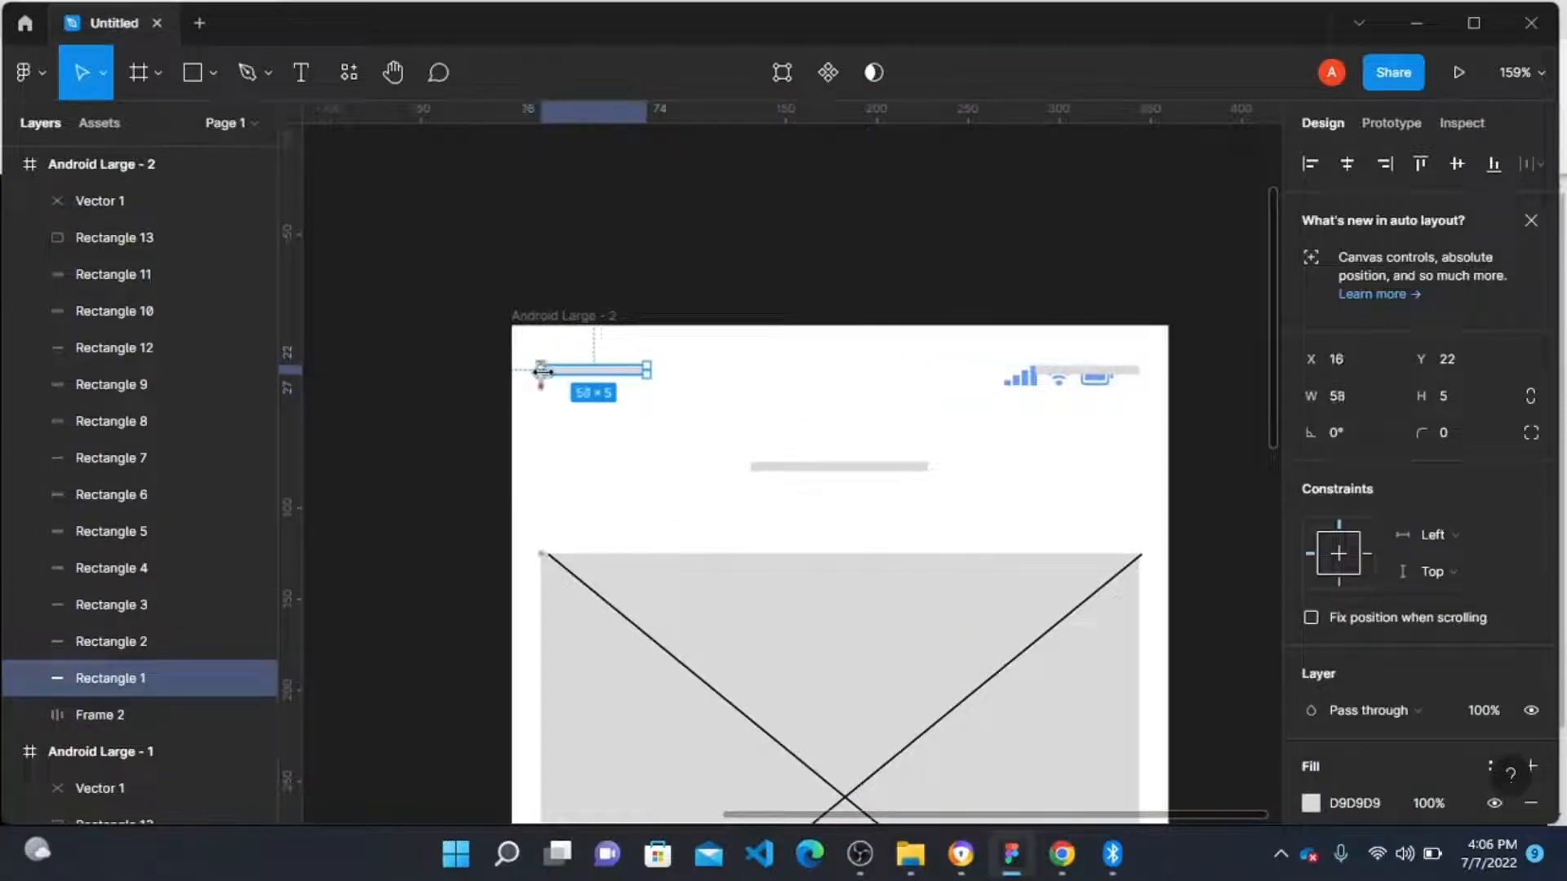
pyautogui.click(577, 451)
# Step: Nudge the status bar frame up to Y 19
pyautogui.click(679, 385)
pyautogui.scroll(3, 575, 390)
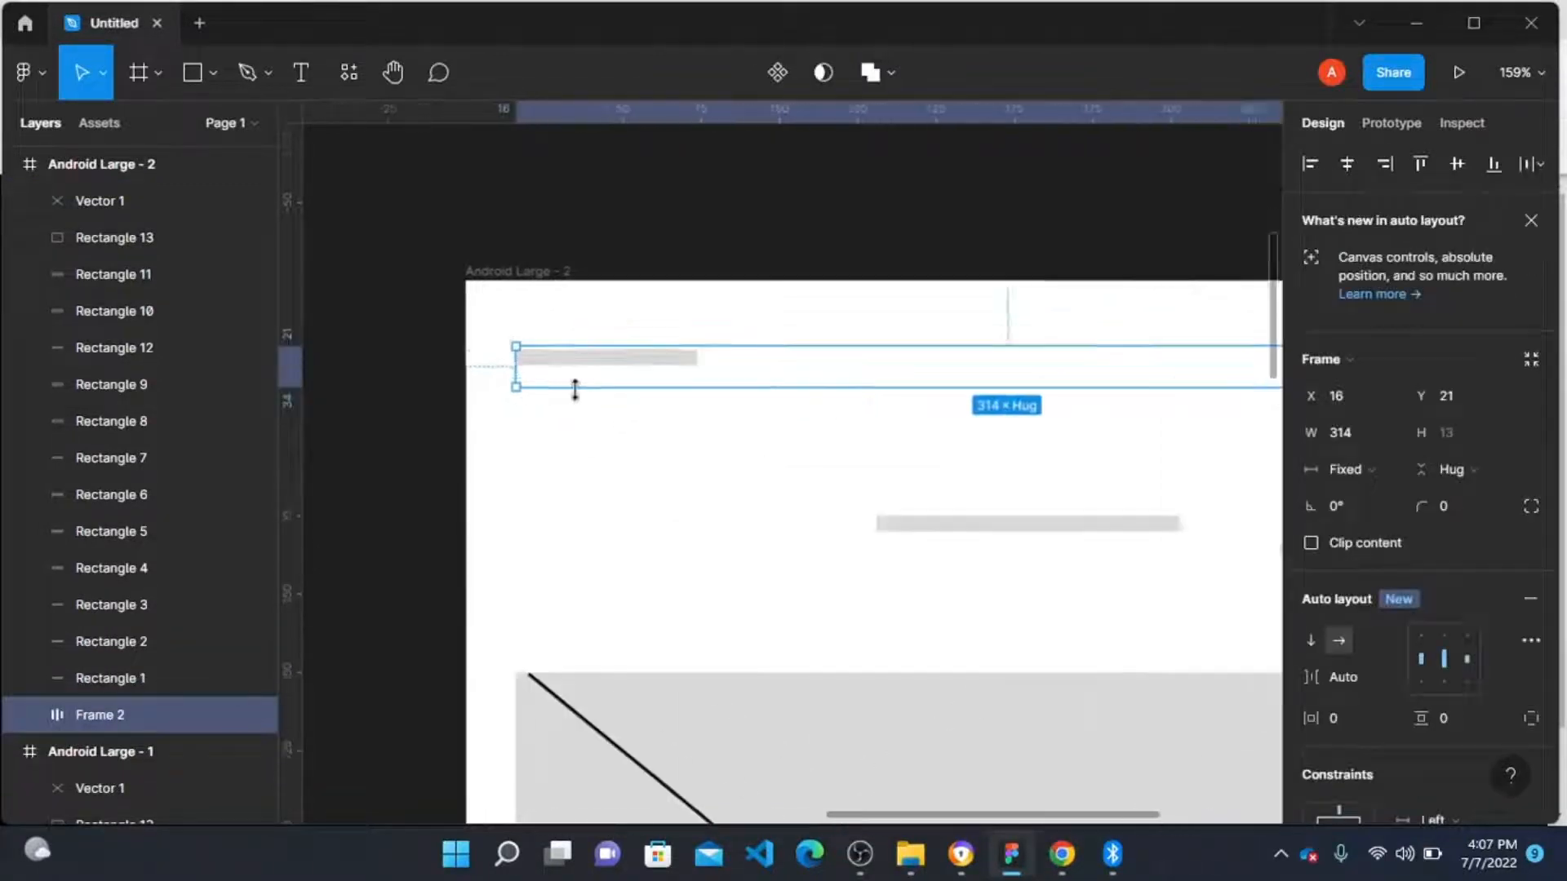
pyautogui.scroll(2, 575, 390)
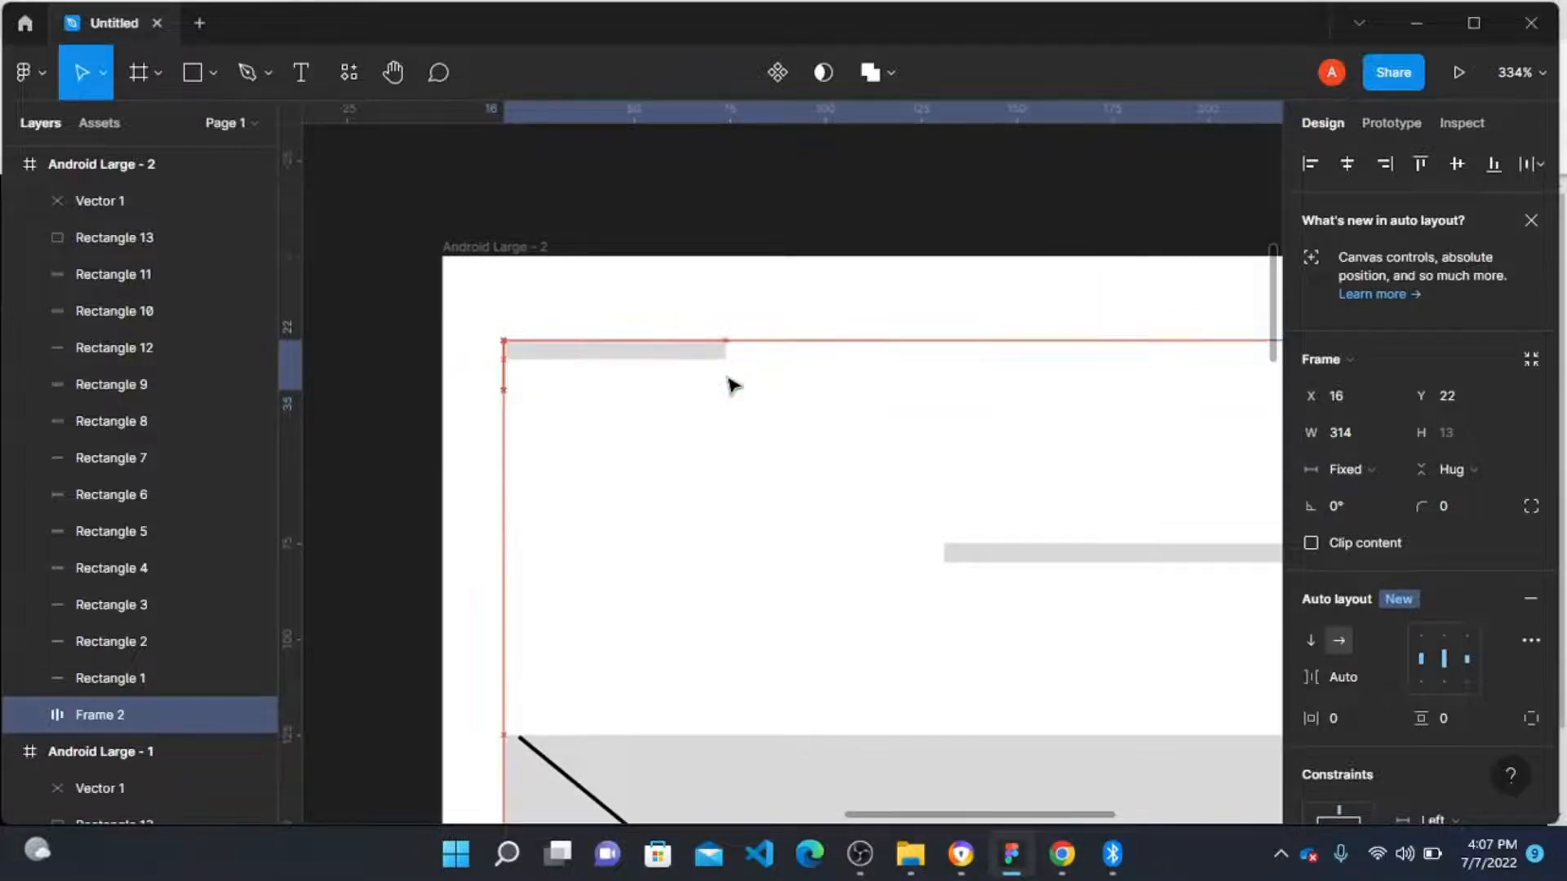
pyautogui.scroll(-3, 723, 378)
pyautogui.hscroll(3, 704, 371)
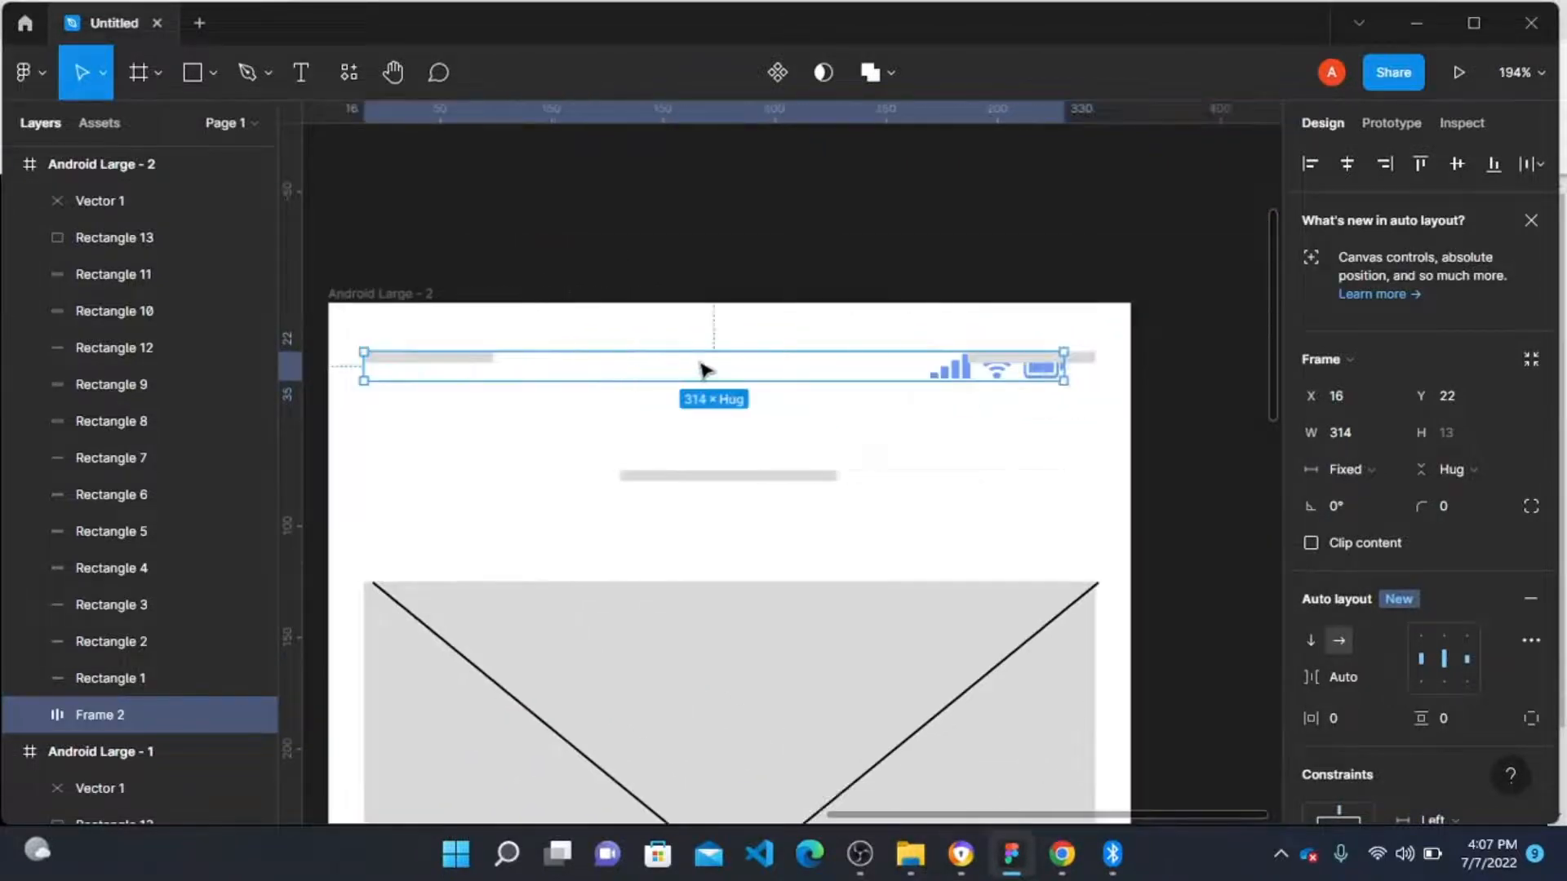
pyautogui.press('Up')
pyautogui.press('Up')
pyautogui.press('Up')
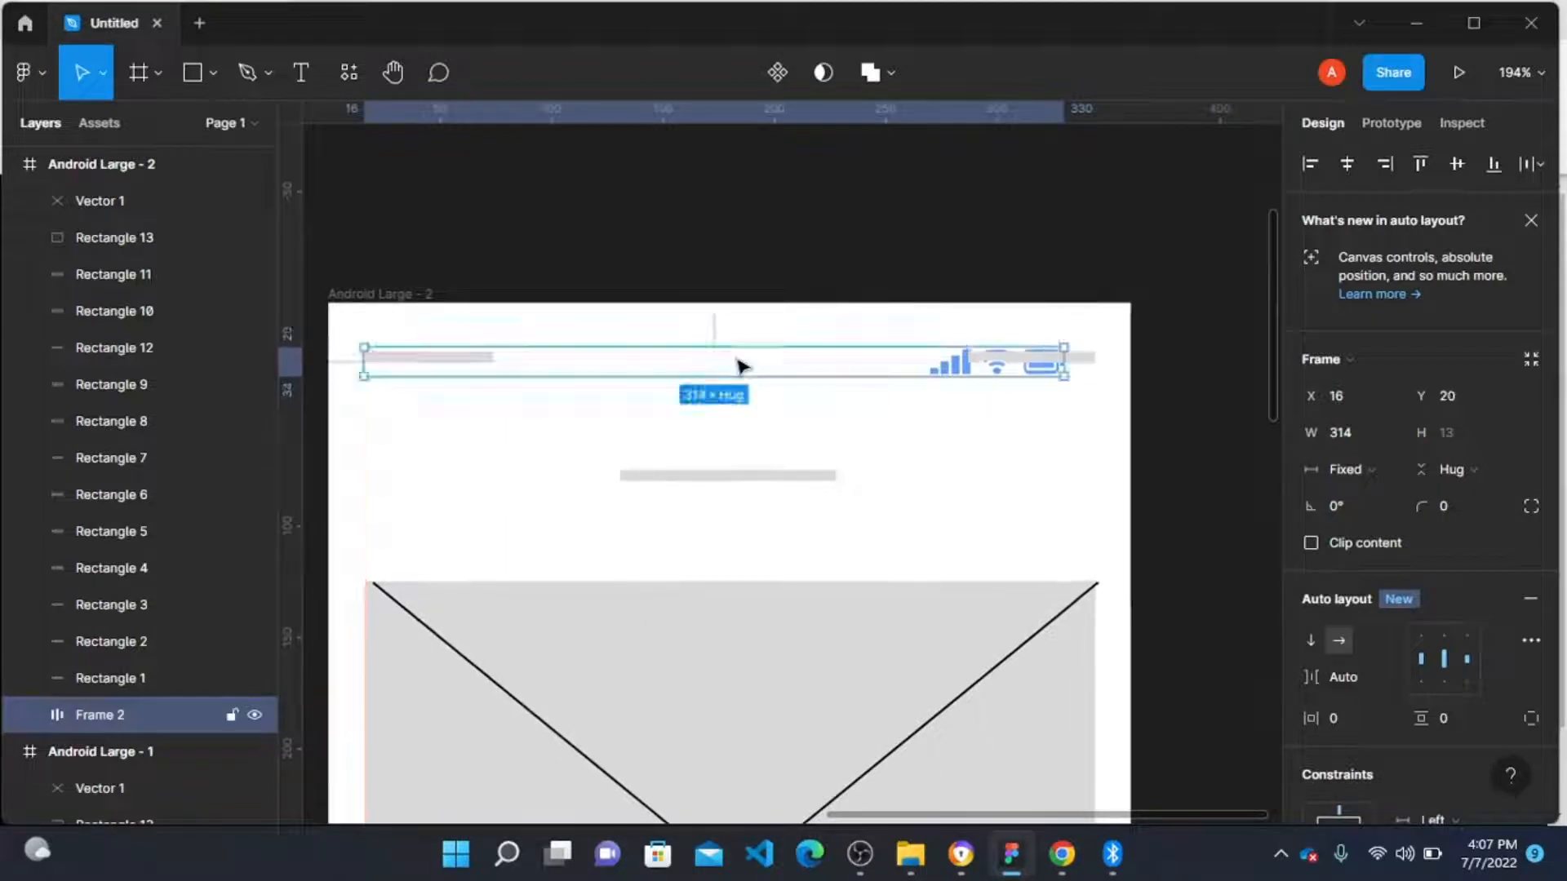
# Step: Delete the two grey placeholder bars behind the status bar
pyautogui.doubleClick(465, 359)
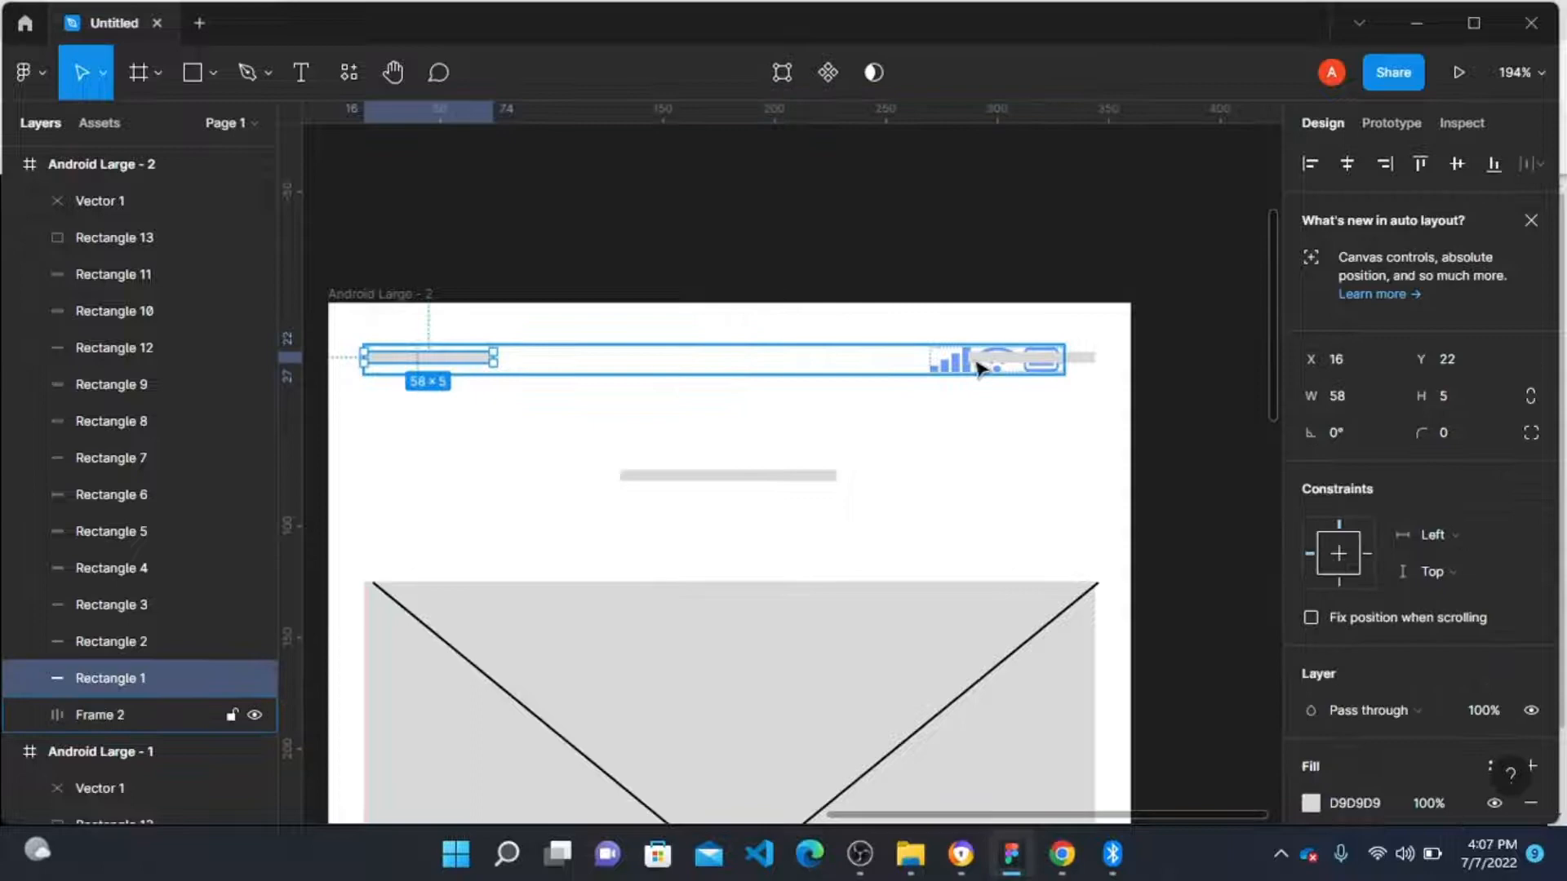
pyautogui.keyDown('shift'); pyautogui.click(1079, 362); pyautogui.keyUp('shift')
pyautogui.press('Delete')
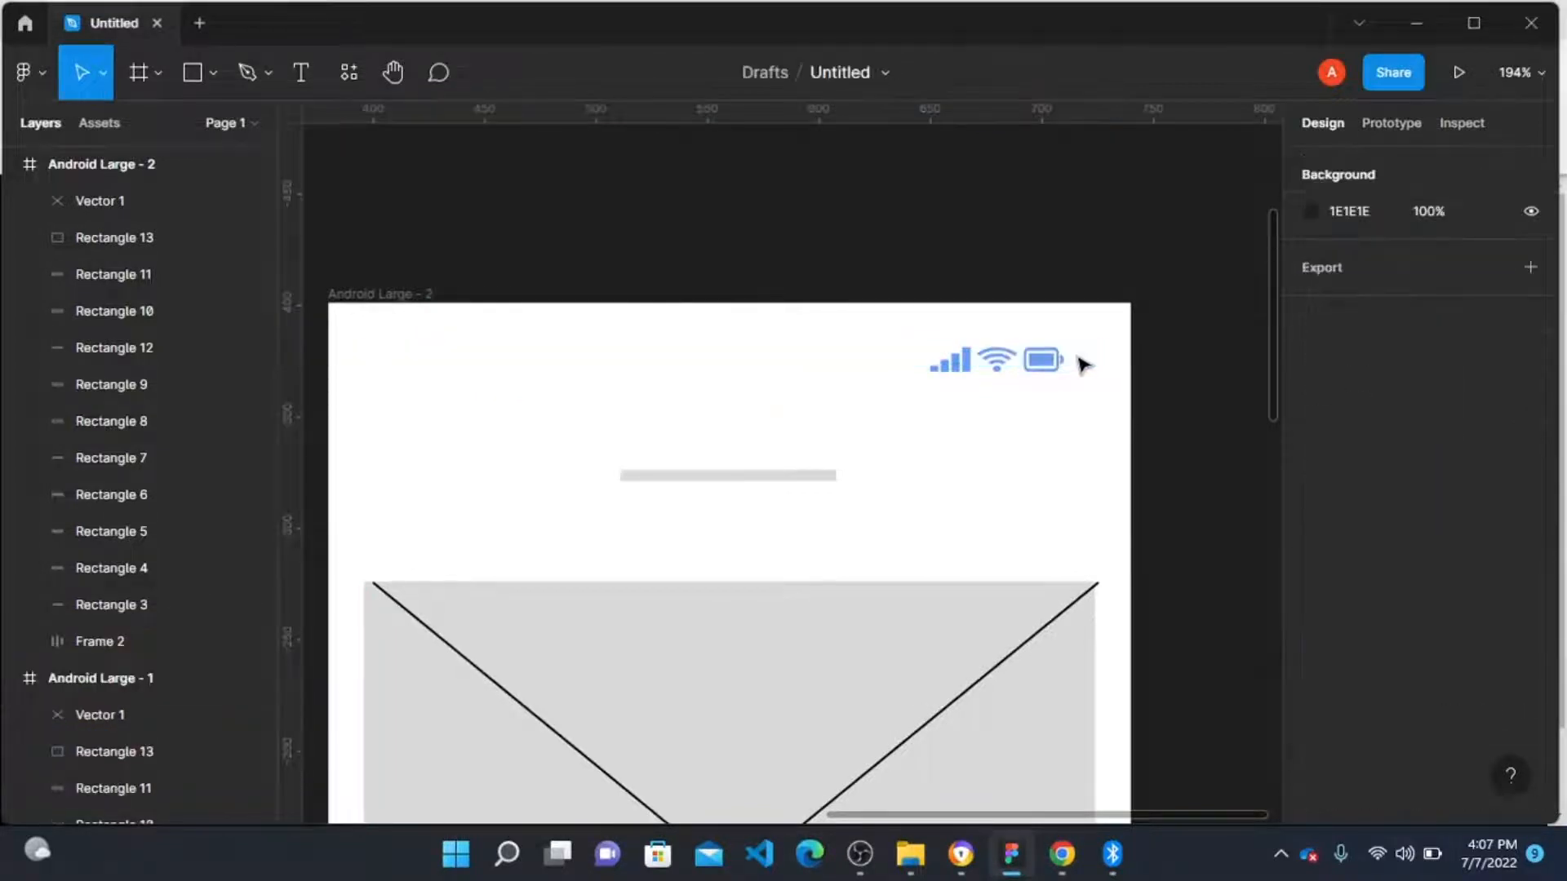
# Step: Recolour the status bar's blue icons to white FFFFFF
pyautogui.scroll(-1, 1014, 366)
pyautogui.scroll(-1, 1014, 369)
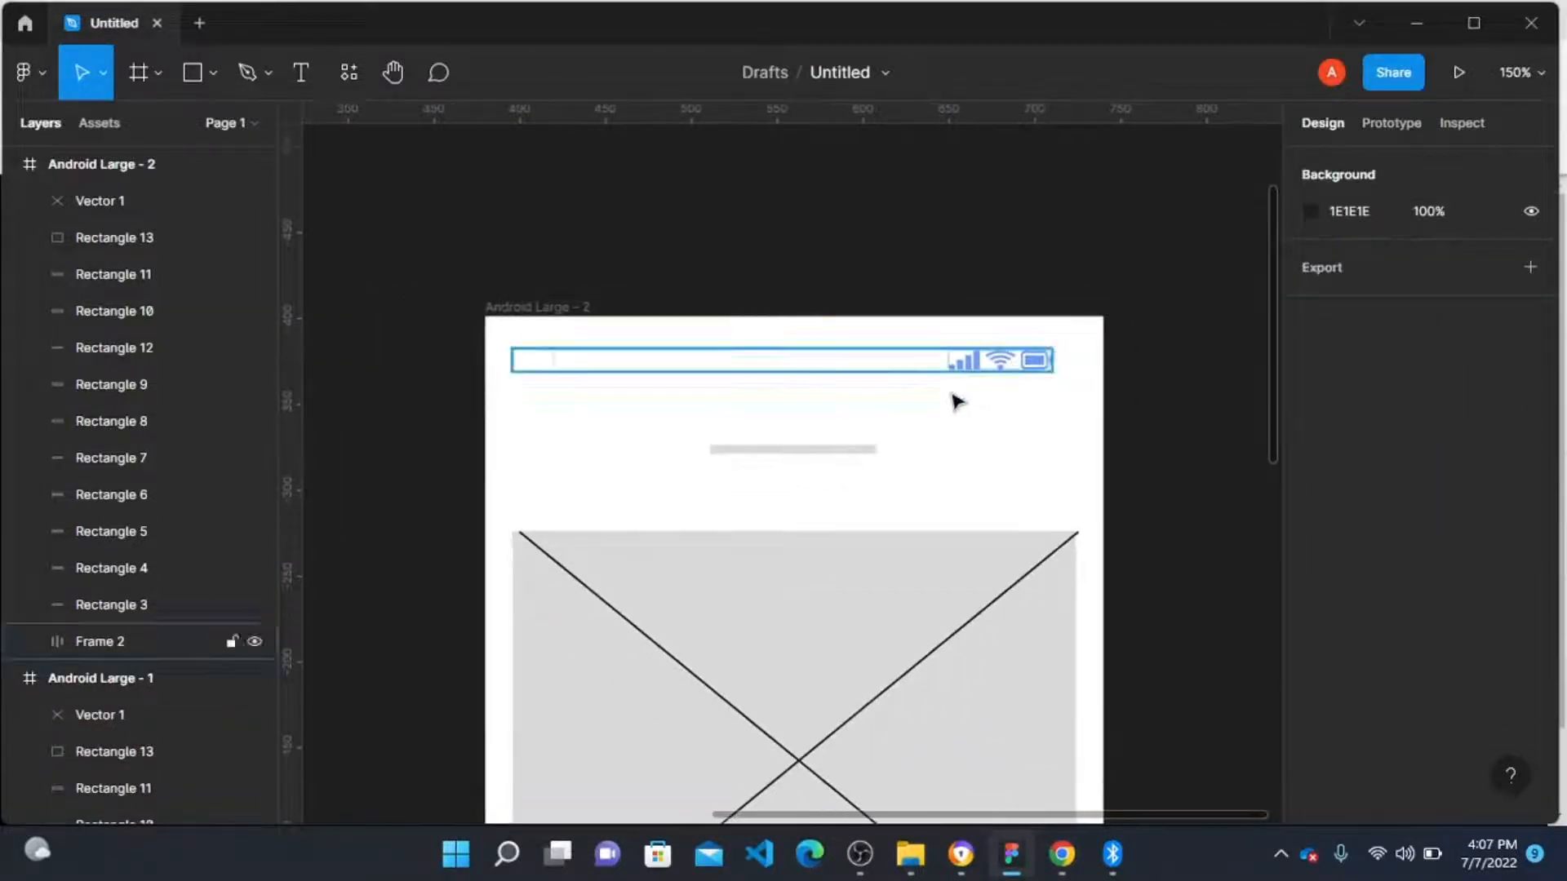
pyautogui.click(654, 369)
pyautogui.scroll(-7, 1453, 565)
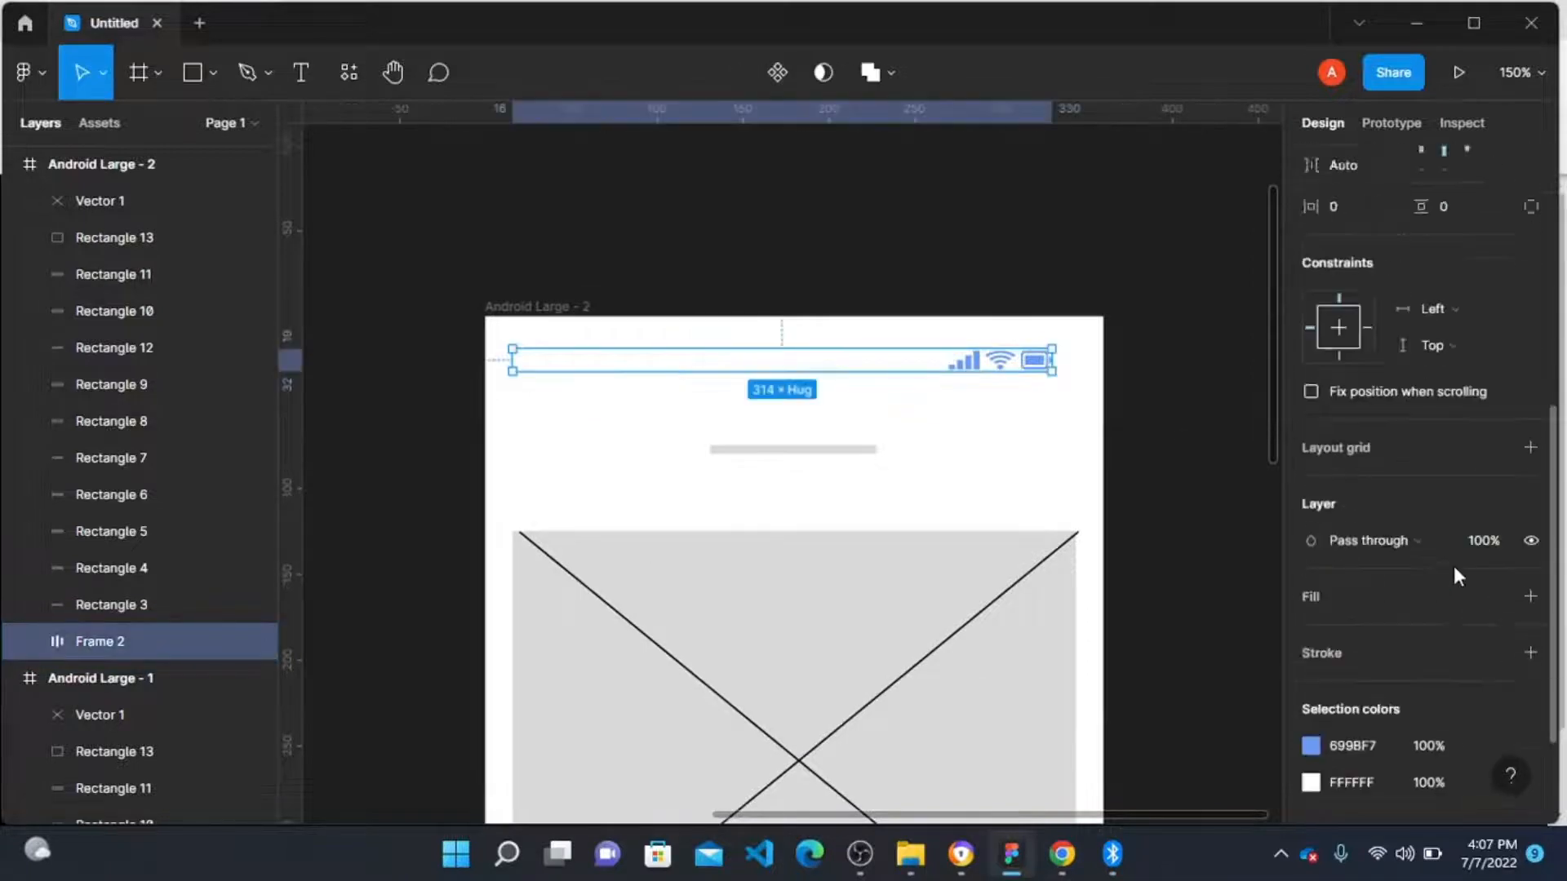
pyautogui.click(1310, 593)
pyautogui.moveTo(1252, 332); pyautogui.dragTo(903, 193)
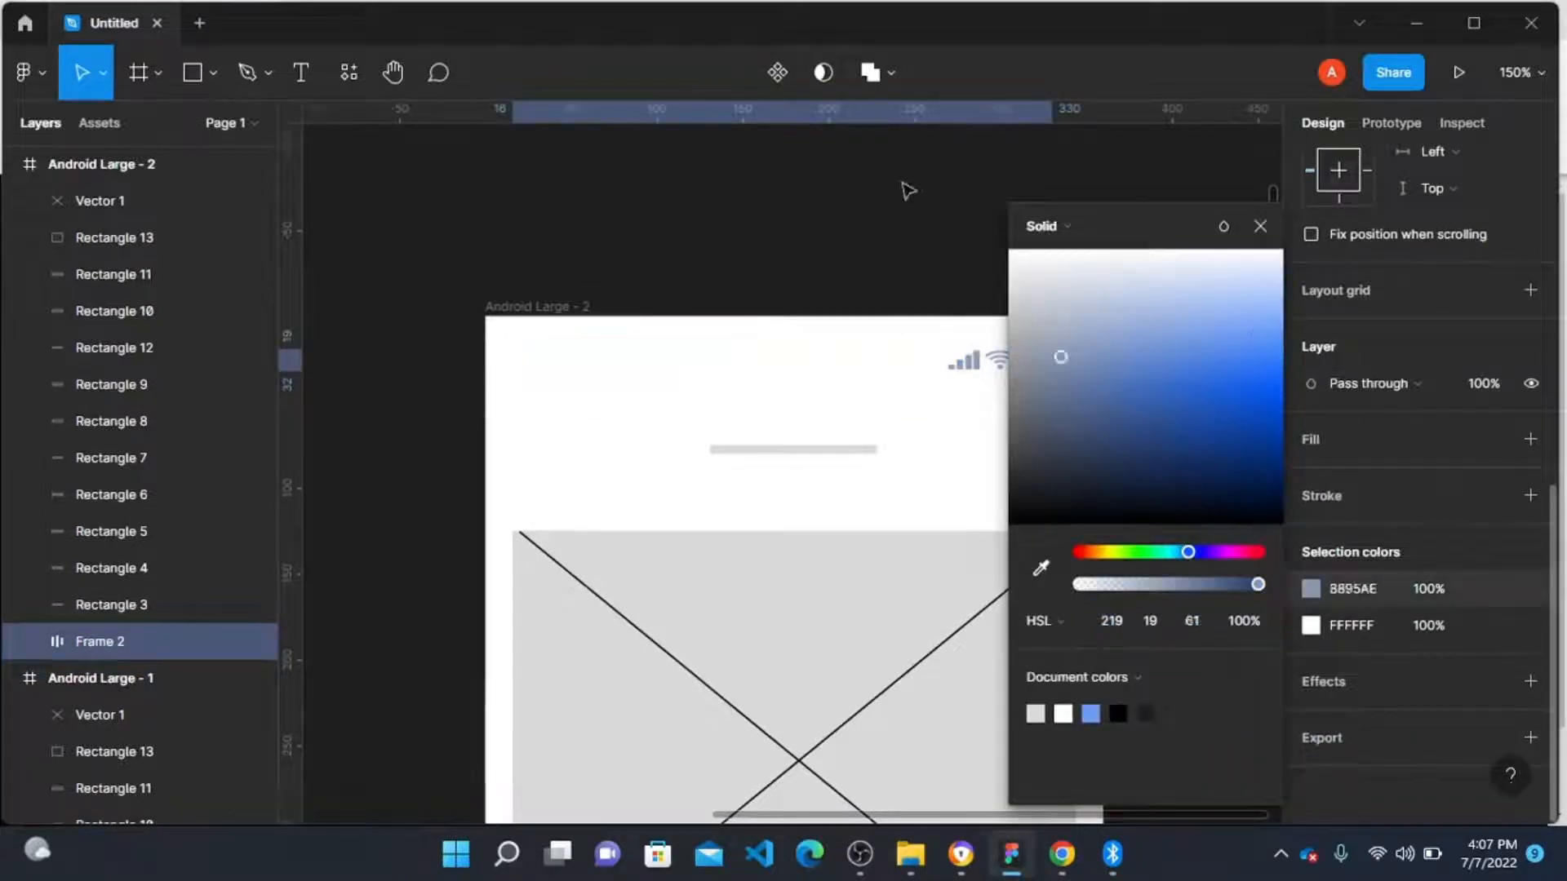
pyautogui.click(763, 269)
# Step: Set the status bar's shared selection colour to black 000000
pyautogui.click(645, 375)
pyautogui.scroll(-7, 1346, 455)
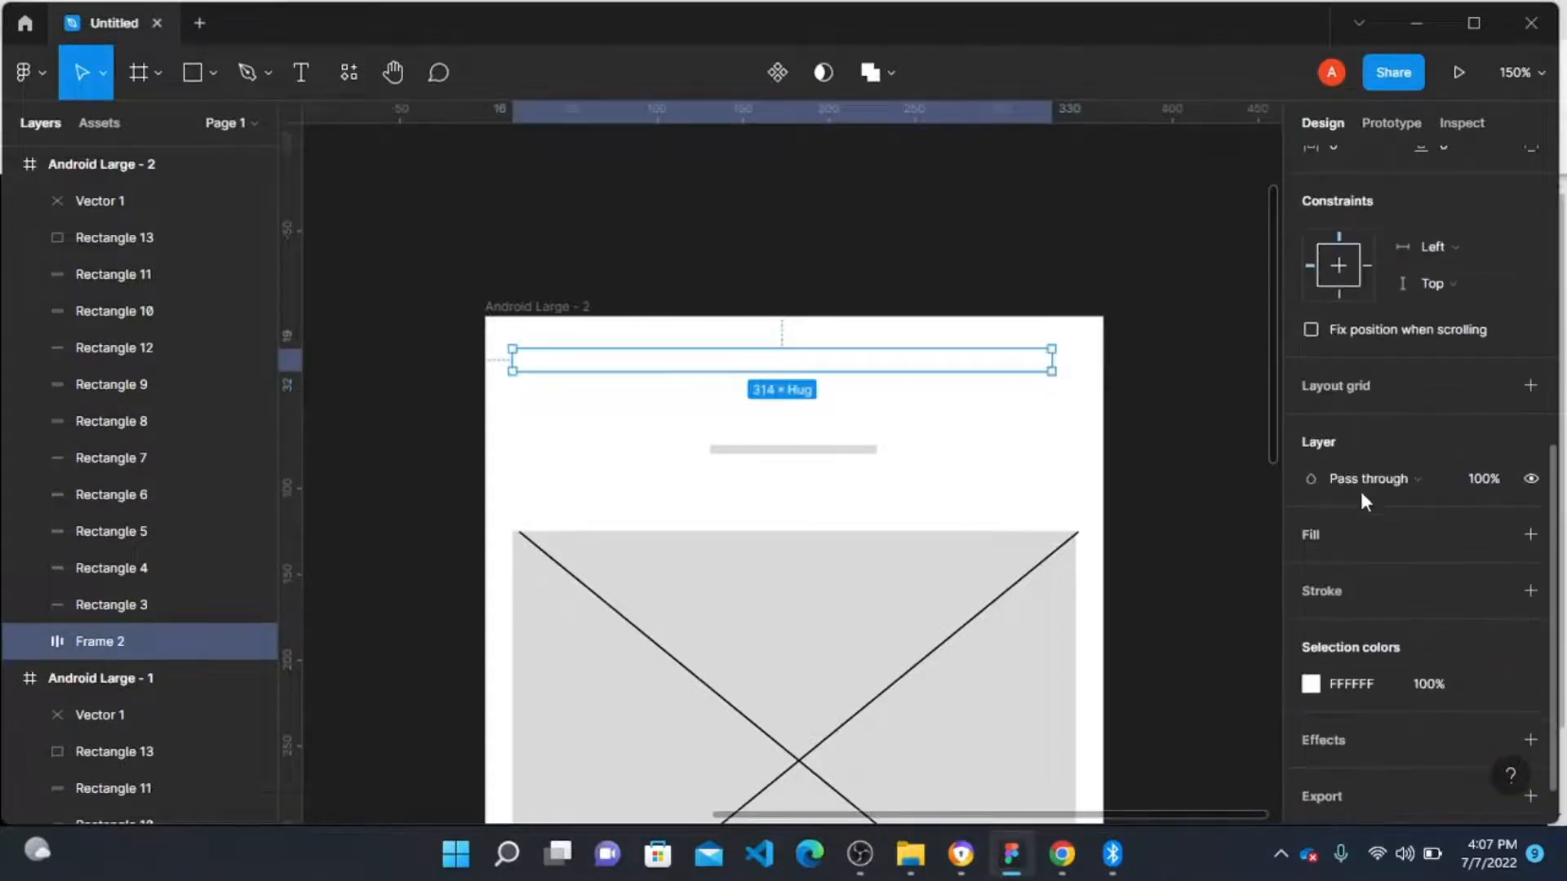
pyautogui.click(1311, 684)
pyautogui.moveTo(1140, 306); pyautogui.dragTo(983, 588)
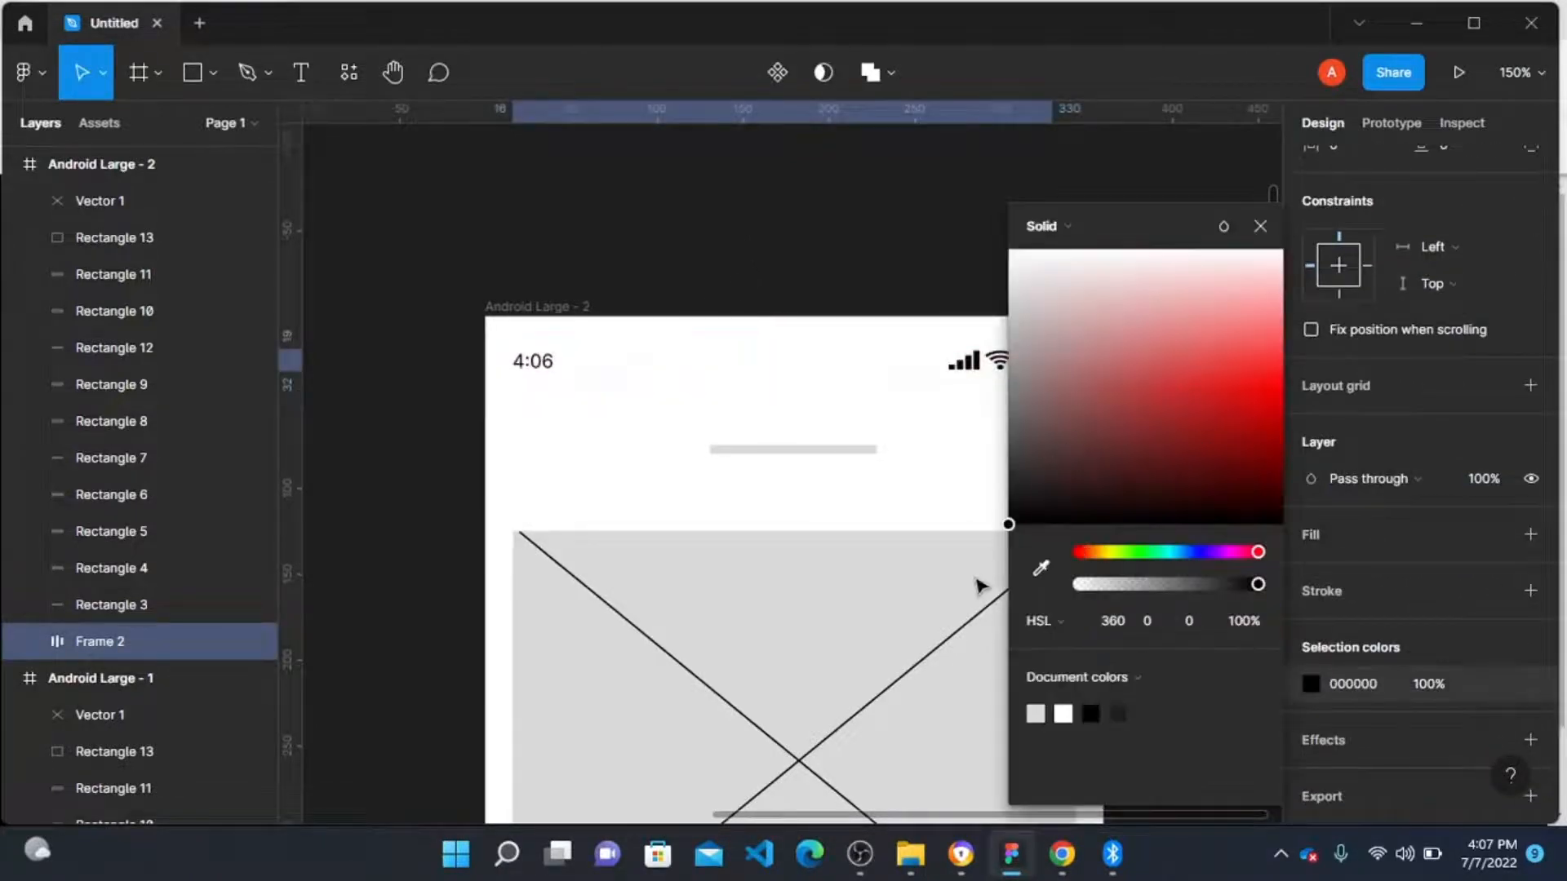
pyautogui.click(692, 260)
# Step: Add a text label reading Figmalore and place it over the grey placeholder bar below the status bar
pyautogui.scroll(-3, 718, 310)
pyautogui.scroll(3, 722, 323)
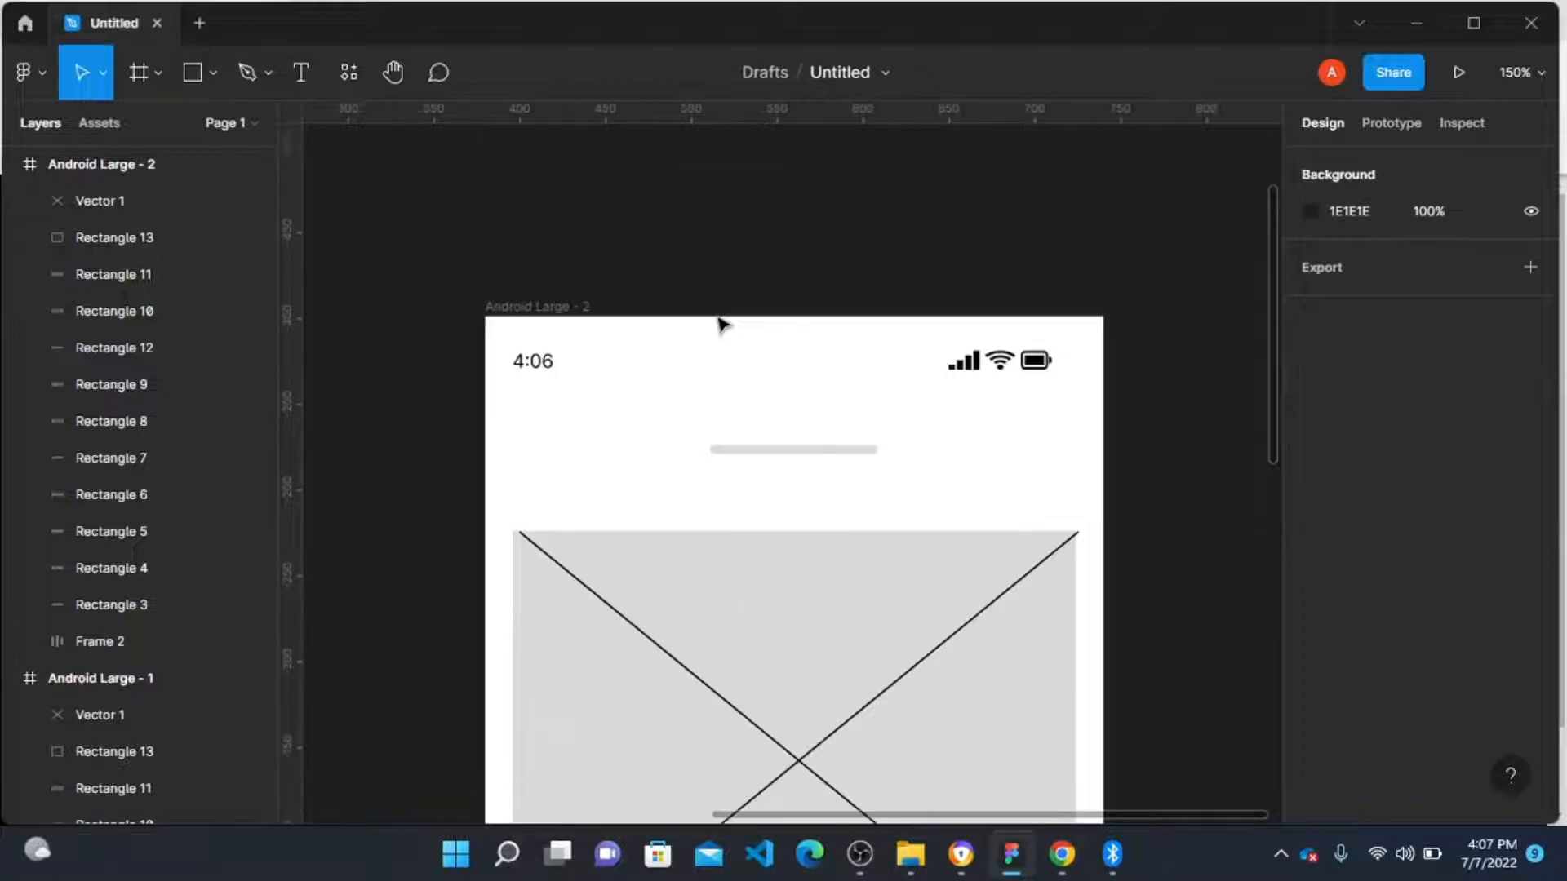
pyautogui.scroll(-2, 589, 516)
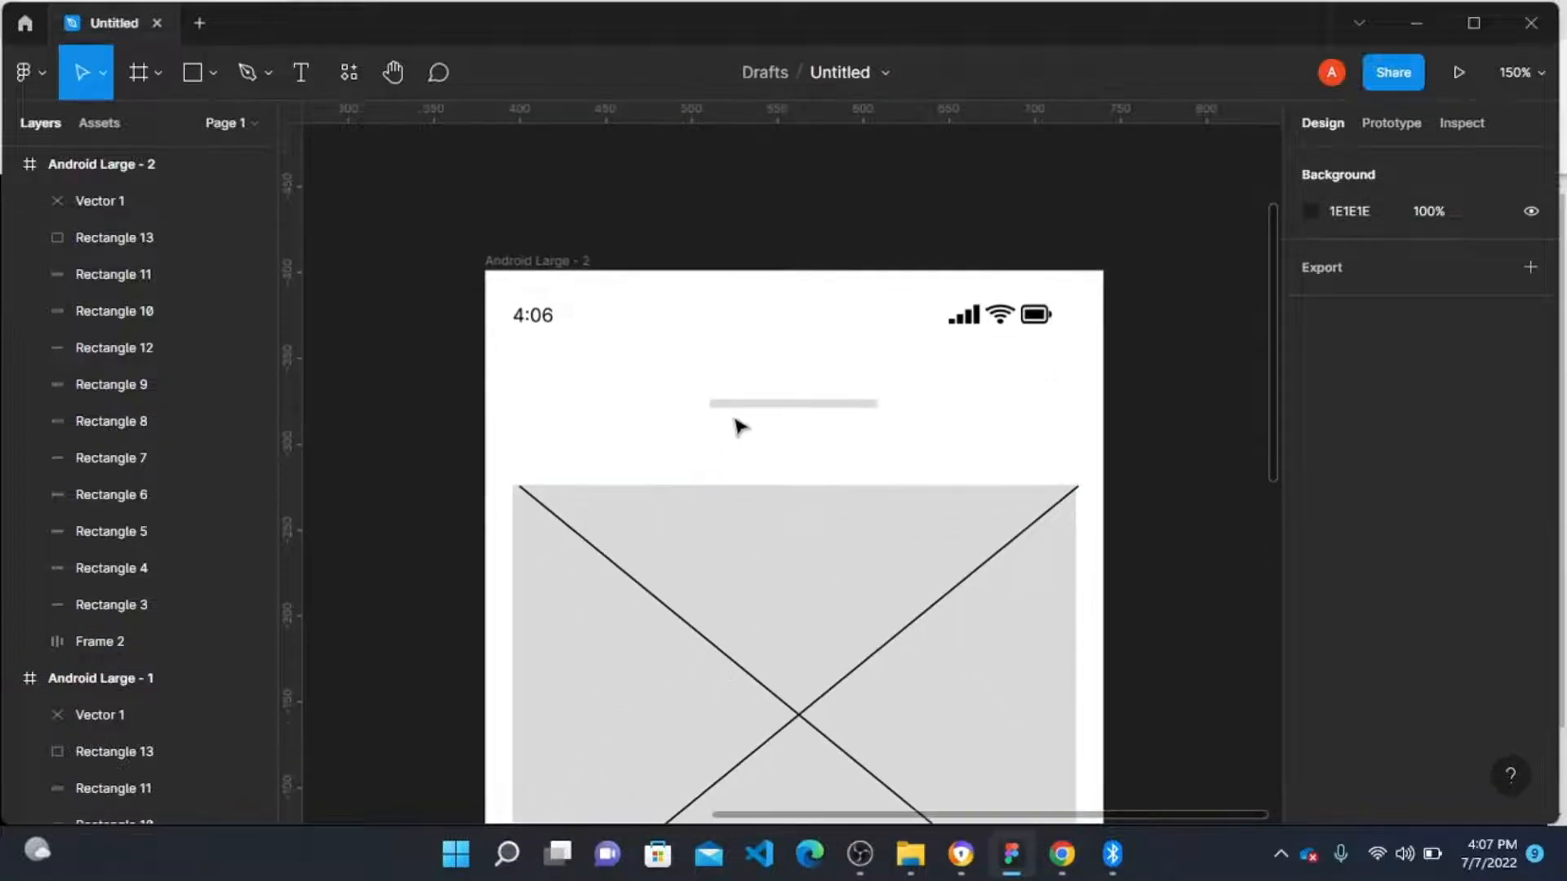
pyautogui.click(781, 406)
pyautogui.press('t')
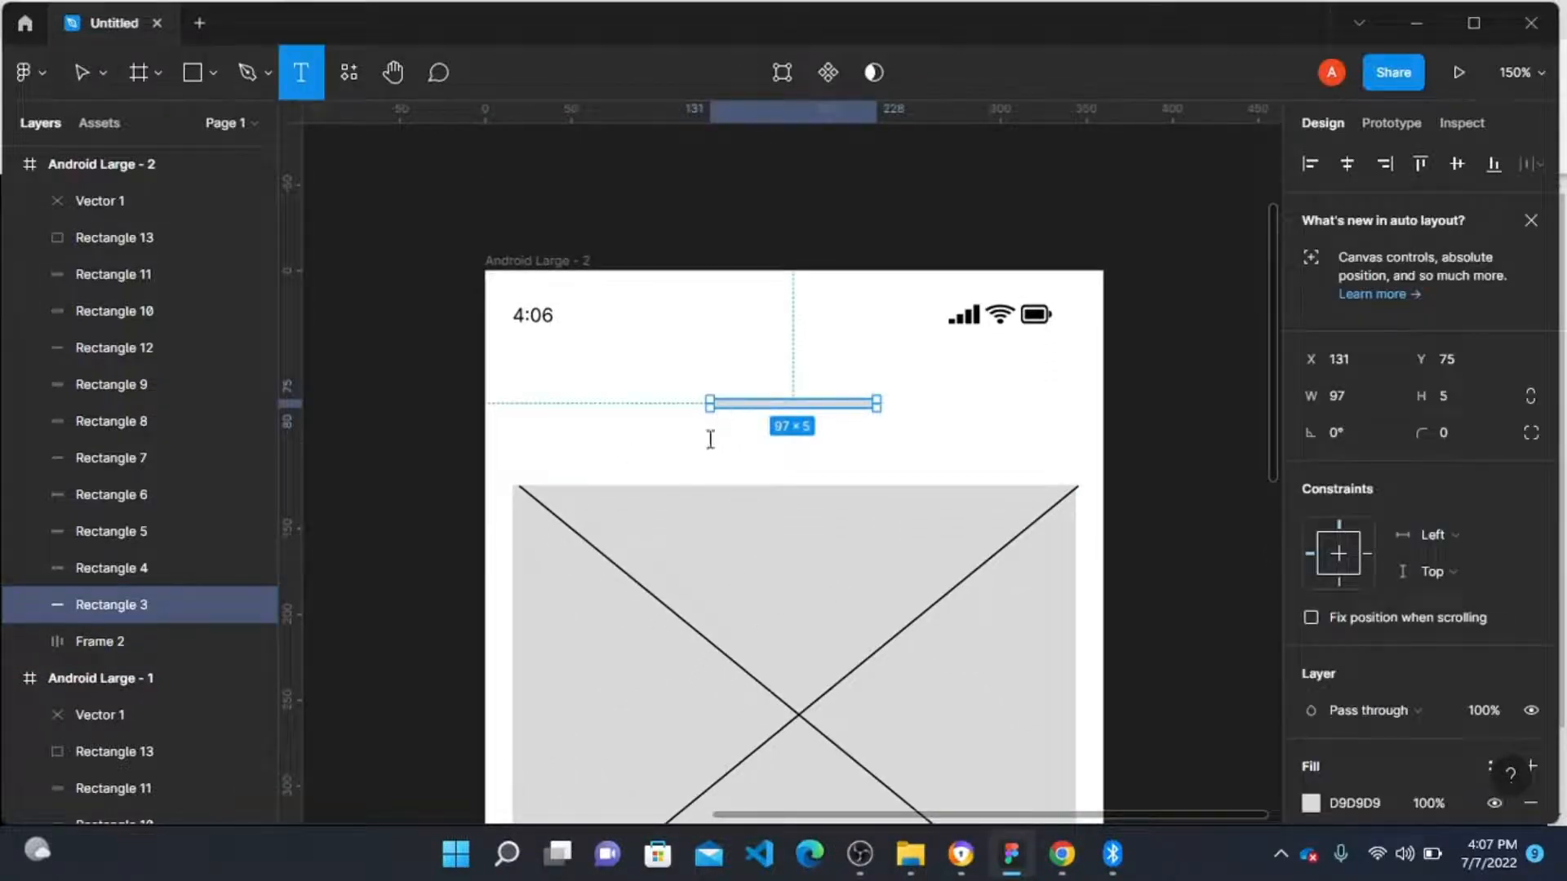
pyautogui.click(710, 439)
pyautogui.write('f')
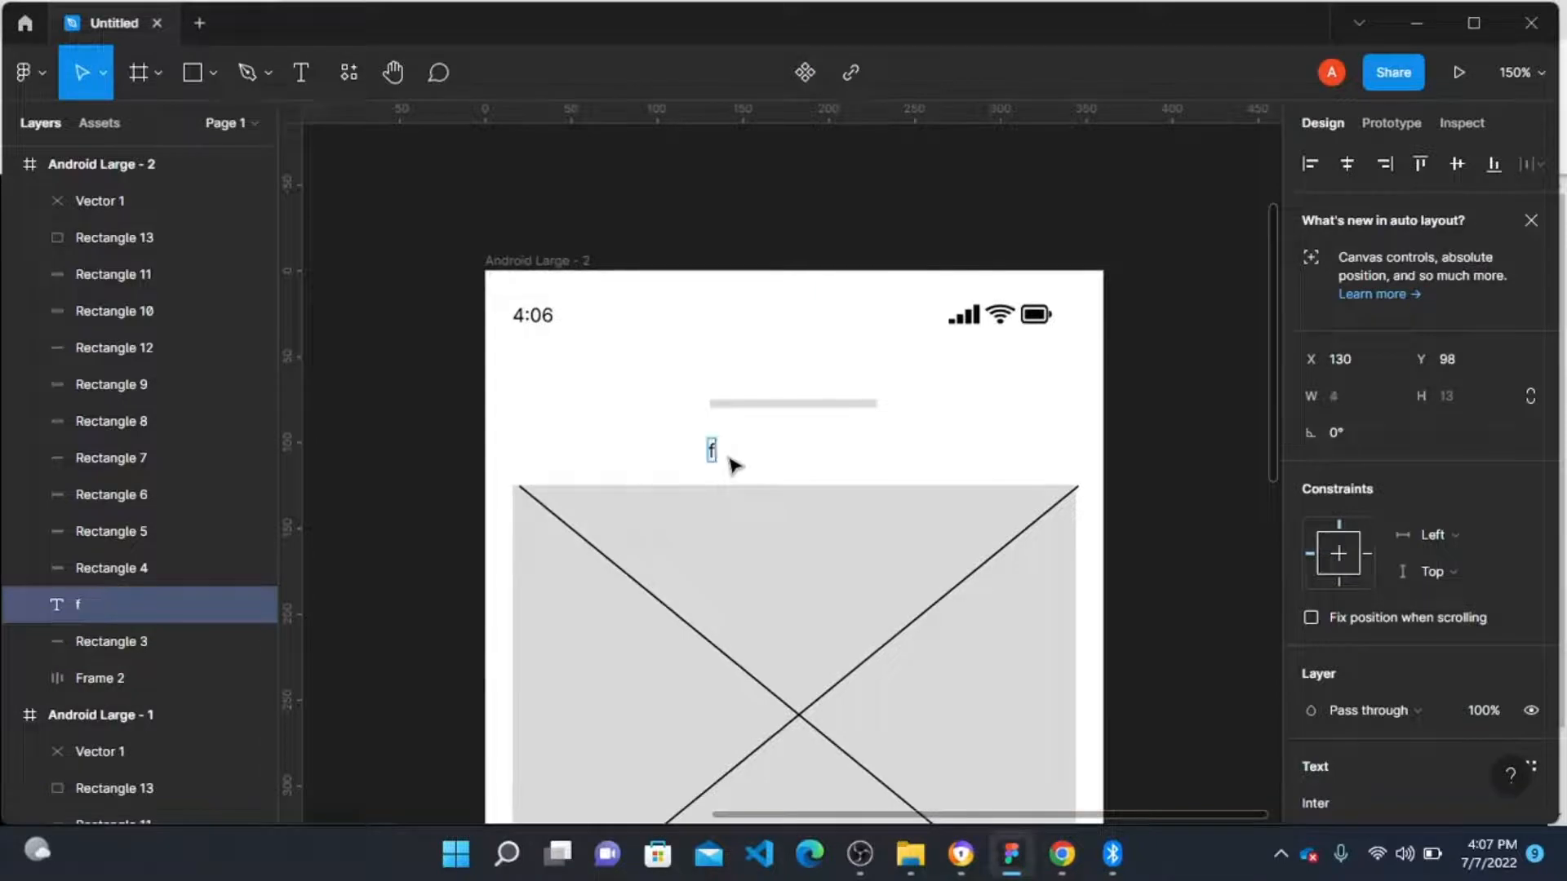
pyautogui.press('BackSpace')
pyautogui.write('Figmalore')
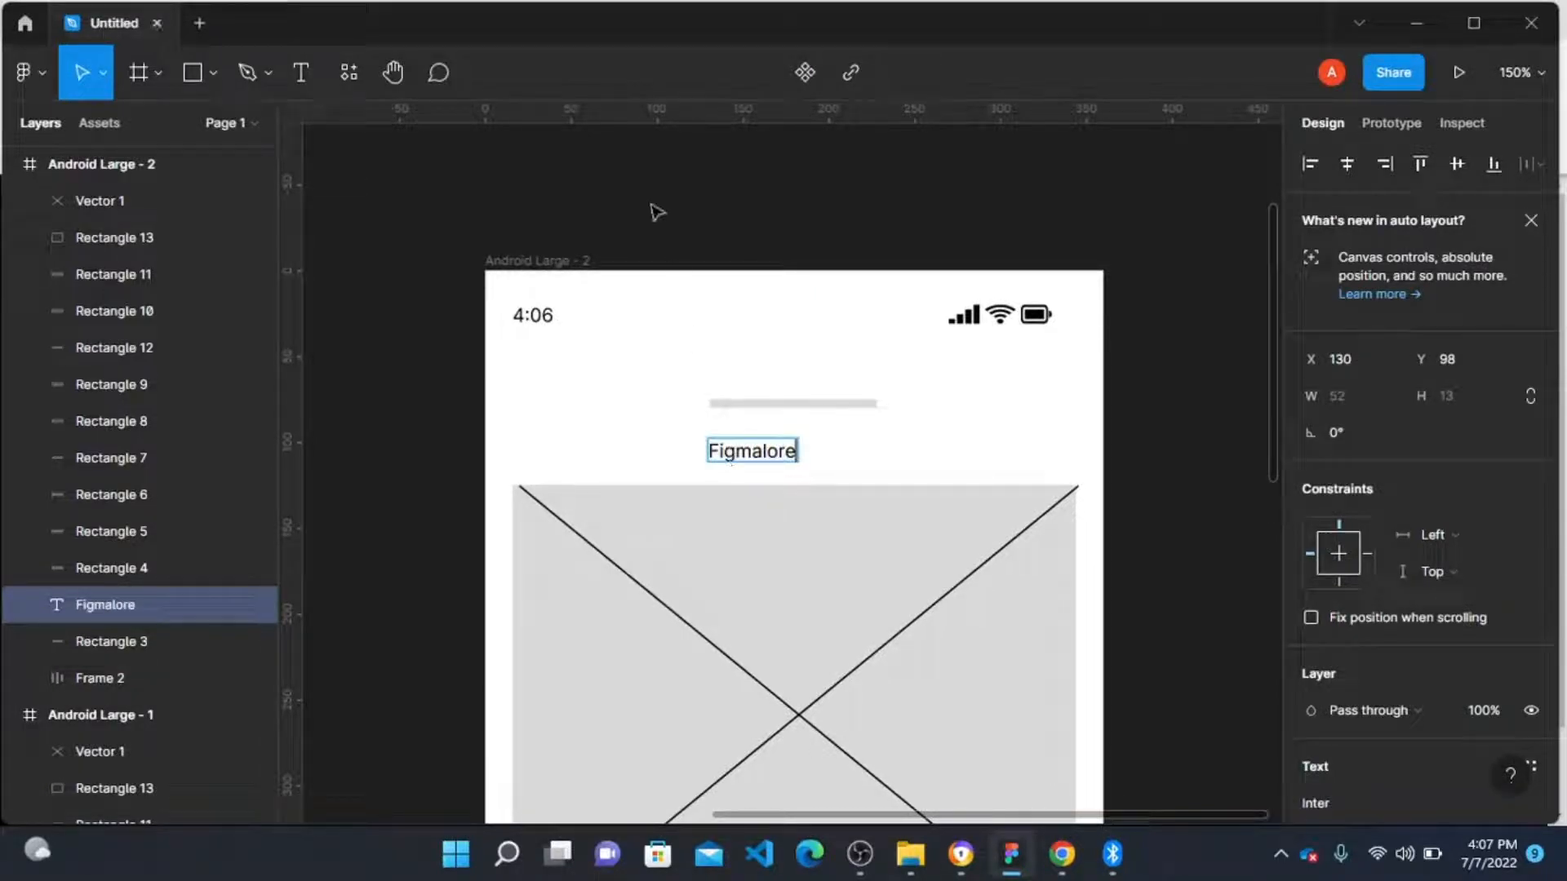
pyautogui.press('Escape')
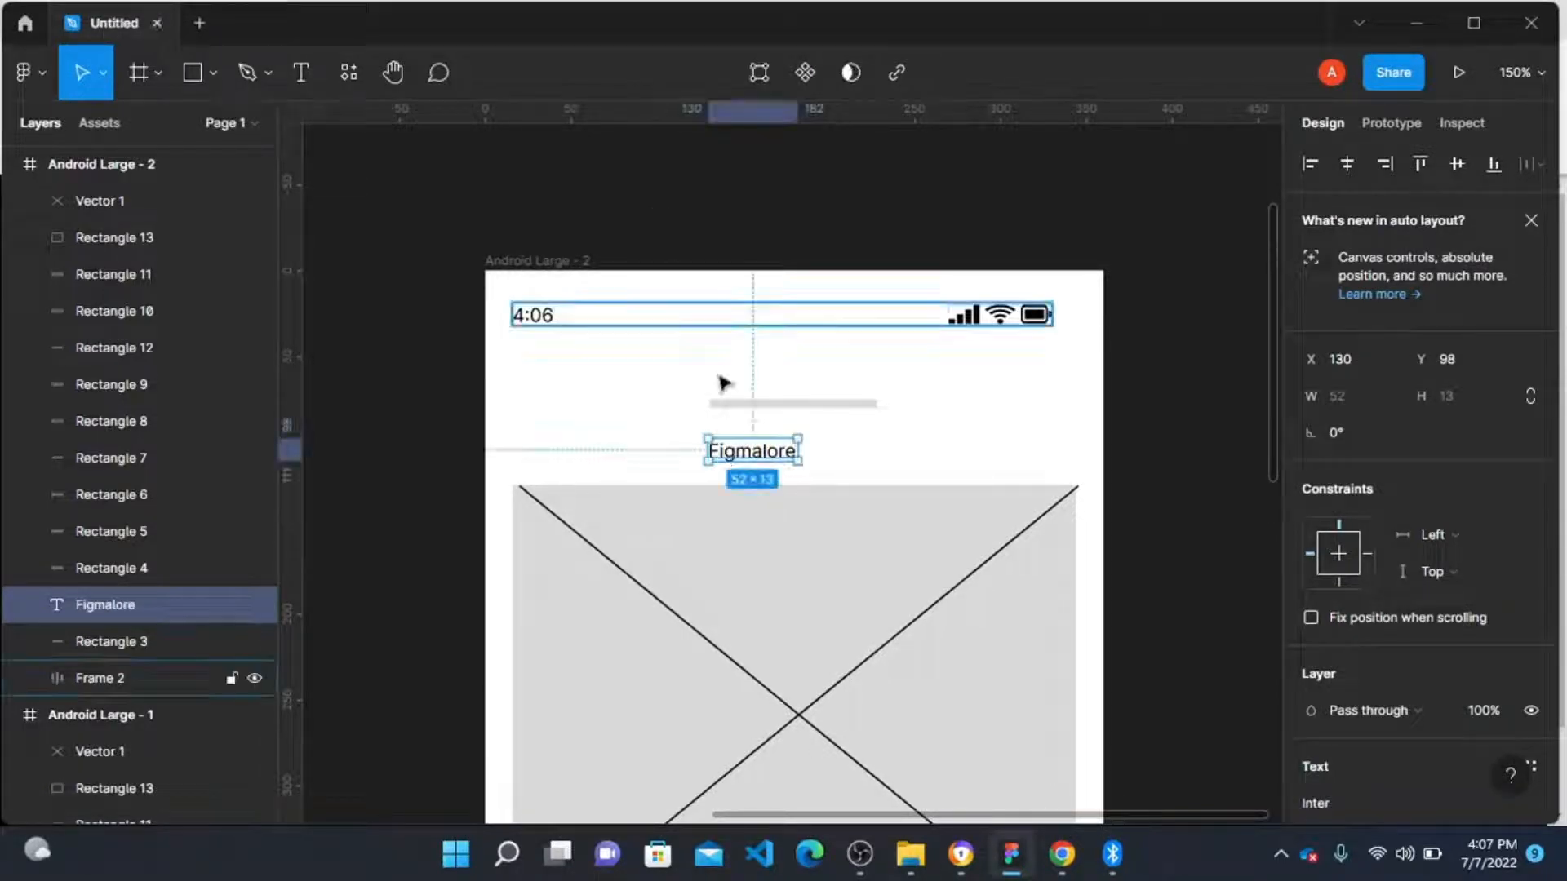
pyautogui.moveTo(751, 449); pyautogui.dragTo(786, 419)
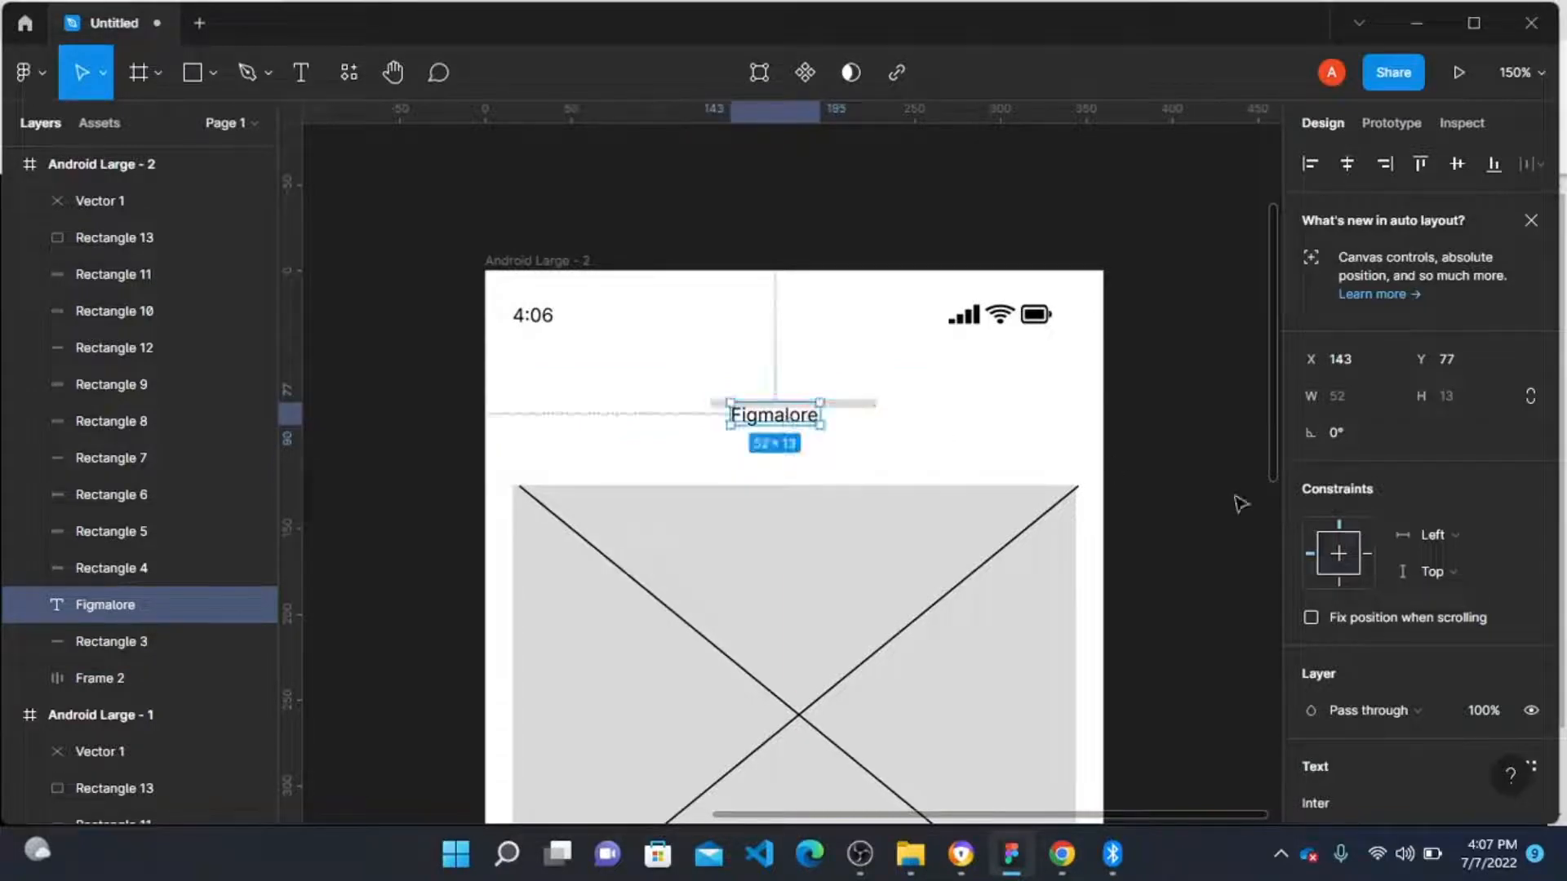
# Step: Set the Figmalore label's font size to 36
pyautogui.scroll(-5, 1387, 539)
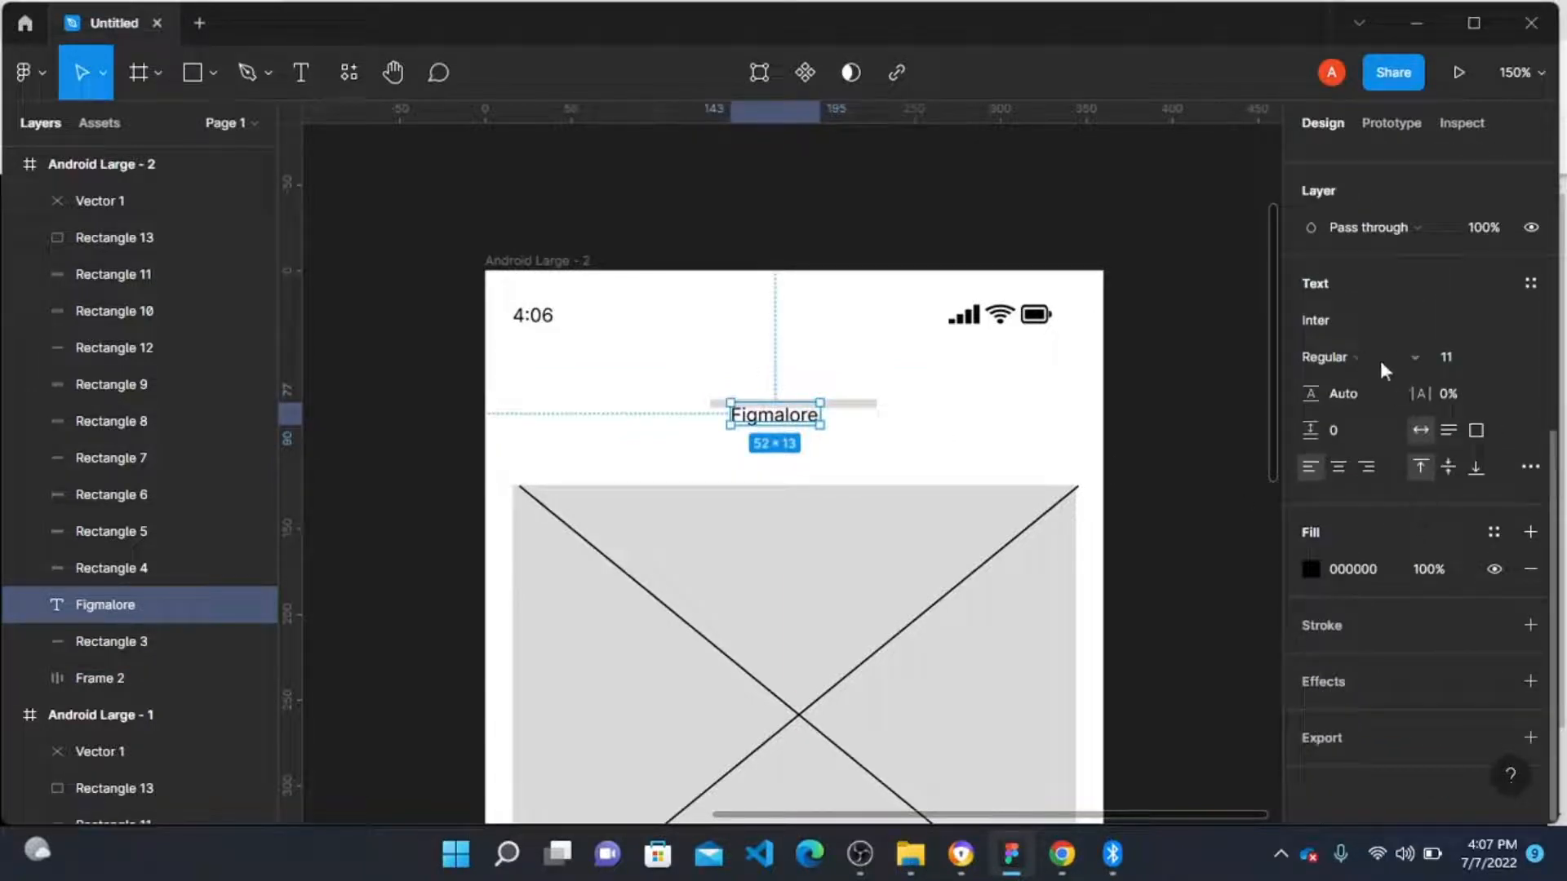
pyautogui.click(1385, 370)
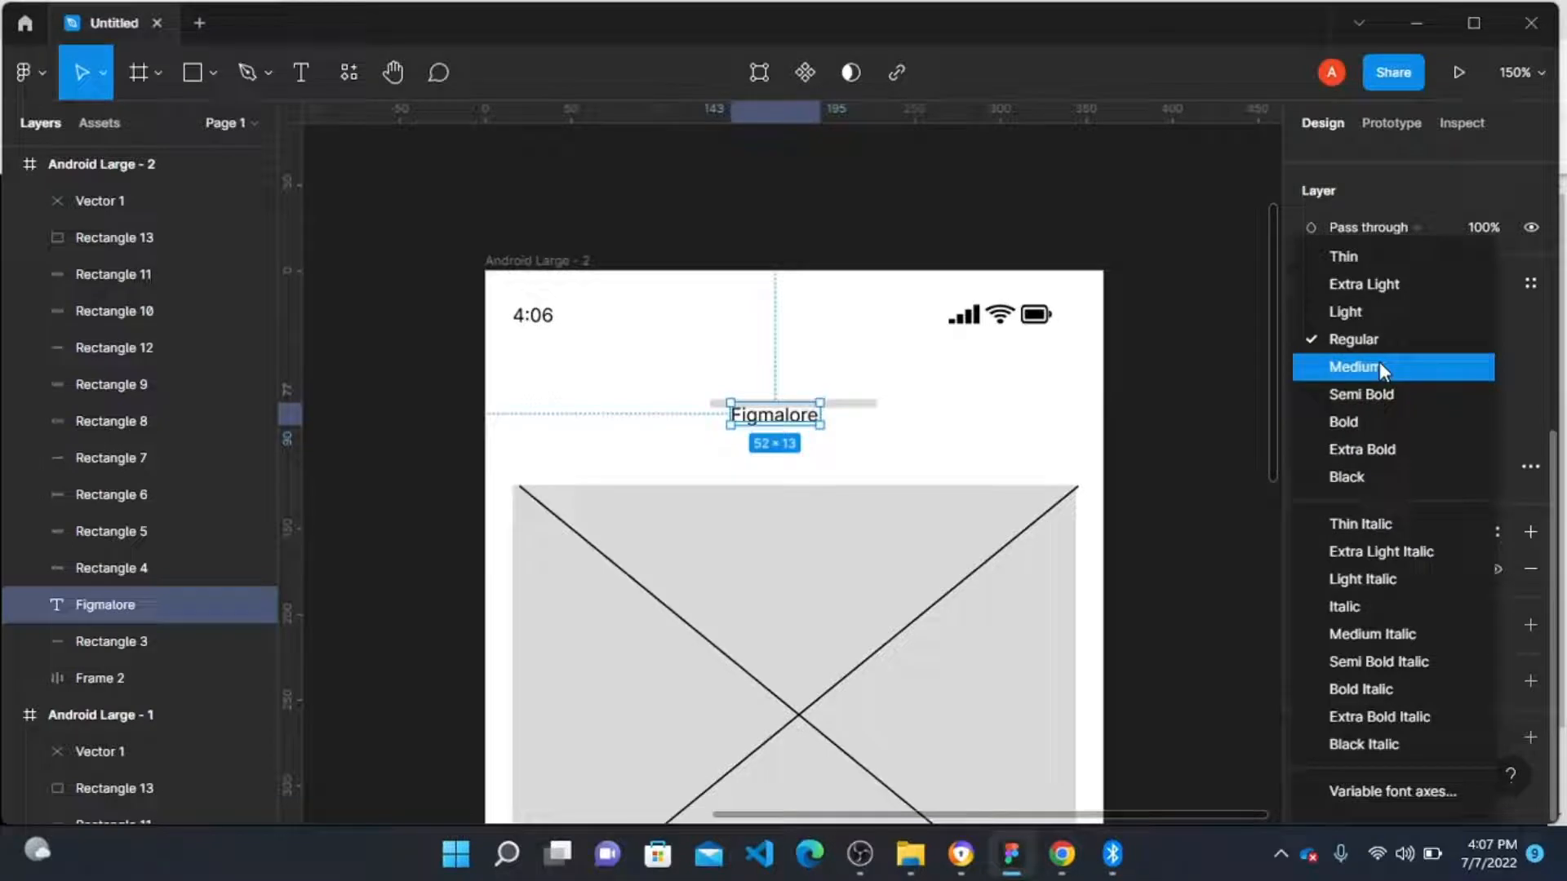
pyautogui.click(1230, 317)
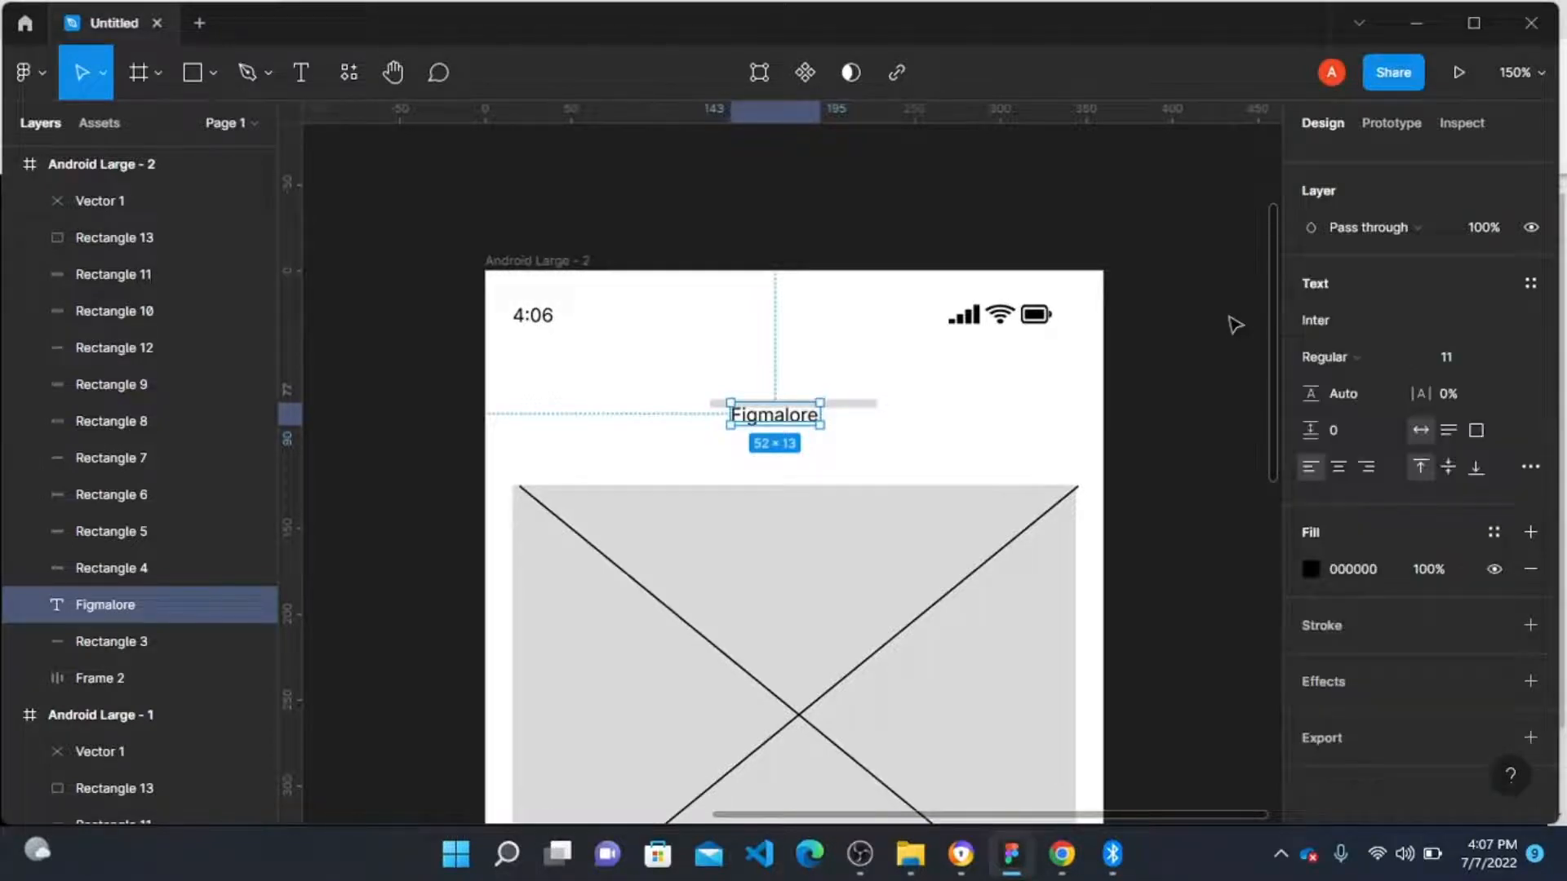
pyautogui.click(1510, 360)
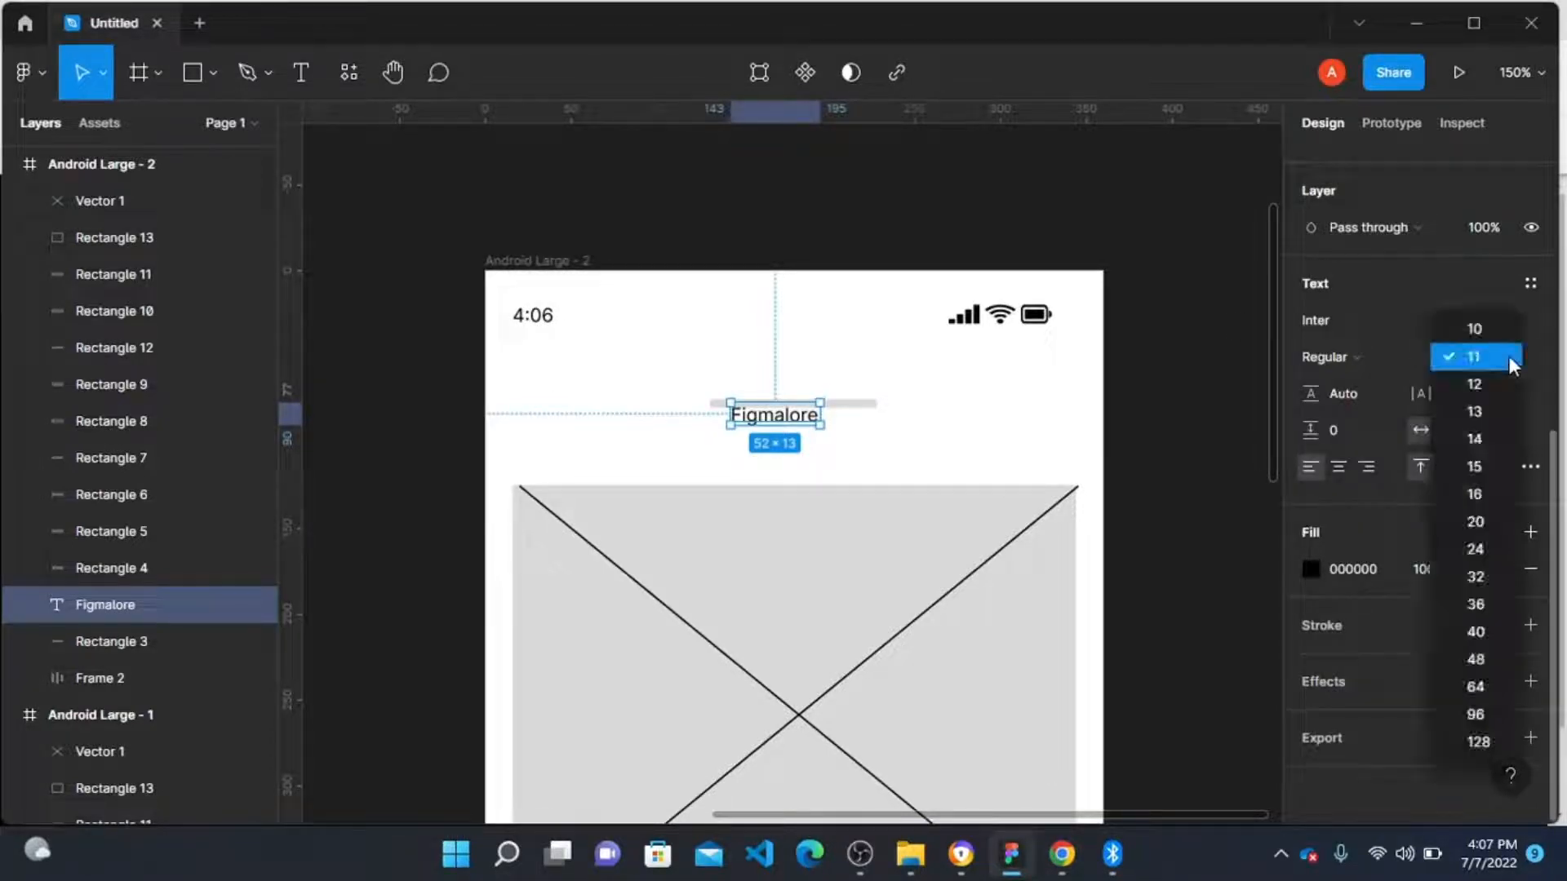
pyautogui.click(1501, 605)
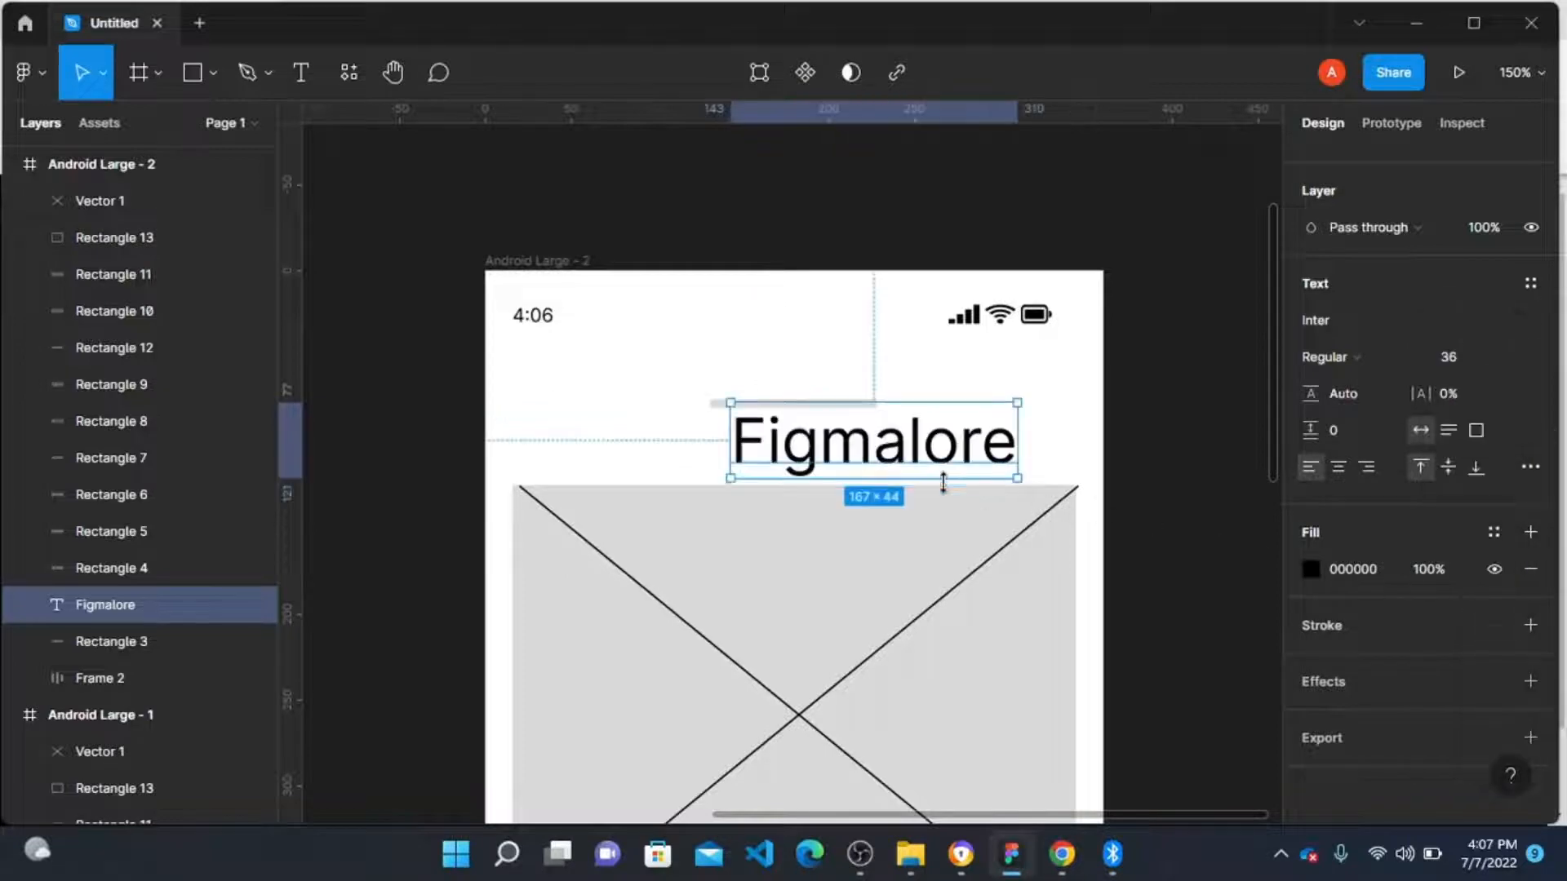
# Step: Centre the Figmalore label horizontally within the Android Large - 2 frame
pyautogui.moveTo(863, 449); pyautogui.dragTo(798, 447)
pyautogui.scroll(4, 789, 441)
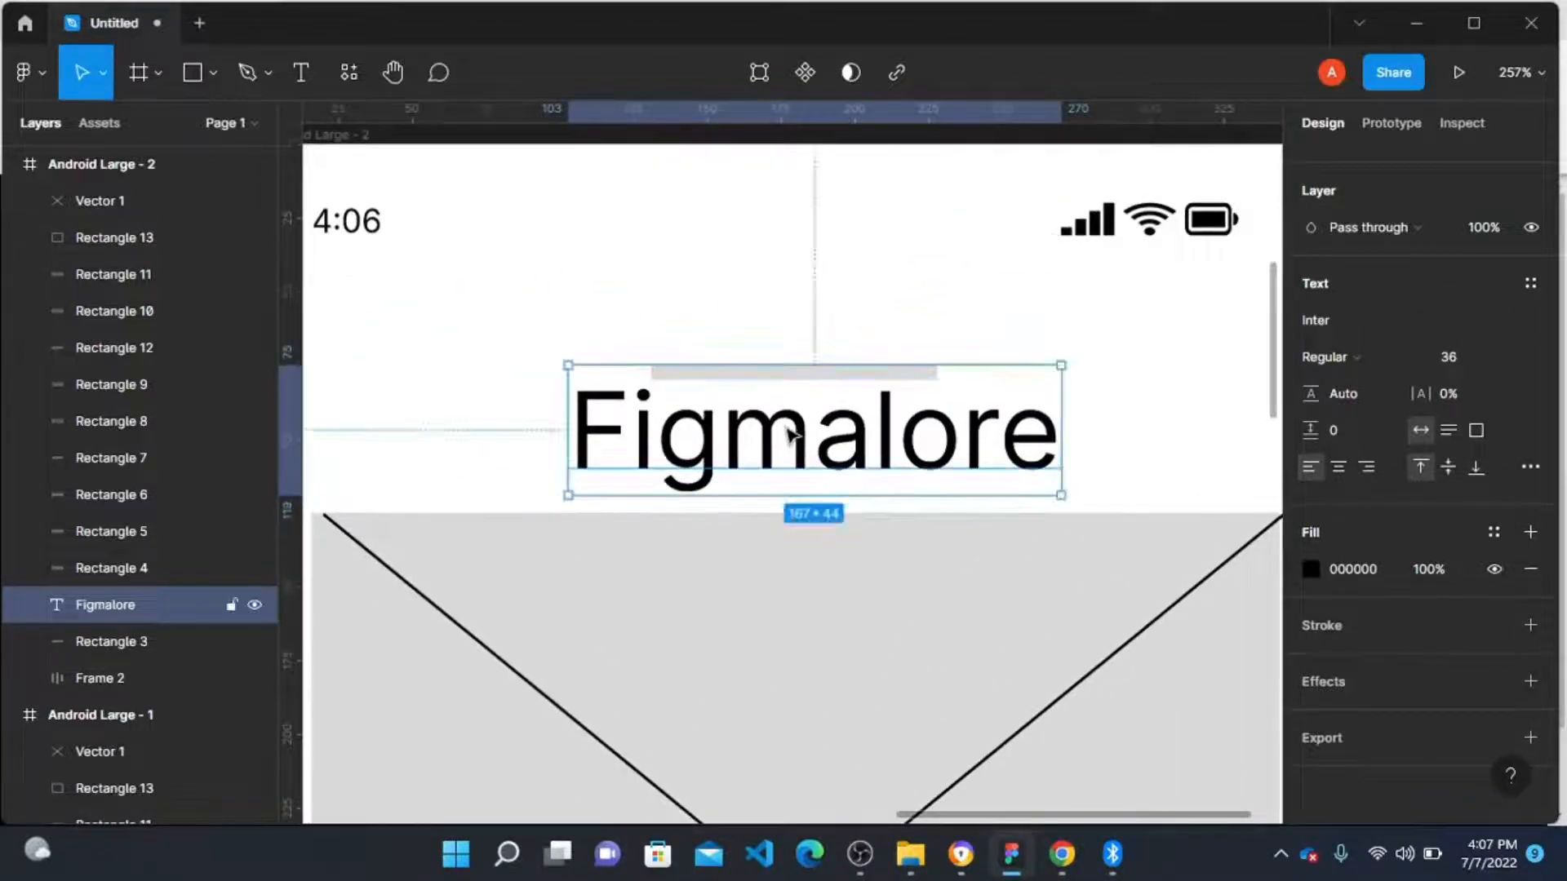
pyautogui.scroll(5, 1403, 363)
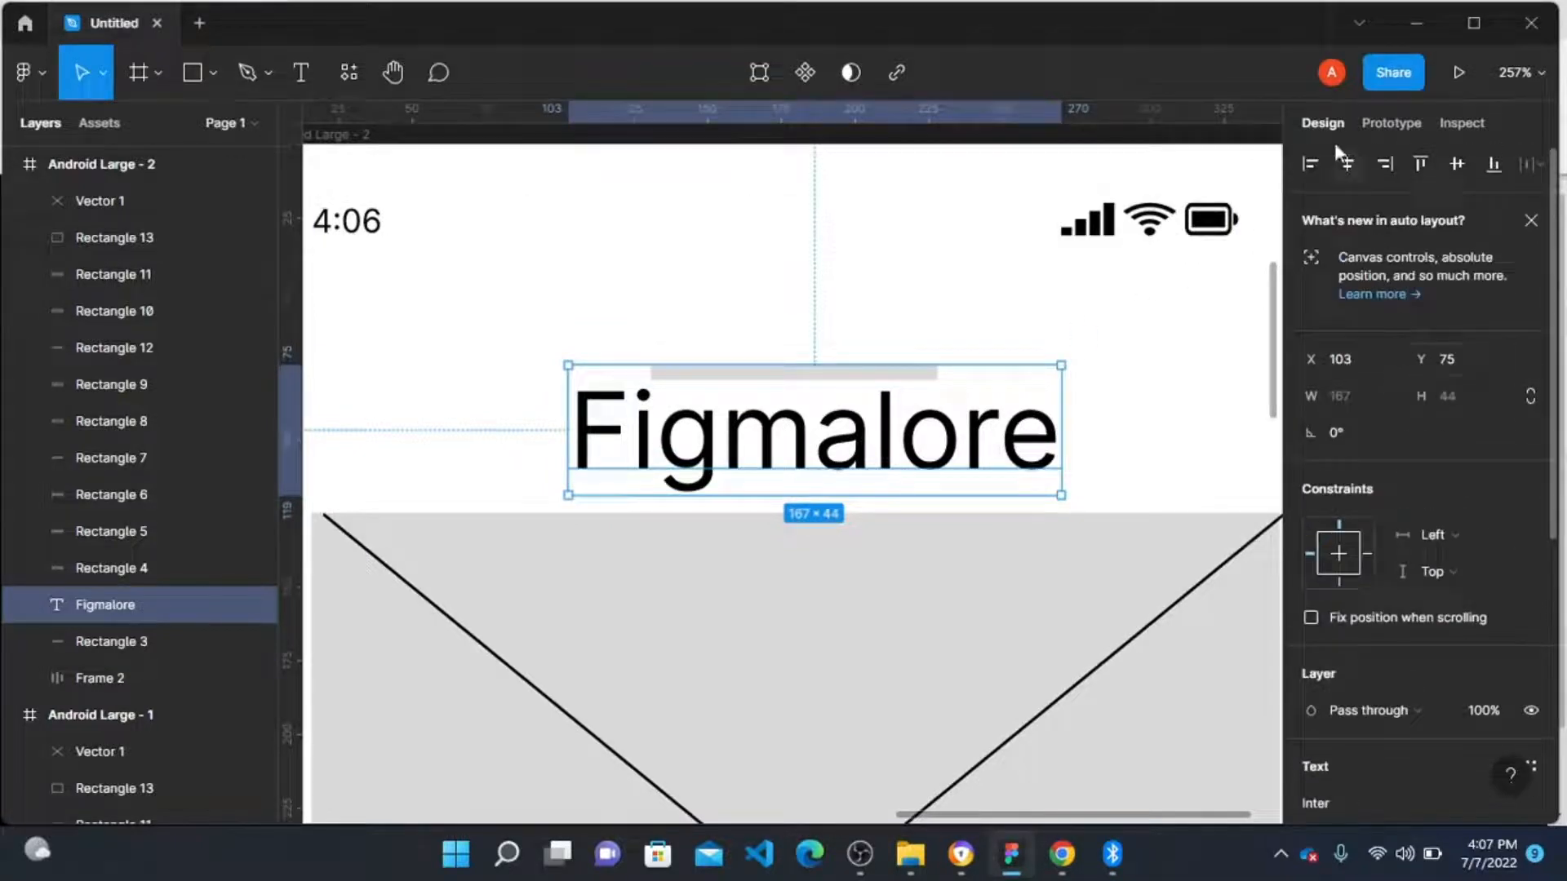
pyautogui.click(1346, 162)
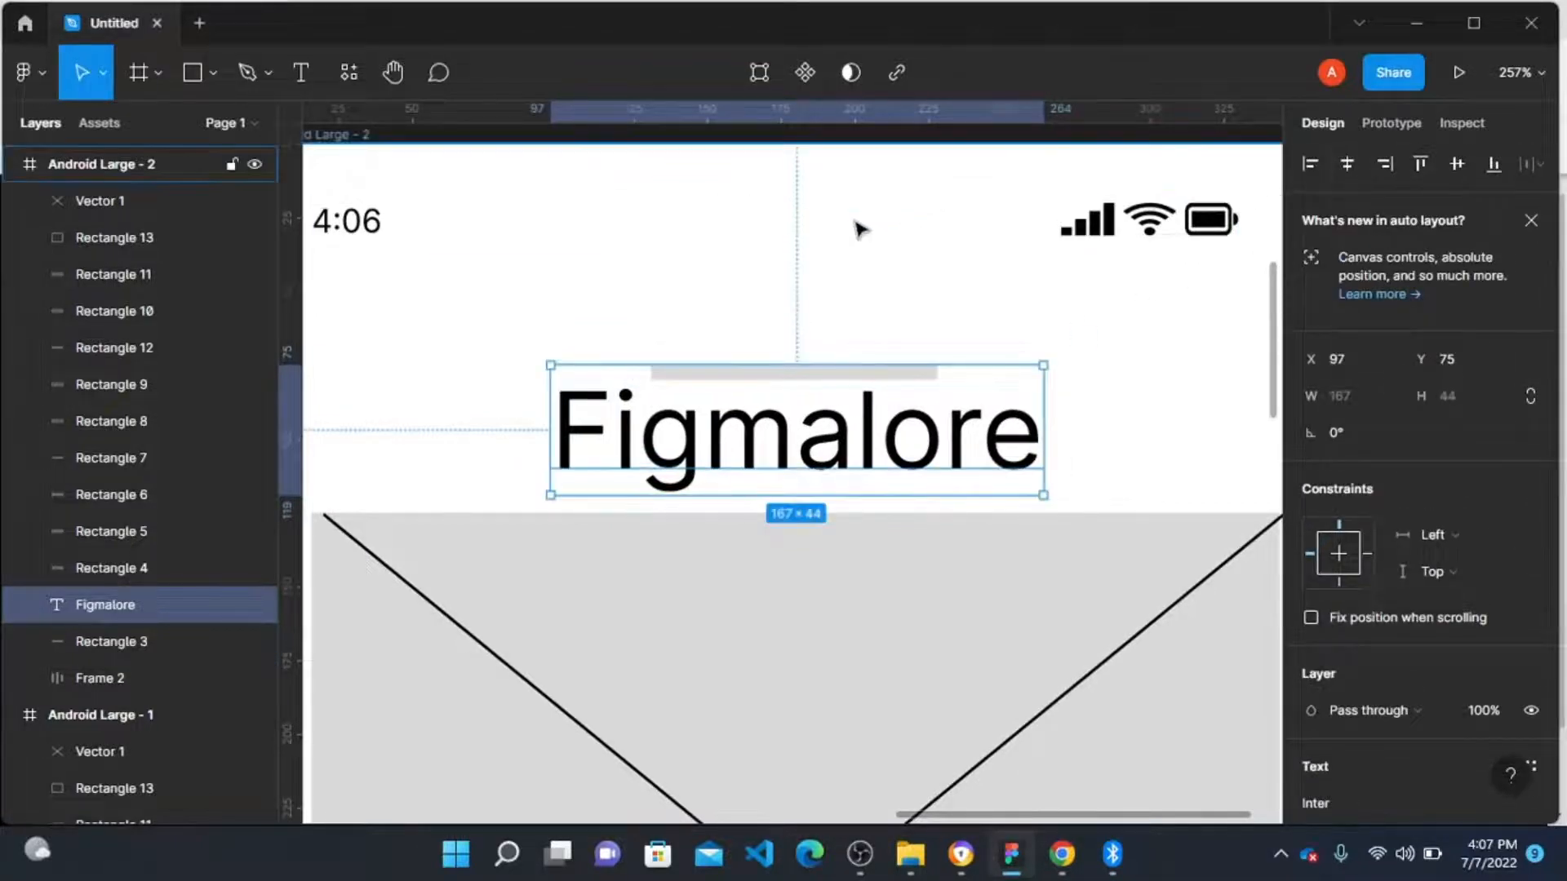
# Step: Send the Figmalore label to the back of the frame's layer stack
pyautogui.scroll(-5, 860, 229)
pyautogui.click(854, 231)
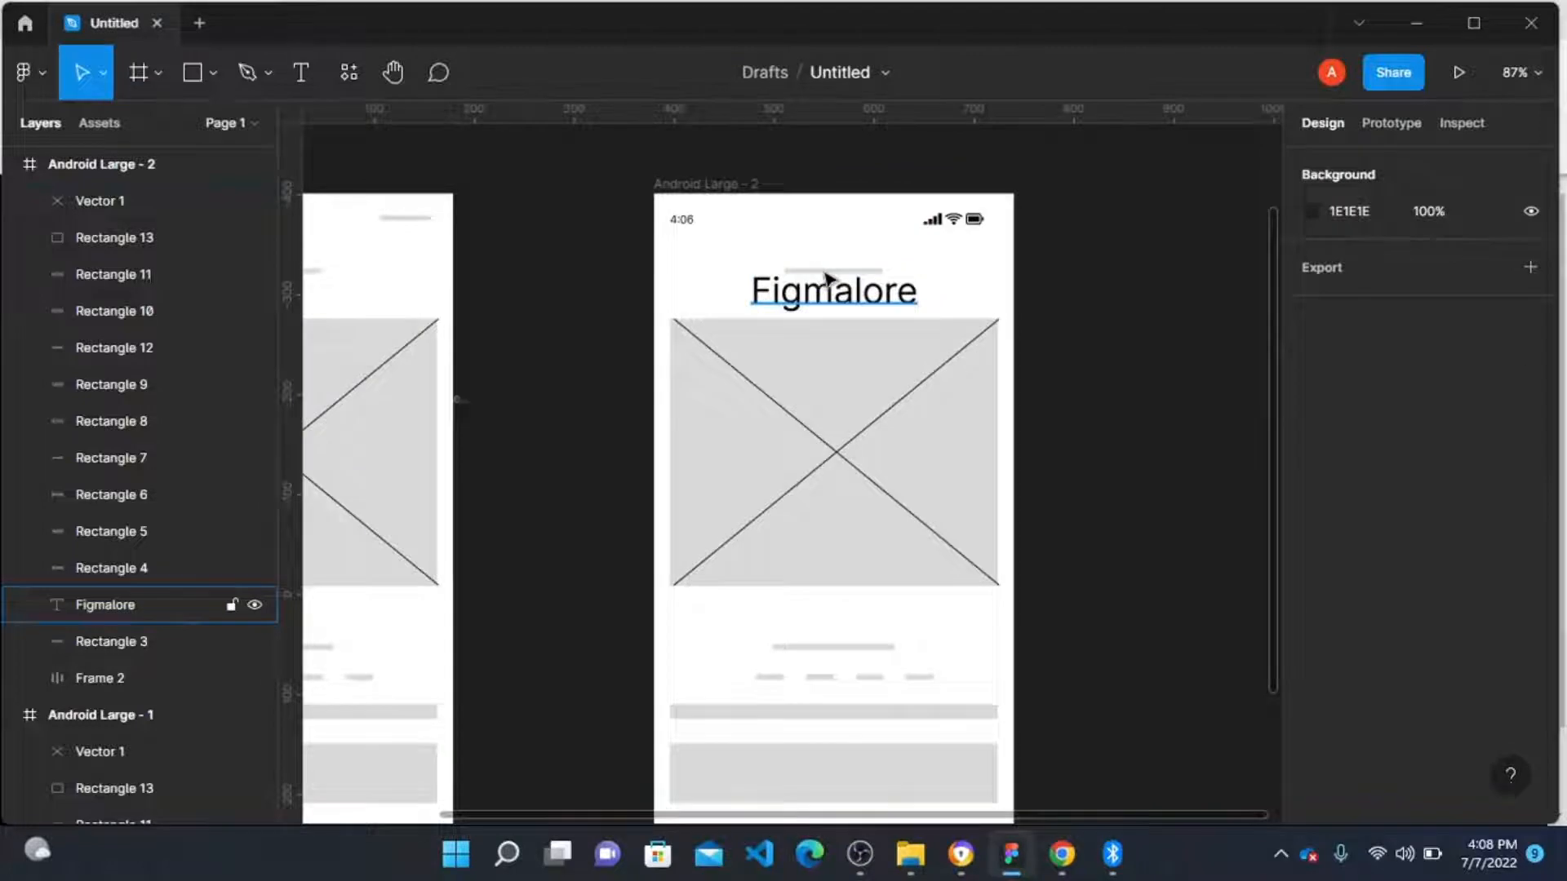
pyautogui.rightClick(839, 300)
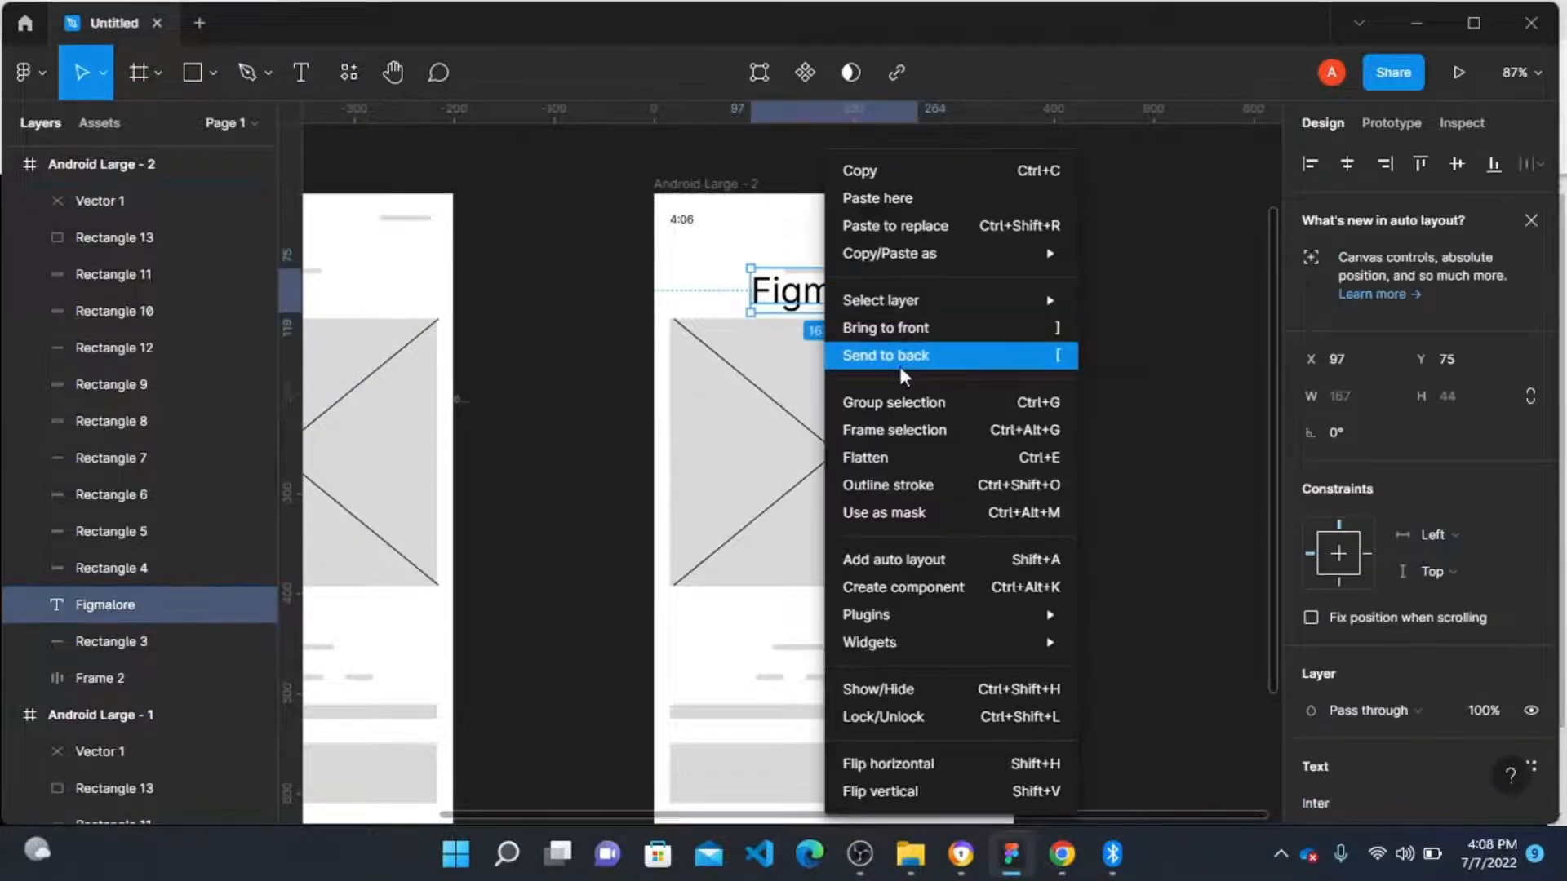
pyautogui.click(899, 359)
# Step: Delete the grey bar behind the title, the large image placeholder rectangle and its crossed lines
pyautogui.click(847, 272)
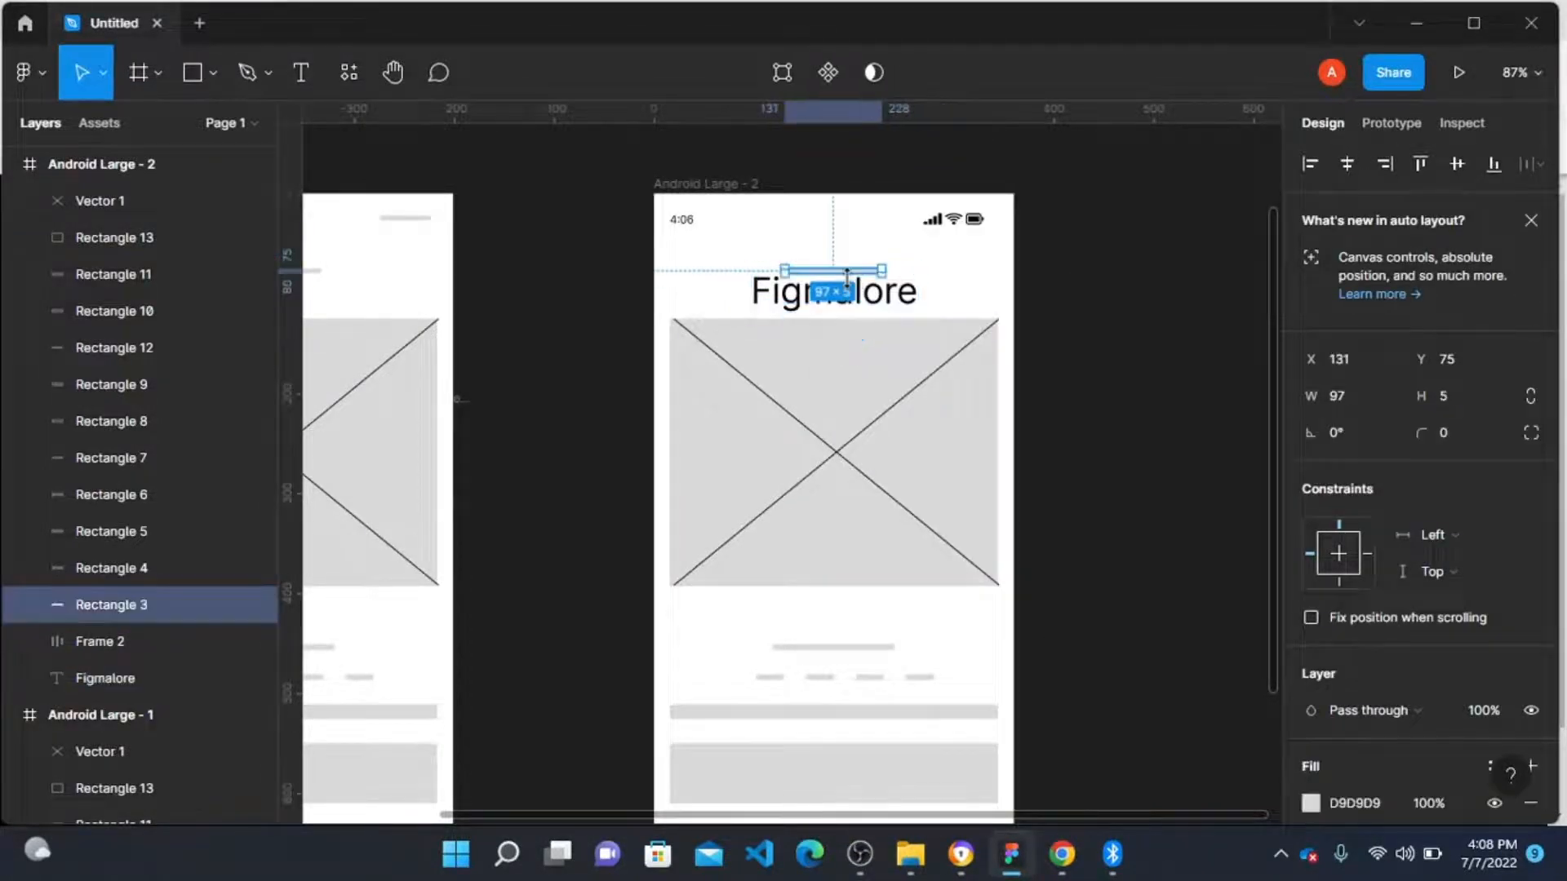
pyautogui.press('Delete')
pyautogui.click(845, 421)
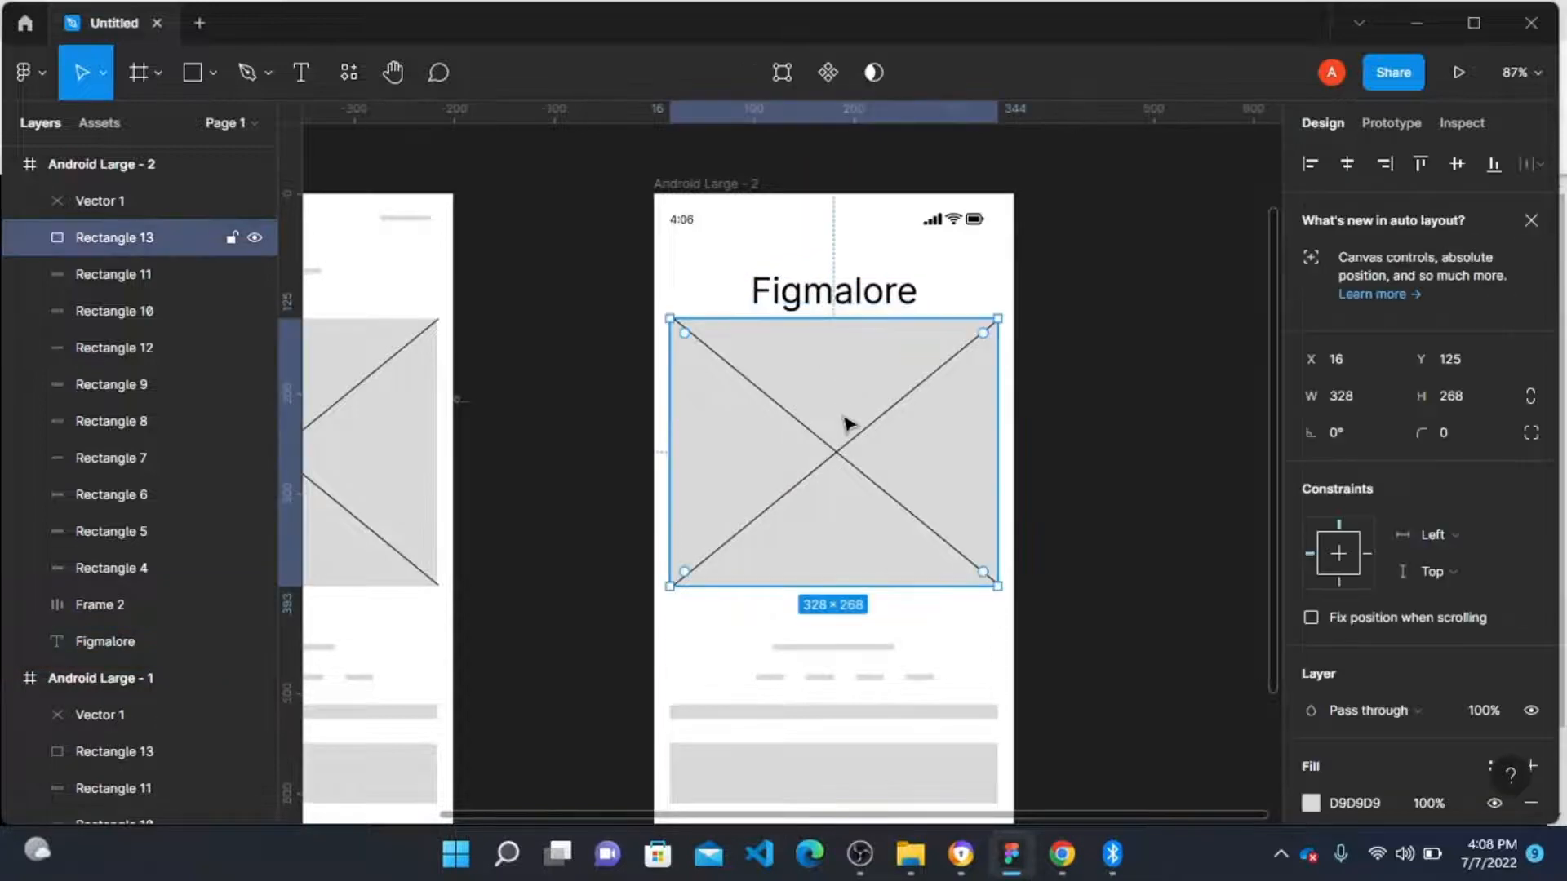
pyautogui.press('Delete')
pyautogui.click(833, 467)
pyautogui.press('Delete')
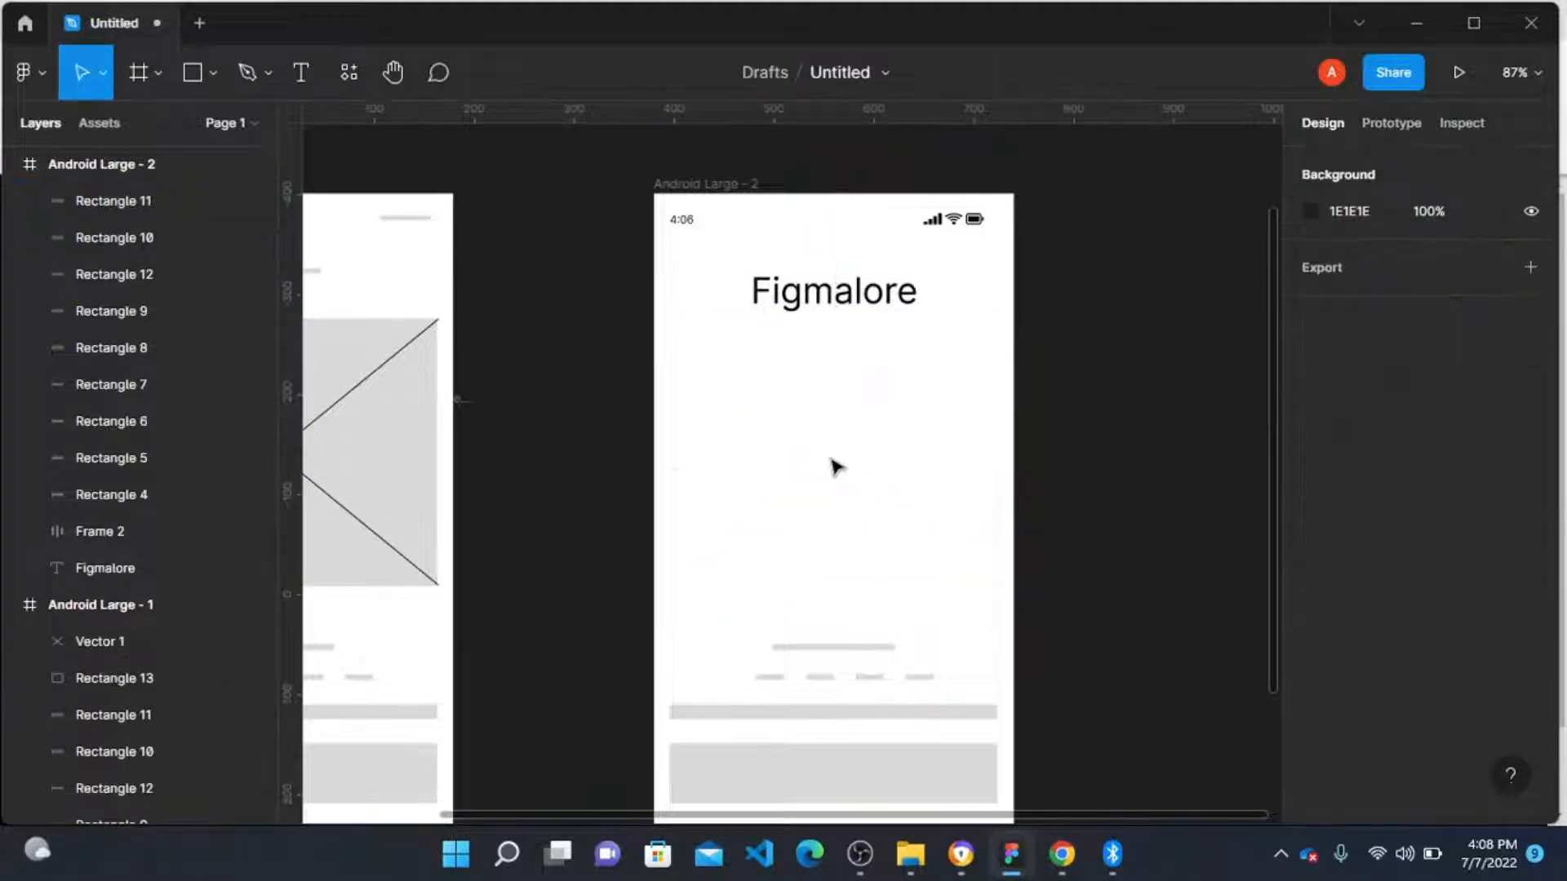
# Step: Add a text beside the frame reading "Experience the best of Figma as you explore the various options"
pyautogui.scroll(-4, 833, 467)
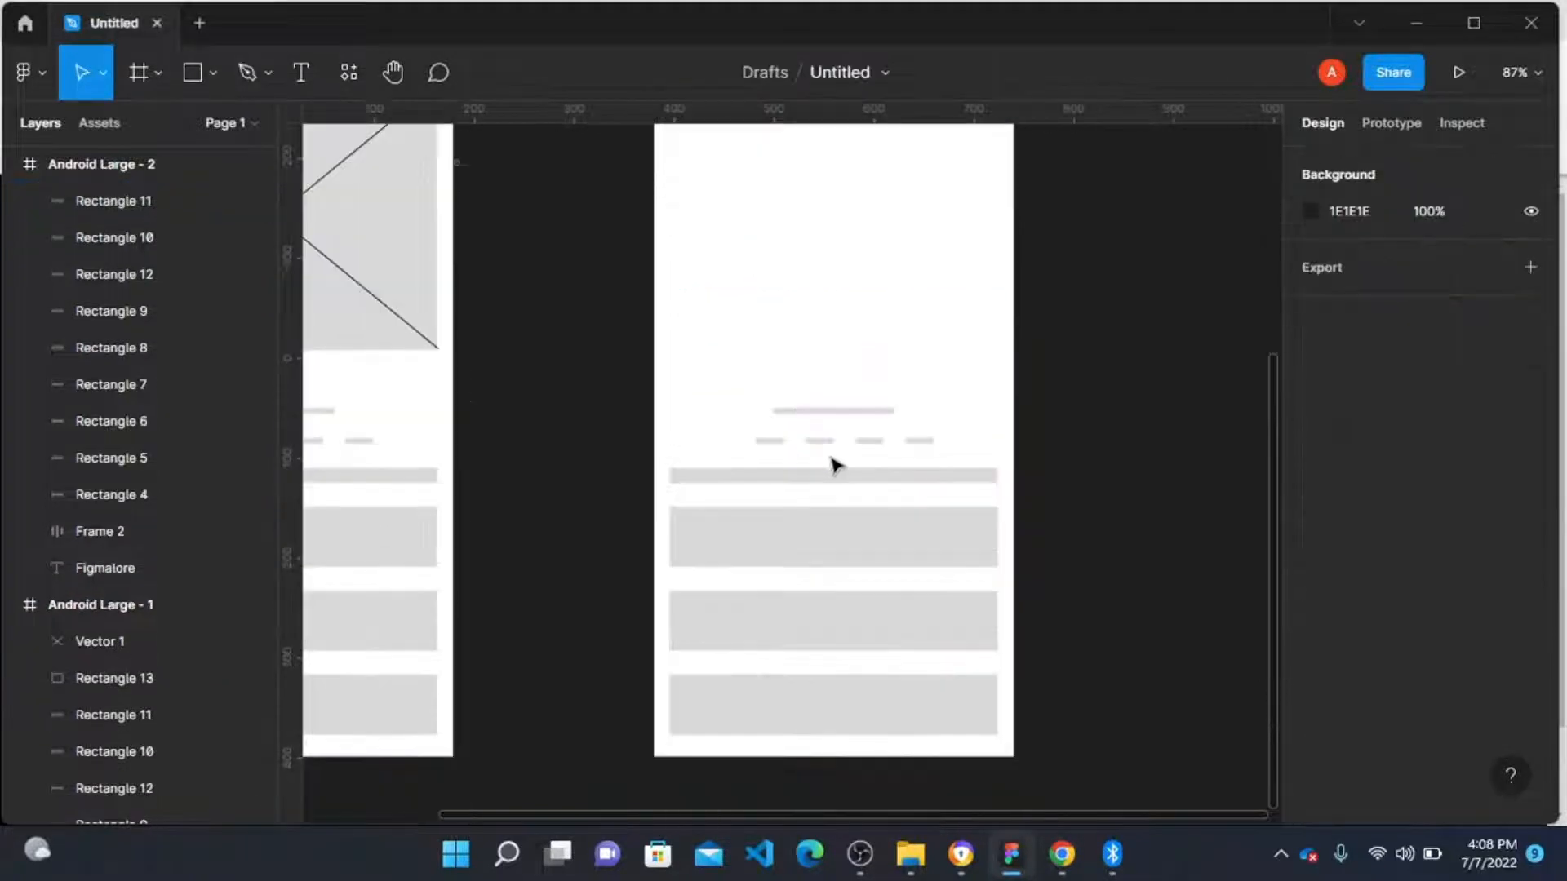
pyautogui.click(821, 608)
pyautogui.press('t')
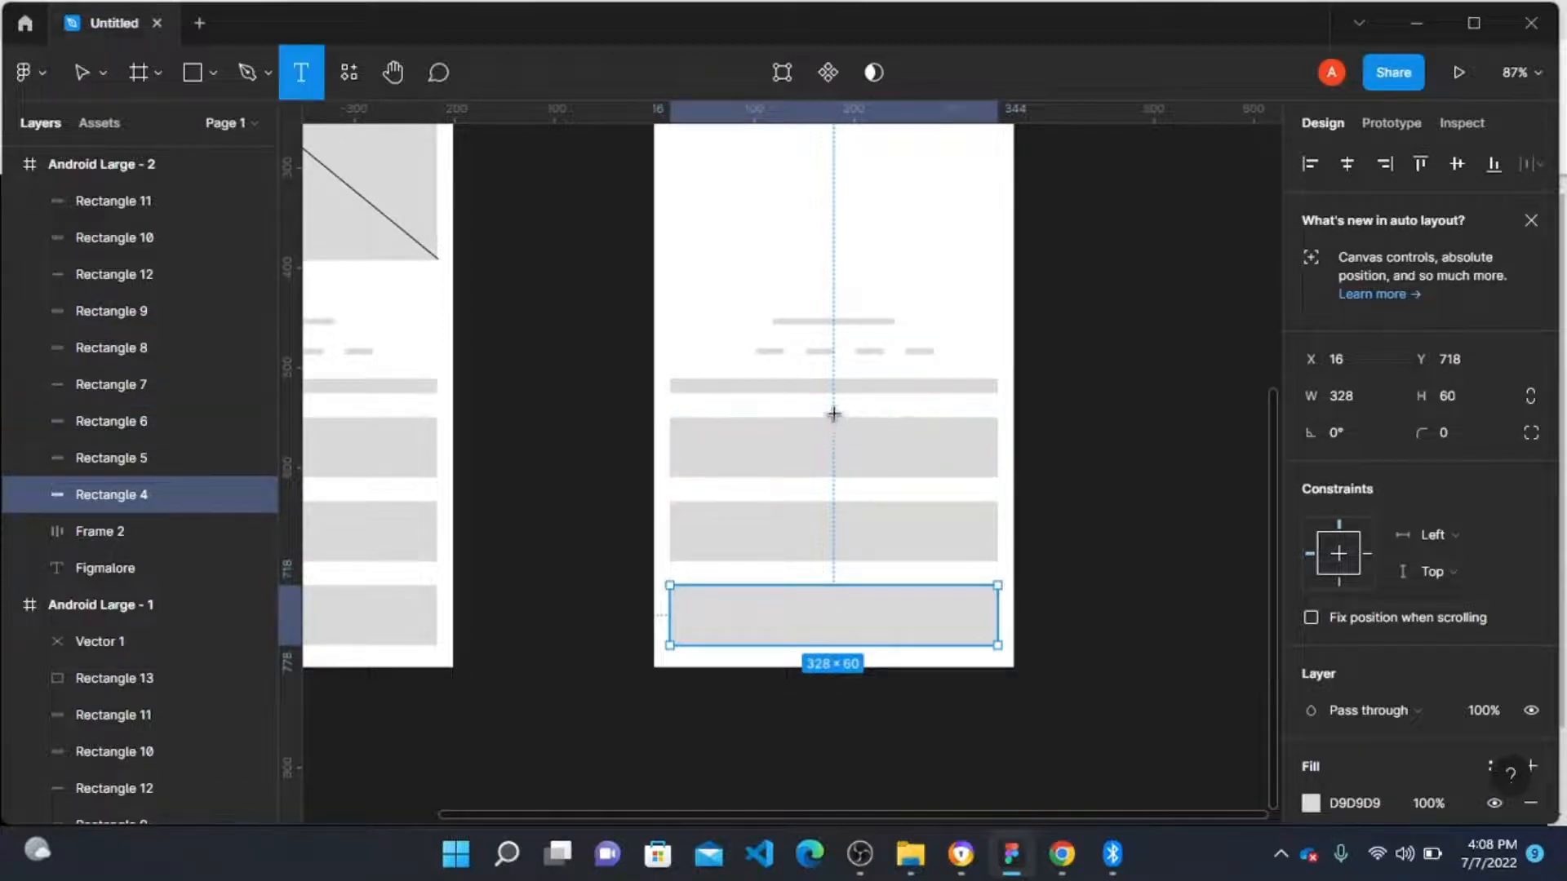
pyautogui.click(1063, 373)
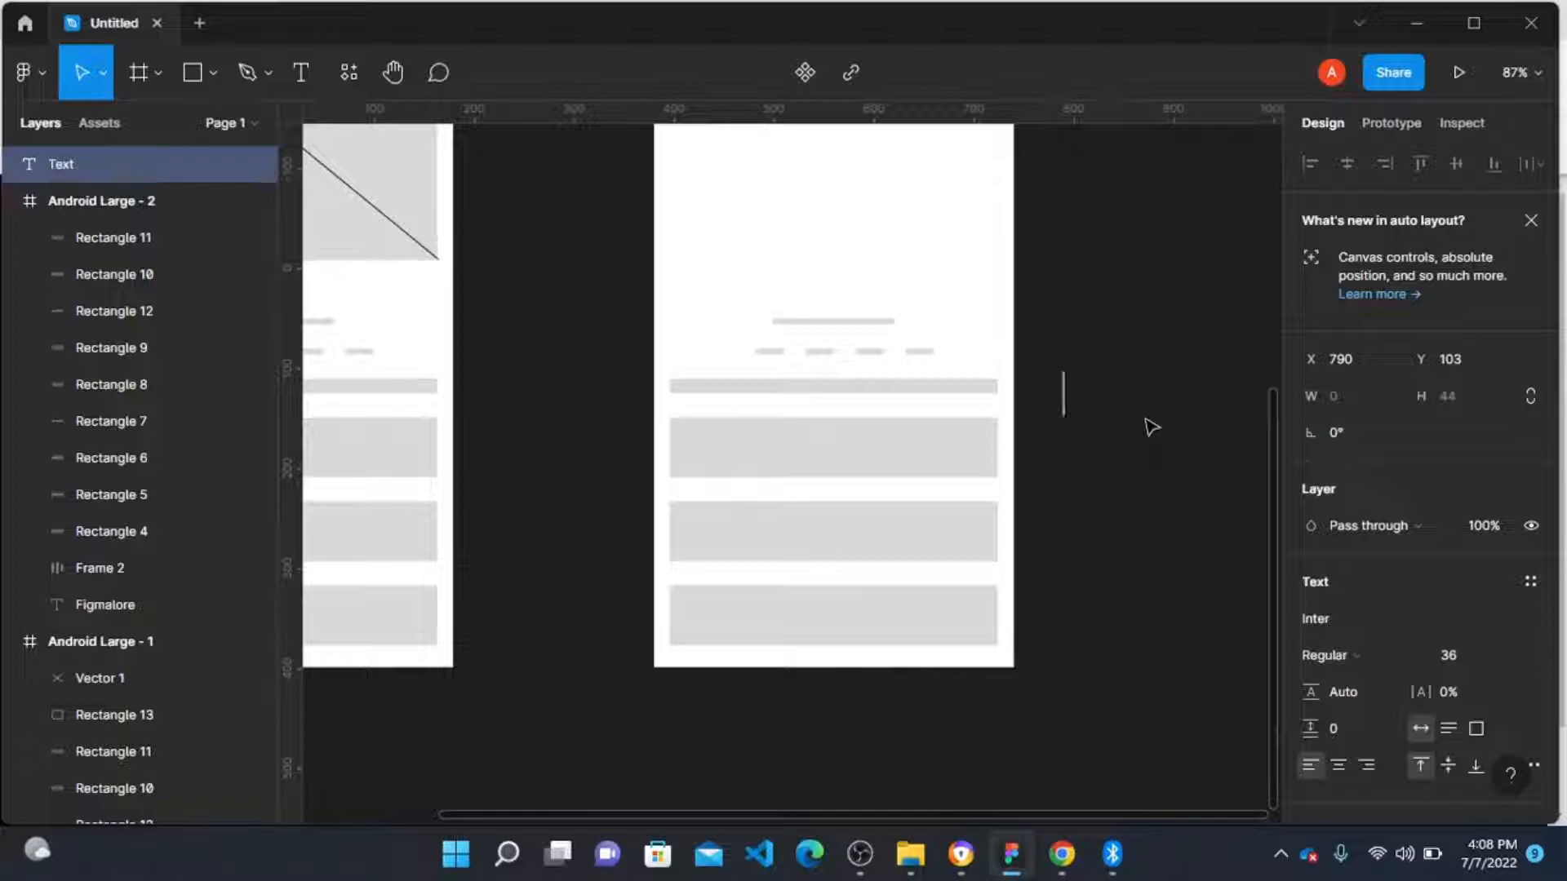
pyautogui.write('Expe')
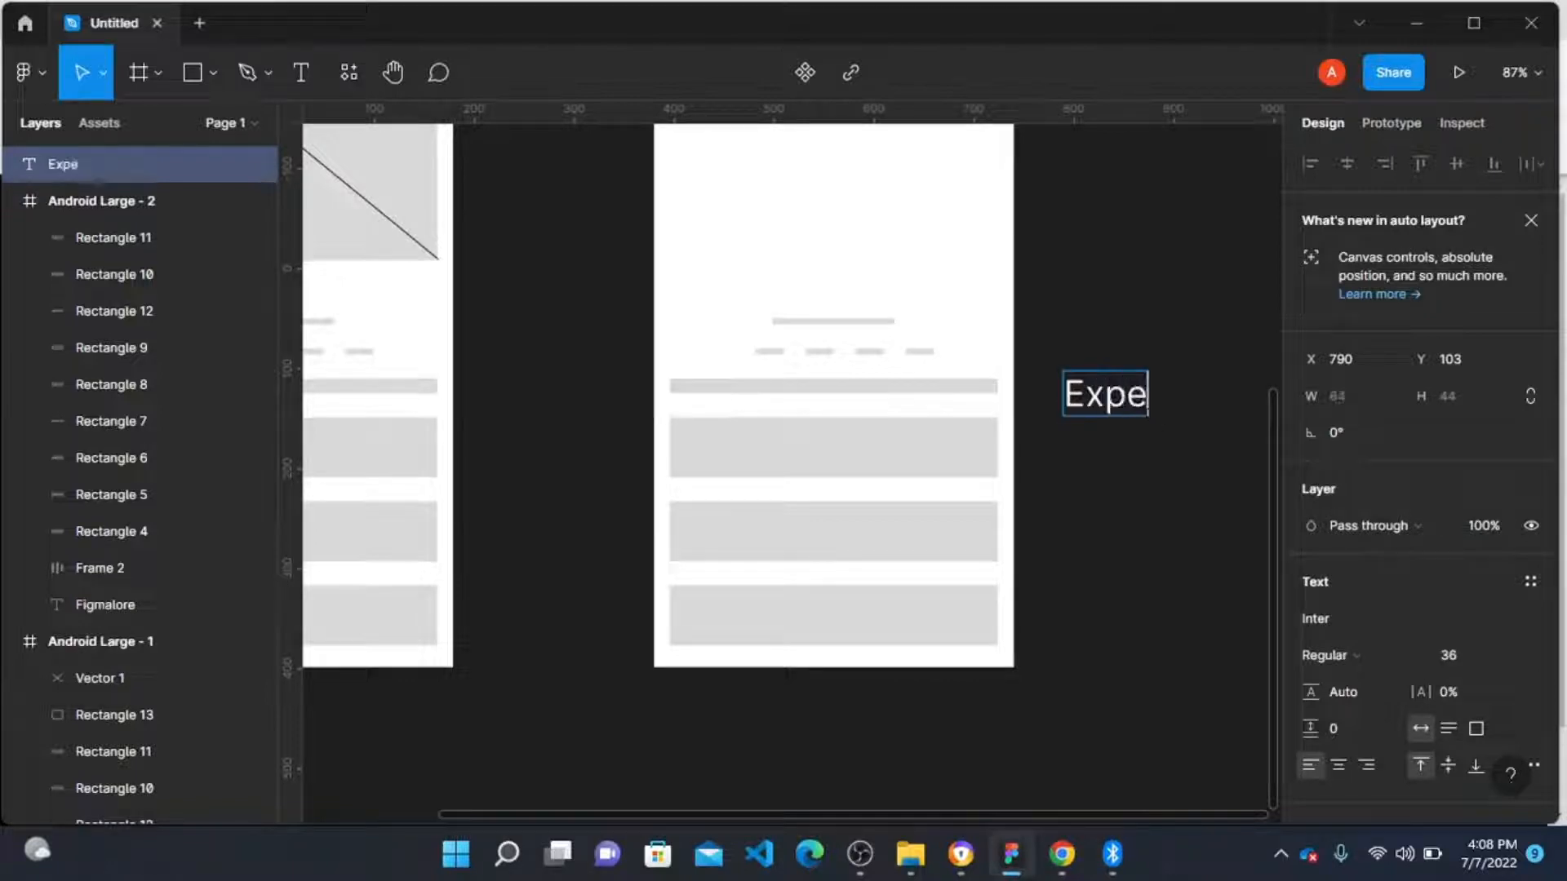
pyautogui.write('rience the be')
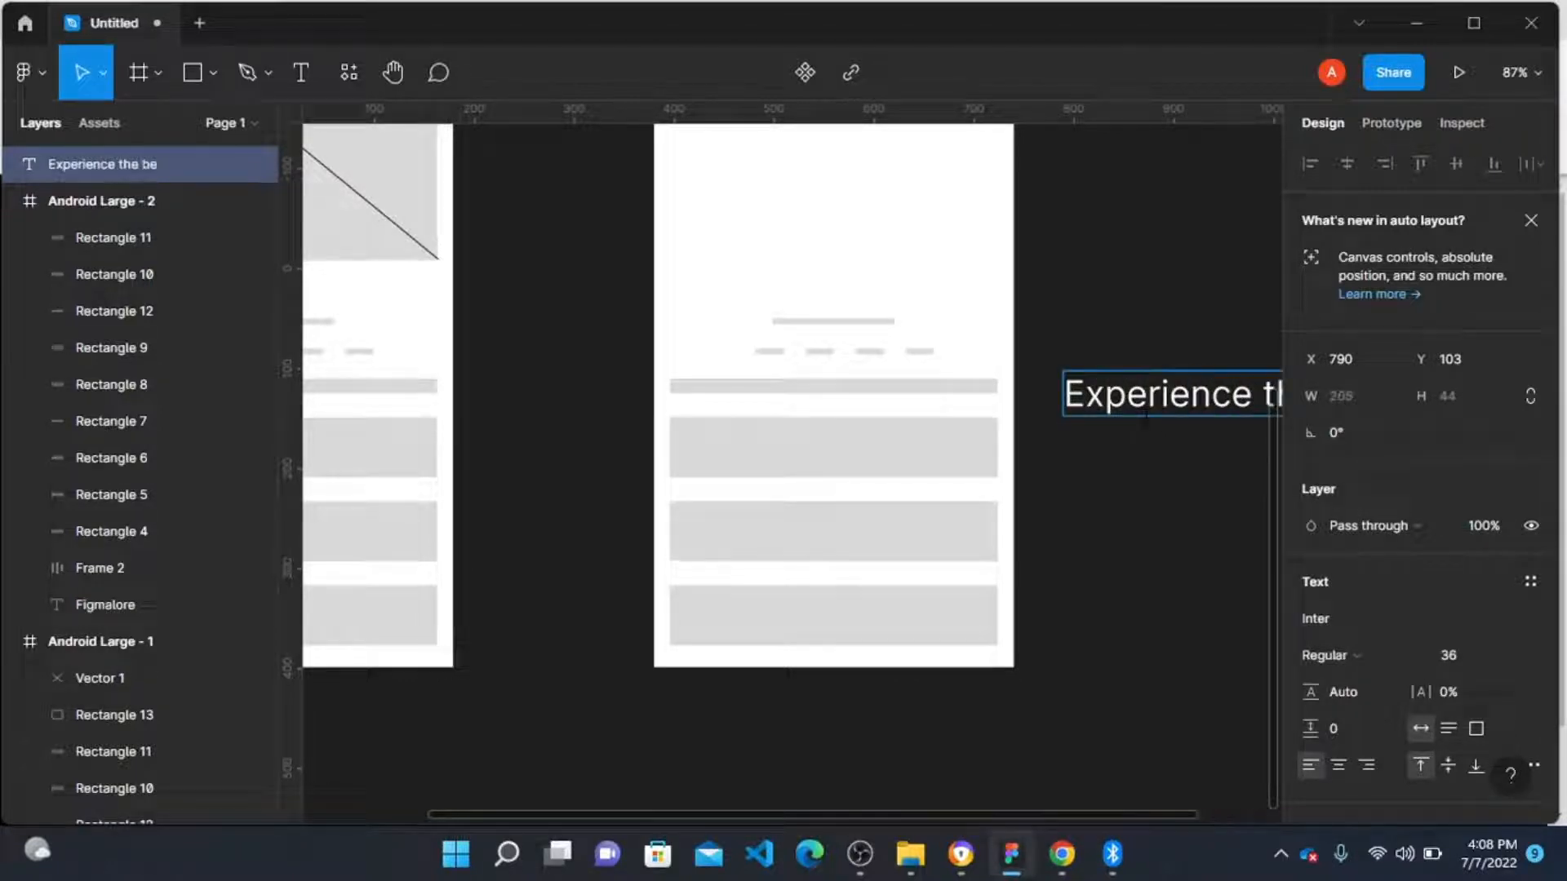
pyautogui.write('st of')
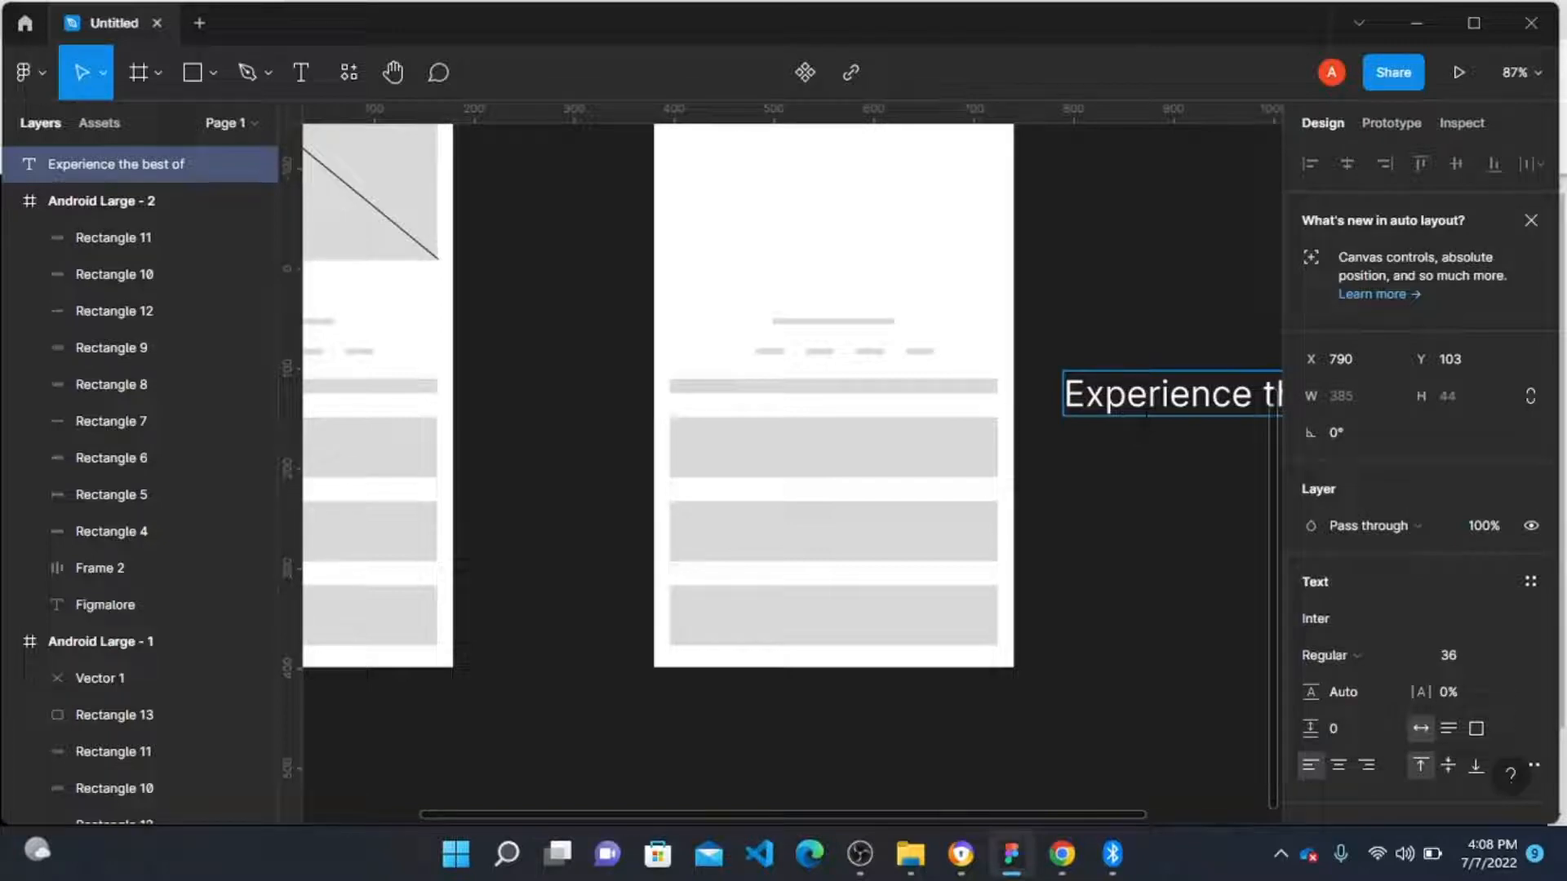
pyautogui.write('Figma as y')
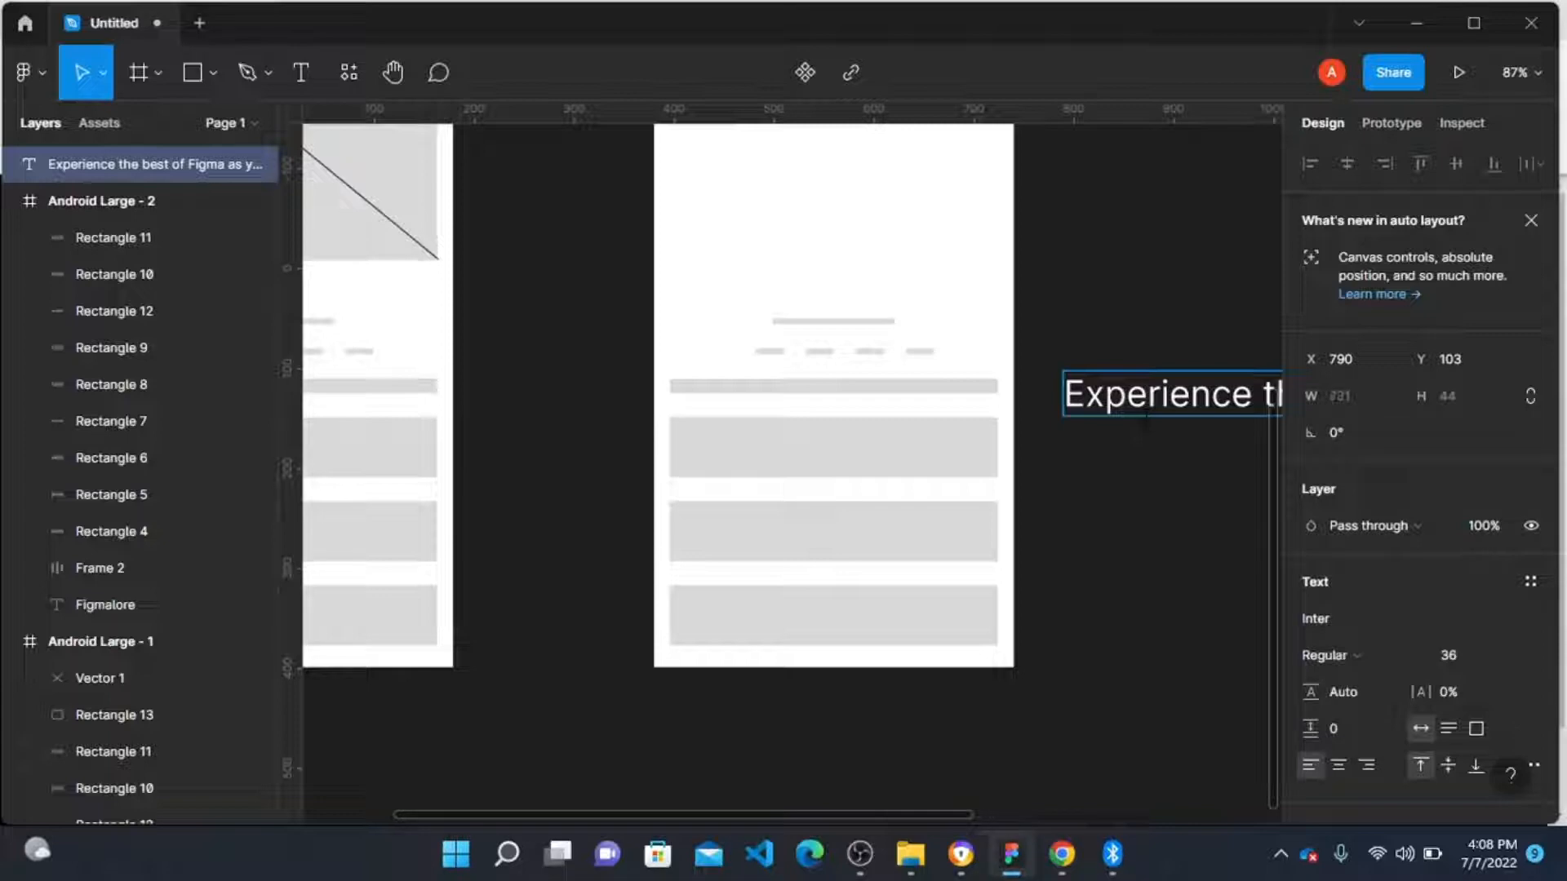
pyautogui.hscroll(10, 1151, 426)
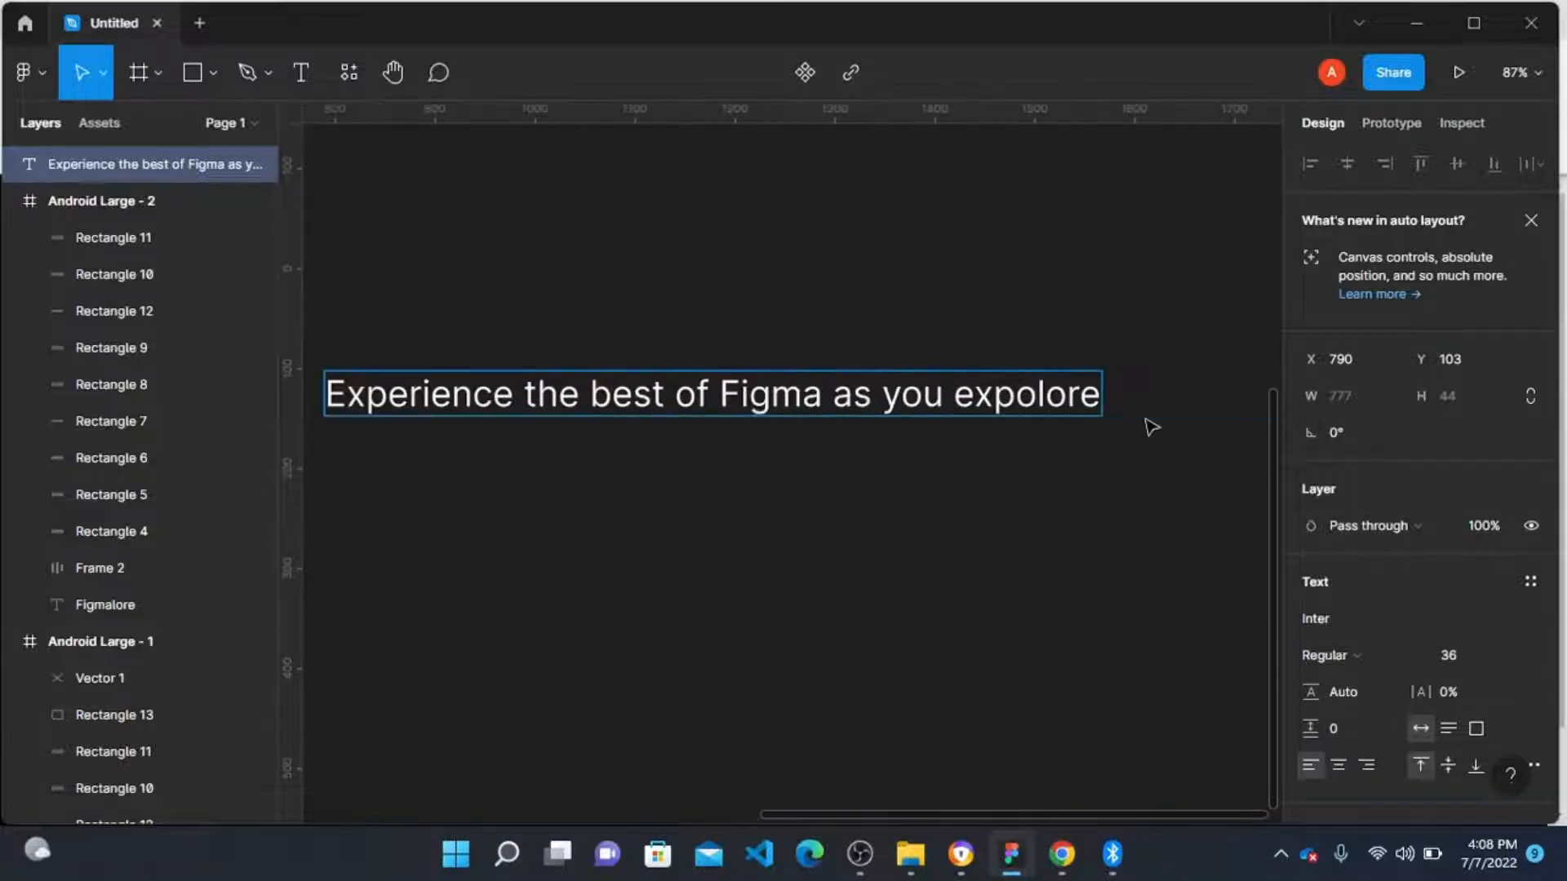
pyautogui.press('BackSpace')
pyautogui.press('BackSpace')
pyautogui.press('BackSpace')
pyautogui.press('BackSpace')
pyautogui.press('BackSpace')
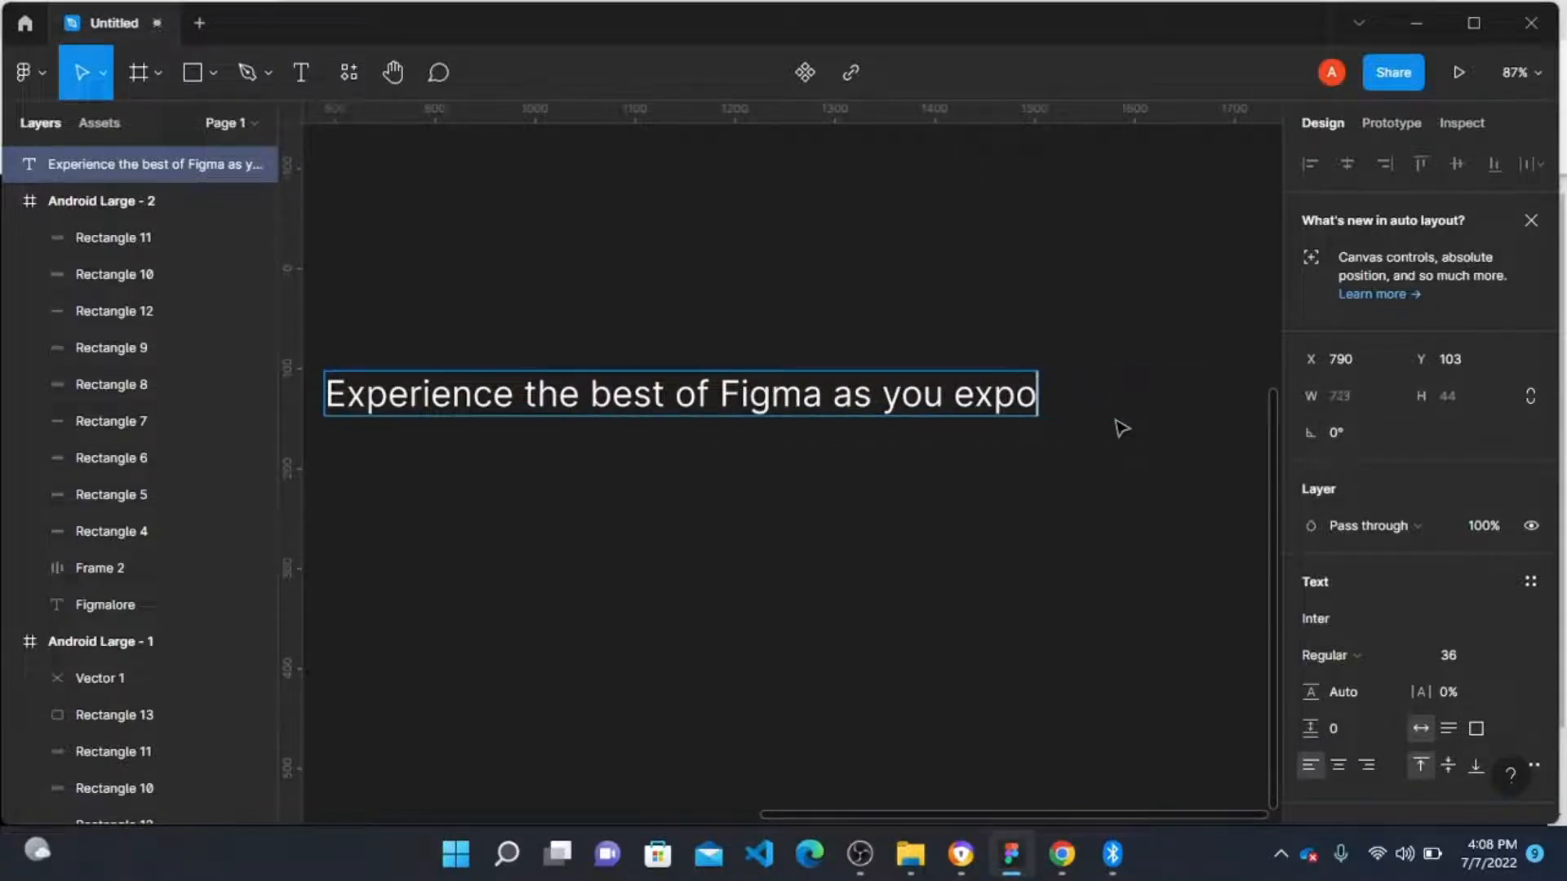
pyautogui.write('lore')
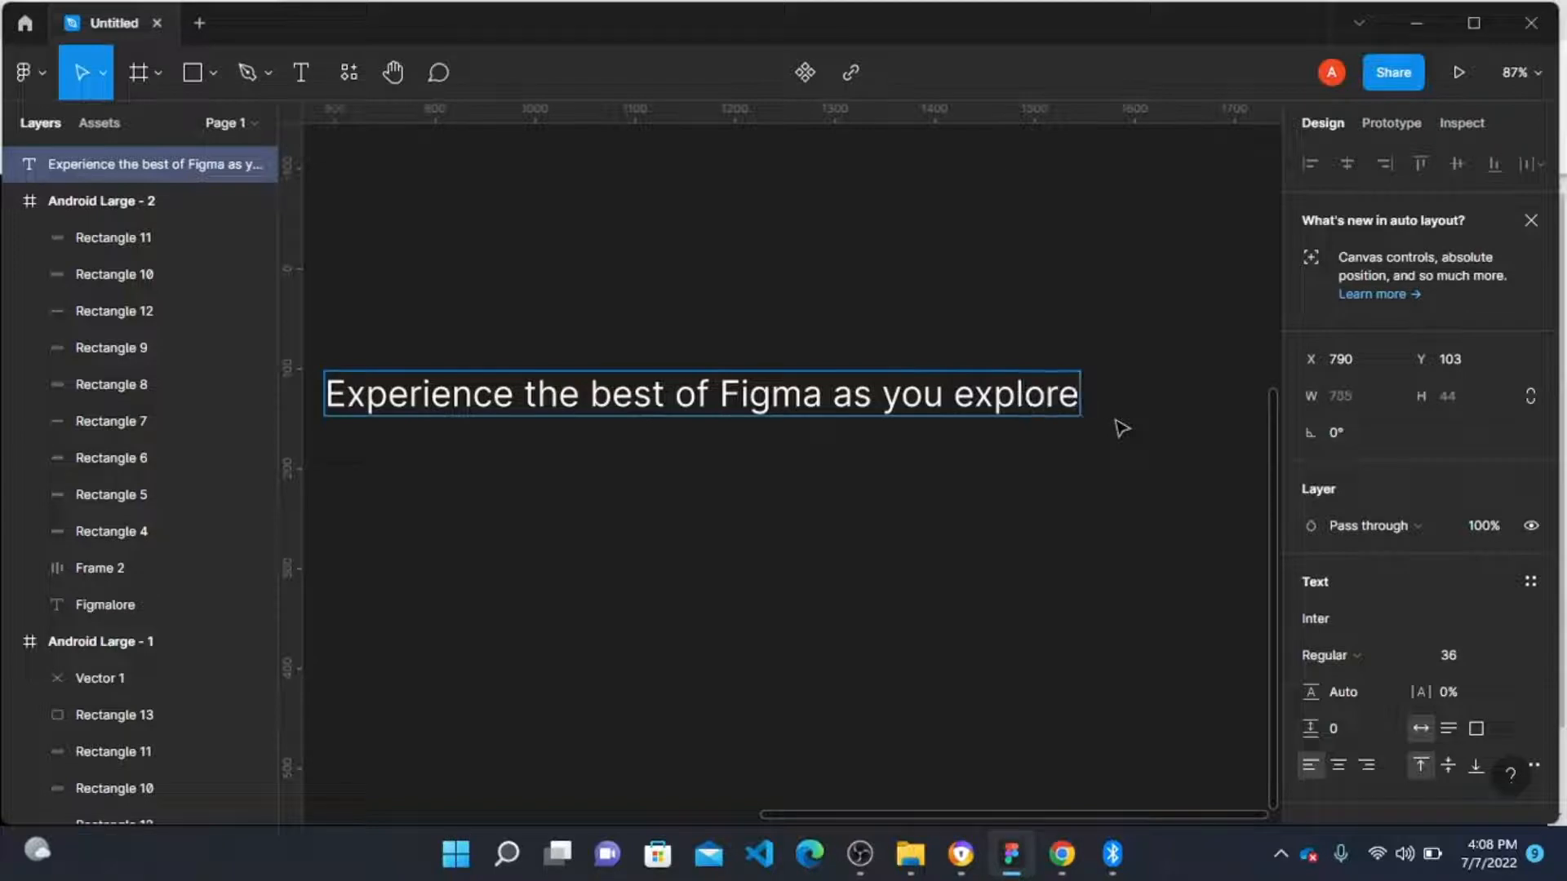
pyautogui.write(' the varioius')
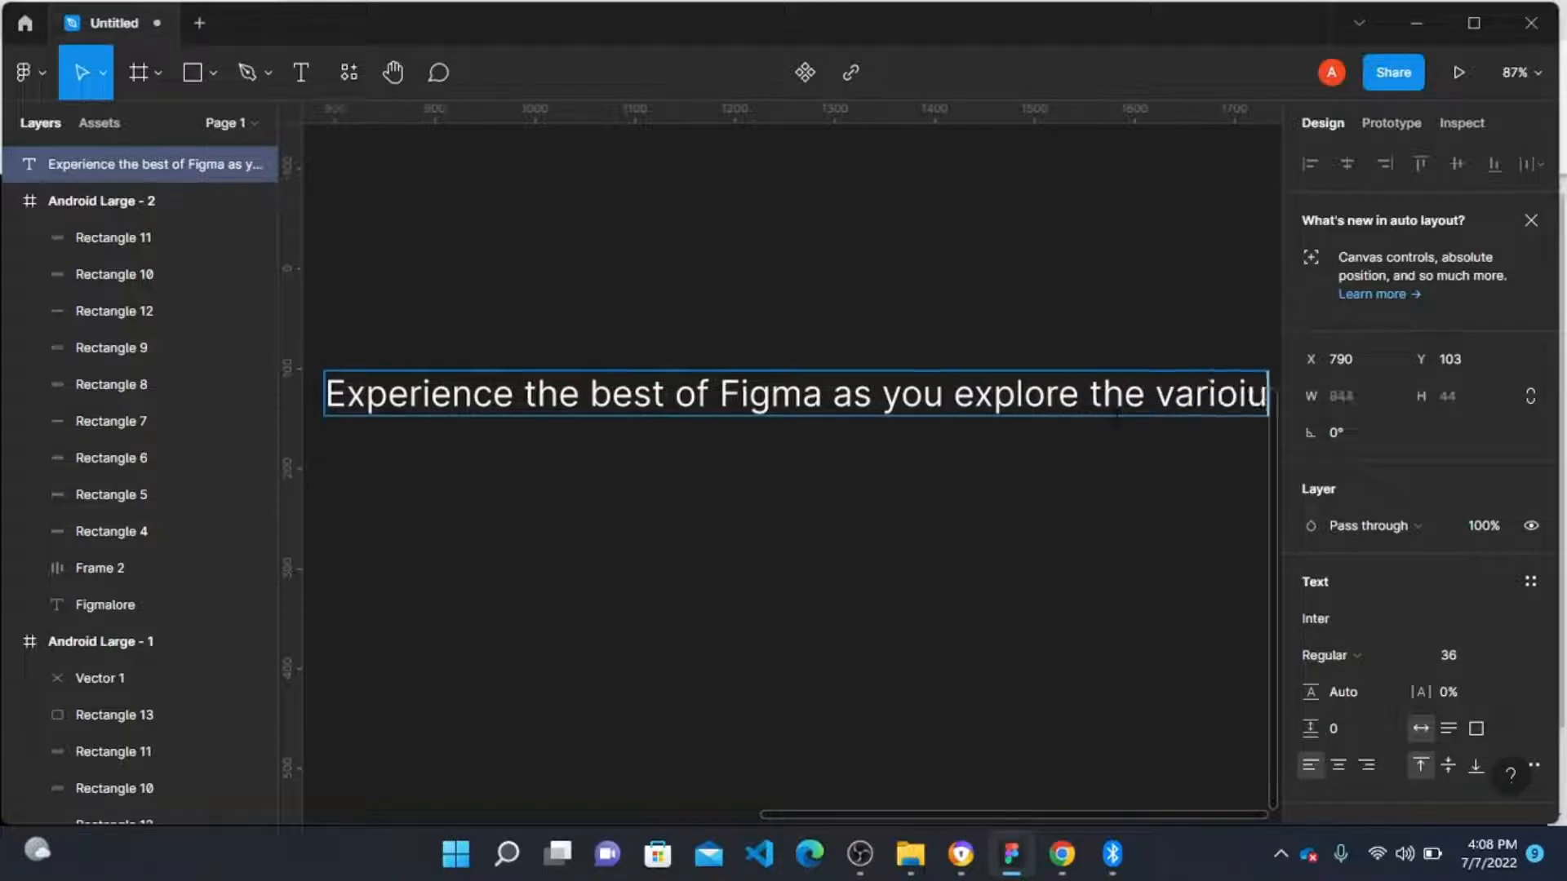
pyautogui.press('BackSpace')
pyautogui.press('BackSpace')
pyautogui.press('BackSpace')
pyautogui.press('BackSpace')
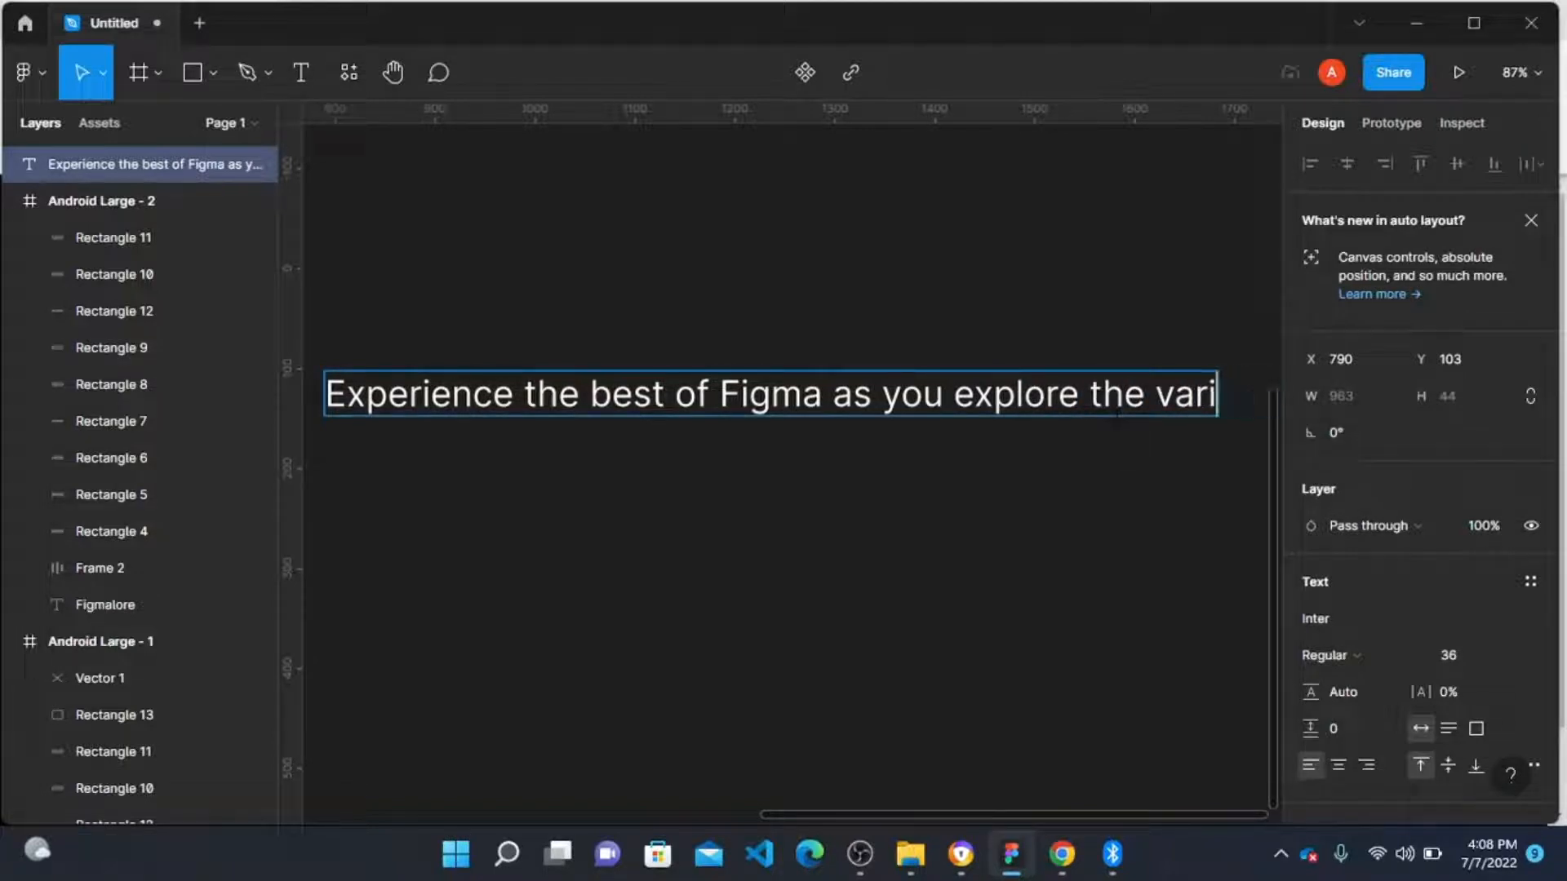
pyautogui.write('ousatu')
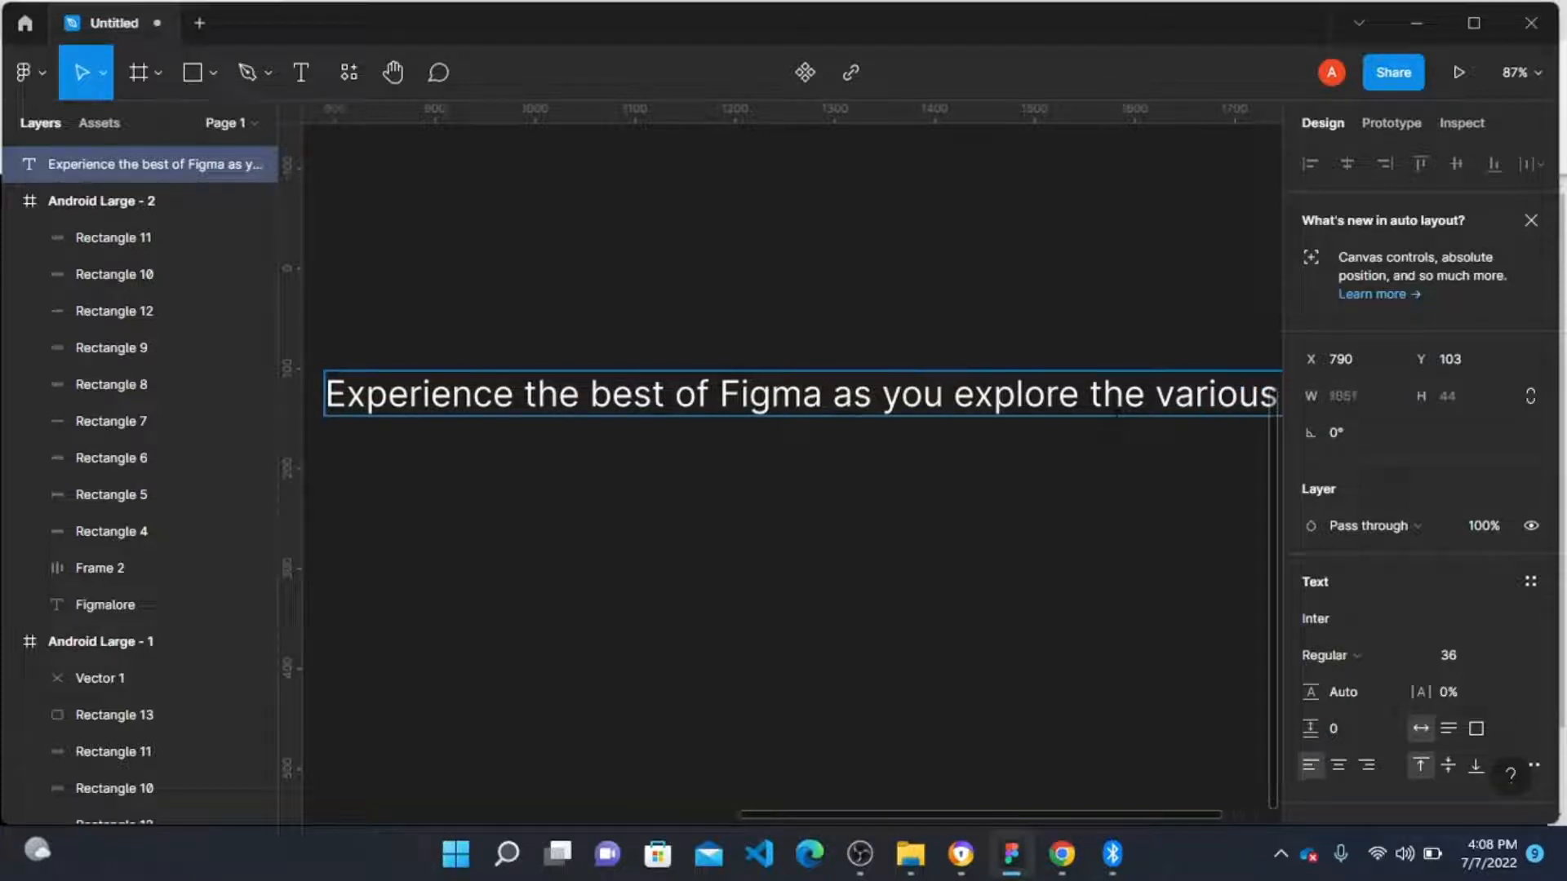
# Step: Replace the word "various" with "available" in the new text and finish editing
pyautogui.scroll(-3, 838, 488)
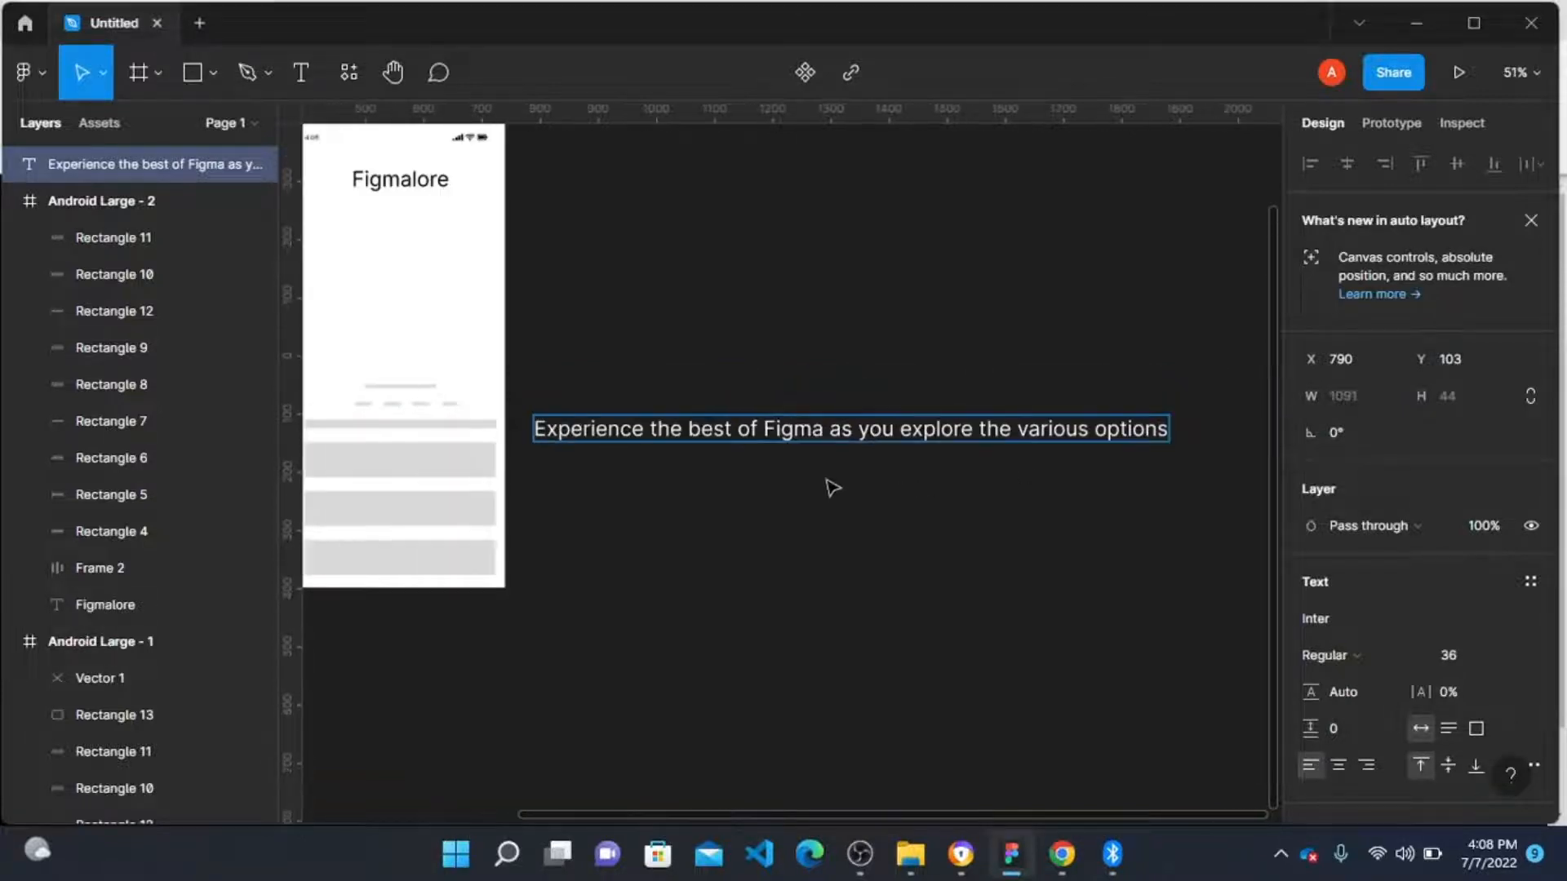
pyautogui.hscroll(3, 829, 486)
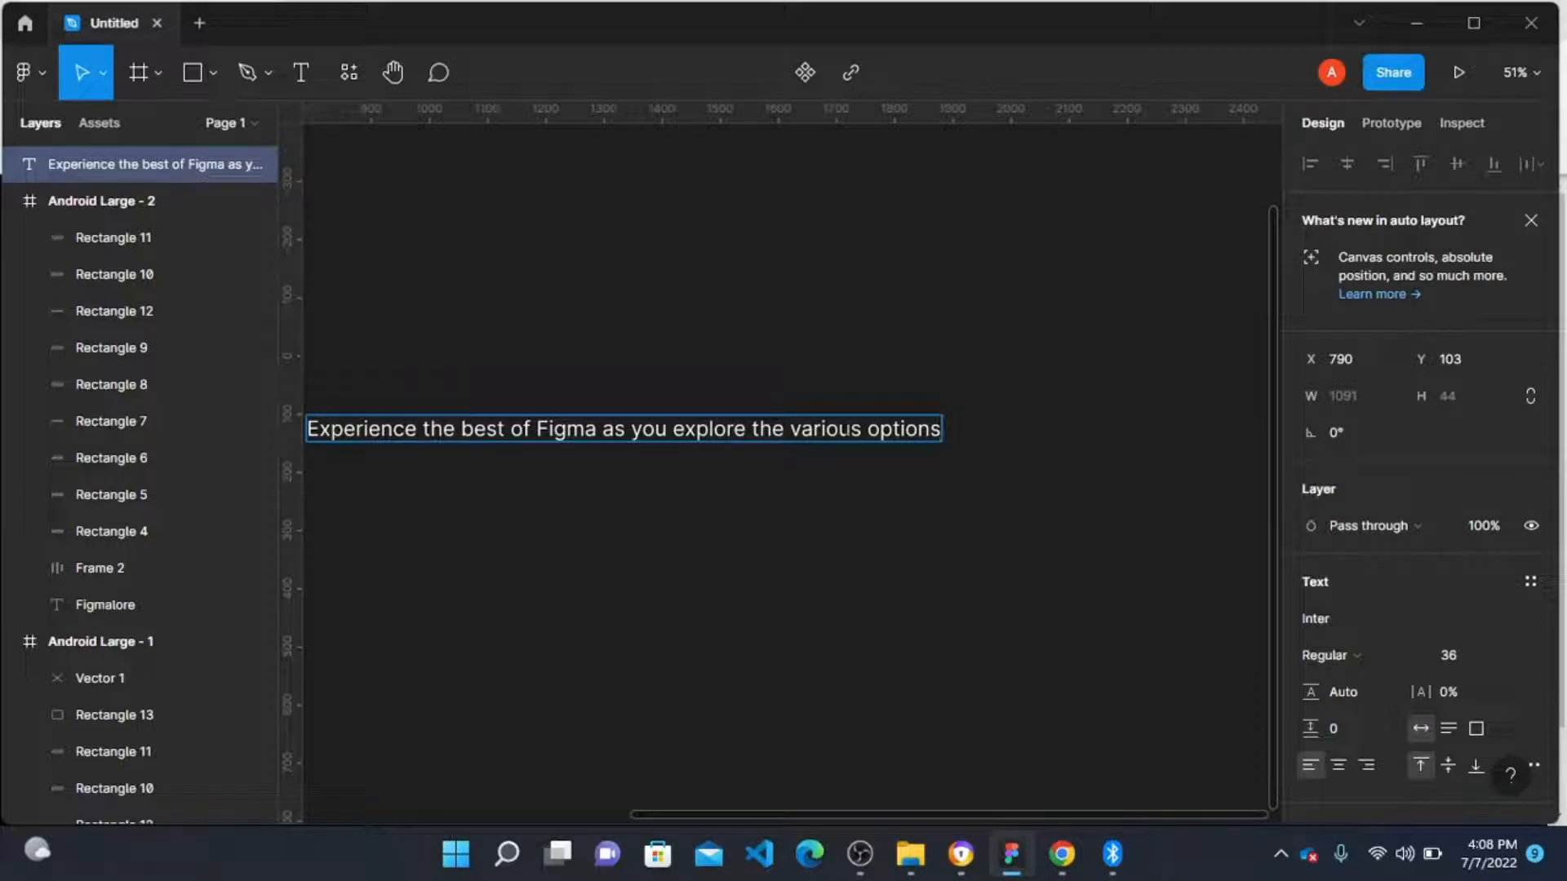
pyautogui.press('BackSpace')
pyautogui.press('BackSpace')
pyautogui.press('BackSpace')
pyautogui.press('BackSpace')
pyautogui.press('BackSpace')
pyautogui.press('BackSpace')
pyautogui.press('BackSpace')
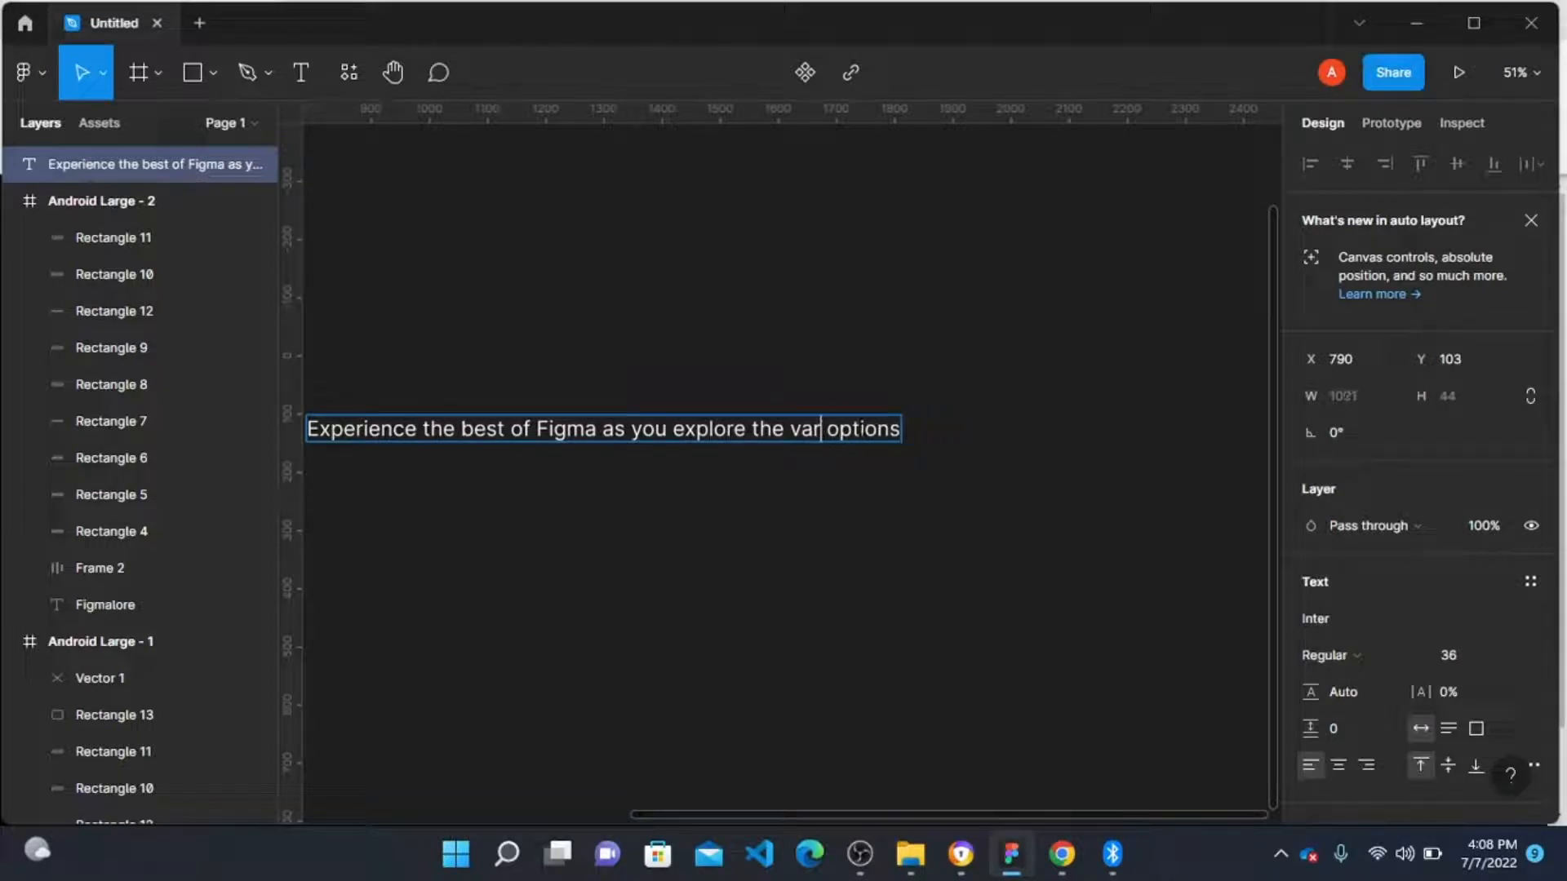
pyautogui.write('available')
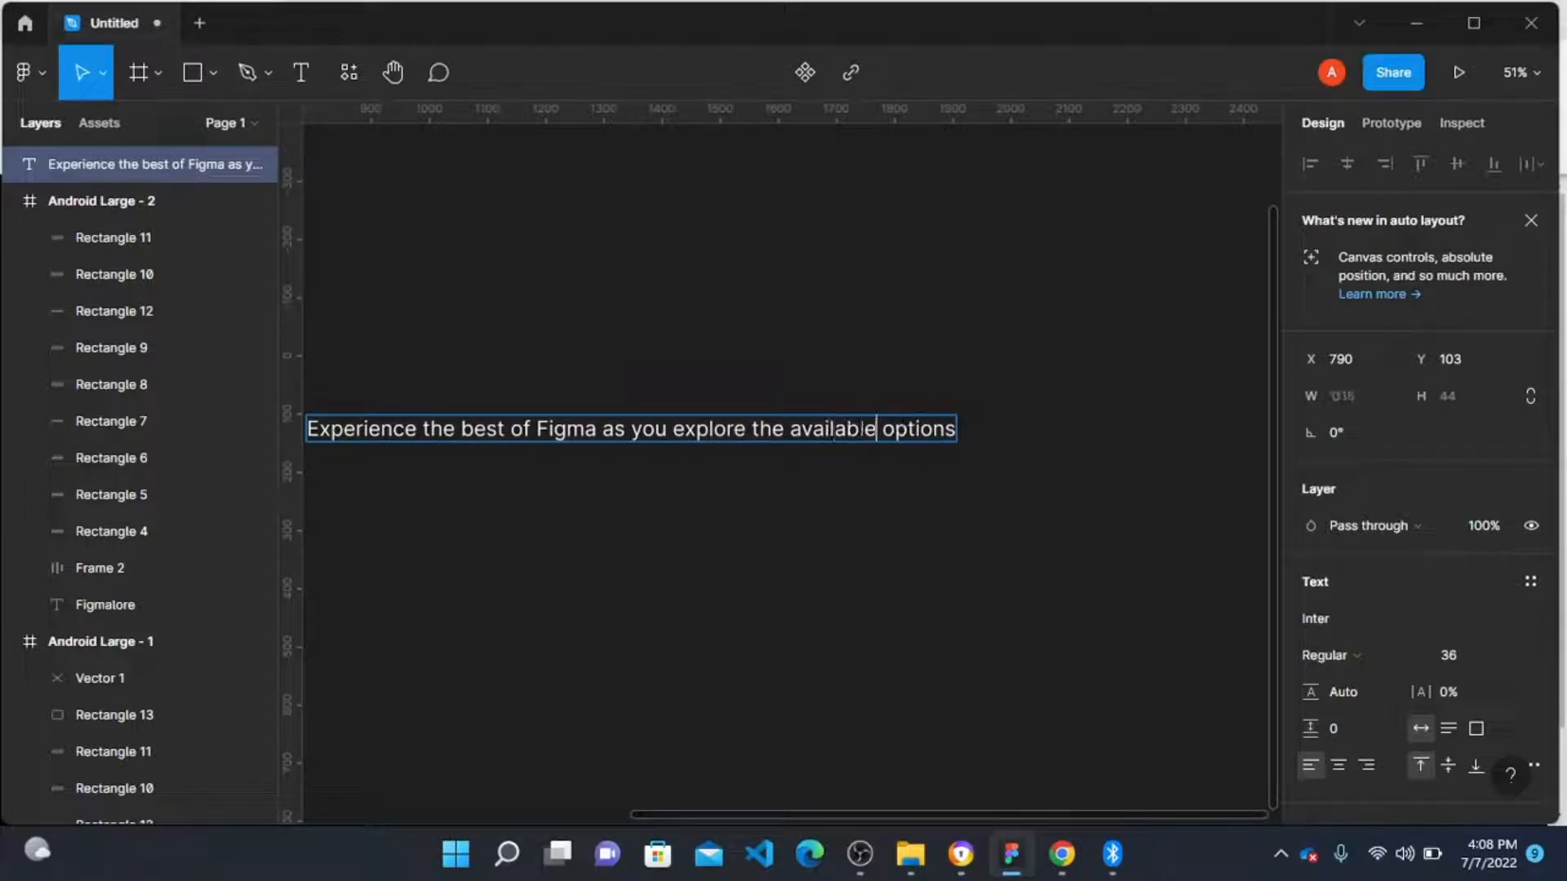
pyautogui.press('Escape')
# Step: Move the new text onto the Android Large - 2 frame above the lower placeholder bars
pyautogui.scroll(-3, 682, 542)
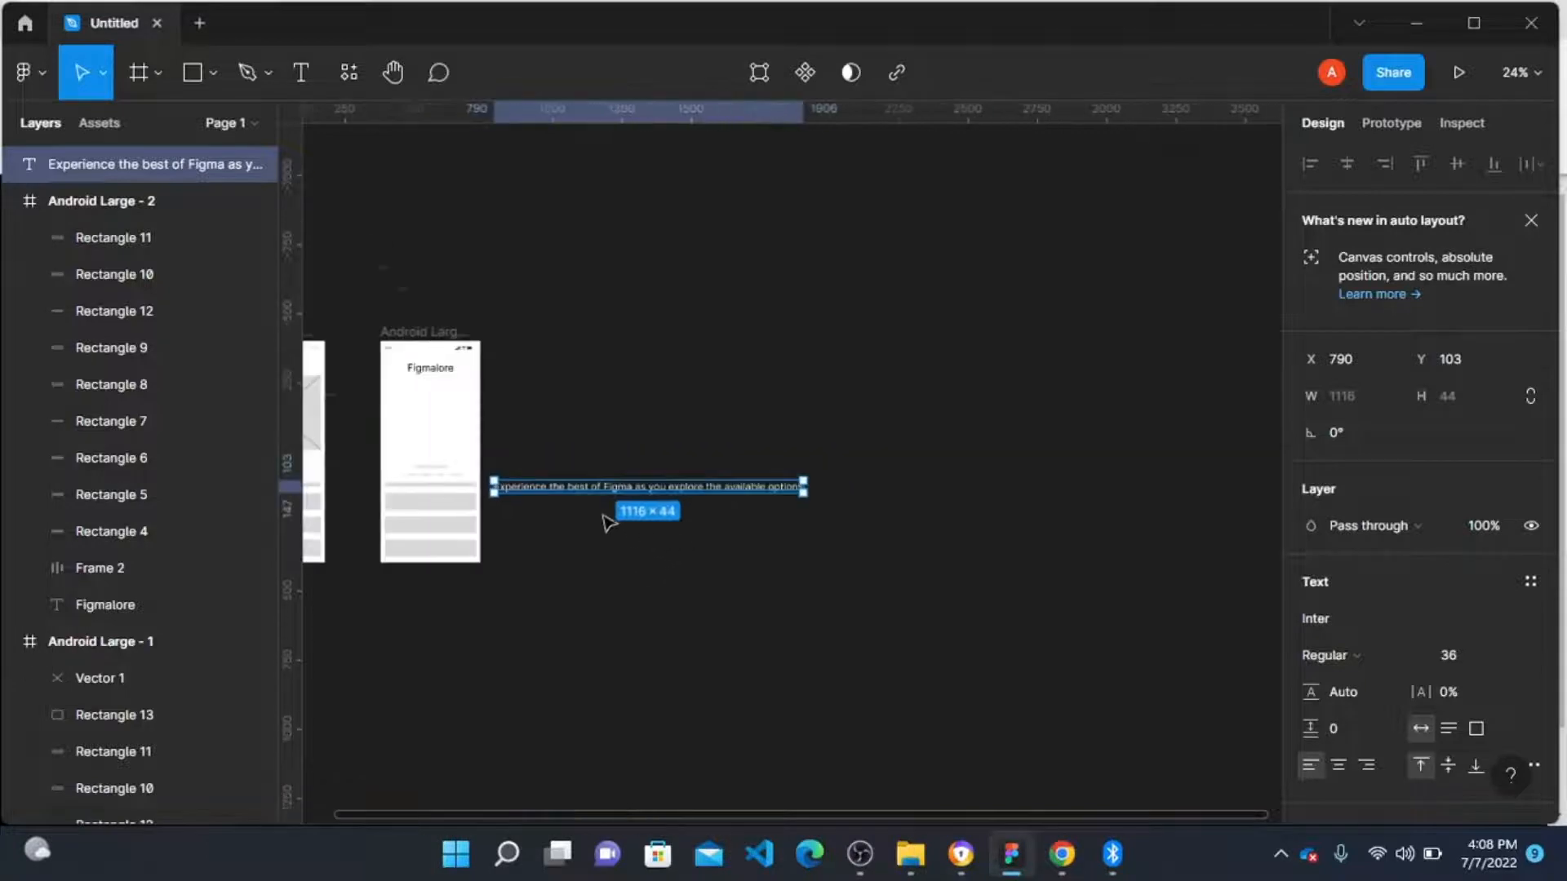
pyautogui.scroll(1, 540, 496)
pyautogui.scroll(2, 541, 497)
pyautogui.hscroll(-3, 1102, 481)
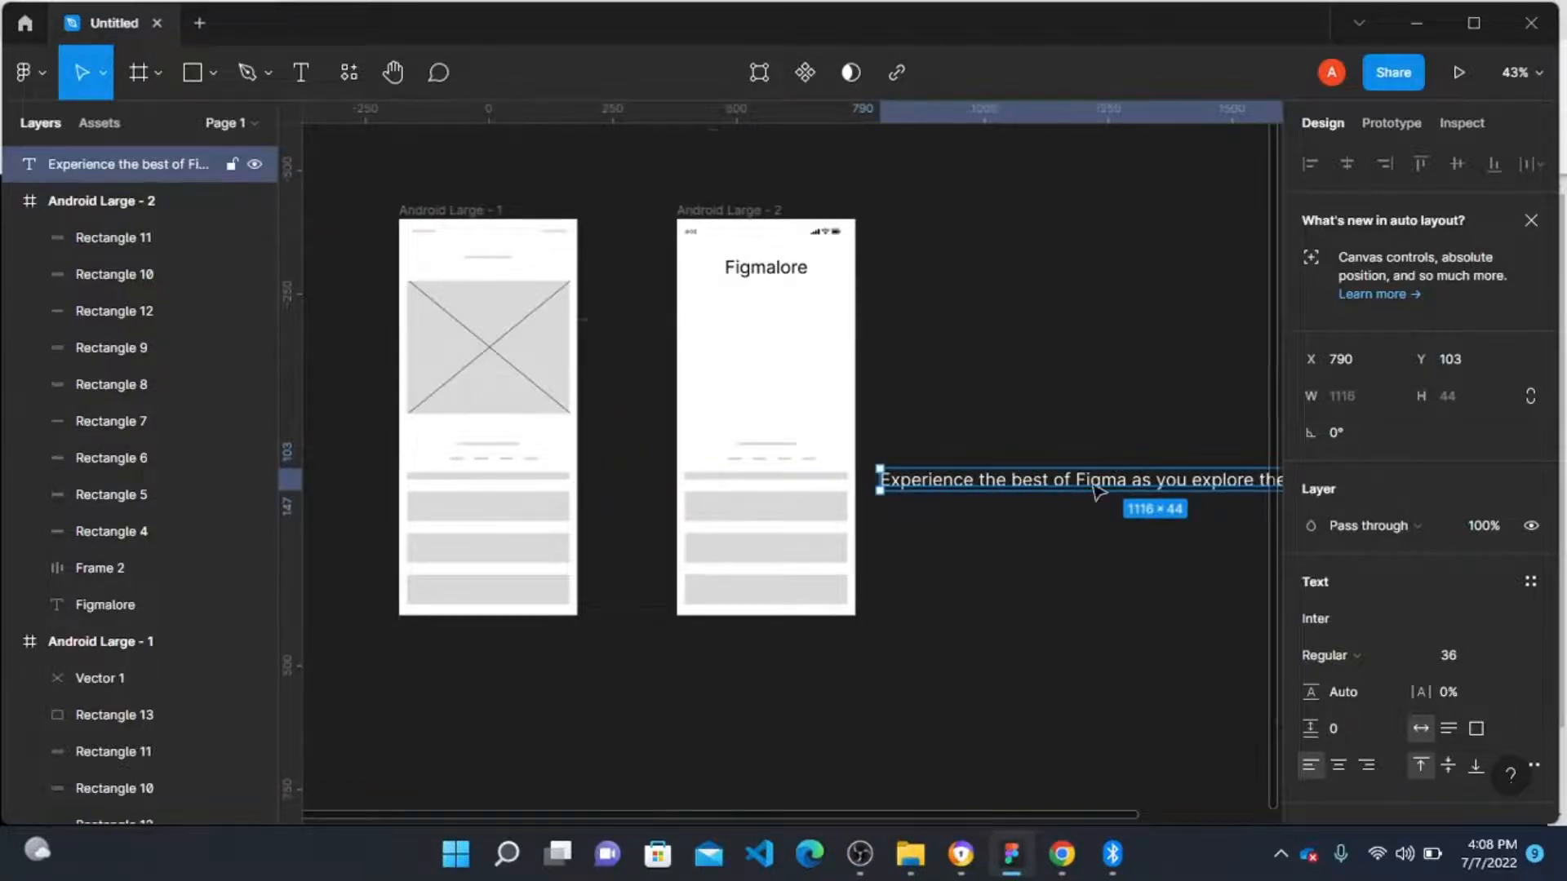
pyautogui.moveTo(1102, 481); pyautogui.dragTo(808, 479)
# Step: Set the new text's font size to 16 and its fill colour to black 000000
pyautogui.scroll(5, 808, 479)
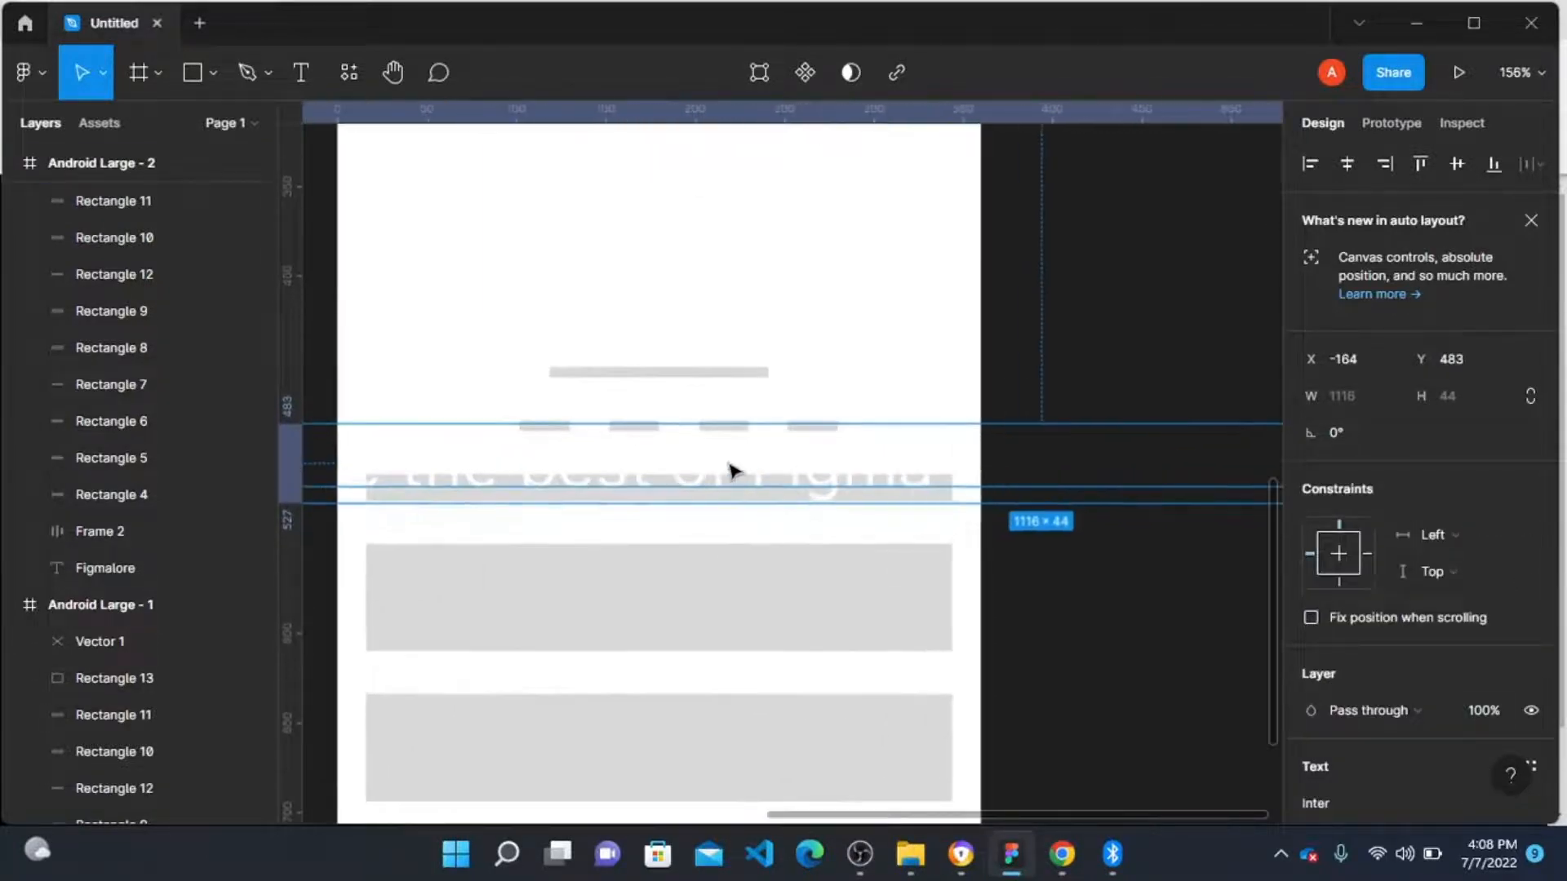
pyautogui.scroll(-5, 1439, 687)
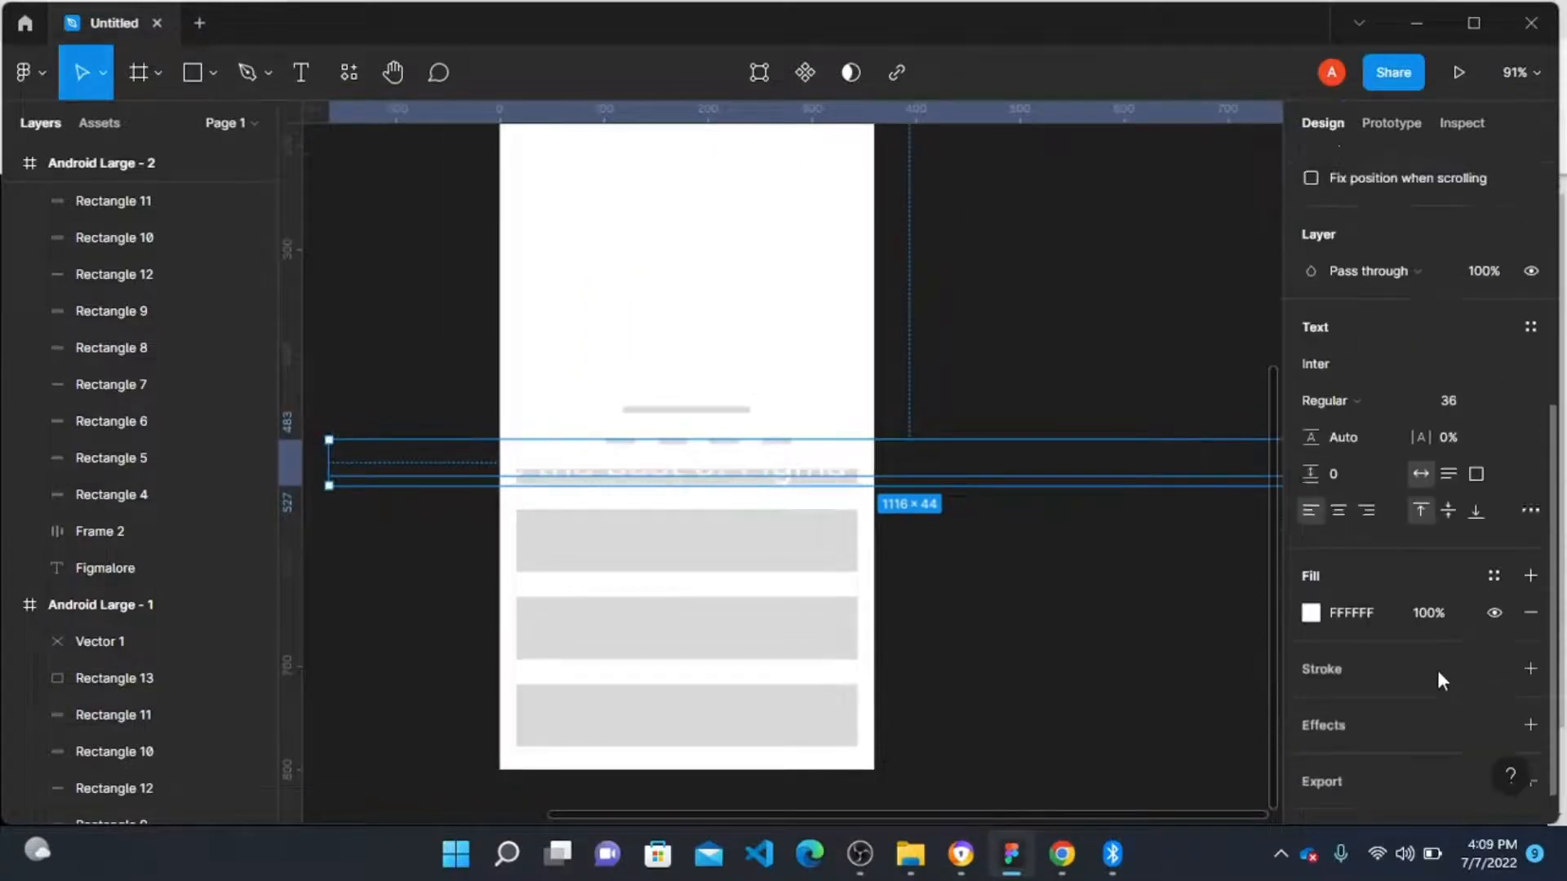
pyautogui.click(1511, 349)
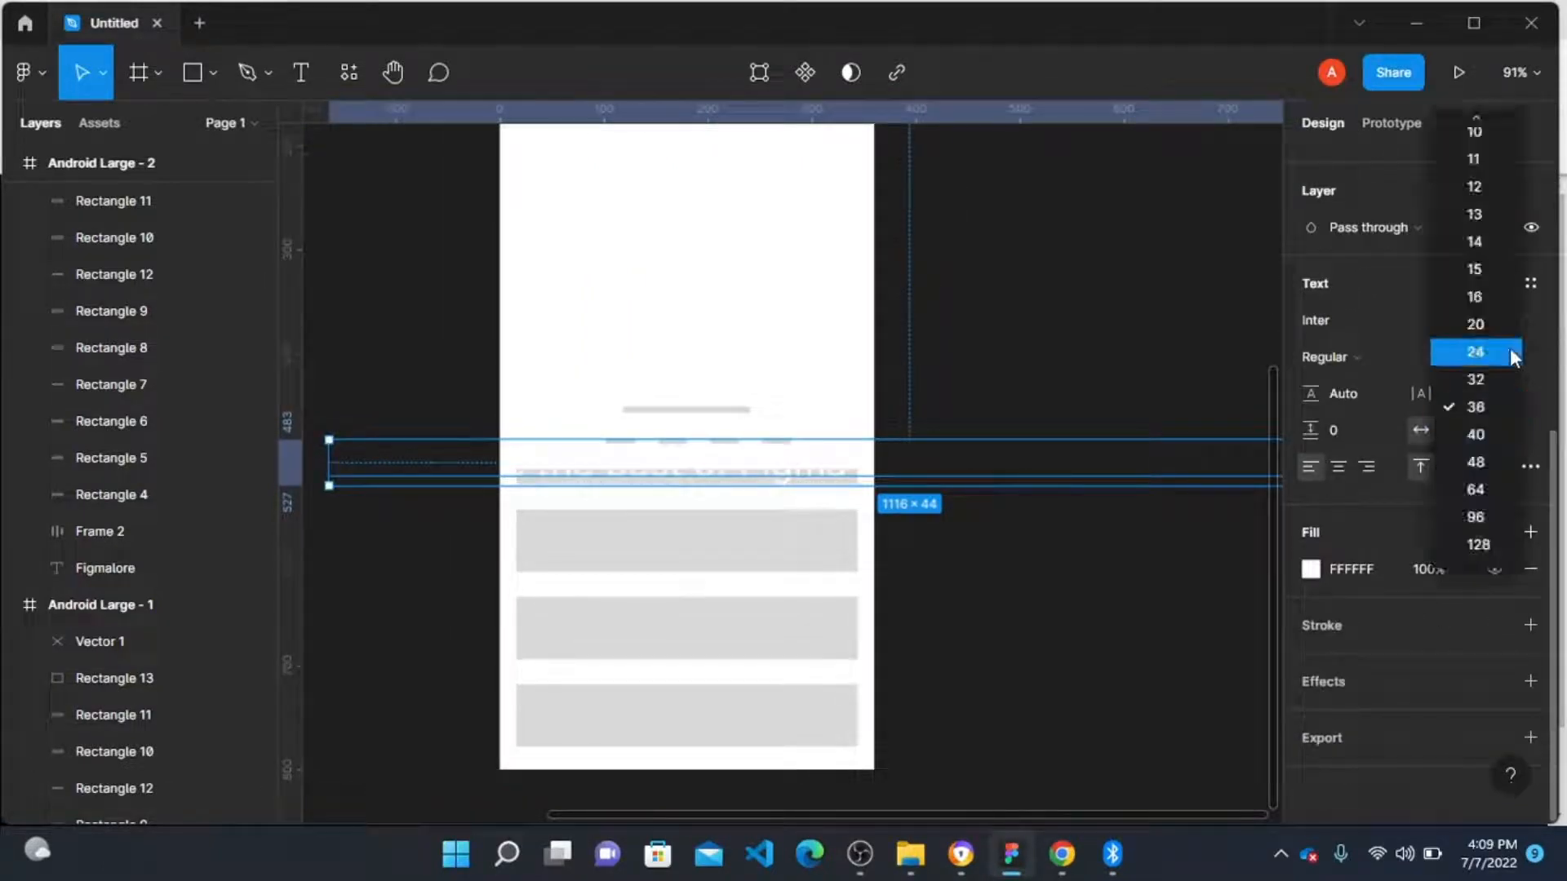
pyautogui.click(1491, 297)
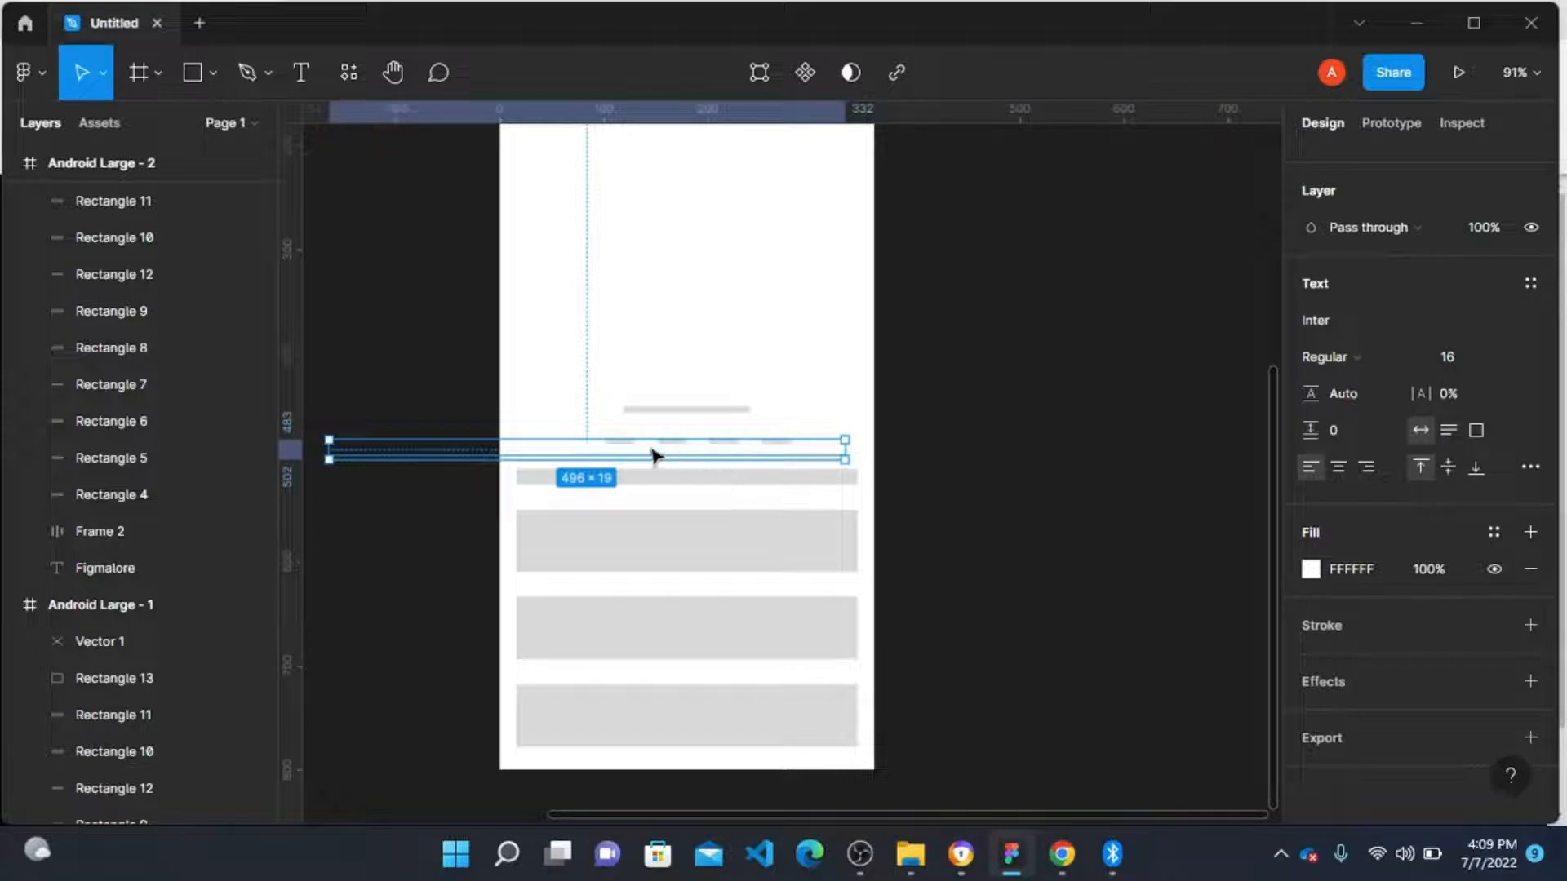
pyautogui.click(1309, 569)
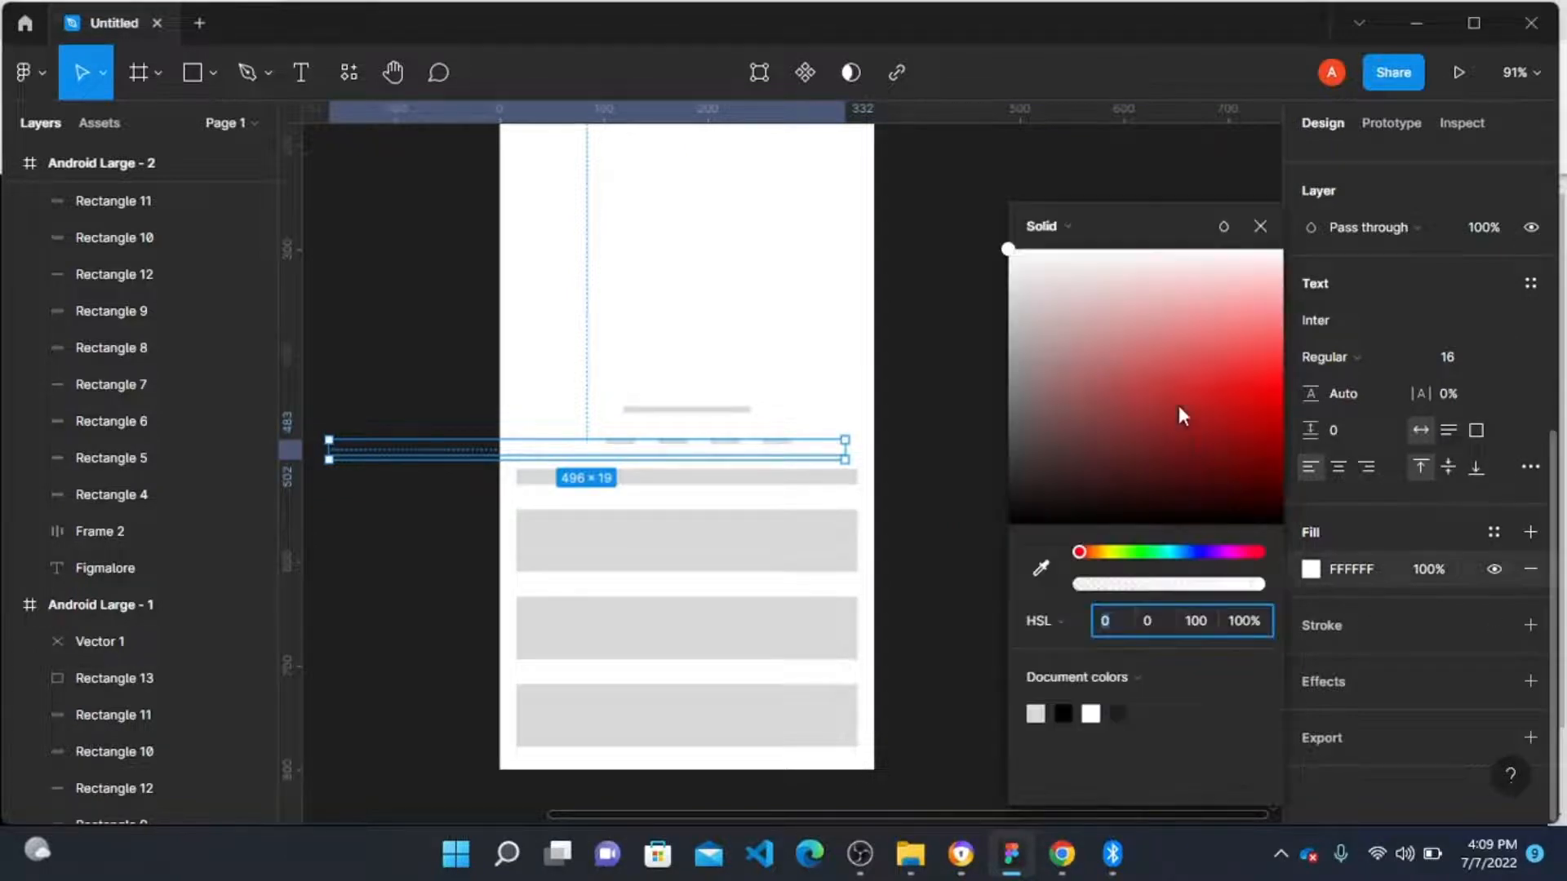
pyautogui.moveTo(1020, 514); pyautogui.dragTo(938, 595)
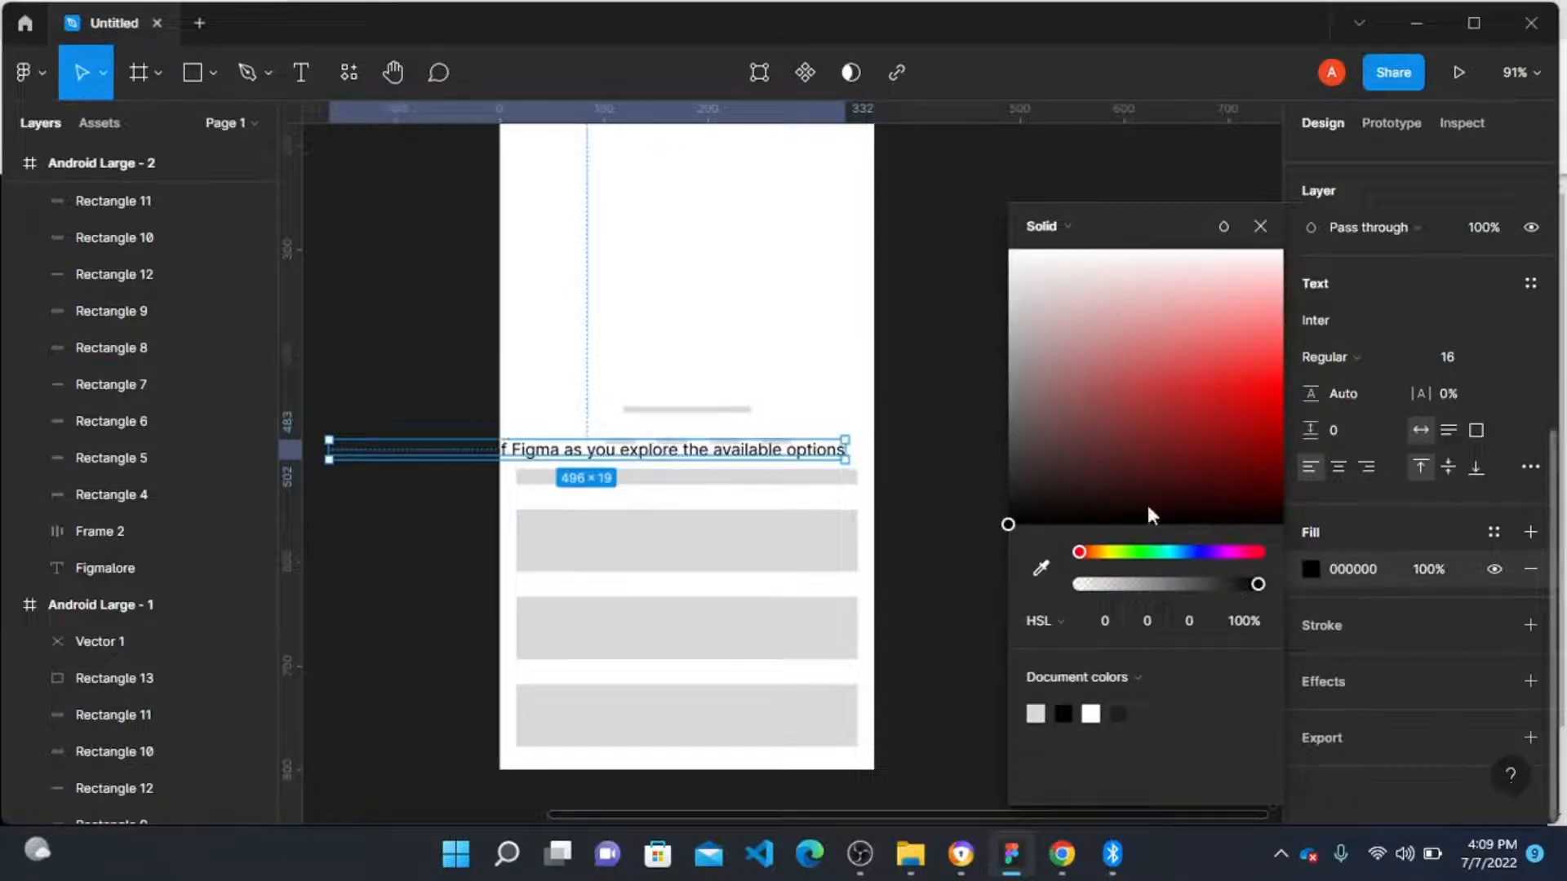
# Step: Position the text inside the frame and narrow it to about 287 px wide so it wraps onto two lines
pyautogui.moveTo(432, 452); pyautogui.dragTo(648, 442)
pyautogui.scroll(-5, 651, 443)
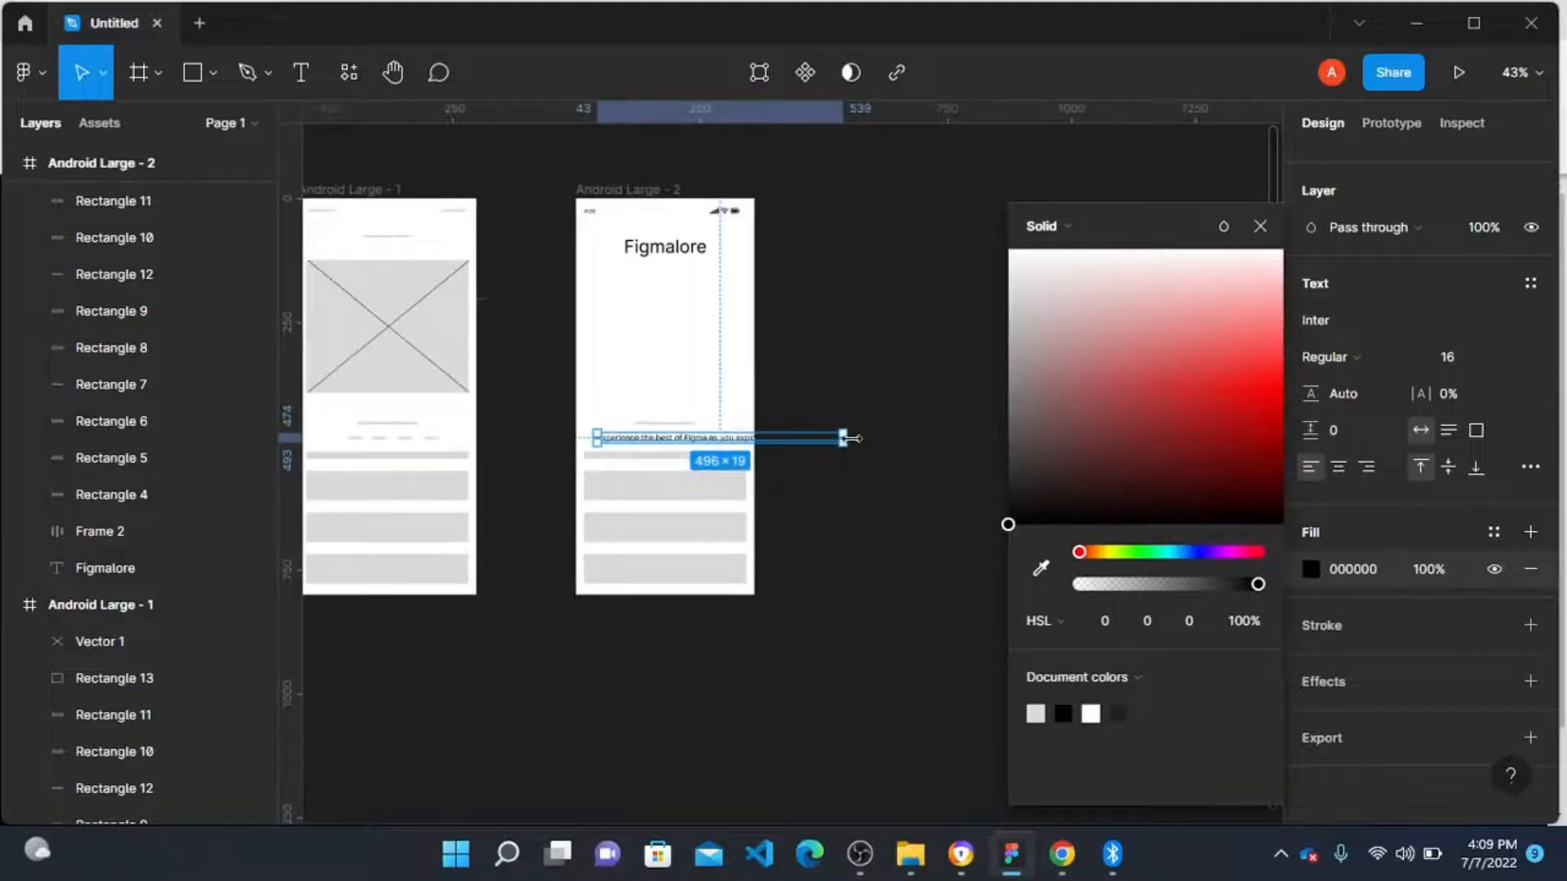
pyautogui.moveTo(850, 438); pyautogui.dragTo(741, 437)
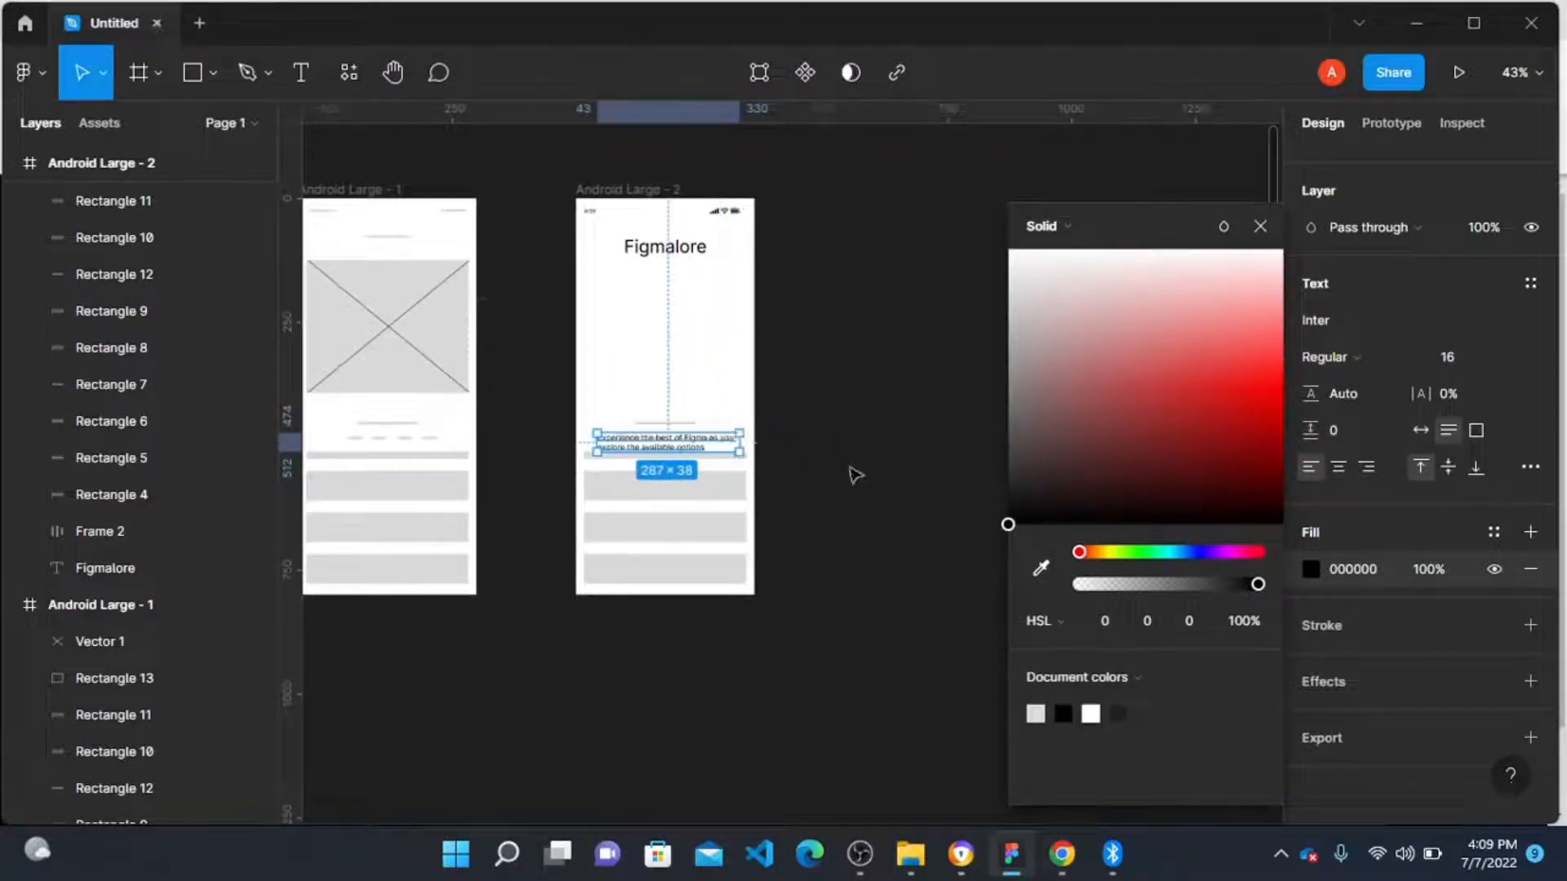
# Step: Centre-align the tagline text and move it down just below the row of short bars
pyautogui.click(1339, 467)
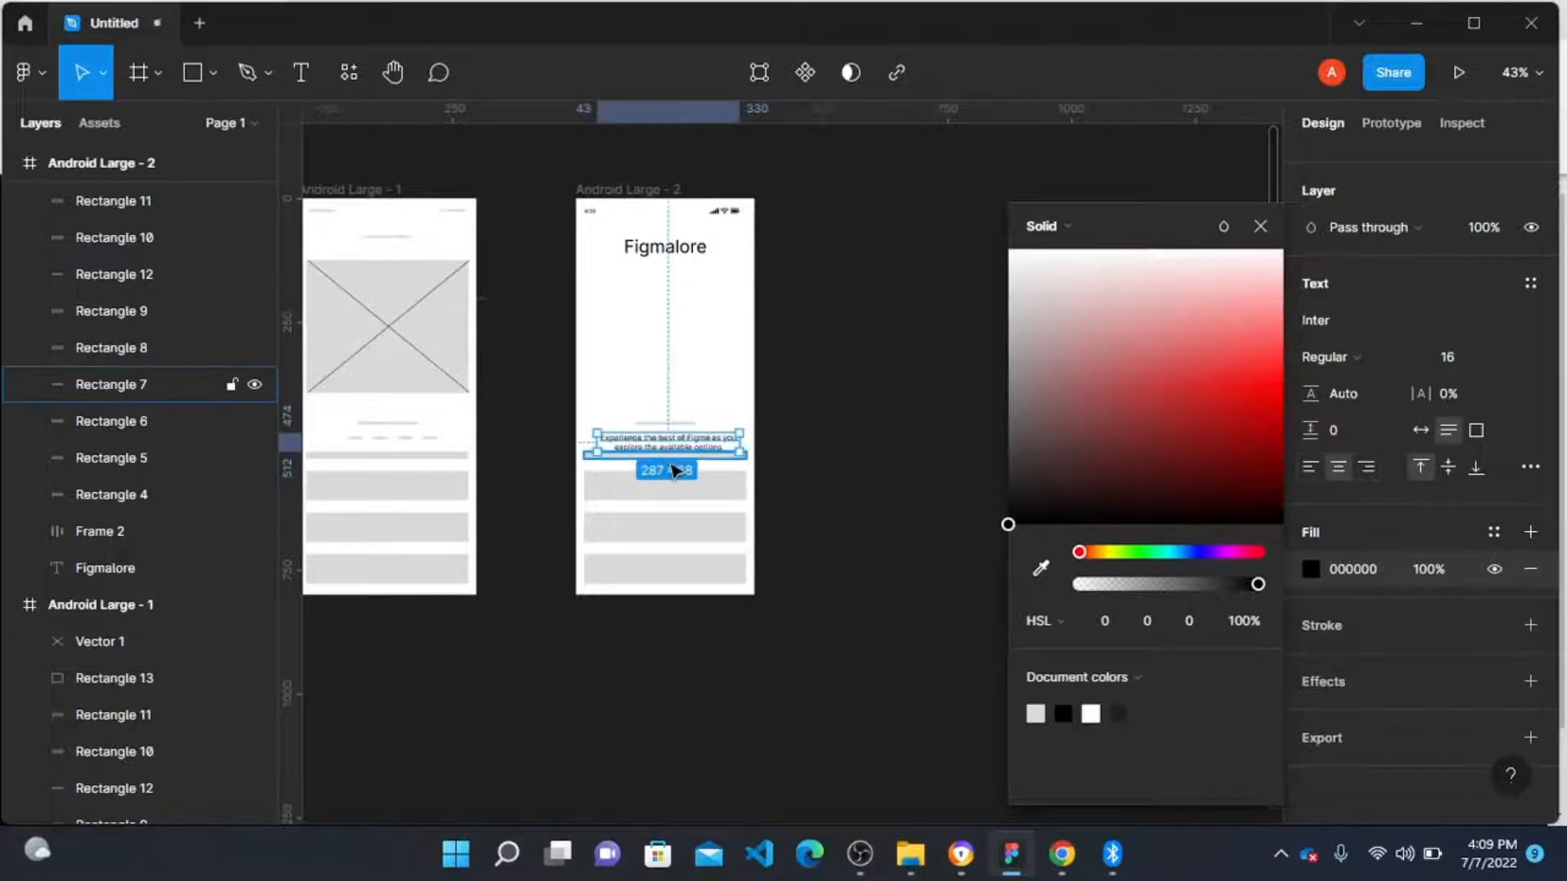
pyautogui.scroll(5, 708, 445)
pyautogui.scroll(3, 570, 448)
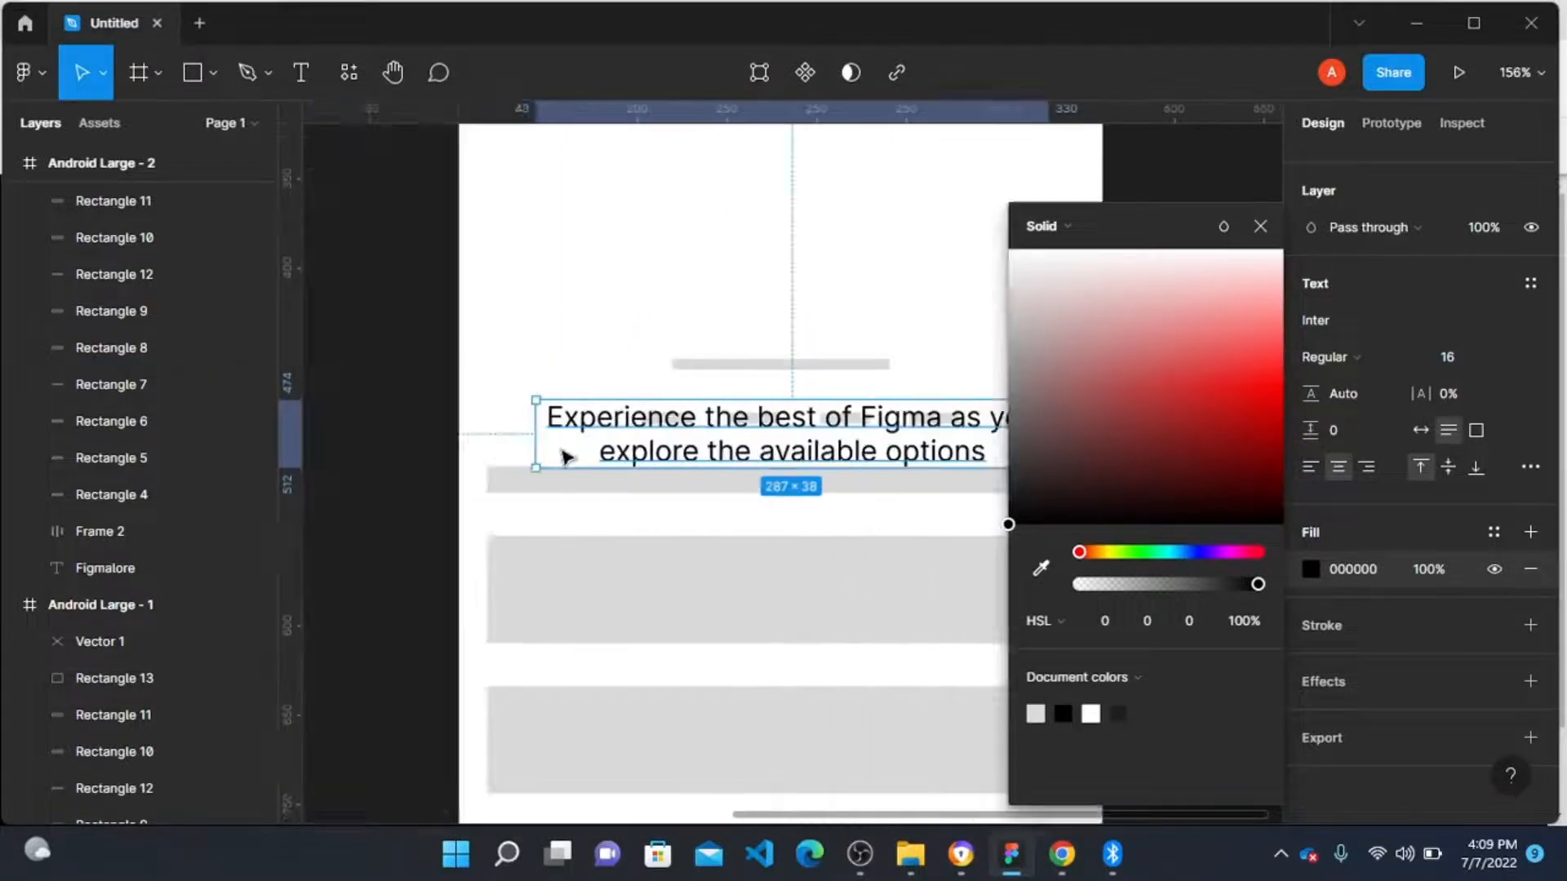
pyautogui.moveTo(656, 432); pyautogui.dragTo(661, 465)
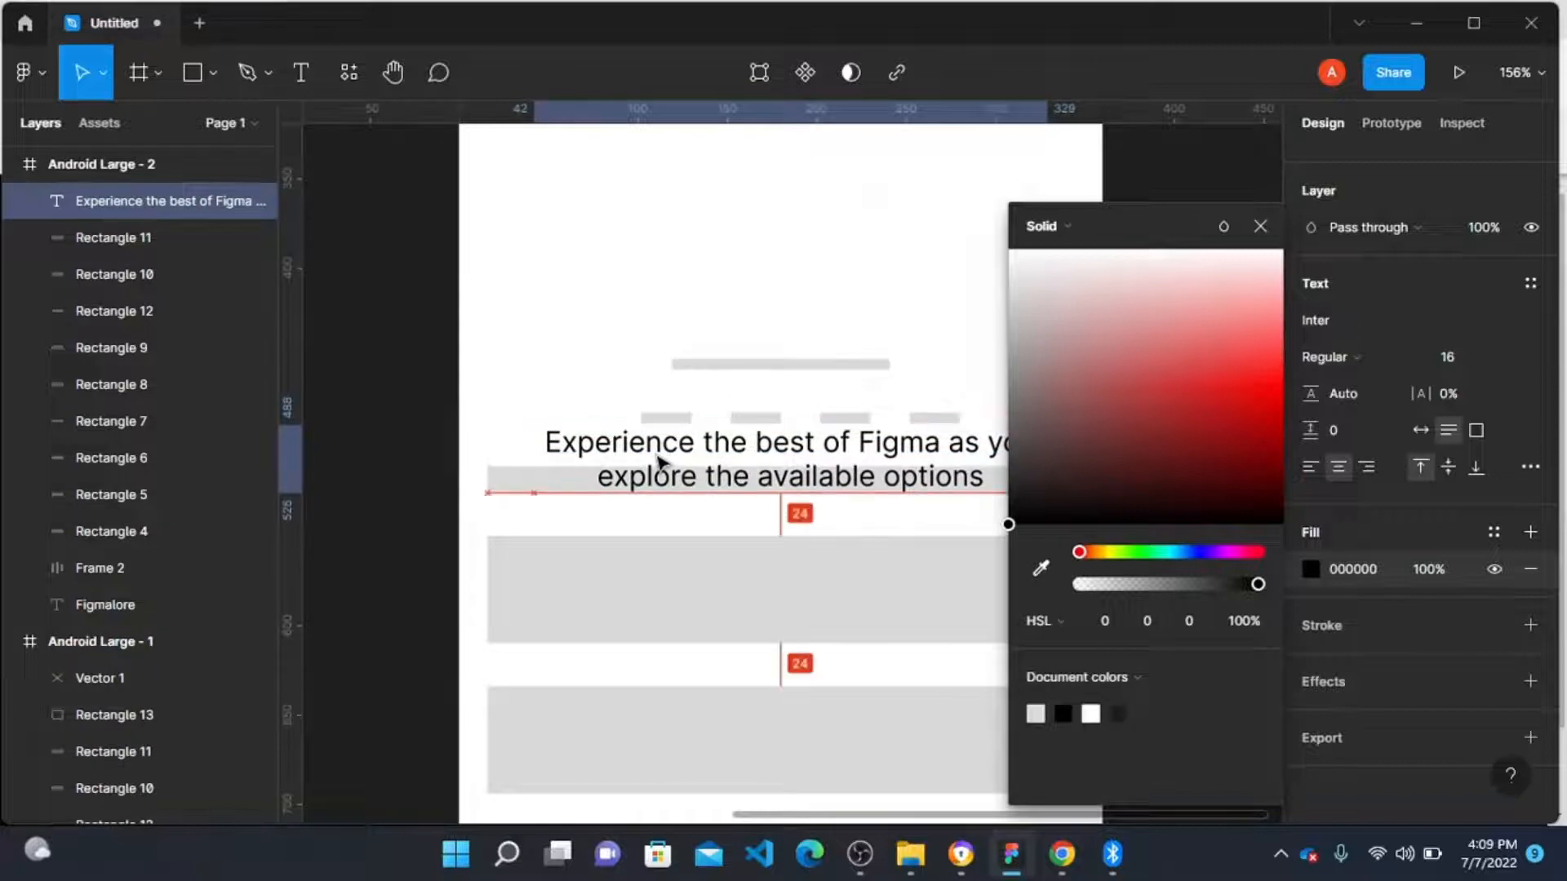
# Step: Centre the tagline text horizontally within the Android Large - 2 frame
pyautogui.hscroll(3, 662, 465)
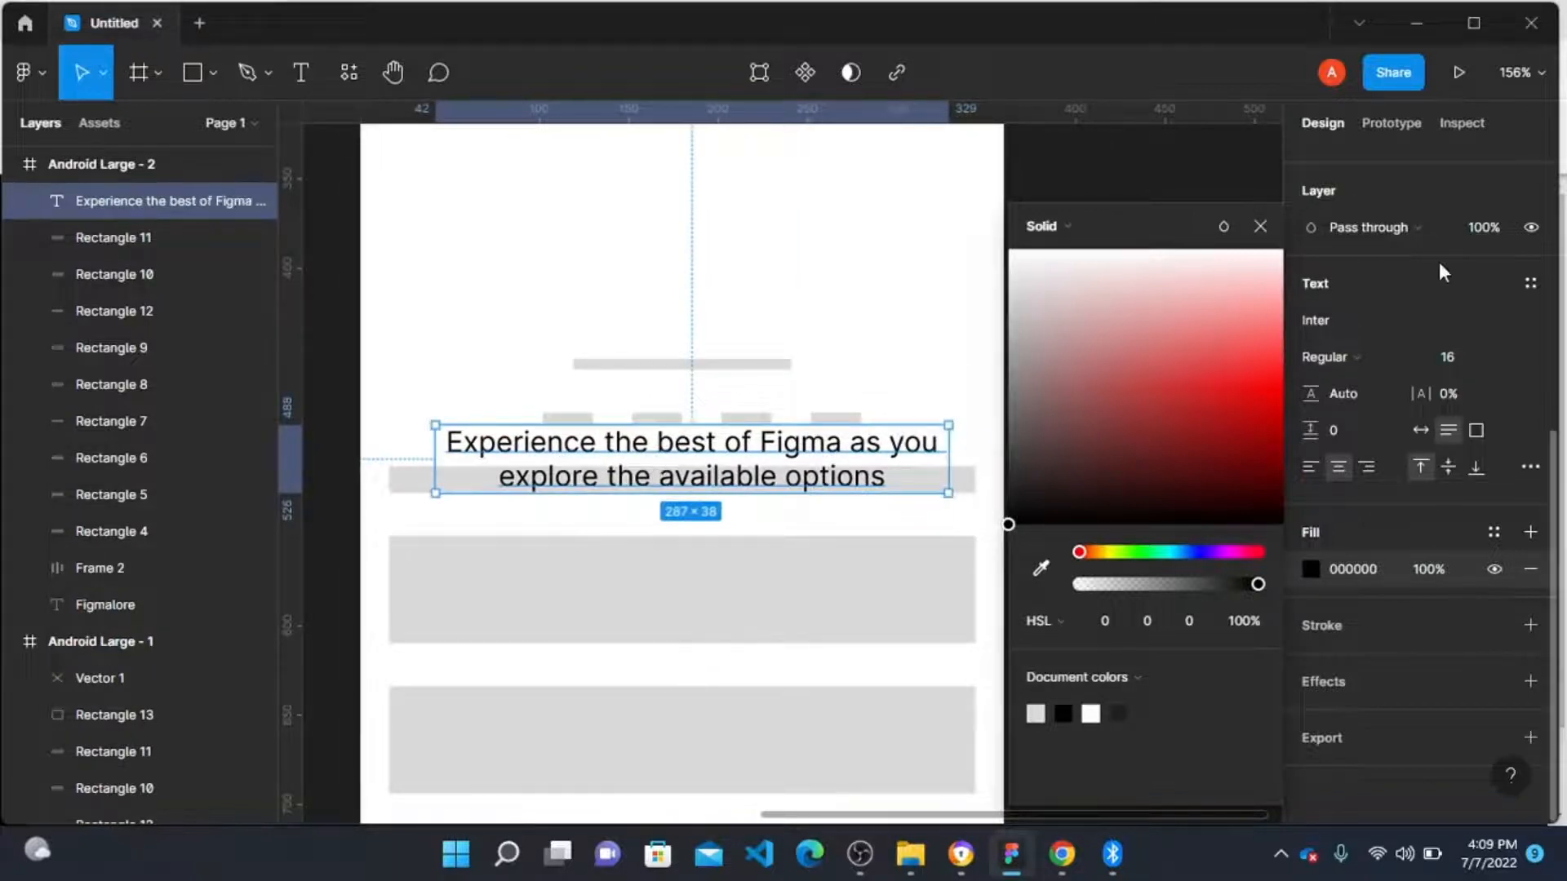
pyautogui.scroll(5, 1438, 262)
pyautogui.click(1358, 165)
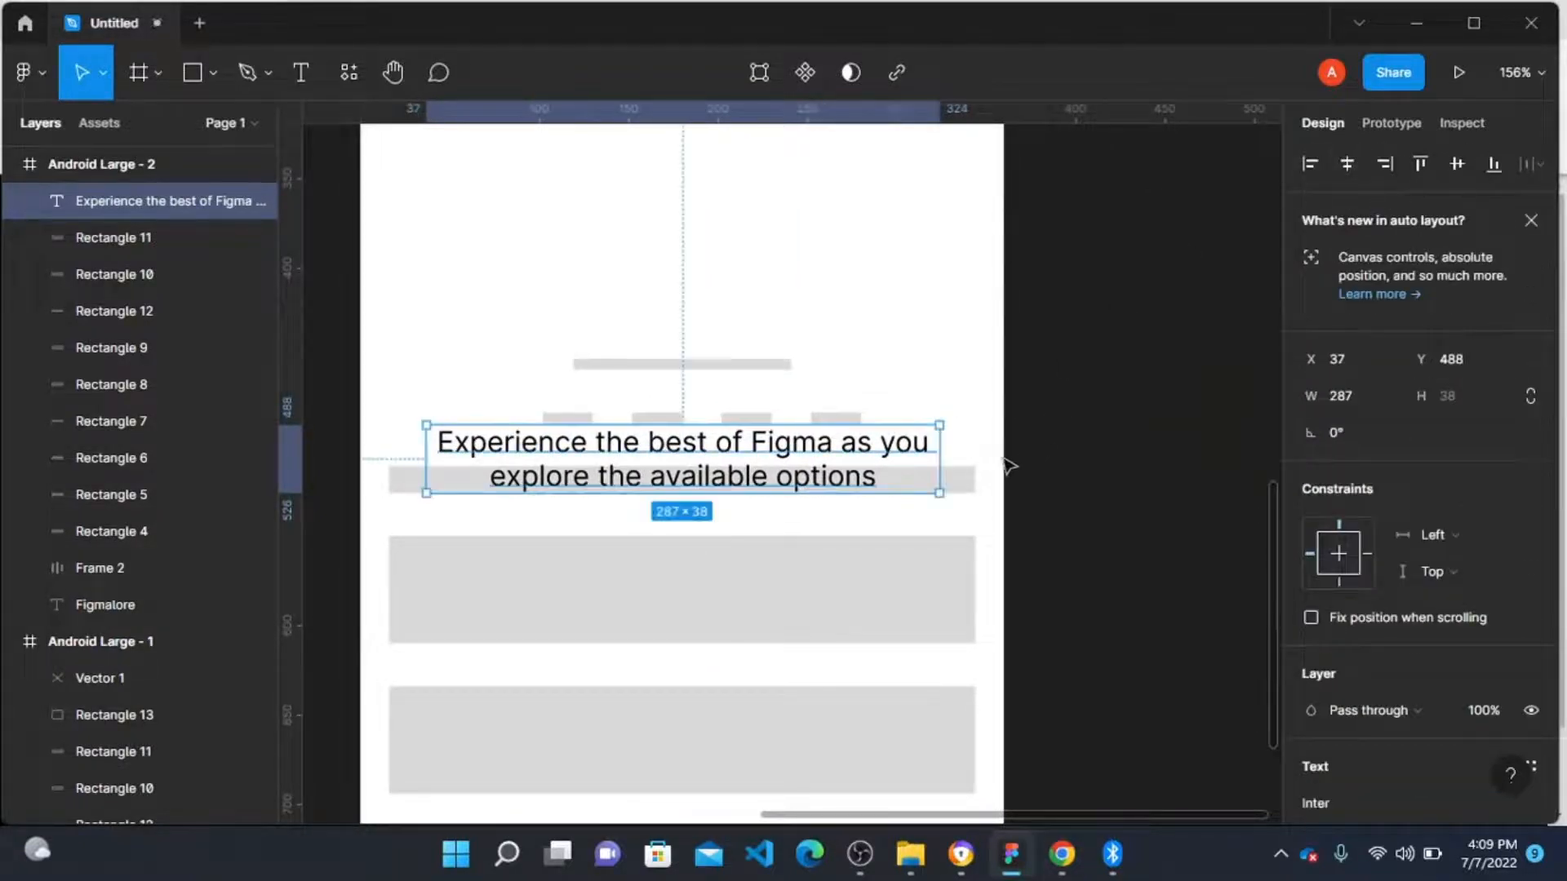
# Step: Select the long bar and the four short bars together and move them up about 27 px
pyautogui.click(964, 481)
pyautogui.press('Delete')
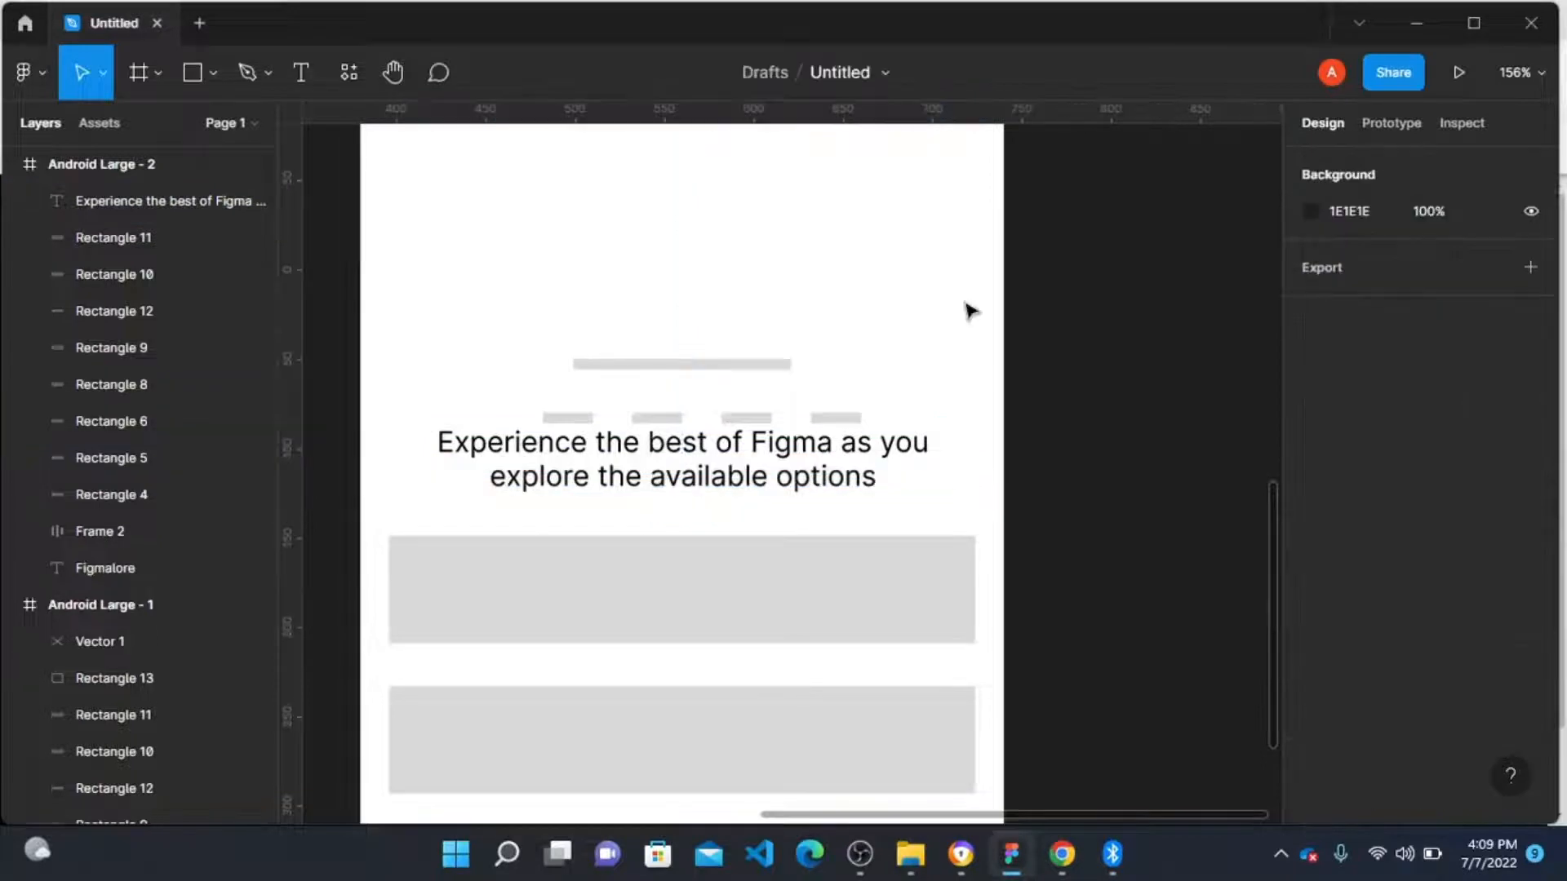
pyautogui.click(847, 418)
pyautogui.keyDown('shift'); pyautogui.click(749, 418); pyautogui.keyUp('shift')
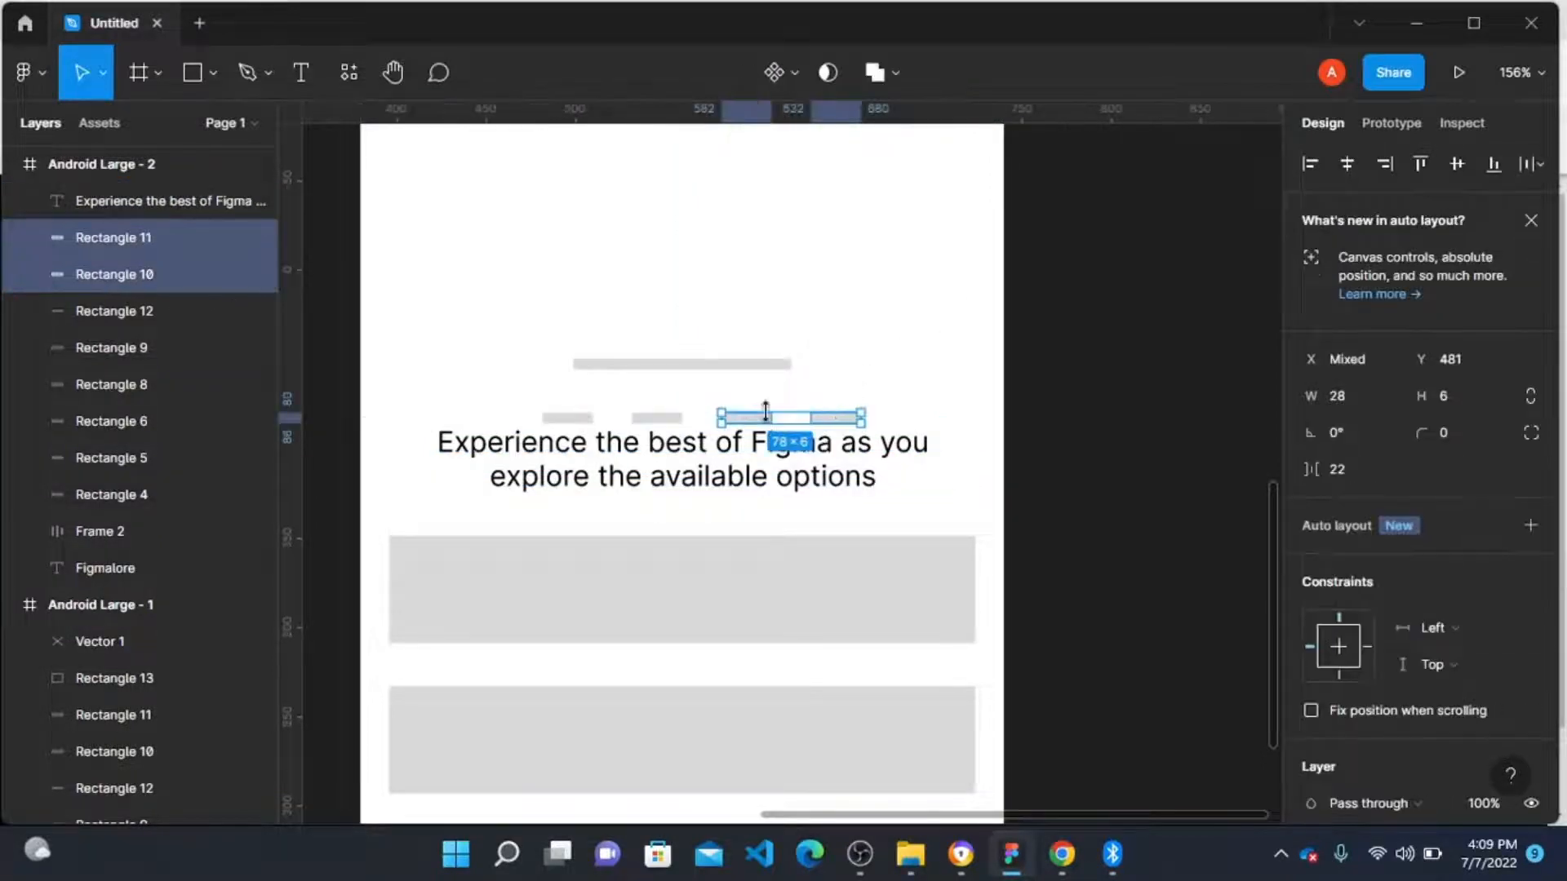
pyautogui.keyDown('shift'); pyautogui.click(657, 418); pyautogui.keyUp('shift')
pyautogui.keyDown('shift'); pyautogui.click(574, 418); pyautogui.keyUp('shift')
pyautogui.keyDown('shift'); pyautogui.click(682, 365); pyautogui.keyUp('shift')
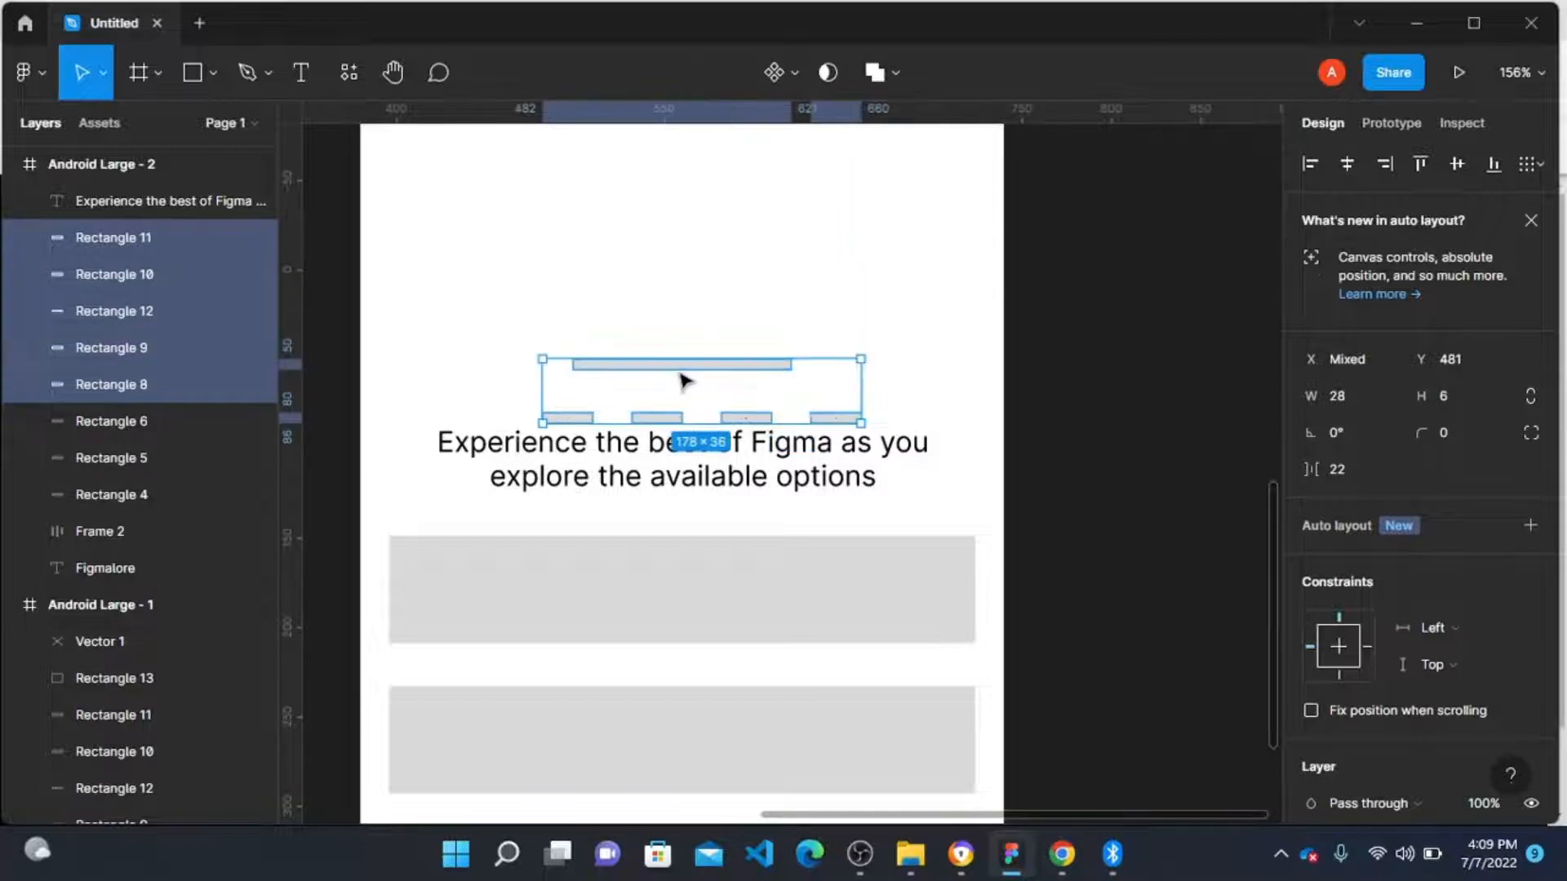
pyautogui.moveTo(683, 394); pyautogui.dragTo(682, 352)
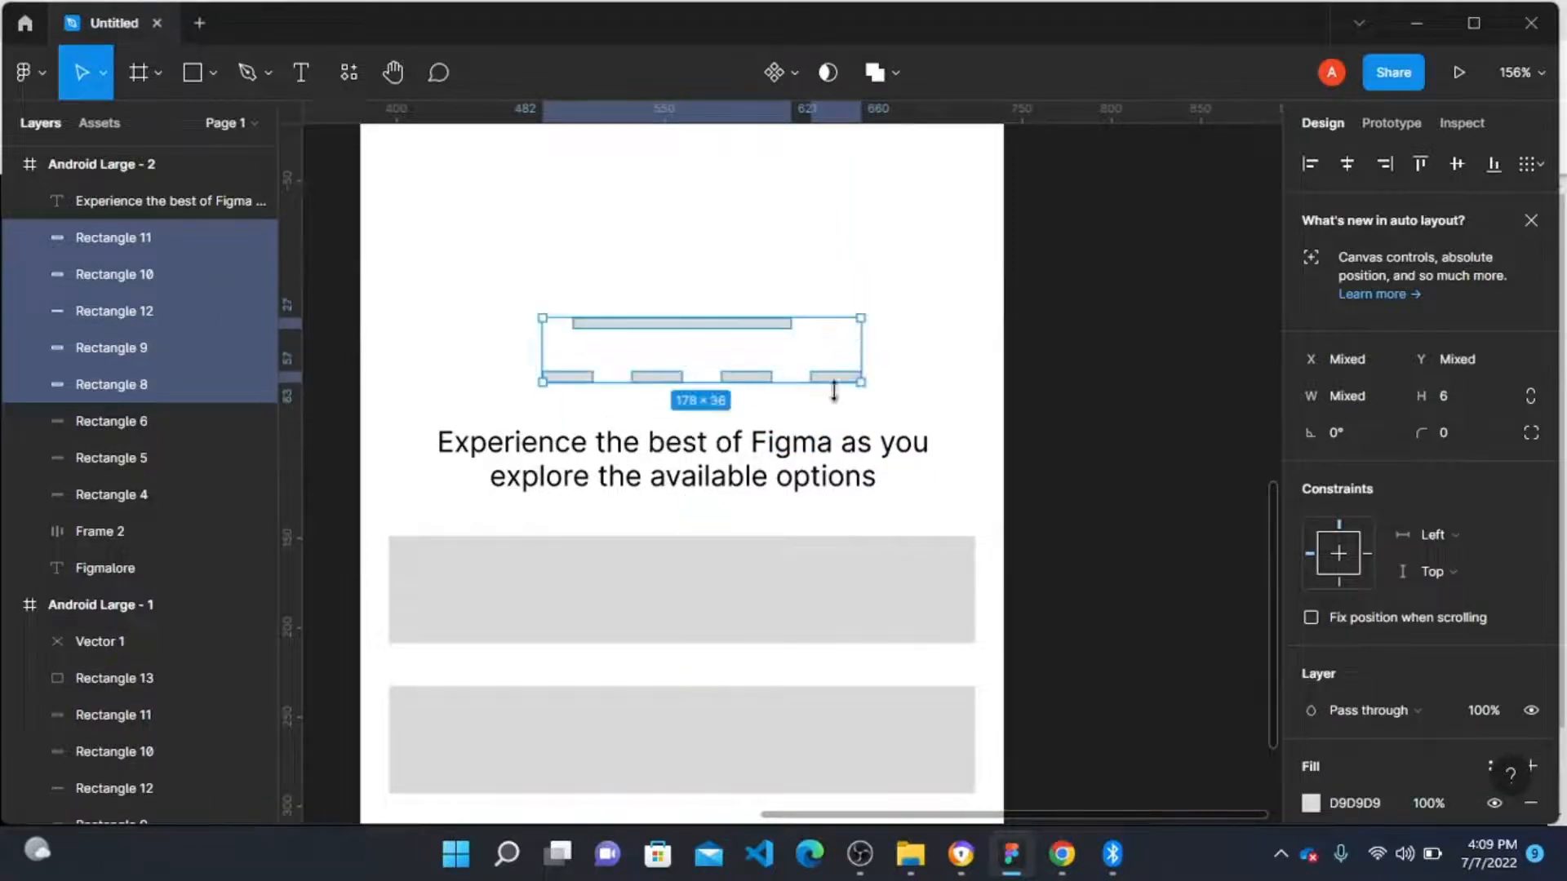
pyautogui.click(1069, 393)
# Step: Draw a small circle on the first short bar and set its size to 8 × 8
pyautogui.scroll(5, 675, 423)
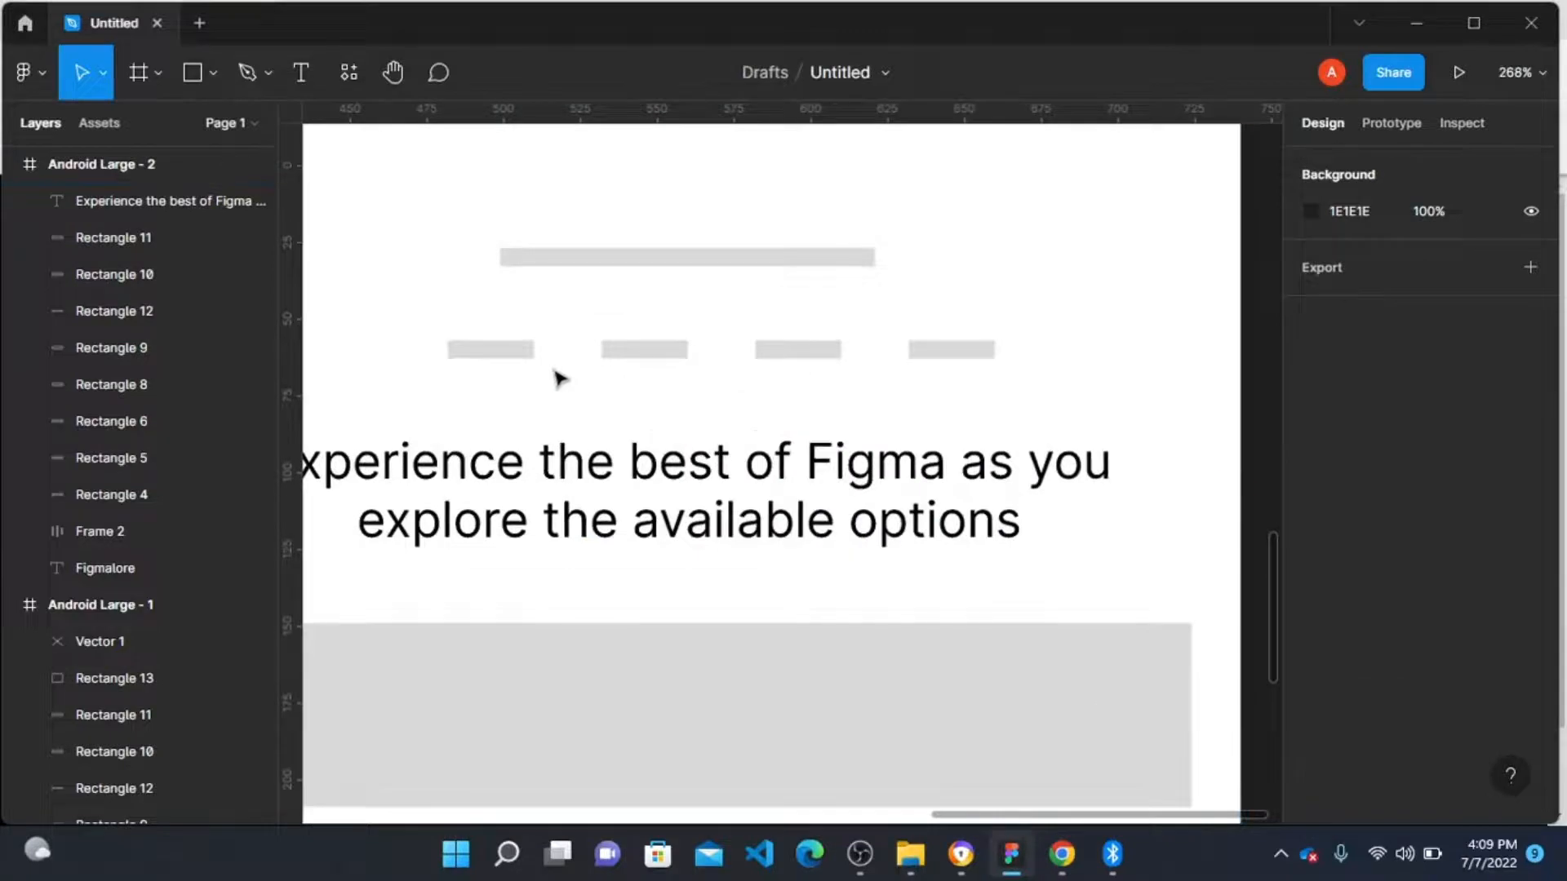
pyautogui.press('o')
pyautogui.scroll(5, 515, 376)
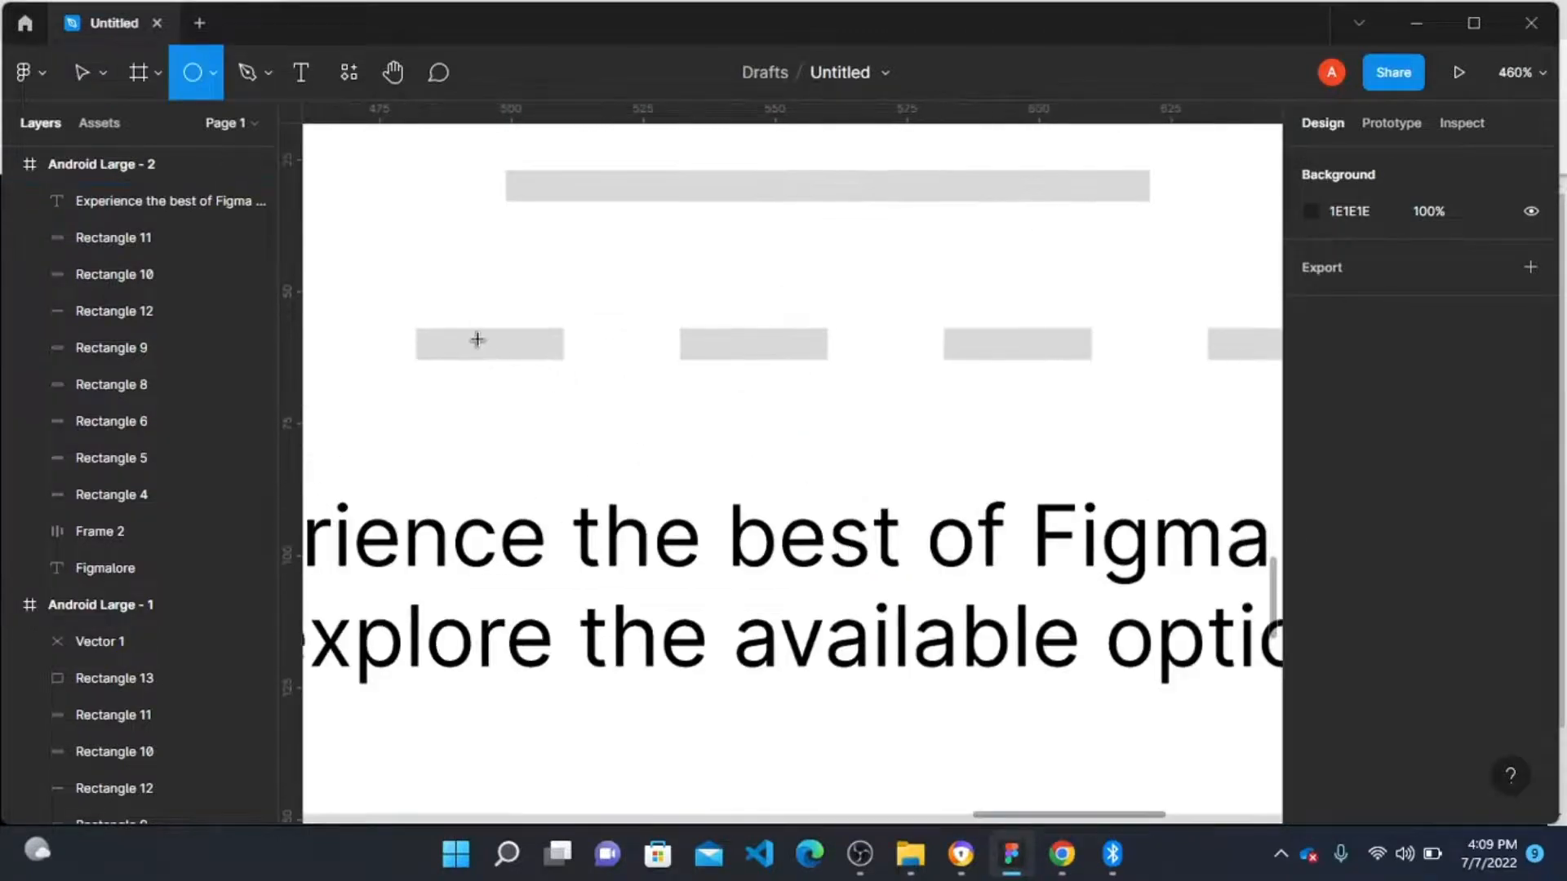
pyautogui.moveTo(482, 331); pyautogui.dragTo(498, 360)
pyautogui.click(1355, 395)
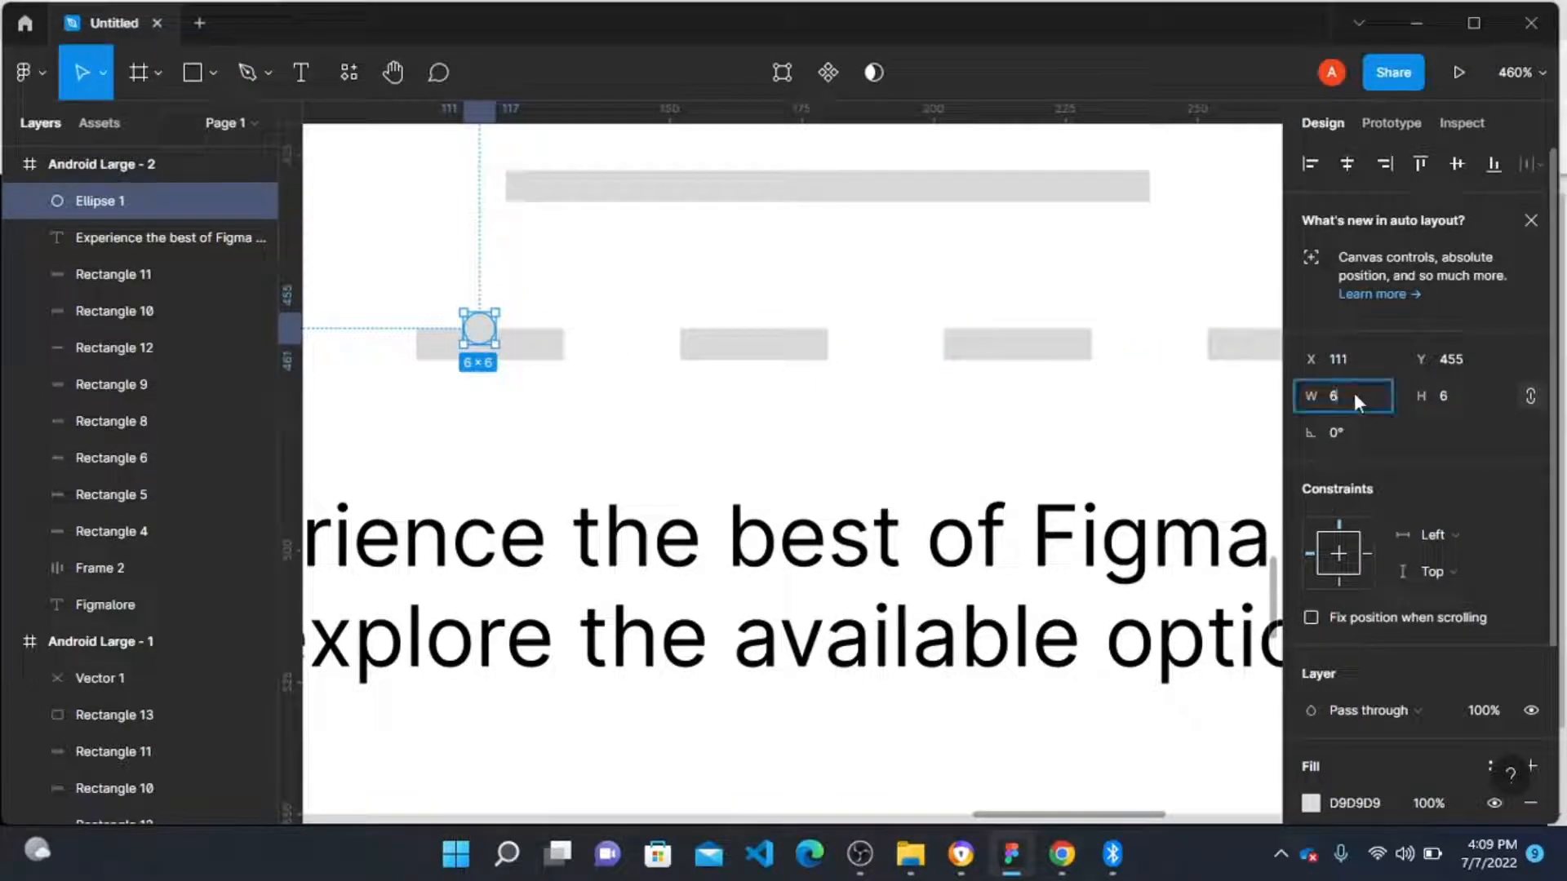
pyautogui.write('8')
pyautogui.press('Tab')
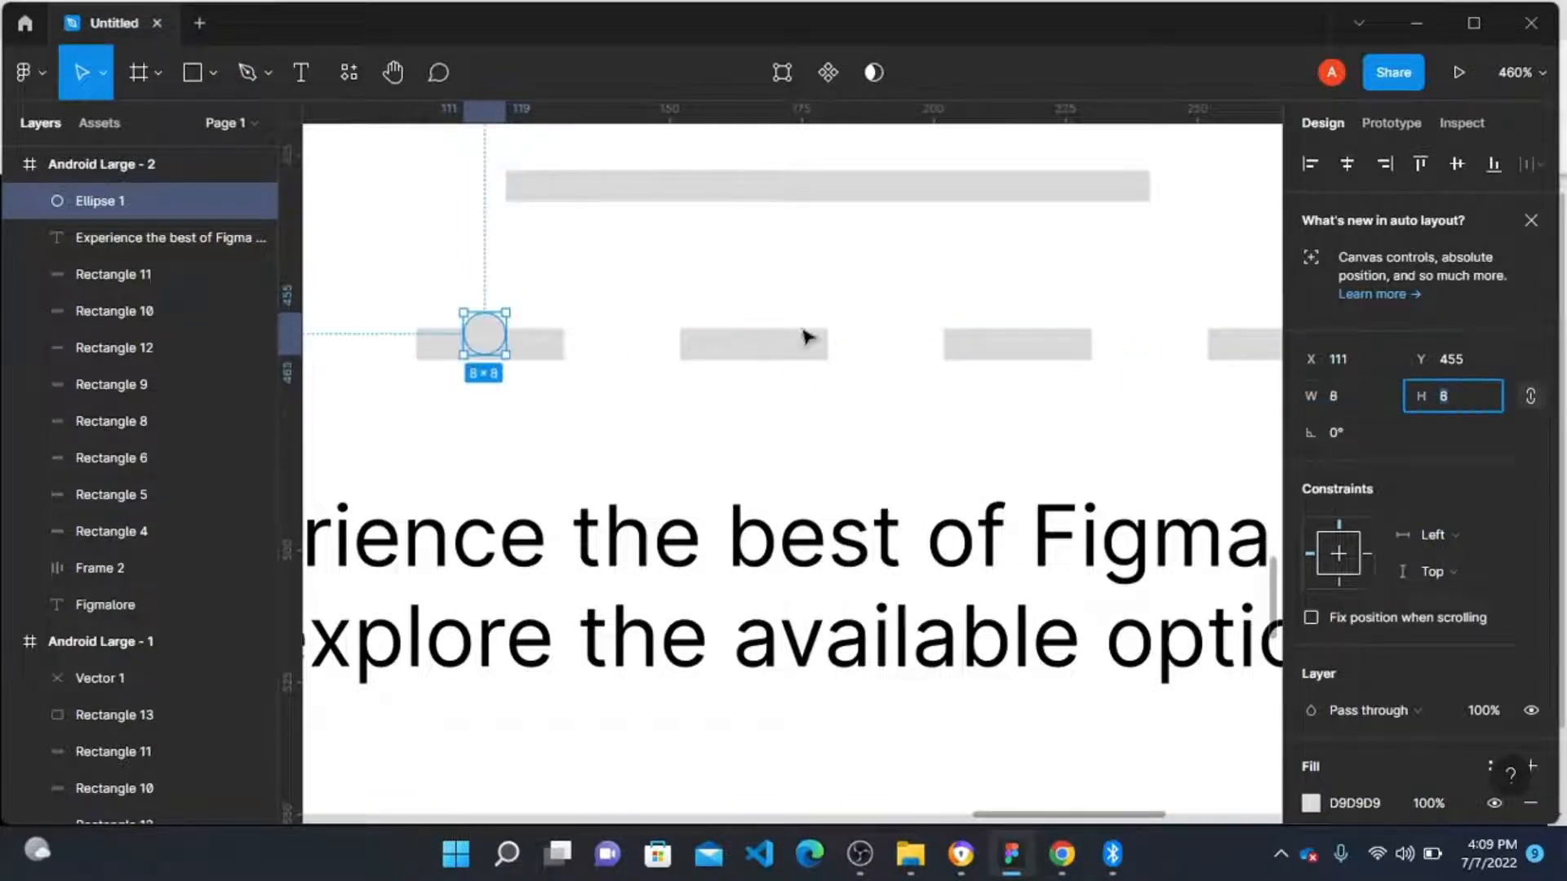
# Step: Duplicate the circle three times so one sits on each of the remaining short bars
pyautogui.moveTo(489, 336); pyautogui.dragTo(752, 356)
pyautogui.hotkey('ctrl', 'd')
pyautogui.hotkey('ctrl', 'd')
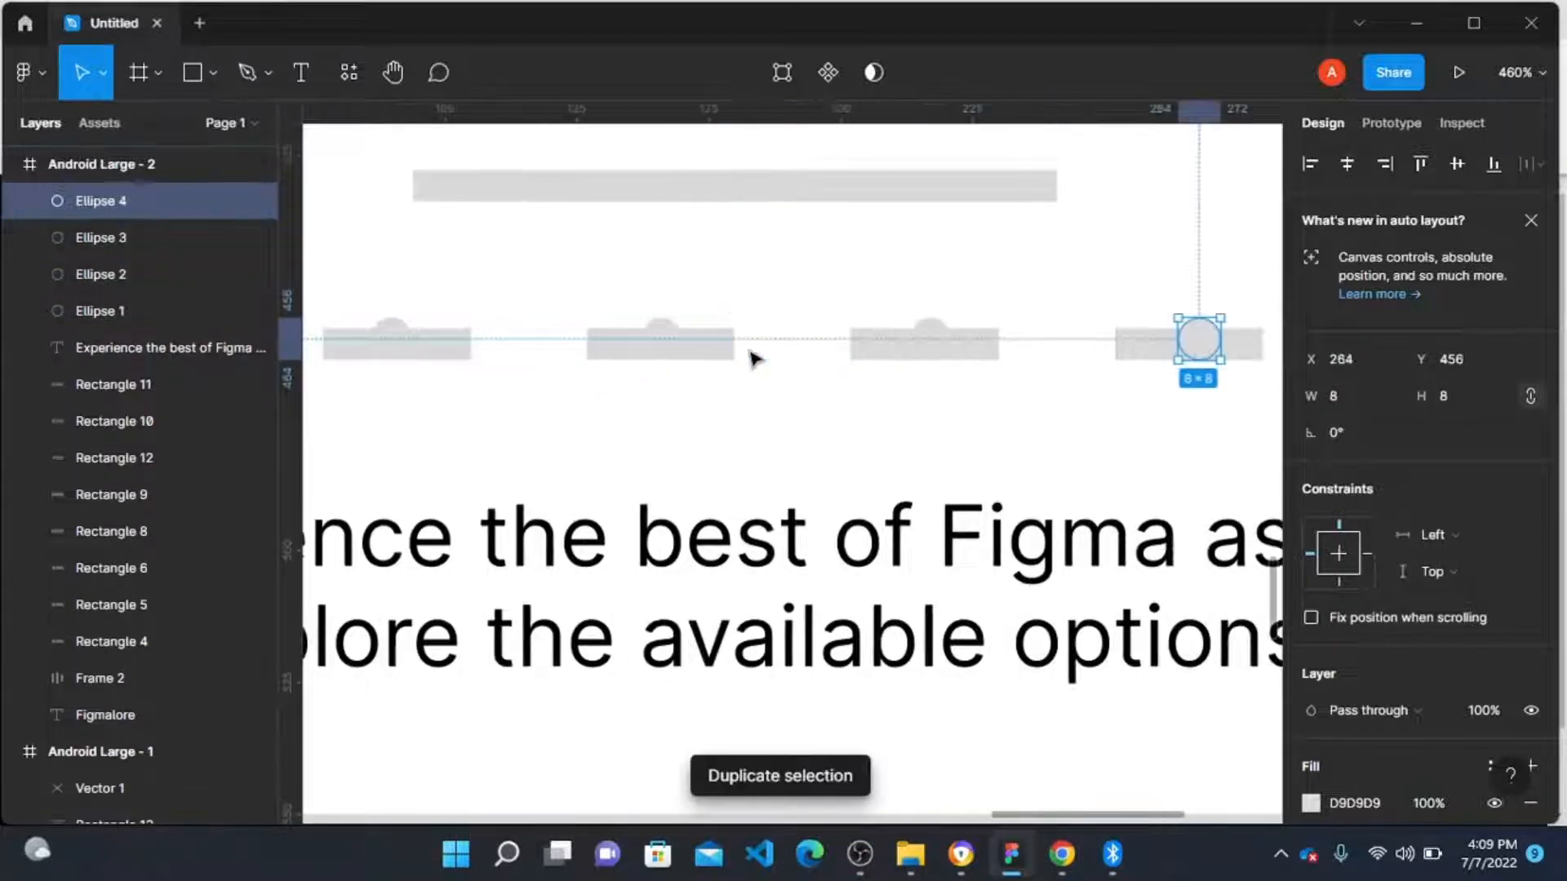
# Step: Select the four short bars under the circles and delete them
pyautogui.click(988, 359)
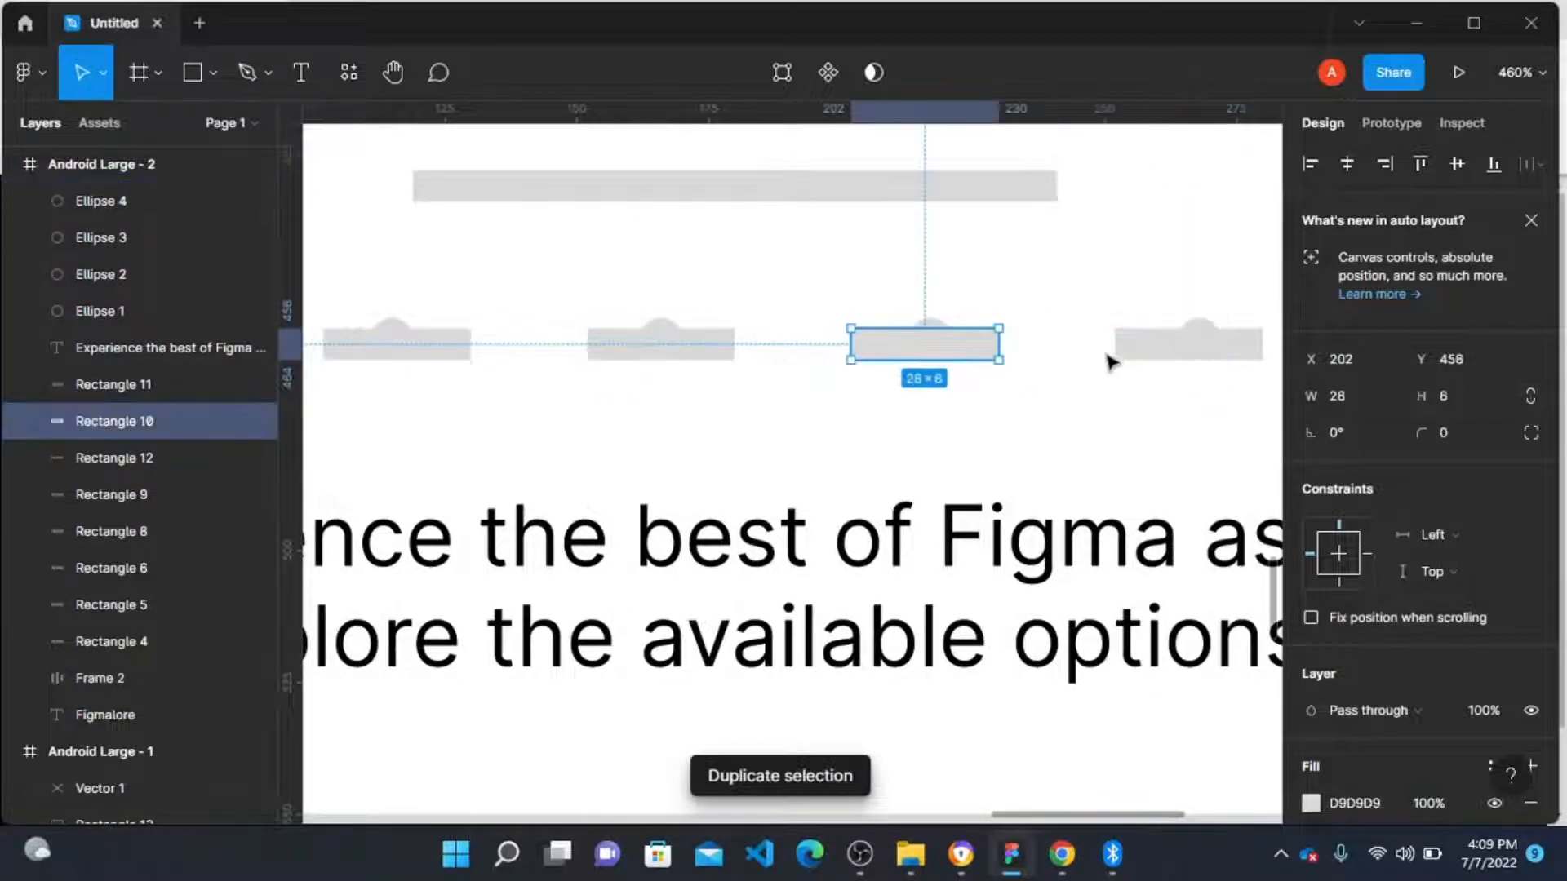
pyautogui.keyDown('shift'); pyautogui.click(1127, 355); pyautogui.keyUp('shift')
pyautogui.keyDown('shift'); pyautogui.click(715, 360); pyautogui.keyUp('shift')
pyautogui.keyDown('shift'); pyautogui.click(457, 343); pyautogui.keyUp('shift')
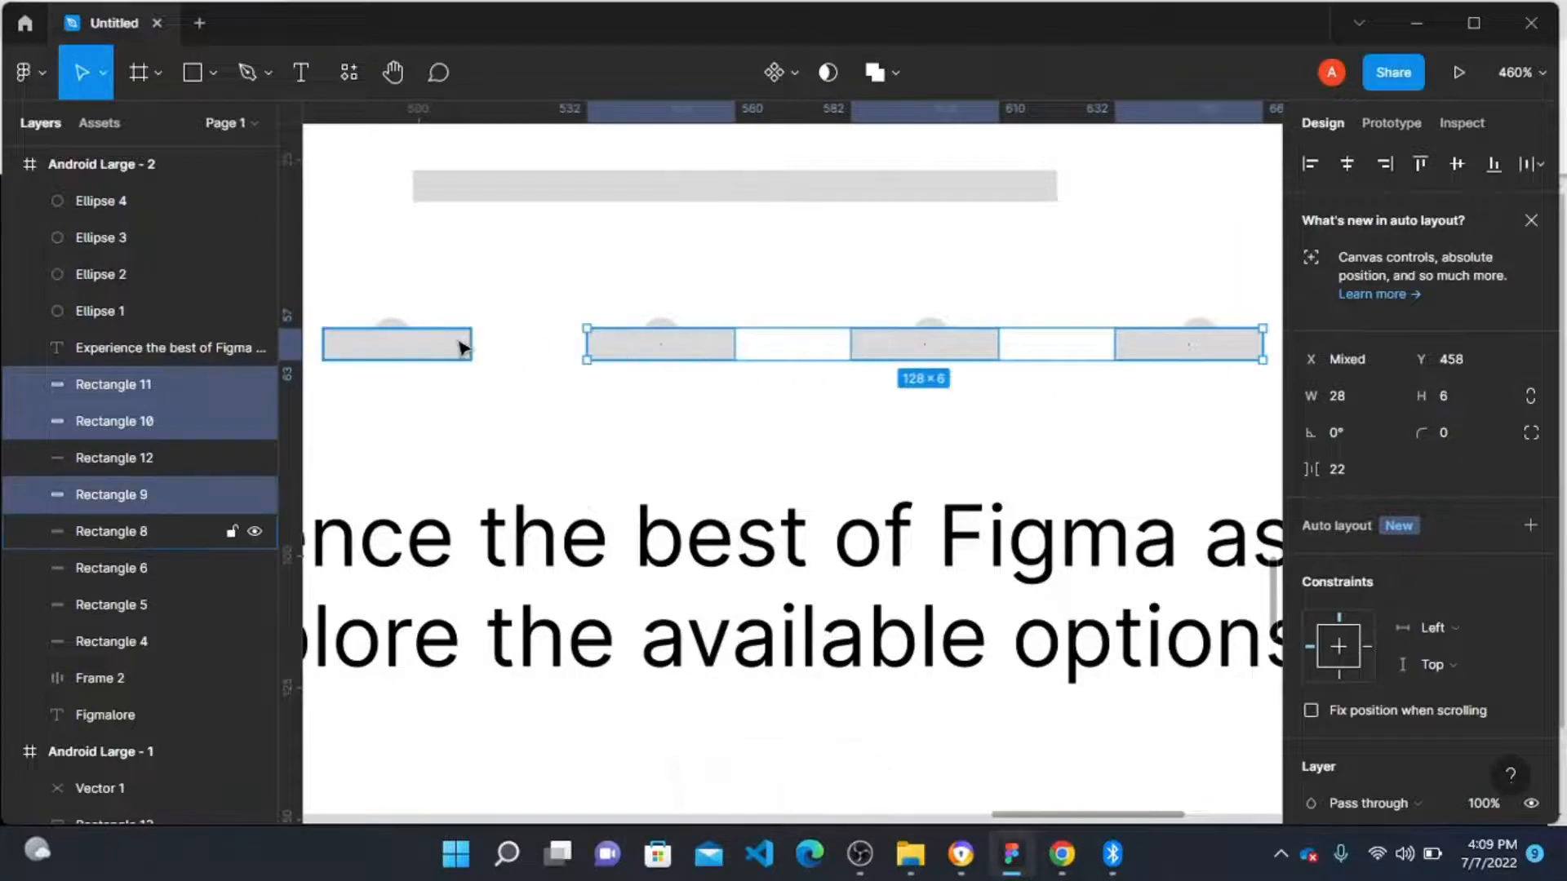
pyautogui.press('Delete')
# Step: Move each circle to the left along the row so they sit closer together
pyautogui.scroll(-10, 543, 396)
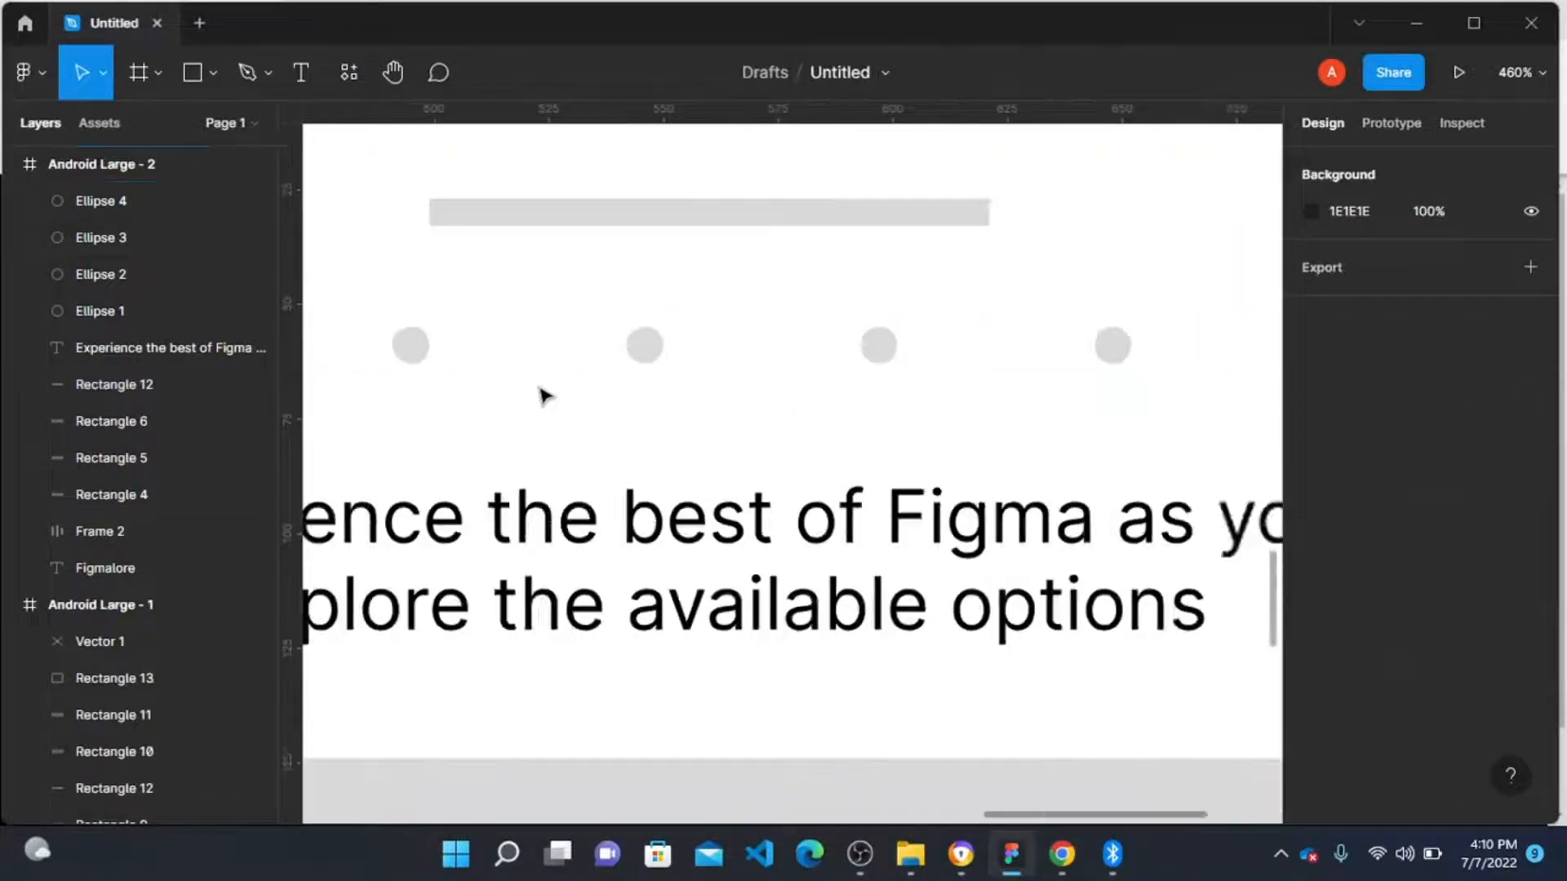
pyautogui.scroll(-4, 543, 400)
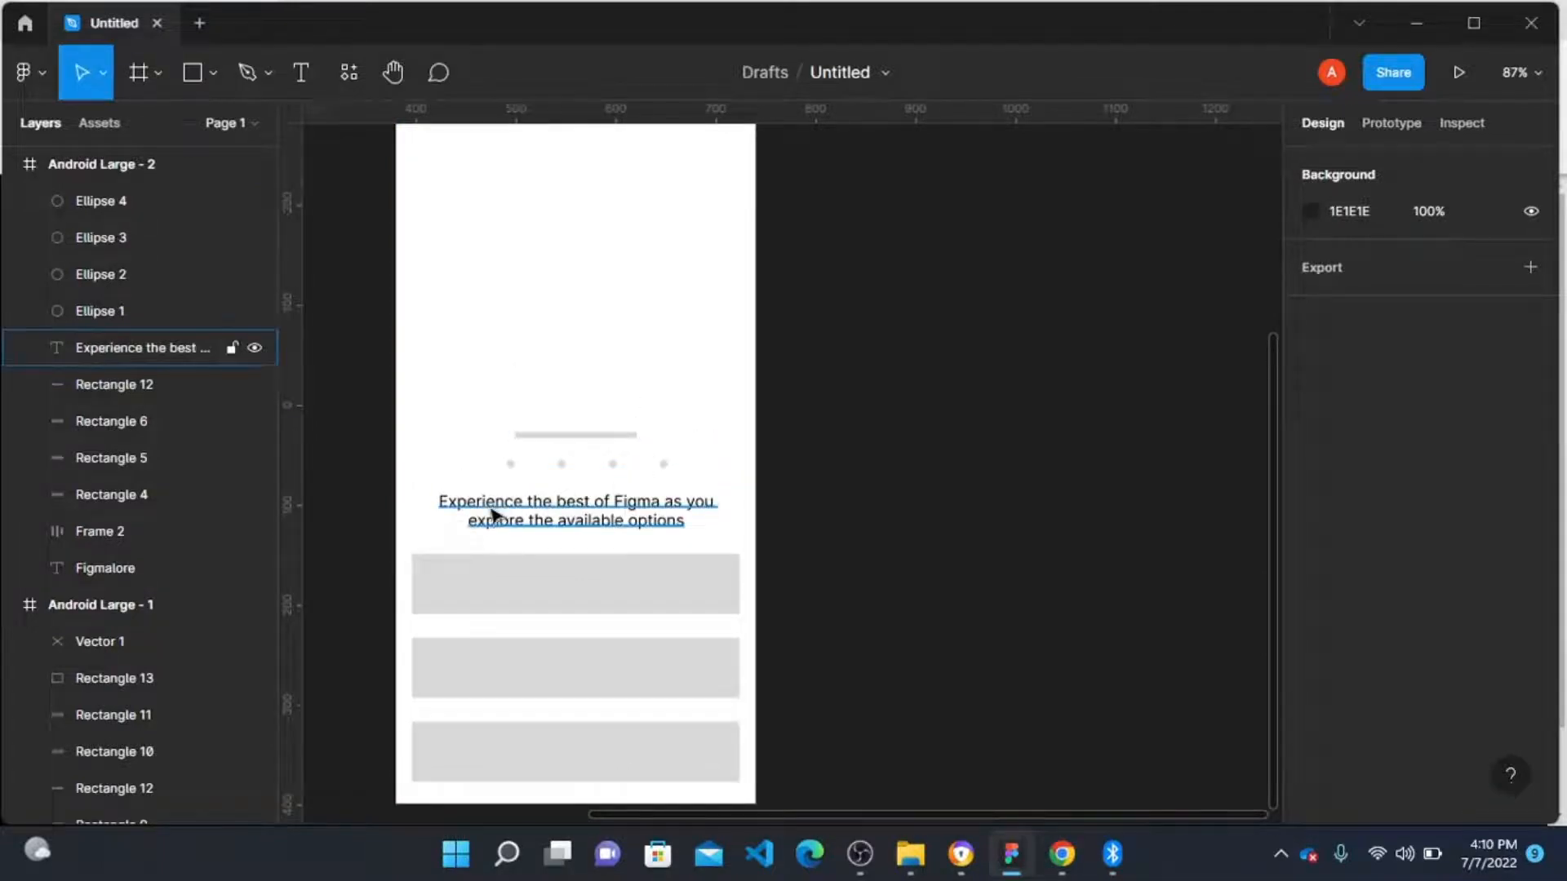
pyautogui.scroll(4, 506, 494)
pyautogui.click(519, 448)
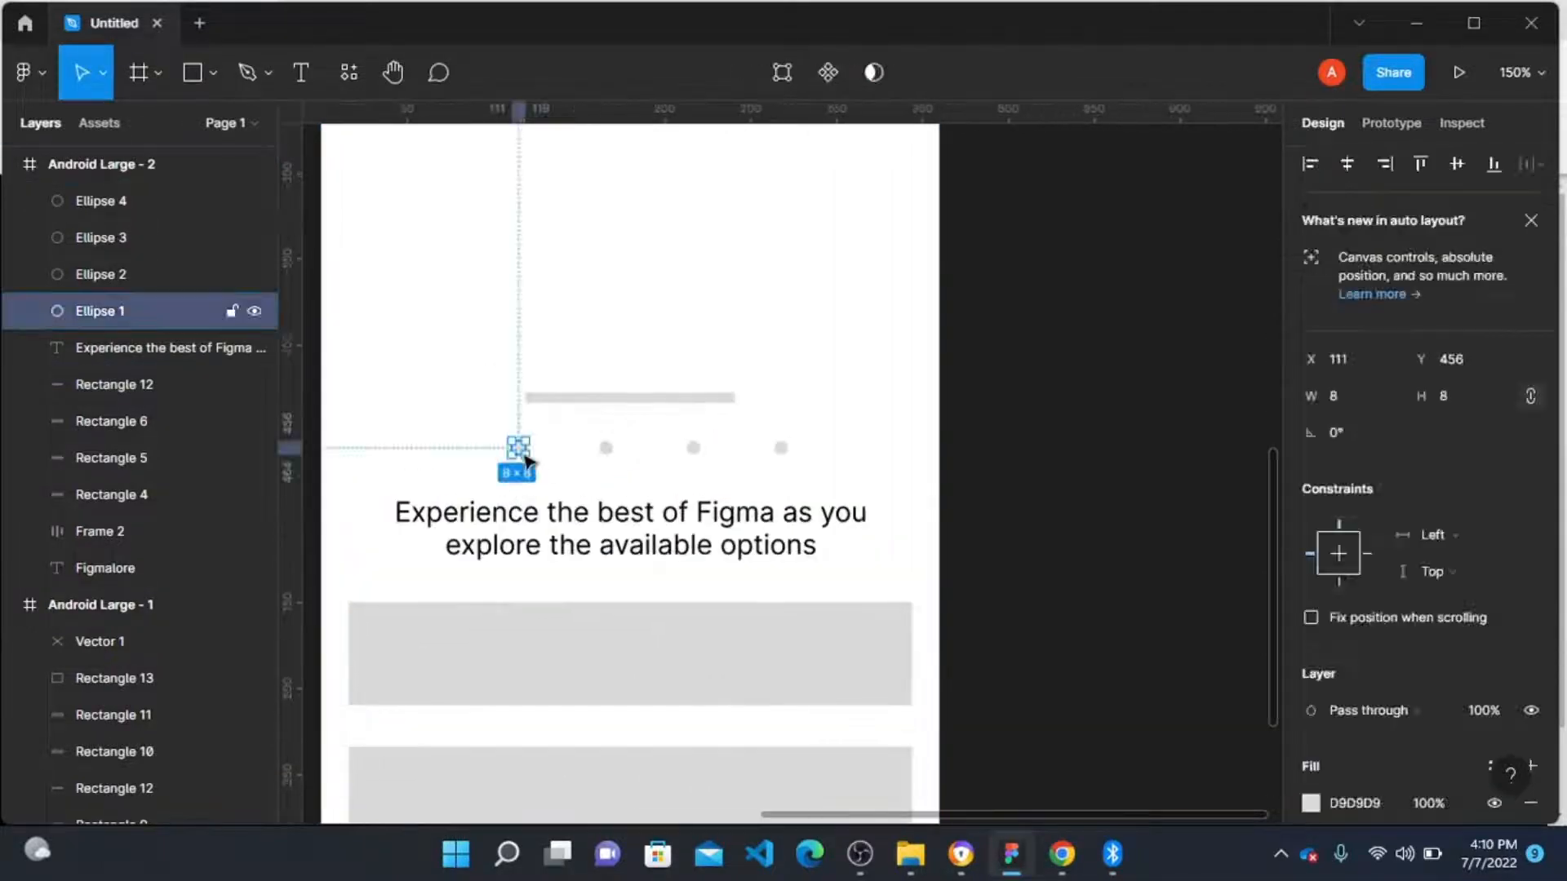
pyautogui.keyDown('shift'); pyautogui.click(609, 450); pyautogui.keyUp('shift')
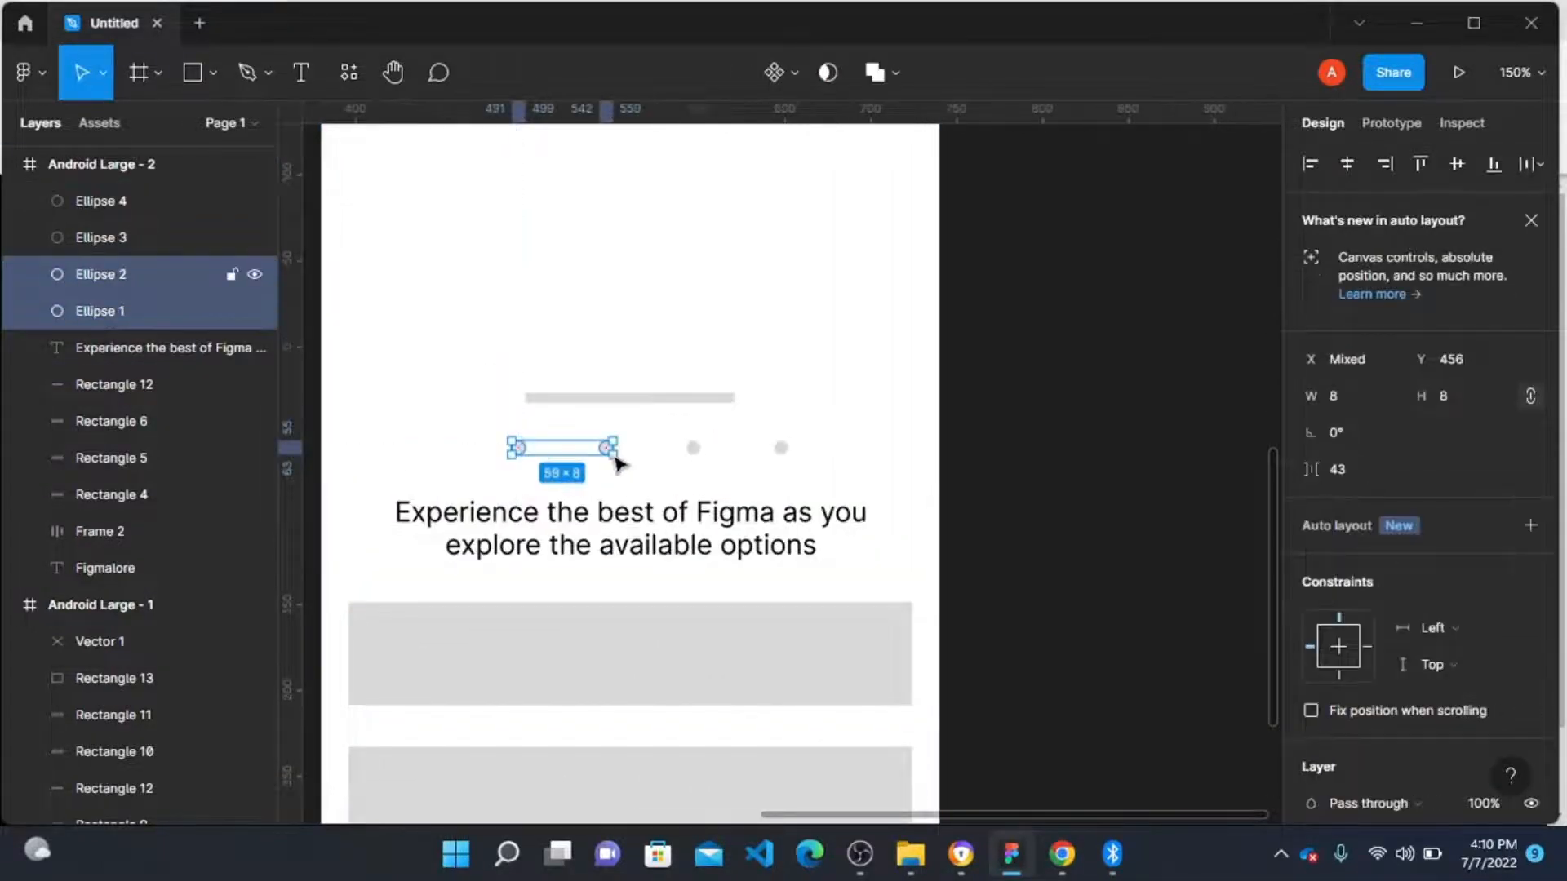
pyautogui.click(528, 482)
pyautogui.click(519, 450)
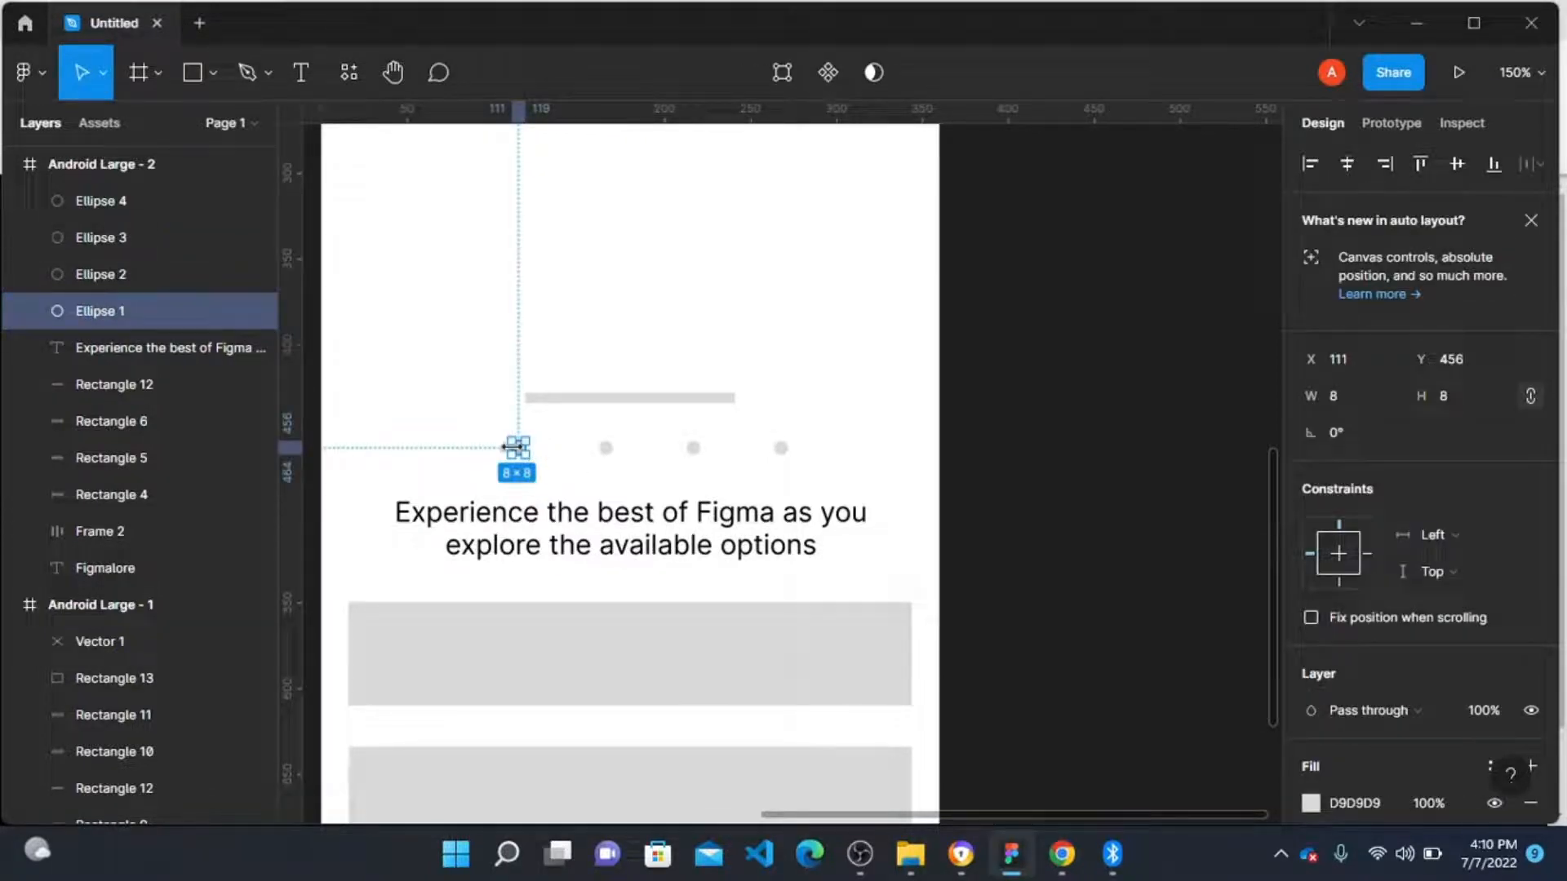
pyautogui.moveTo(517, 445); pyautogui.dragTo(542, 459)
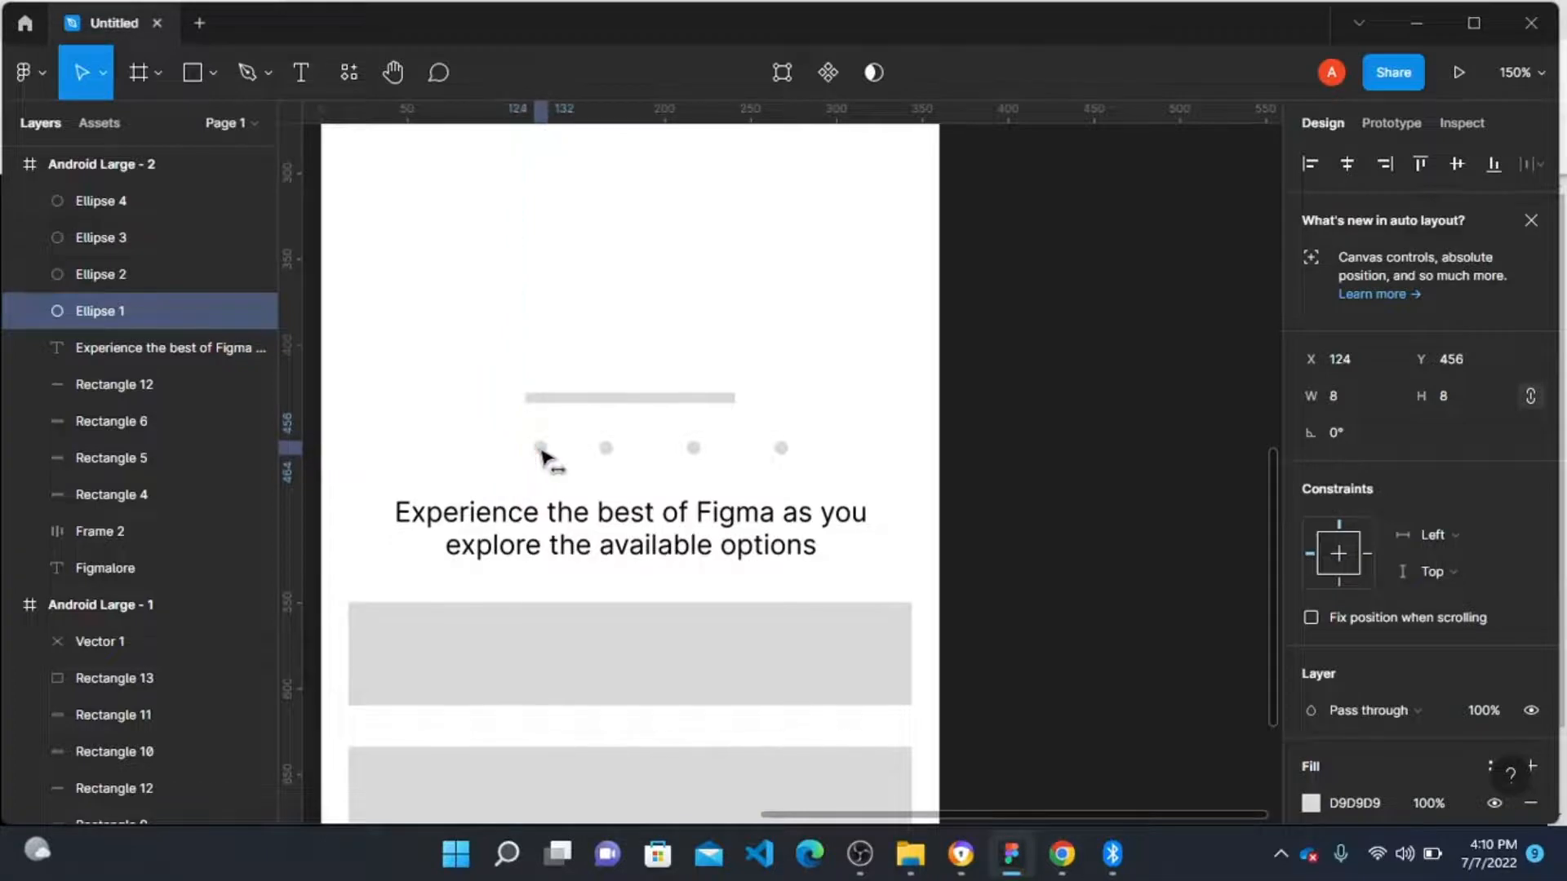
pyautogui.doubleClick(605, 448)
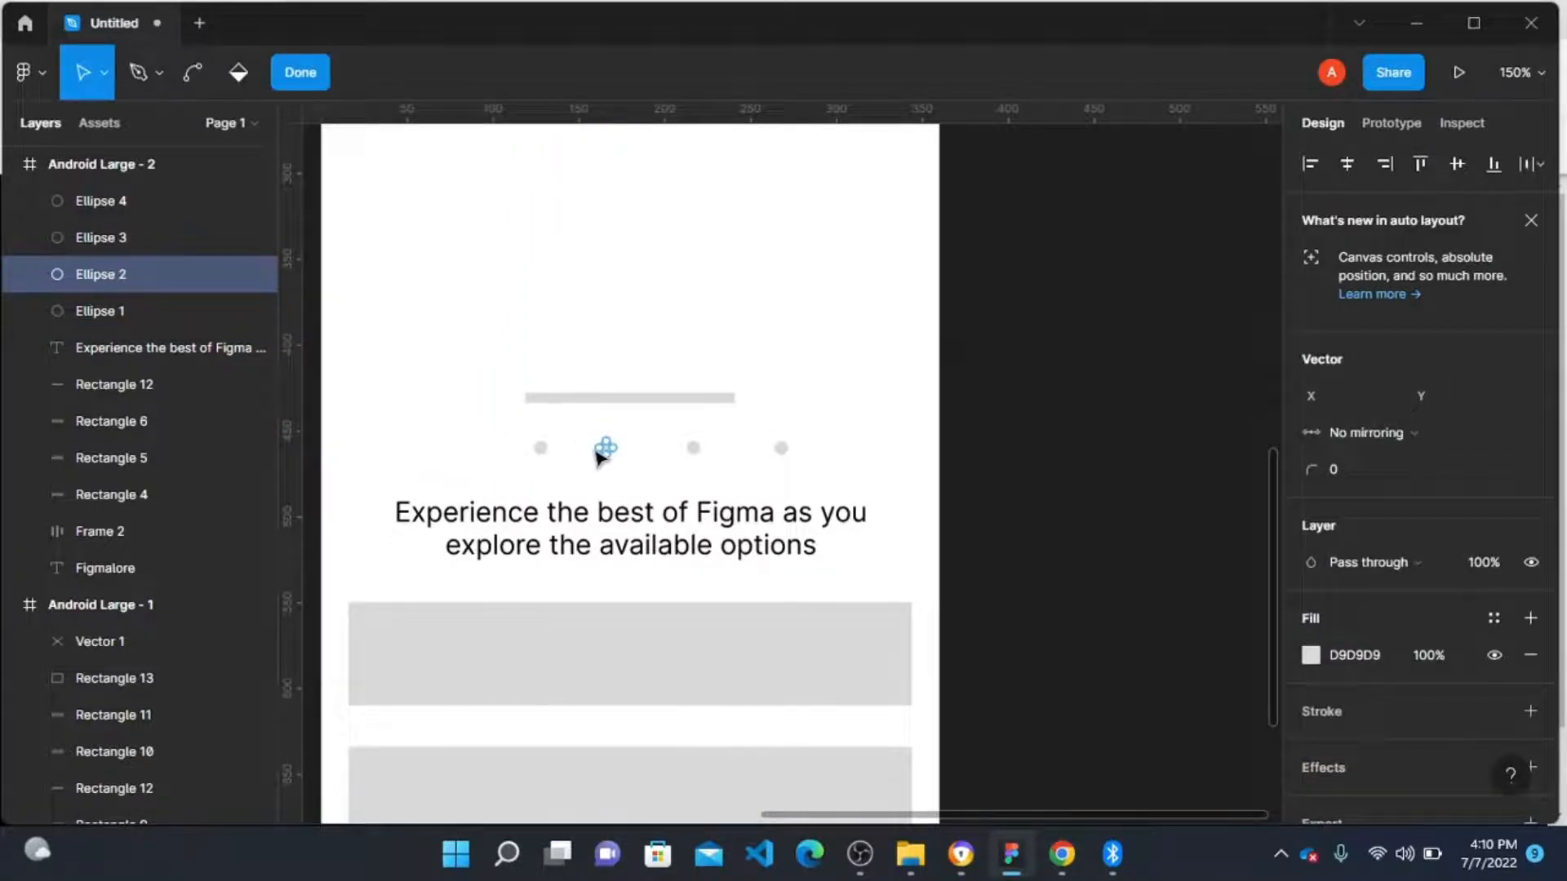
pyautogui.press('Escape')
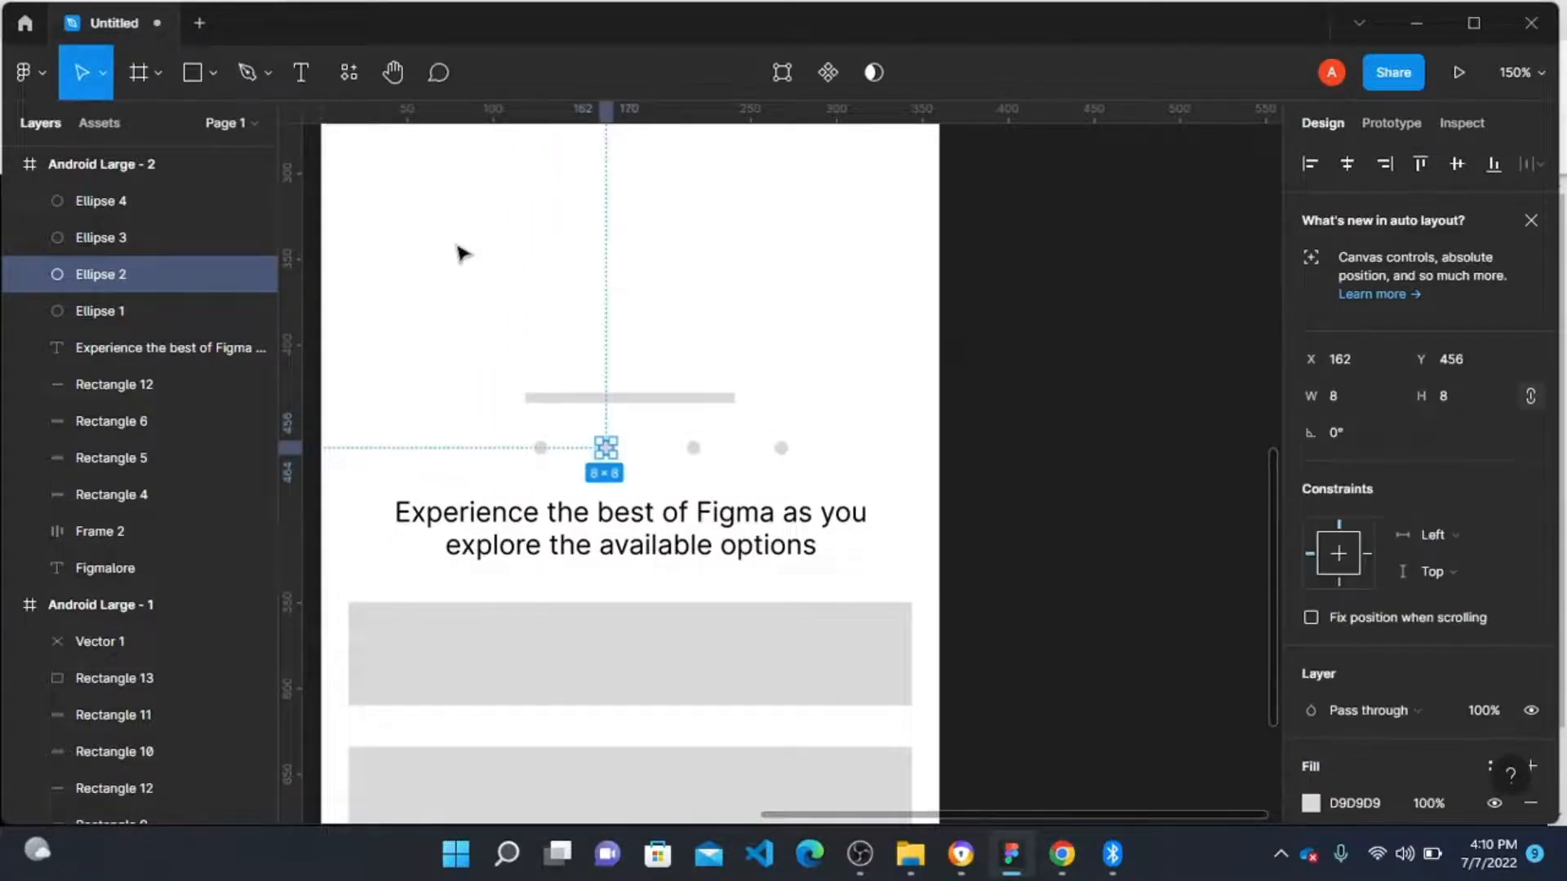
pyautogui.click(626, 462)
pyautogui.moveTo(609, 452); pyautogui.dragTo(595, 452)
pyautogui.click(693, 454)
pyautogui.moveTo(698, 459)
pyautogui.mouseDown()
pyautogui.moveTo(653, 455)
pyautogui.moveTo(668, 451)
pyautogui.mouseUp()
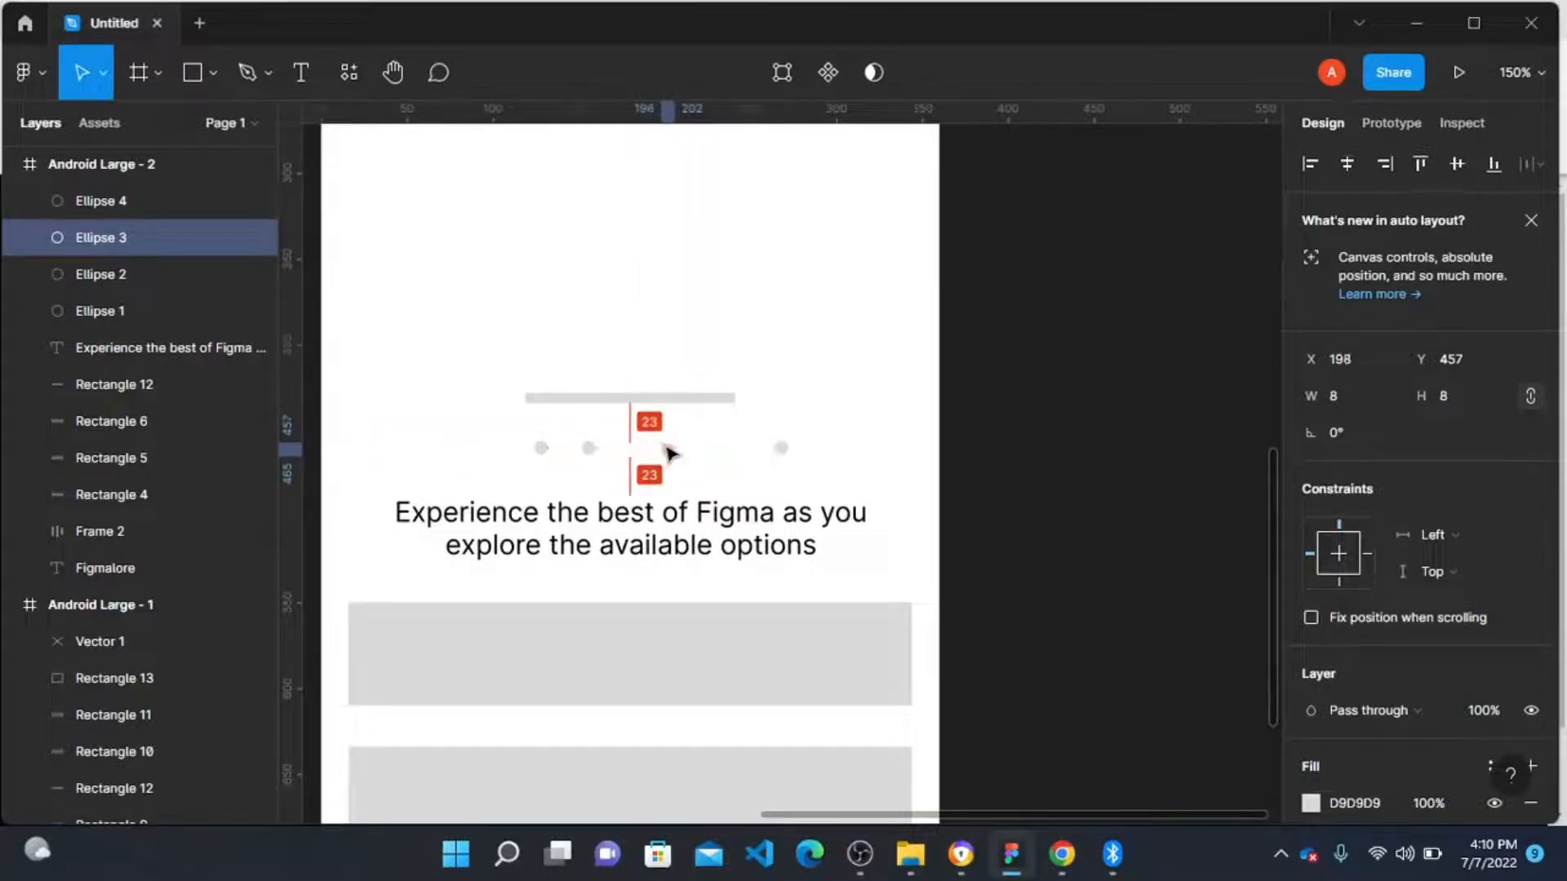
pyautogui.click(781, 448)
pyautogui.moveTo(781, 451); pyautogui.dragTo(738, 454)
# Step: Select all four circles and tidy them up with even 30 px spacing
pyautogui.keyDown('shift'); pyautogui.click(667, 449); pyautogui.keyUp('shift')
pyautogui.keyDown('shift'); pyautogui.click(589, 449); pyautogui.keyUp('shift')
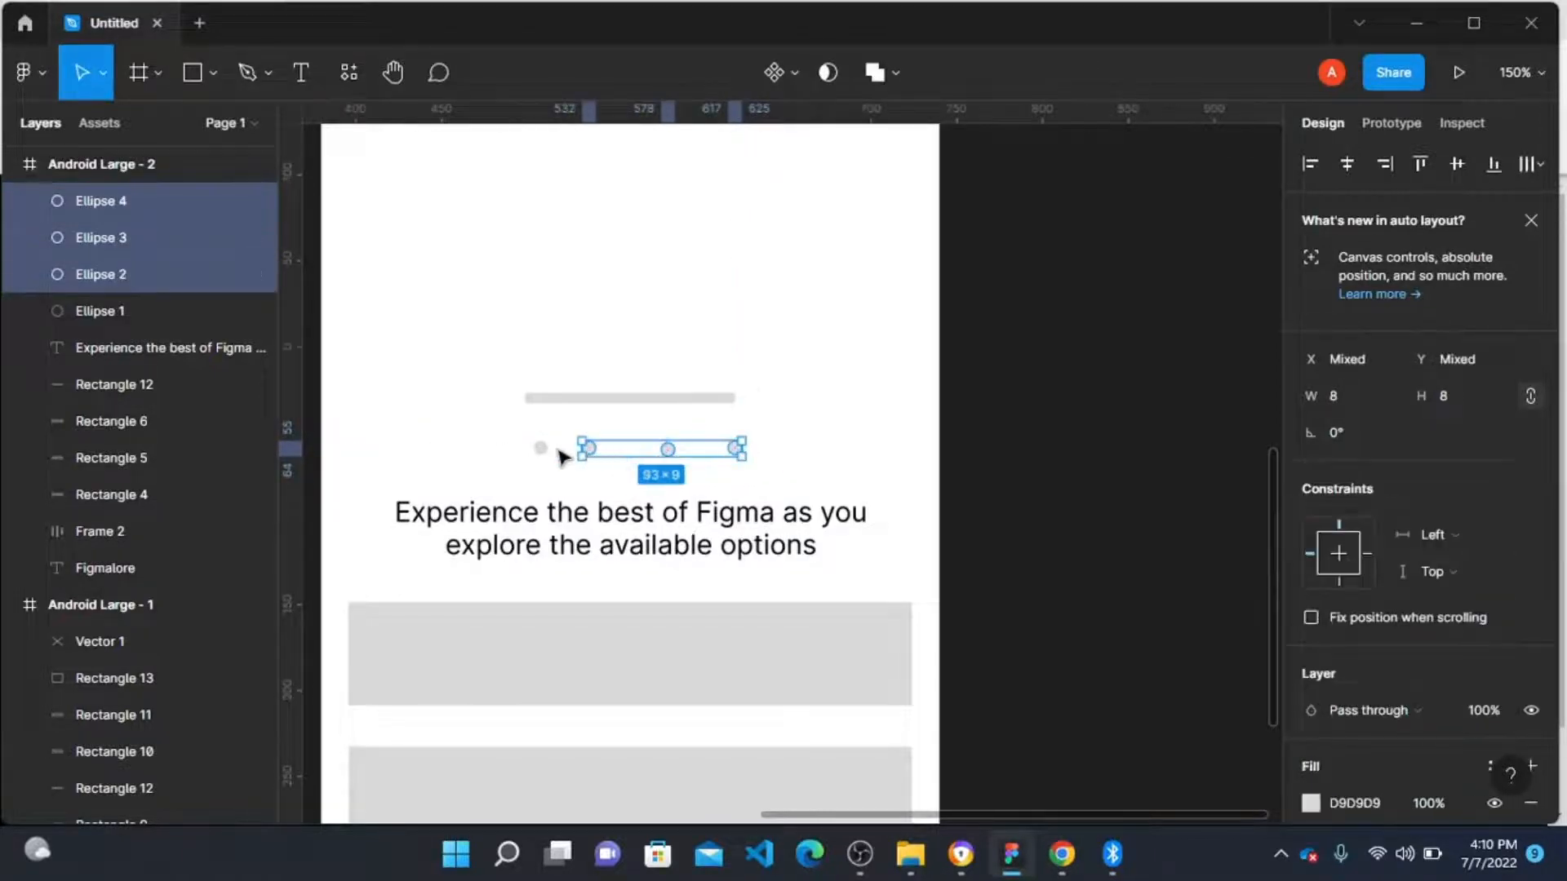
pyautogui.keyDown('shift'); pyautogui.click(541, 449); pyautogui.keyUp('shift')
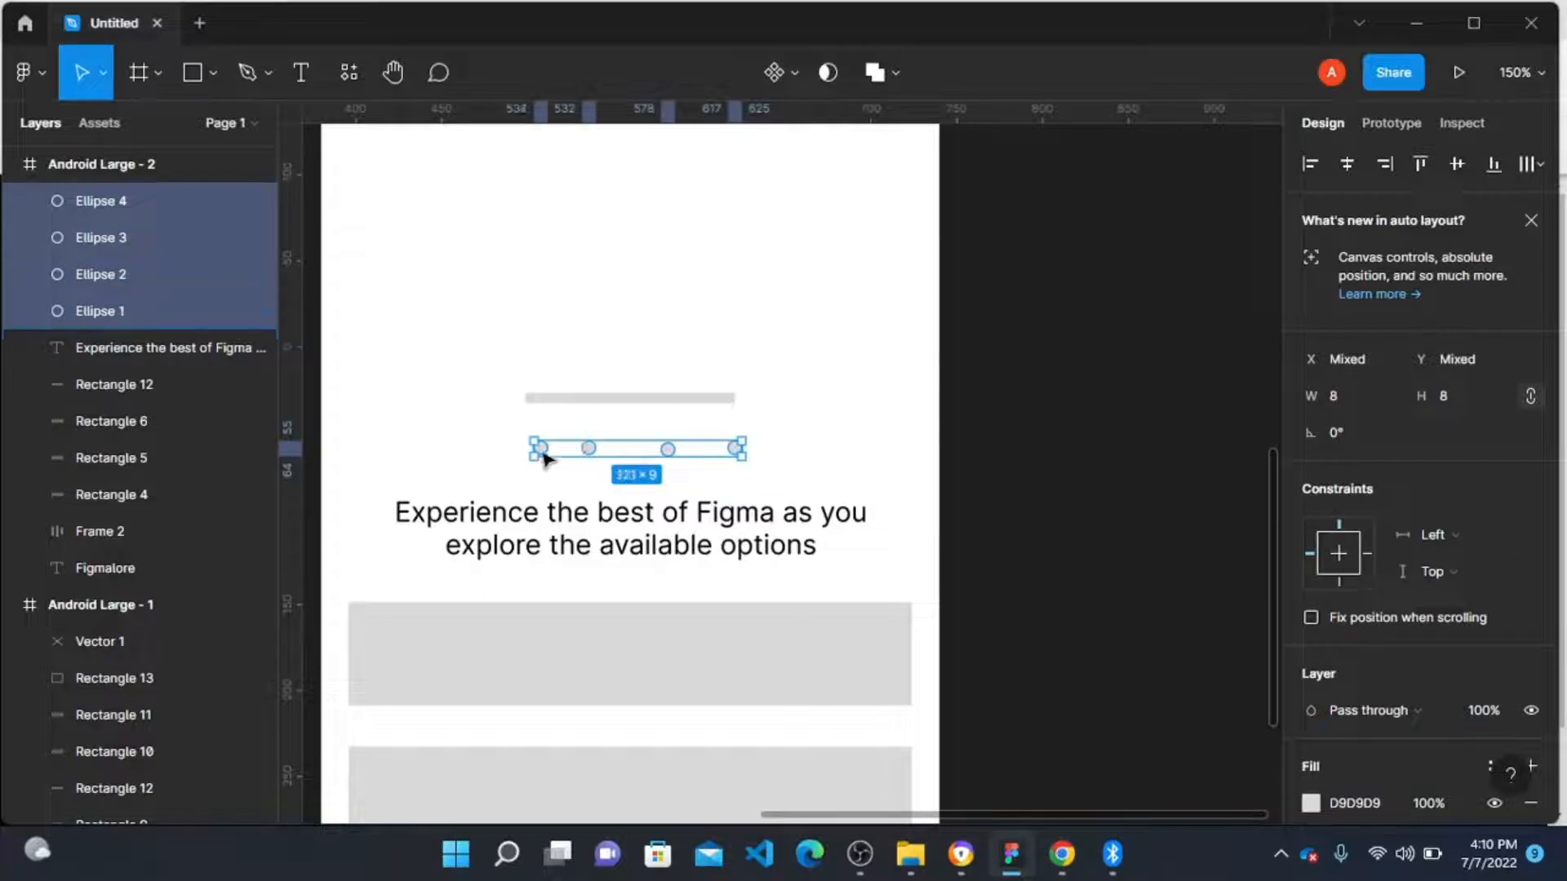
pyautogui.click(1520, 167)
pyautogui.click(1305, 263)
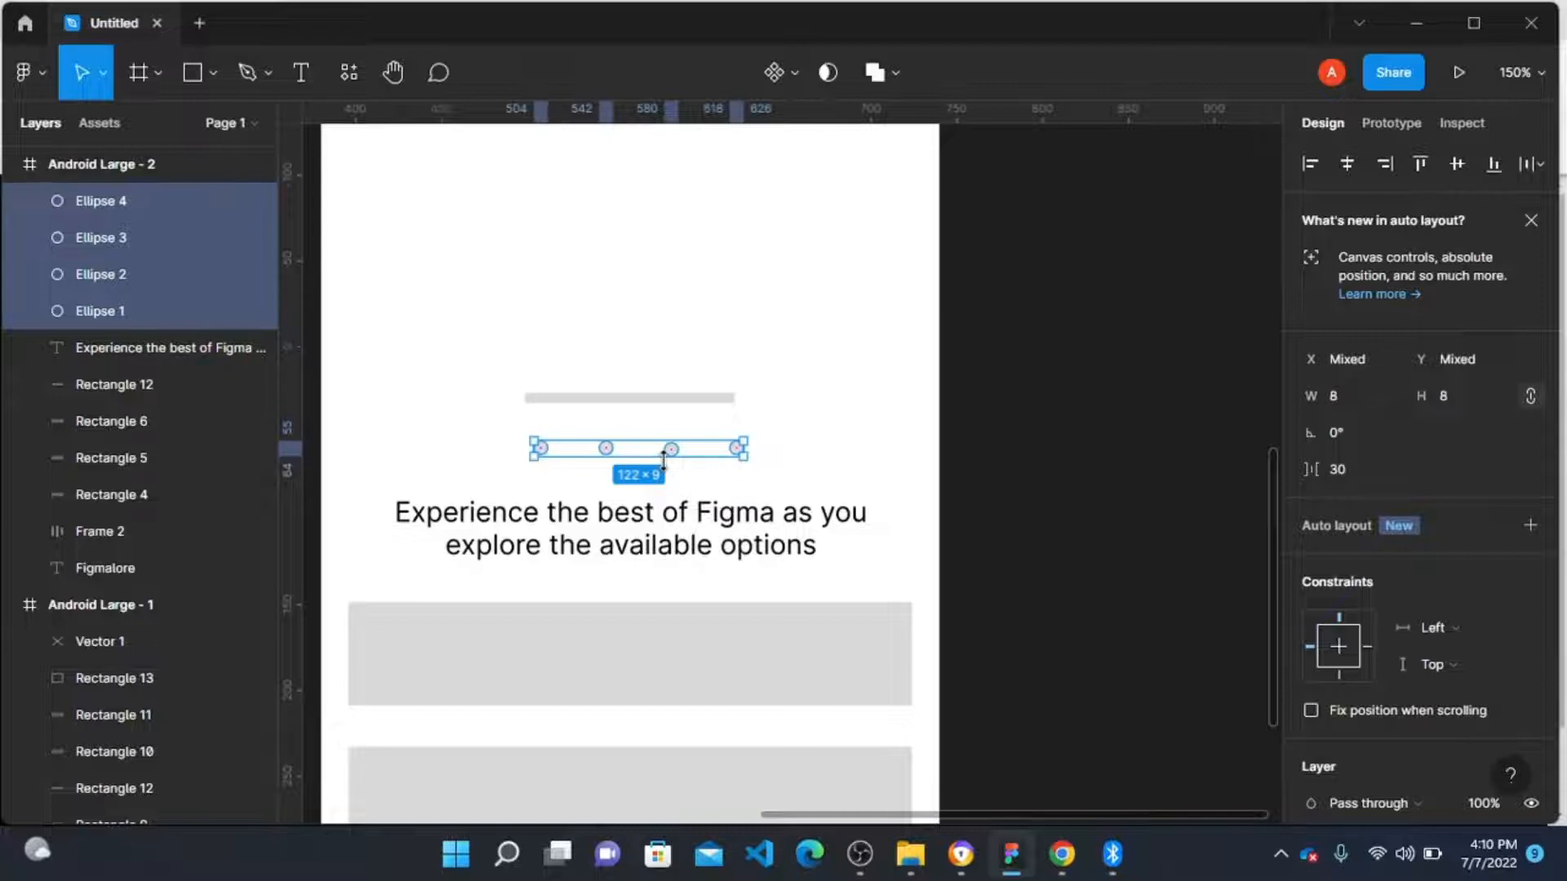
# Step: Group the four circles and centre the group horizontally in the frame
pyautogui.hotkey('ctrl', 'g')
pyautogui.click(1348, 163)
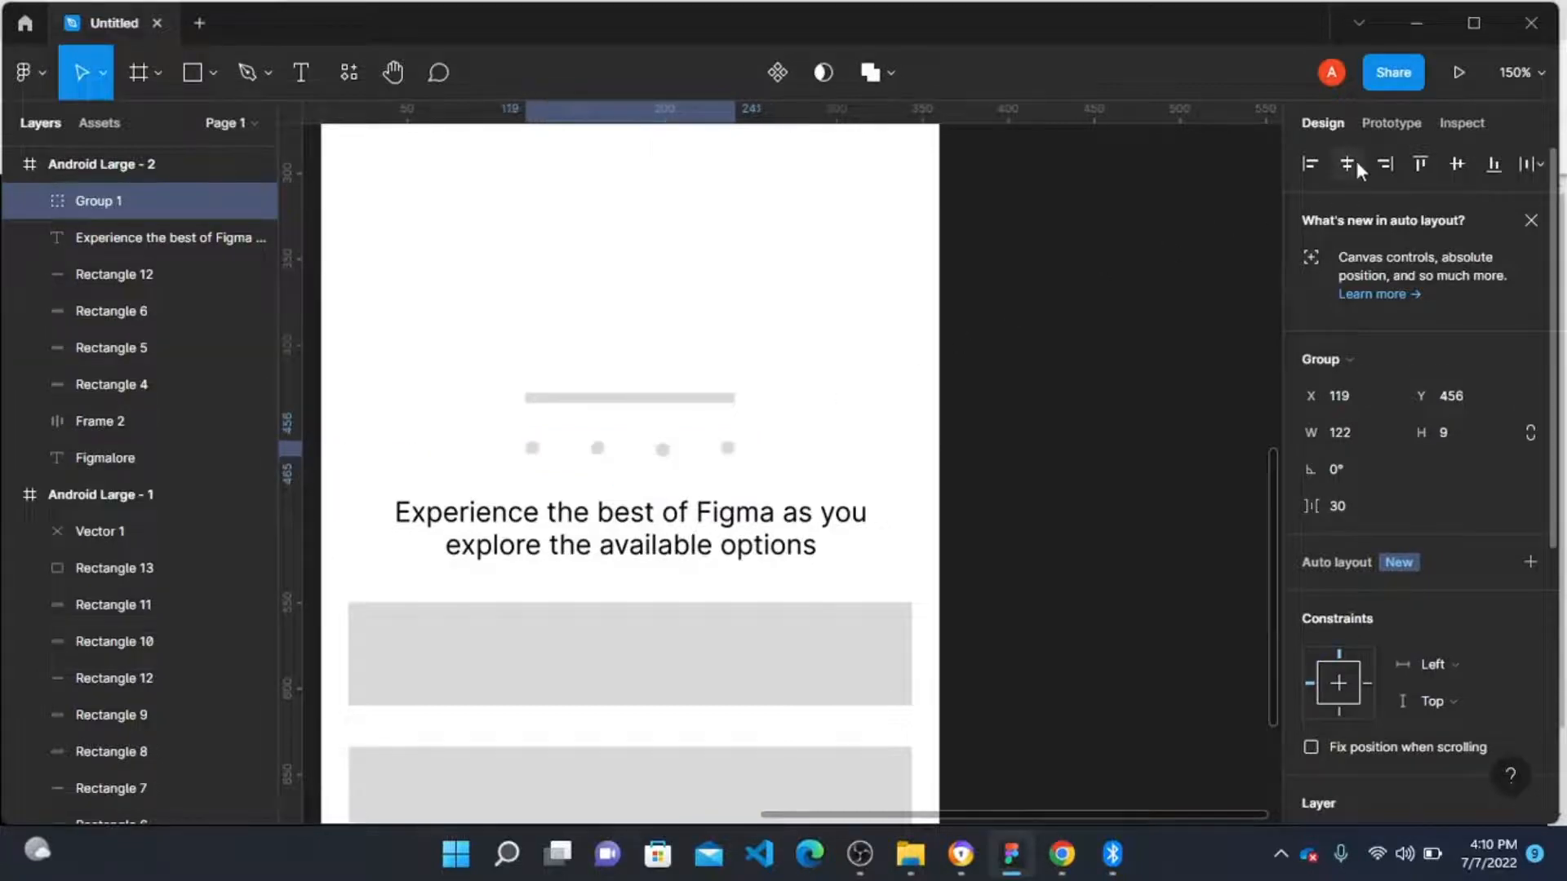
pyautogui.click(947, 452)
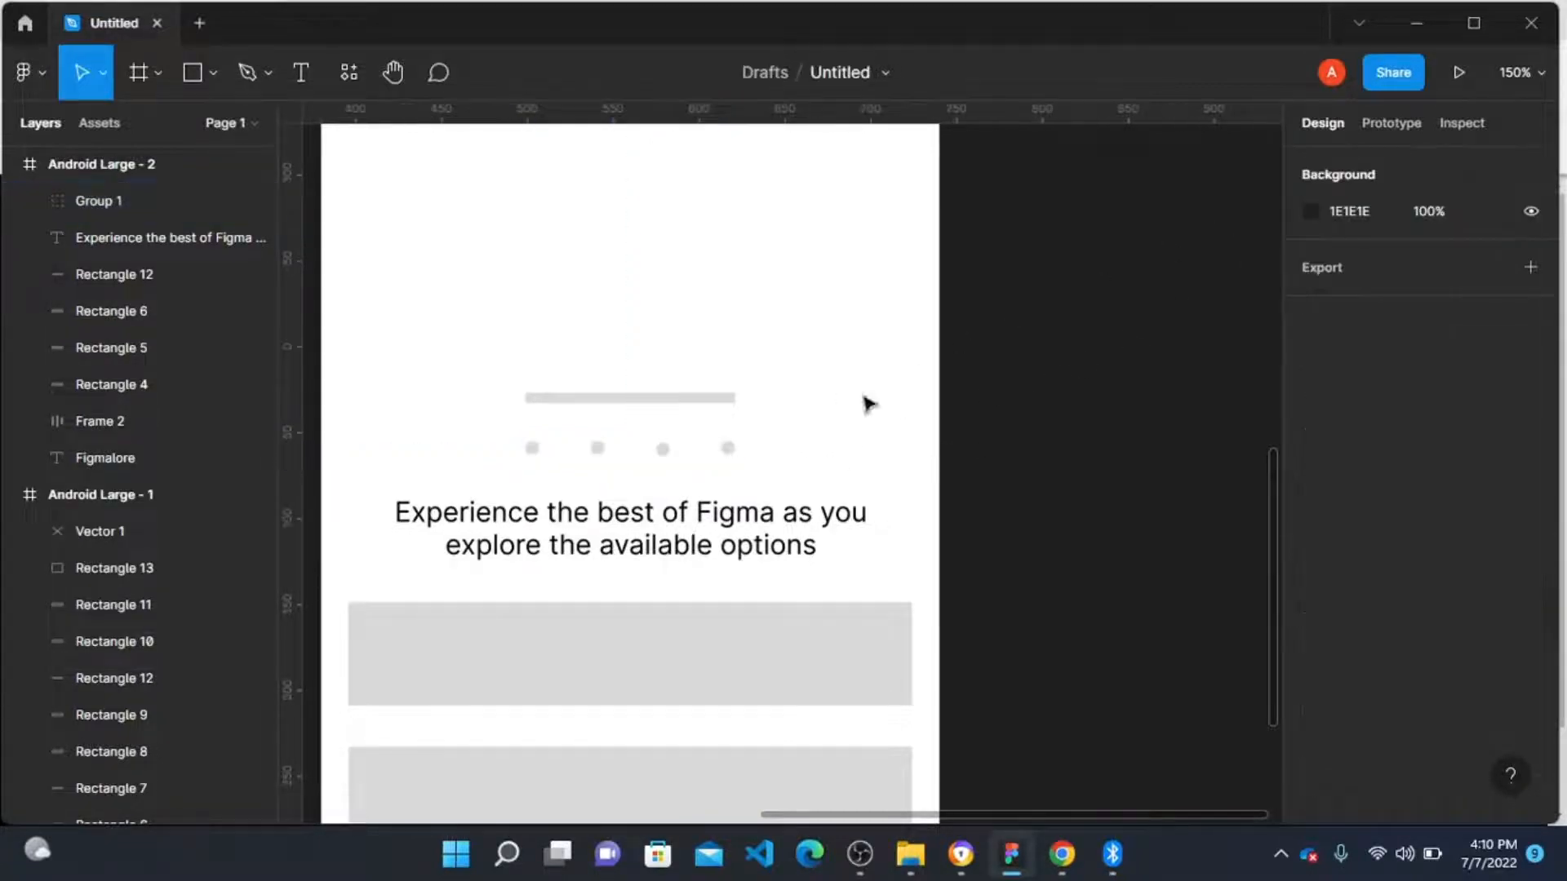
# Step: Duplicate the tagline text and place the copy above the long bar near the top of the frame
pyautogui.scroll(2, 514, 406)
pyautogui.scroll(-5, 514, 407)
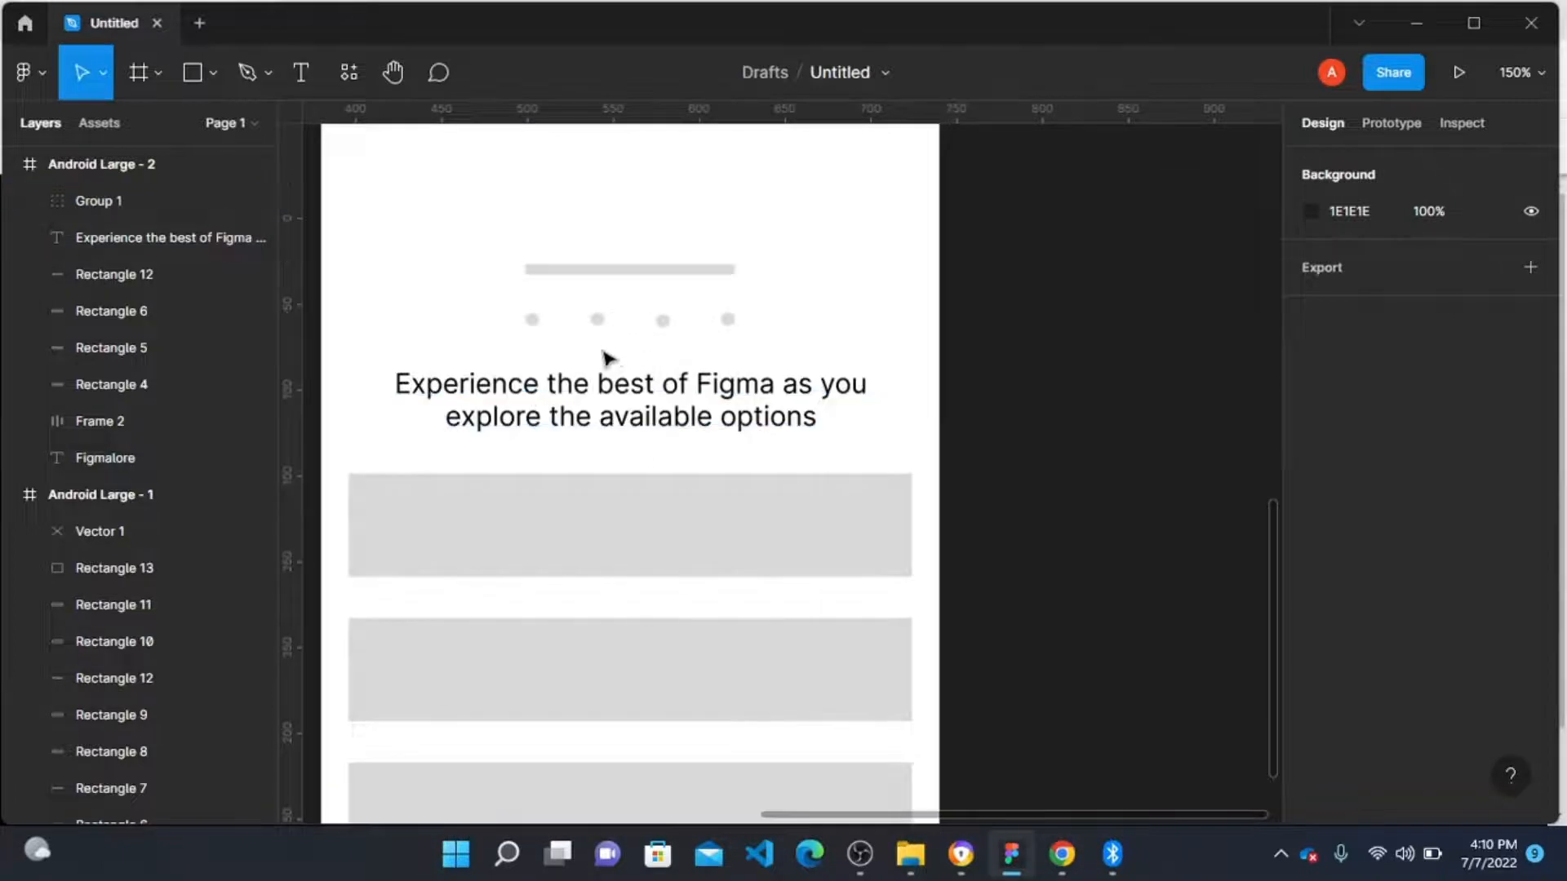
pyautogui.click(600, 400)
pyautogui.moveTo(593, 408); pyautogui.dragTo(613, 254)
# Step: Replace the copied text's content with "Figma Design" and finish editing
pyautogui.doubleClick(608, 244)
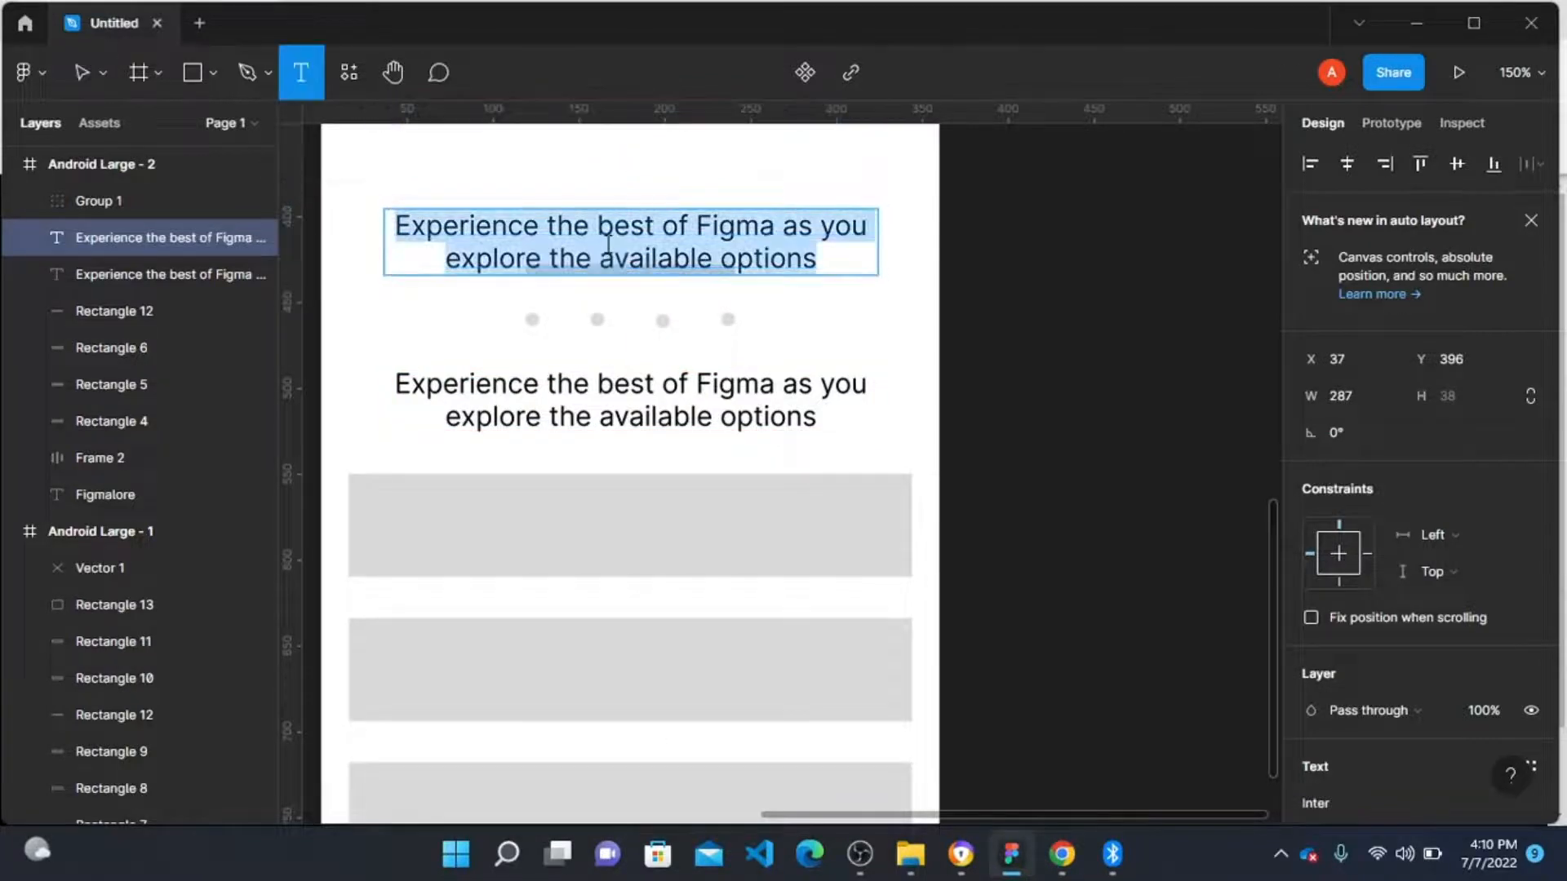
pyautogui.write('Fgima')
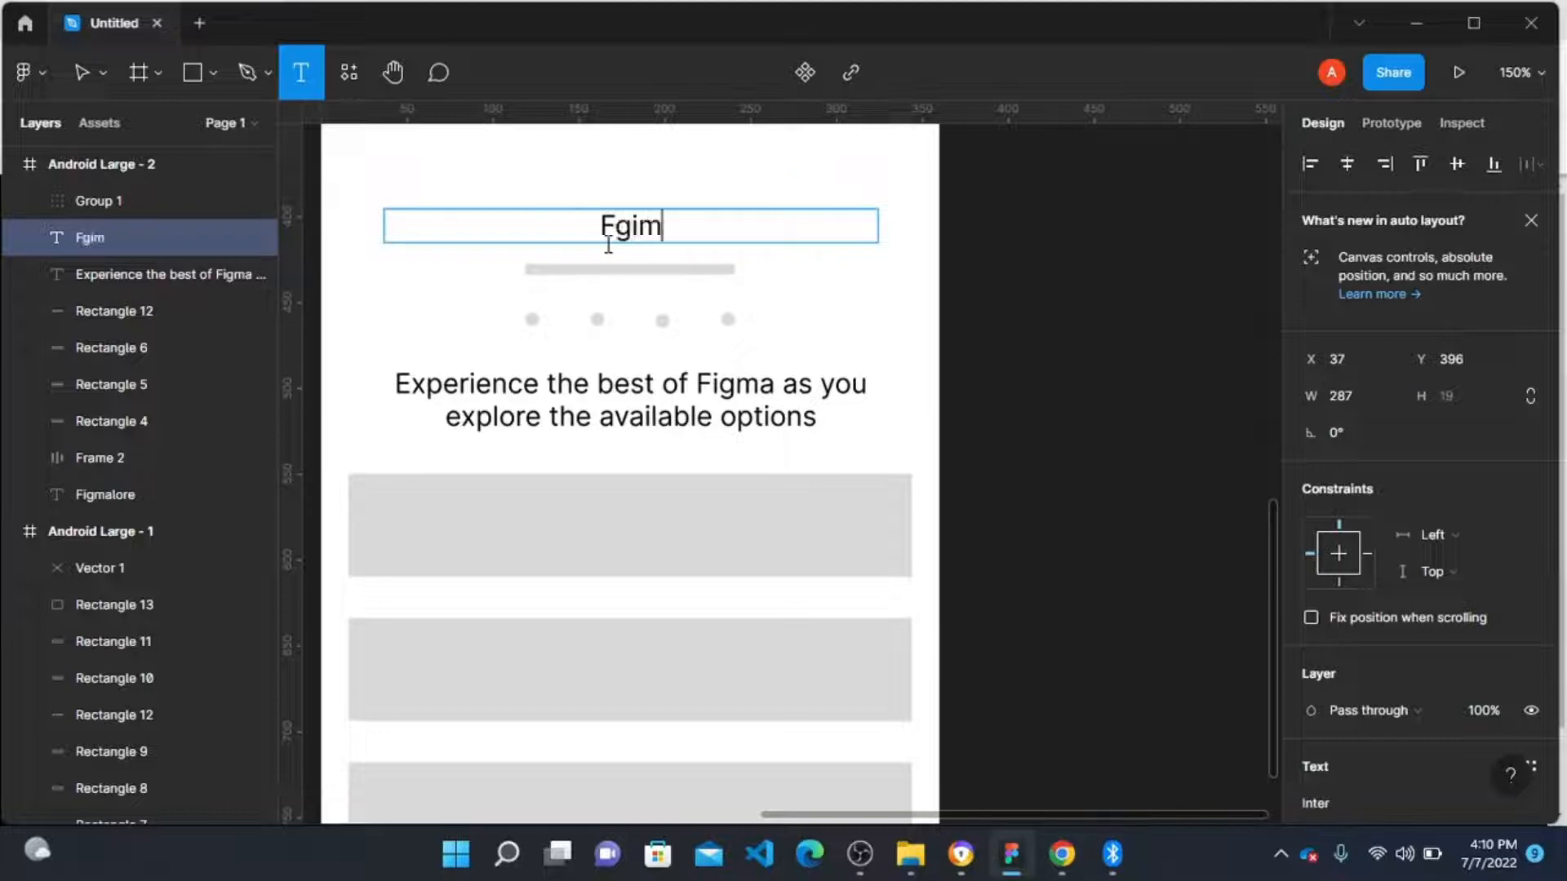
pyautogui.press('BackSpace')
pyautogui.press('BackSpace')
pyautogui.press('BackSpace')
pyautogui.press('BackSpace')
pyautogui.press('BackSpace')
pyautogui.write('Figma Design')
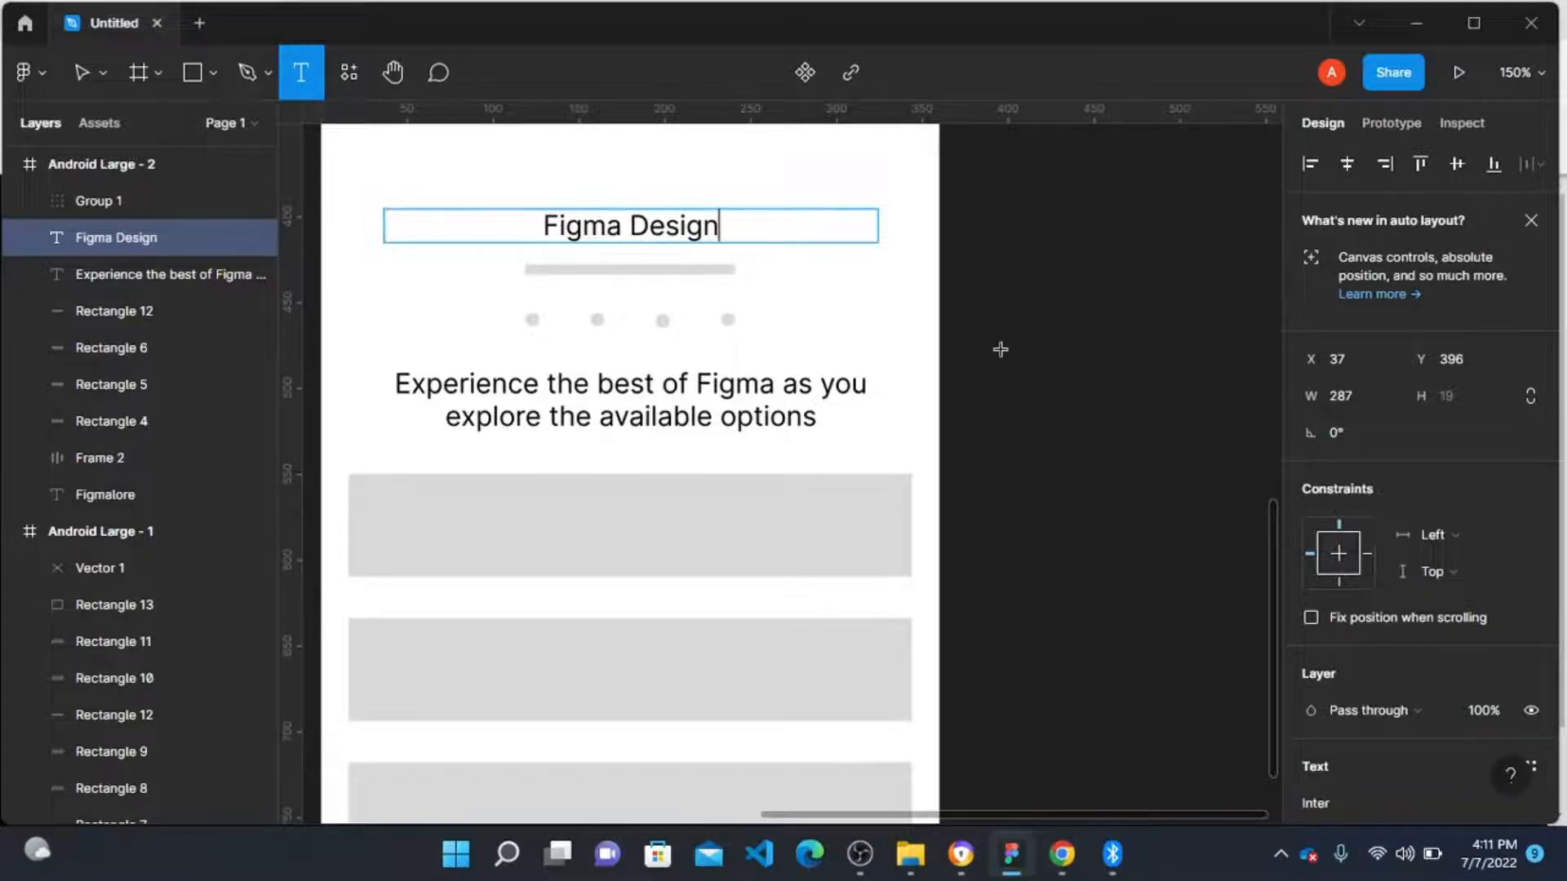
pyautogui.click(1076, 363)
pyautogui.click(1102, 400)
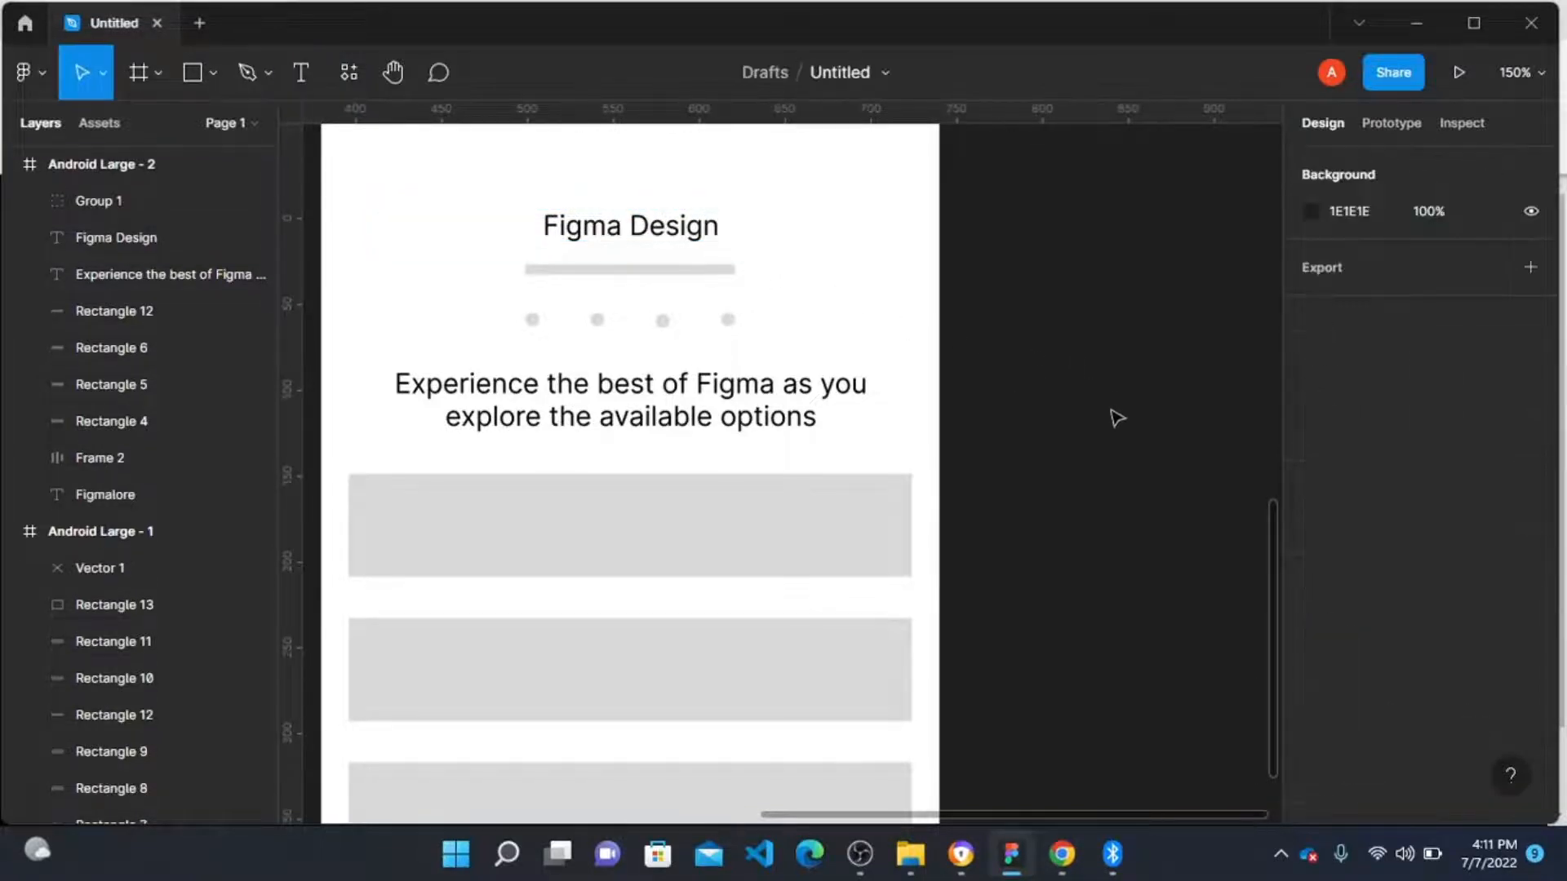
# Step: Set the Figma Design heading's text resizing to auto width
pyautogui.click(630, 222)
pyautogui.scroll(-5, 1384, 679)
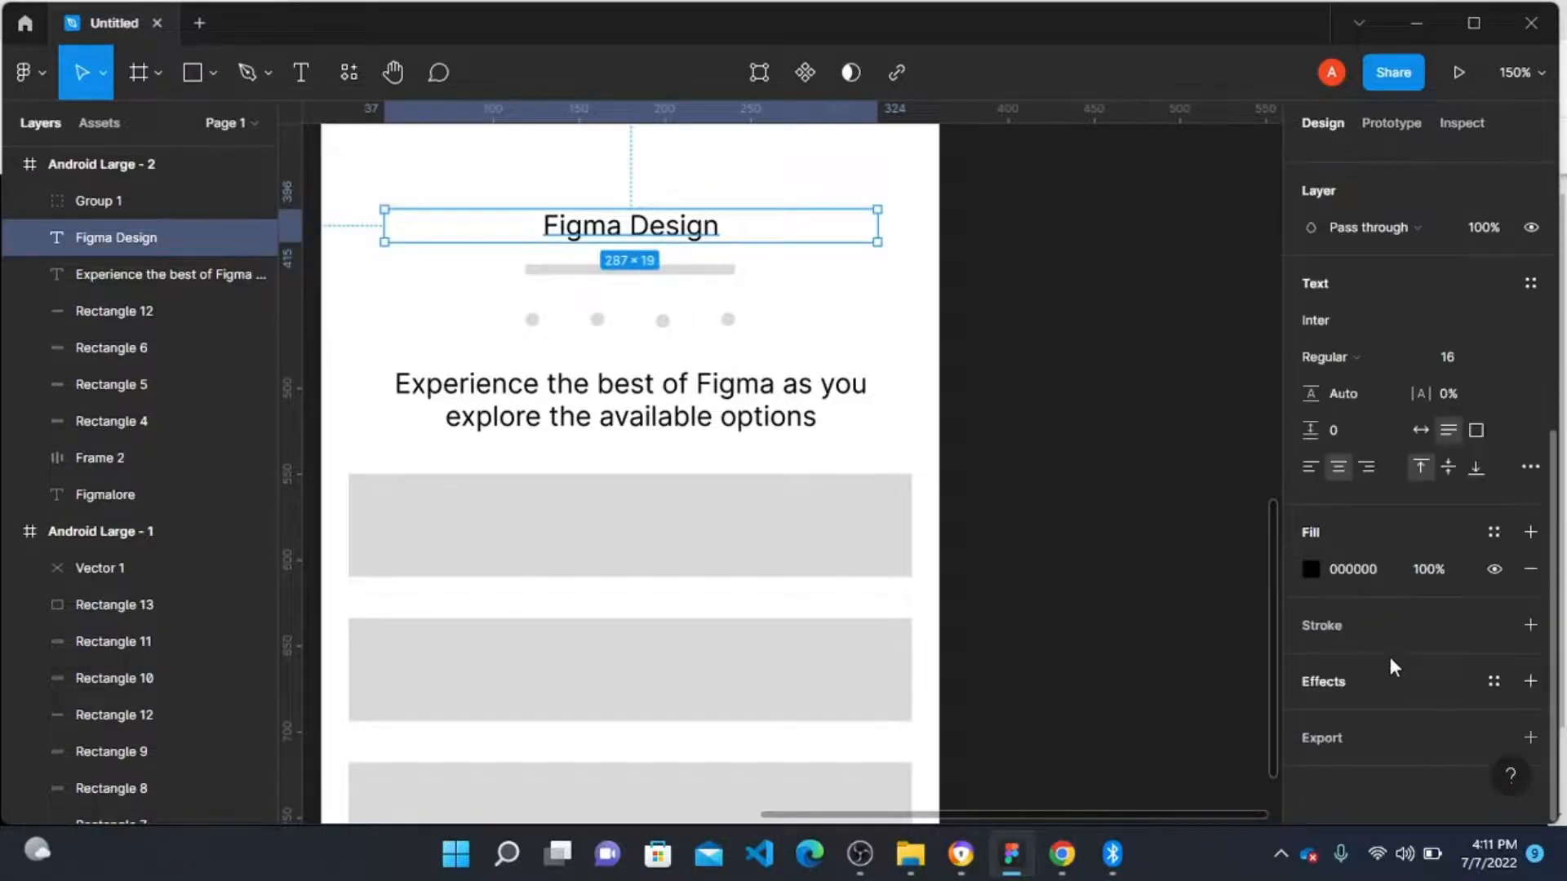
pyautogui.click(1421, 430)
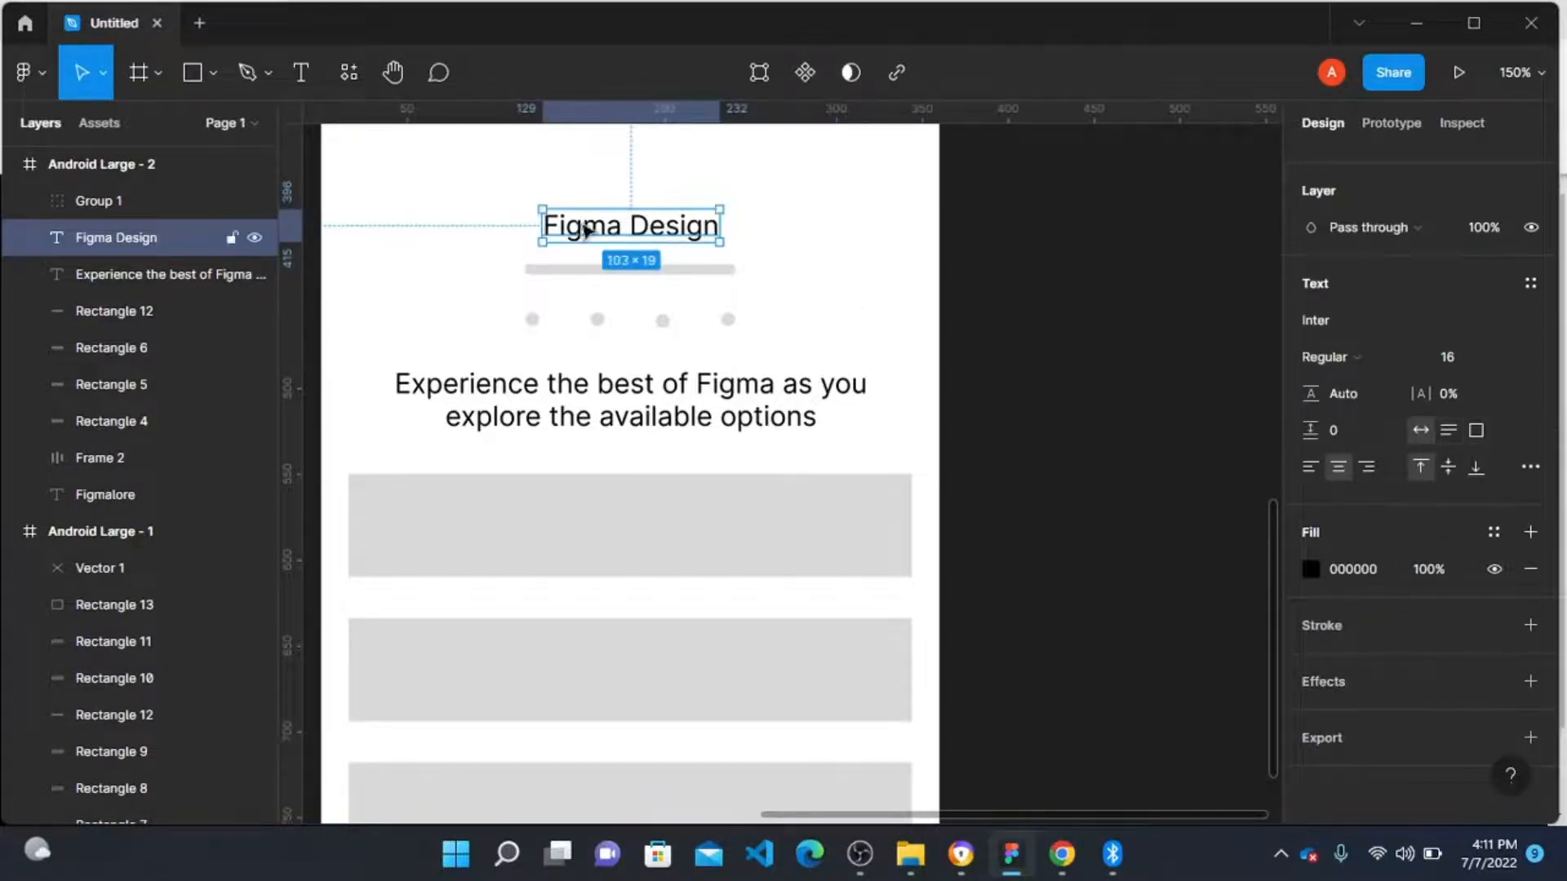
# Step: Move the Figma Design heading down onto the long grey bar beneath it
pyautogui.moveTo(588, 231); pyautogui.dragTo(589, 261)
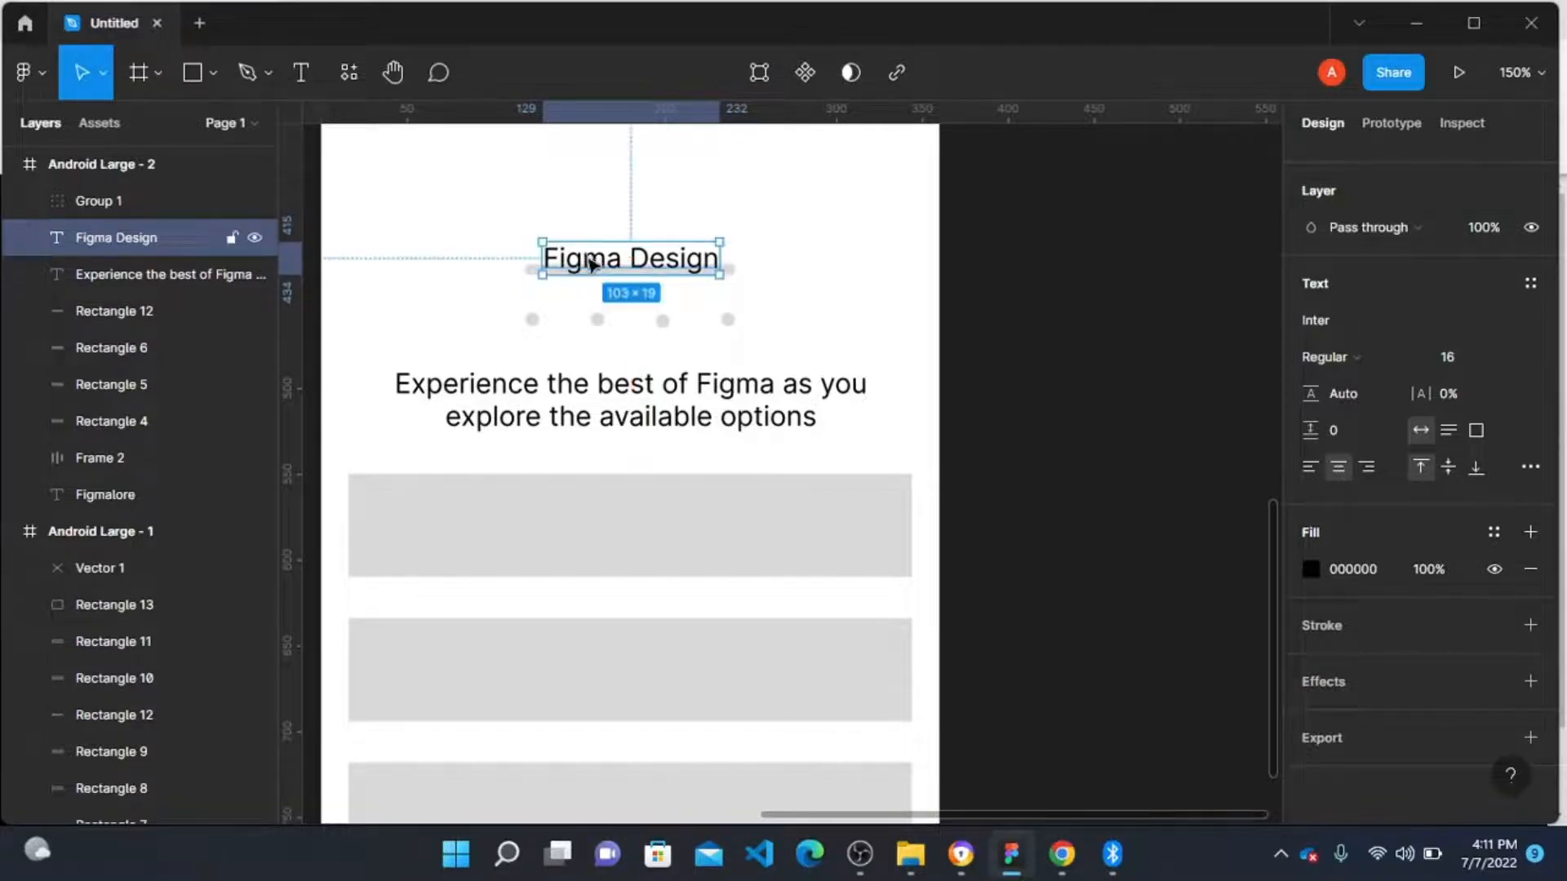
pyautogui.scroll(2, 590, 261)
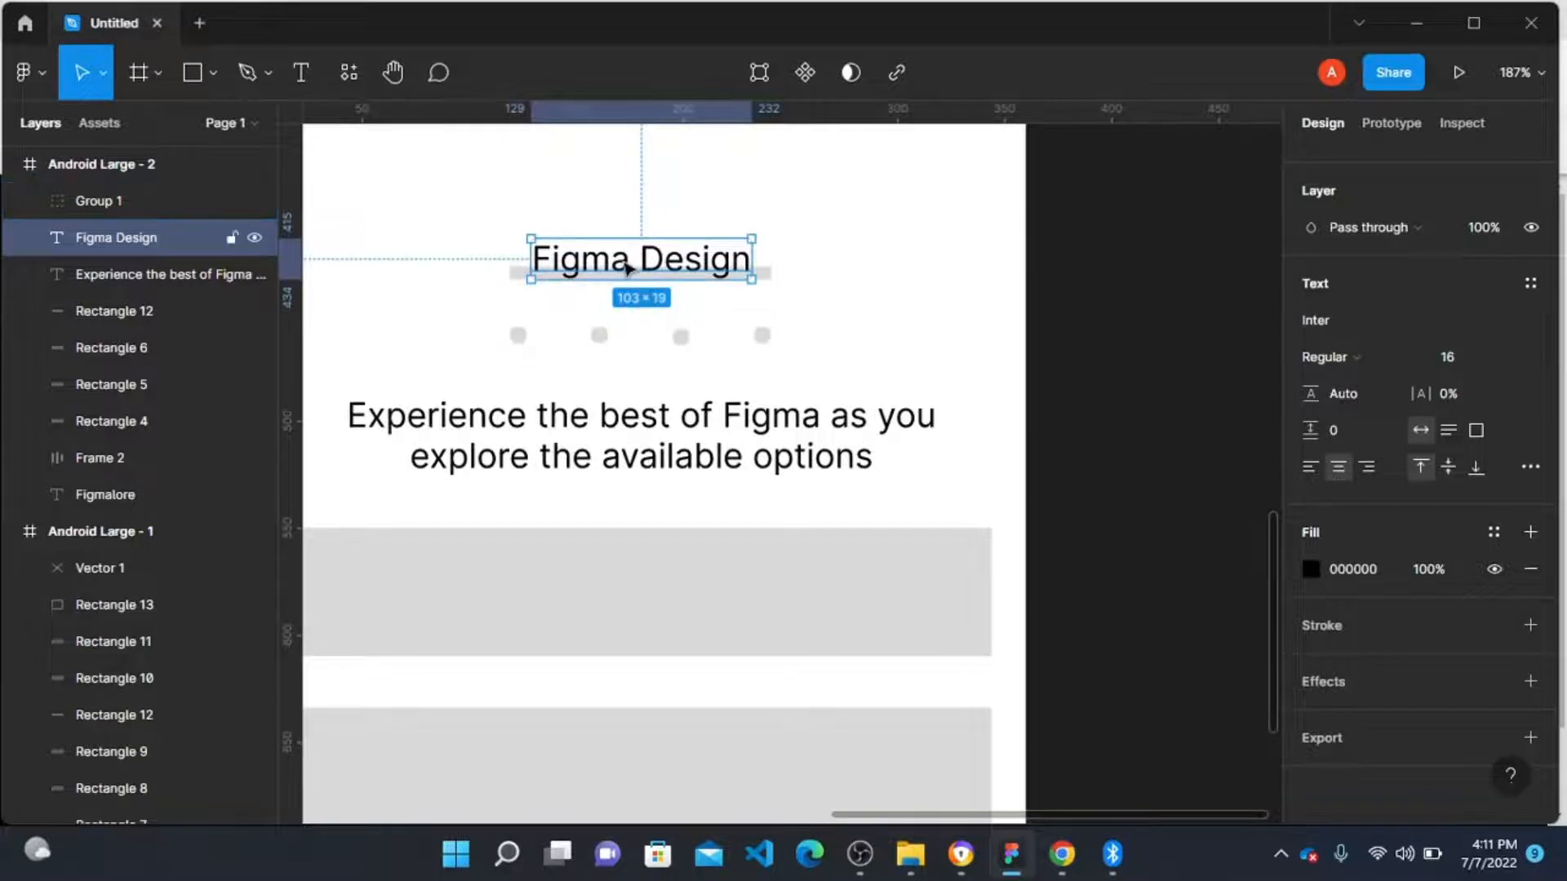
pyautogui.moveTo(629, 269); pyautogui.dragTo(628, 265)
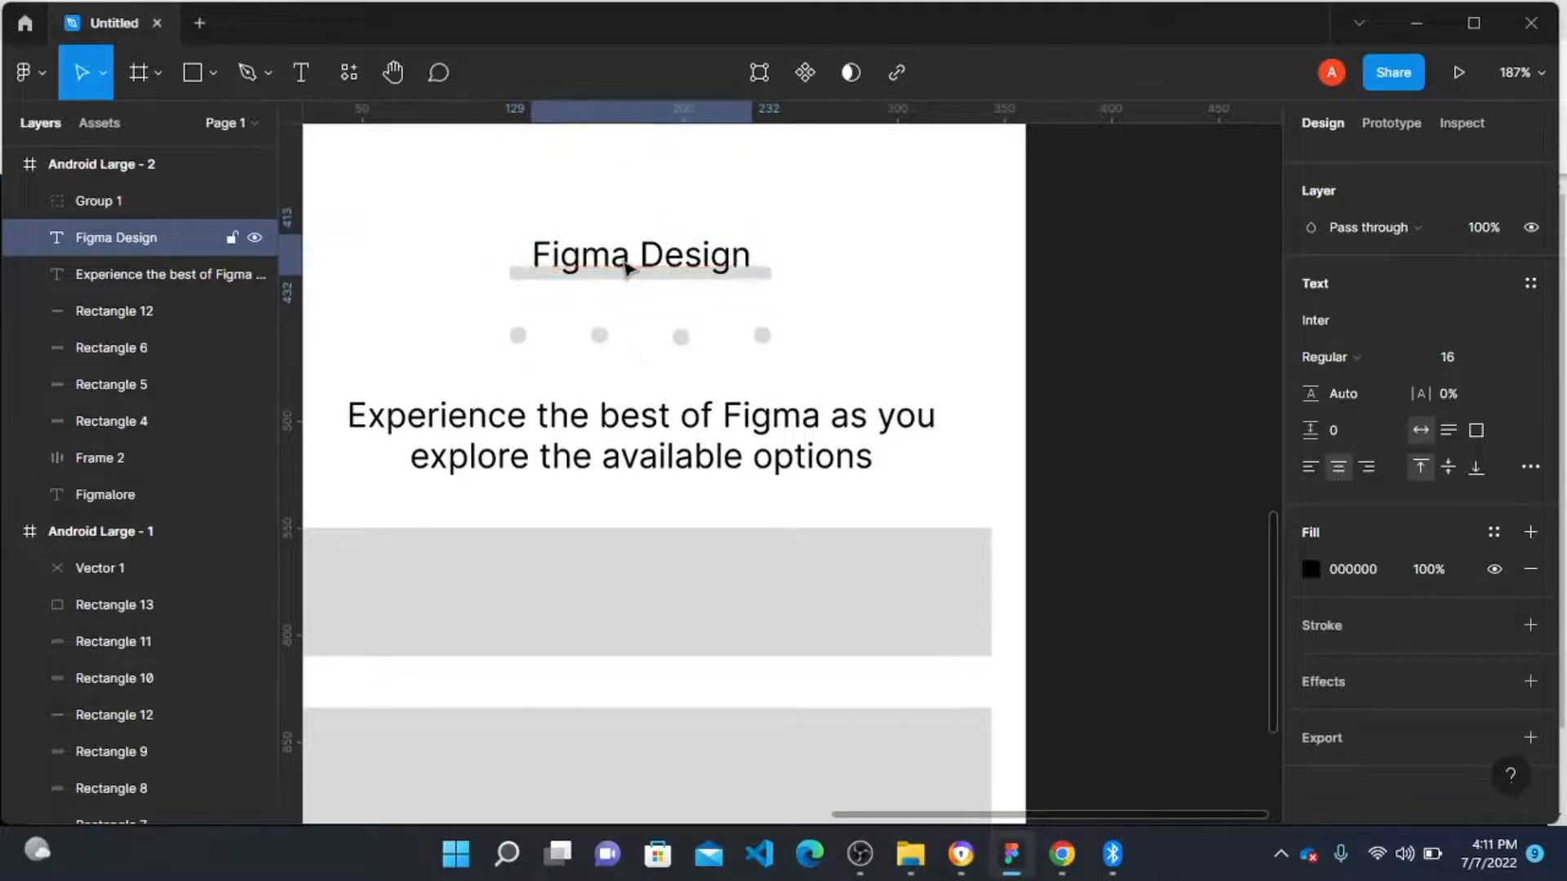
# Step: Delete the long grey bar under the Figma Design heading
pyautogui.click(514, 276)
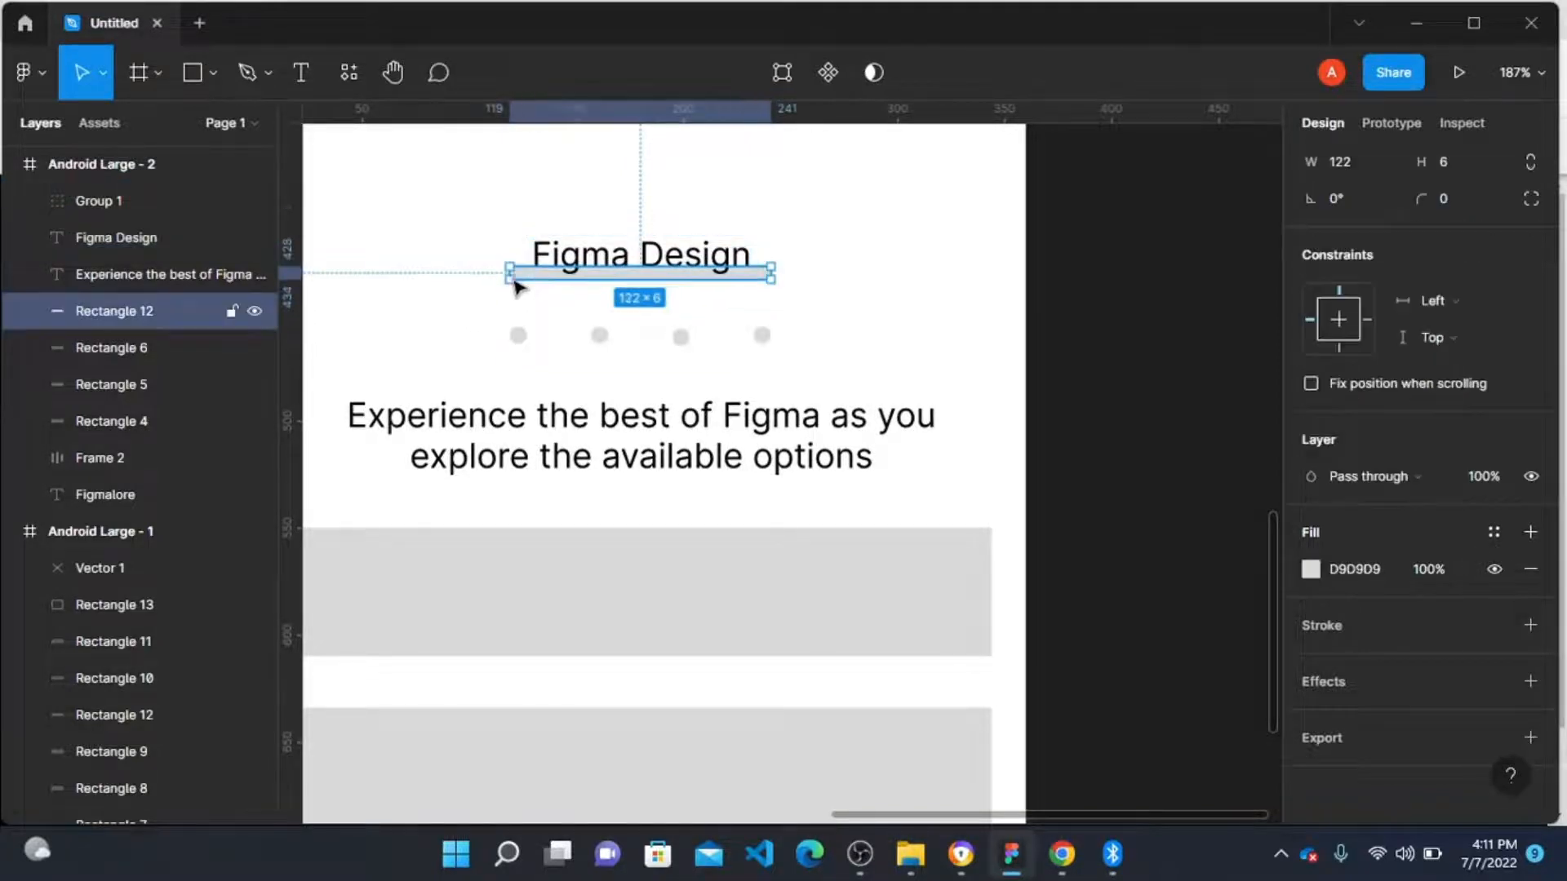
pyautogui.press('Delete')
pyautogui.scroll(-3, 518, 286)
pyautogui.scroll(5, 539, 327)
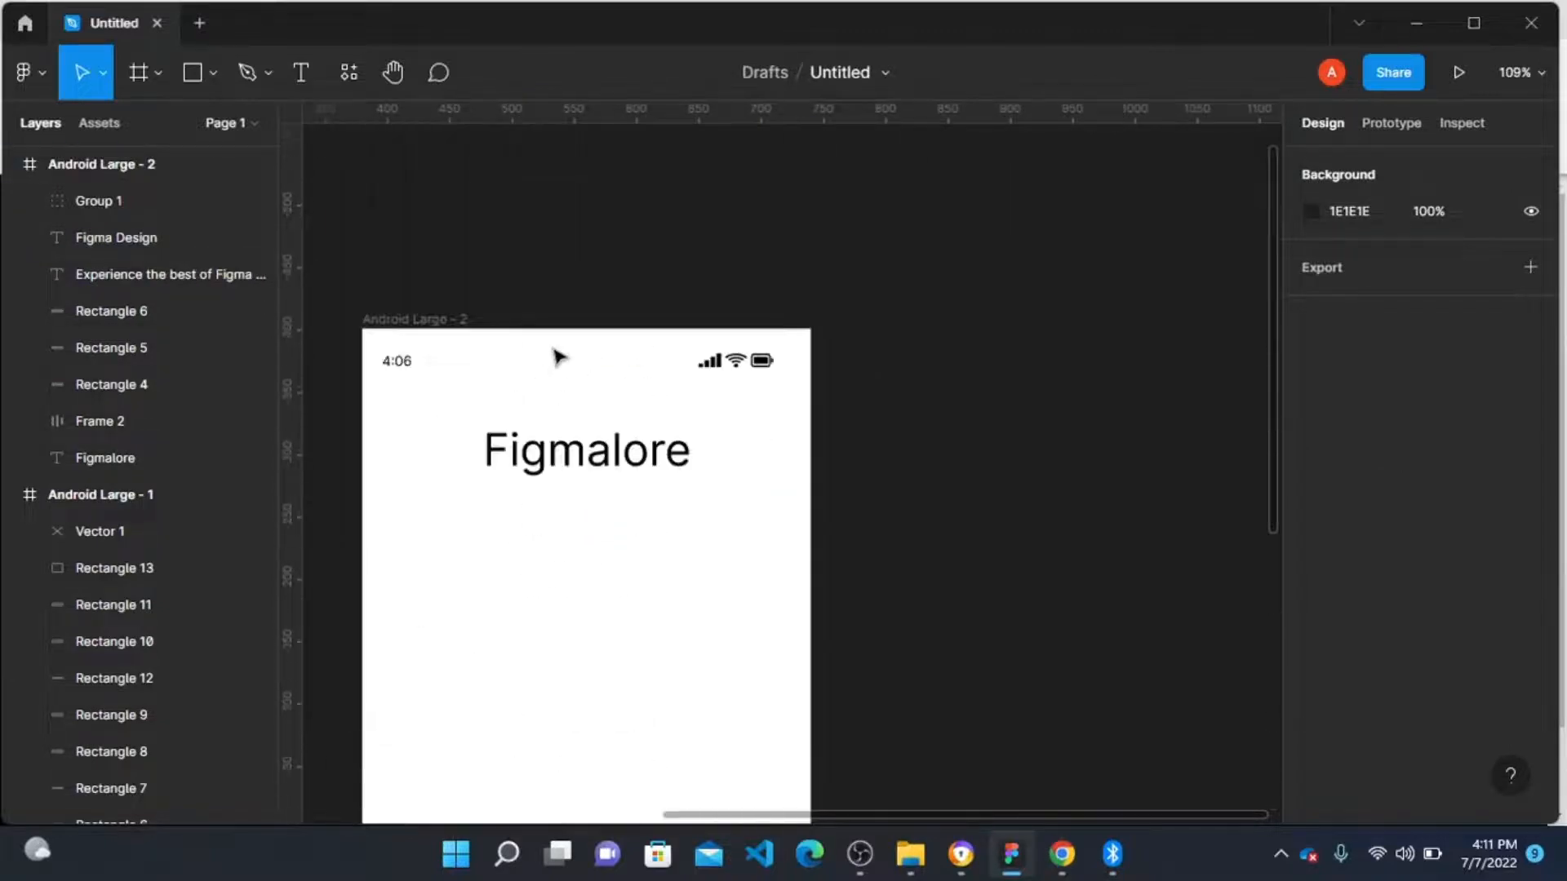
pyautogui.scroll(-5, 559, 360)
pyautogui.scroll(-3, 567, 385)
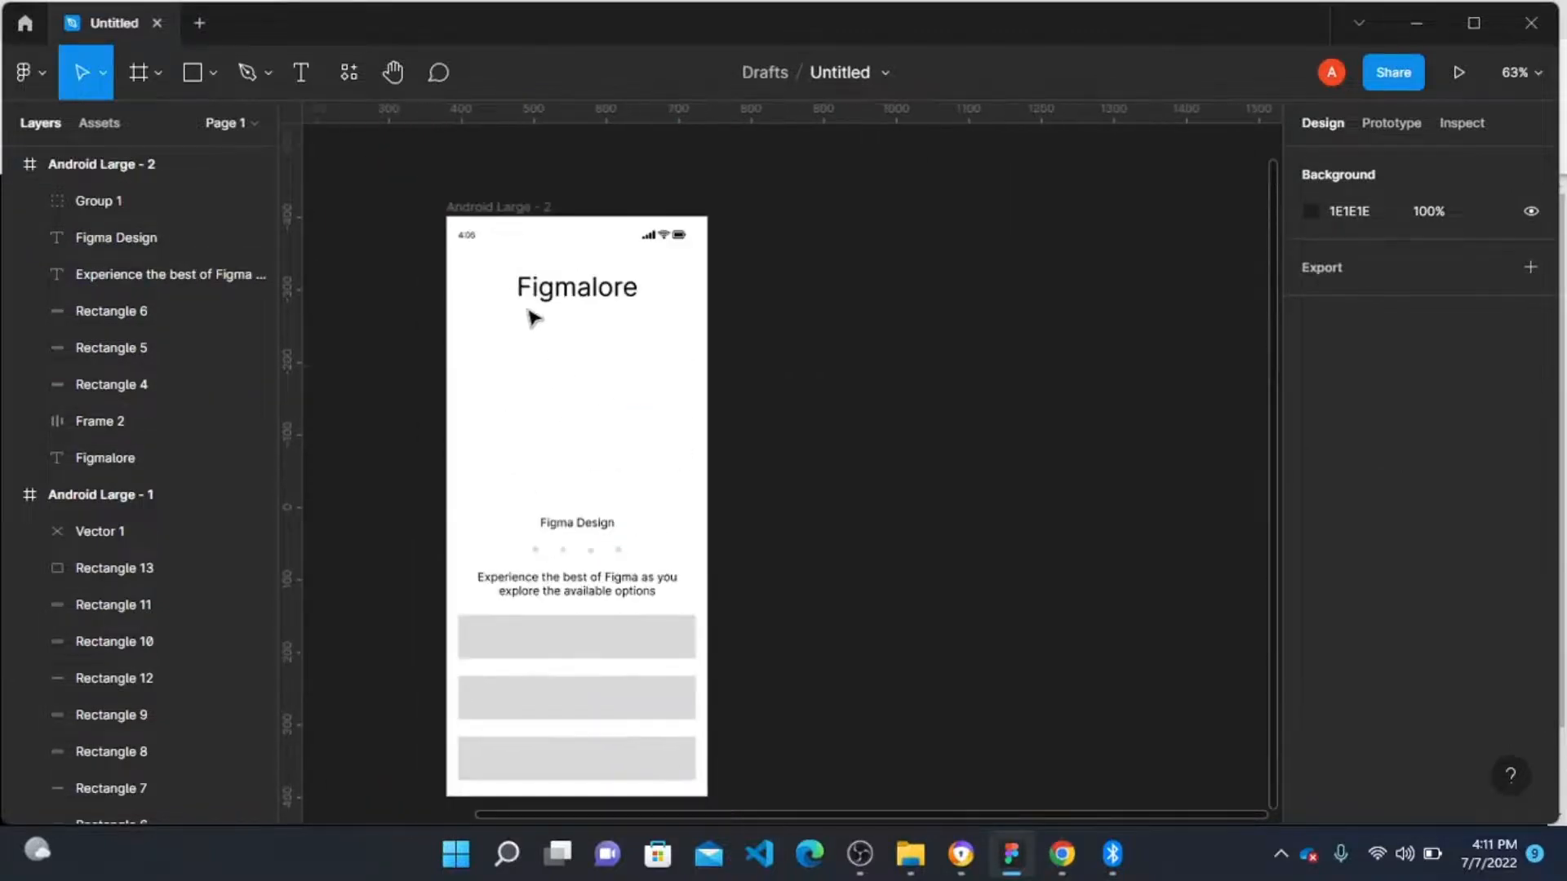
# Step: Add a text label "SIGNUP ON FIGMALORE" inside the first grey button bar
pyautogui.click(471, 217)
pyautogui.scroll(-3, 630, 661)
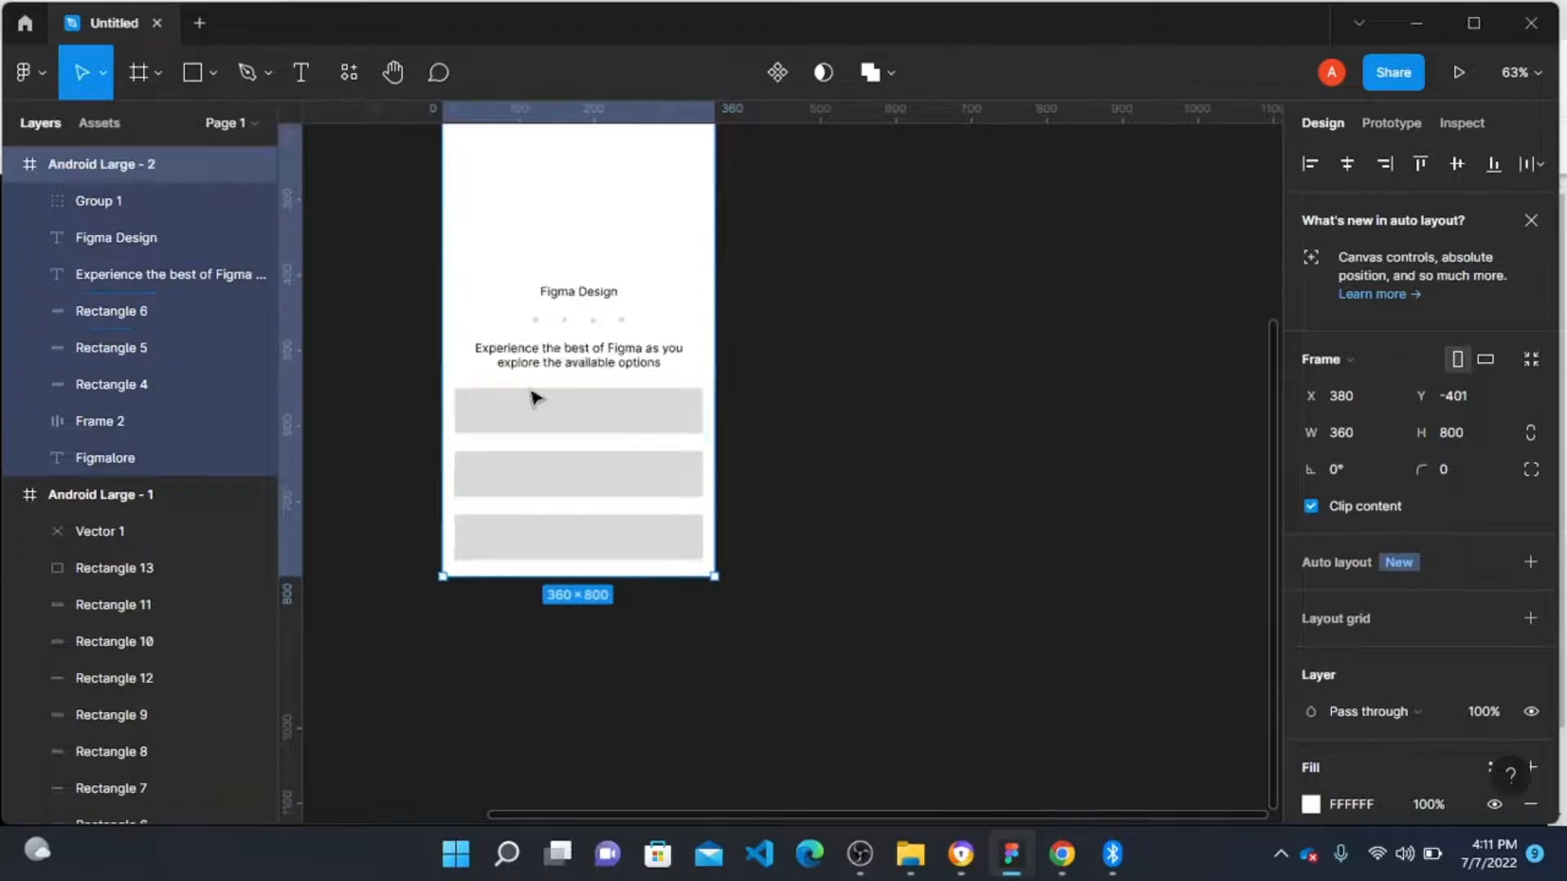
pyautogui.scroll(4, 535, 397)
pyautogui.press('t')
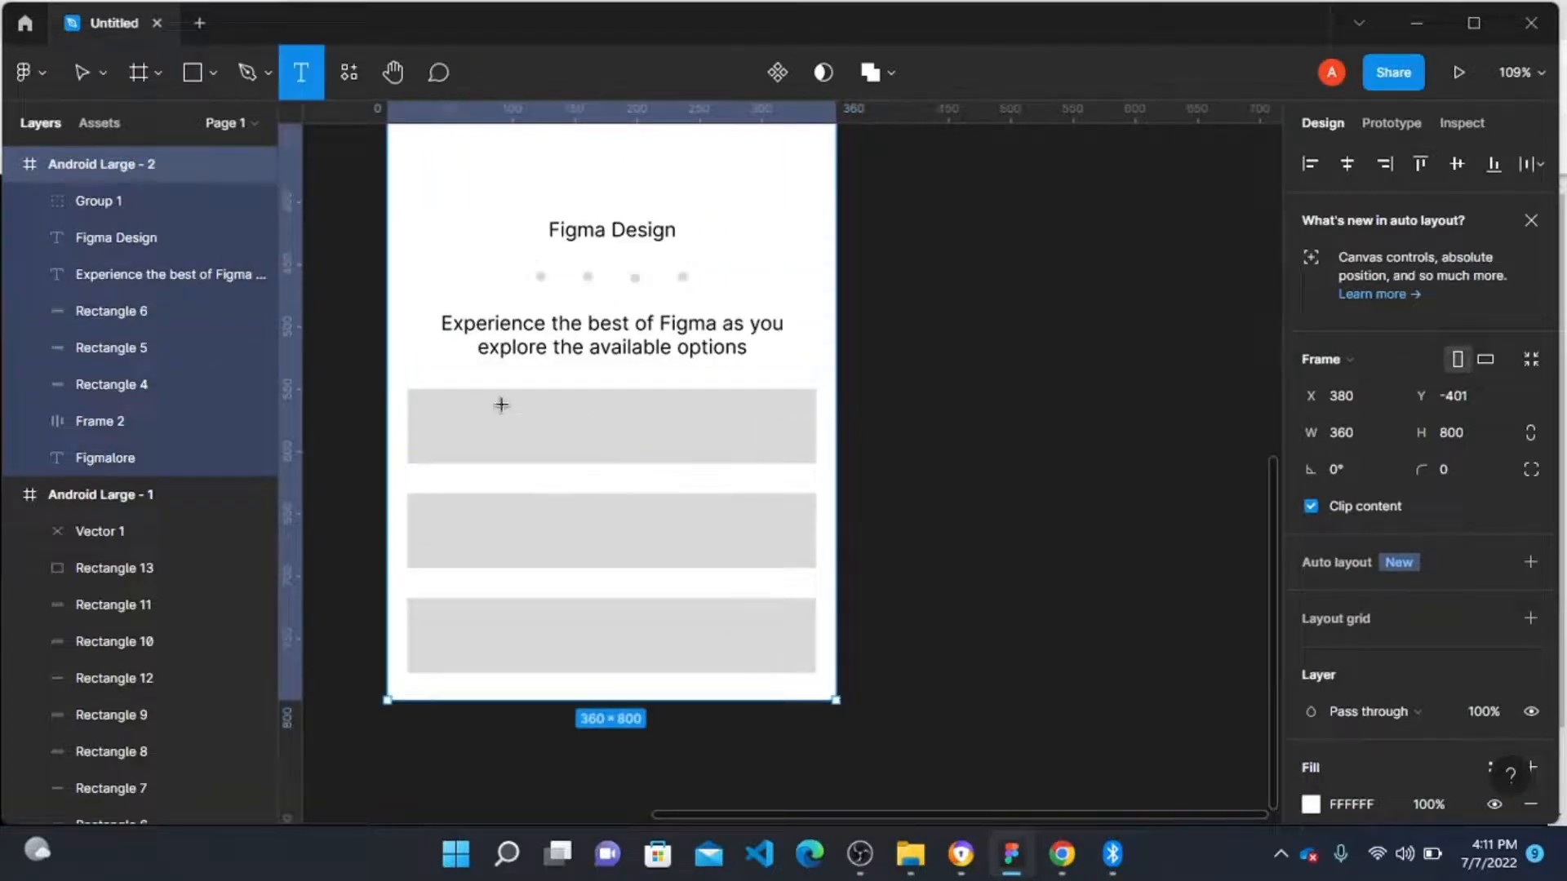
pyautogui.click(546, 420)
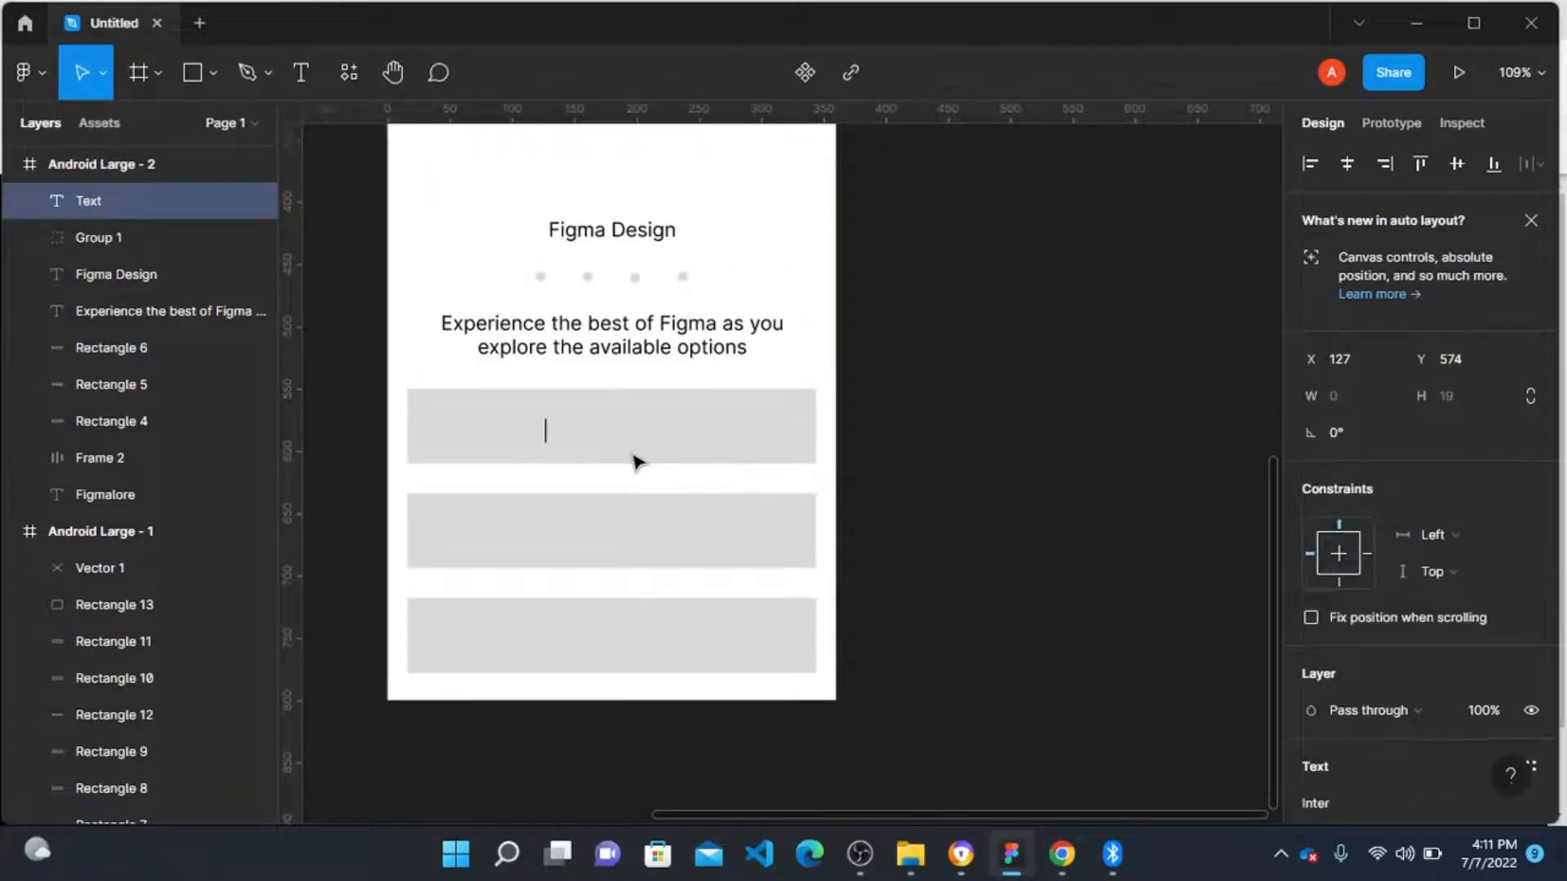
pyautogui.write('SIGNUP')
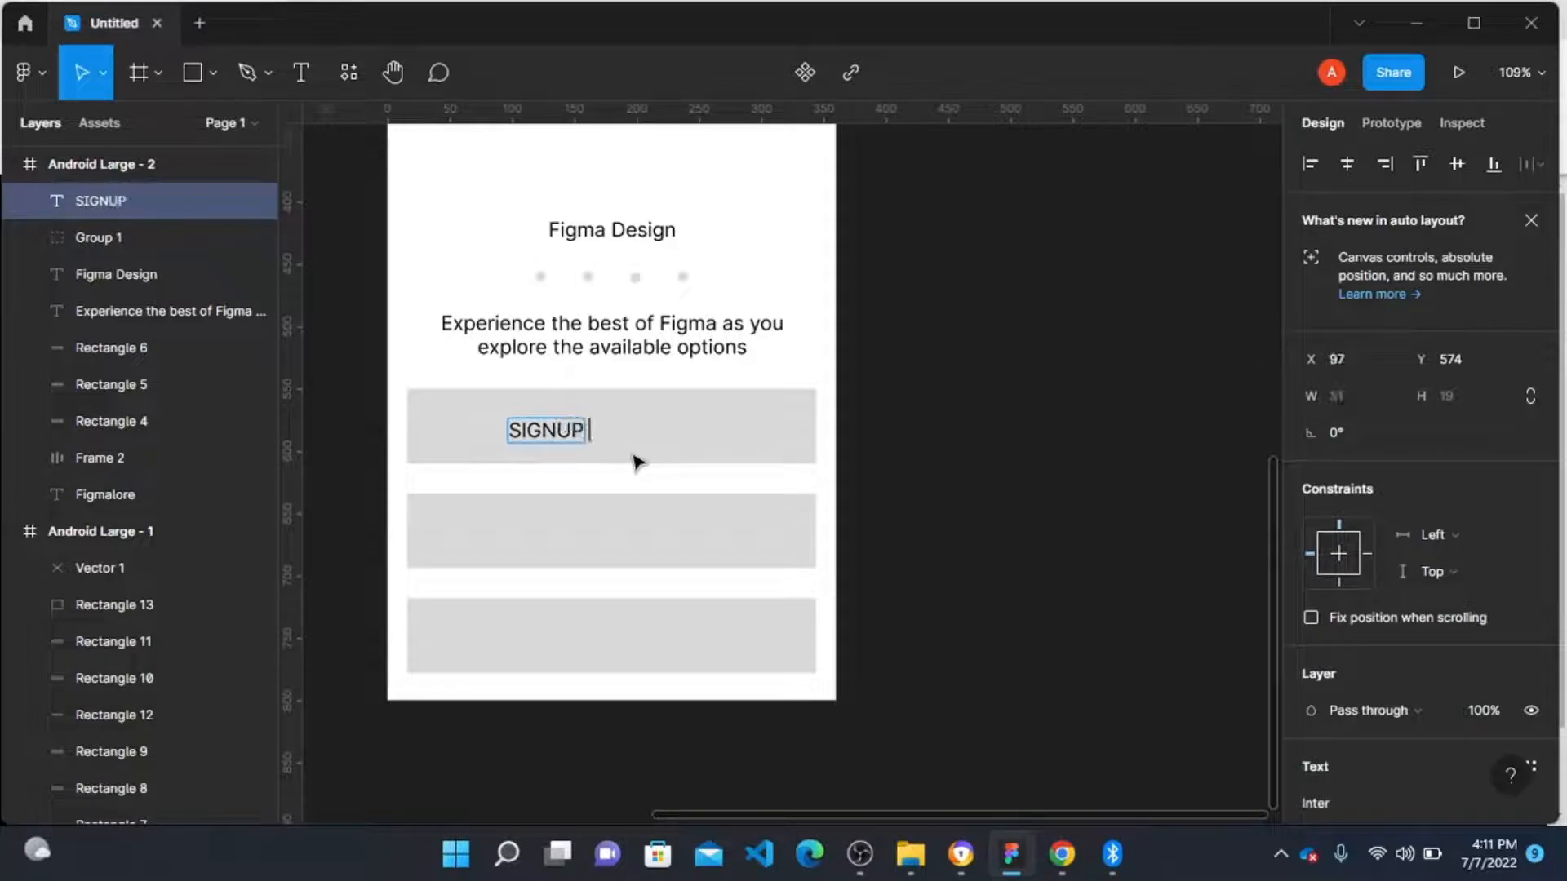
pyautogui.write(' ON FIG')
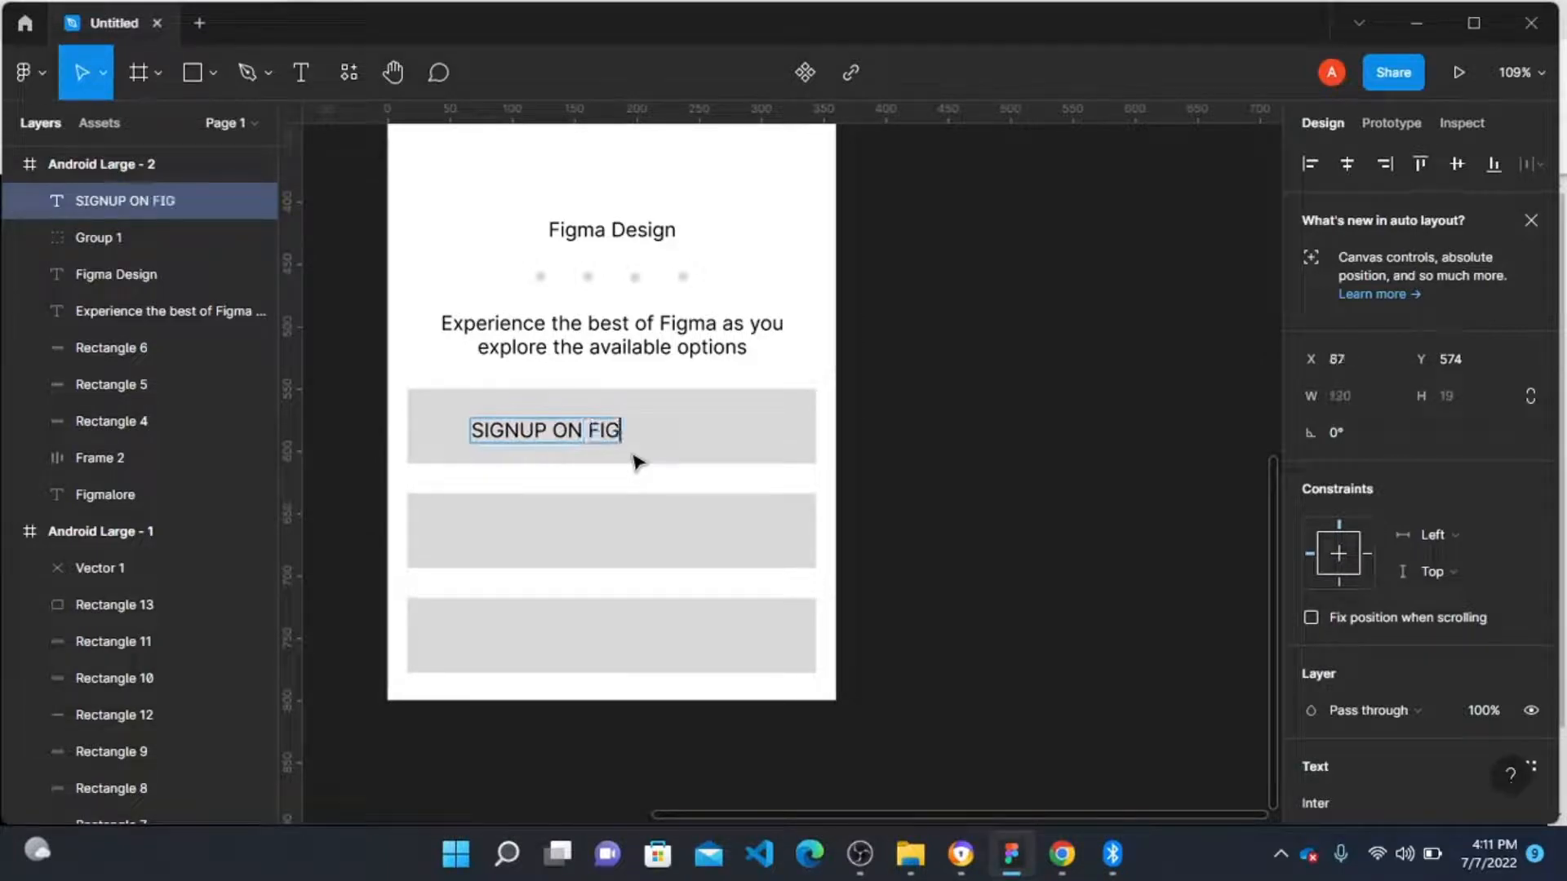
pyautogui.write('MALORE')
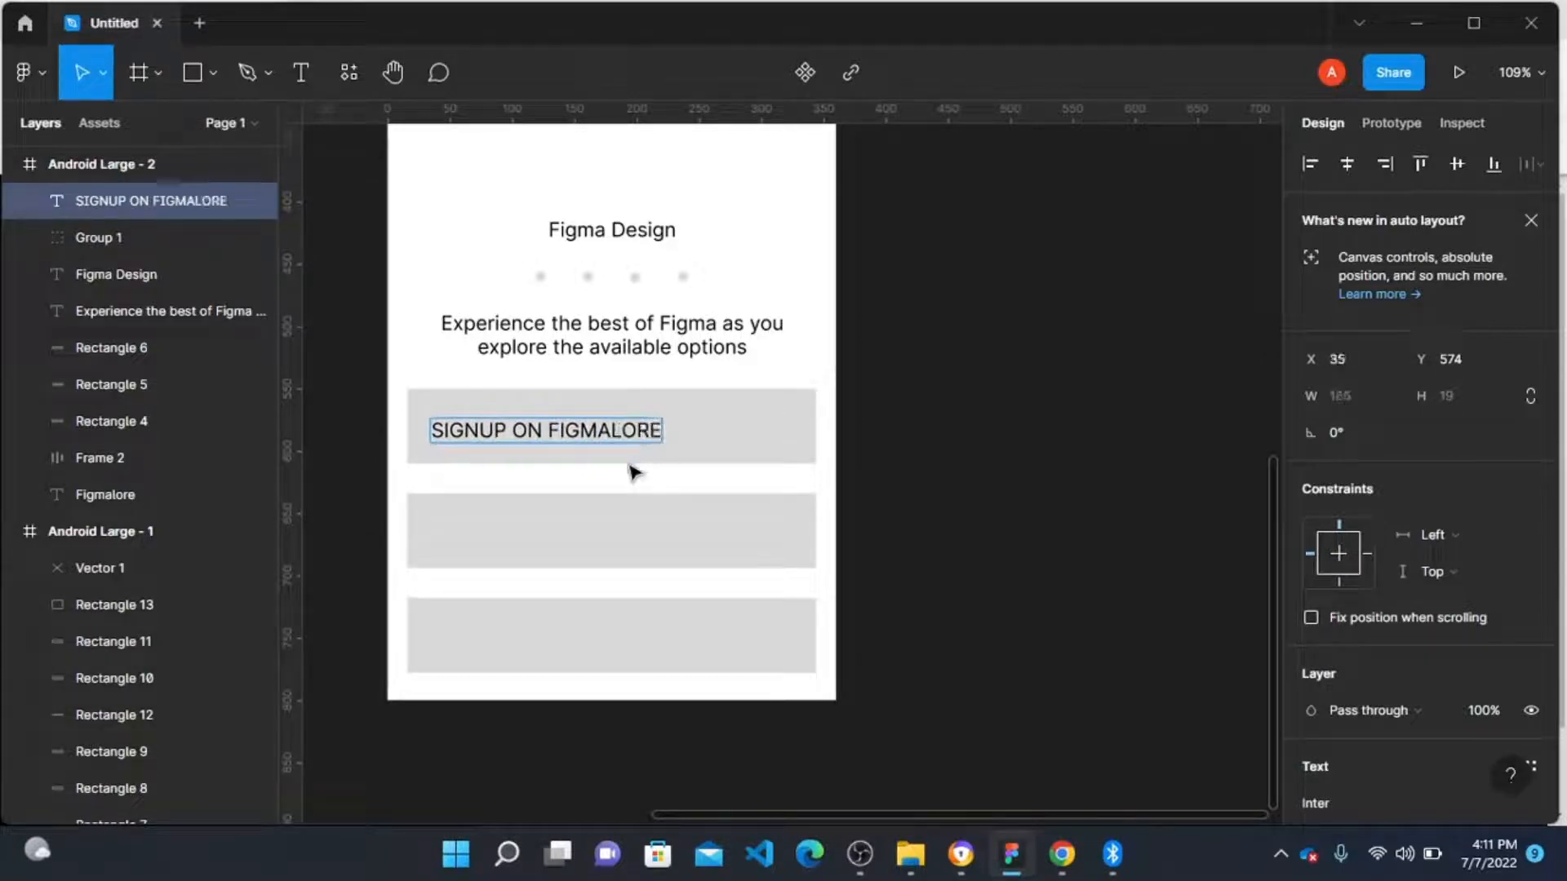
pyautogui.press('Escape')
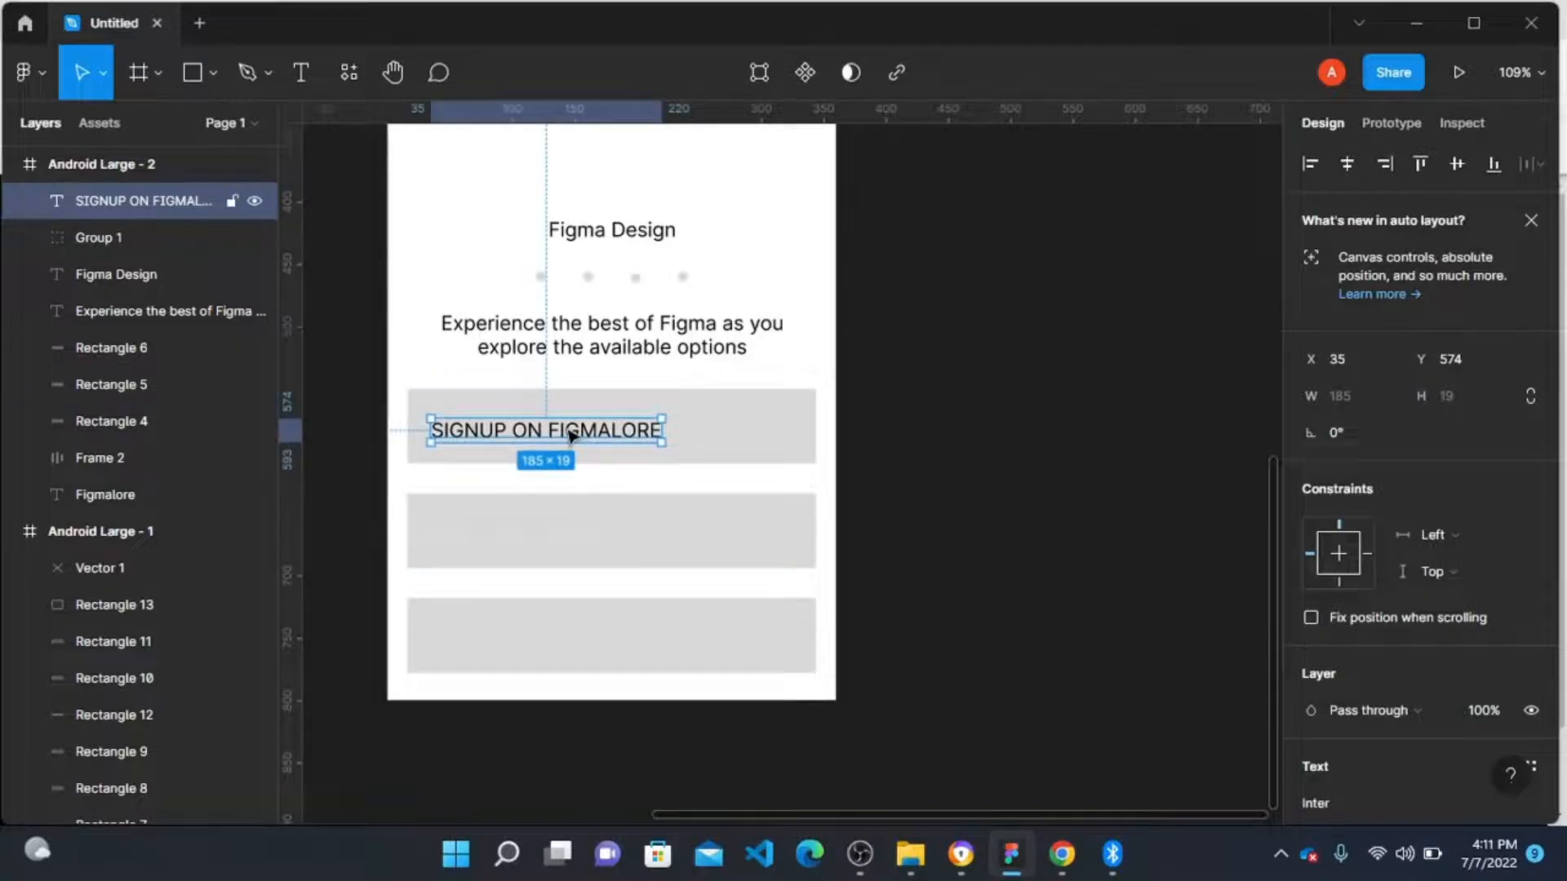
# Step: Add a text label "SIGN-IN" inside the second grey button bar
pyautogui.moveTo(571, 436); pyautogui.dragTo(576, 530)
pyautogui.doubleClick(575, 529)
pyautogui.write('SI')
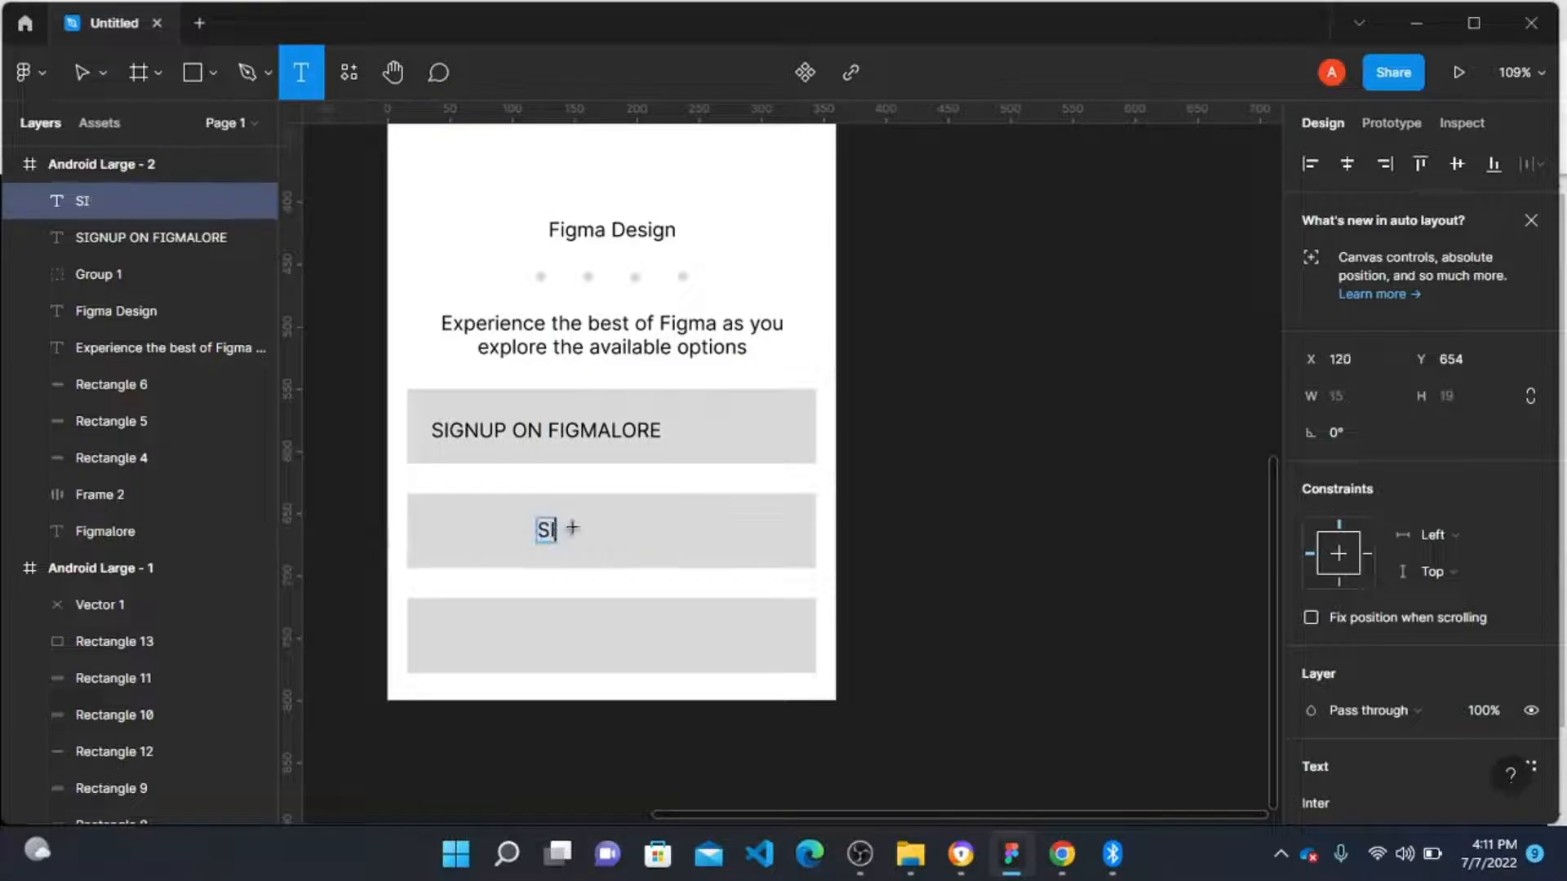
pyautogui.write('GN-IN')
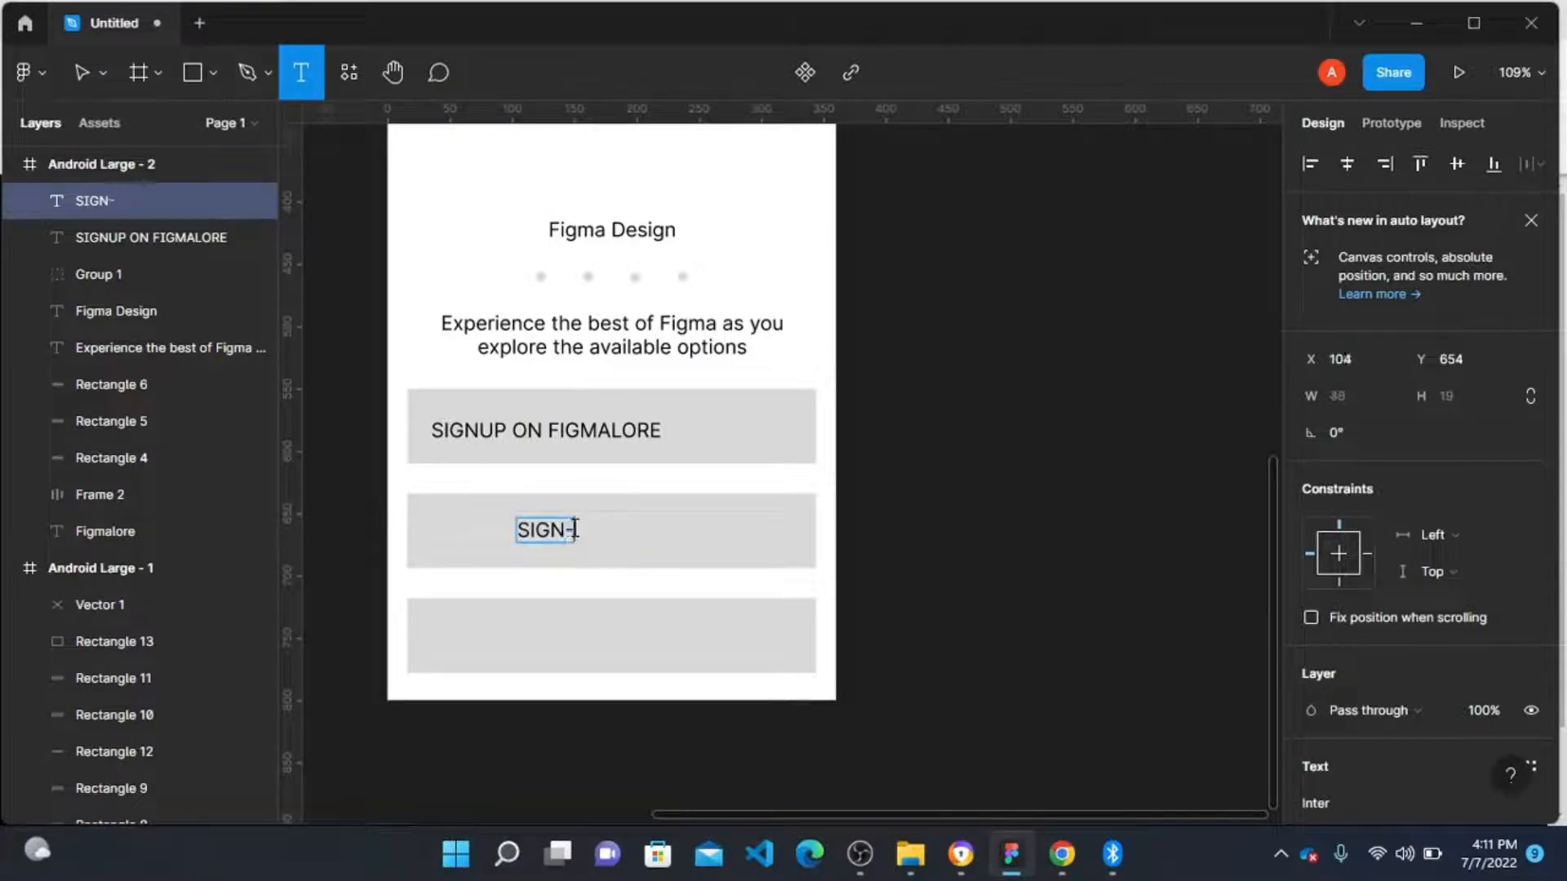
pyautogui.click(656, 526)
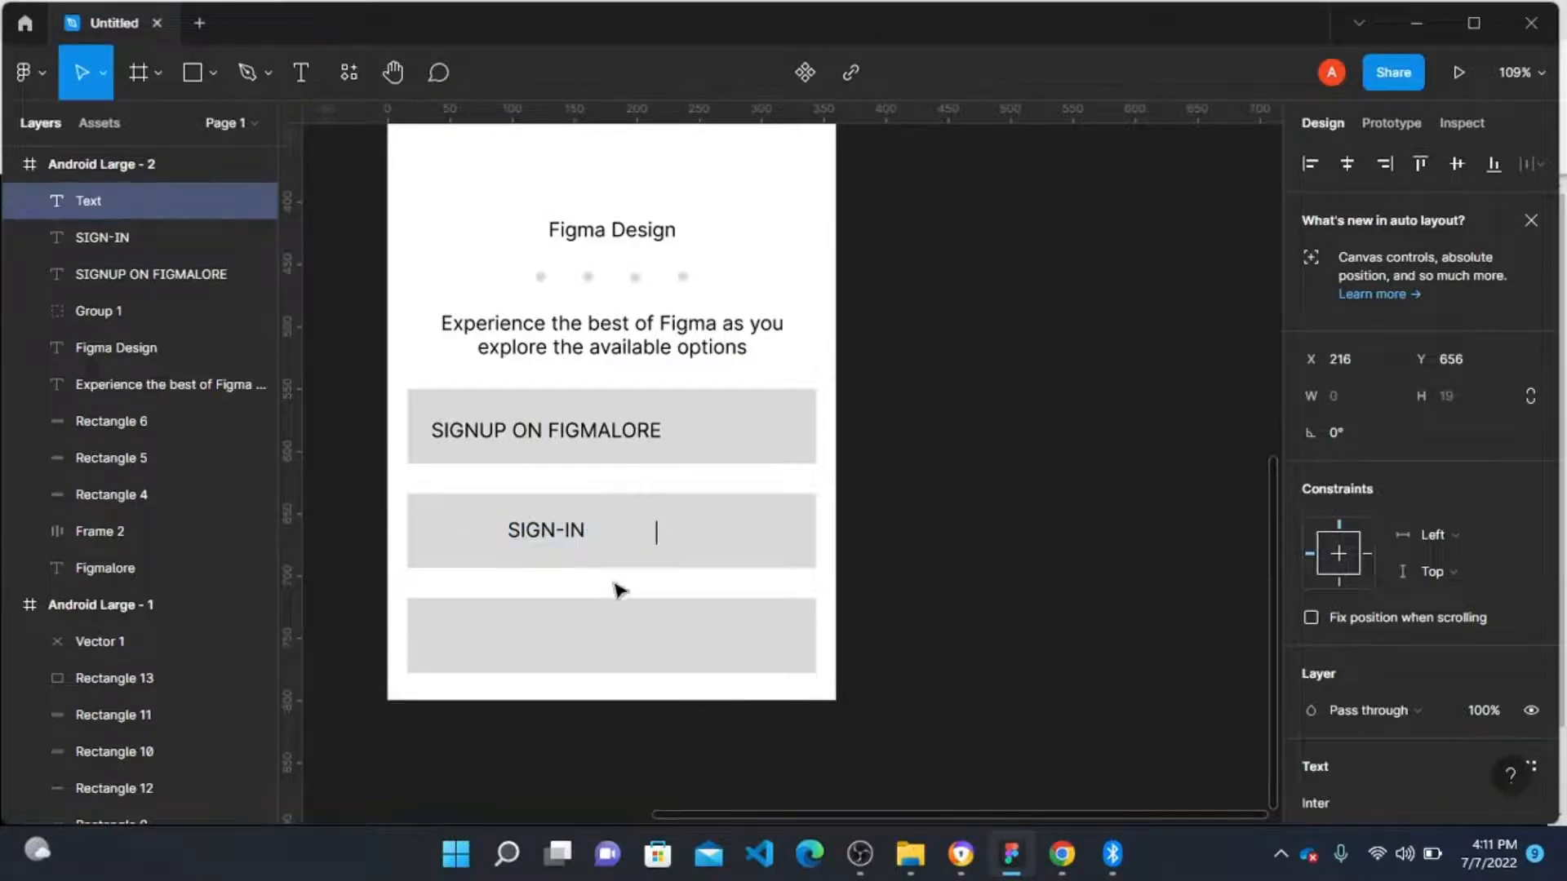
pyautogui.click(560, 531)
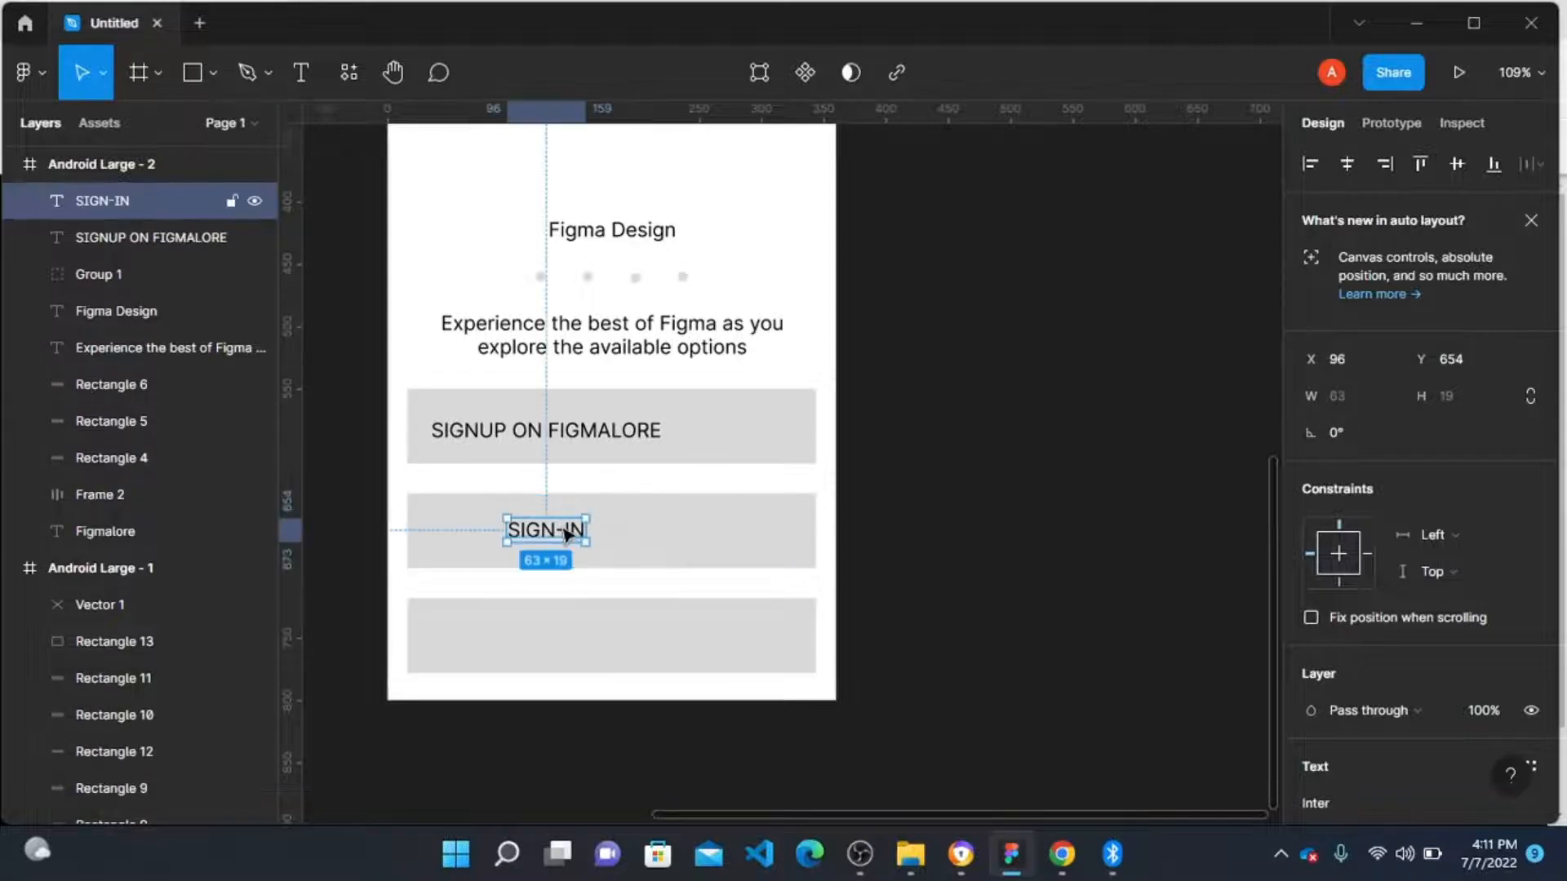
# Step: Duplicate the SIGN-IN label into the third bar and change its text to "EXPLORE OPTIONS"
pyautogui.moveTo(564, 535); pyautogui.dragTo(558, 645)
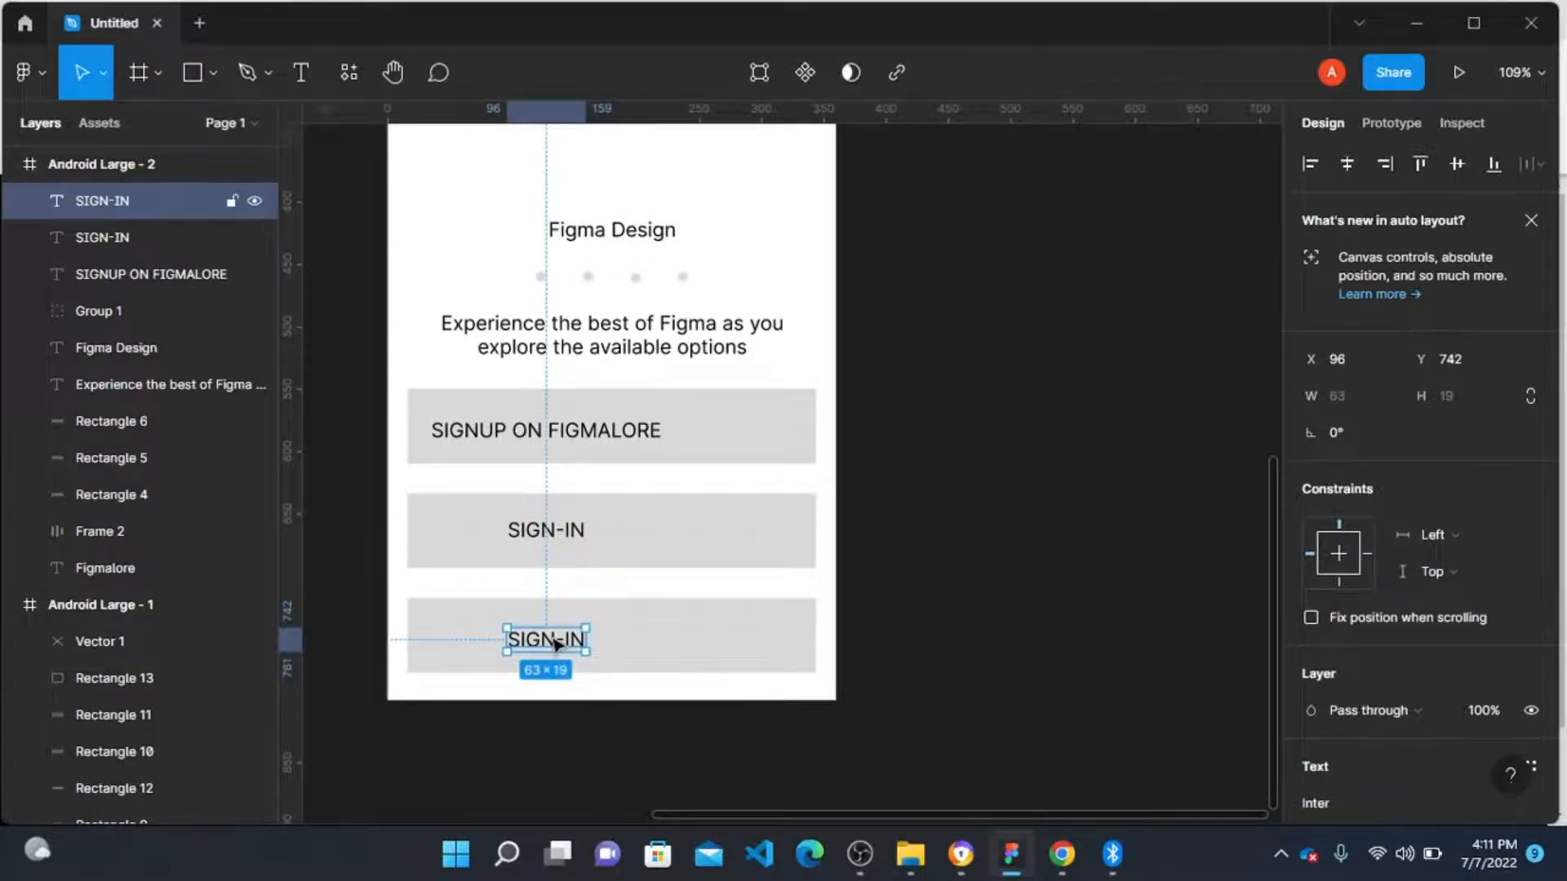
pyautogui.doubleClick(555, 641)
pyautogui.write('EXPLORE')
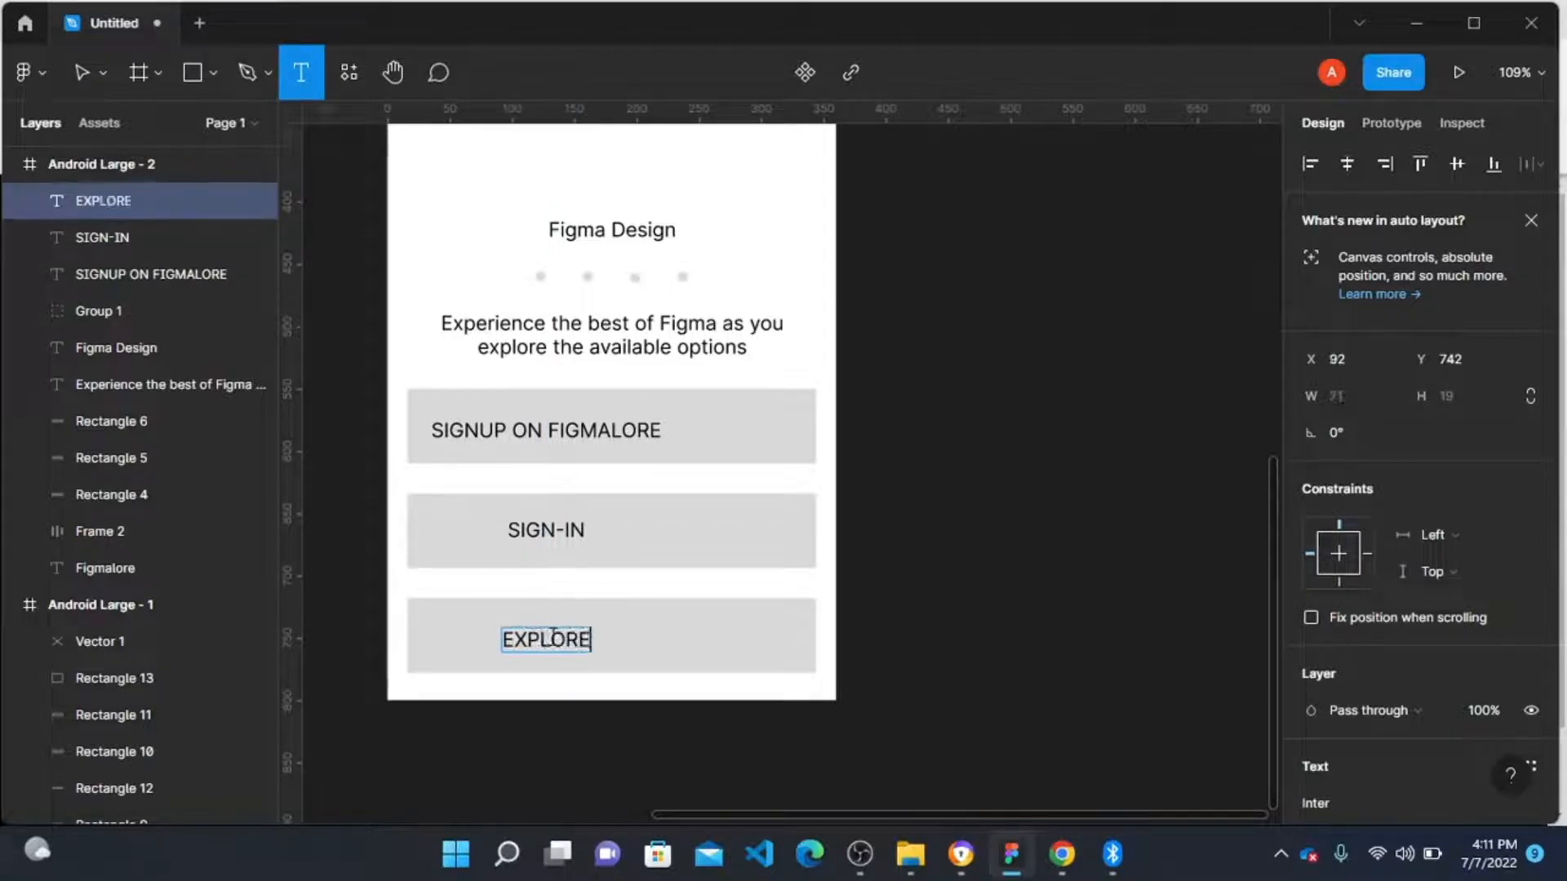
pyautogui.write(' OPTIONS')
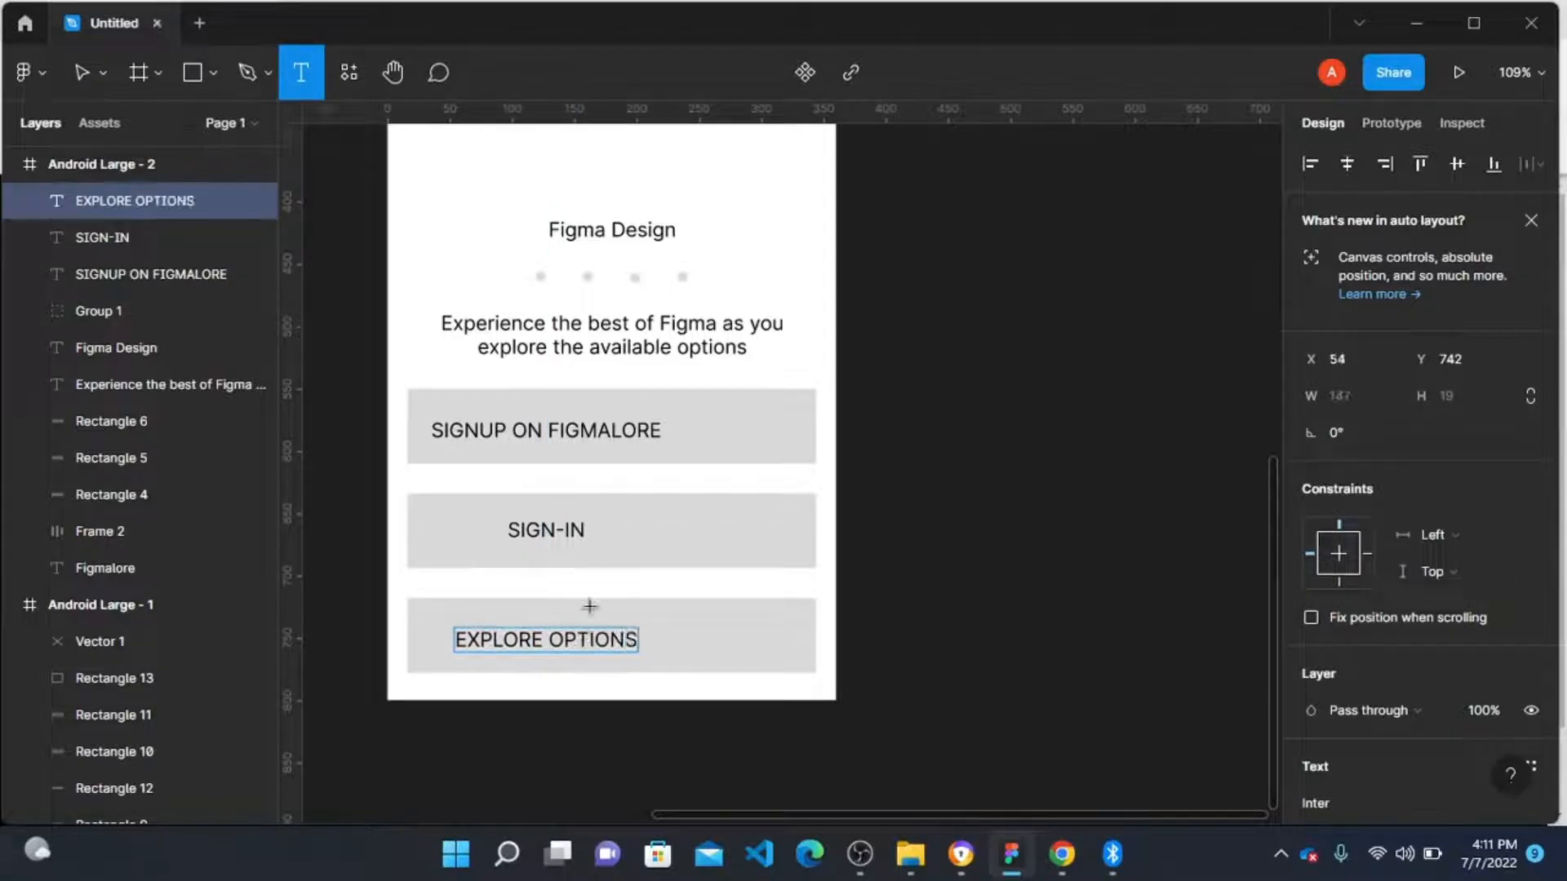
pyautogui.click(1120, 733)
# Step: Centre the SIGNUP ON FIGMALORE label horizontally on its grey bar
pyautogui.click(574, 433)
pyautogui.keyDown('shift'); pyautogui.click(745, 448); pyautogui.keyUp('shift')
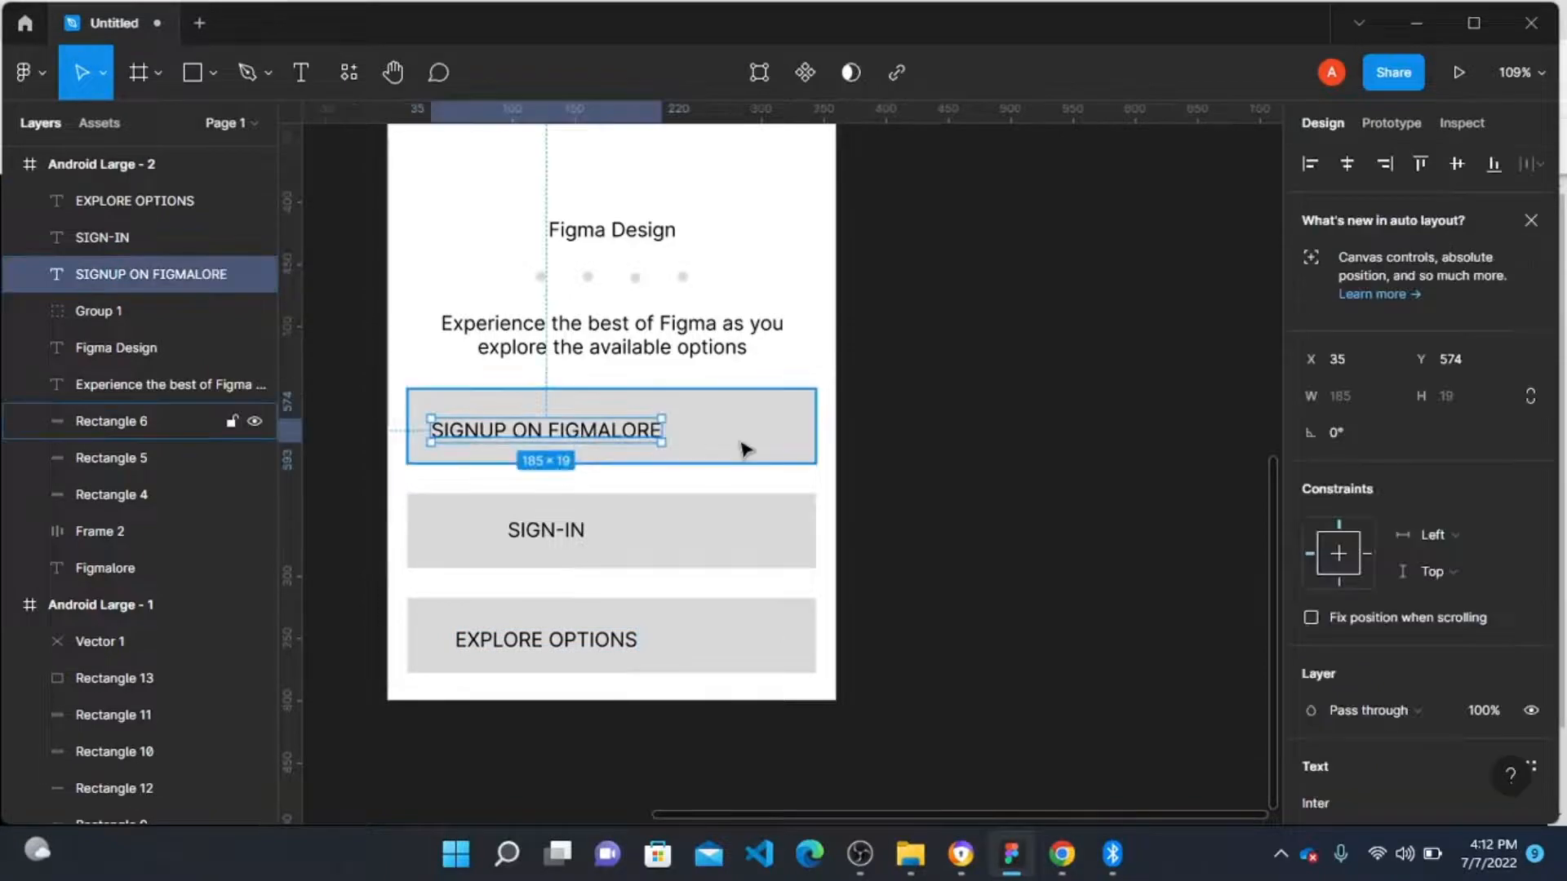
pyautogui.click(1351, 164)
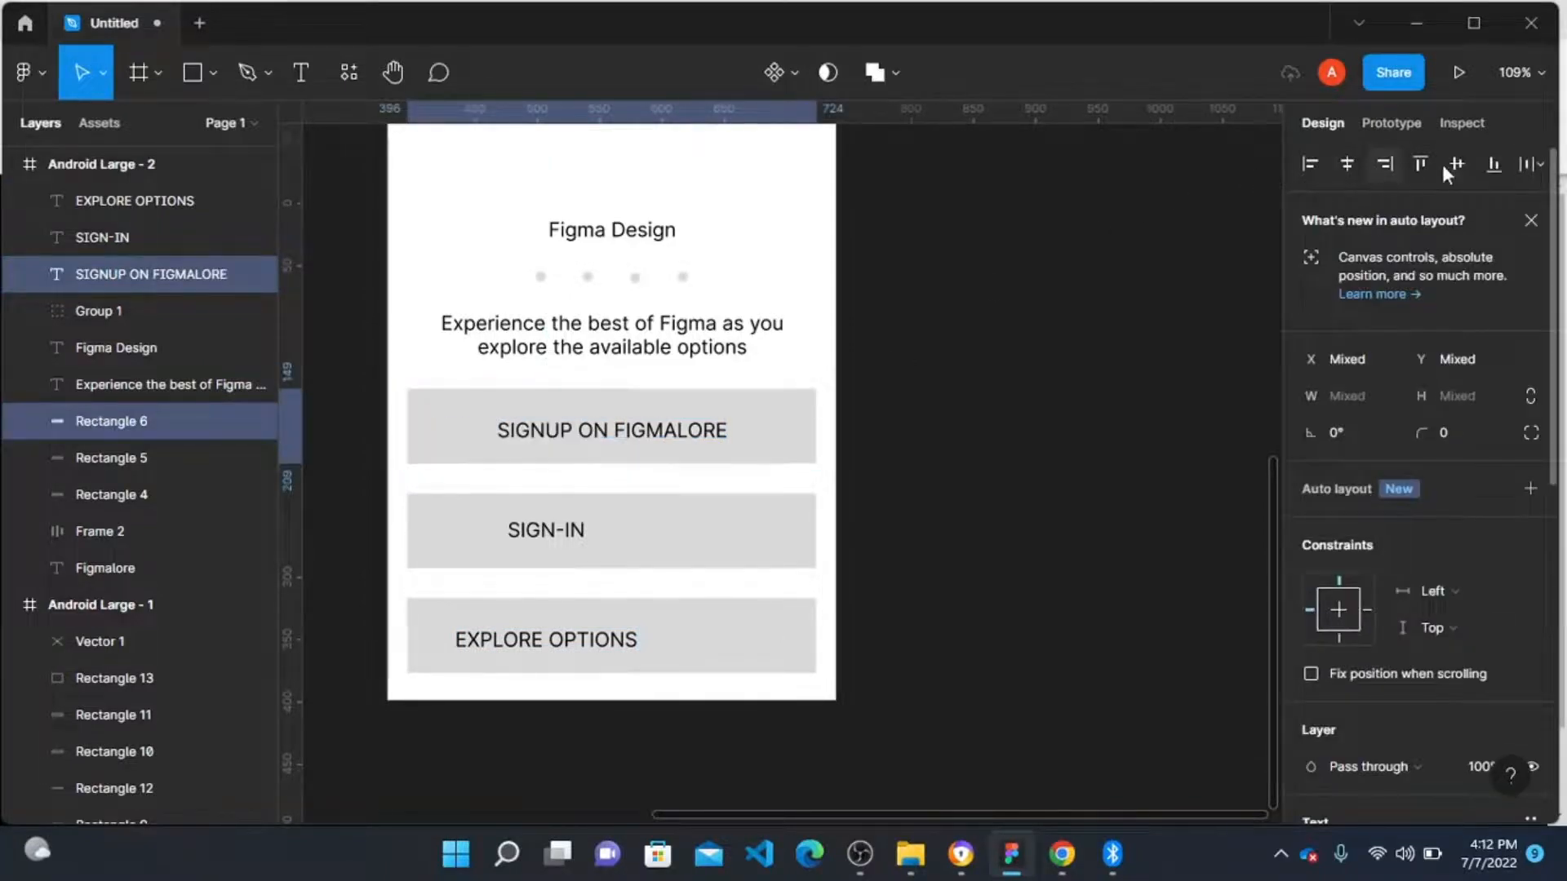
# Step: Set all three button labels to font size 14
pyautogui.click(539, 532)
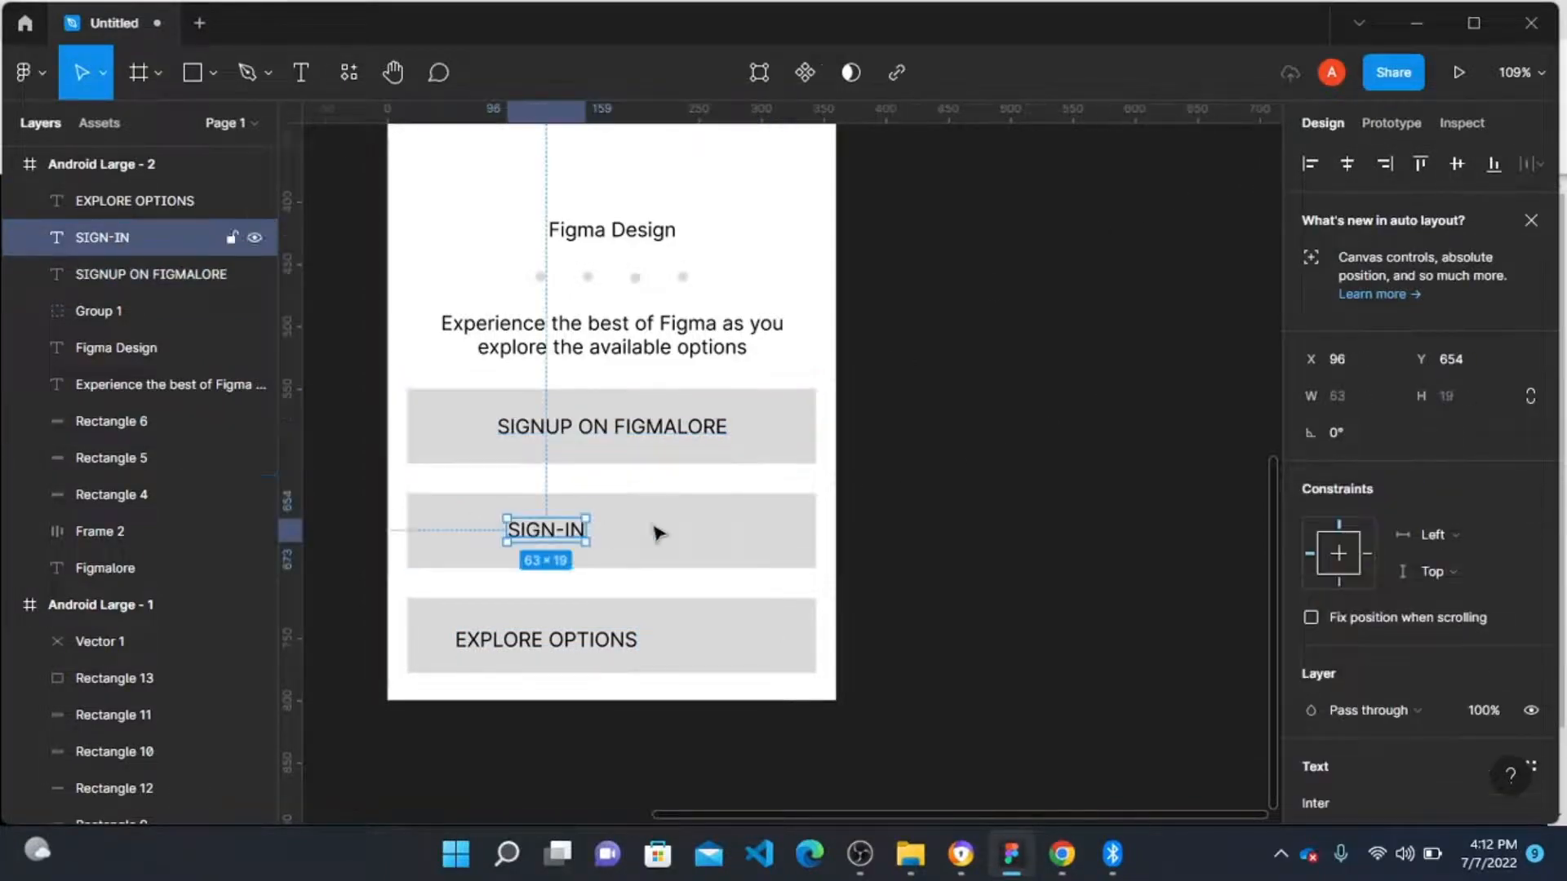
pyautogui.click(681, 532)
pyautogui.click(681, 437)
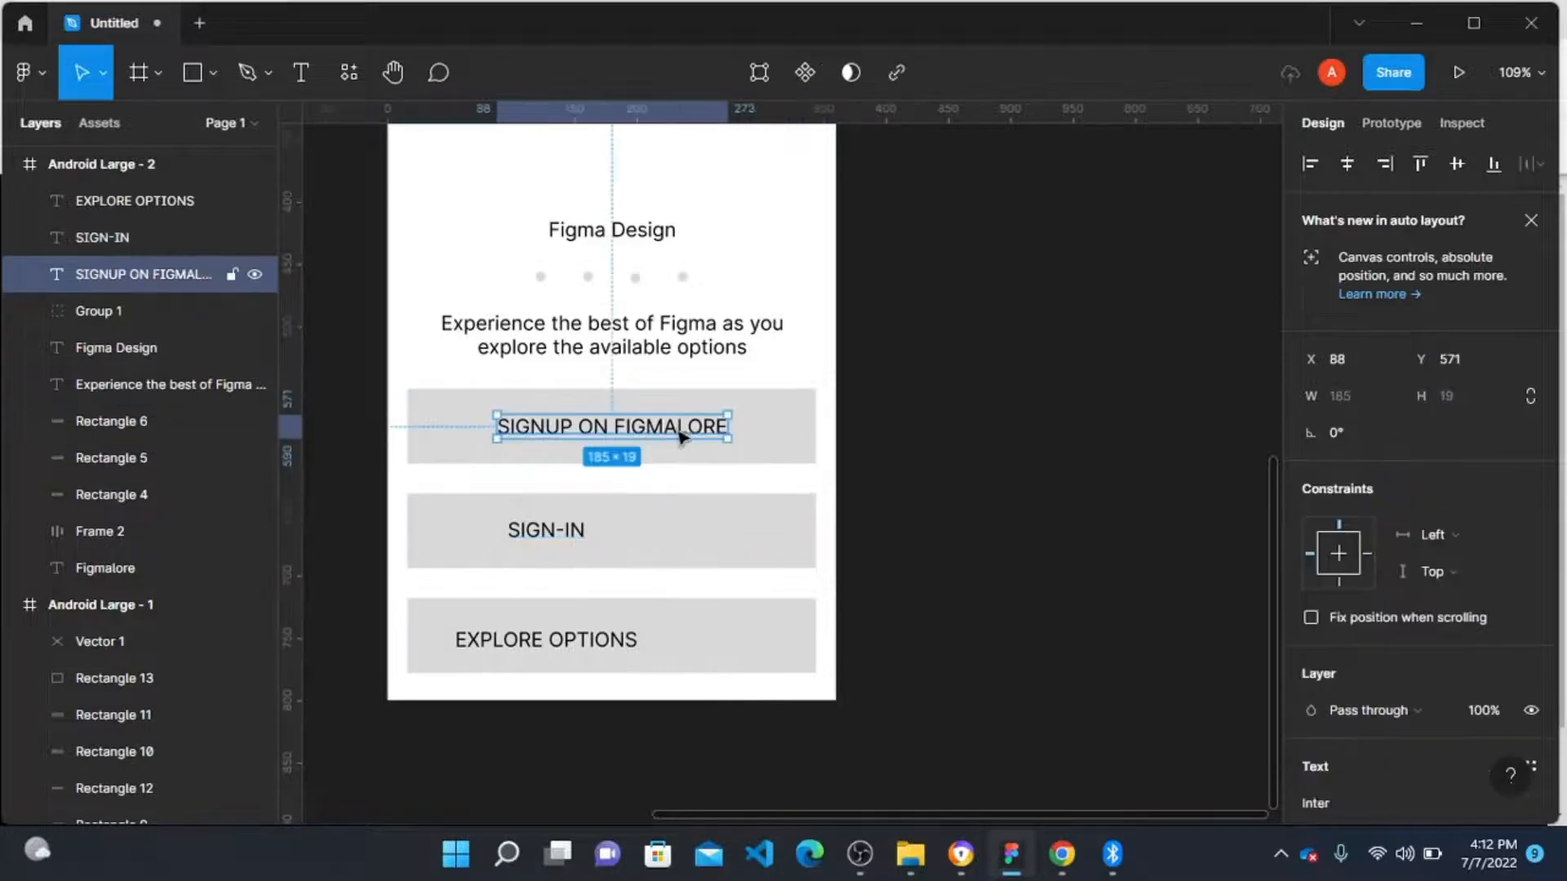
pyautogui.keyDown('shift'); pyautogui.click(547, 531); pyautogui.keyUp('shift')
pyautogui.keyDown('shift'); pyautogui.click(541, 641); pyautogui.keyUp('shift')
pyautogui.scroll(-5, 1322, 540)
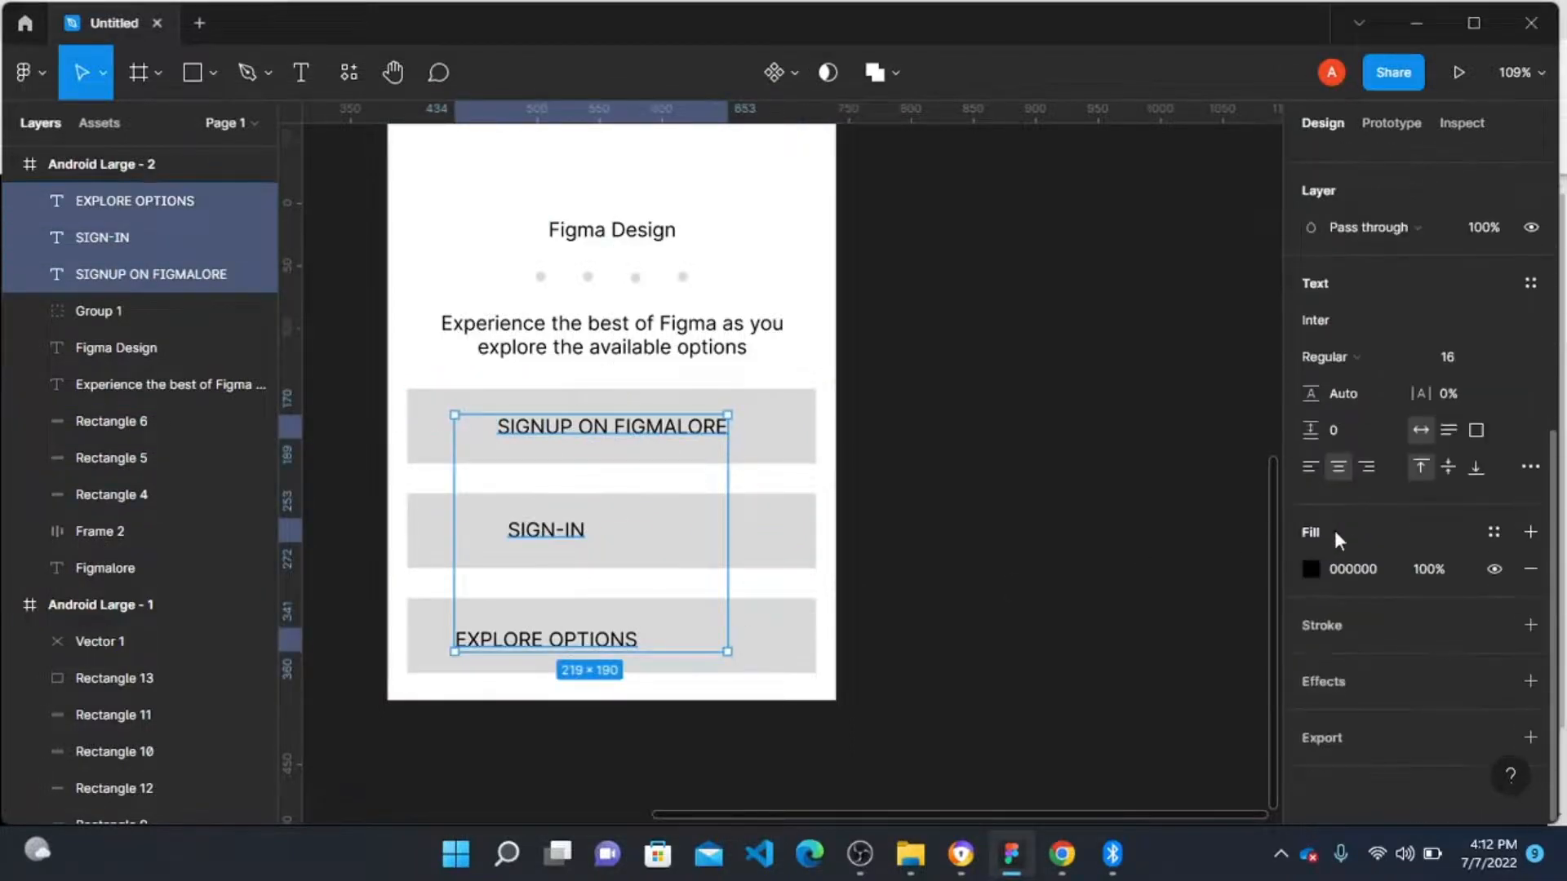
pyautogui.click(1502, 357)
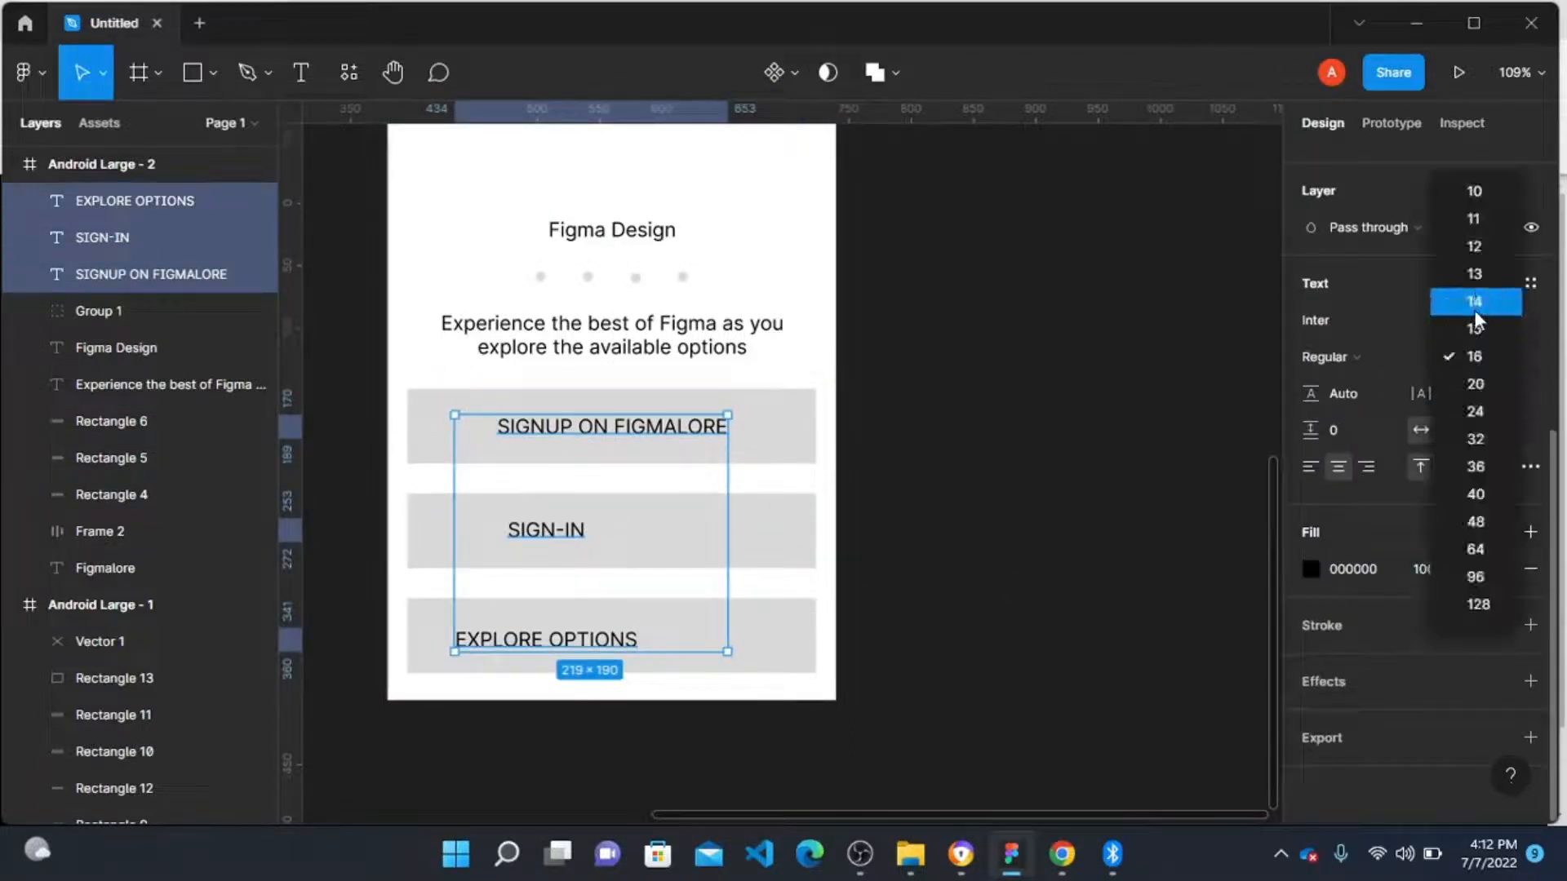
pyautogui.click(1477, 301)
pyautogui.click(952, 489)
# Step: Centre the SIGNUP ON FIGMALORE and SIGN-IN labels horizontally and vertically on their bars
pyautogui.click(603, 433)
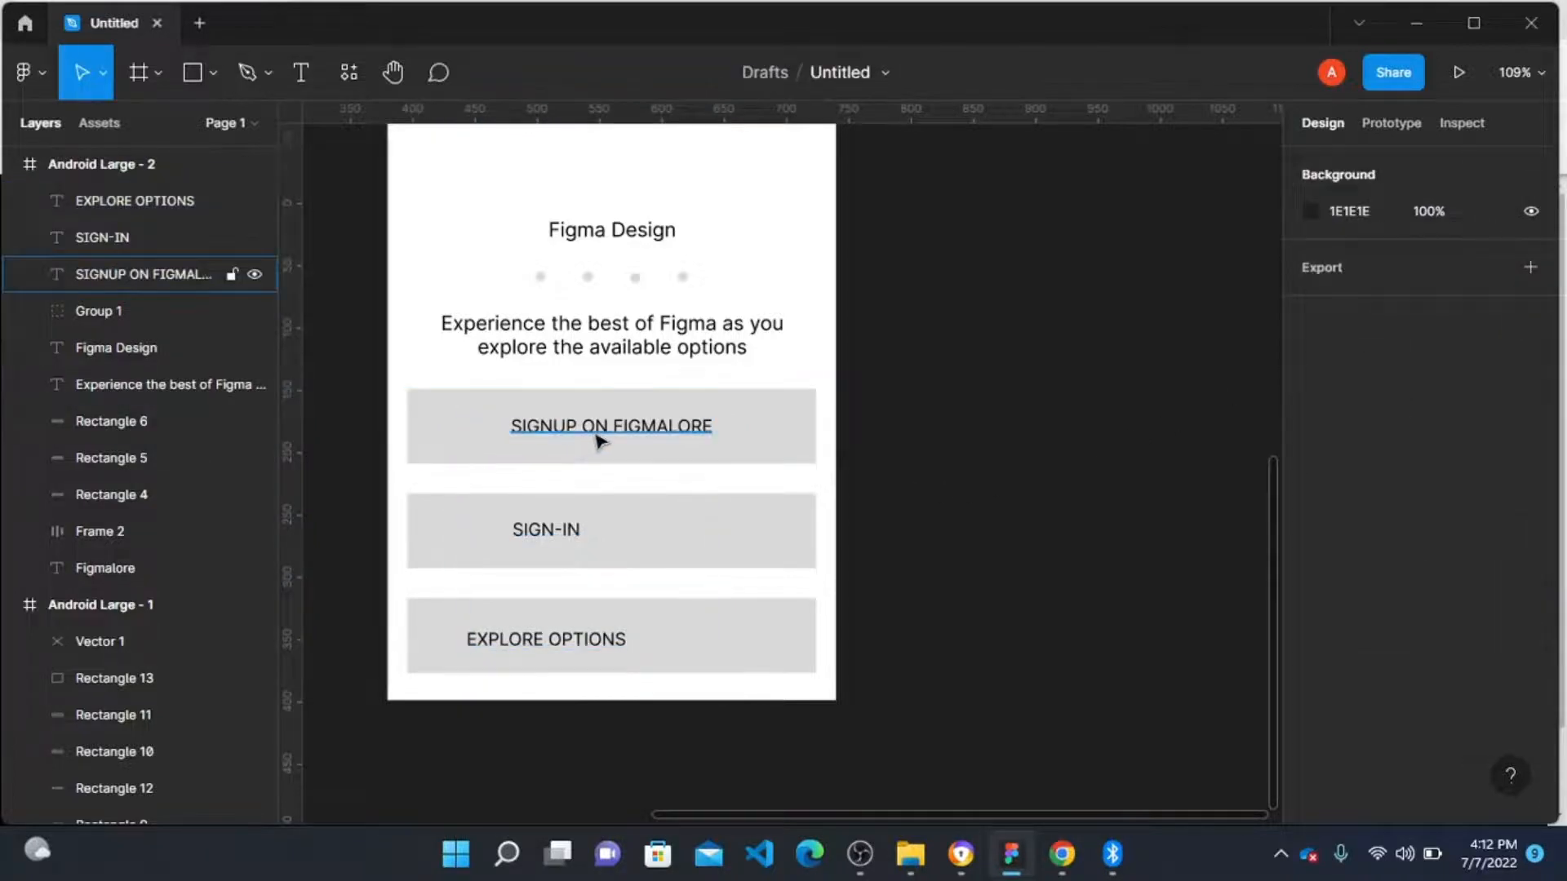
pyautogui.keyDown('shift'); pyautogui.click(764, 435); pyautogui.keyUp('shift')
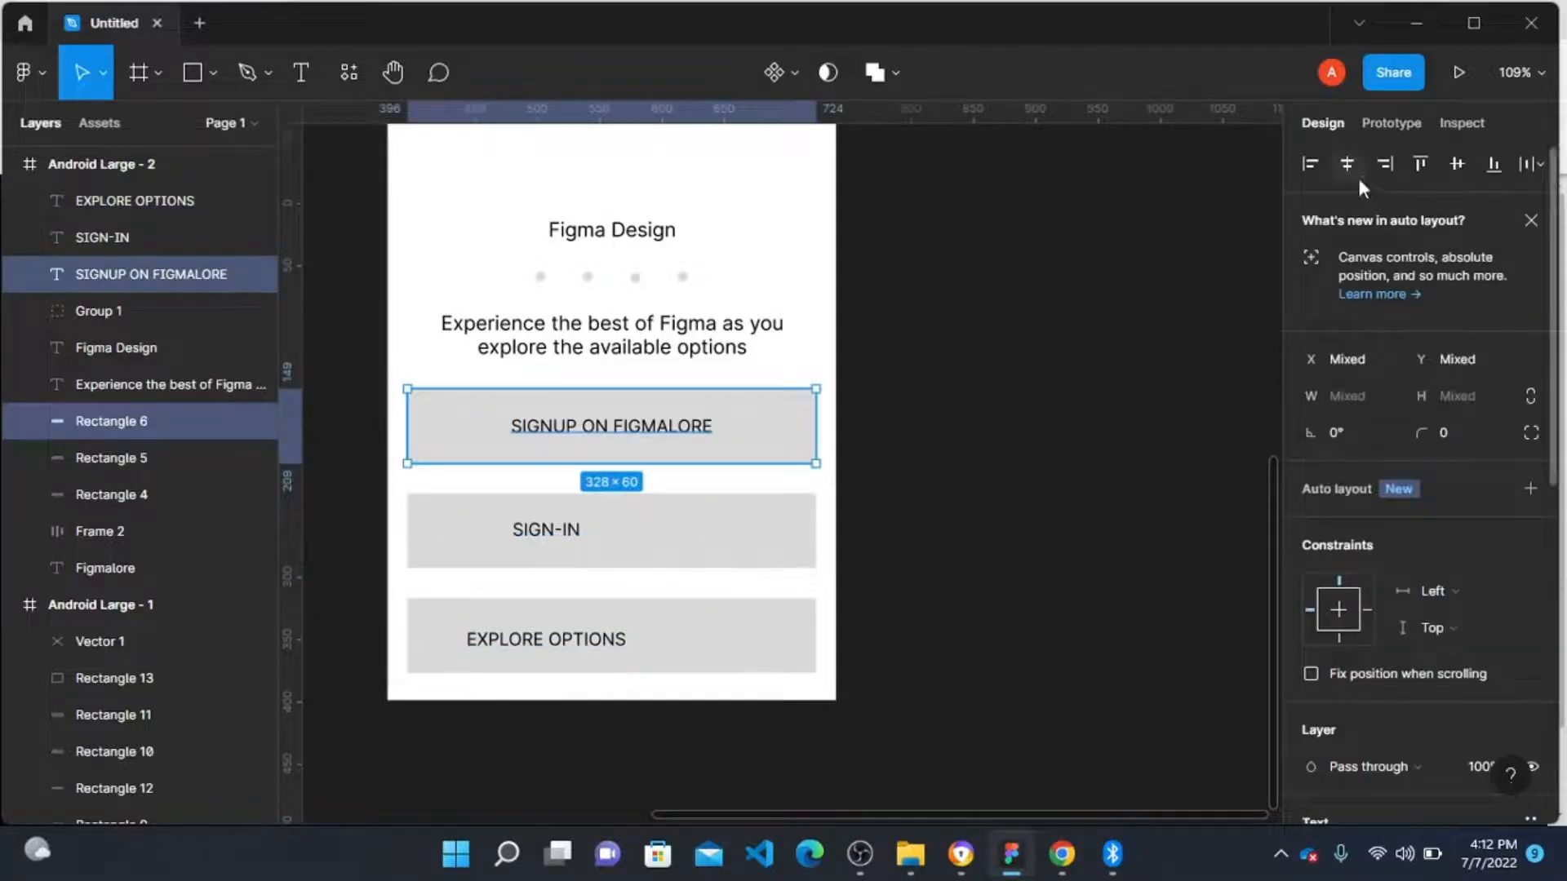
pyautogui.click(560, 529)
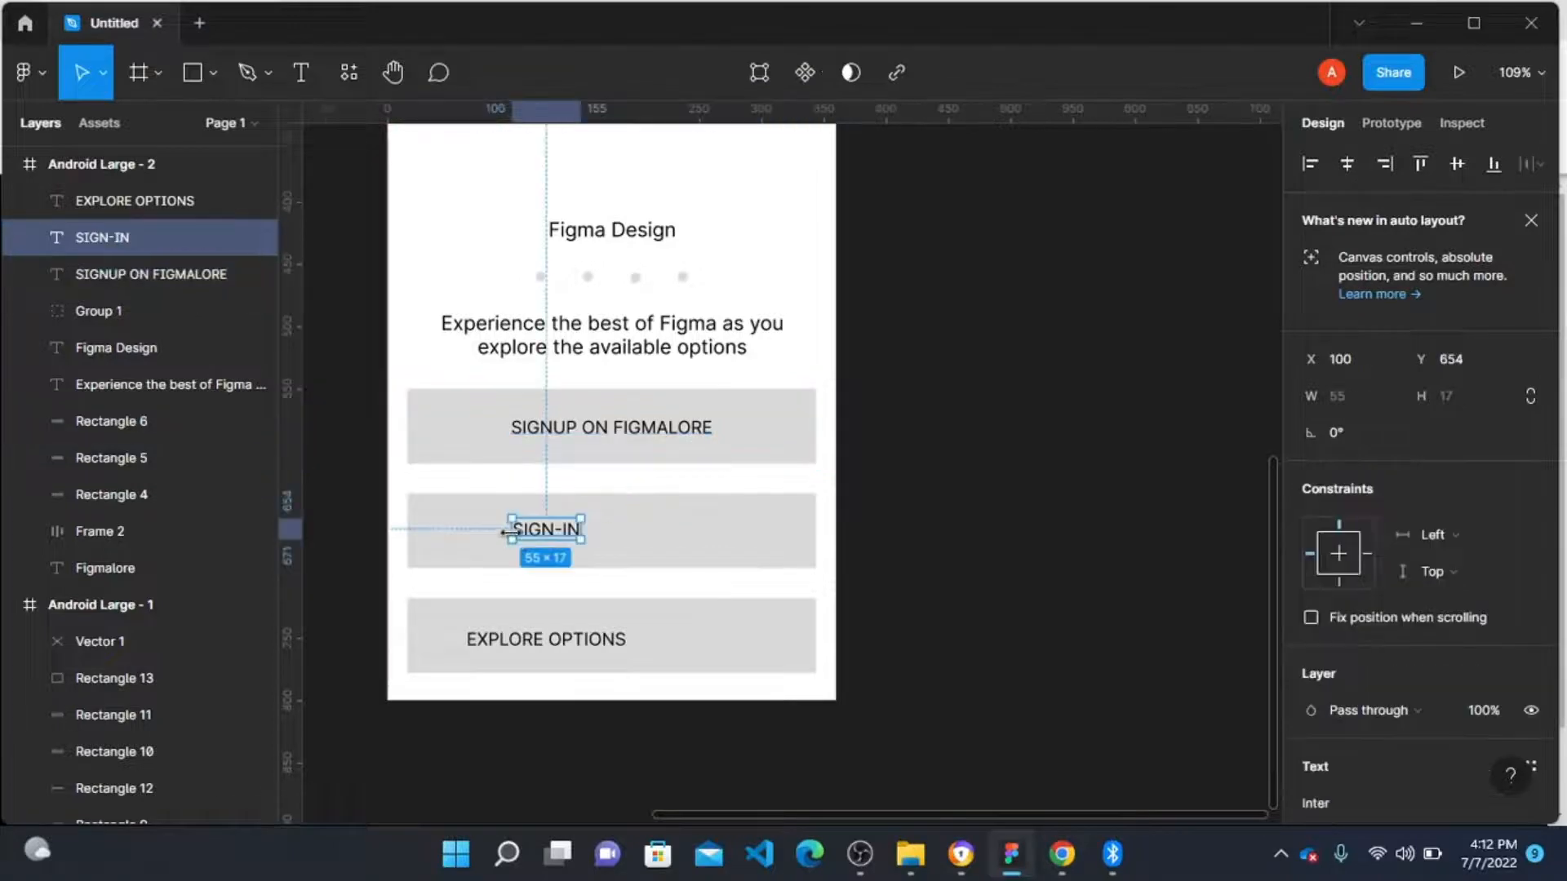
pyautogui.keyDown('shift'); pyautogui.click(687, 539); pyautogui.keyUp('shift')
pyautogui.click(1347, 166)
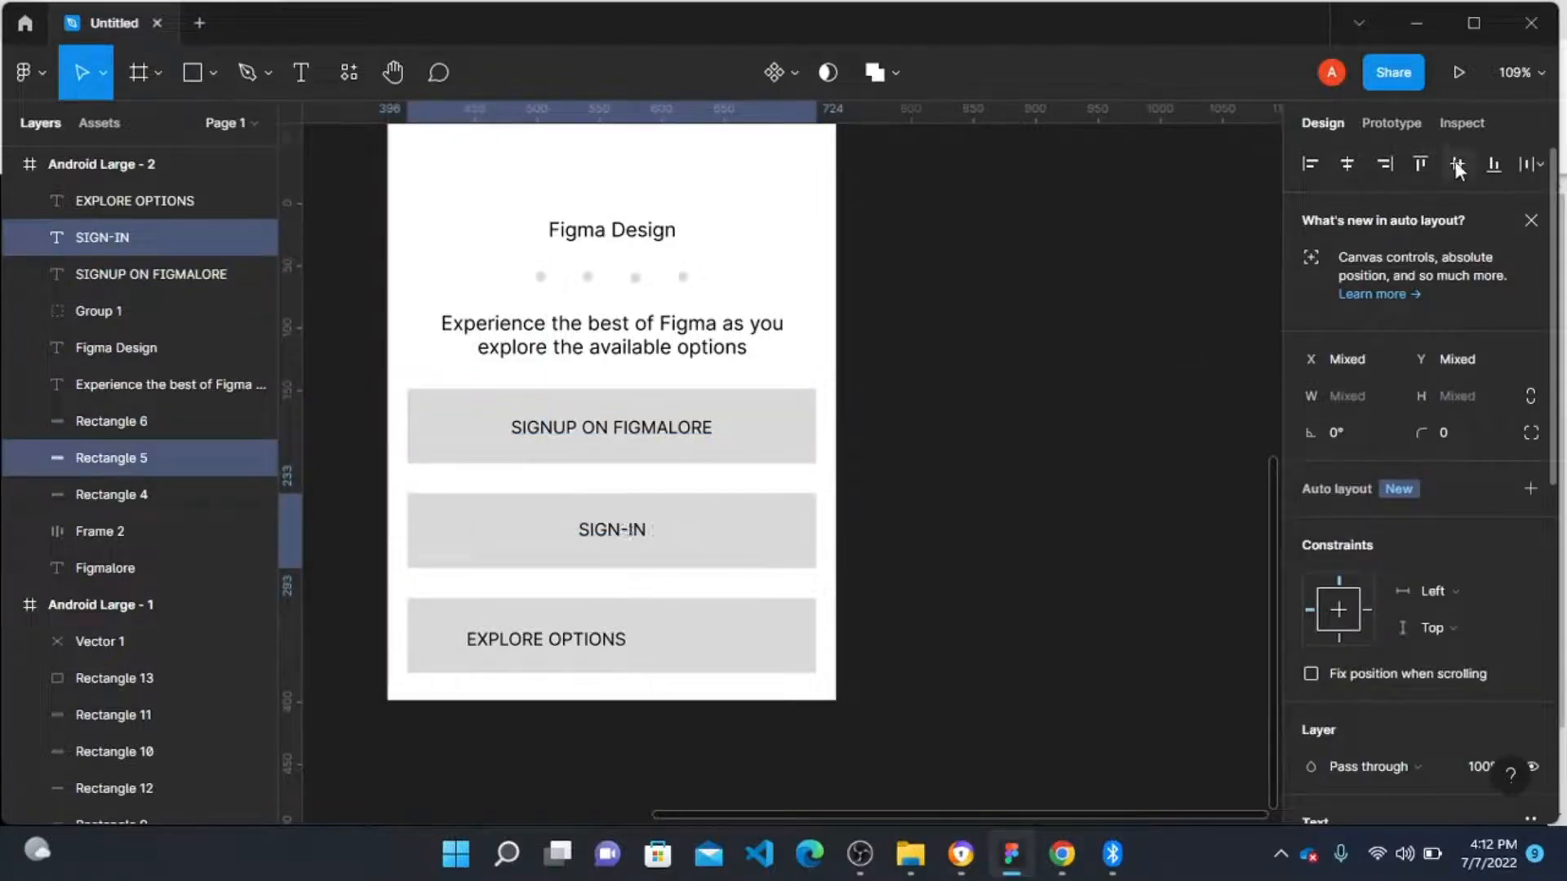
pyautogui.click(1457, 162)
# Step: Centre the EXPLORE OPTIONS label horizontally and vertically on the third bar
pyautogui.click(620, 640)
pyautogui.keyDown('shift'); pyautogui.click(777, 644); pyautogui.keyUp('shift')
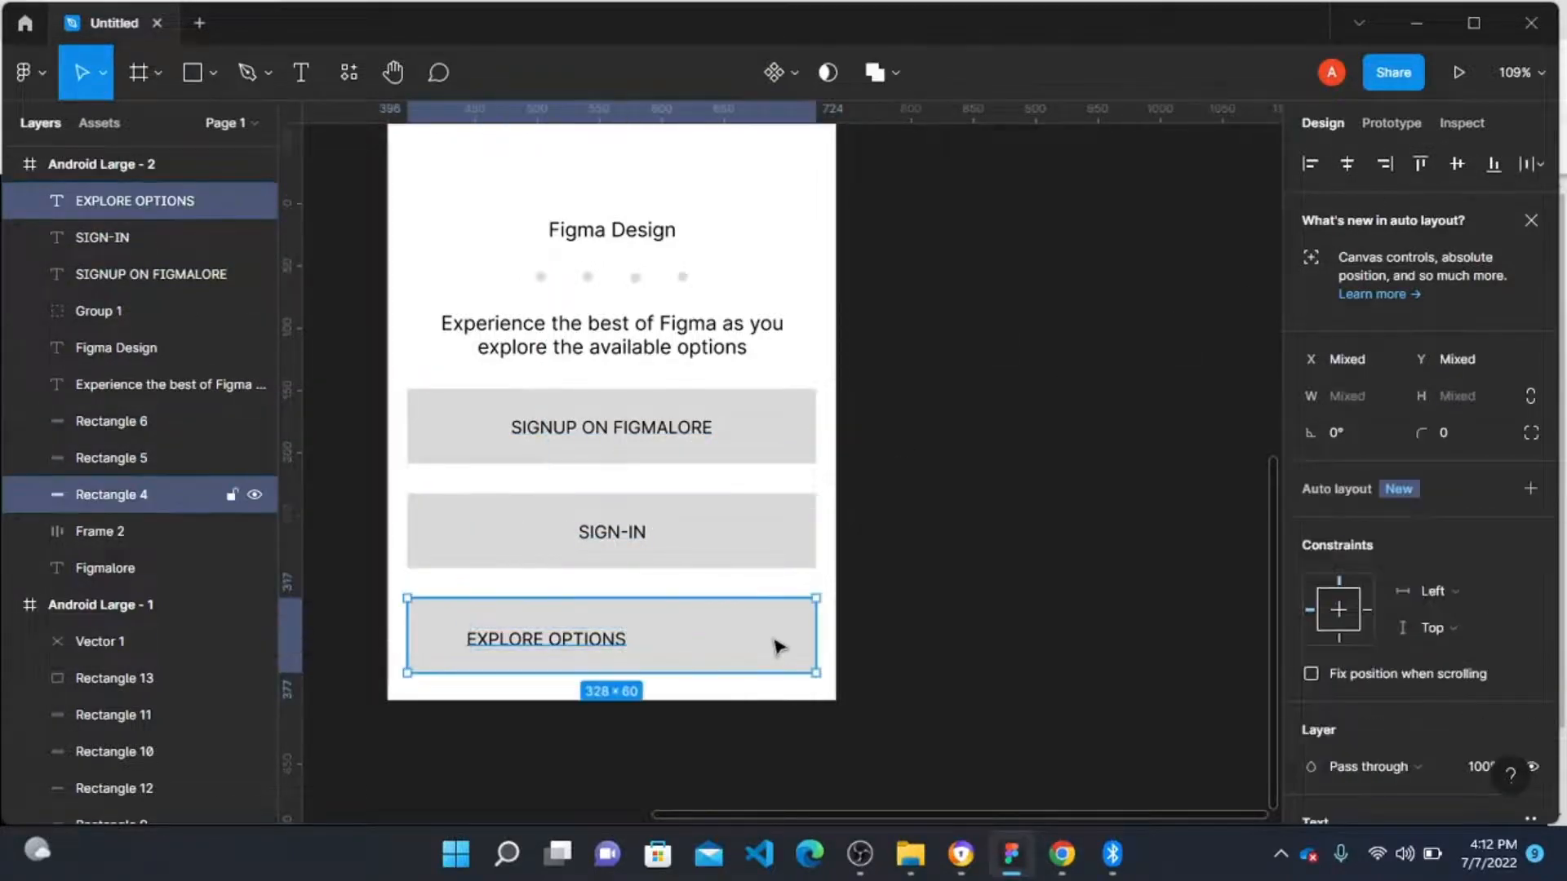
pyautogui.click(1355, 163)
pyautogui.click(1457, 160)
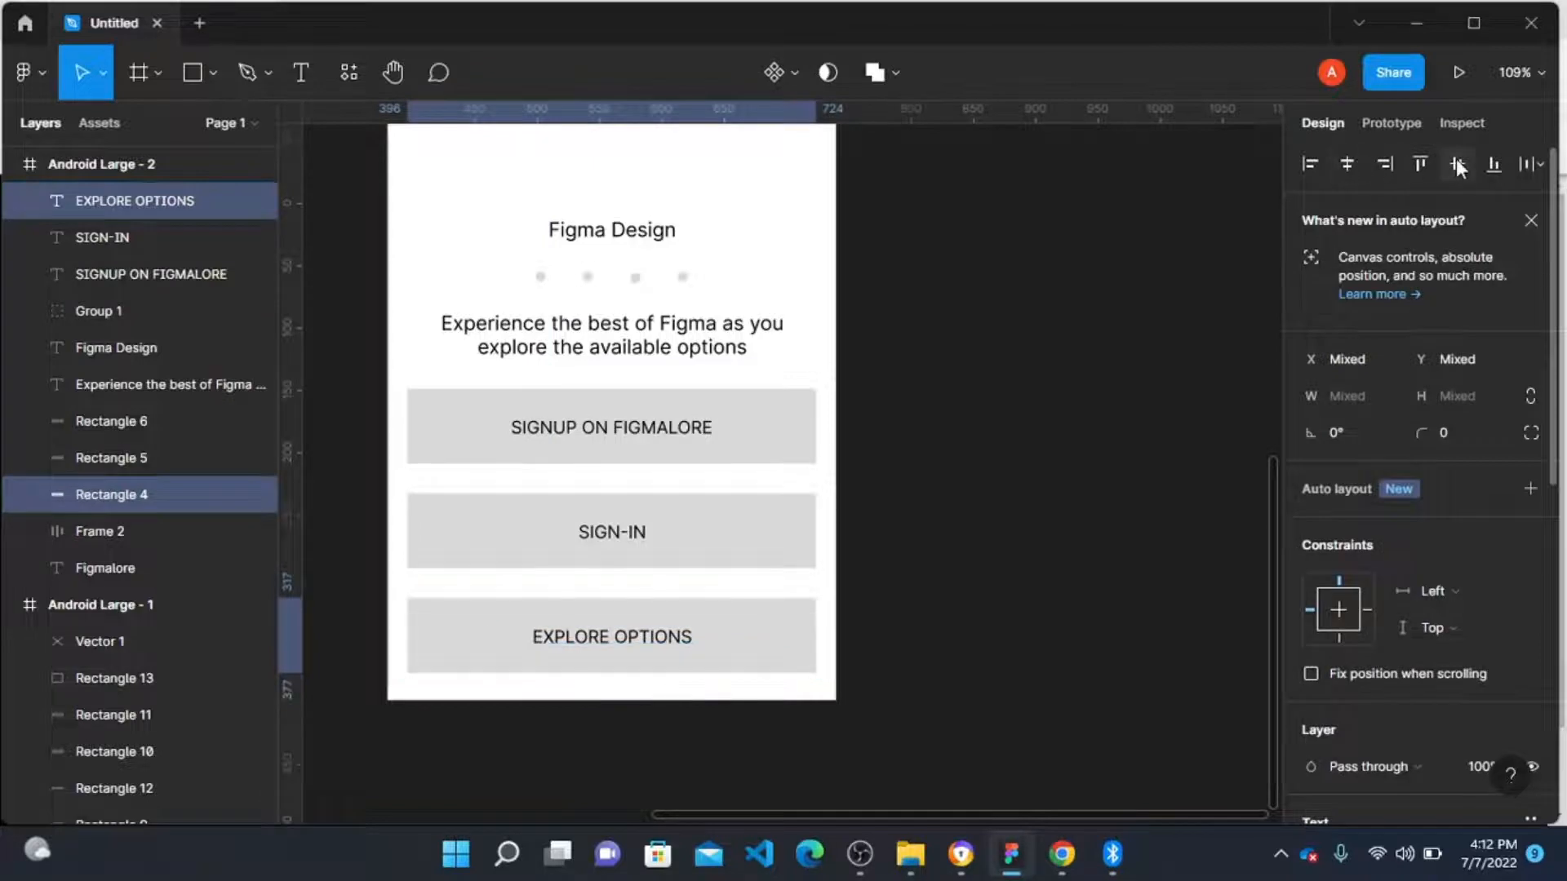
pyautogui.click(1139, 620)
pyautogui.click(623, 636)
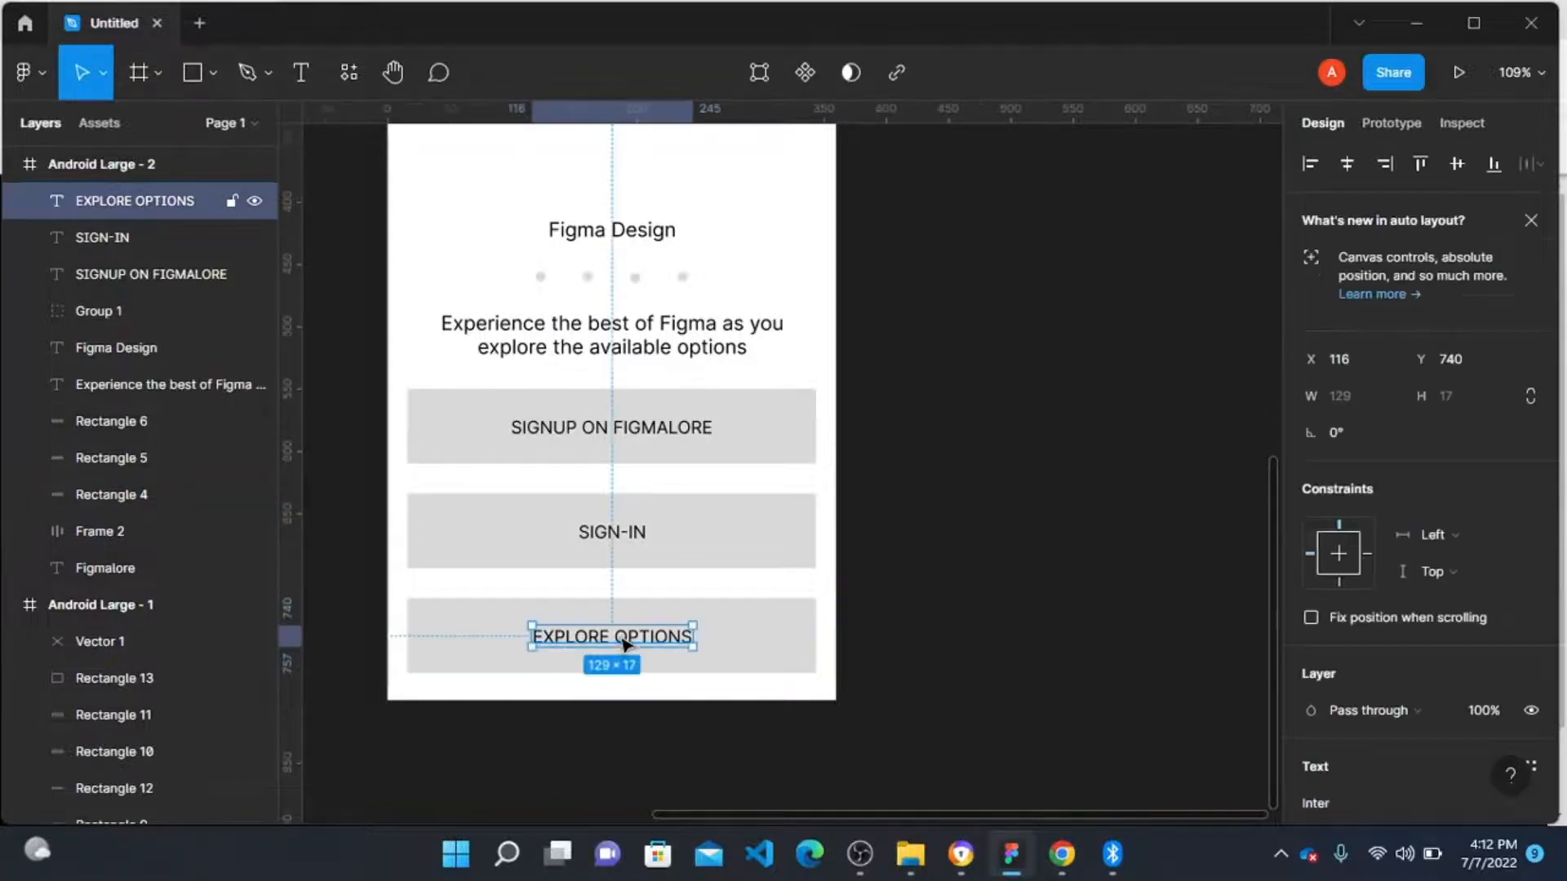
pyautogui.click(639, 330)
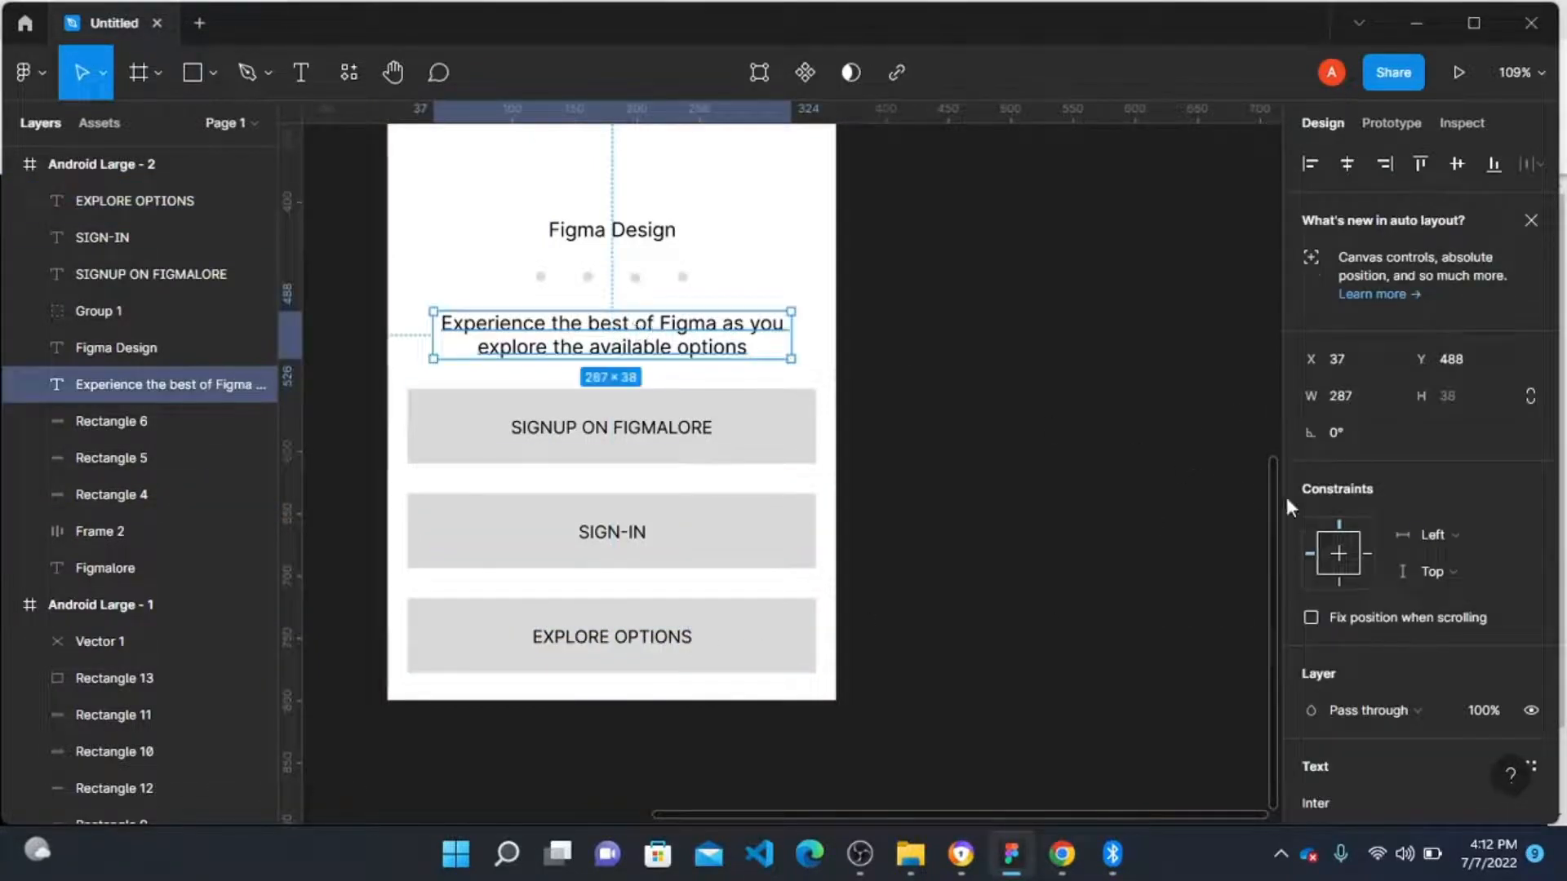
pyautogui.scroll(-5, 1383, 522)
pyautogui.click(1048, 519)
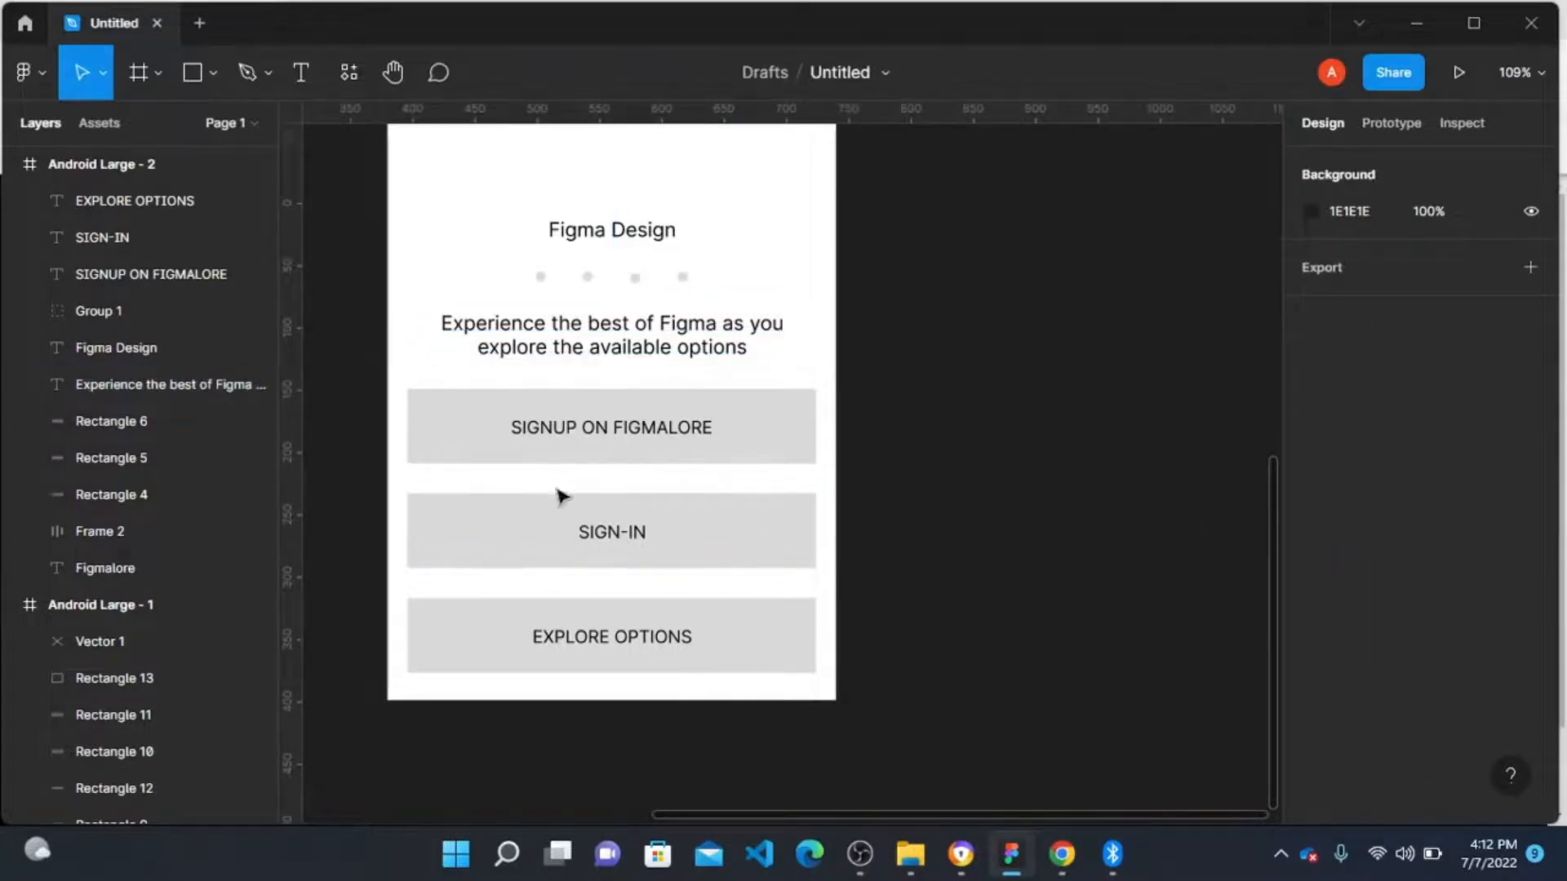
# Step: Set the Figmalore title's font to Dancing Script
pyautogui.scroll(6, 562, 493)
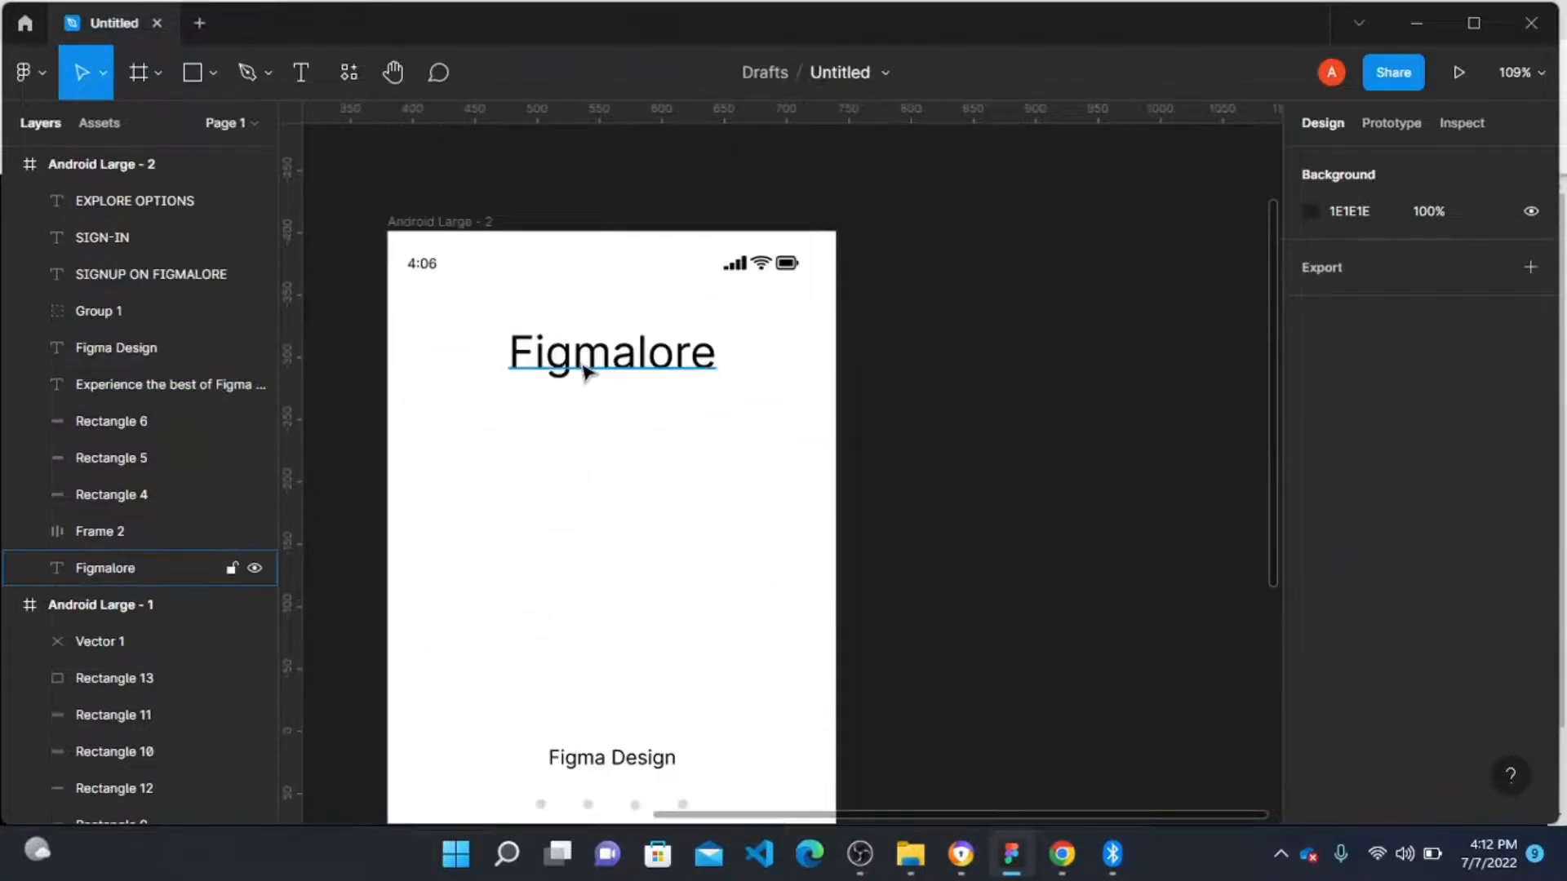
pyautogui.click(586, 373)
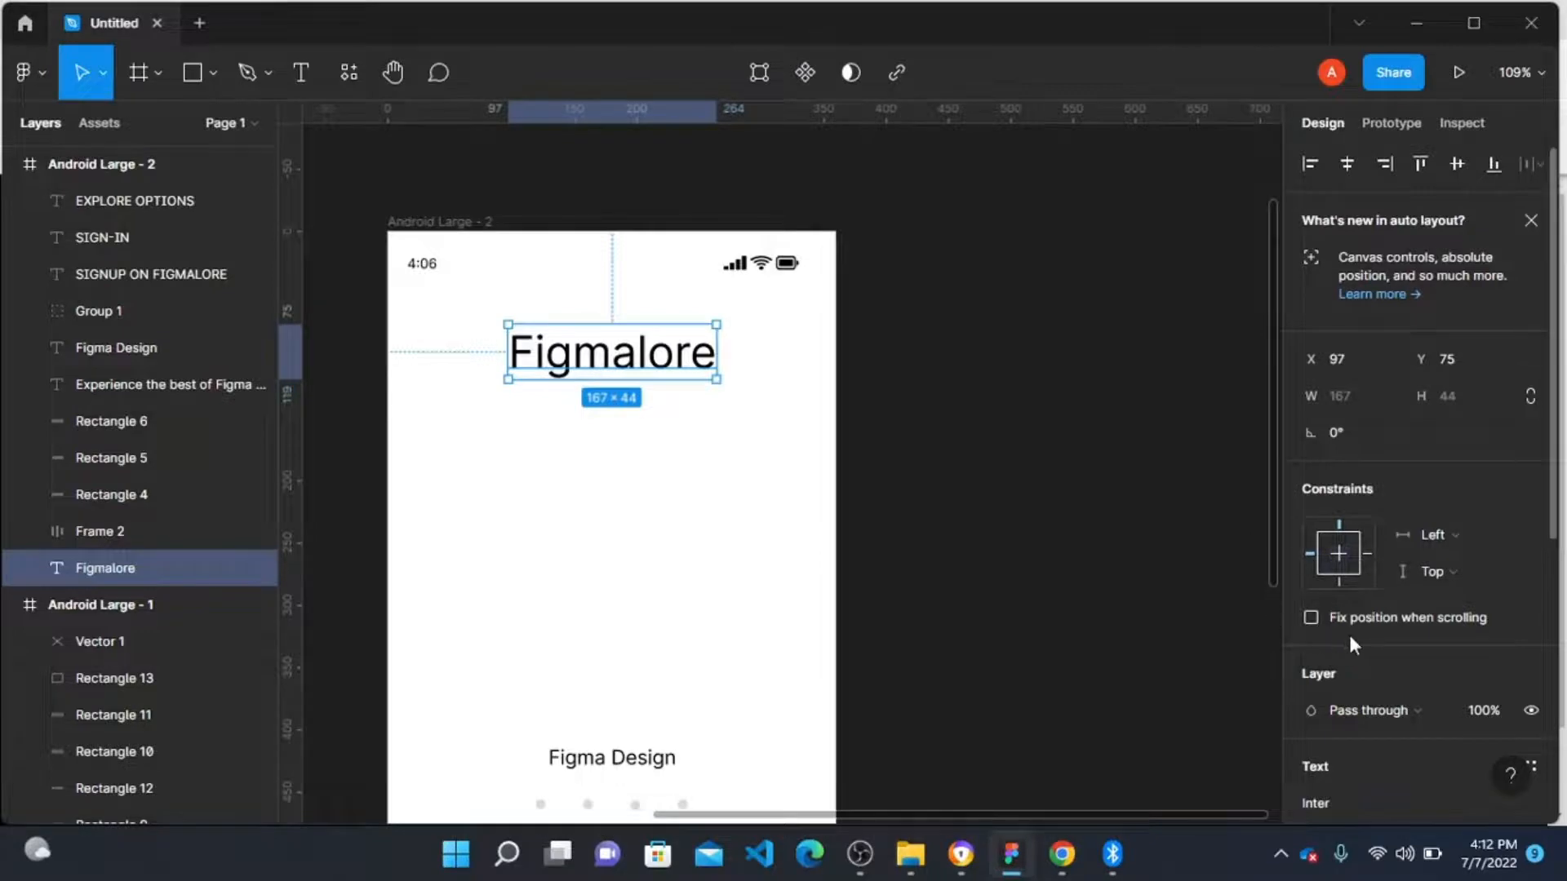
pyautogui.scroll(-4, 1355, 640)
pyautogui.click(1355, 455)
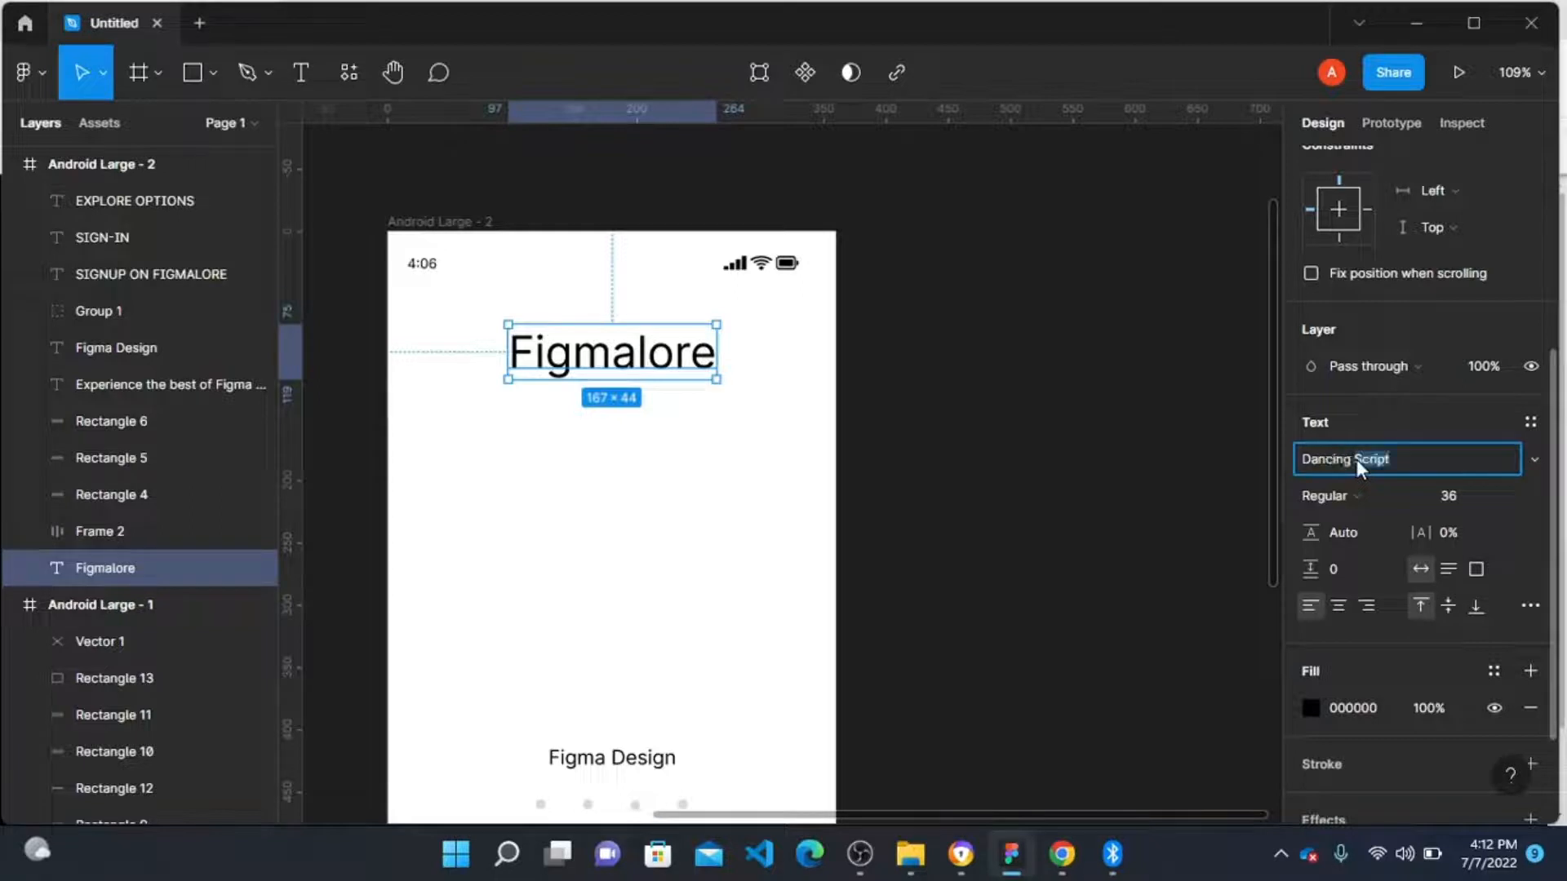
pyautogui.press('Return')
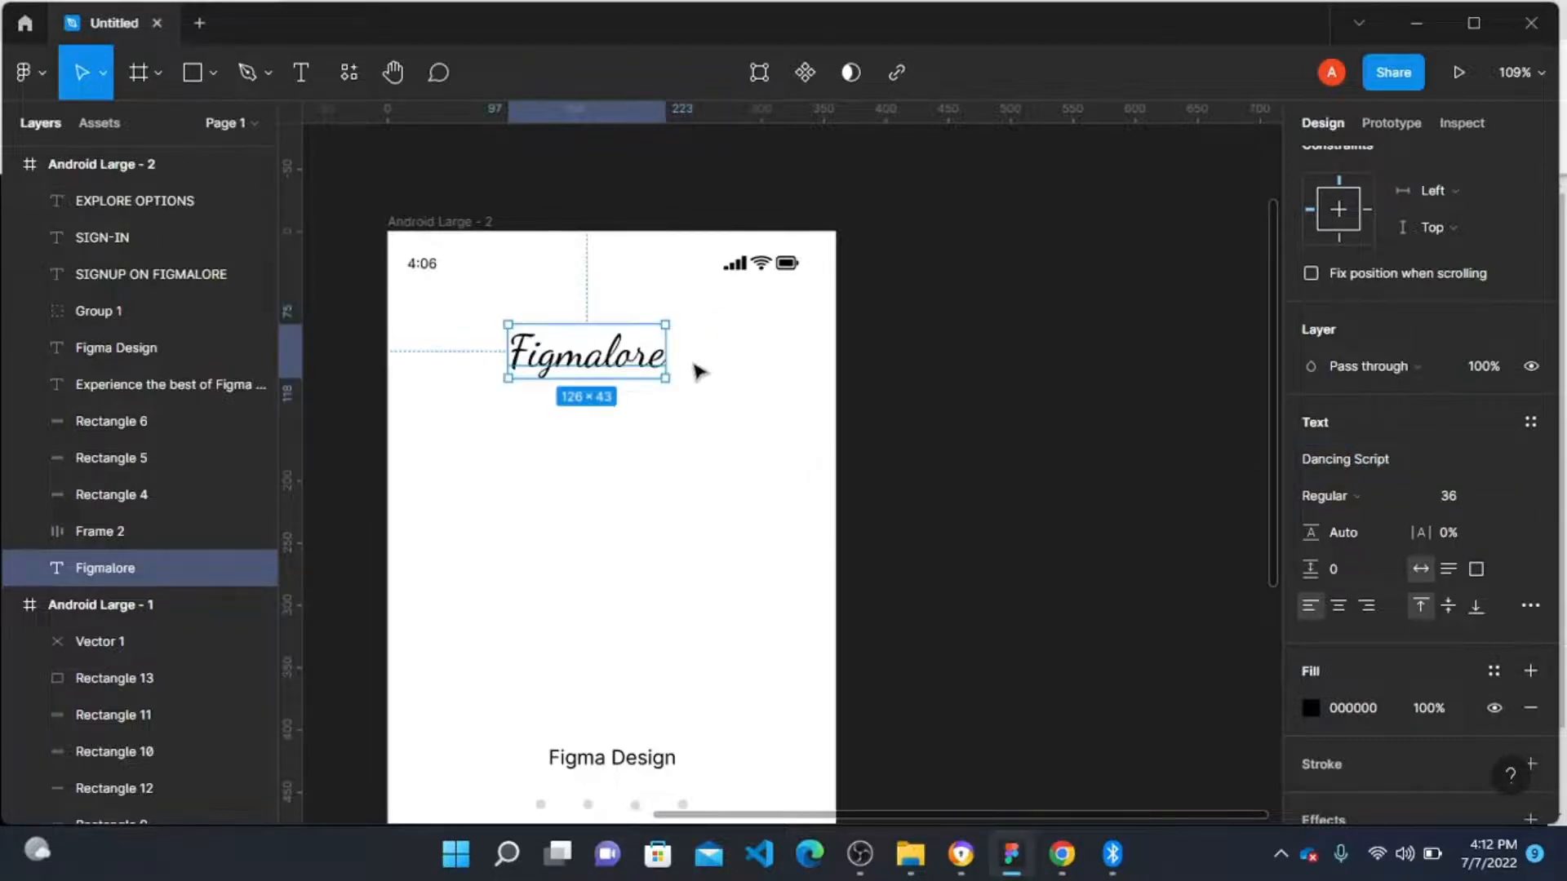
pyautogui.scroll(4, 1439, 234)
pyautogui.click(1360, 166)
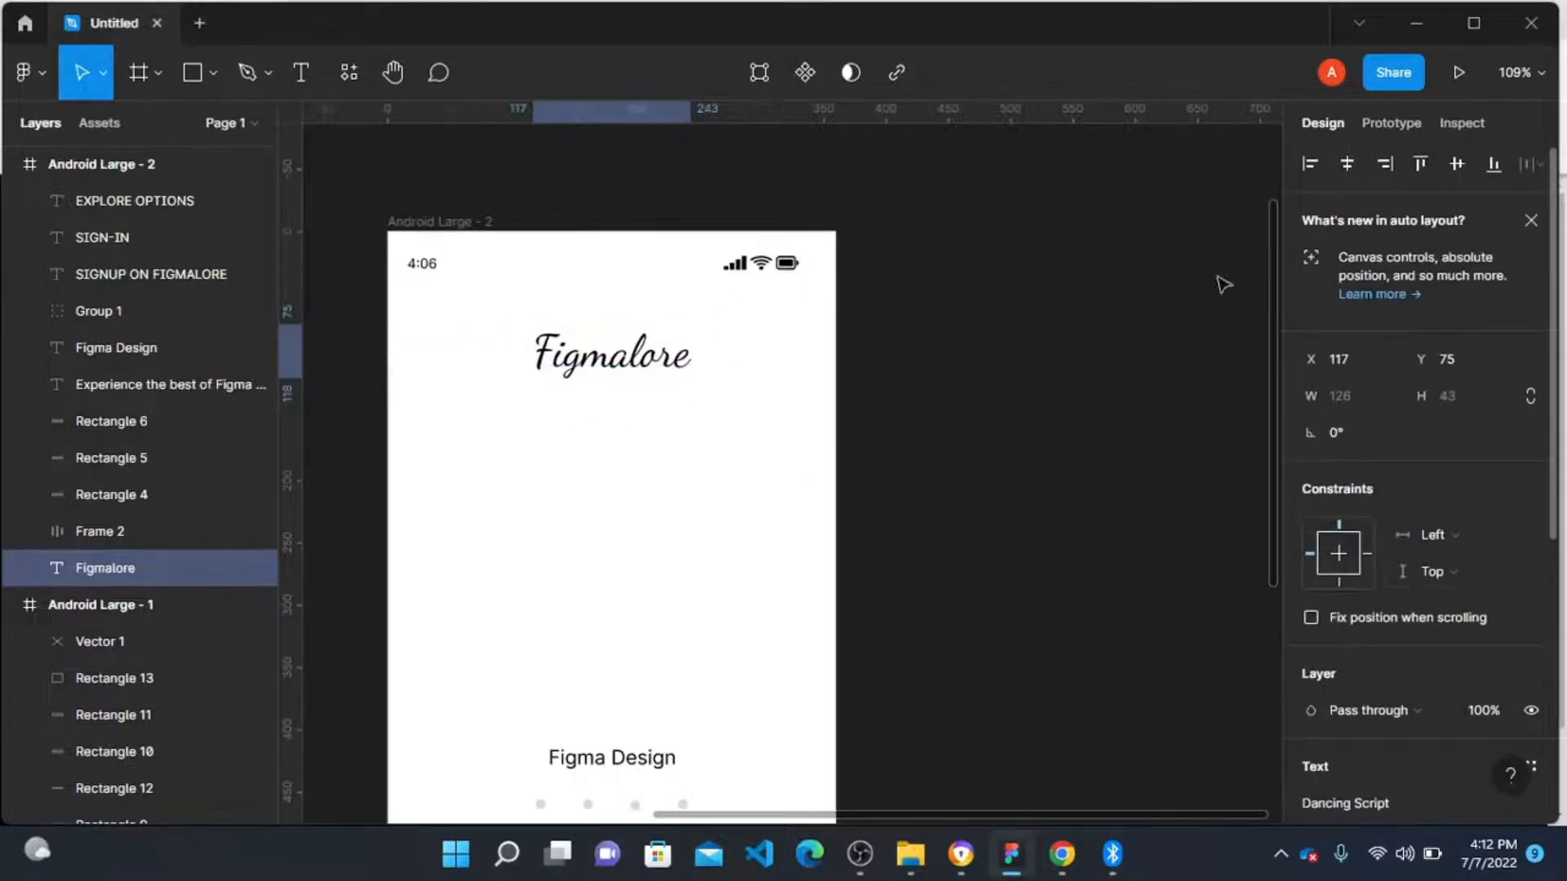
pyautogui.click(996, 392)
# Step: Select the Figma Design heading and the three button labels and change their font to Oswald
pyautogui.scroll(-5, 601, 479)
pyautogui.click(626, 403)
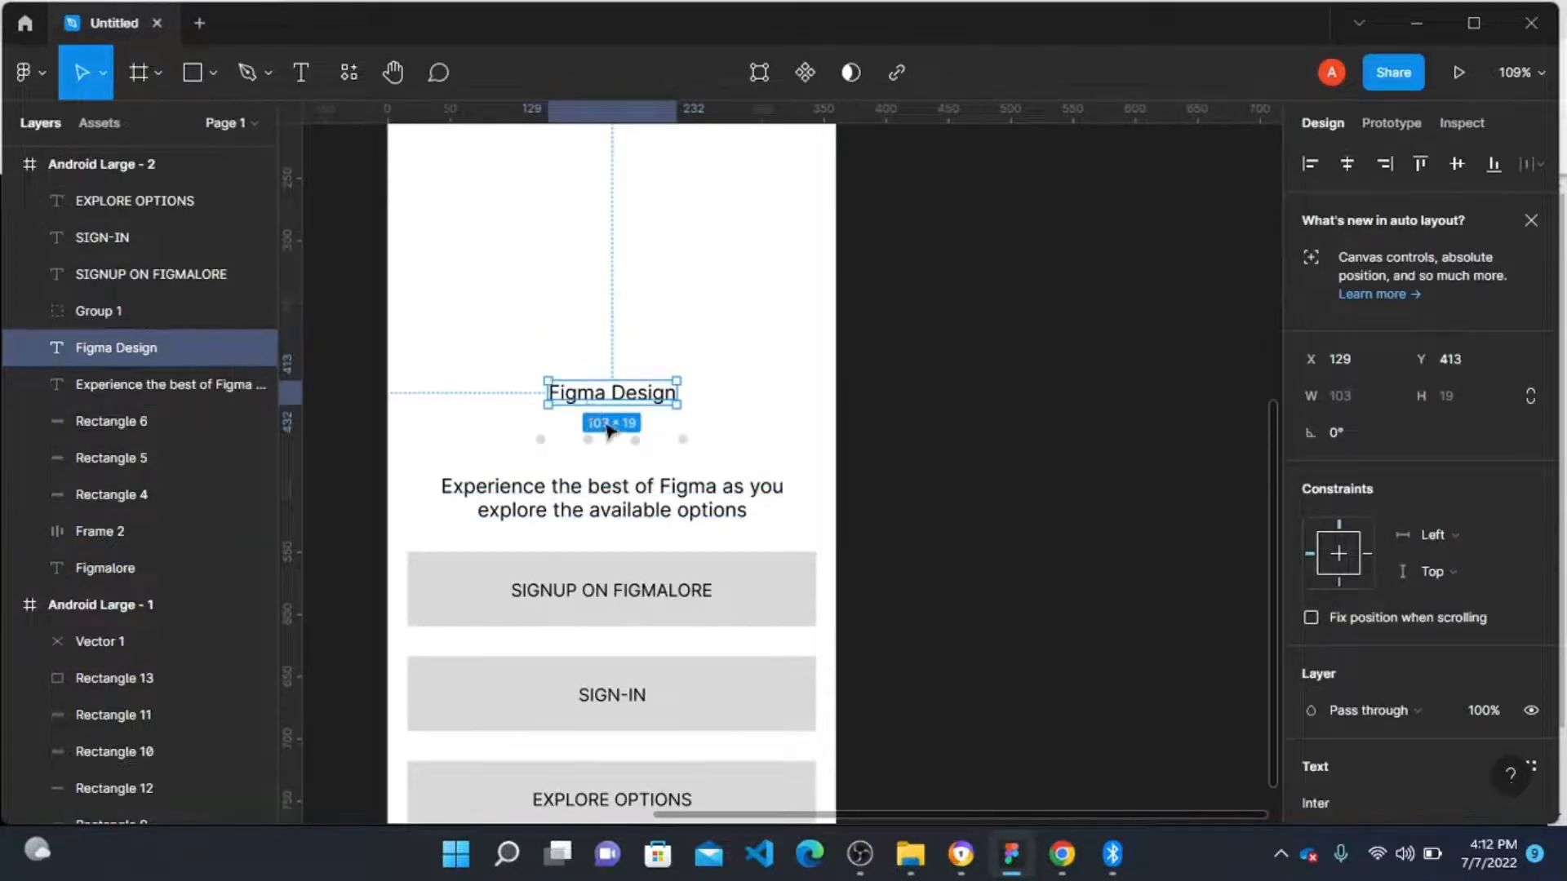
pyautogui.keyDown('shift'); pyautogui.click(647, 598); pyautogui.keyUp('shift')
pyautogui.keyDown('shift'); pyautogui.click(613, 695); pyautogui.keyUp('shift')
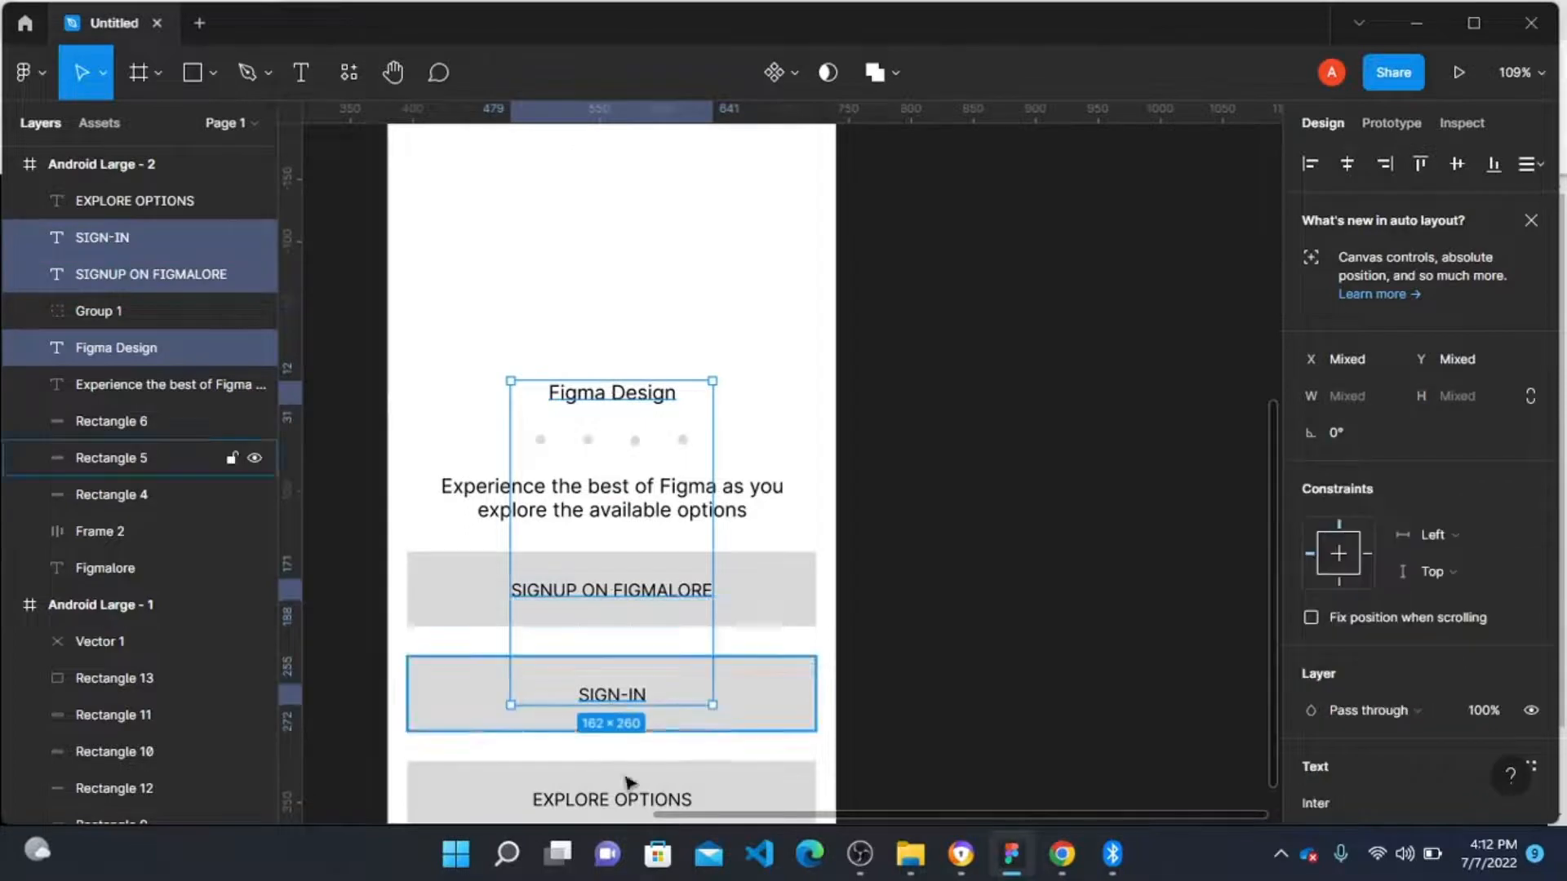
pyautogui.keyDown('shift'); pyautogui.click(624, 799); pyautogui.keyUp('shift')
pyautogui.scroll(-5, 1418, 571)
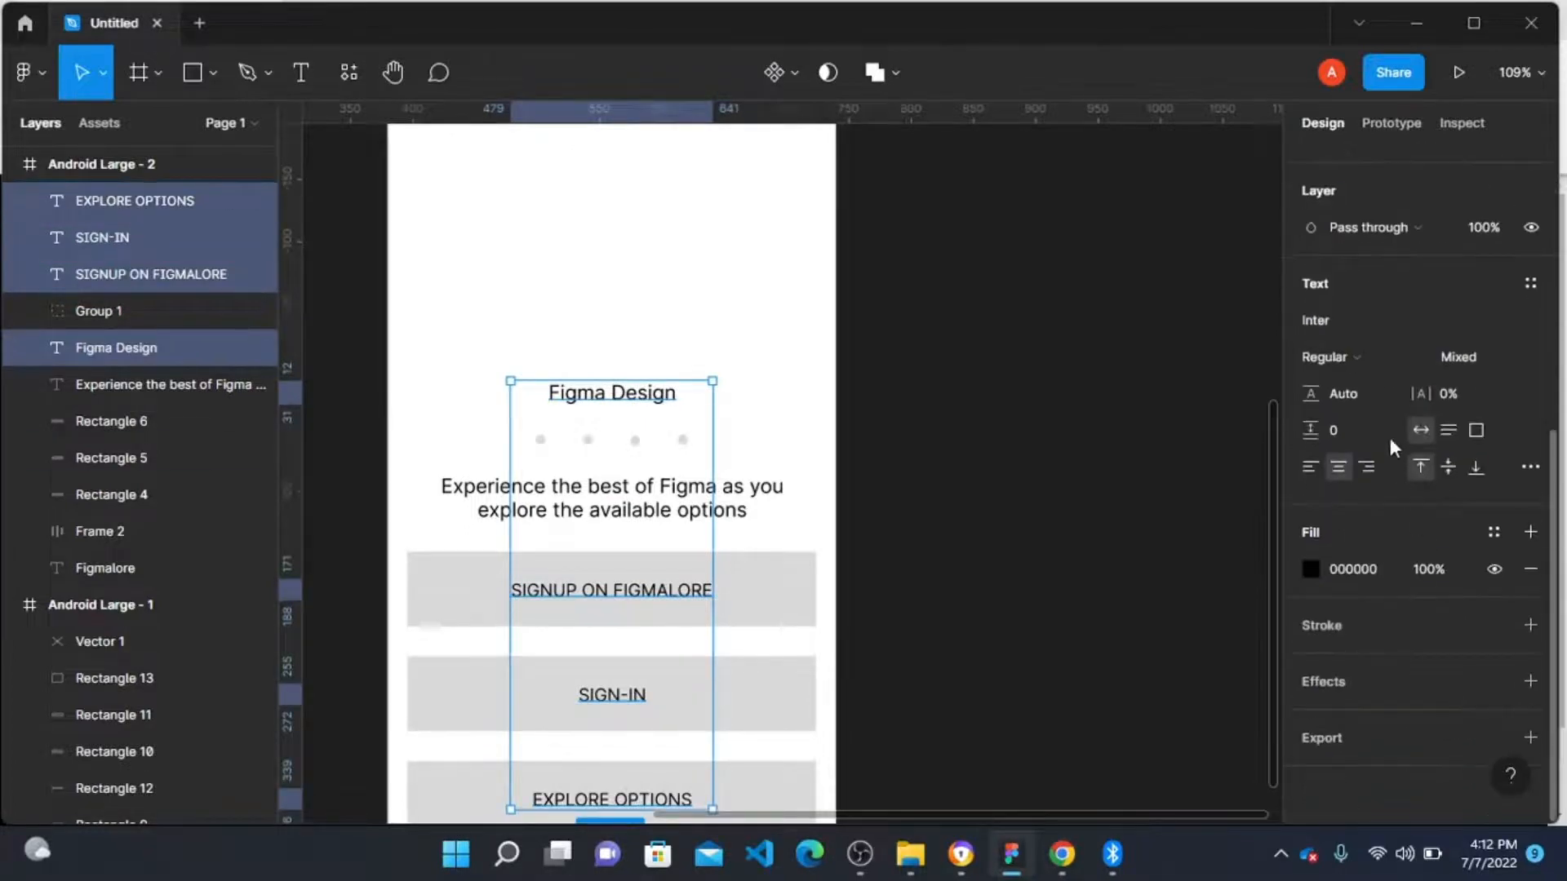
pyautogui.click(1347, 322)
pyautogui.write('Os')
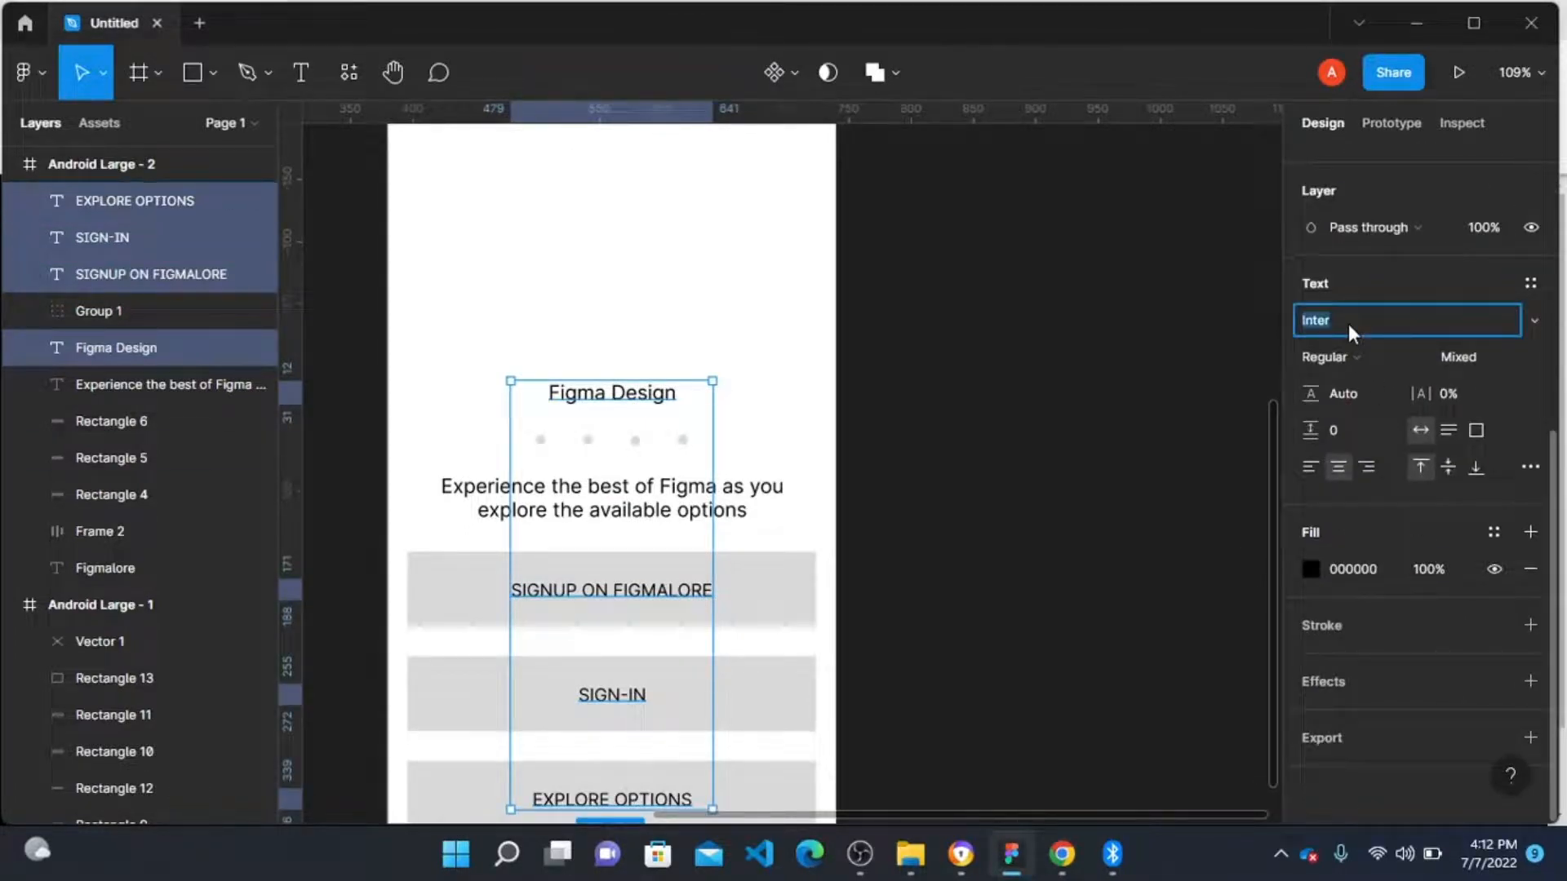
pyautogui.write('wald')
pyautogui.press('Return')
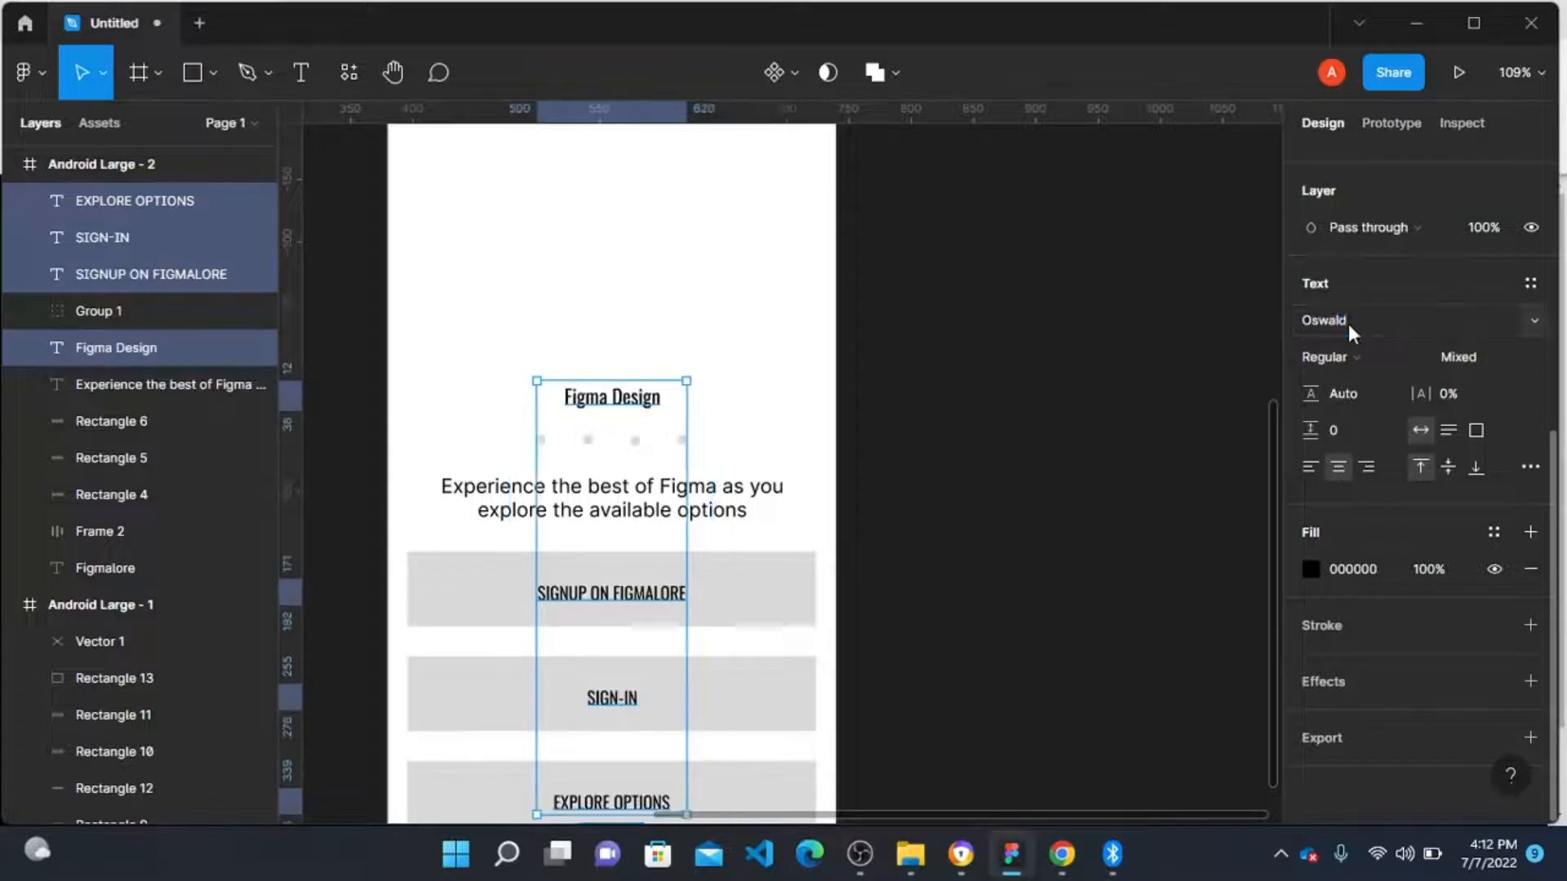
pyautogui.click(1016, 482)
# Step: Set the Figma Design heading's font size to 24
pyautogui.scroll(-2, 779, 489)
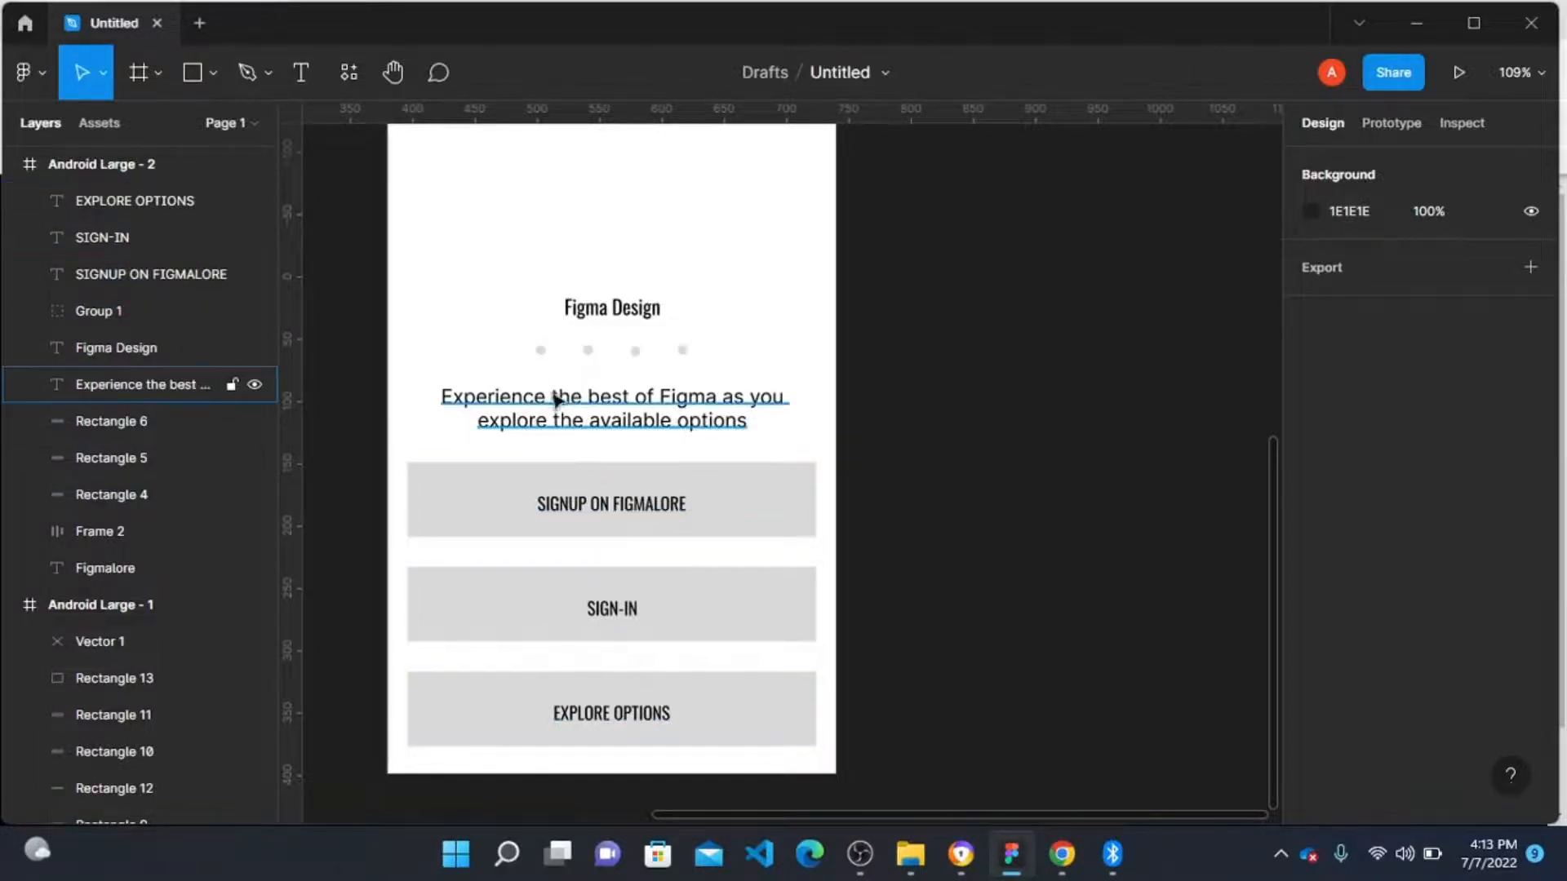
pyautogui.click(612, 304)
pyautogui.scroll(-5, 1494, 584)
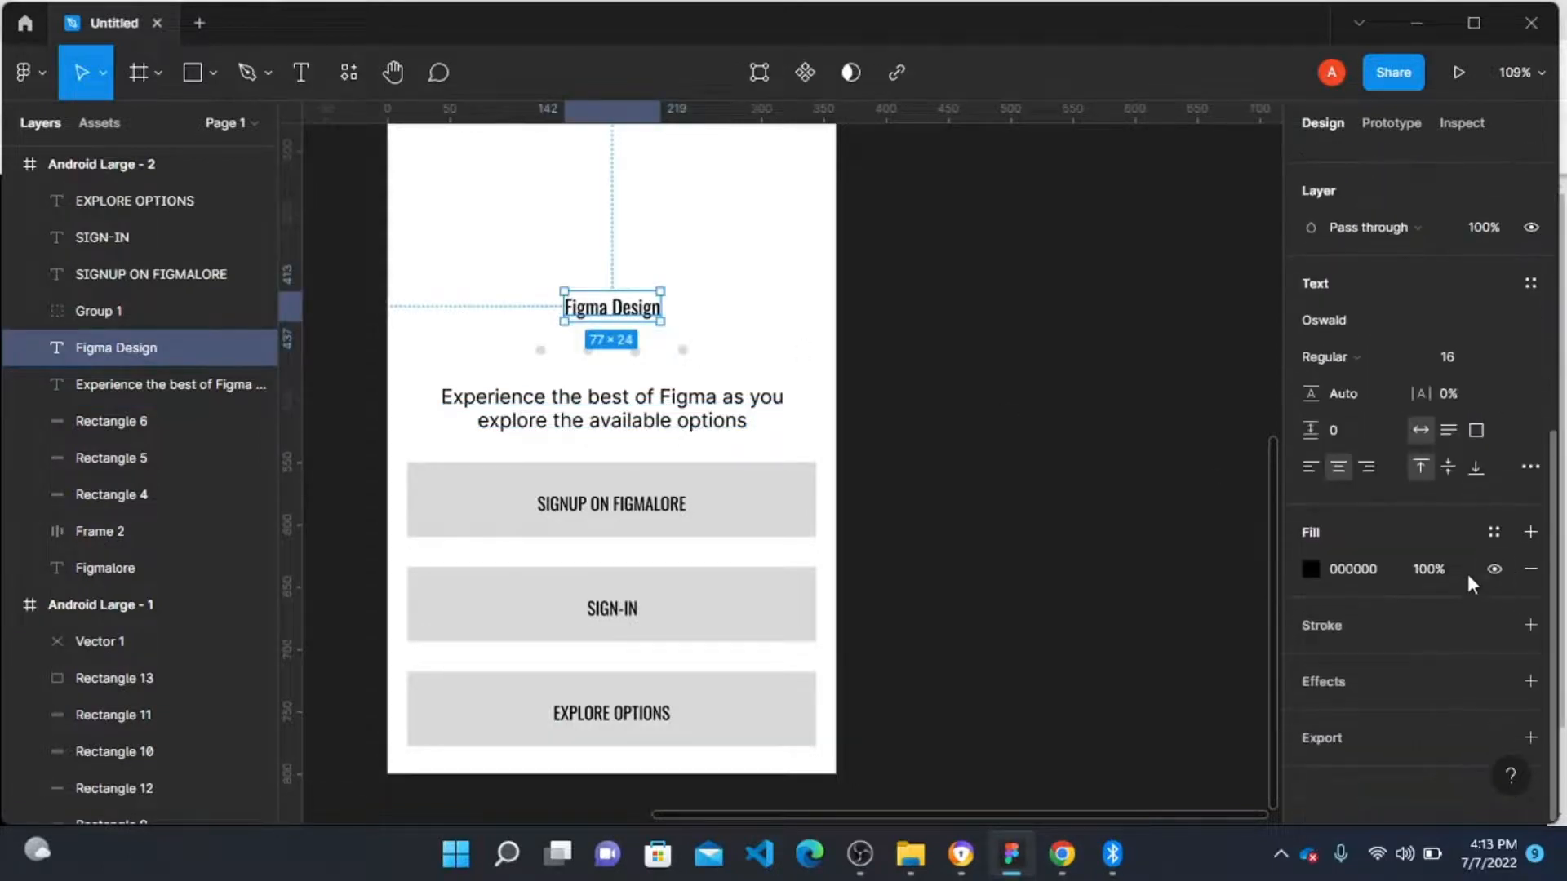
pyautogui.click(1510, 352)
pyautogui.click(1491, 421)
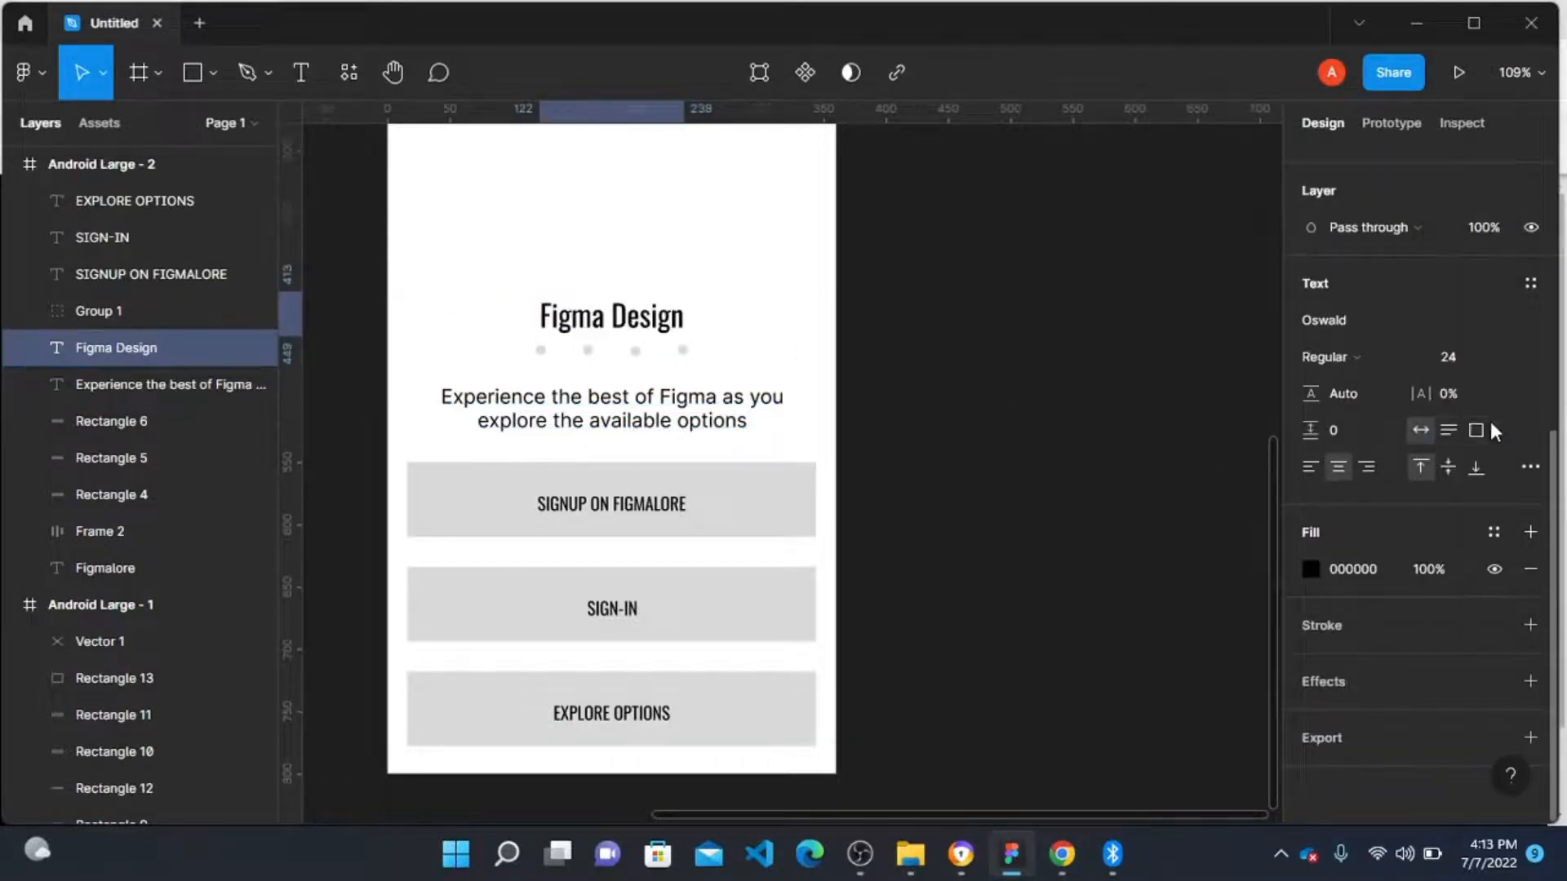
# Step: Move the Figma Design heading a few pixels upward, away from the page dots
pyautogui.scroll(3, 593, 331)
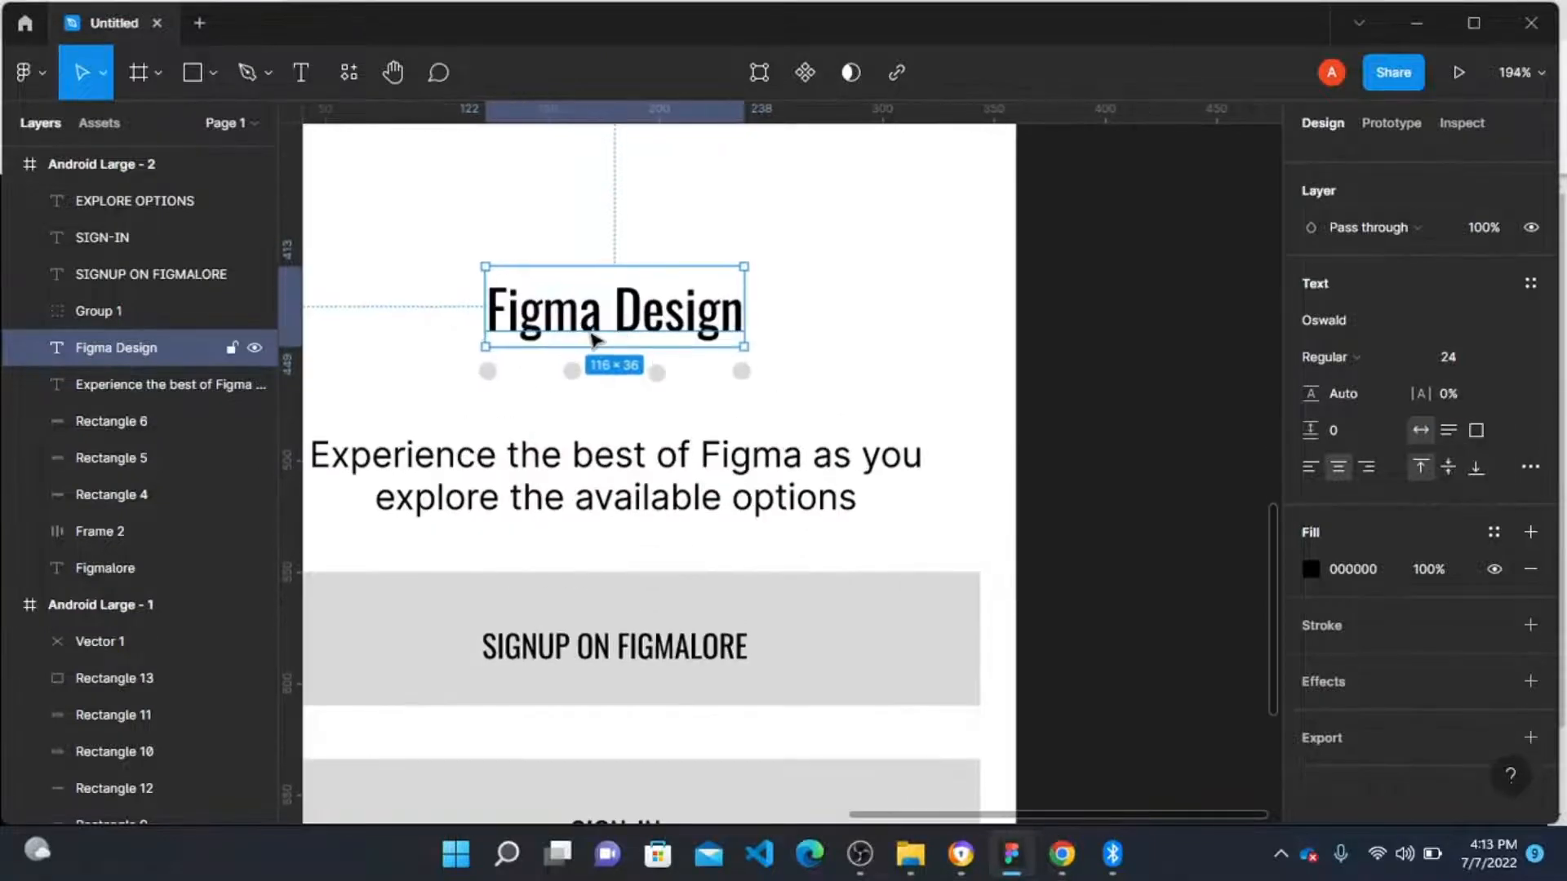
pyautogui.moveTo(599, 324); pyautogui.dragTo(604, 296)
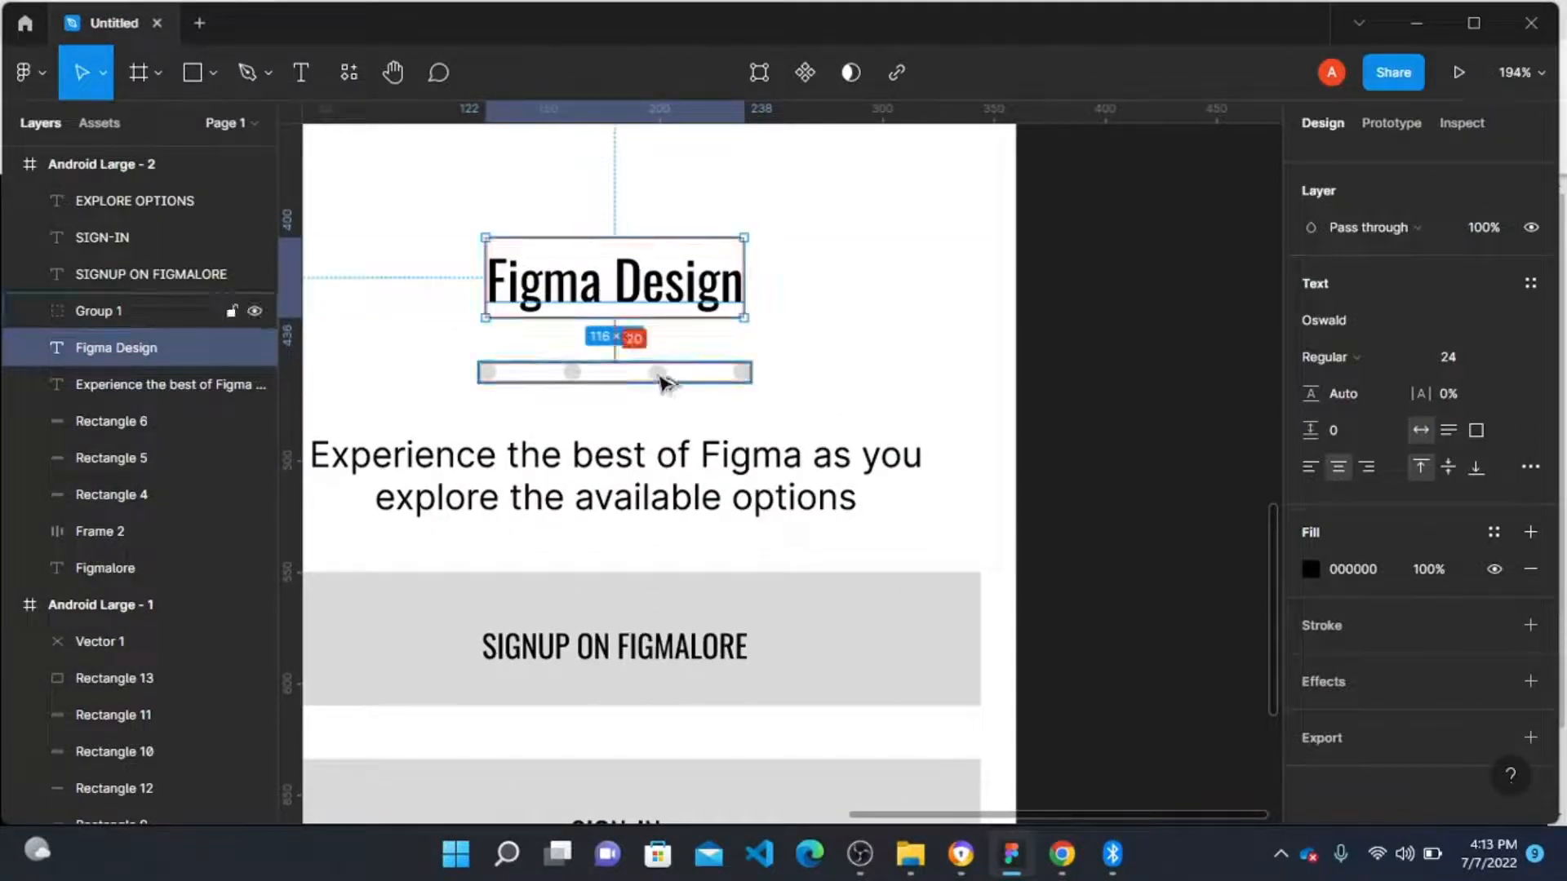
pyautogui.press('Up')
pyautogui.press('Up')
pyautogui.press('Up')
pyautogui.press('Up')
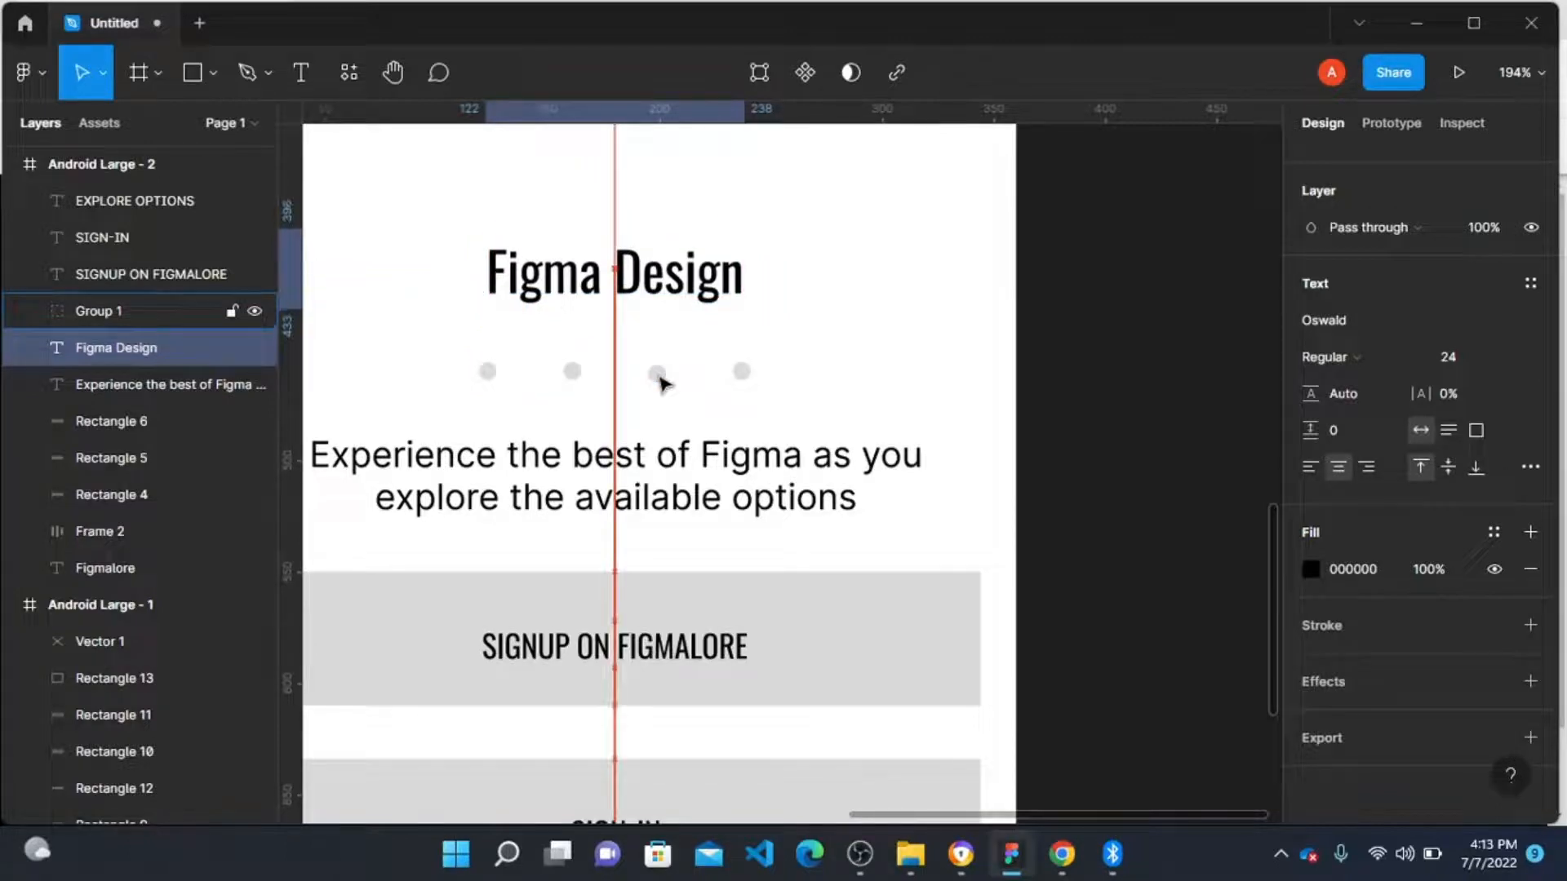
pyautogui.scroll(-3, 559, 534)
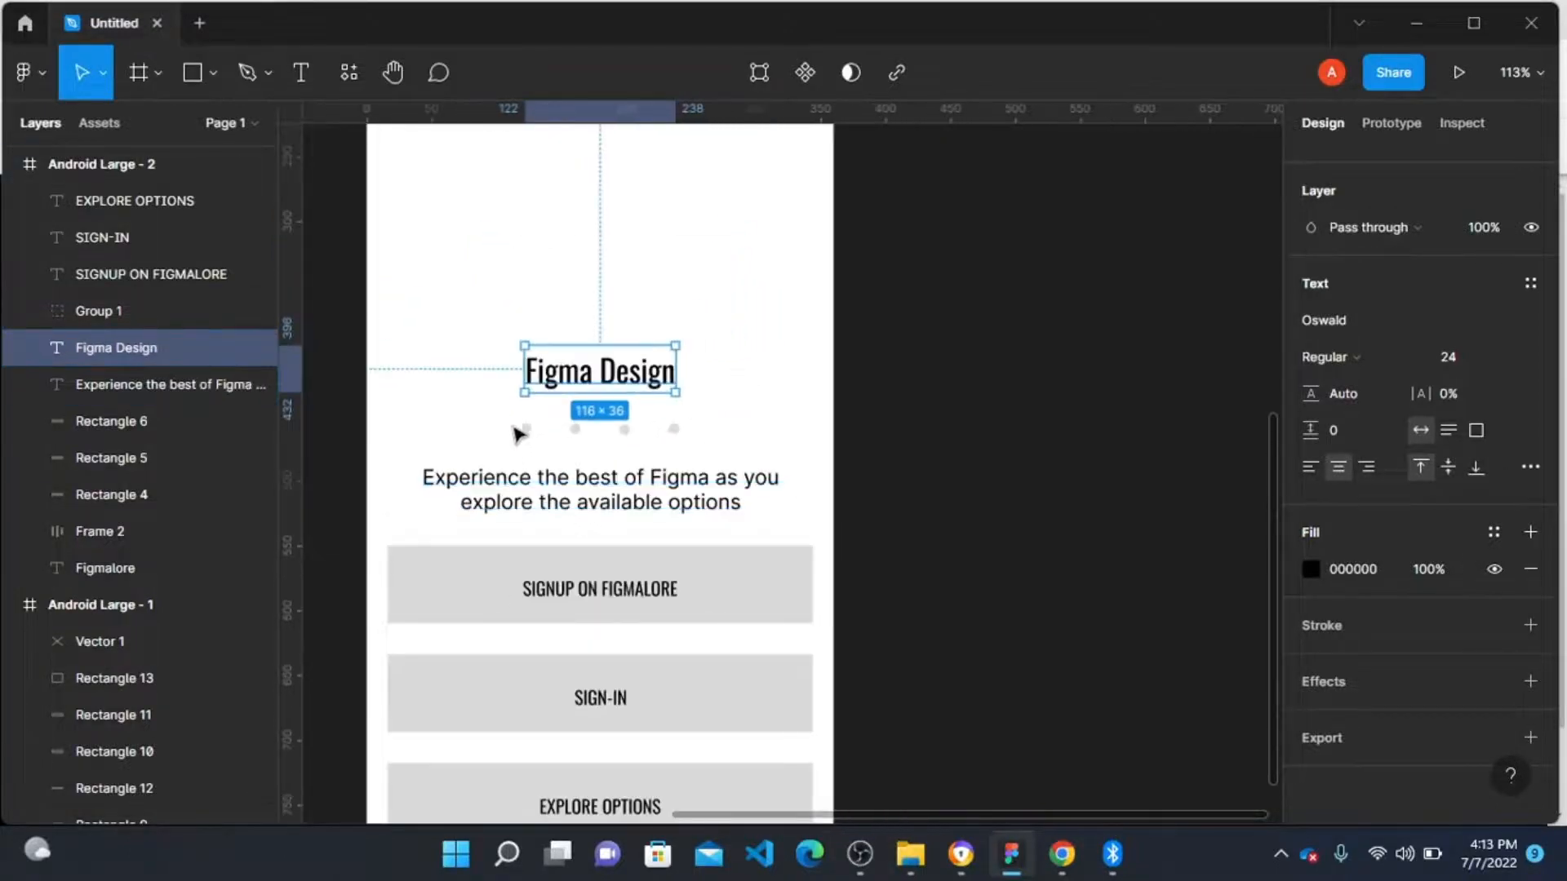
pyautogui.click(863, 451)
# Step: Change the tagline text's font to Montserrat
pyautogui.scroll(-2, 526, 538)
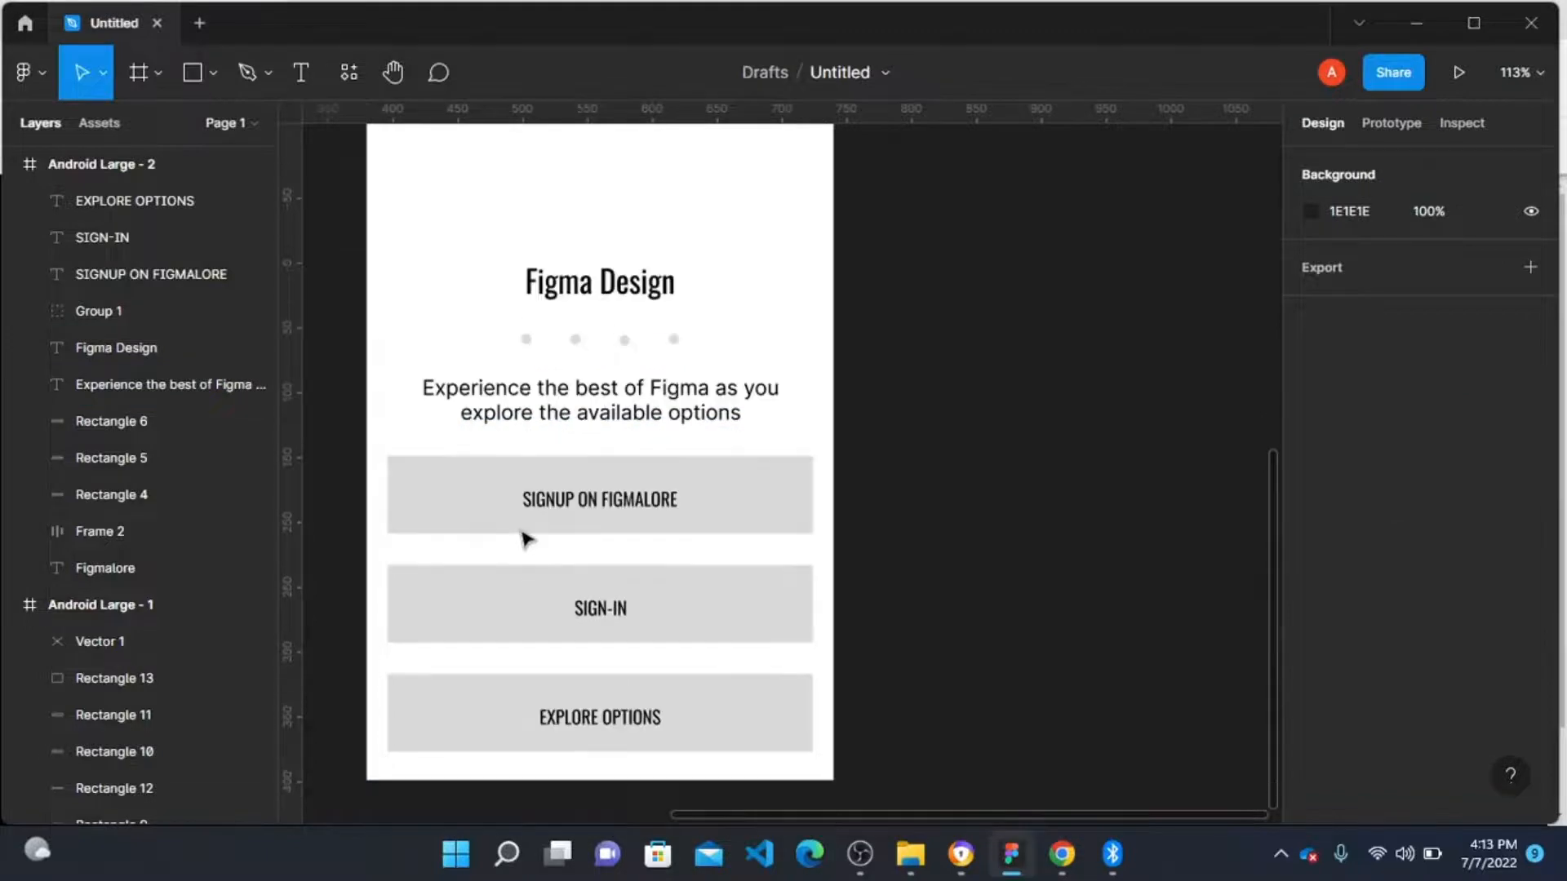
pyautogui.click(549, 415)
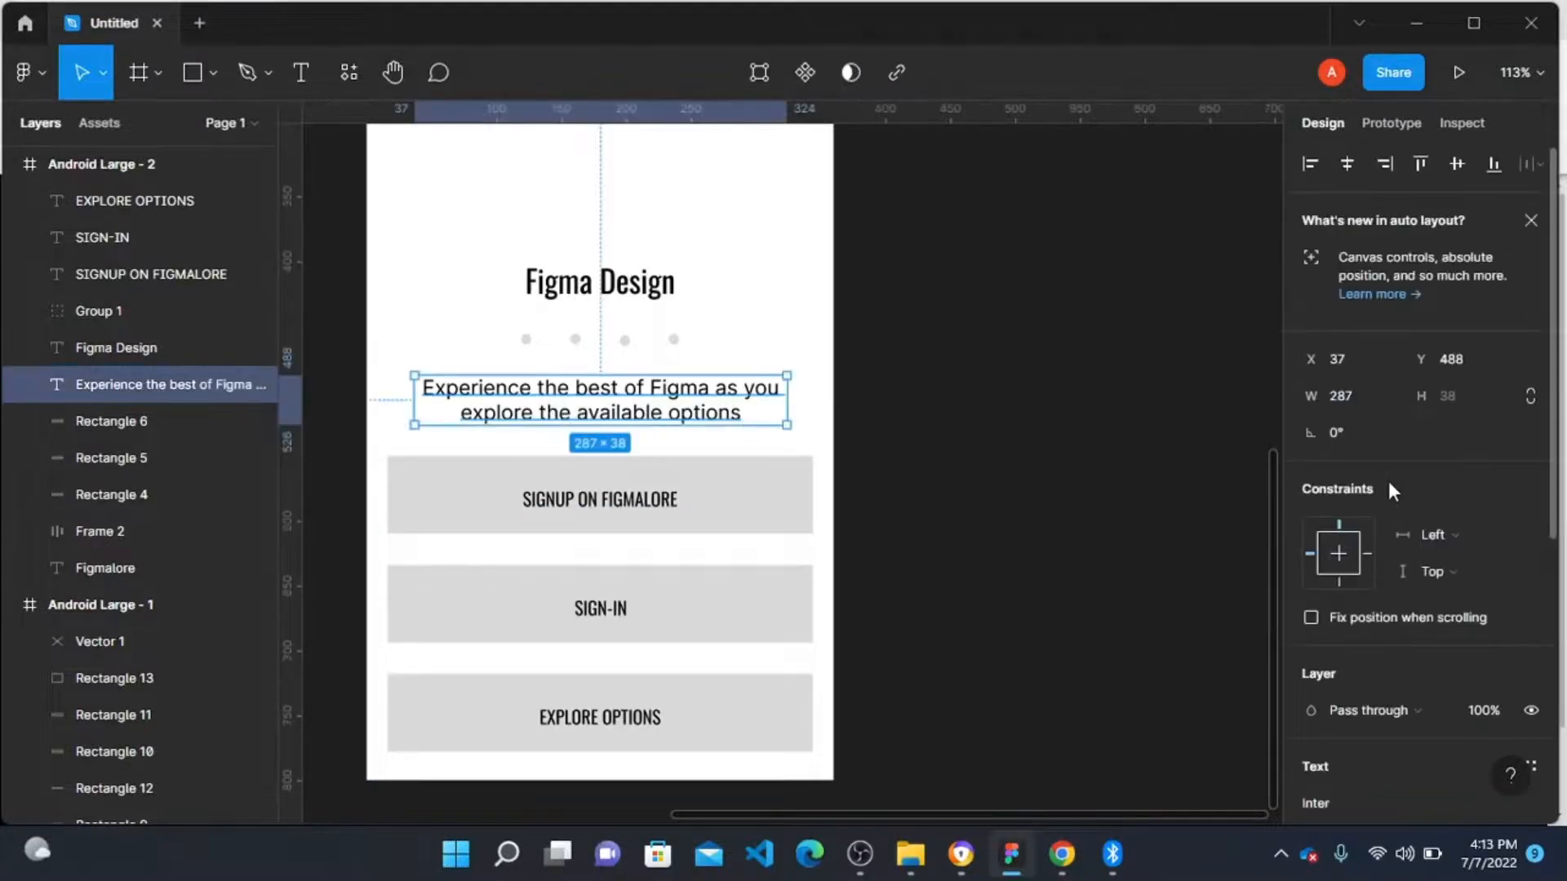
pyautogui.scroll(-5, 1389, 482)
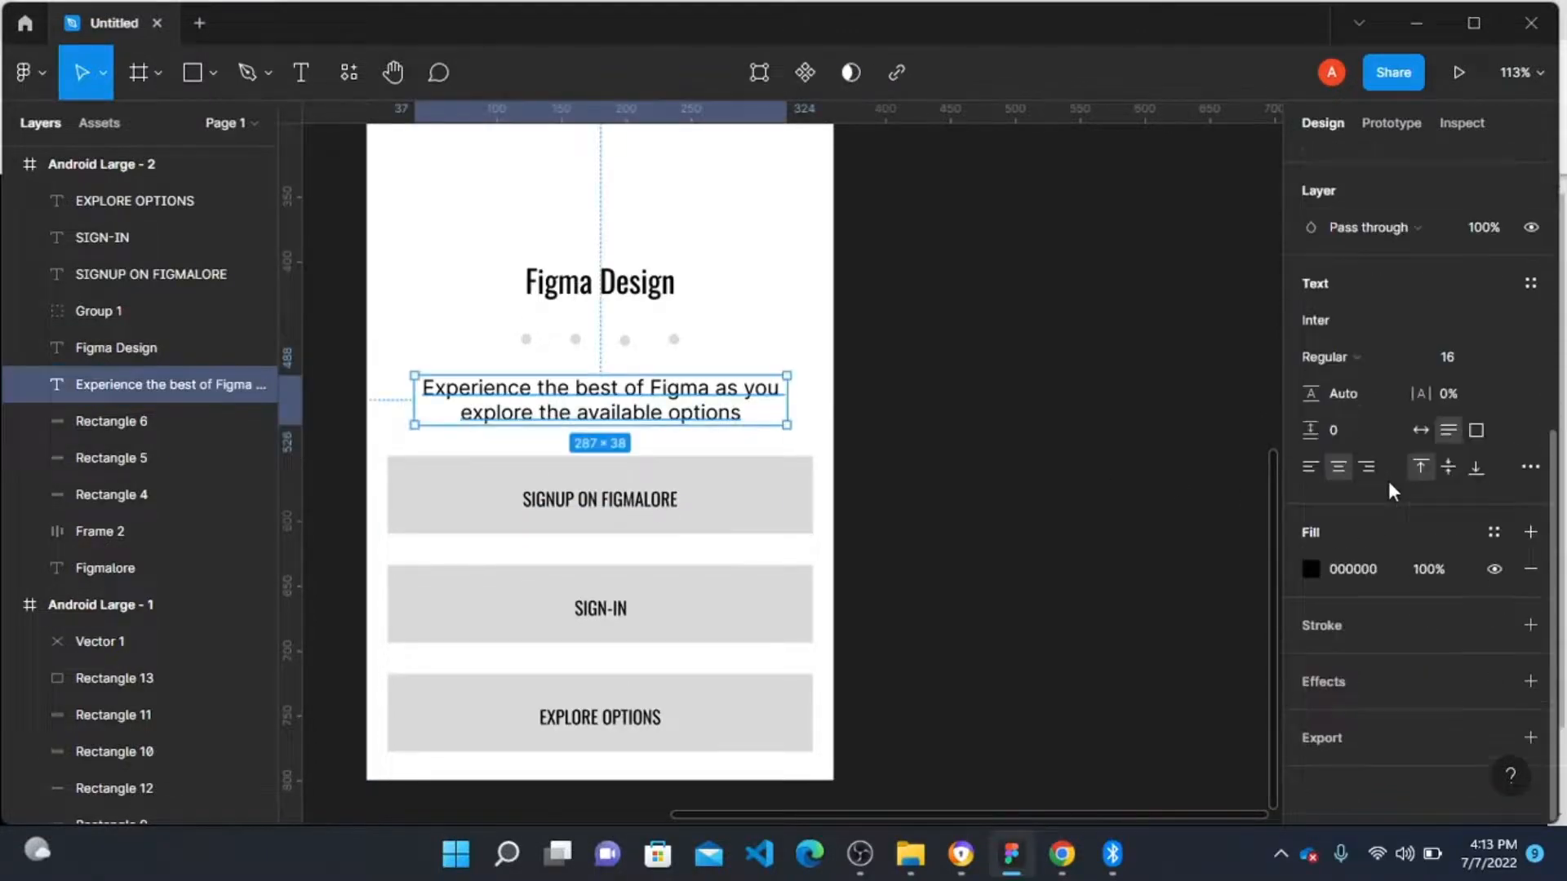
pyautogui.click(1354, 321)
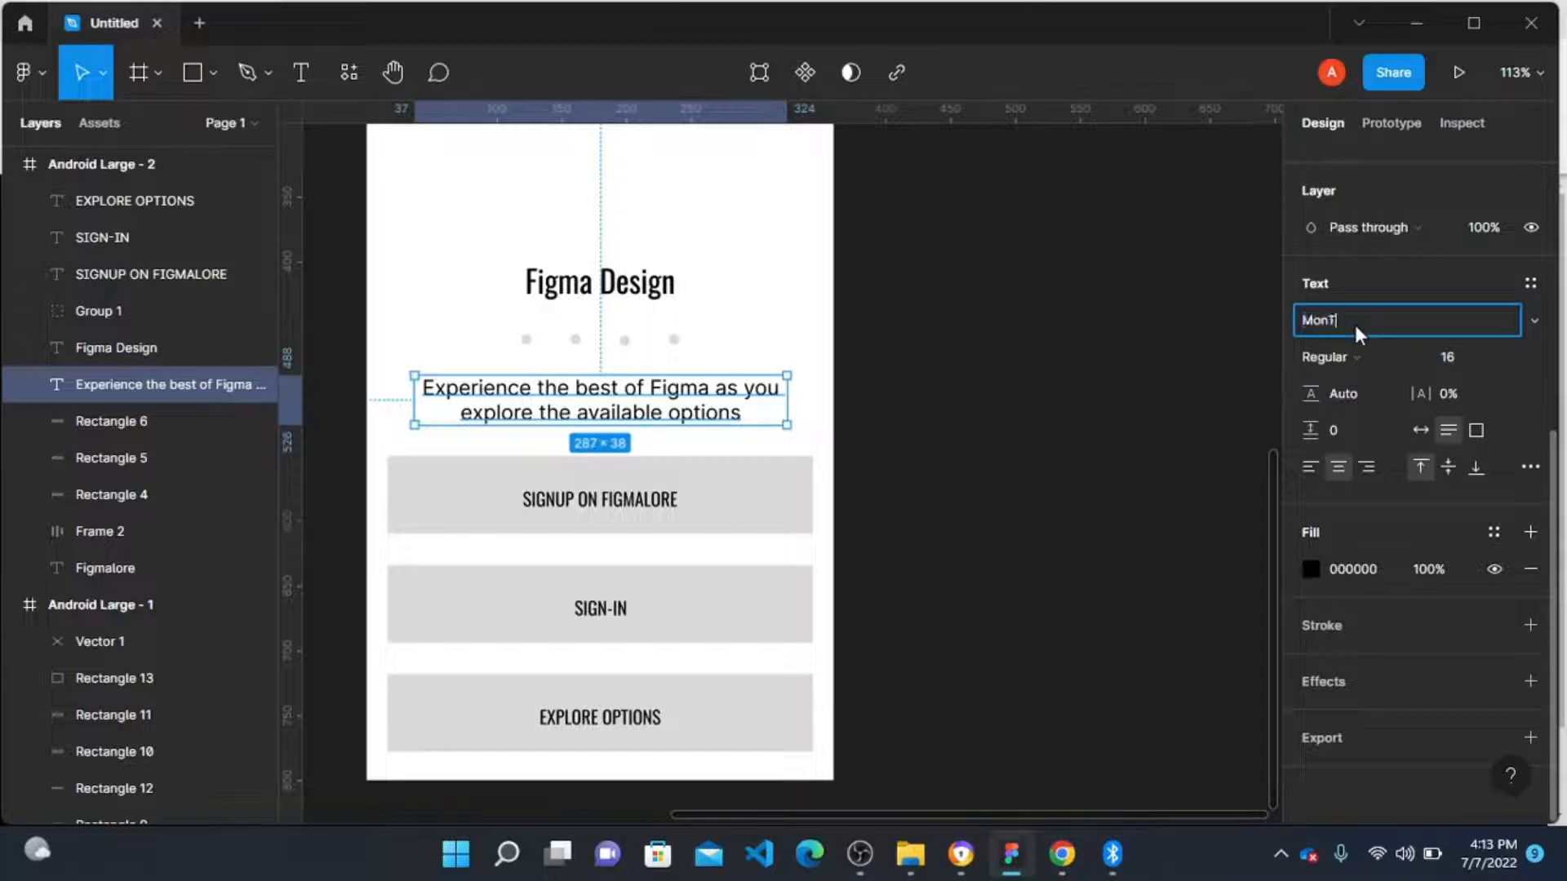
pyautogui.write('Montserrat')
pyautogui.press('Return')
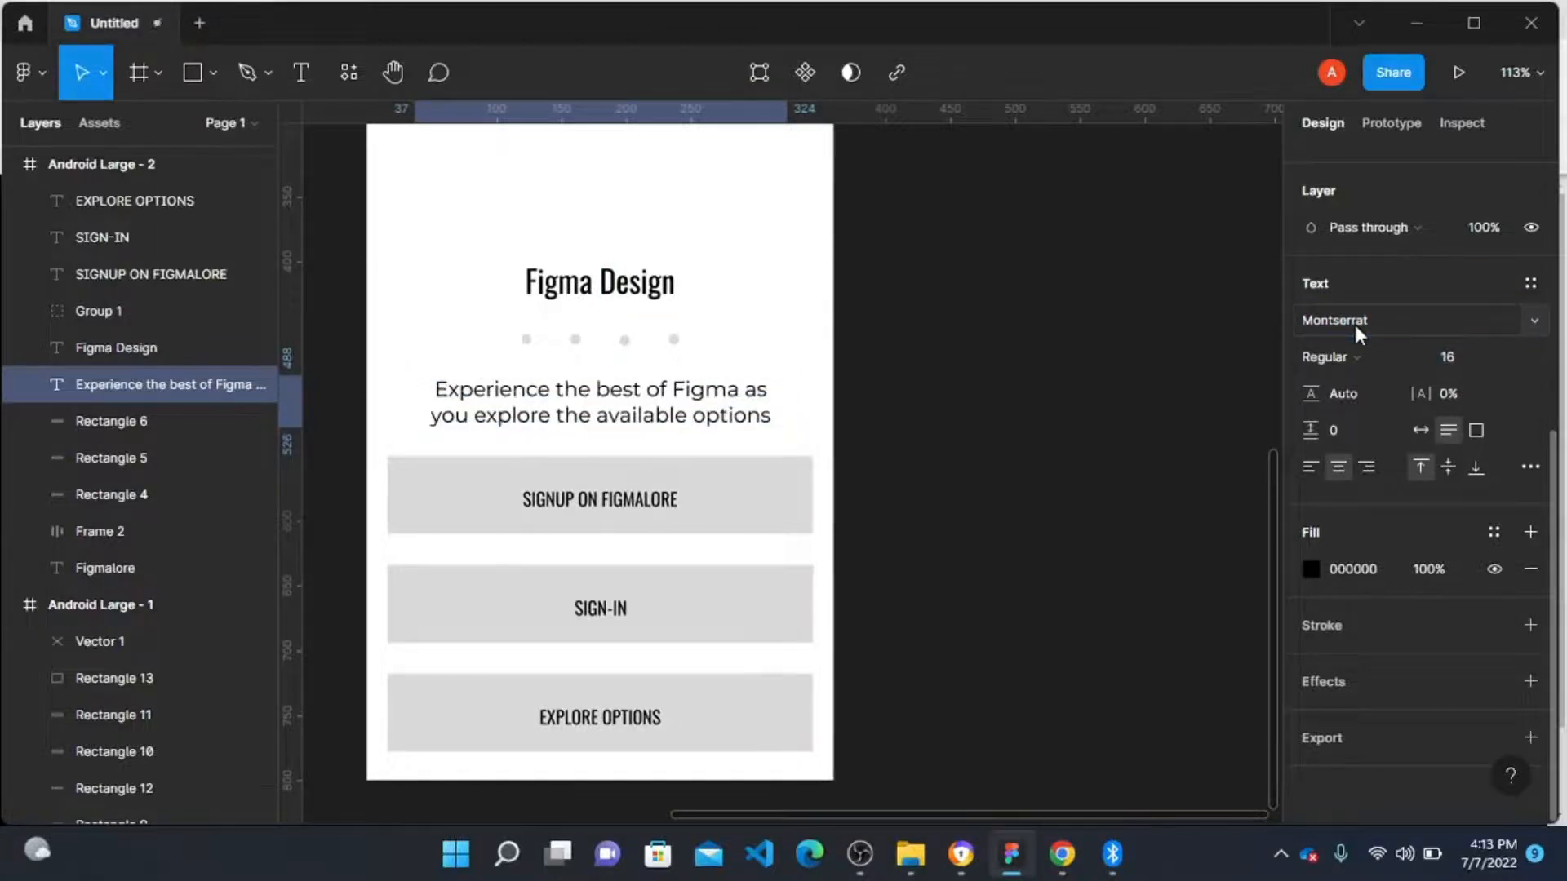
pyautogui.click(1019, 431)
# Step: Select the Android Large - 2 frame and launch the Unsplash plugin on it
pyautogui.scroll(2, 616, 507)
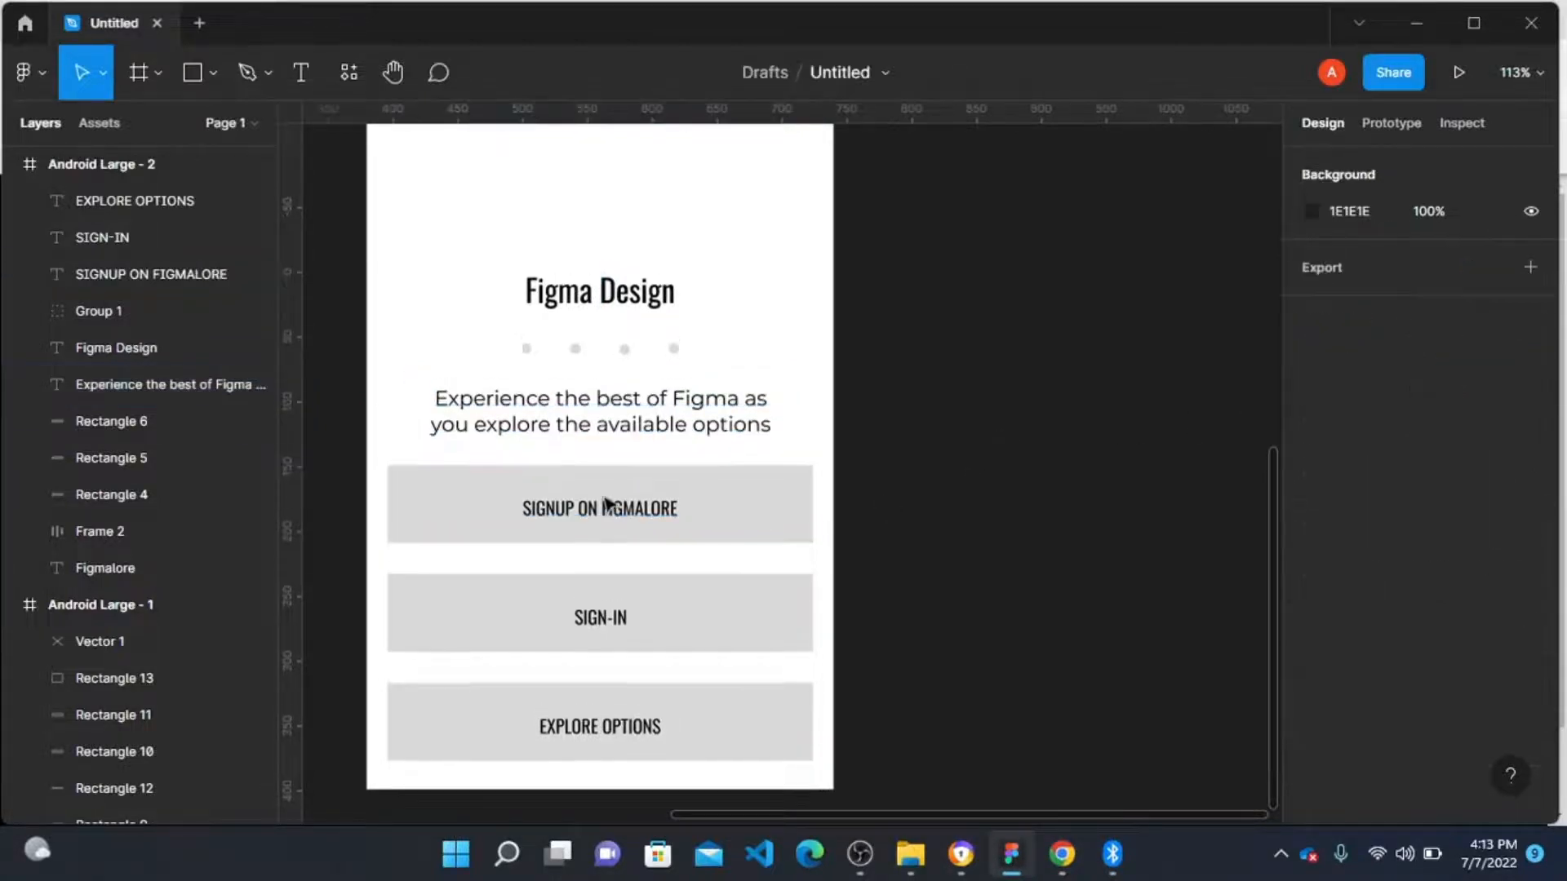
pyautogui.scroll(-5, 582, 572)
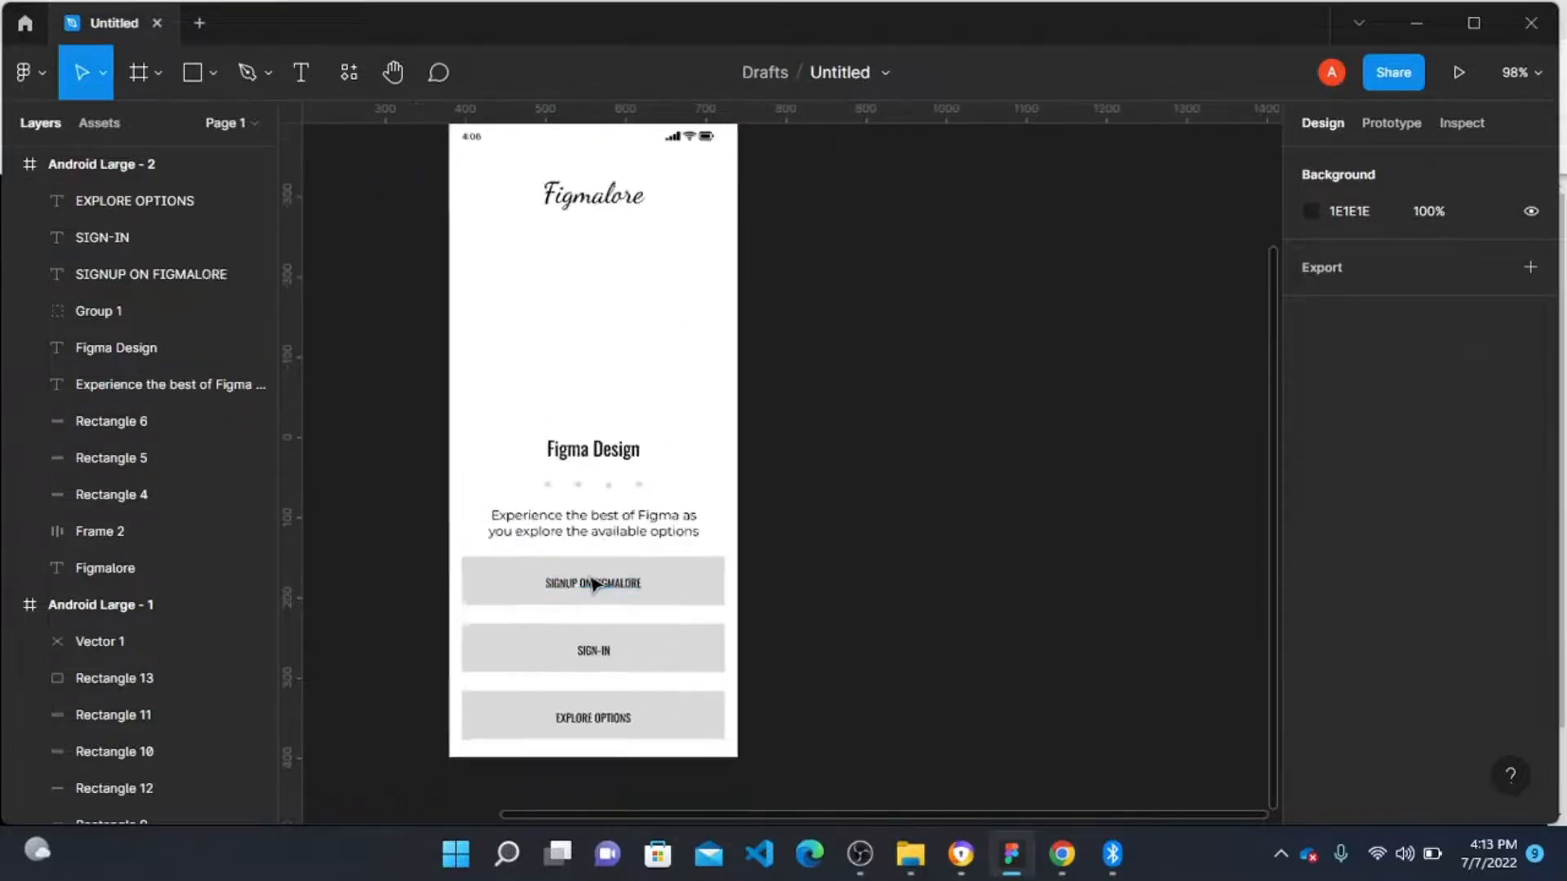
pyautogui.scroll(3, 581, 490)
pyautogui.scroll(-4, 579, 429)
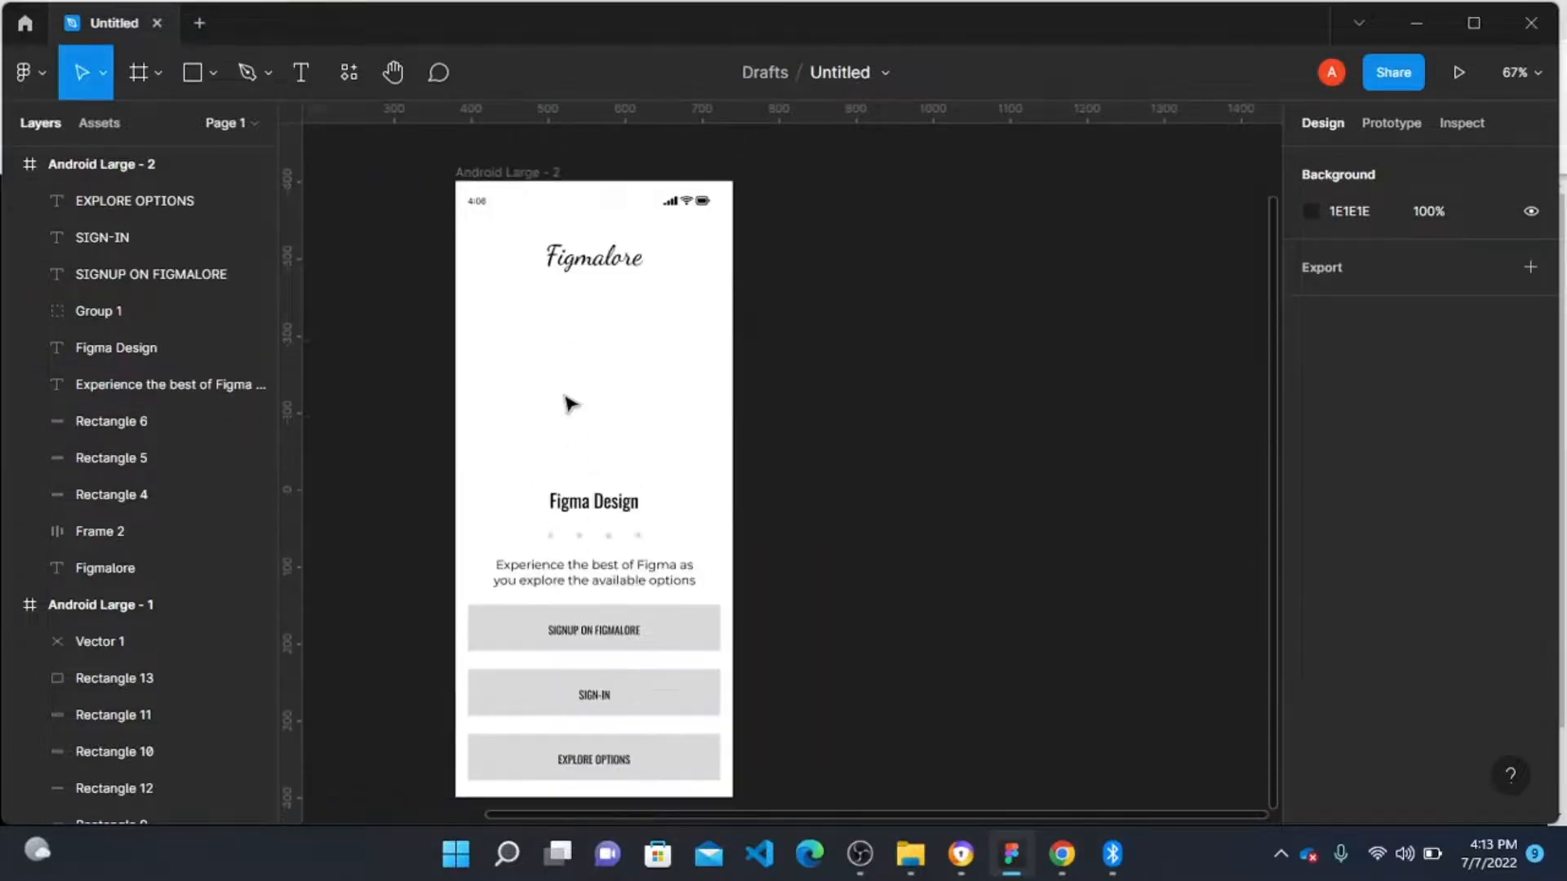
pyautogui.click(469, 172)
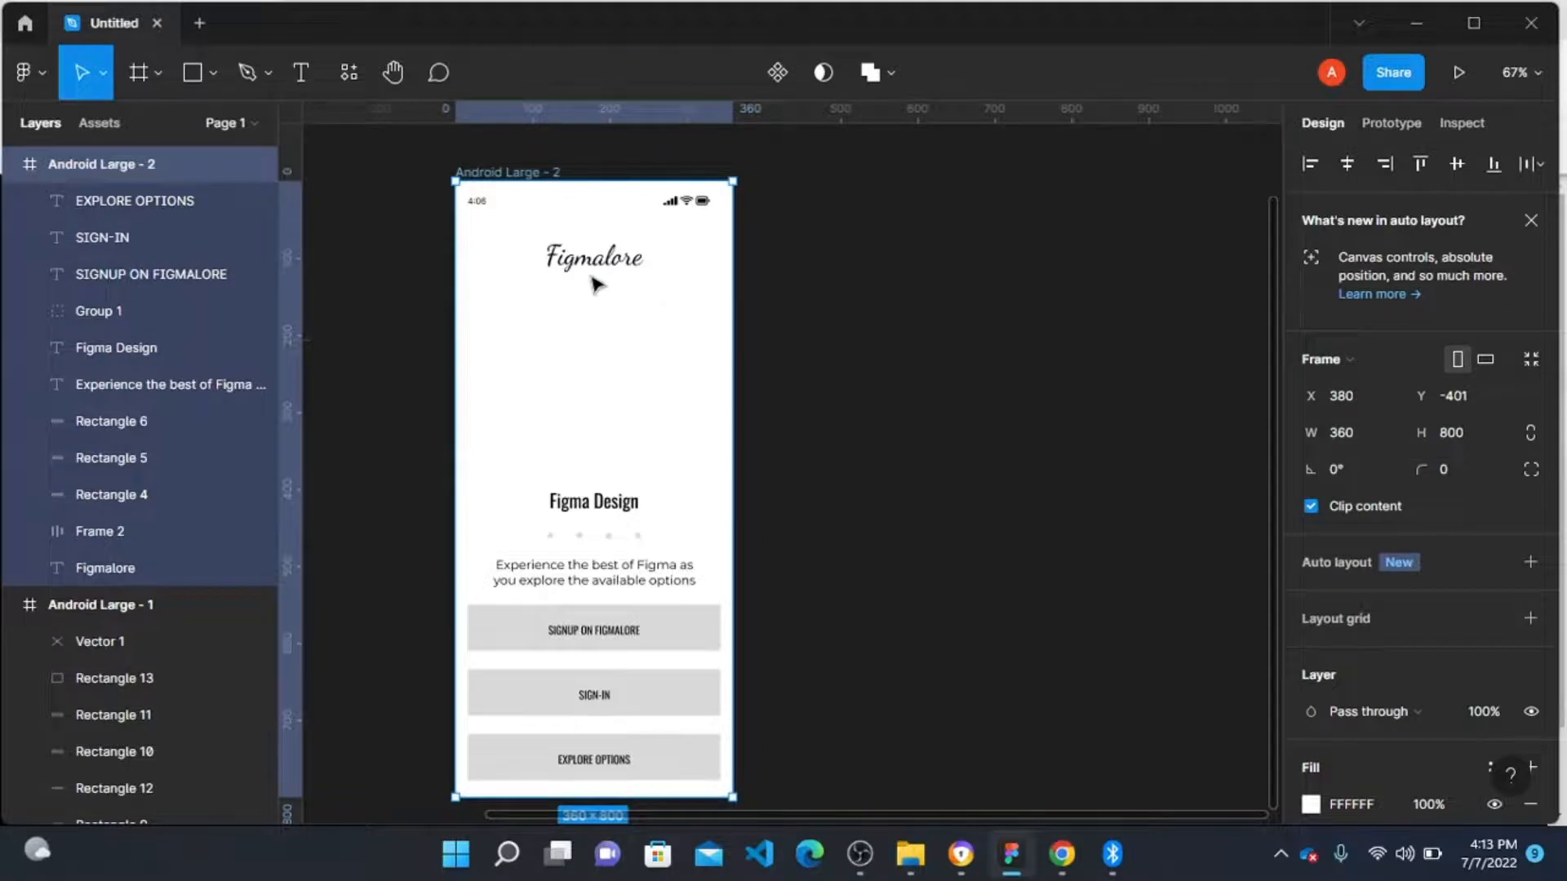
pyautogui.rightClick(525, 232)
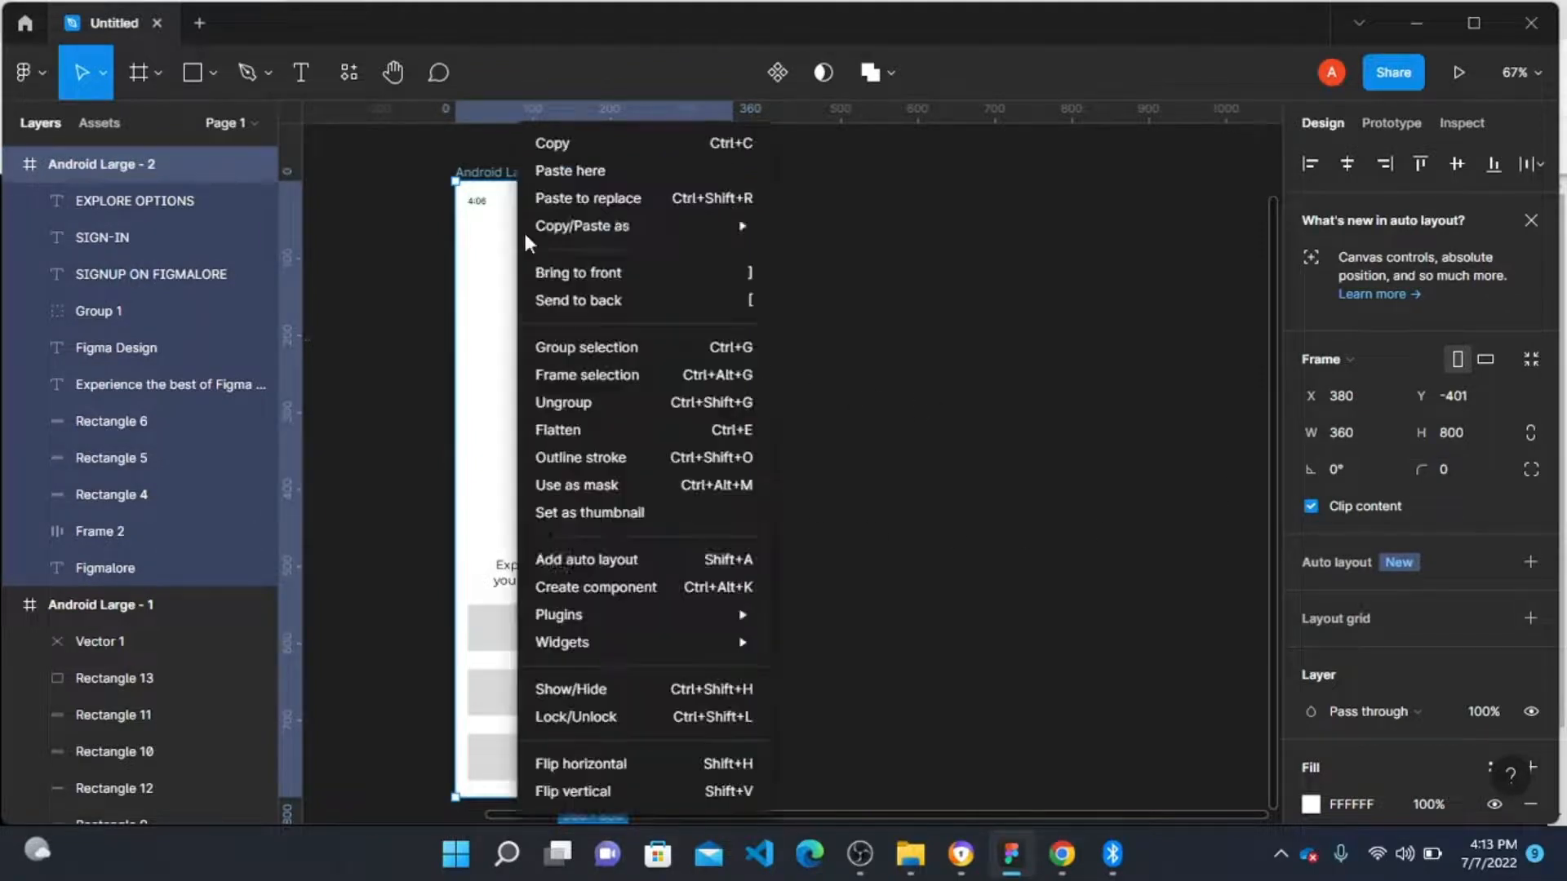
pyautogui.moveTo(666, 642)
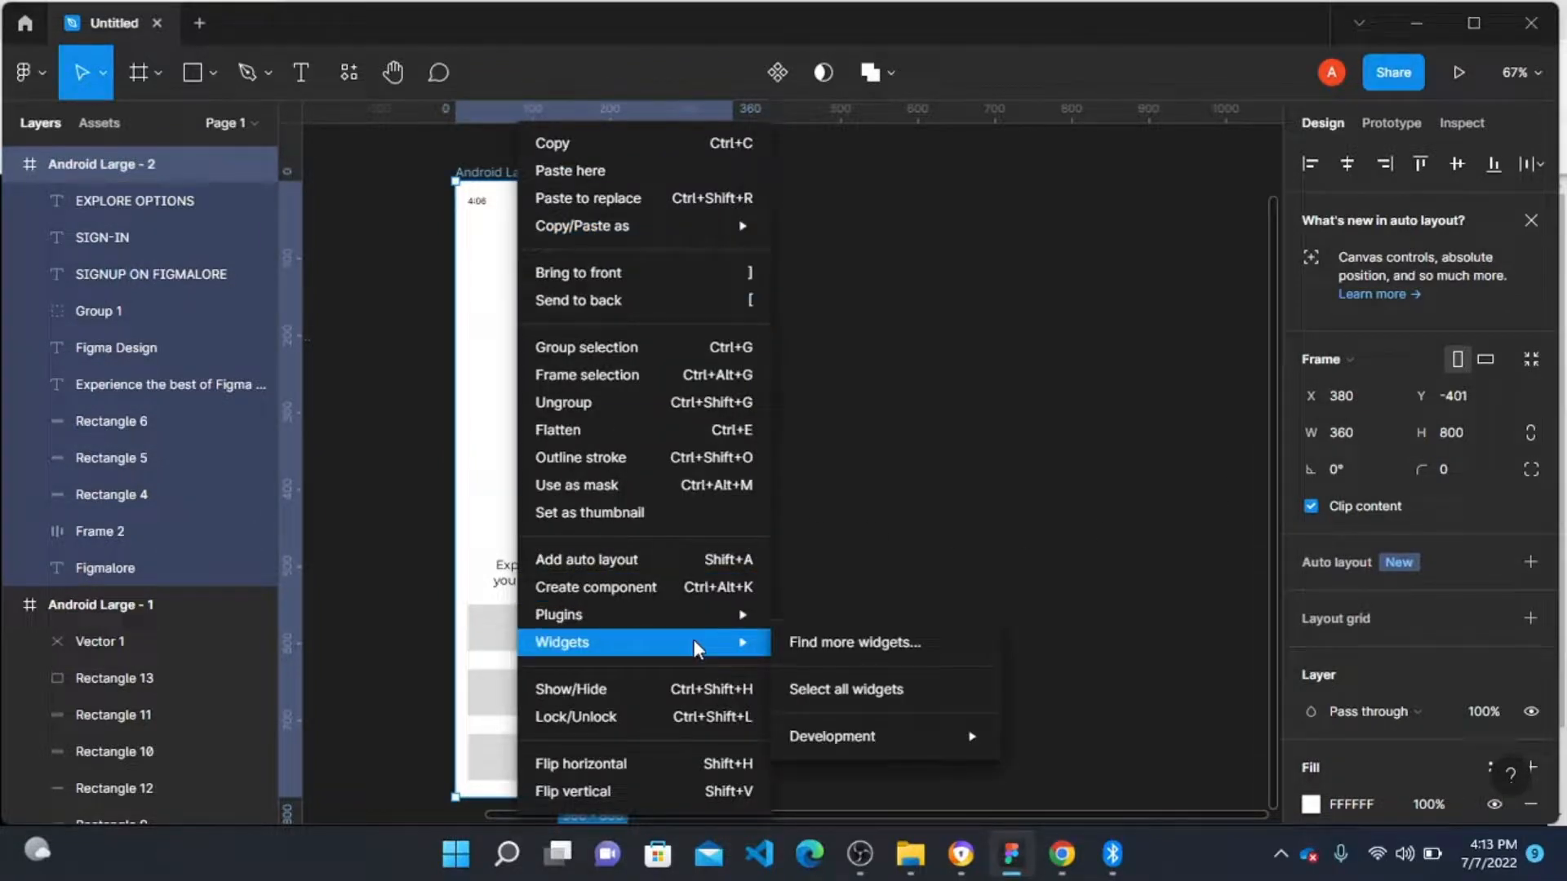
pyautogui.moveTo(709, 622)
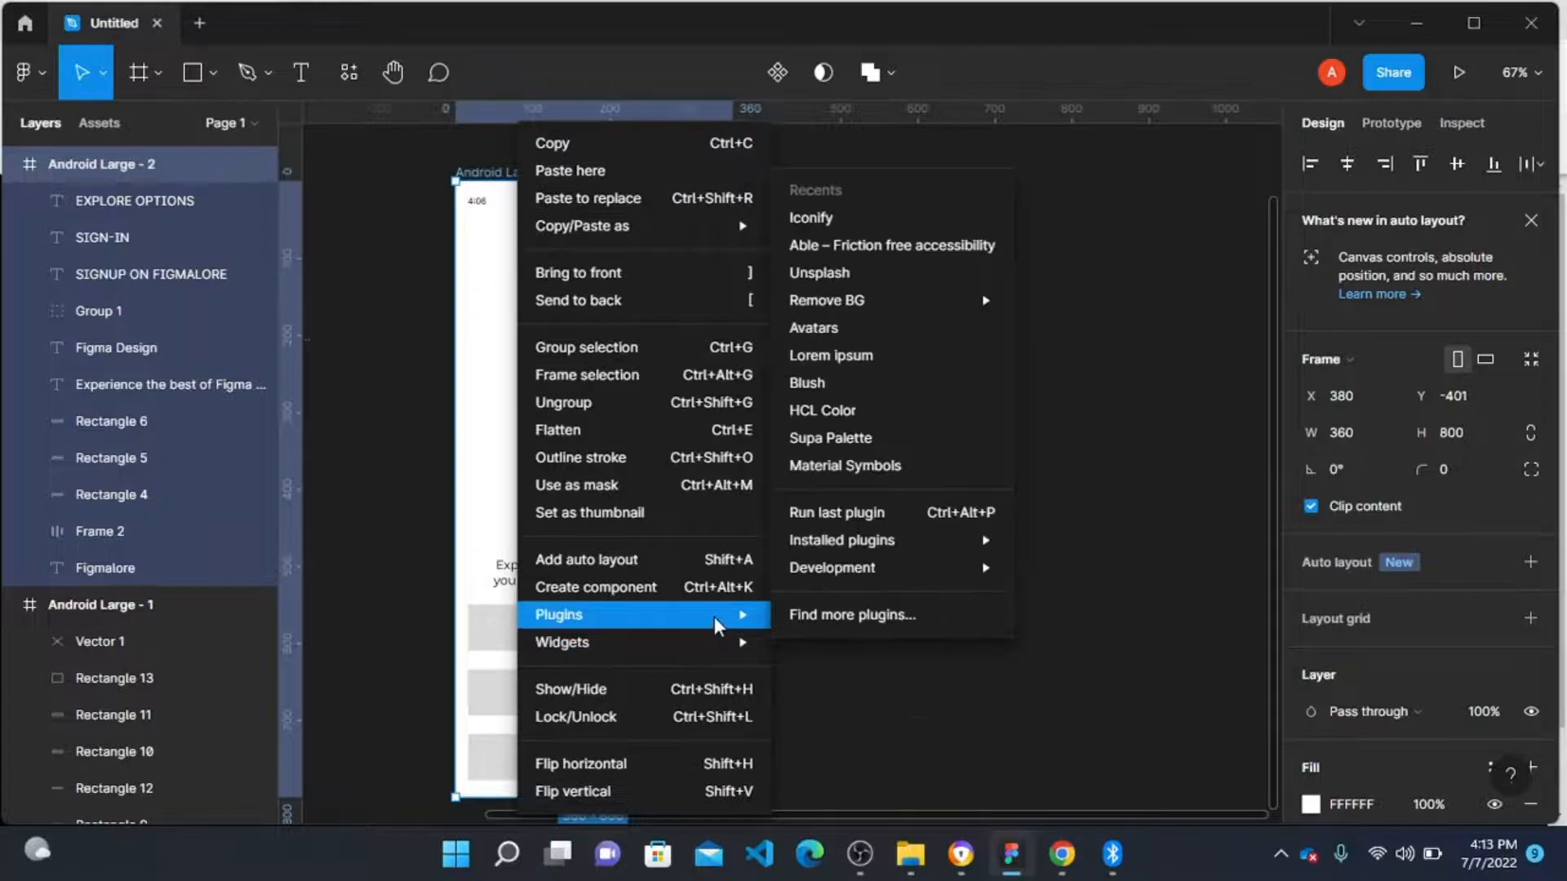
pyautogui.click(906, 274)
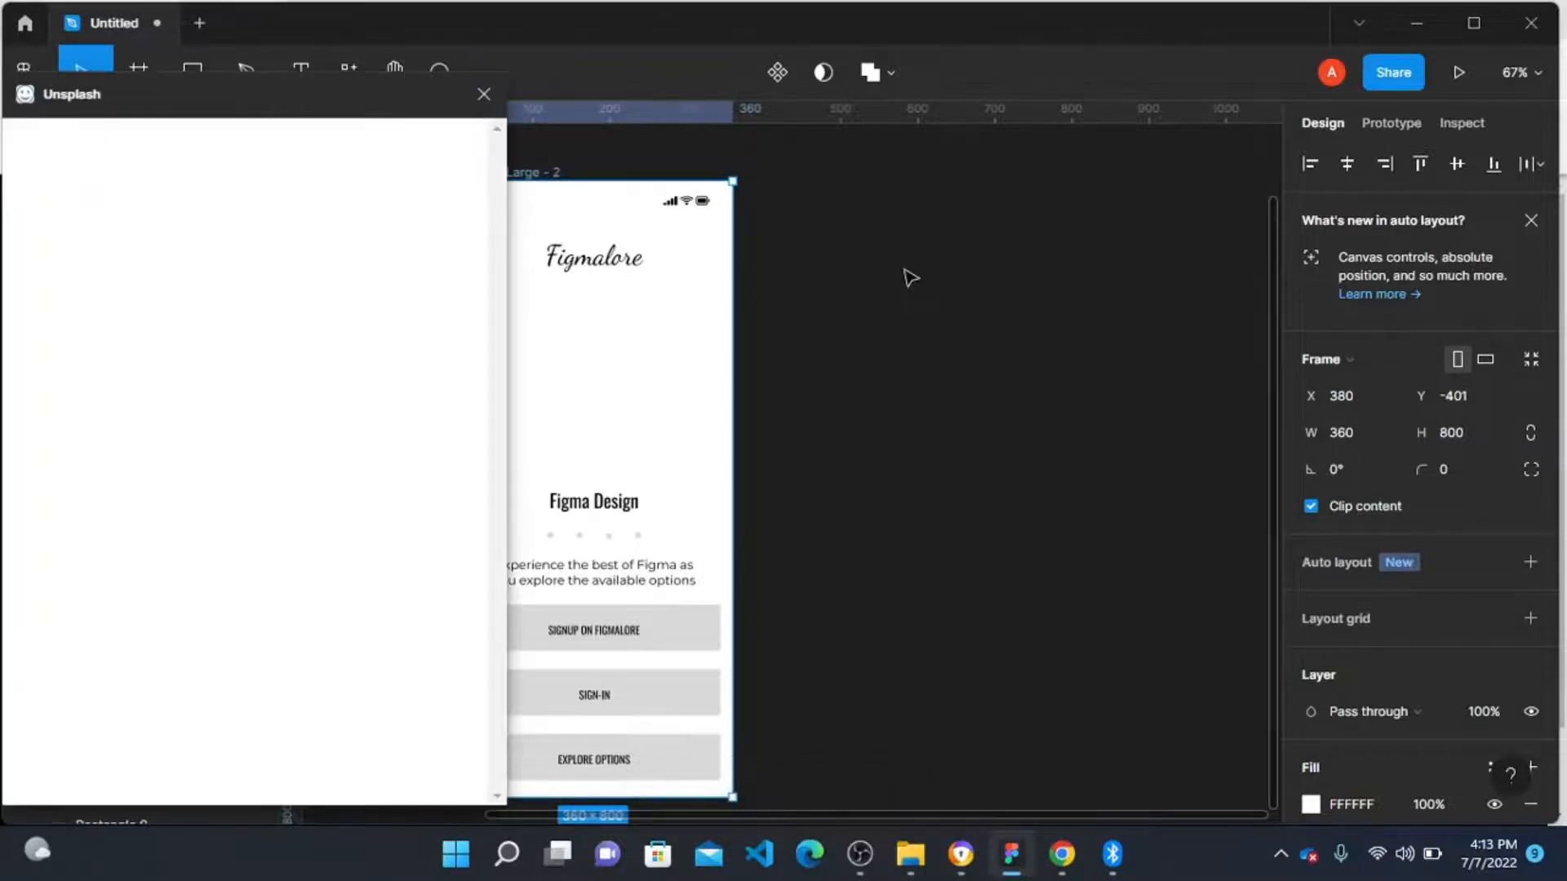
# Step: Search Unsplash for ELEGANT images
pyautogui.click(103, 219)
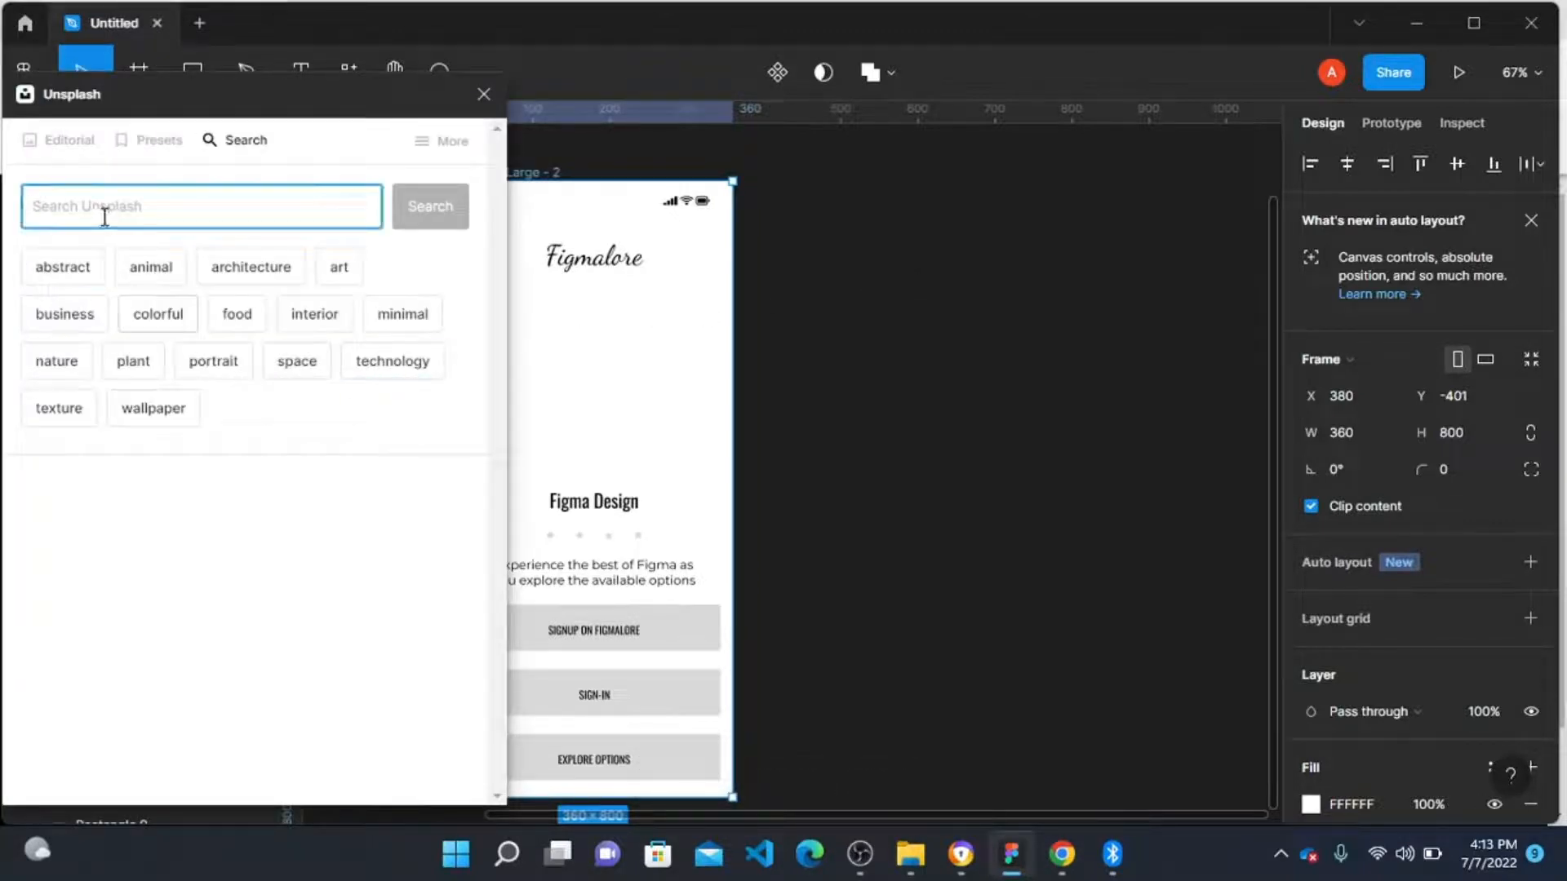
pyautogui.write('ELEGANT')
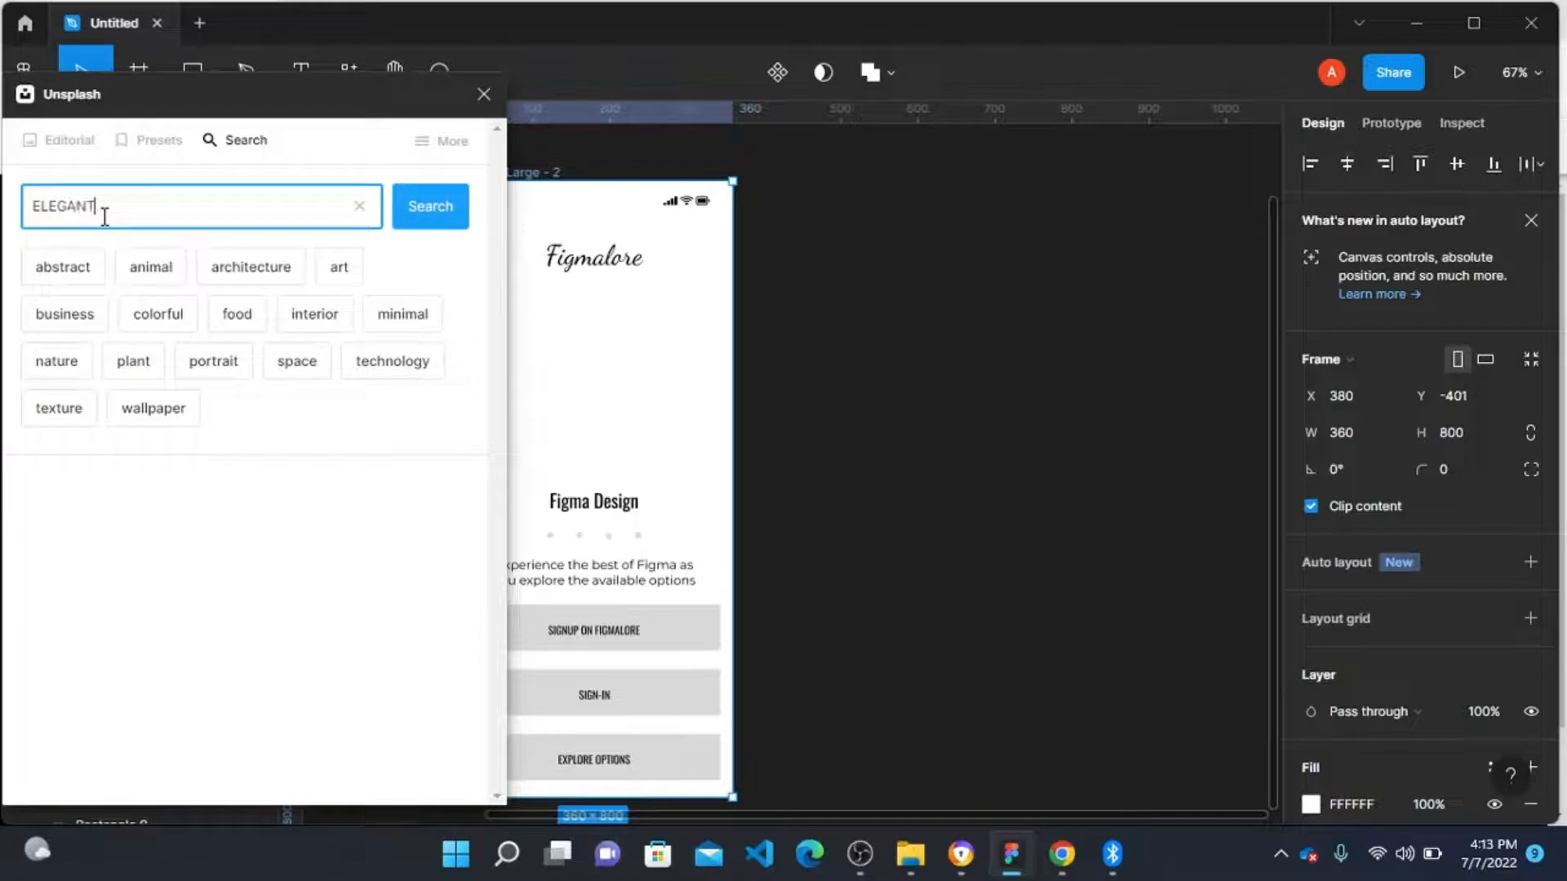
pyautogui.press('Return')
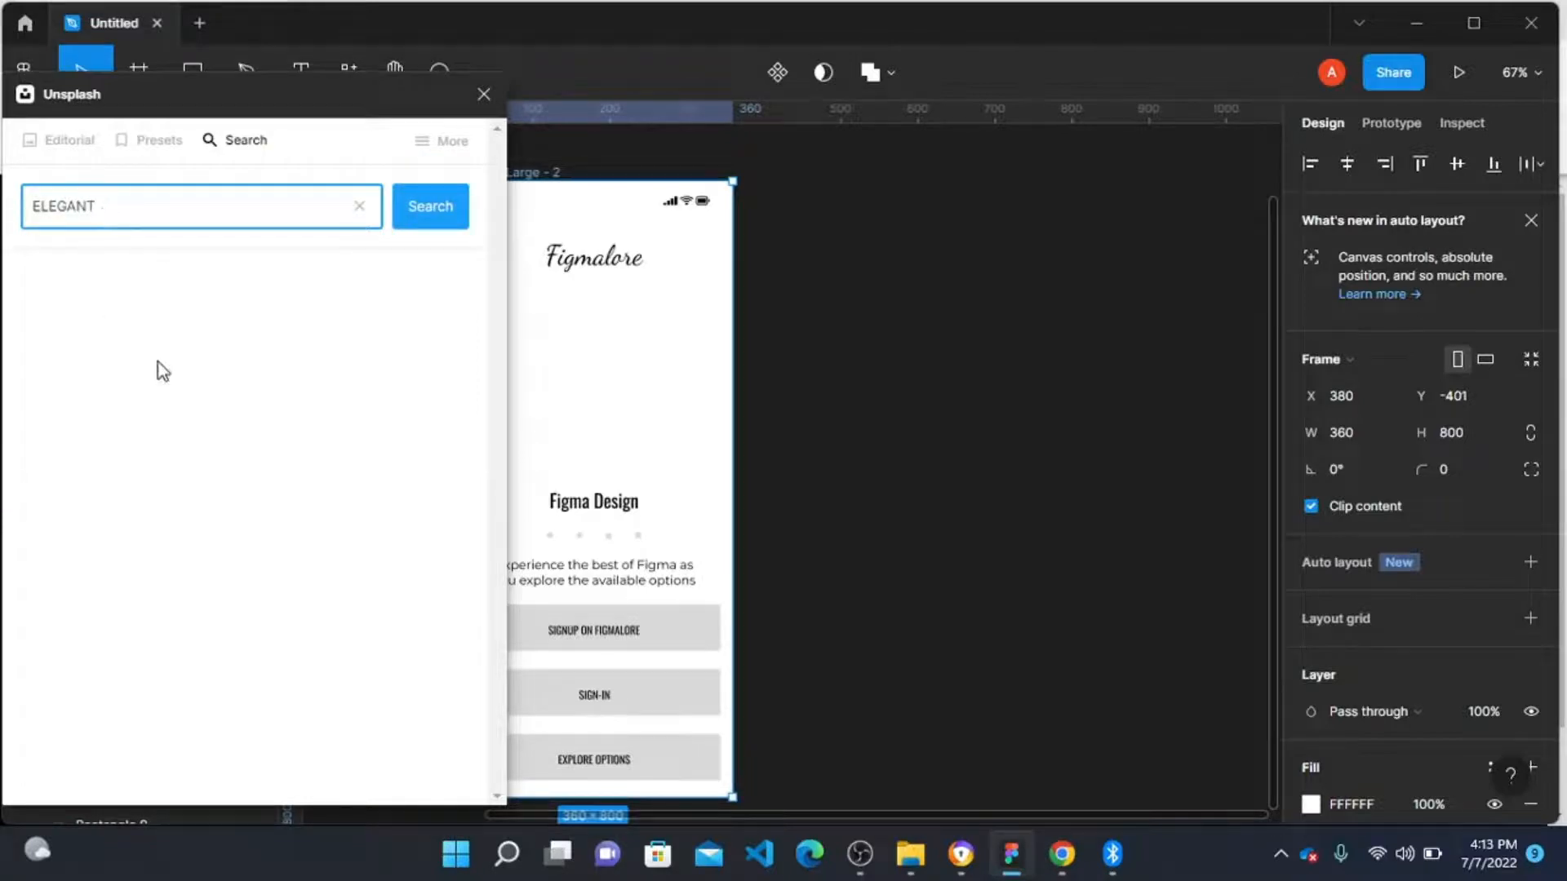
# Step: Browse the ELEGANT results, fill the frame with the photo of a woman in a red strapless dress, and close the plugin
pyautogui.scroll(-5, 138, 604)
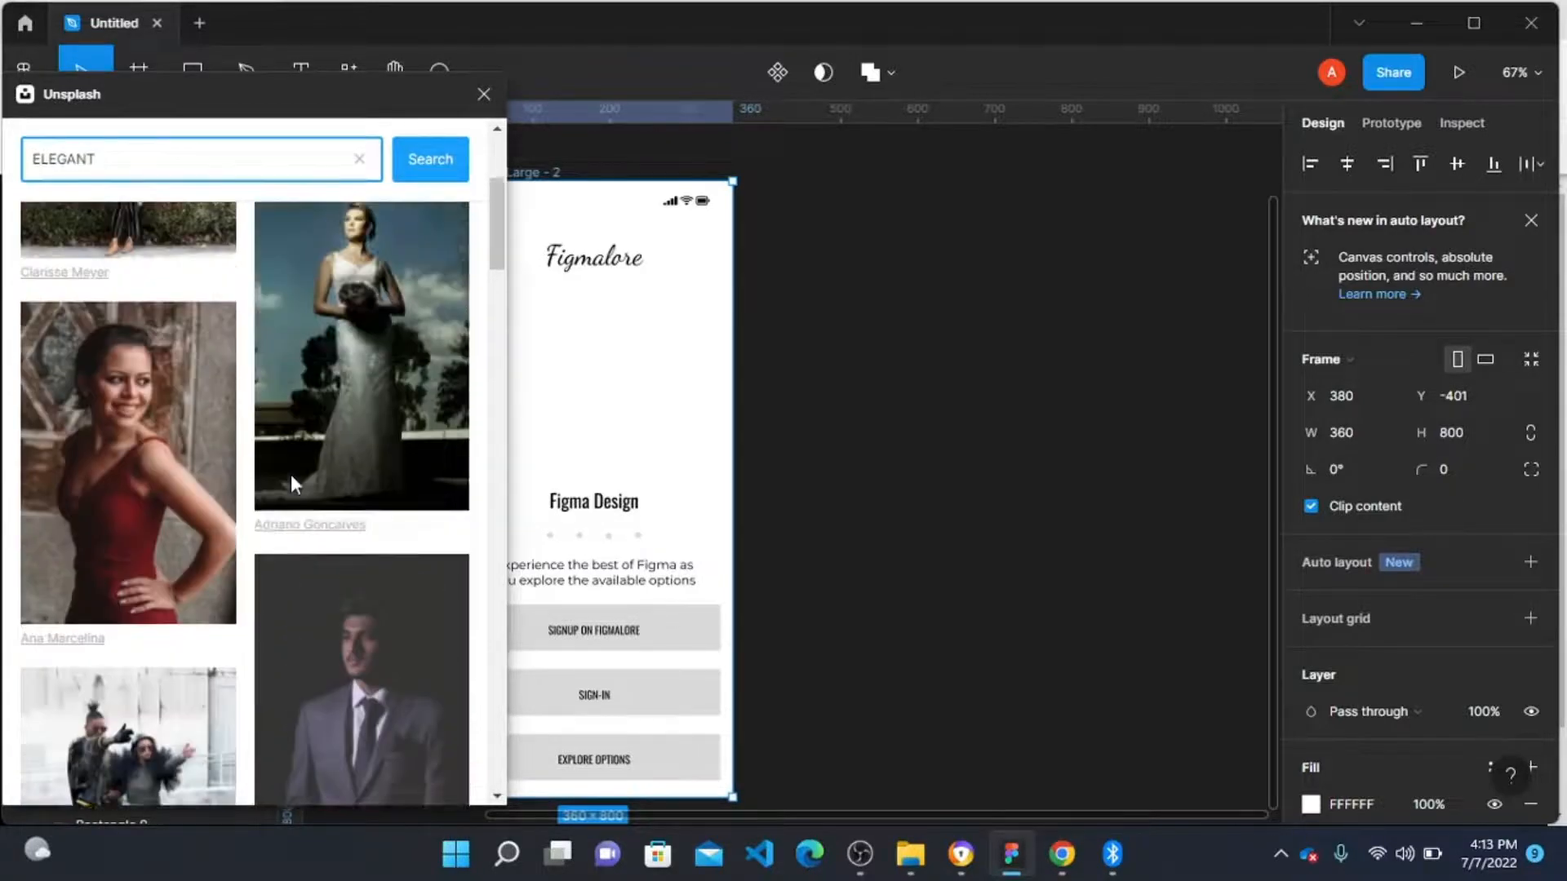
pyautogui.scroll(1, 291, 474)
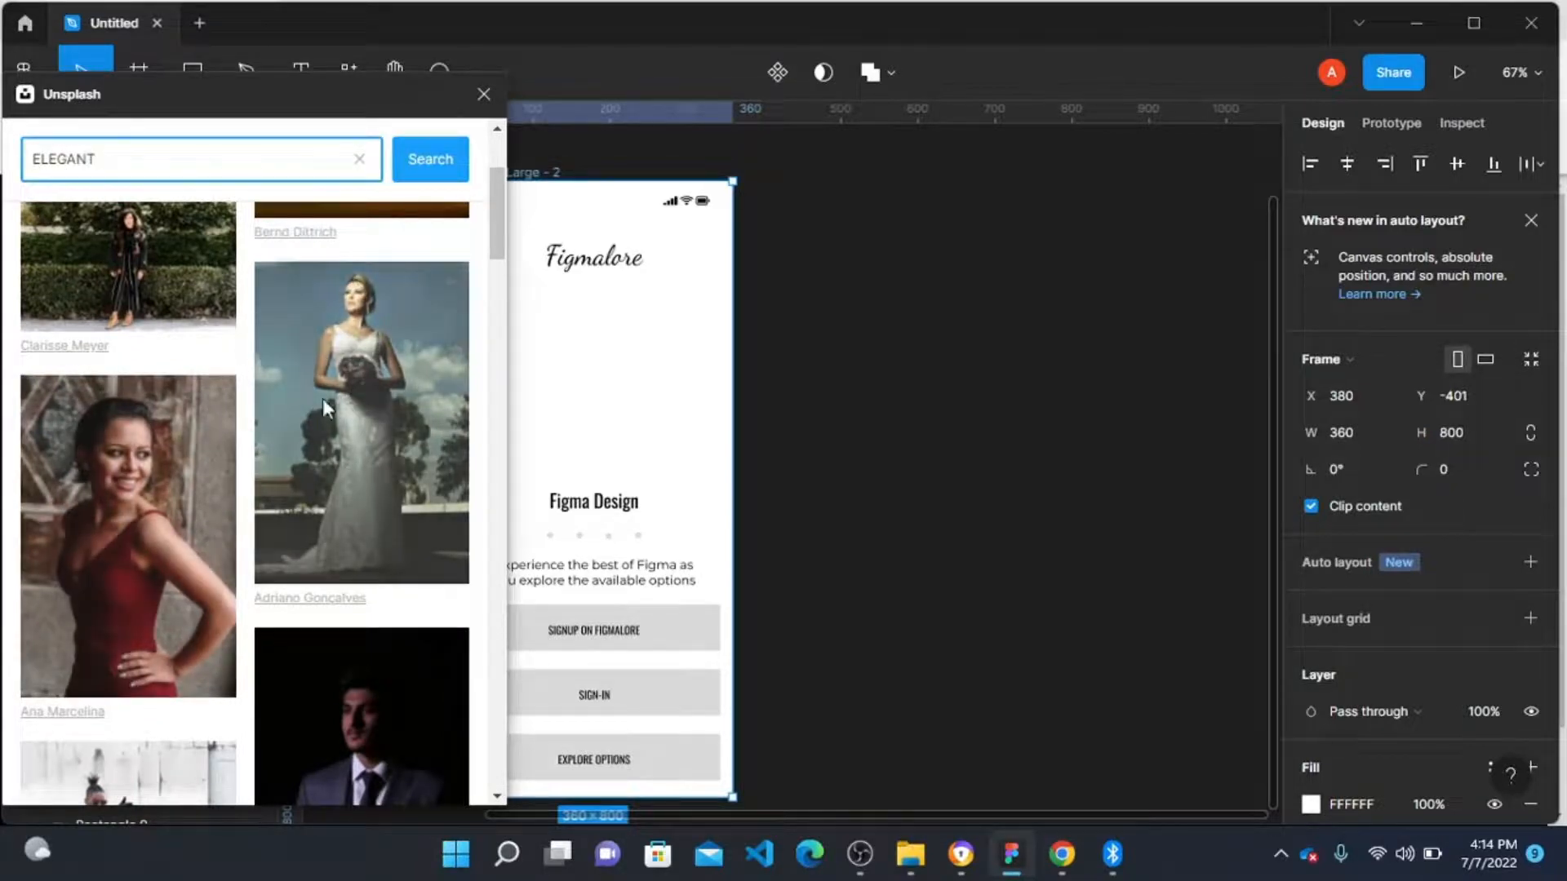
pyautogui.scroll(-6, 322, 399)
pyautogui.scroll(-8, 204, 551)
pyautogui.scroll(6, 204, 550)
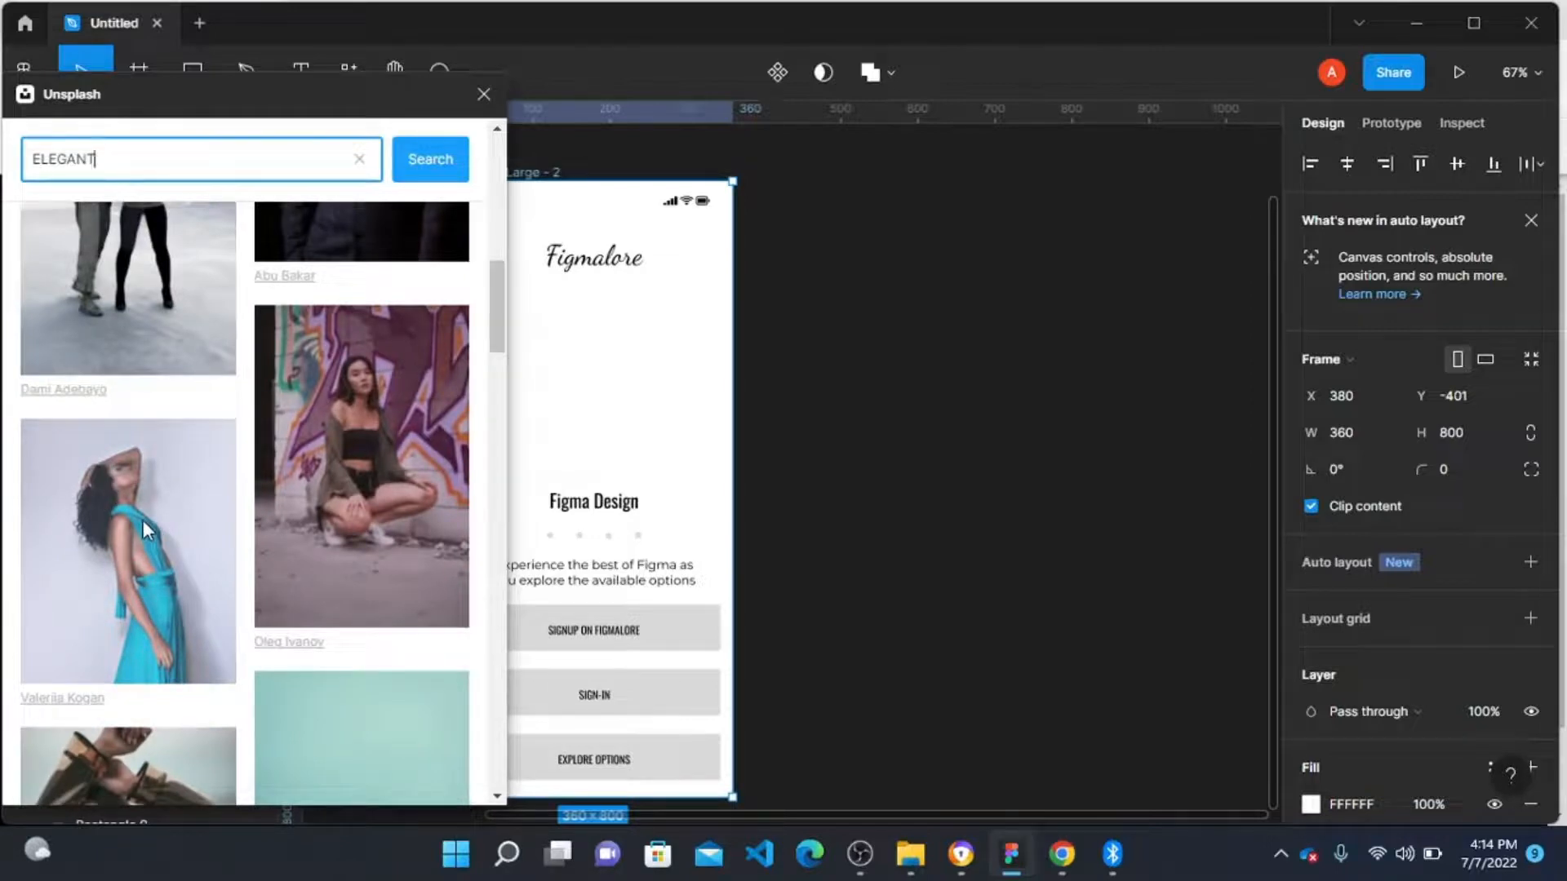
pyautogui.scroll(-7, 346, 478)
pyautogui.scroll(-2, 255, 491)
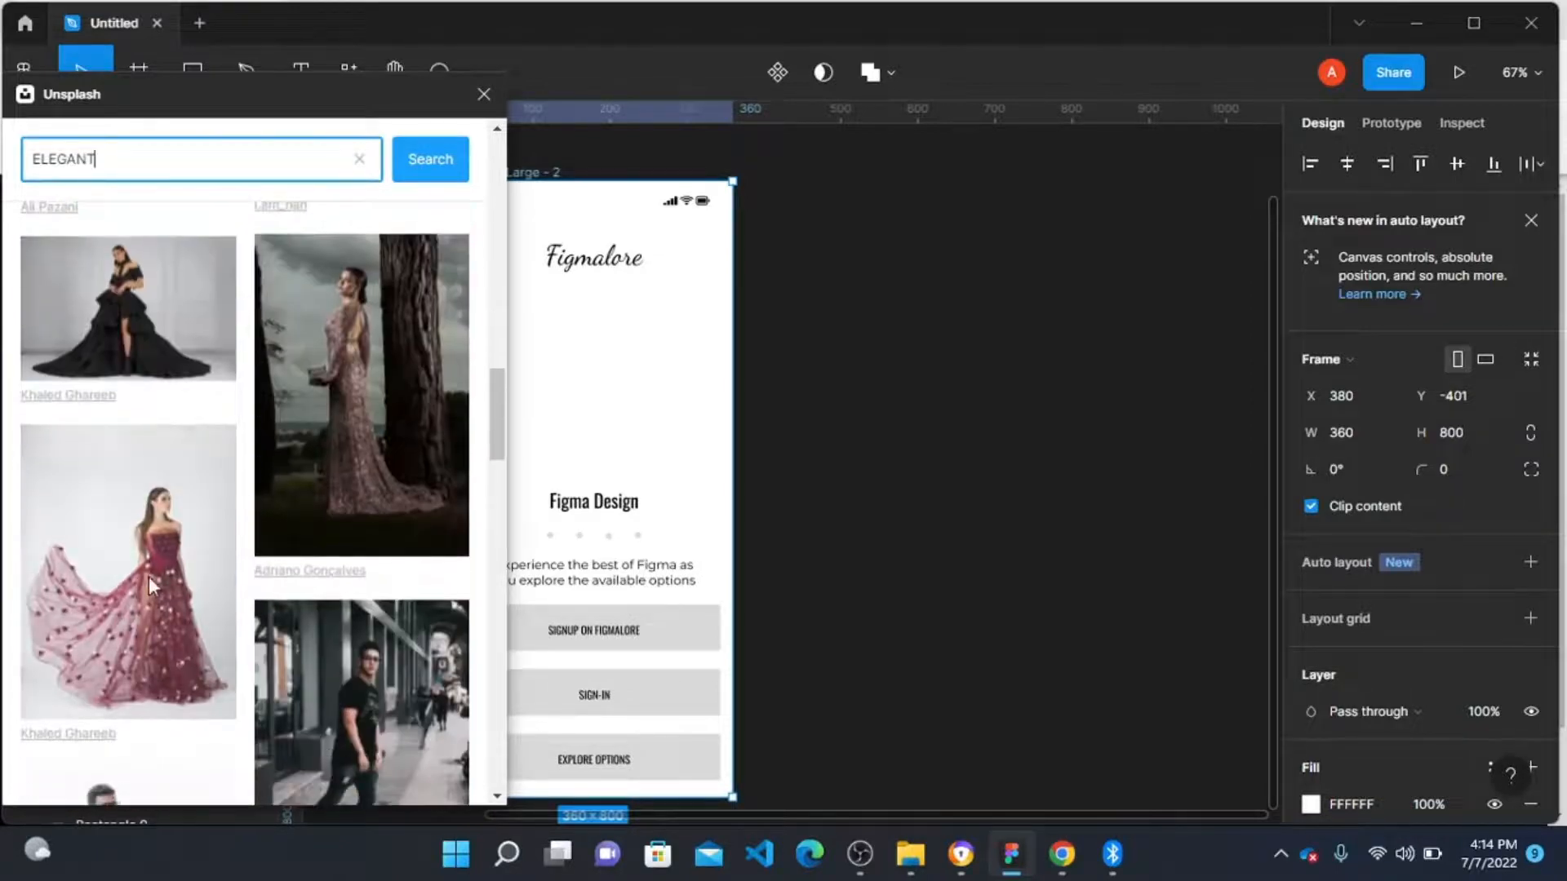
pyautogui.click(186, 598)
pyautogui.scroll(1, 339, 385)
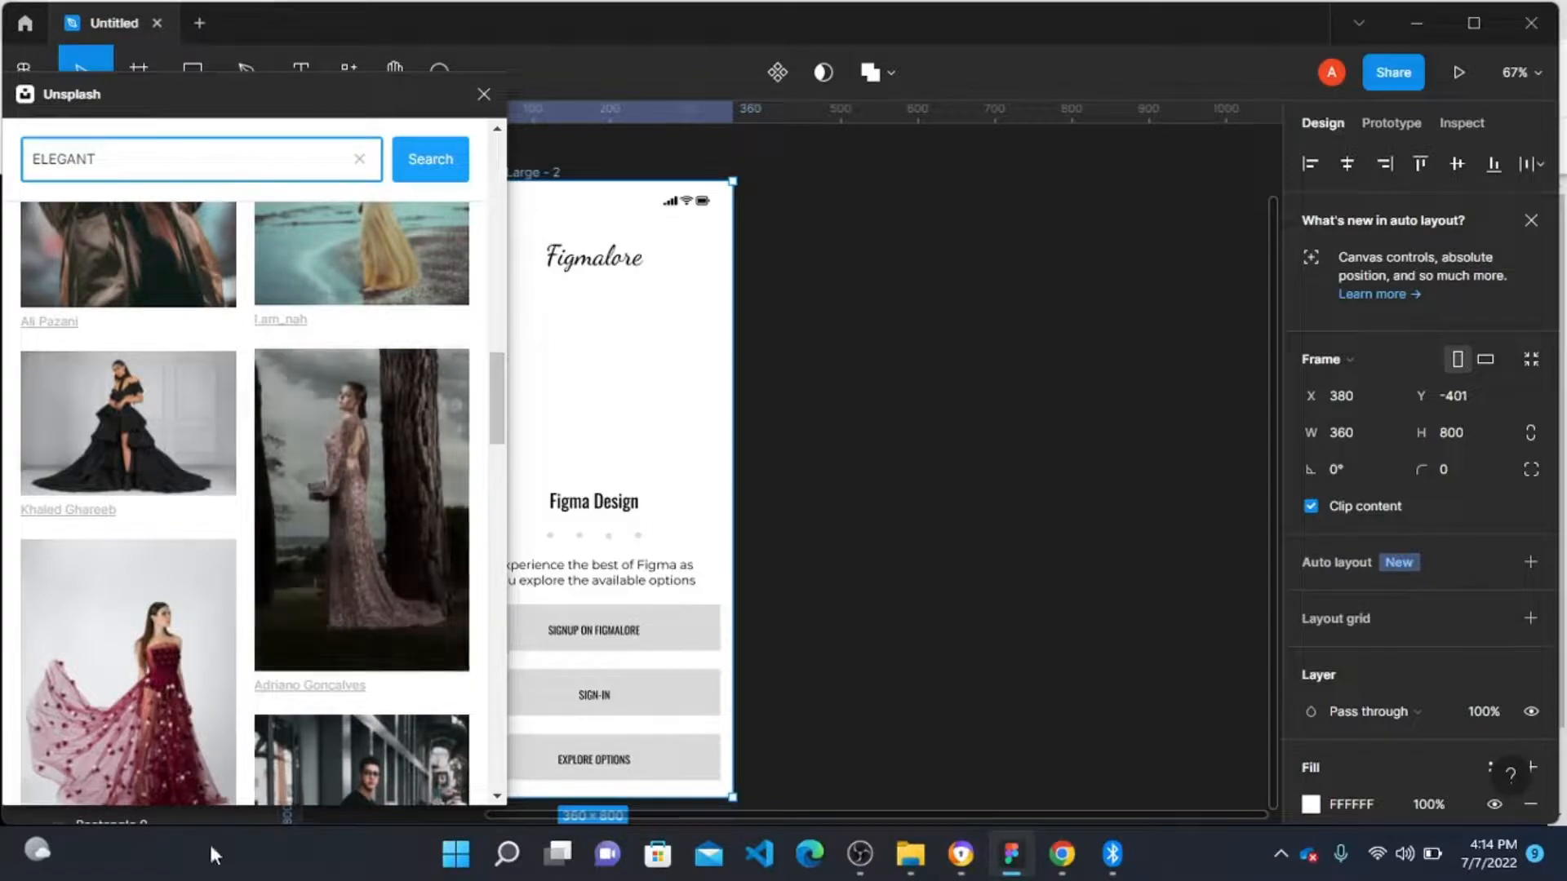
pyautogui.scroll(-15, 276, 627)
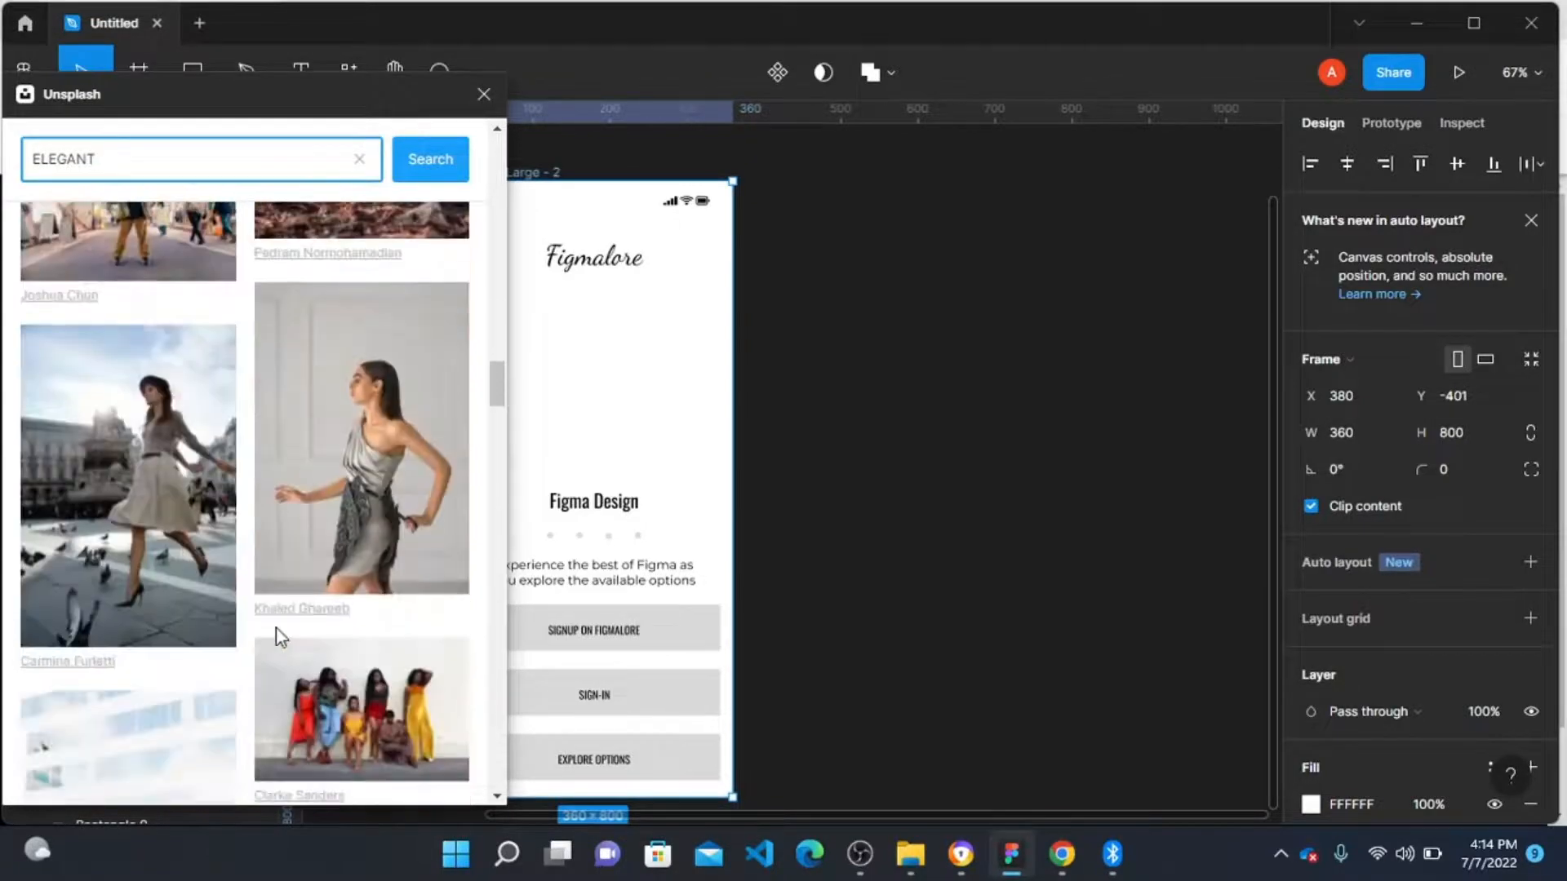
pyautogui.scroll(-5, 276, 629)
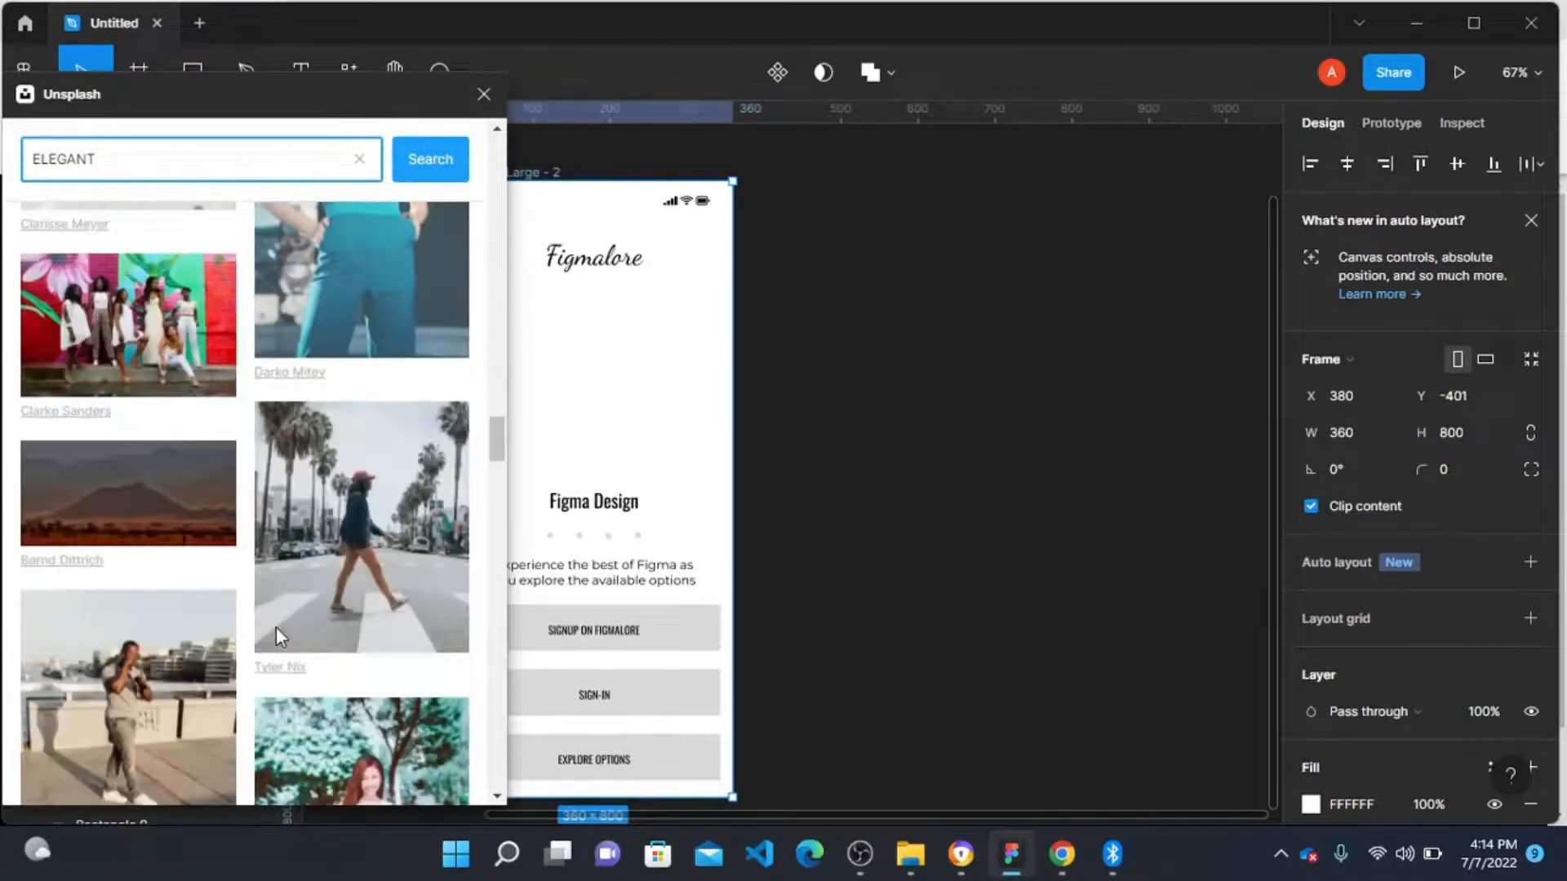
pyautogui.scroll(-8, 276, 627)
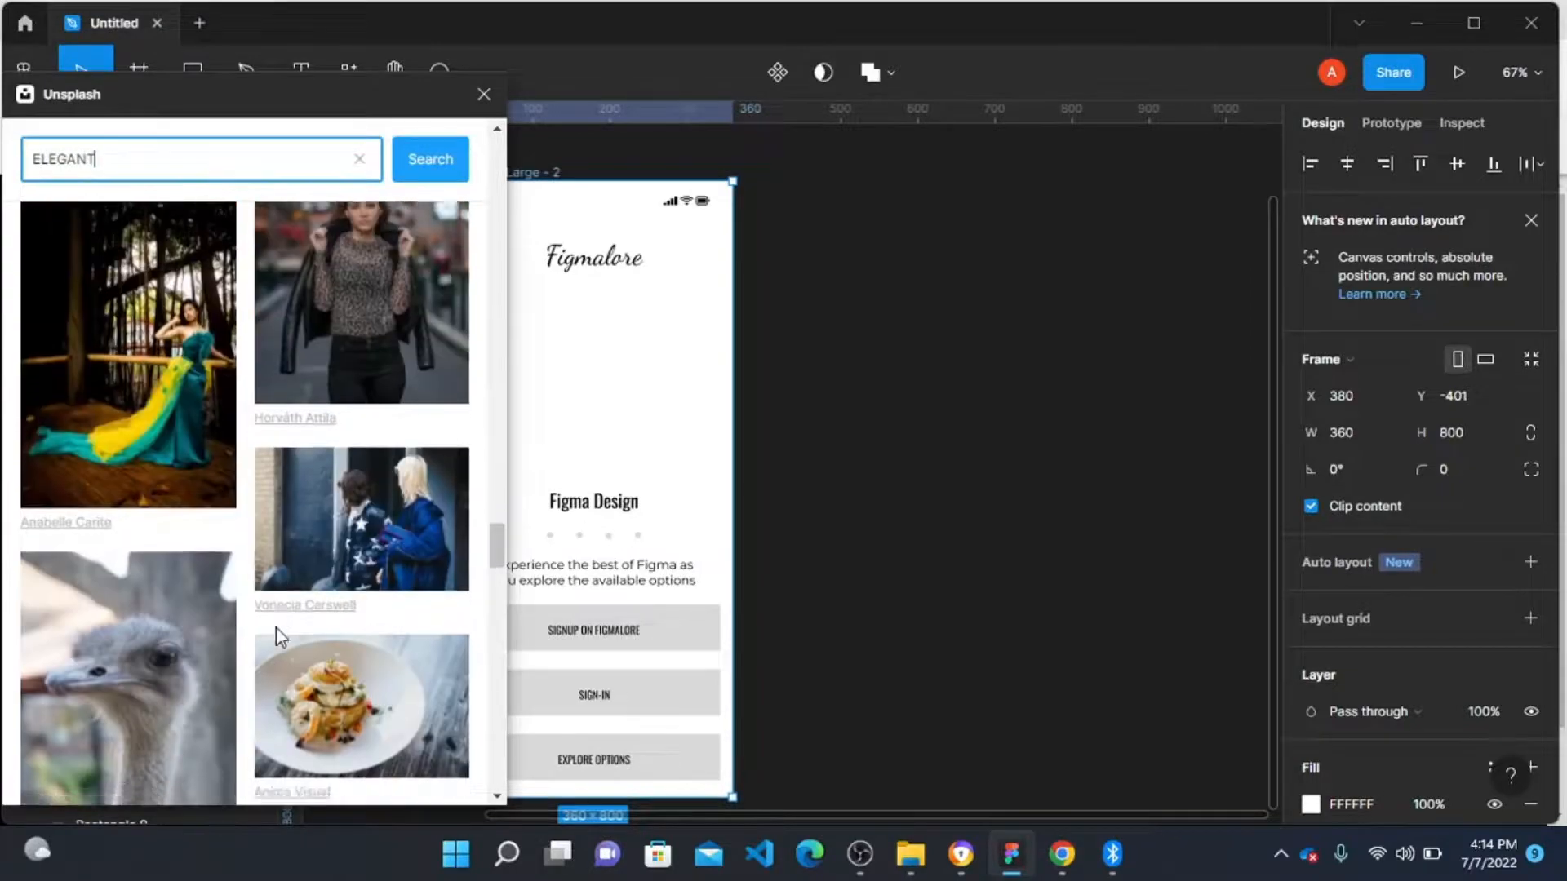
pyautogui.scroll(-8, 276, 627)
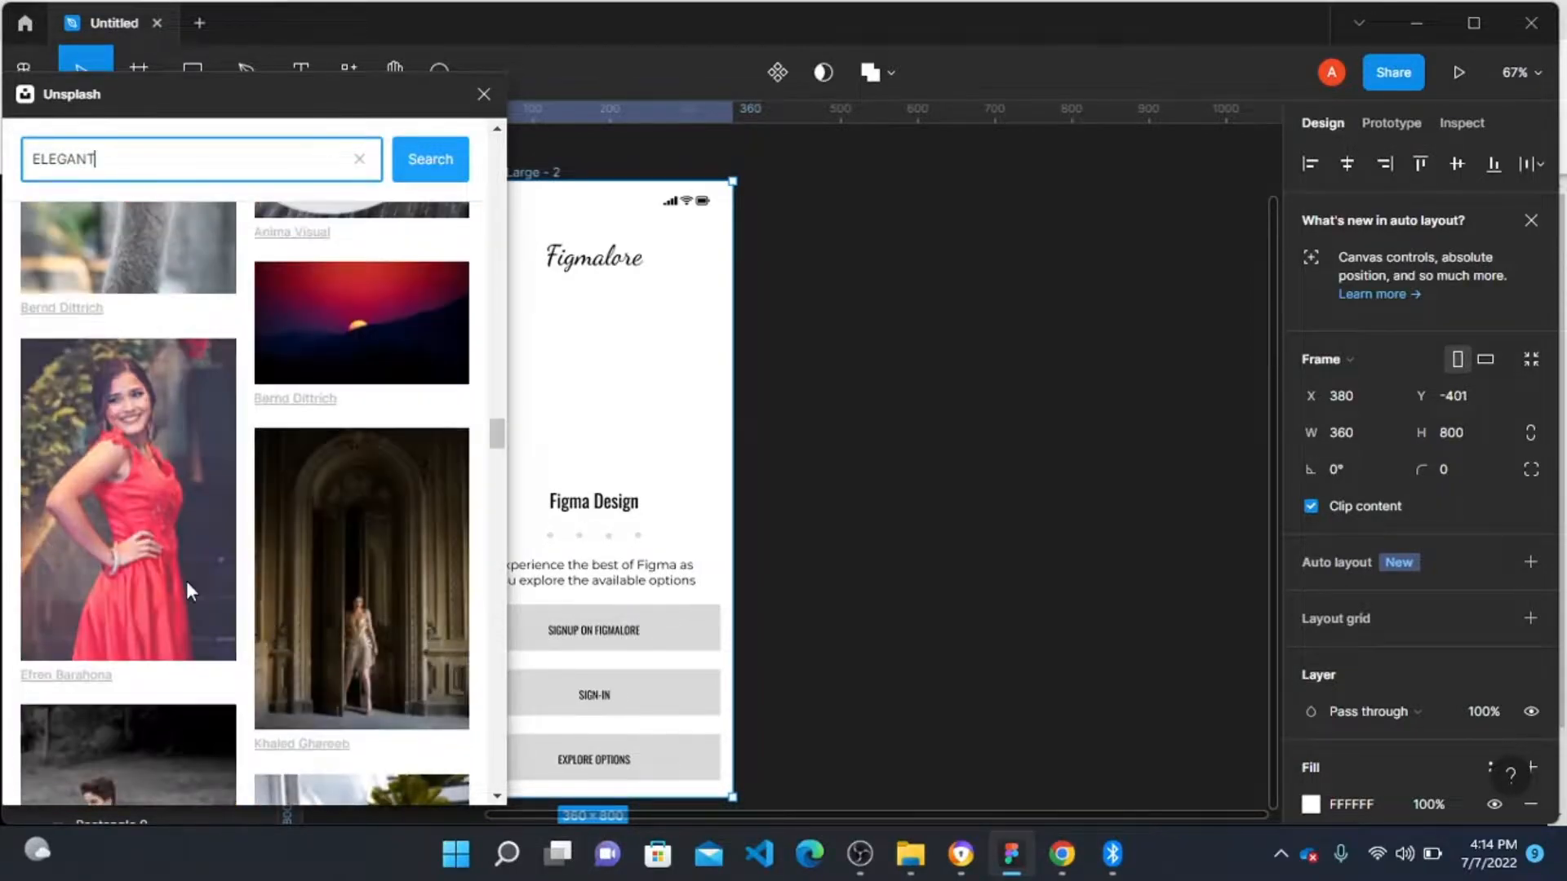
pyautogui.scroll(-5, 325, 675)
pyautogui.scroll(-3, 325, 674)
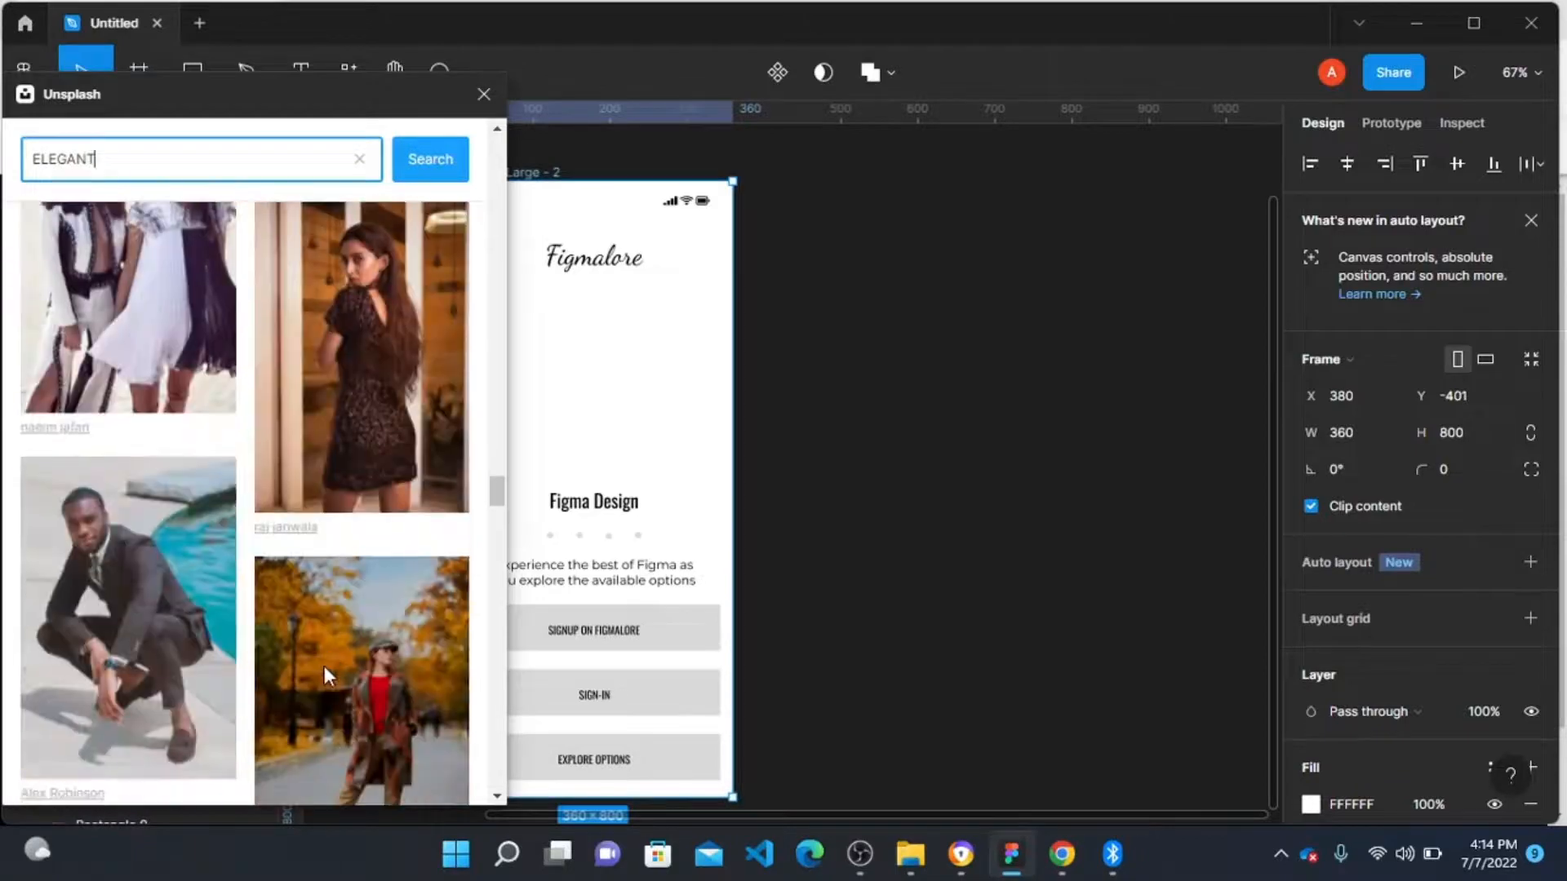
pyautogui.scroll(-5, 312, 661)
pyautogui.scroll(-10, 305, 651)
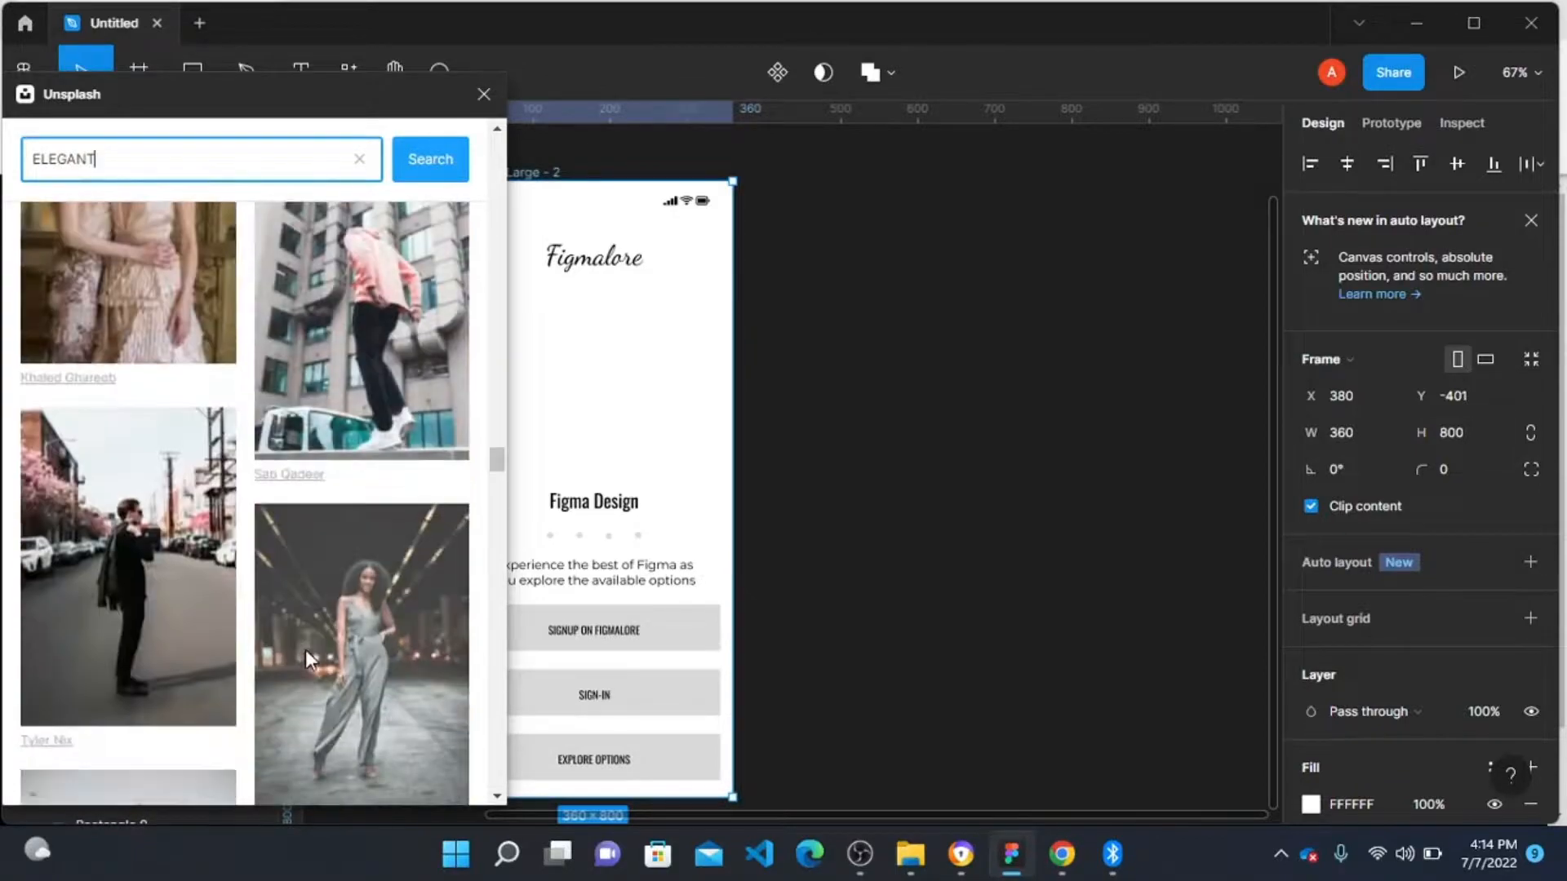
pyautogui.scroll(-10, 305, 660)
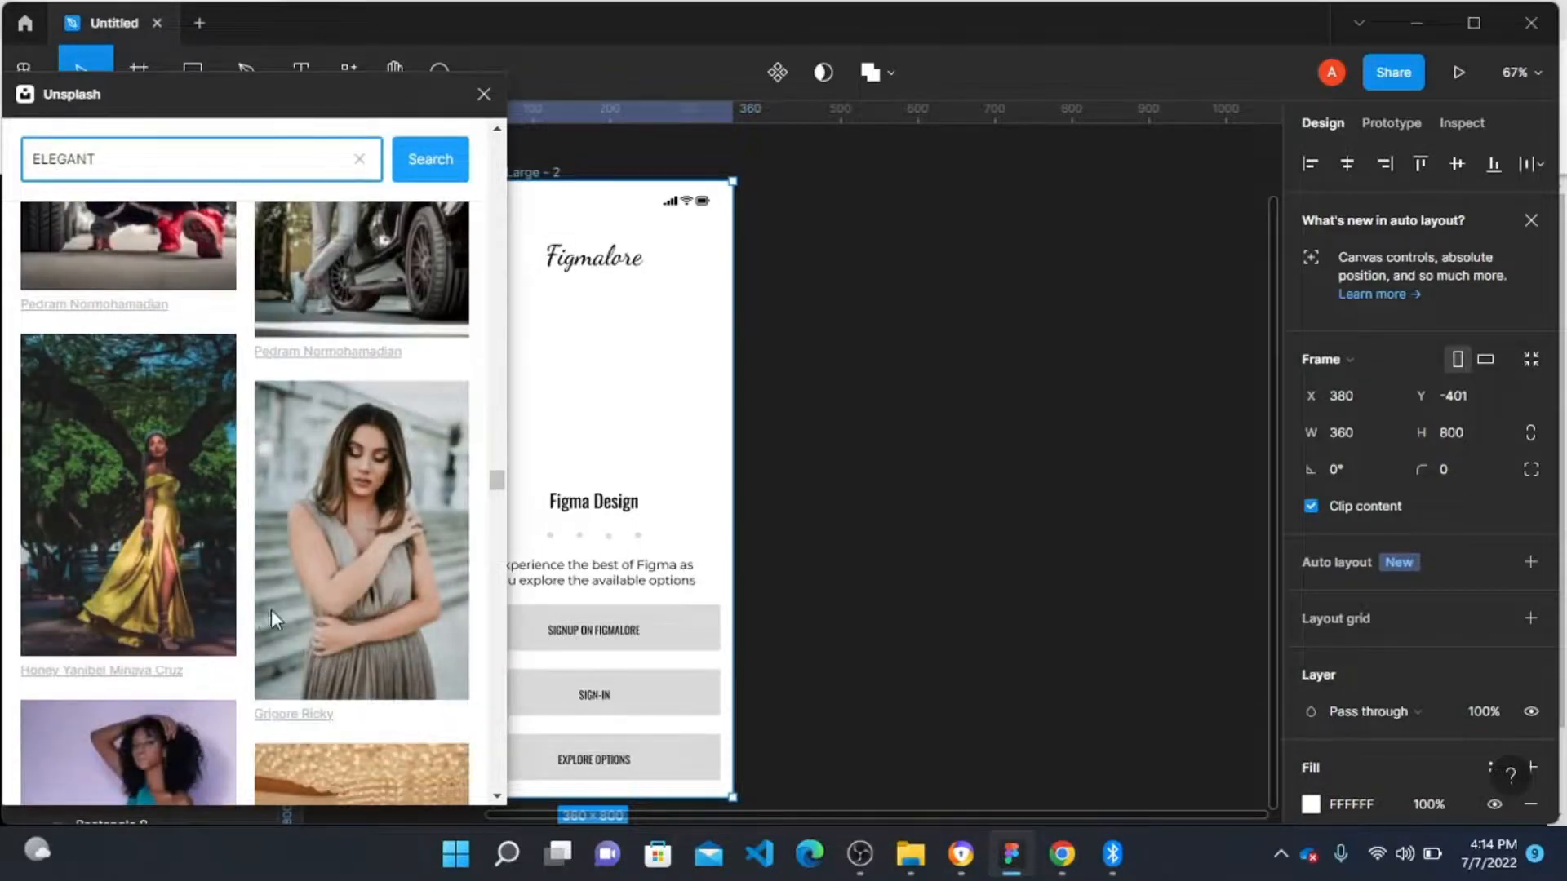
pyautogui.scroll(-1, 350, 578)
pyautogui.scroll(-10, 350, 576)
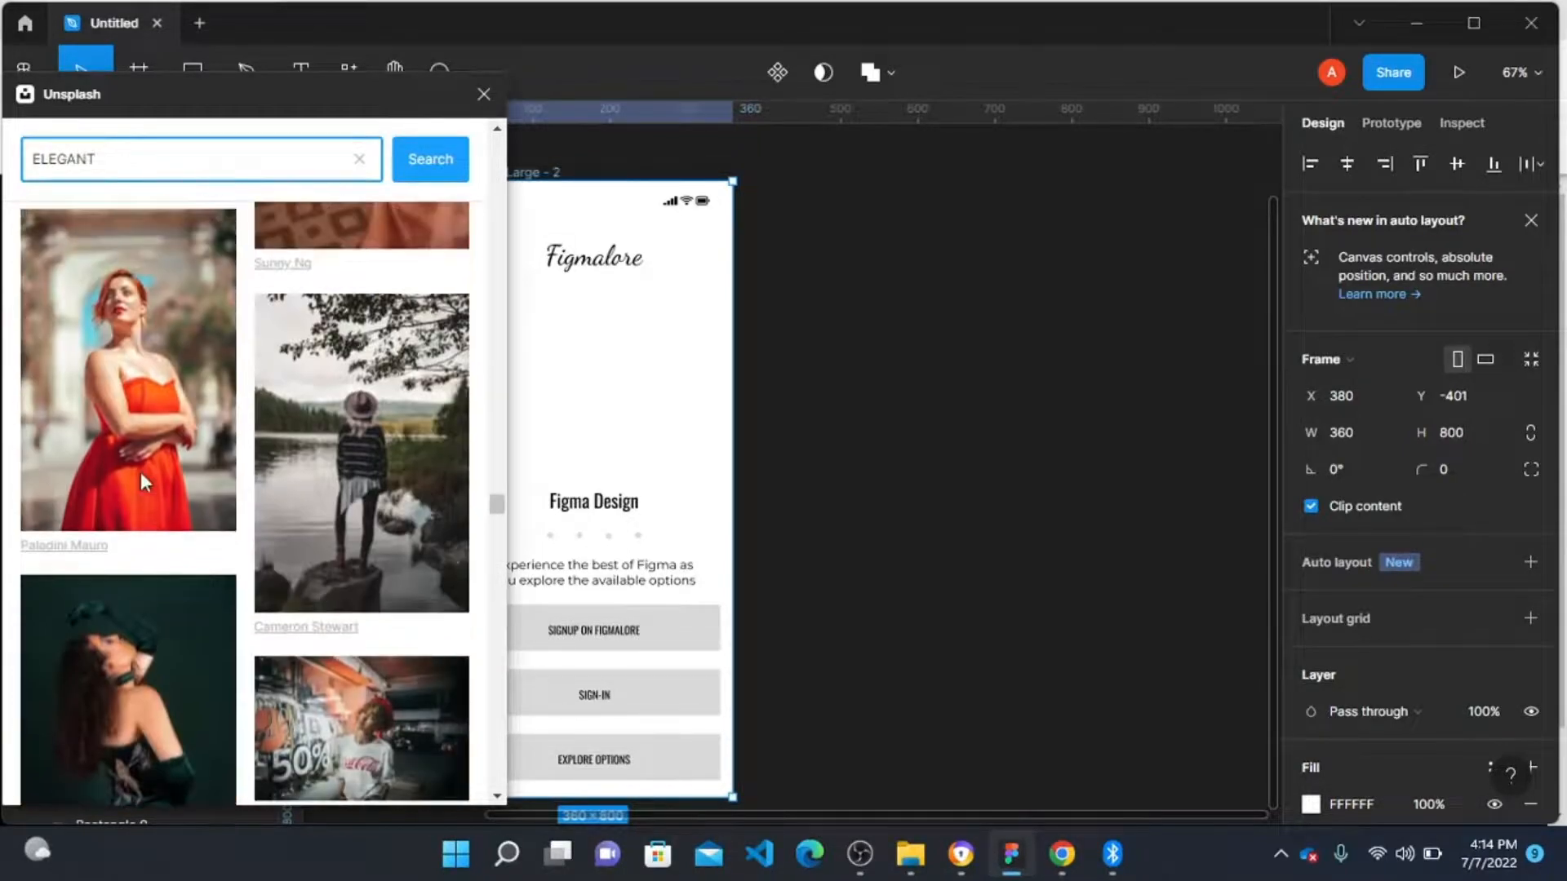
pyautogui.click(121, 385)
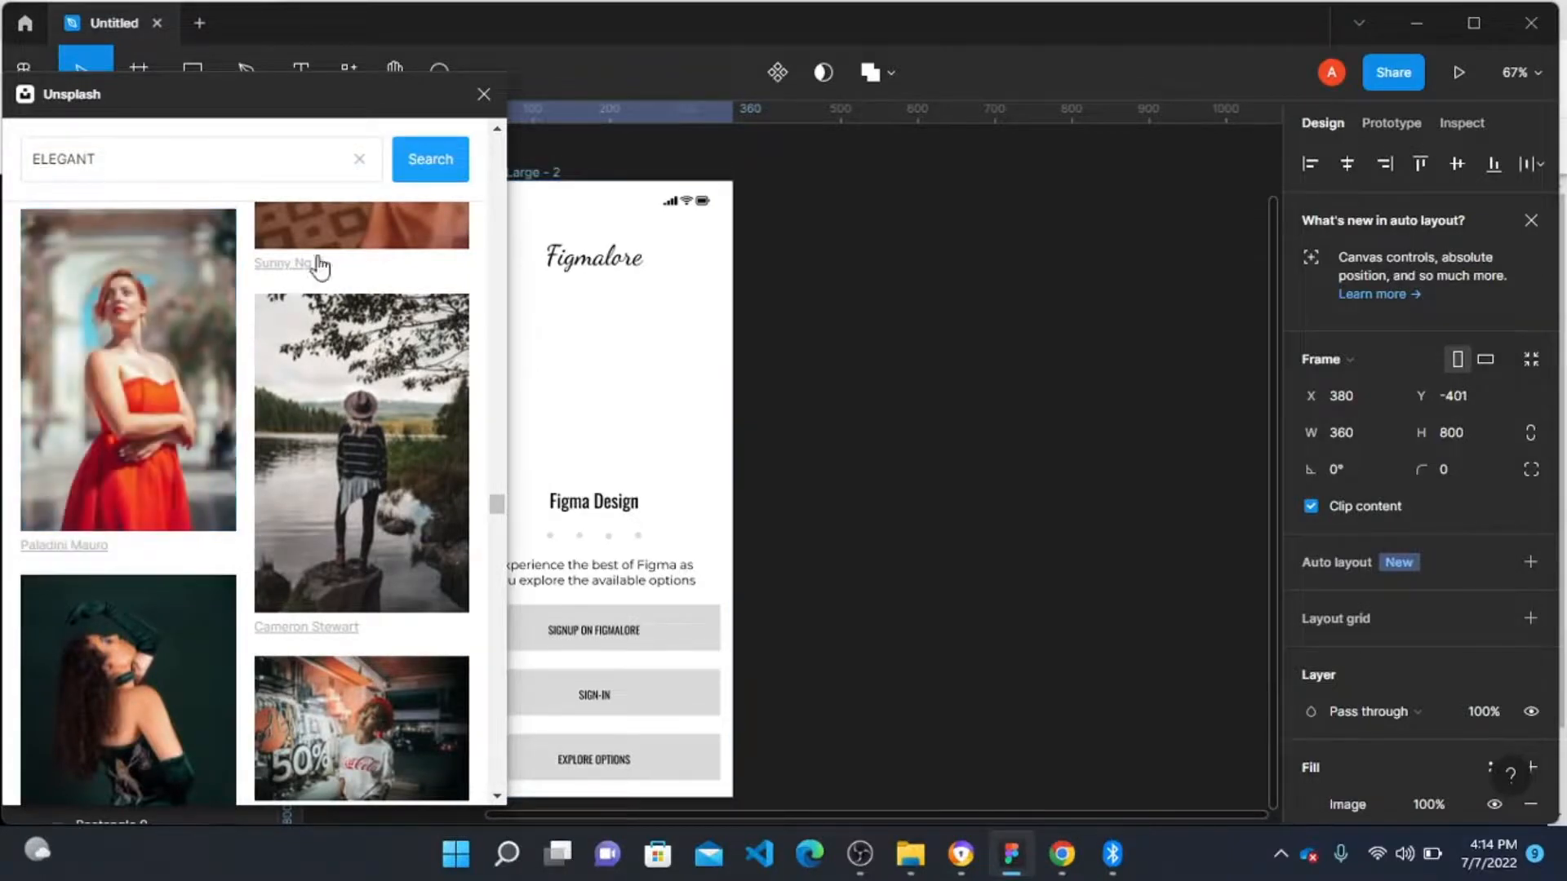
pyautogui.click(483, 95)
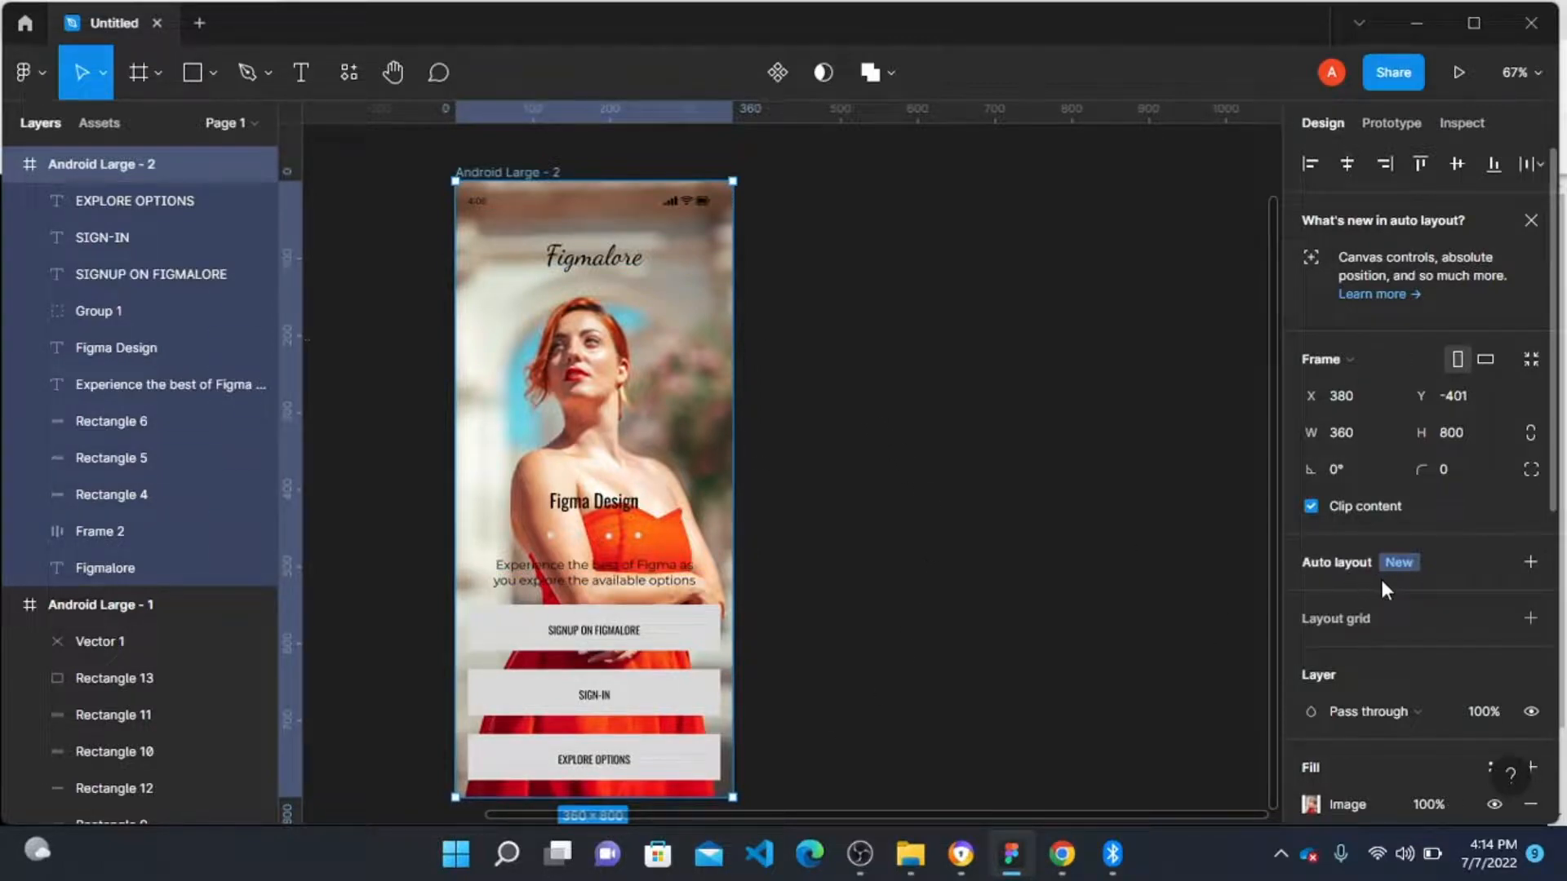
# Step: Remove the frame's white FFFFFF fill and turn the image fill's contrast and saturation down to minimum
pyautogui.scroll(-3, 1373, 580)
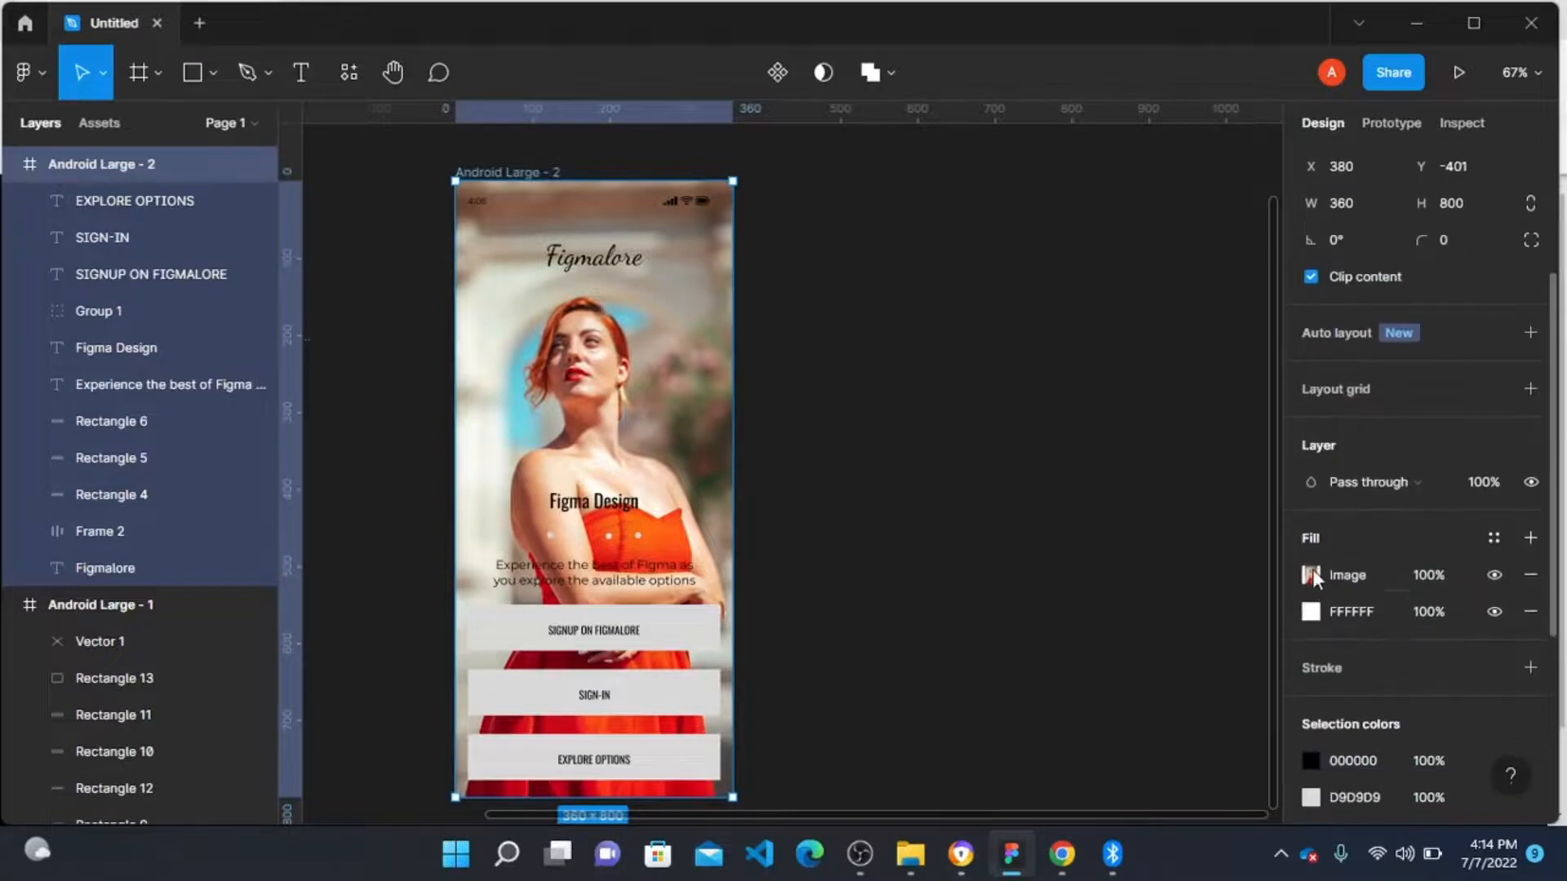
pyautogui.click(1531, 612)
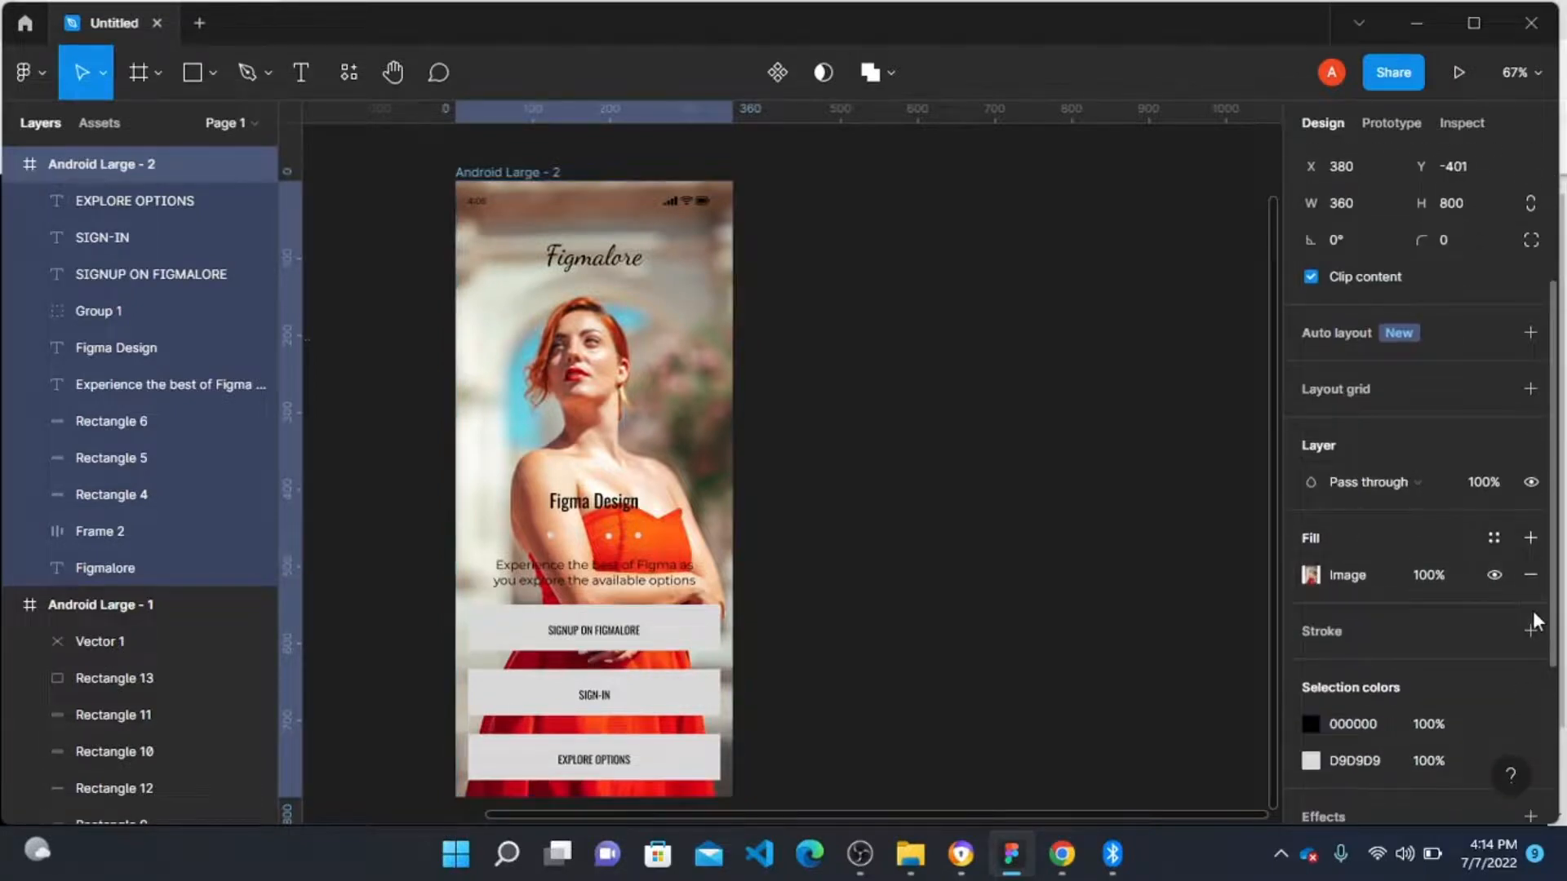
pyautogui.click(1311, 576)
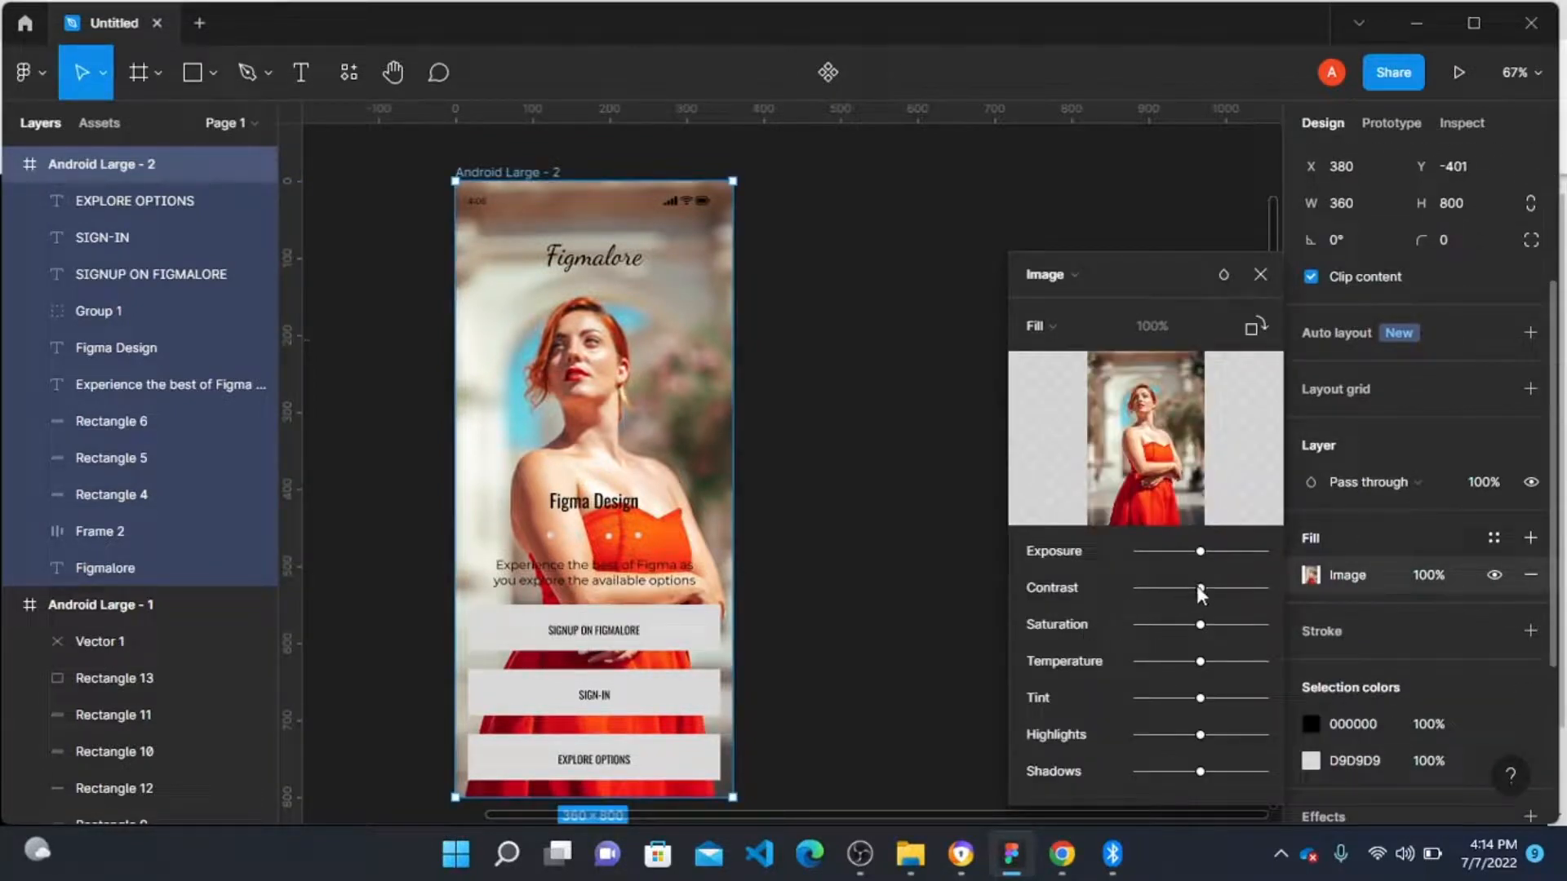
pyautogui.moveTo(1202, 589); pyautogui.dragTo(1030, 603)
pyautogui.moveTo(1139, 627); pyautogui.dragTo(1004, 634)
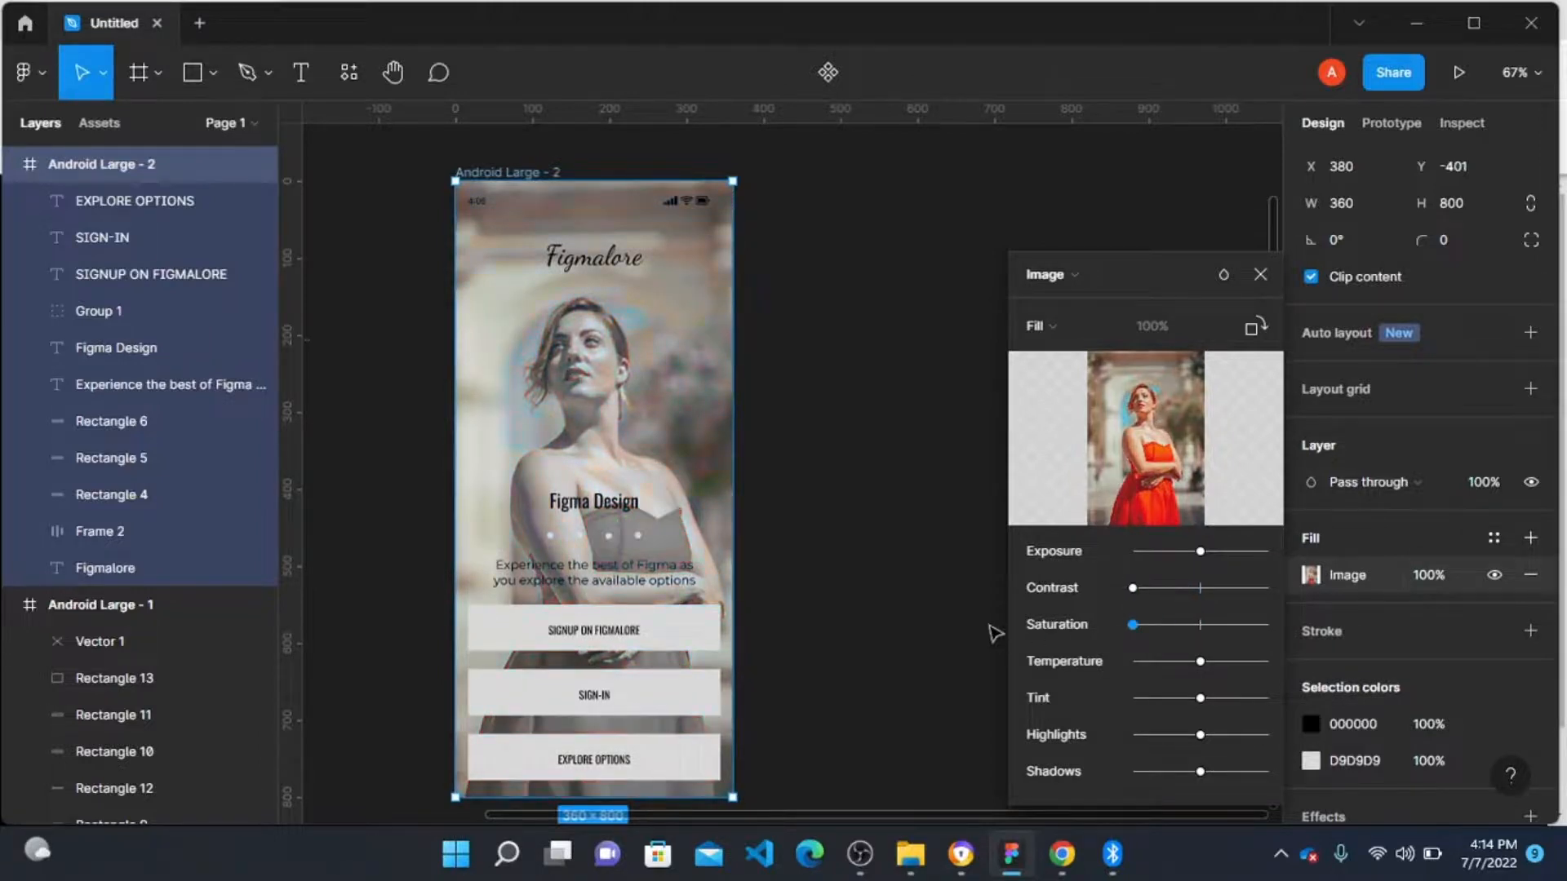
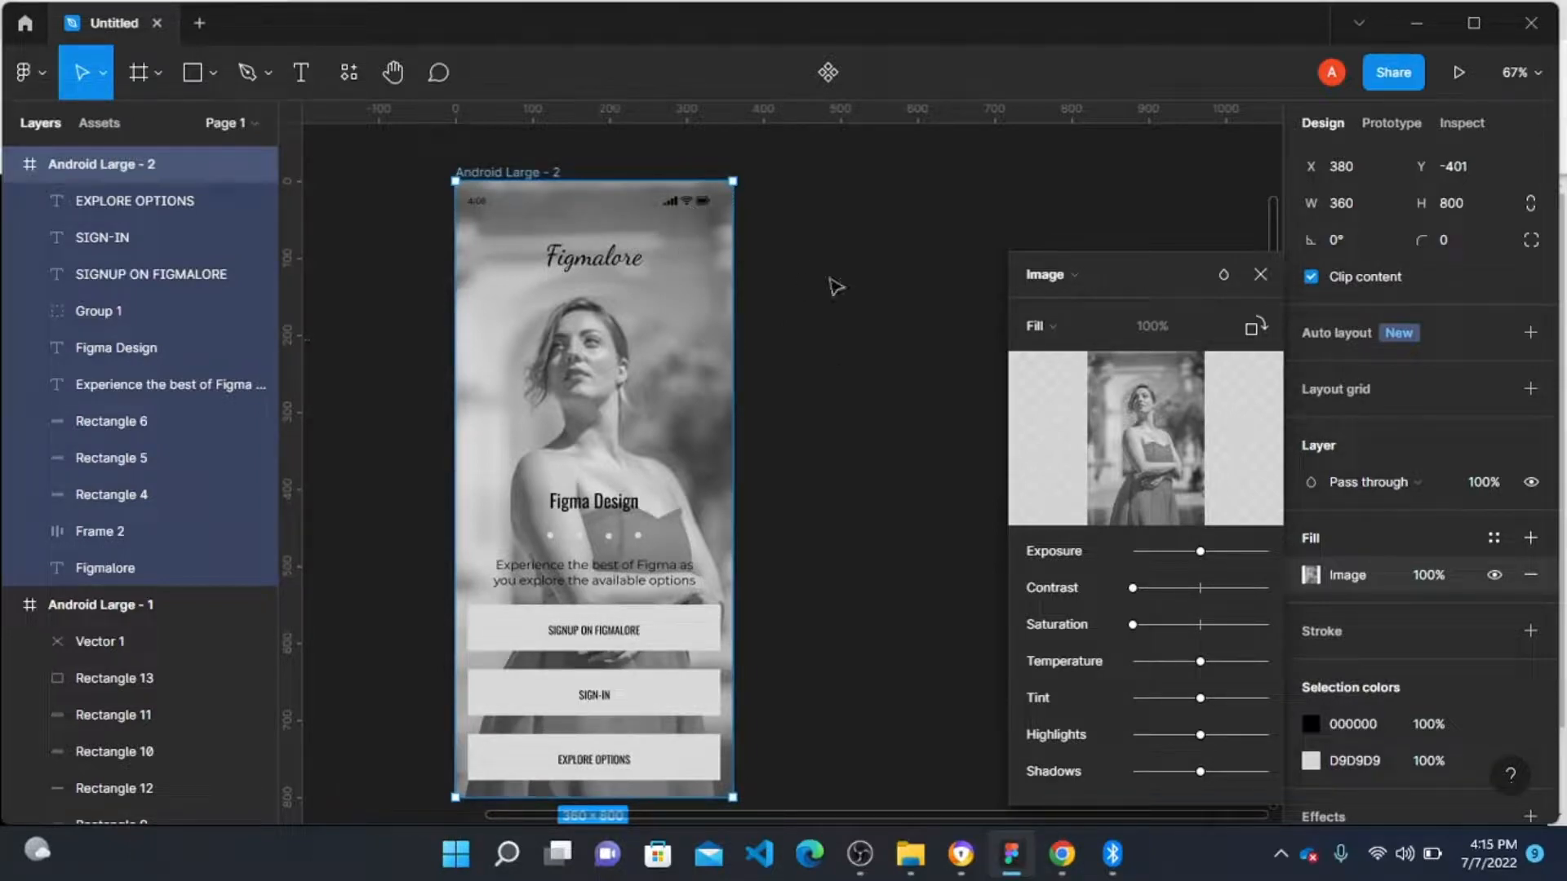
pyautogui.rightClick(368, 193)
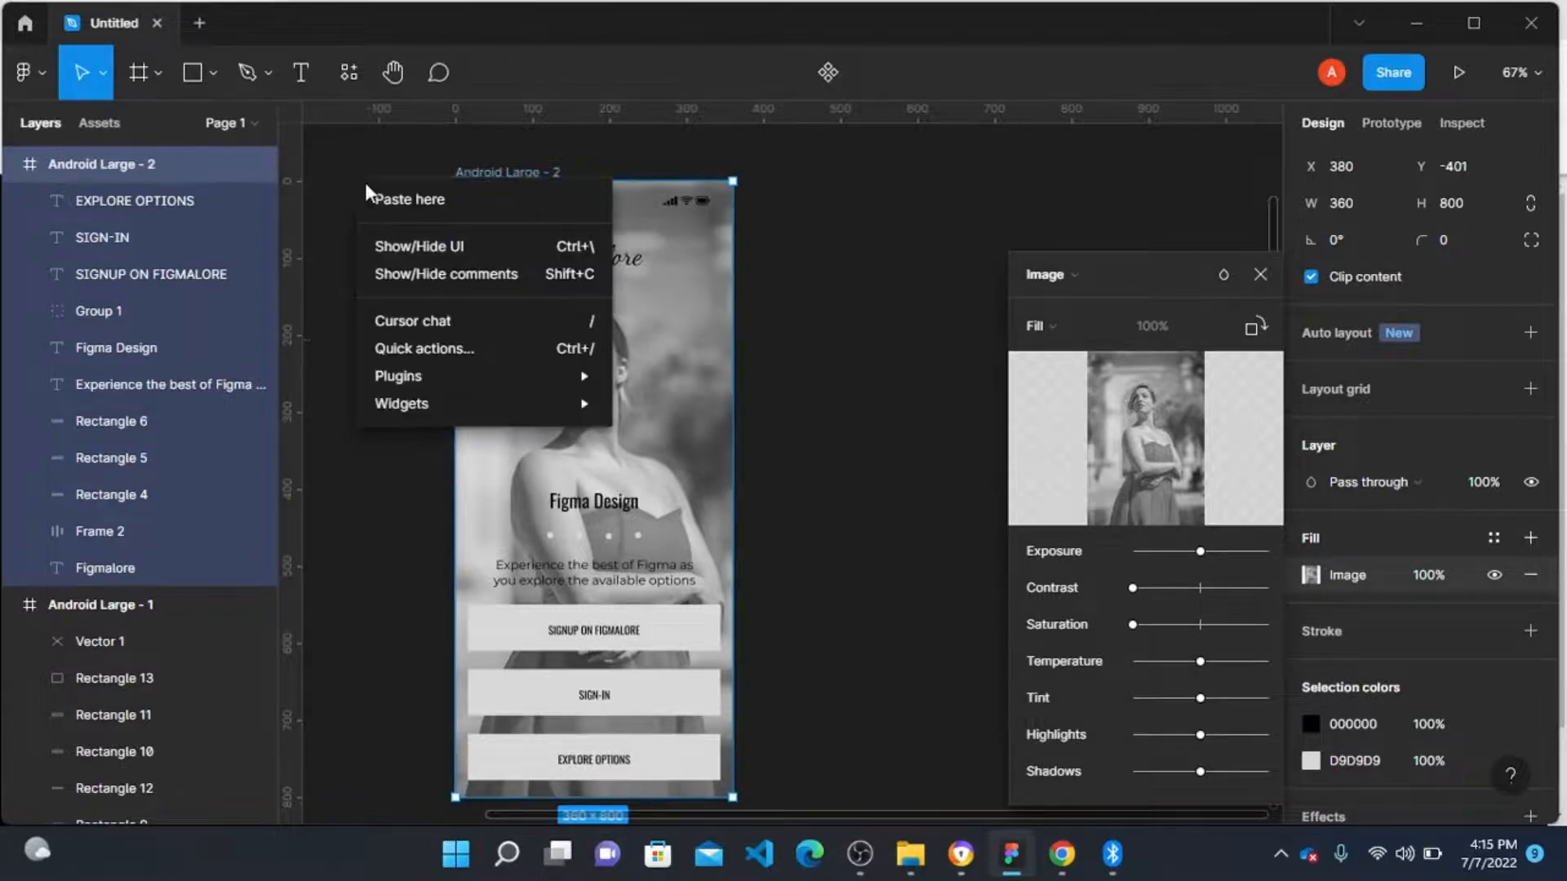
pyautogui.click(347, 256)
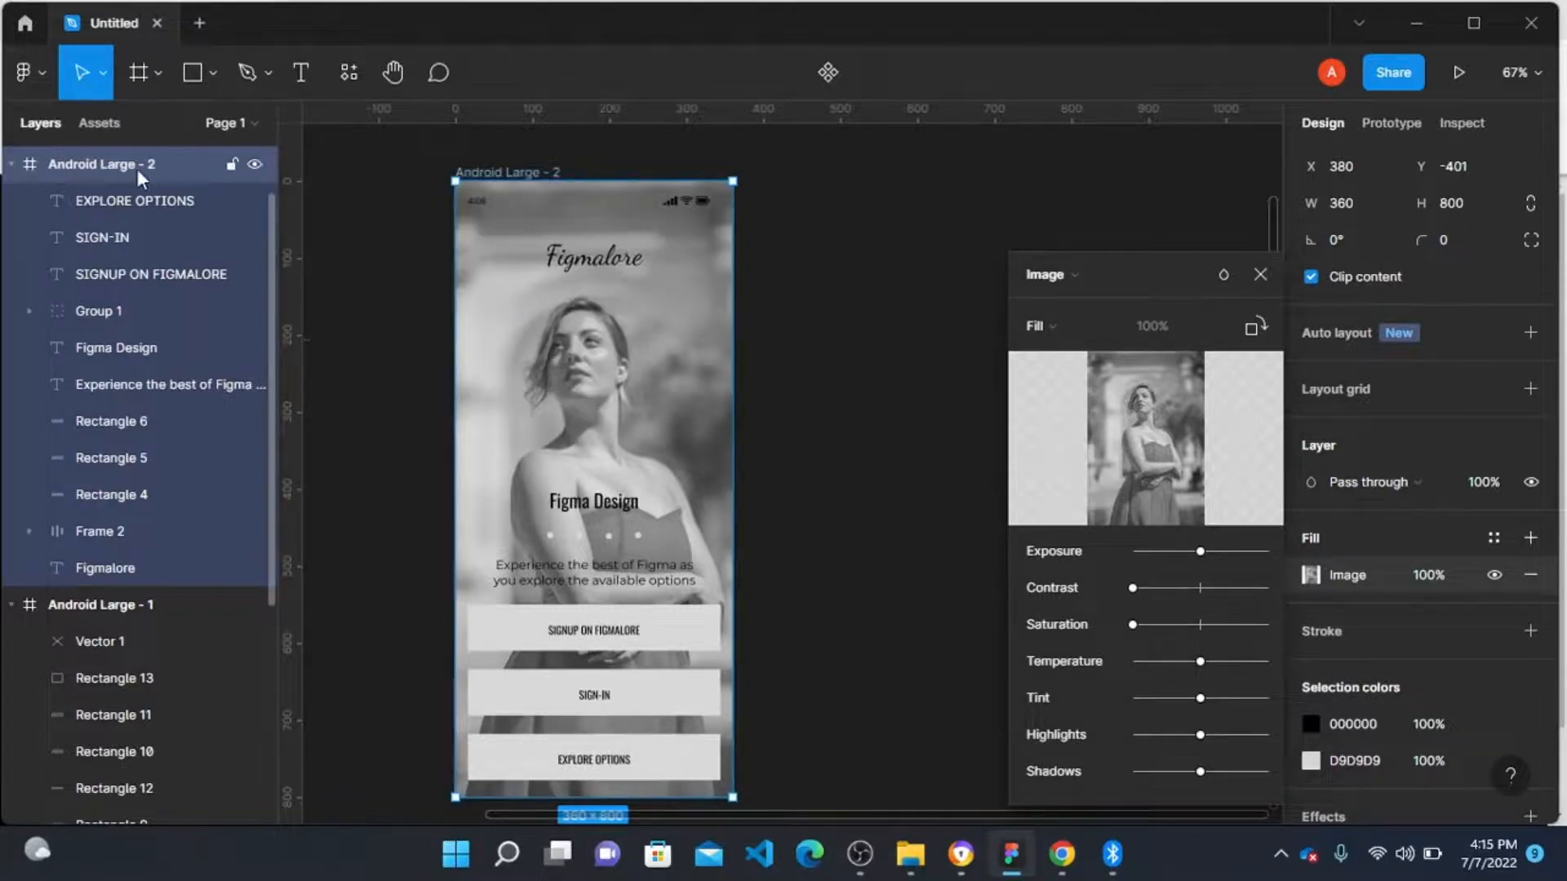
pyautogui.click(129, 217)
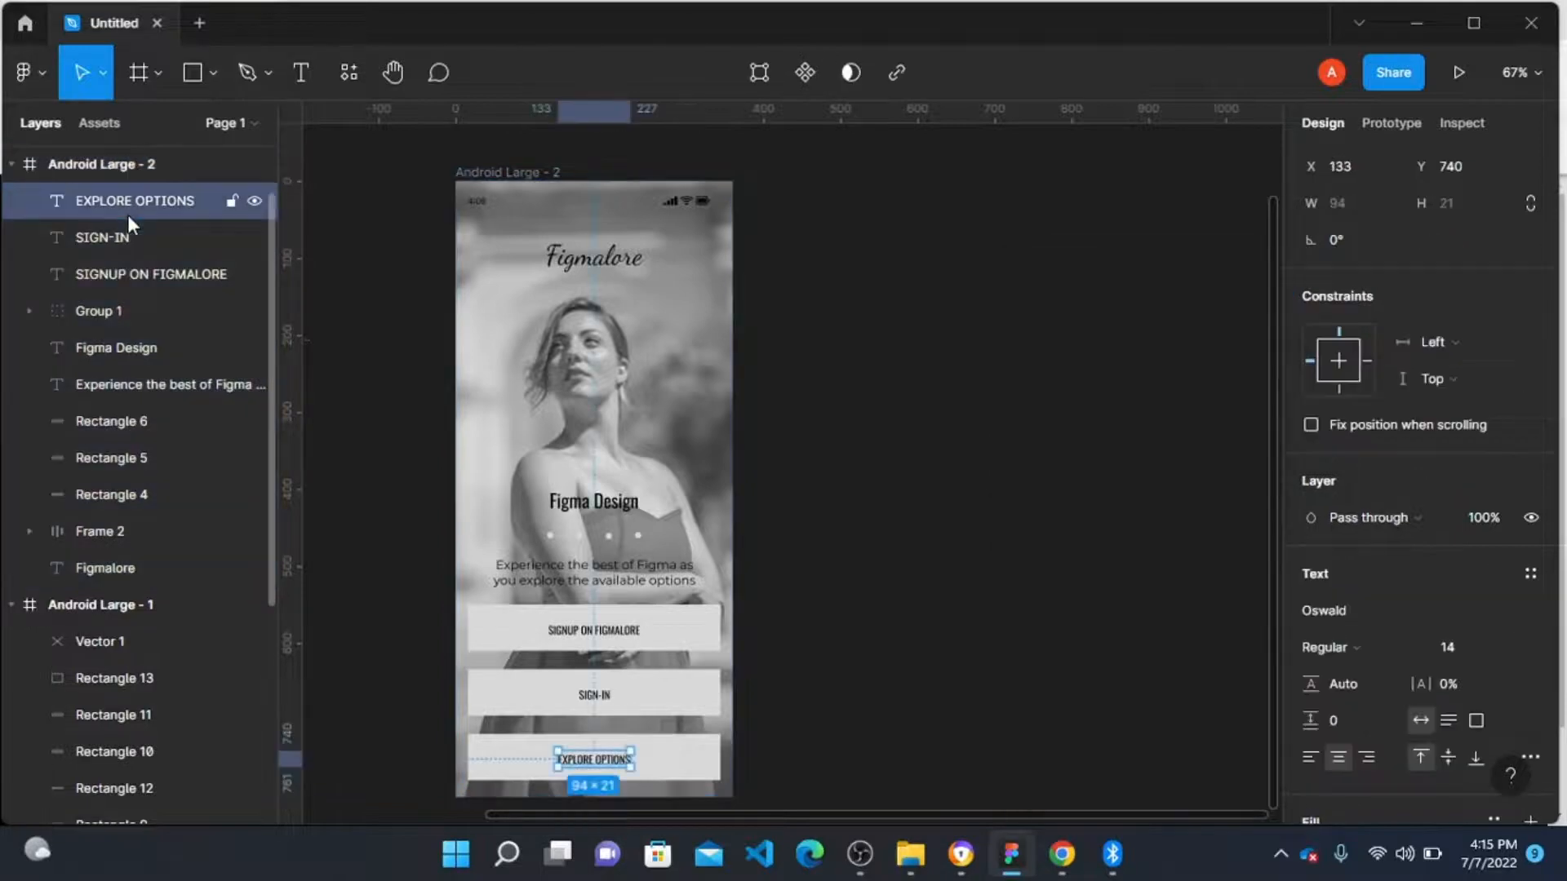
# Step: Recolour the status bar at the top of the Android Large - 2 frame to light cream F0ECE6
pyautogui.click(492, 210)
pyautogui.scroll(-5, 1378, 619)
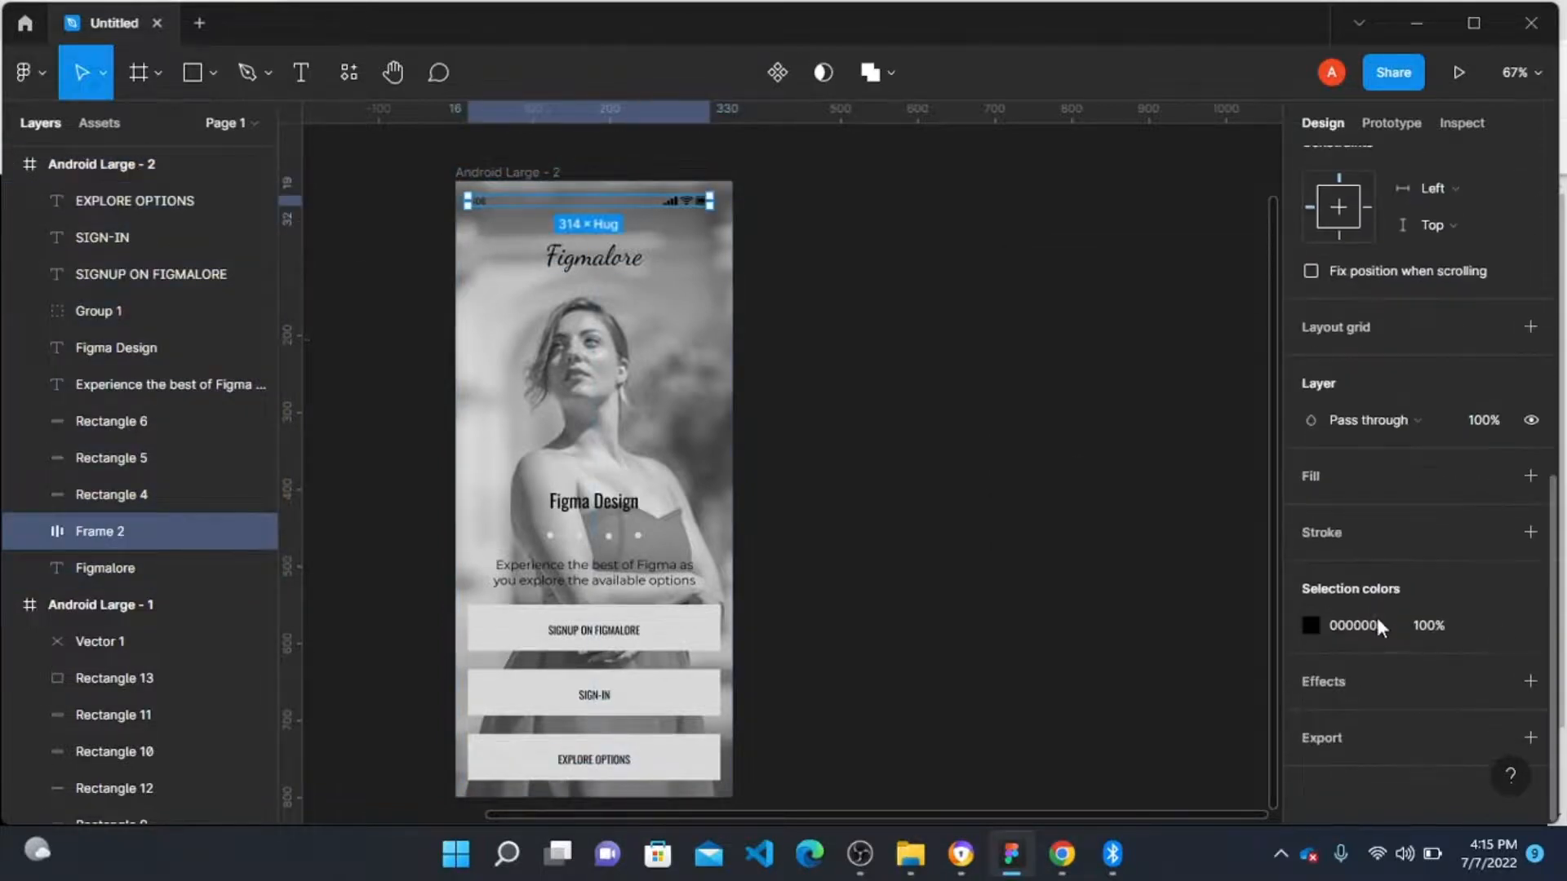
pyautogui.click(1311, 625)
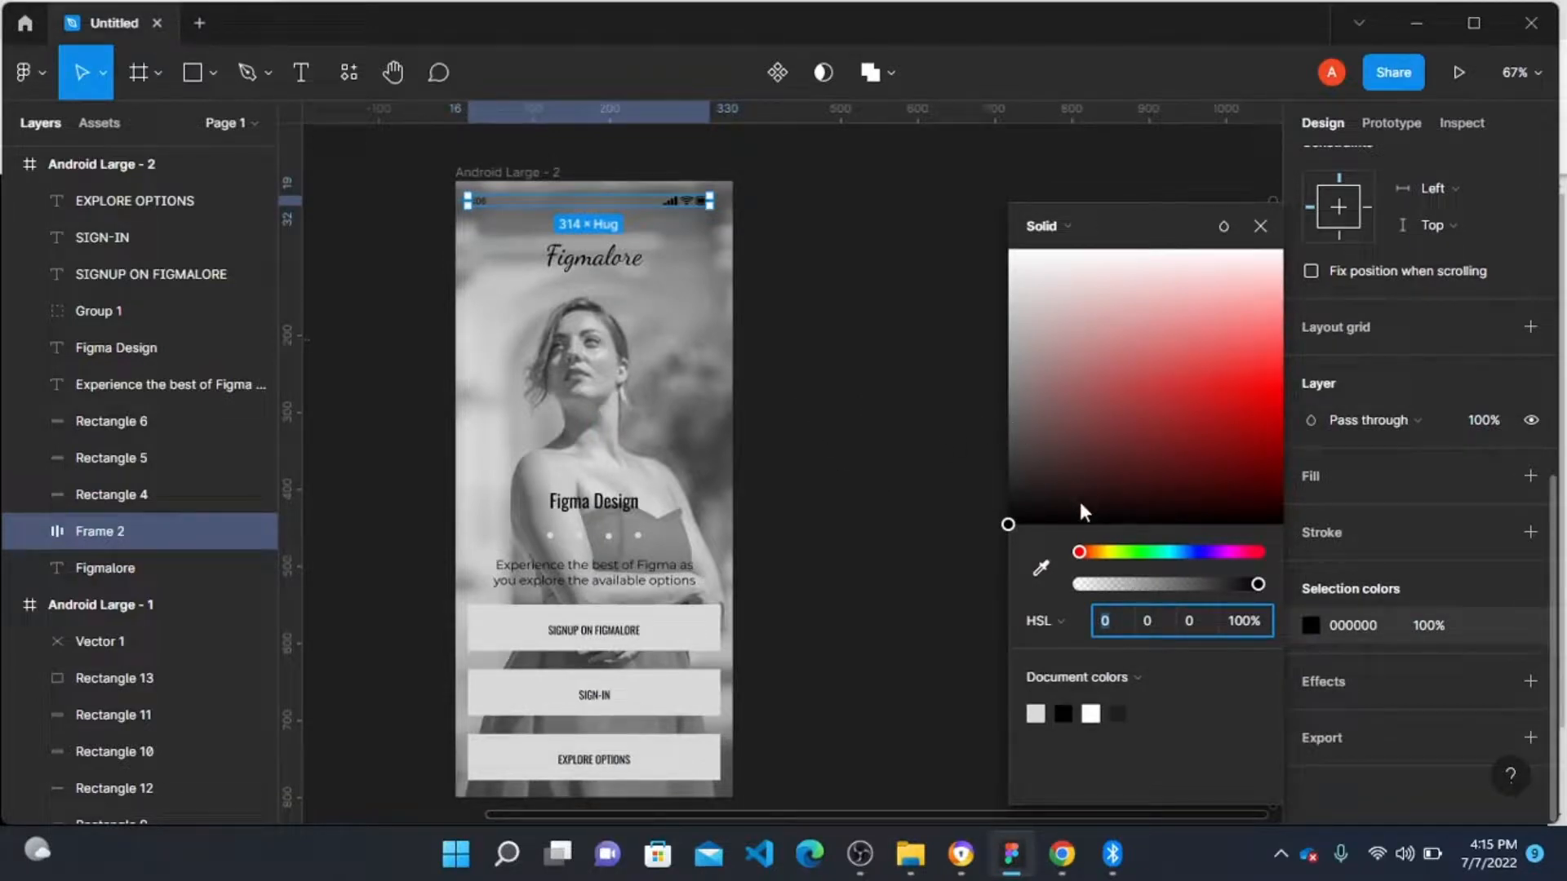
pyautogui.click(1099, 553)
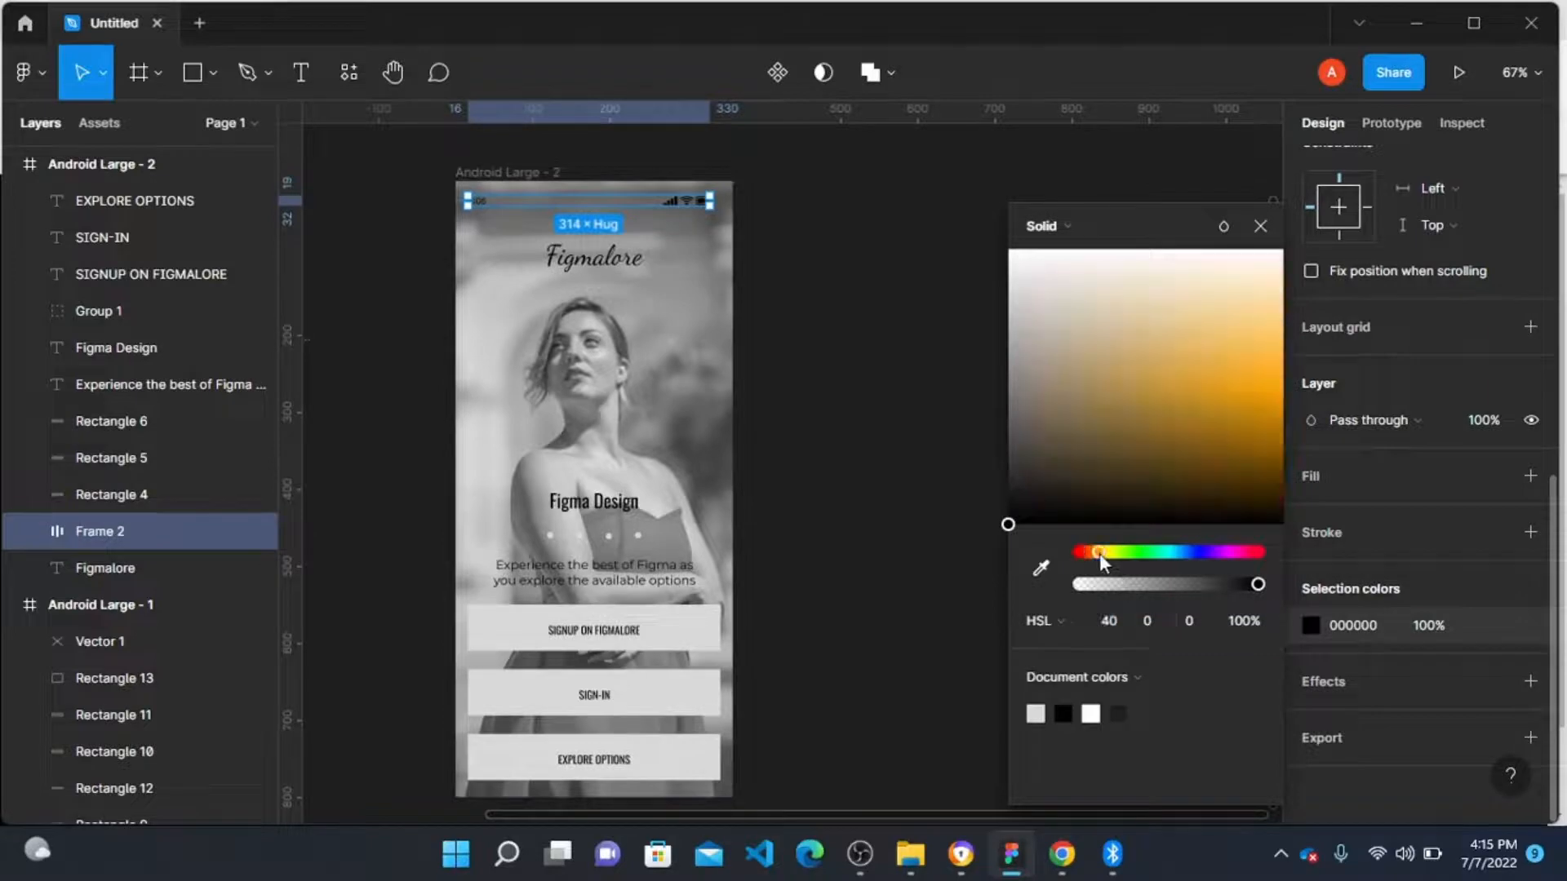
pyautogui.click(1240, 404)
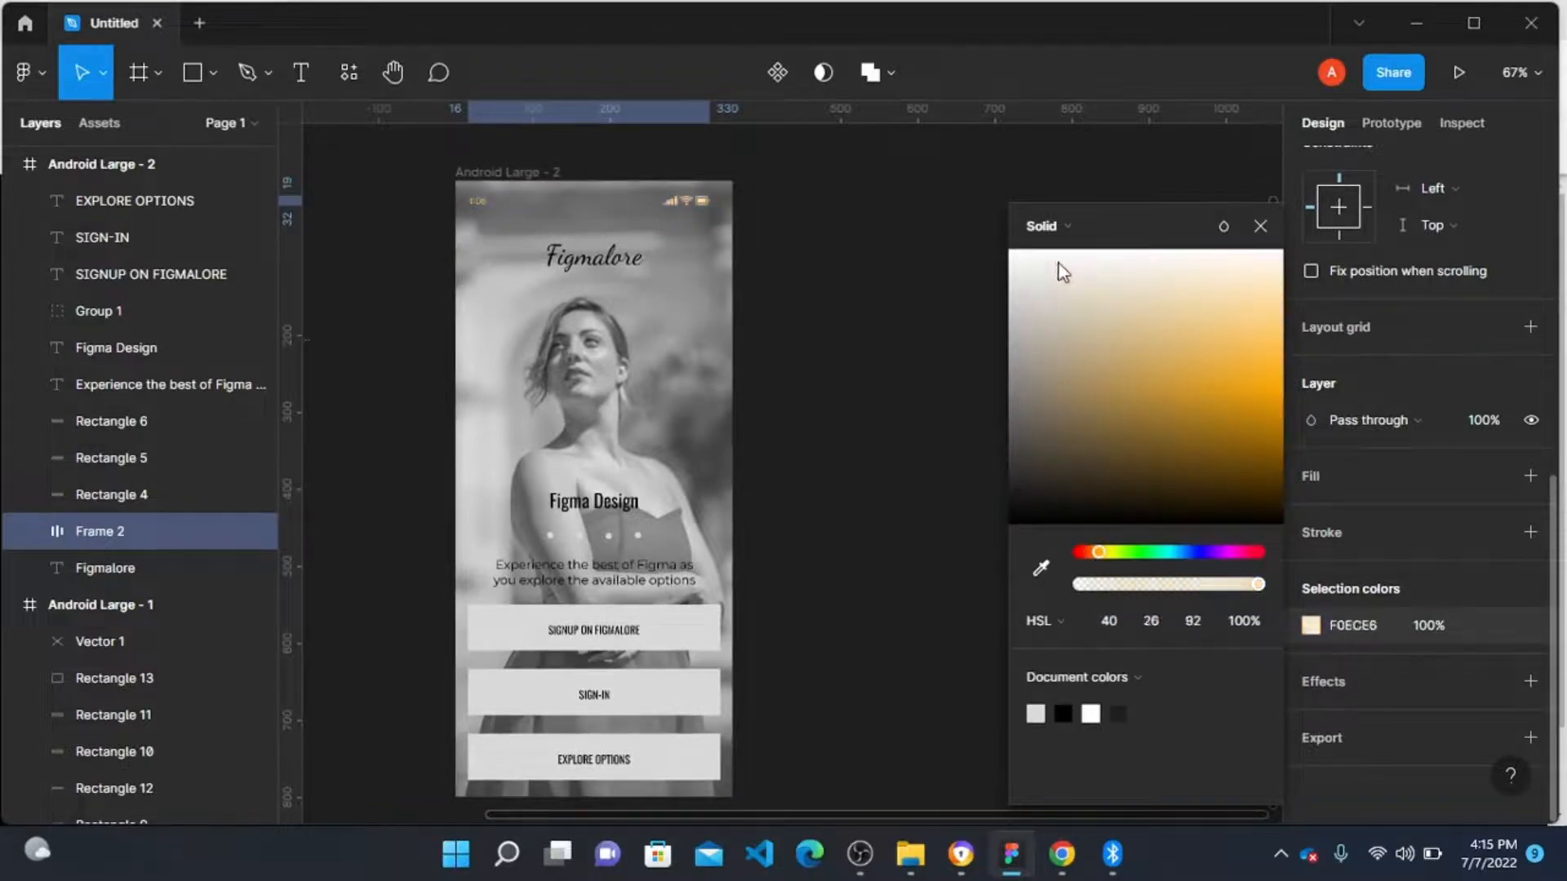
pyautogui.click(736, 480)
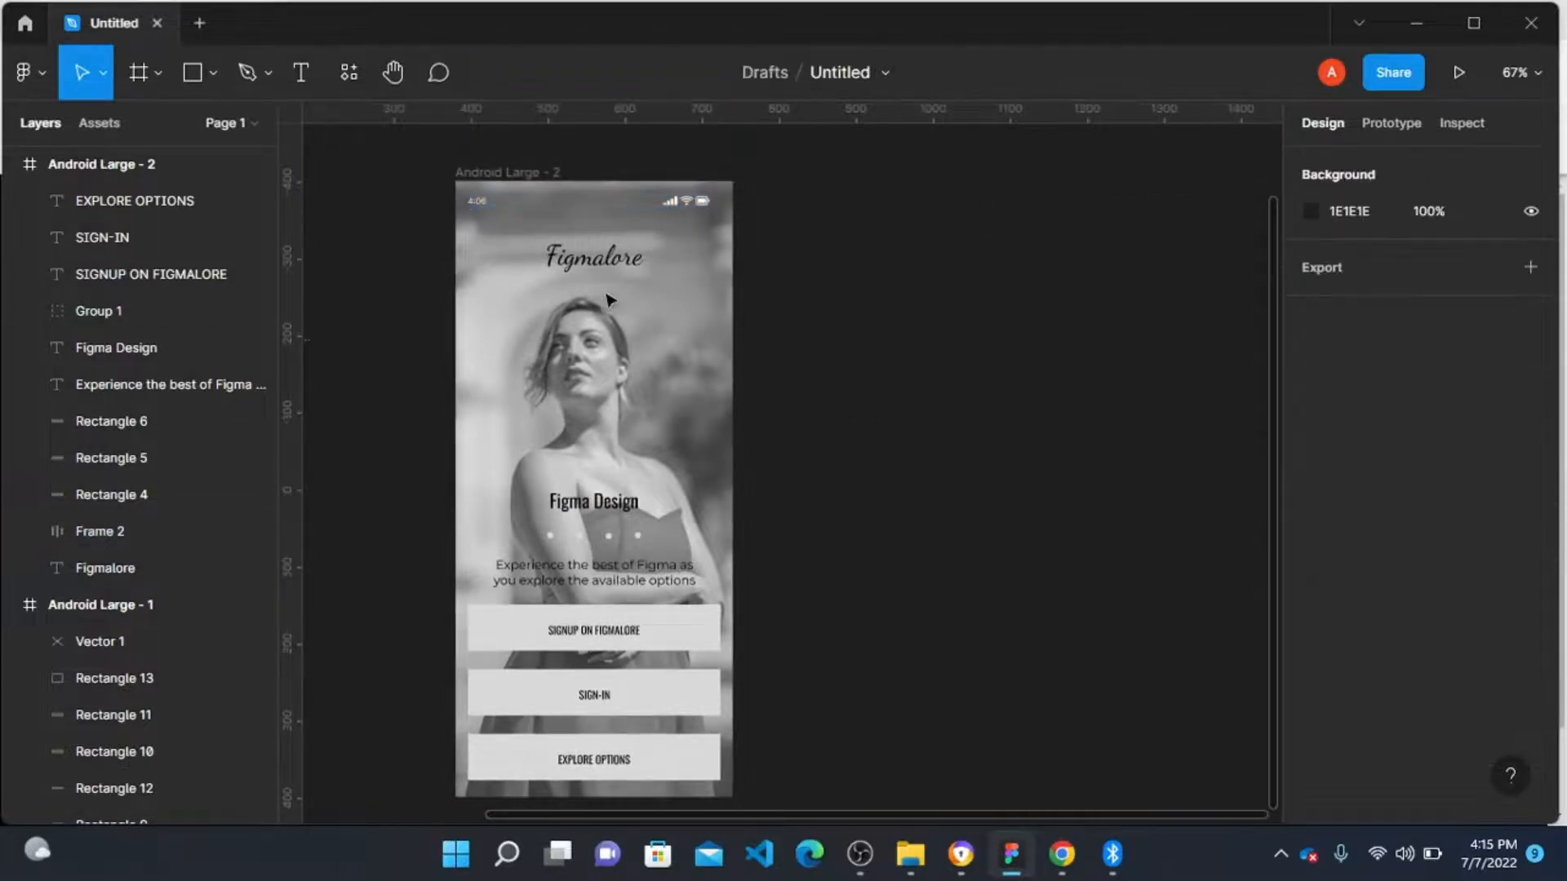
# Step: Change the Figmalore title's fill colour to bright green 37EF5F
pyautogui.click(604, 263)
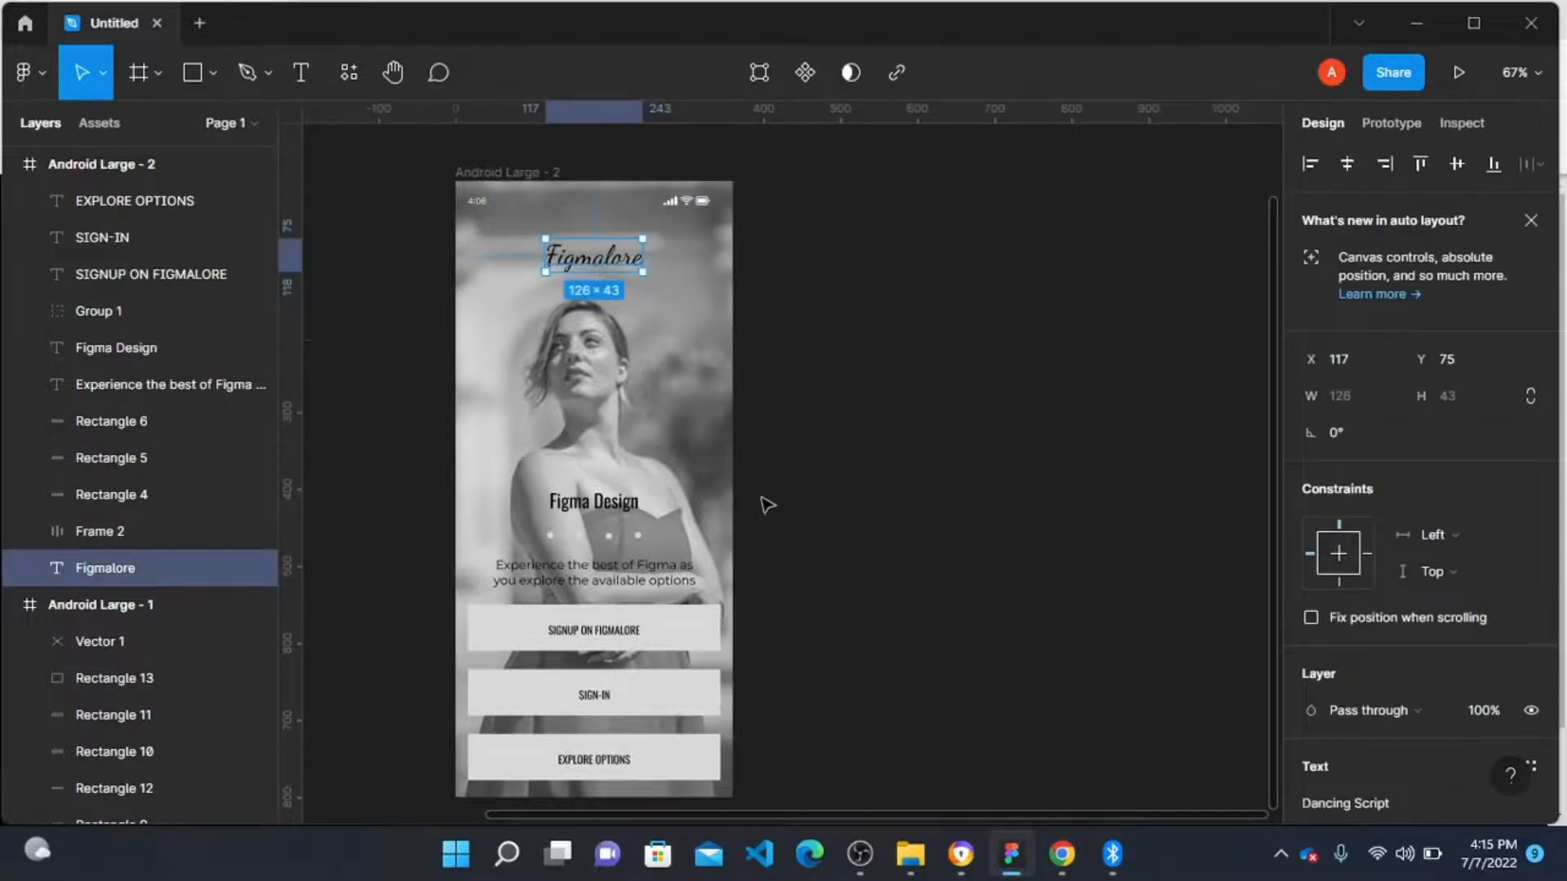
pyautogui.scroll(-3, 1332, 573)
pyautogui.scroll(-5, 1332, 573)
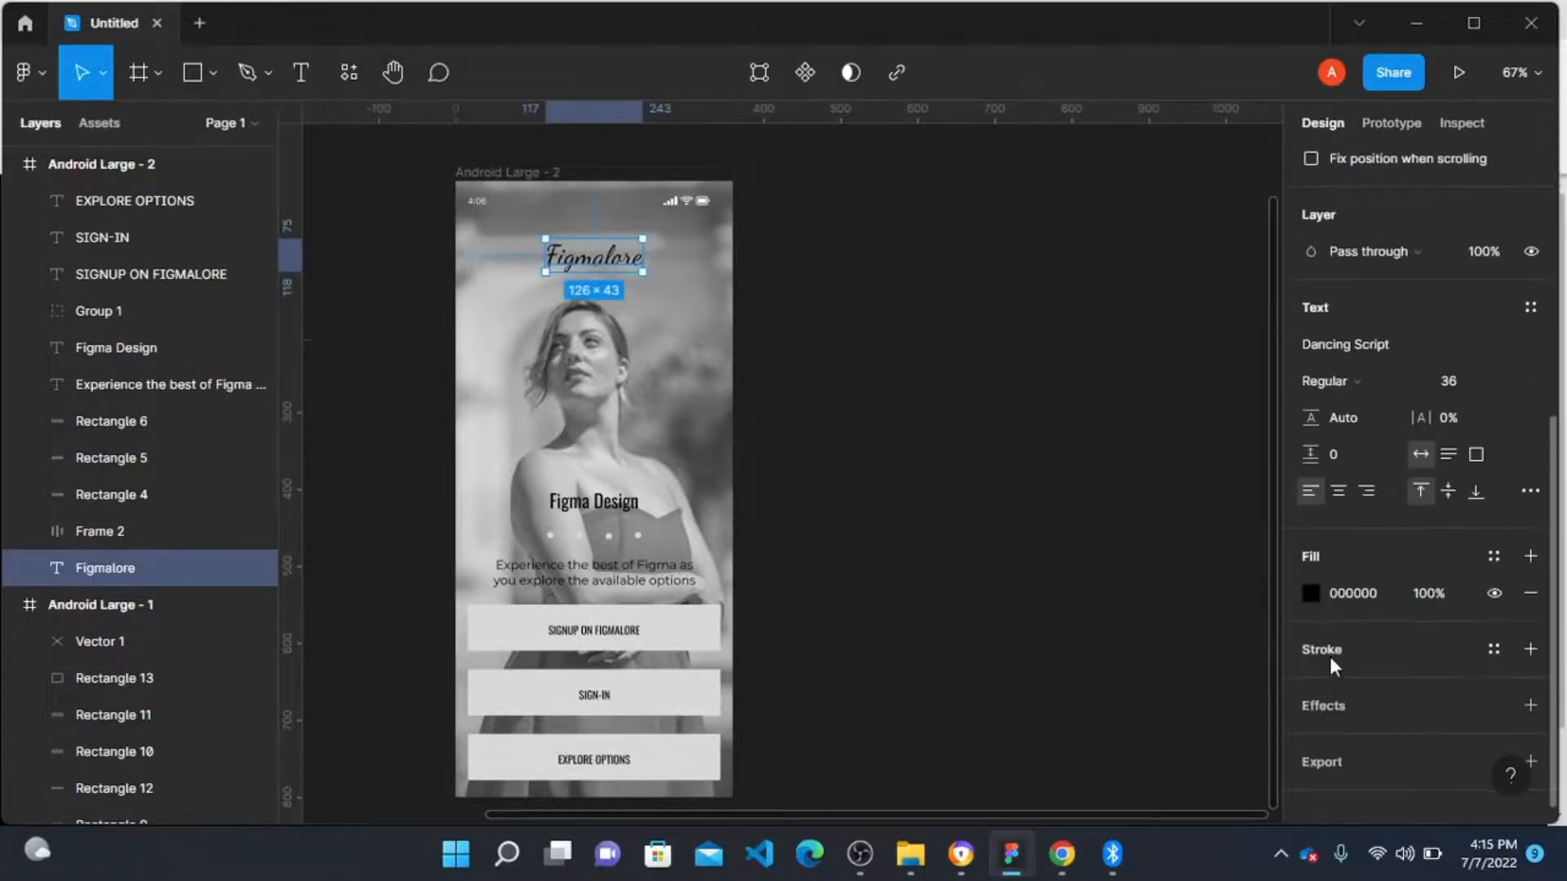
pyautogui.click(1311, 594)
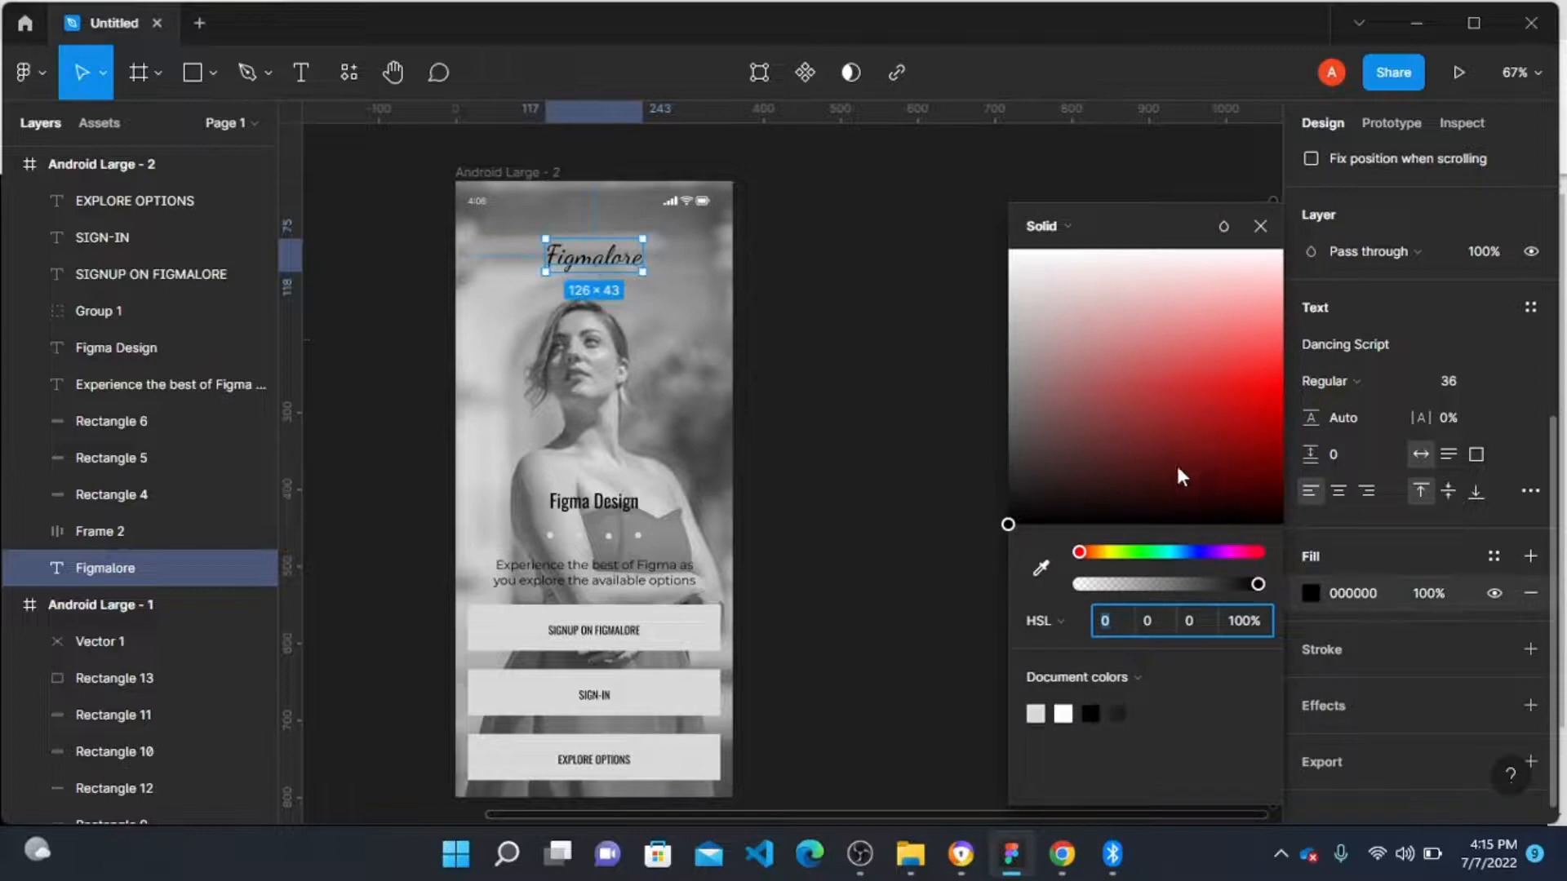
pyautogui.click(1146, 553)
pyautogui.moveTo(1171, 437); pyautogui.dragTo(1243, 374)
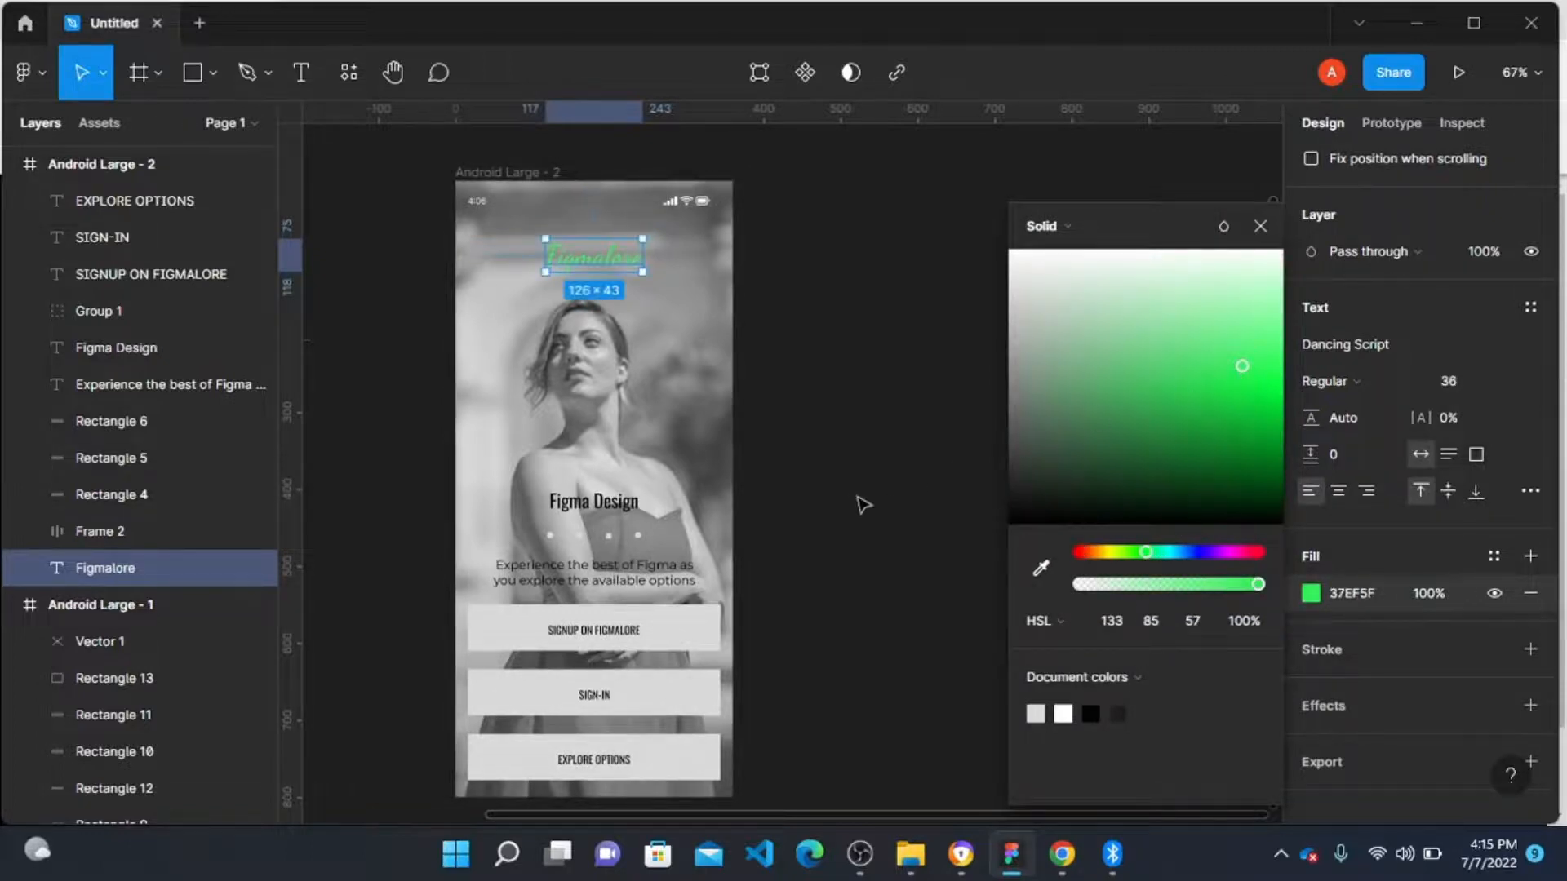
pyautogui.click(860, 501)
# Step: Apply the same green 37EF5F document colour to the tagline text's fill
pyautogui.click(163, 385)
pyautogui.scroll(-5, 1358, 601)
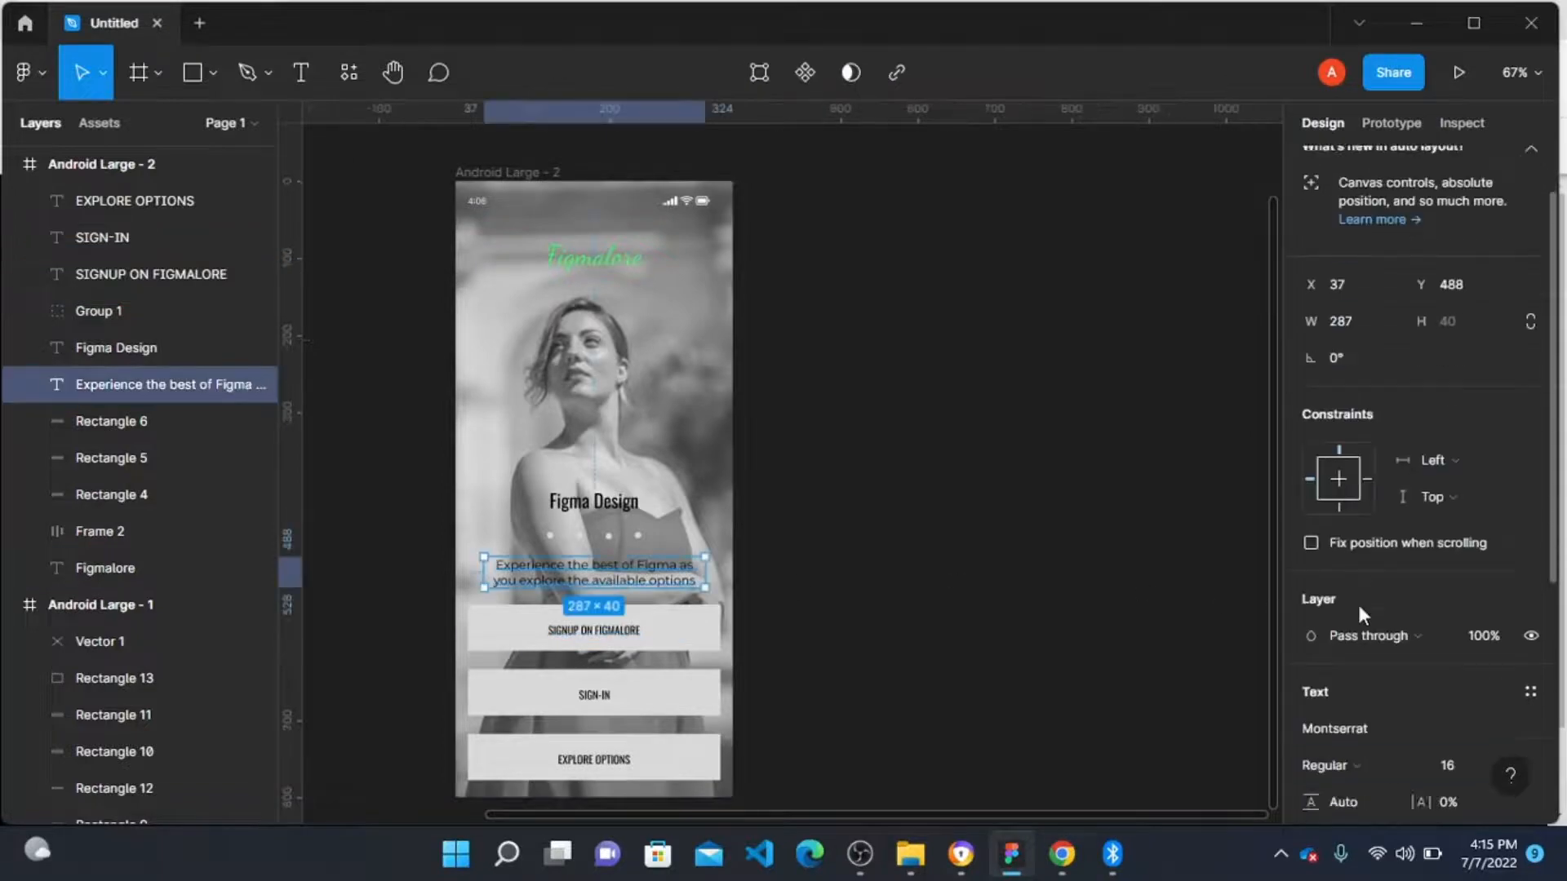
pyautogui.click(1310, 593)
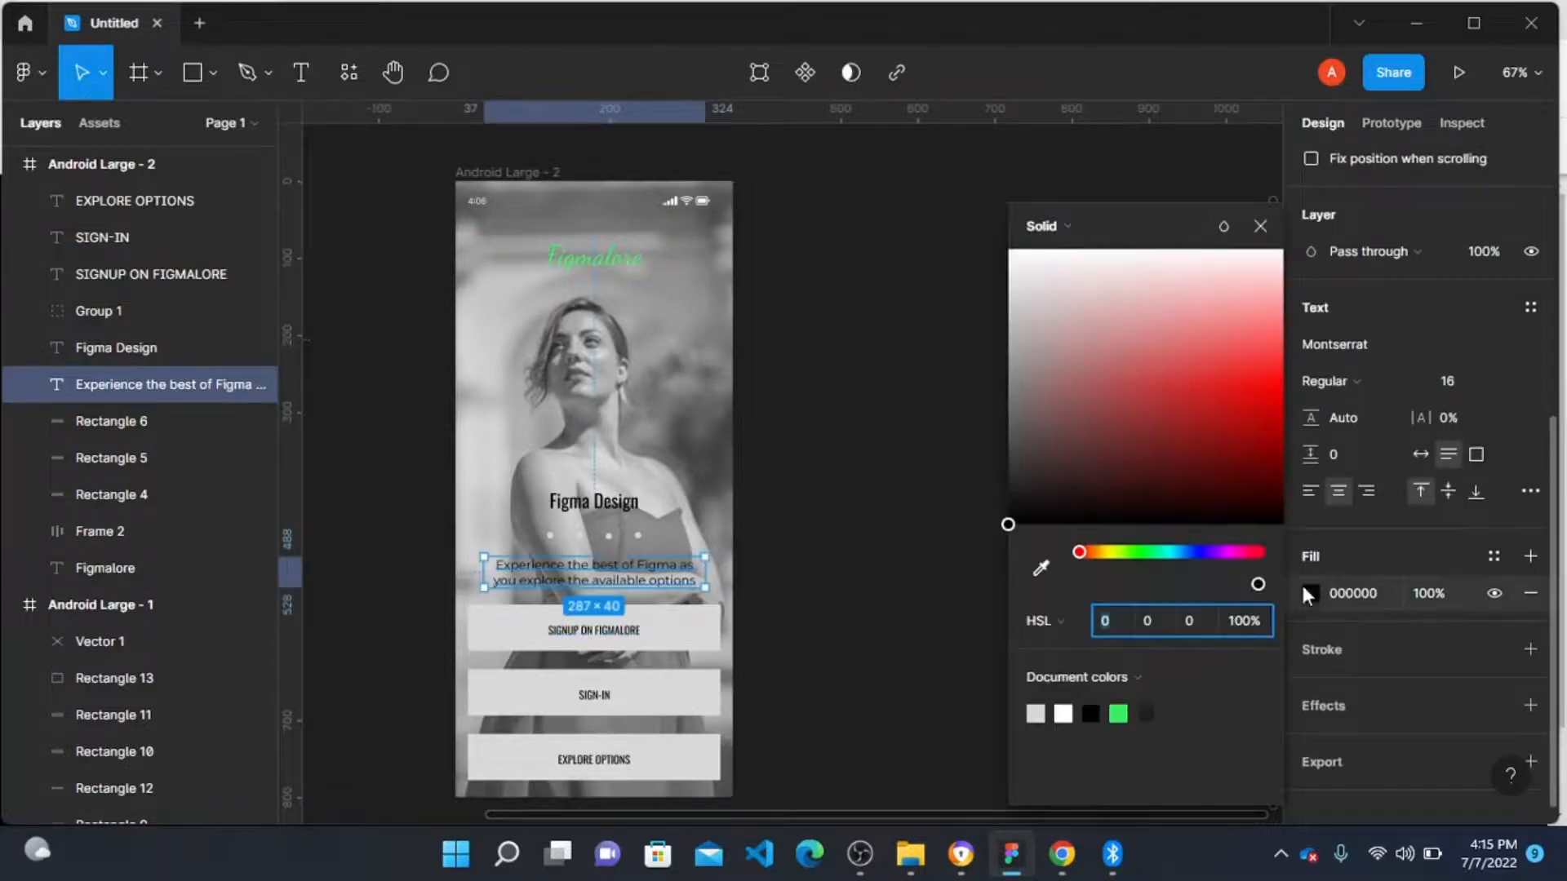
pyautogui.click(1118, 714)
# Step: Select the three button labels together and fill them with the green 37EF5F document colour
pyautogui.click(590, 635)
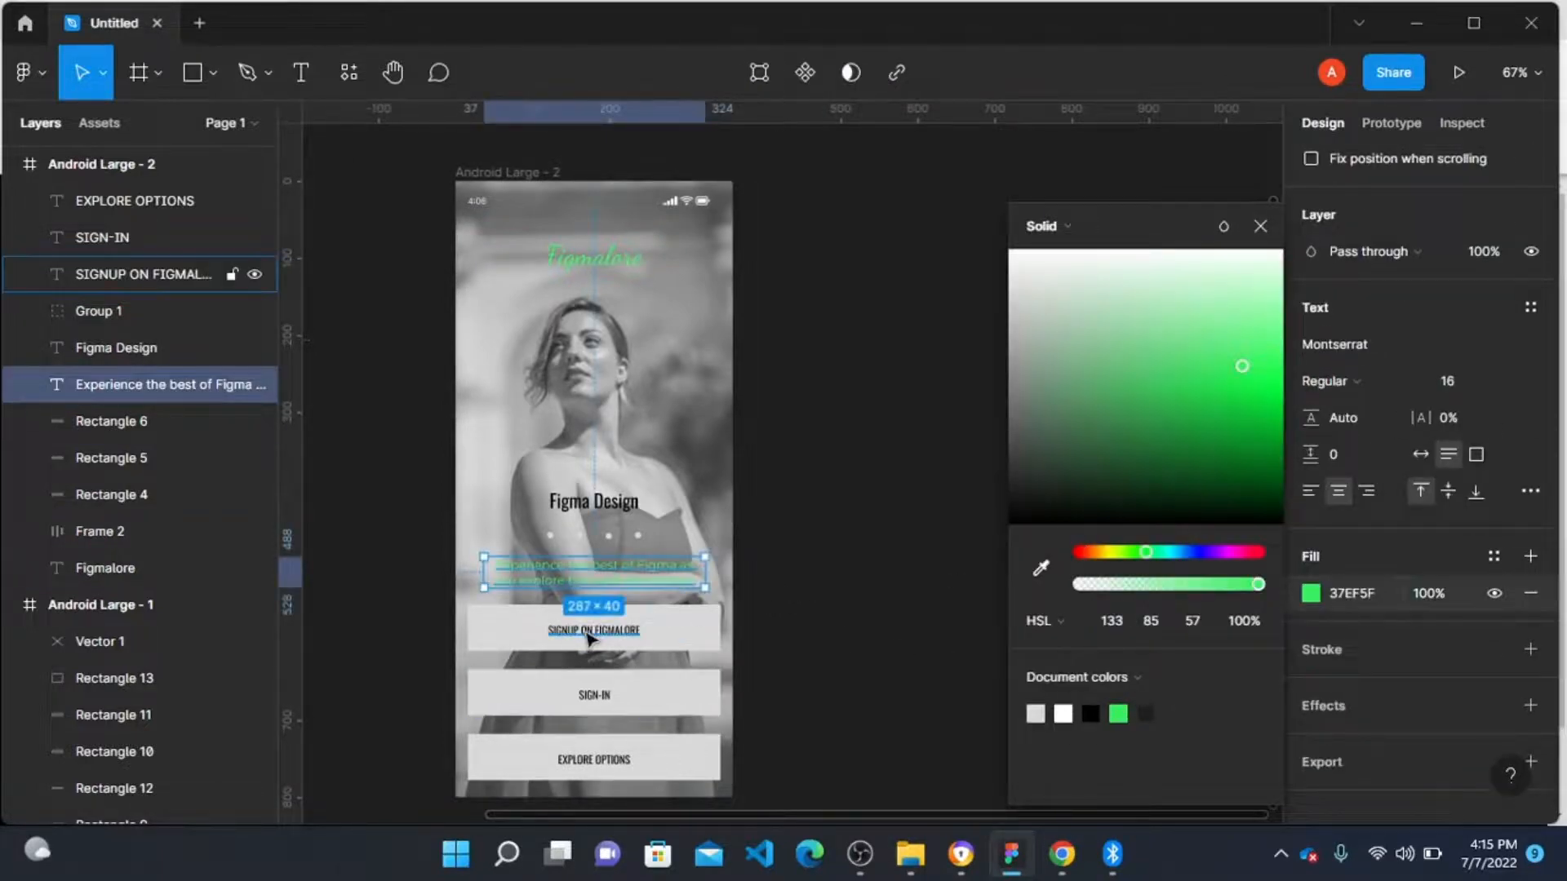
pyautogui.keyDown('shift'); pyautogui.click(594, 695); pyautogui.keyUp('shift')
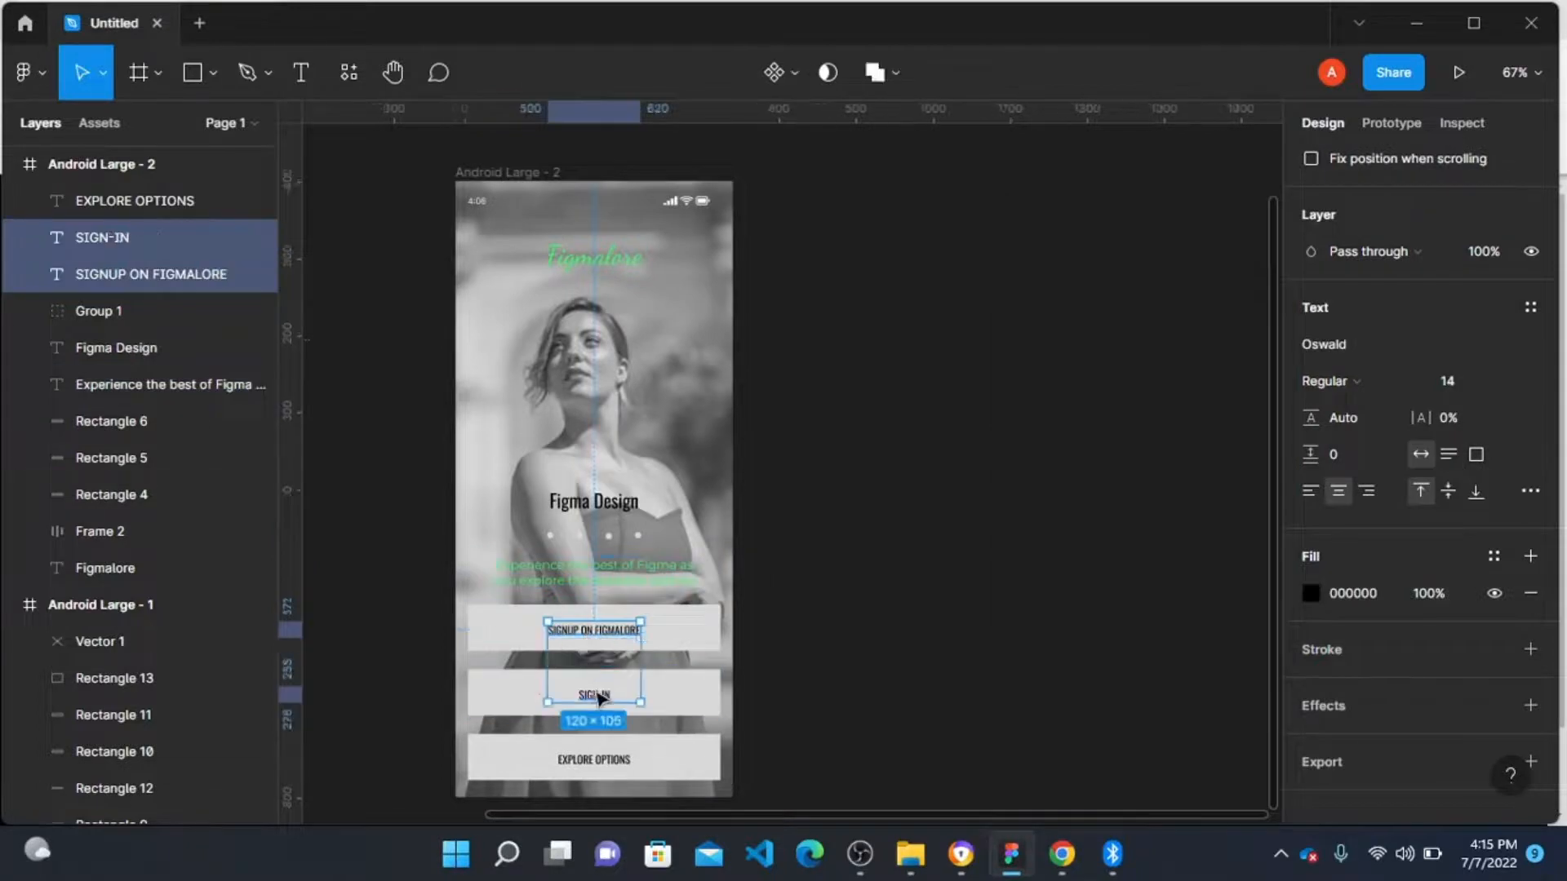
pyautogui.keyDown('shift'); pyautogui.click(598, 761); pyautogui.keyUp('shift')
pyautogui.scroll(-1, 1321, 601)
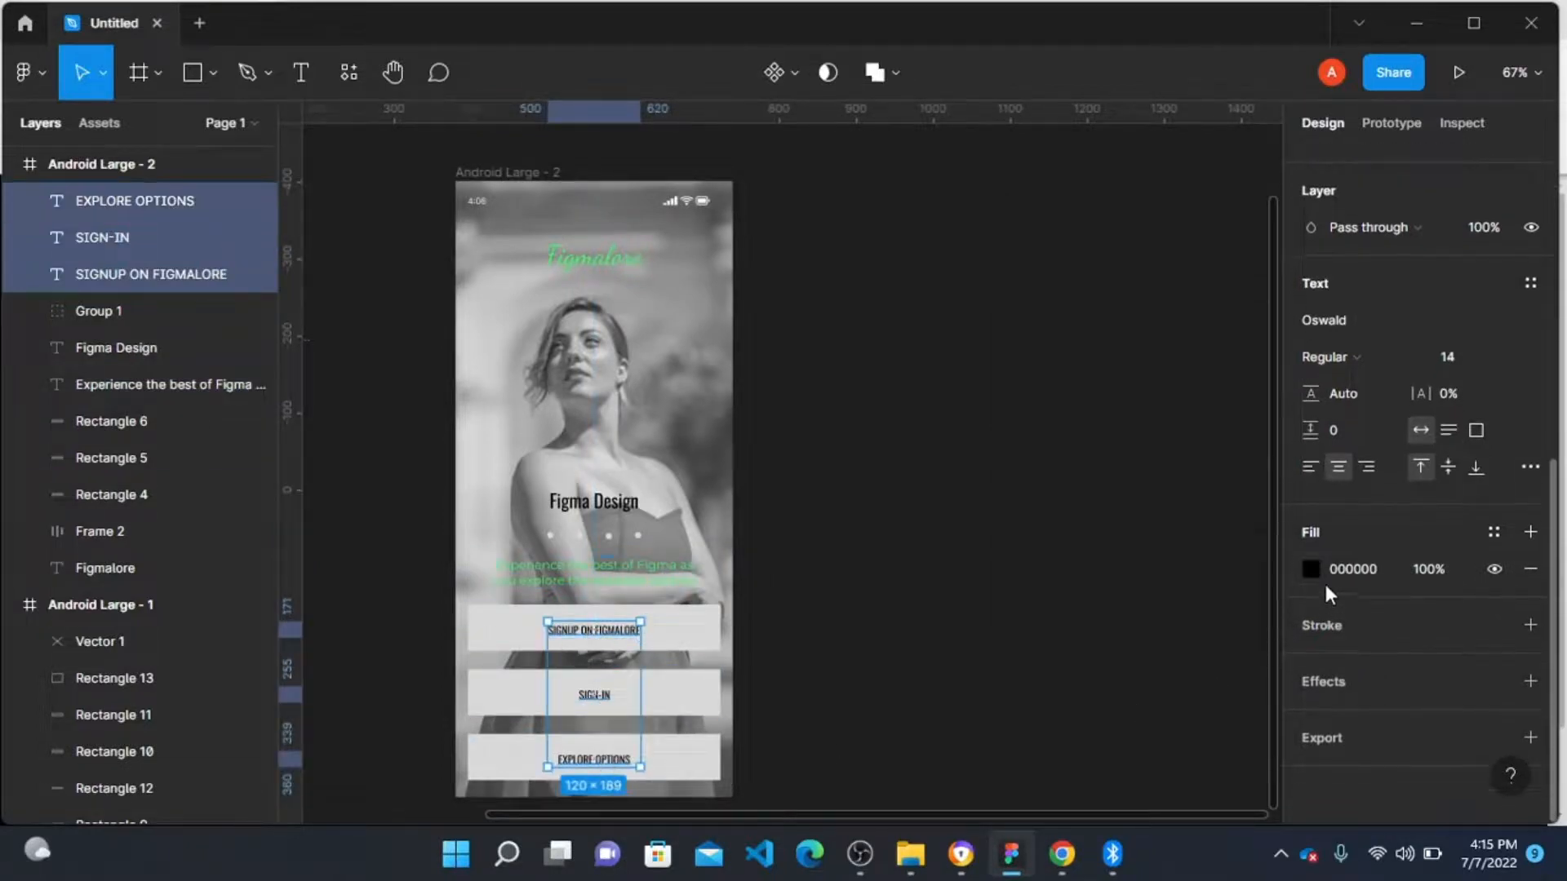
pyautogui.click(1310, 570)
pyautogui.click(1123, 712)
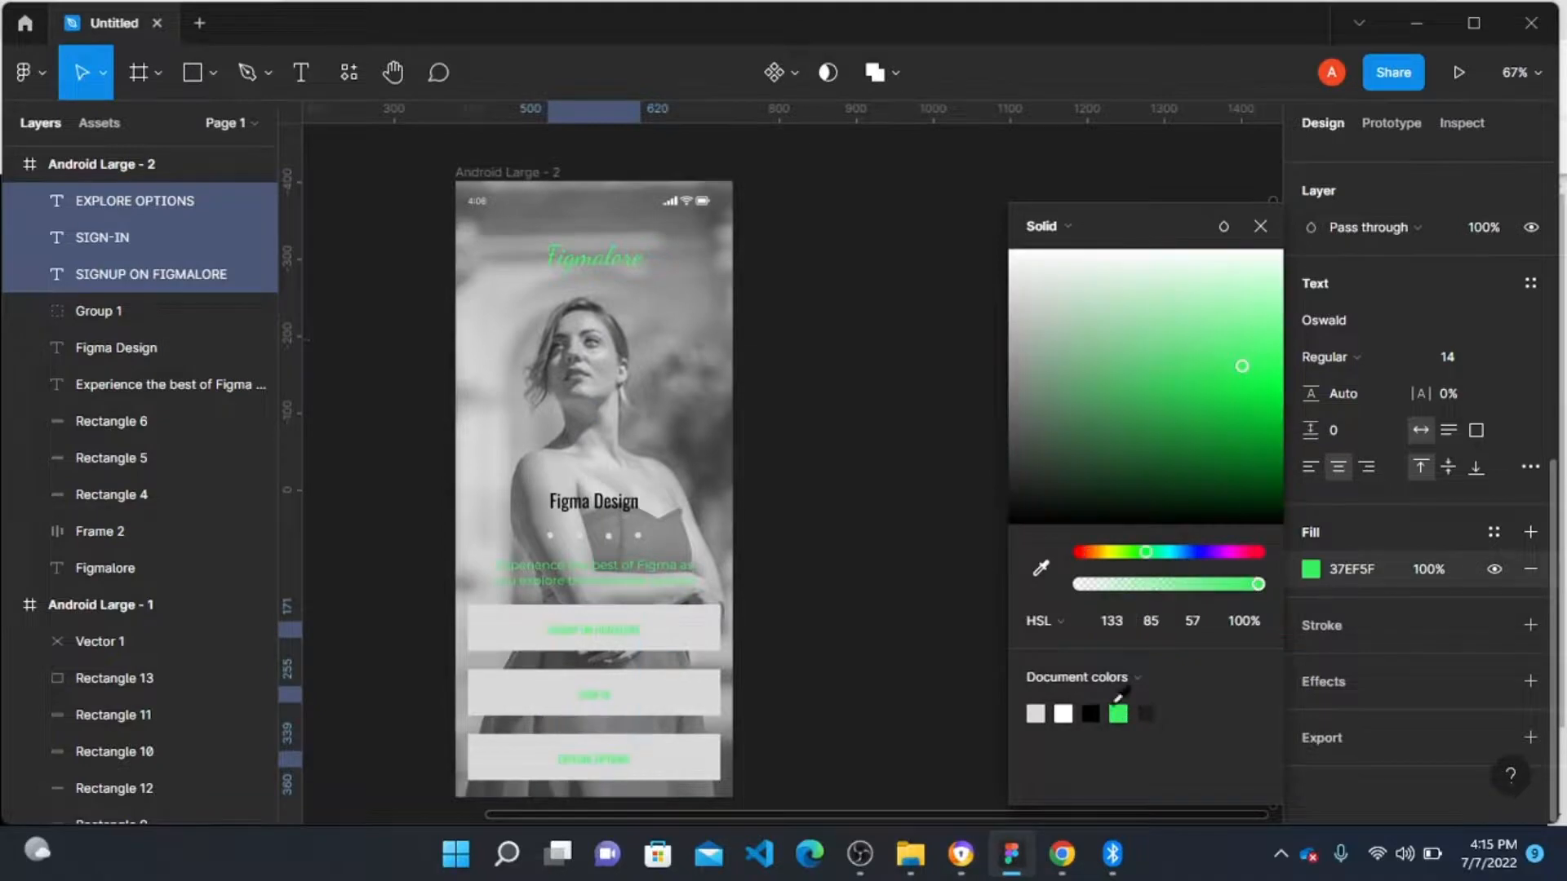
# Step: Set the SIGNUP ON FIGMALORE button rectangle's fill to dark navy 04033A
pyautogui.click(707, 608)
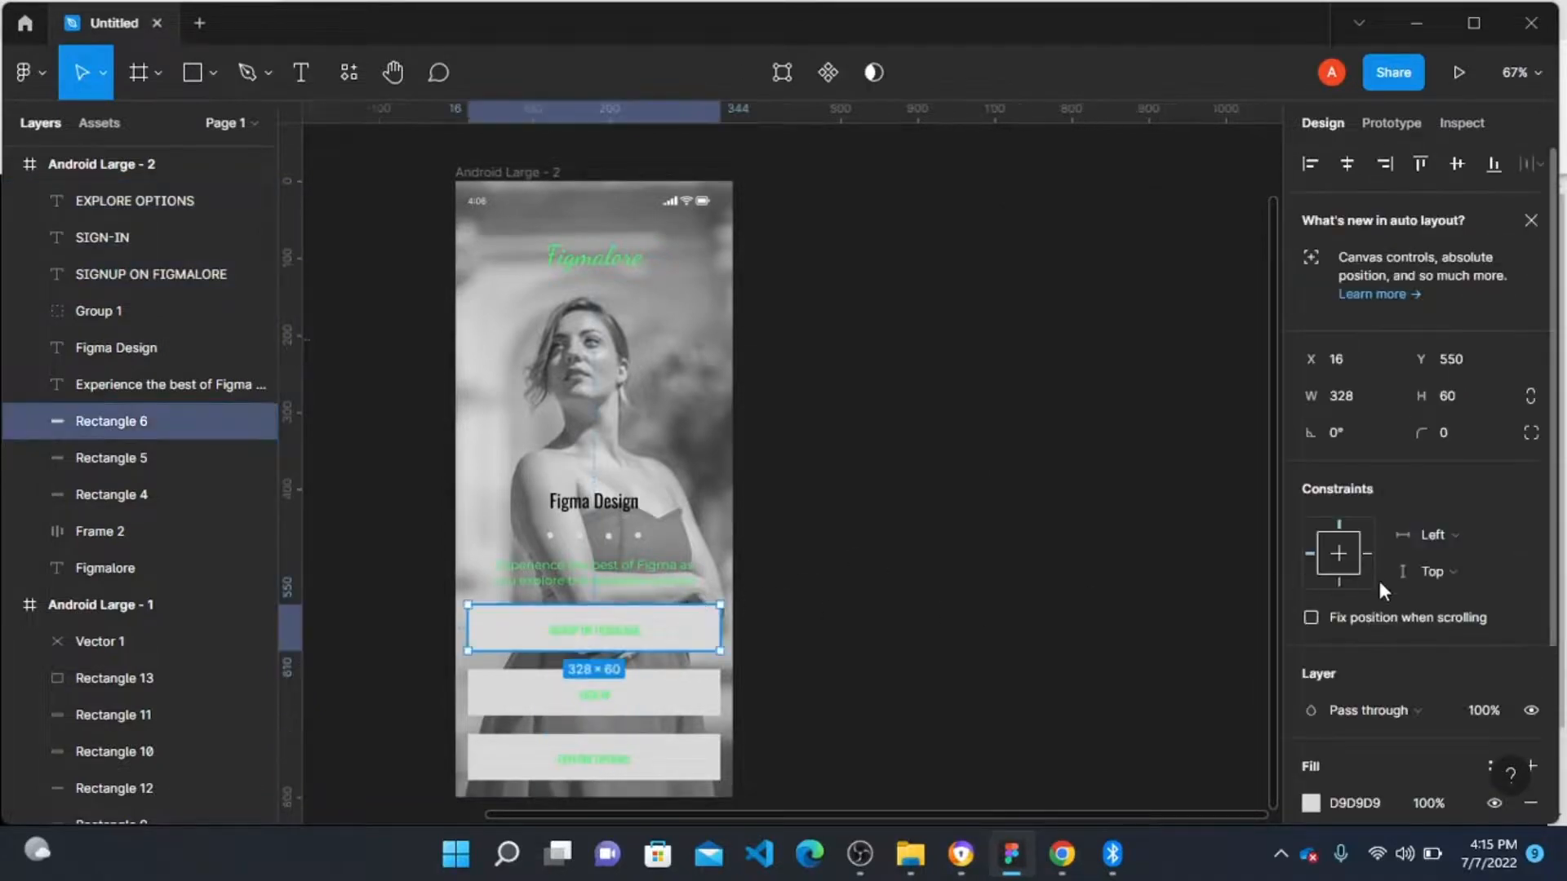
pyautogui.scroll(-3, 1378, 576)
pyautogui.click(1310, 569)
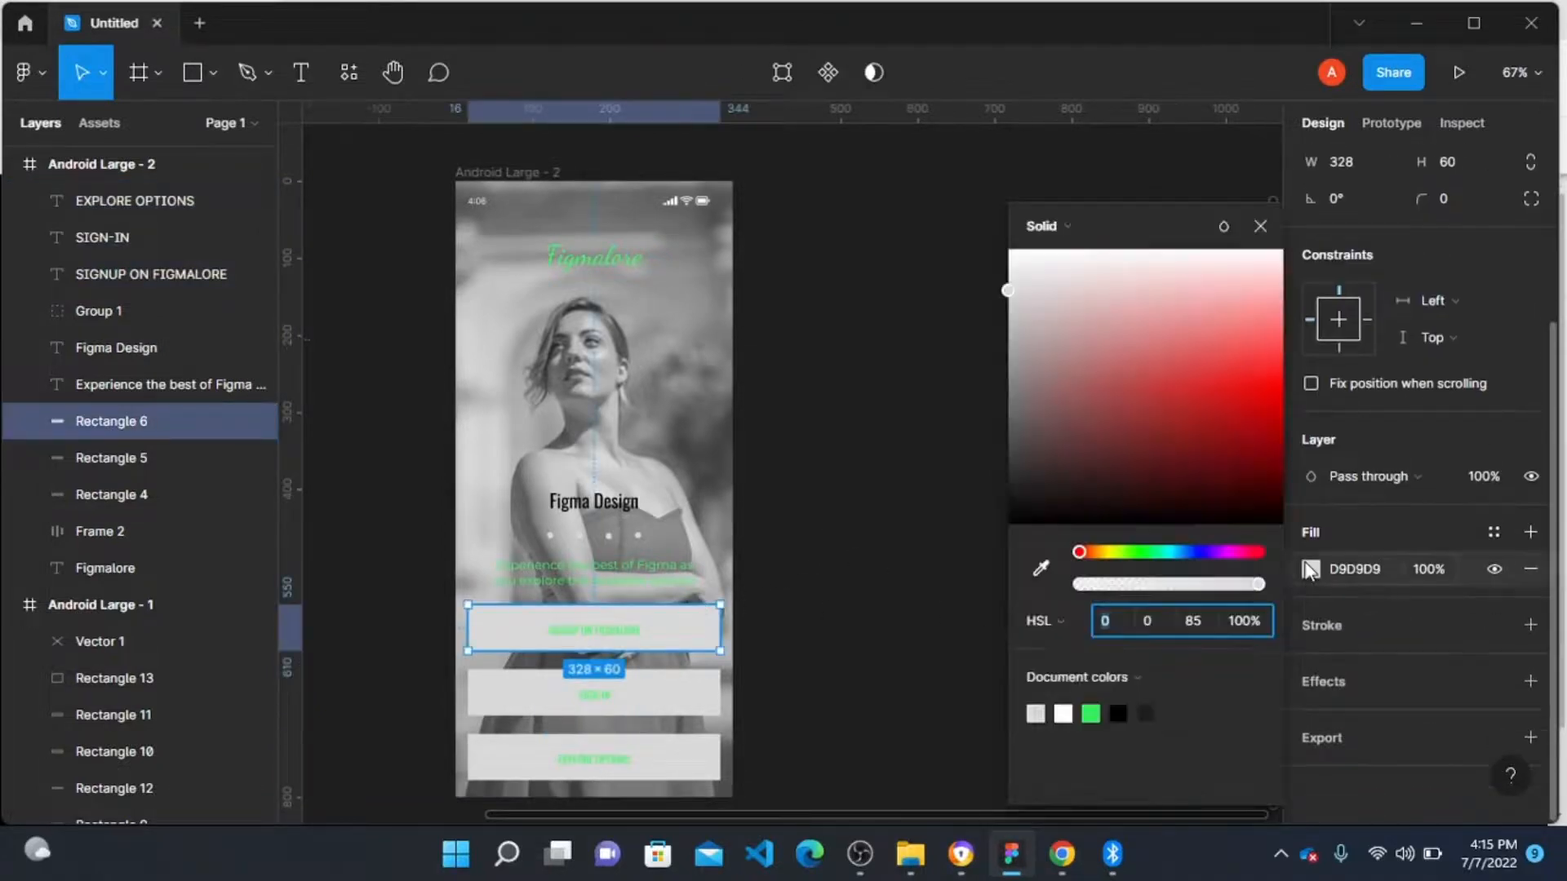
pyautogui.click(1200, 552)
pyautogui.moveTo(1247, 478); pyautogui.dragTo(1253, 491)
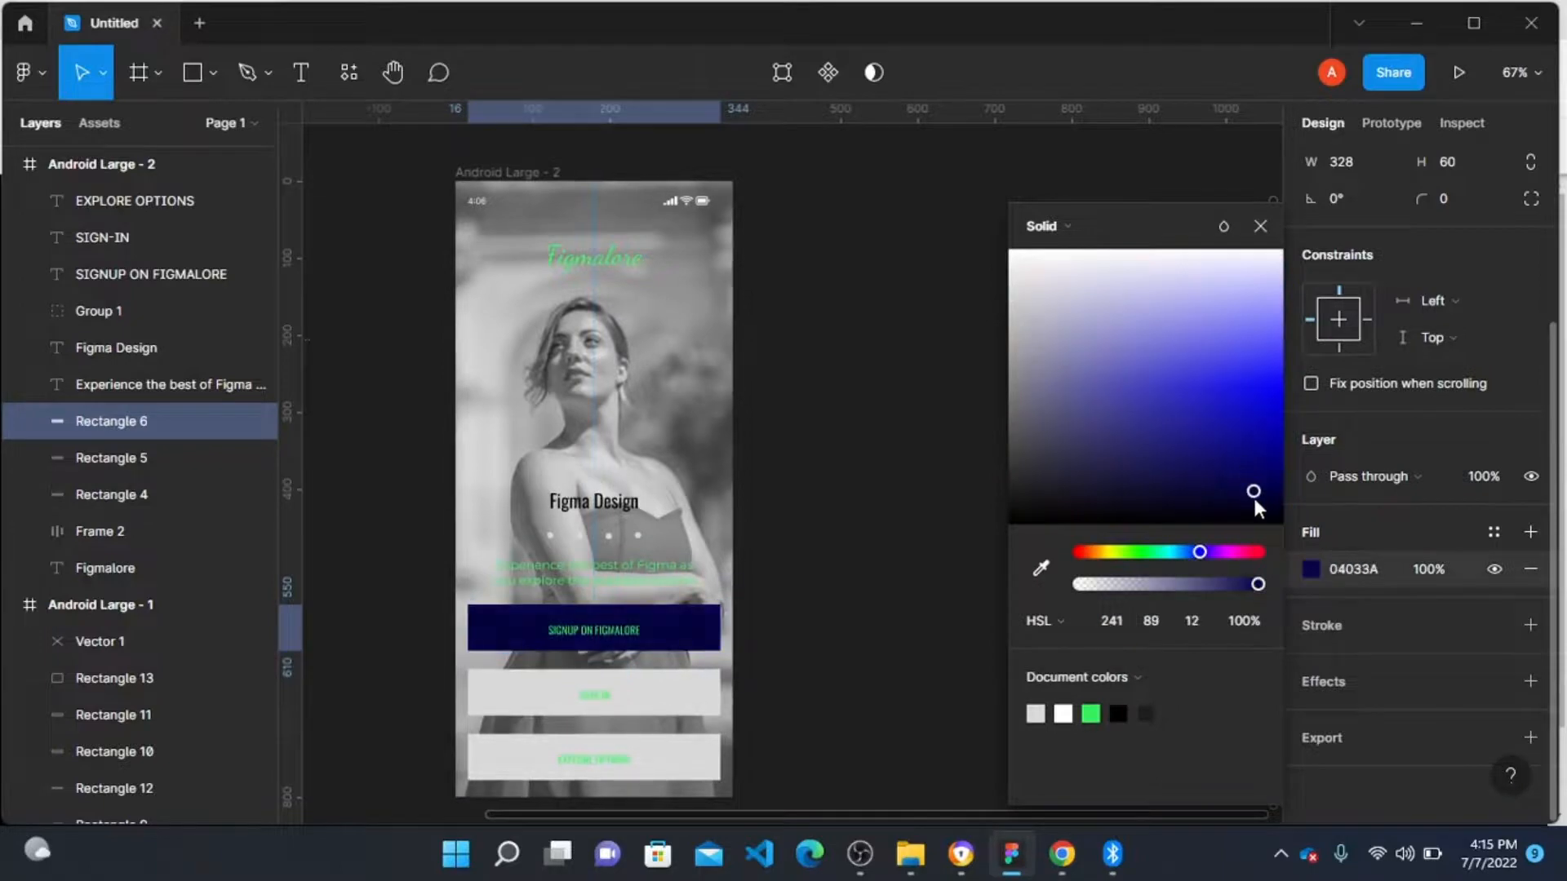
pyautogui.click(906, 504)
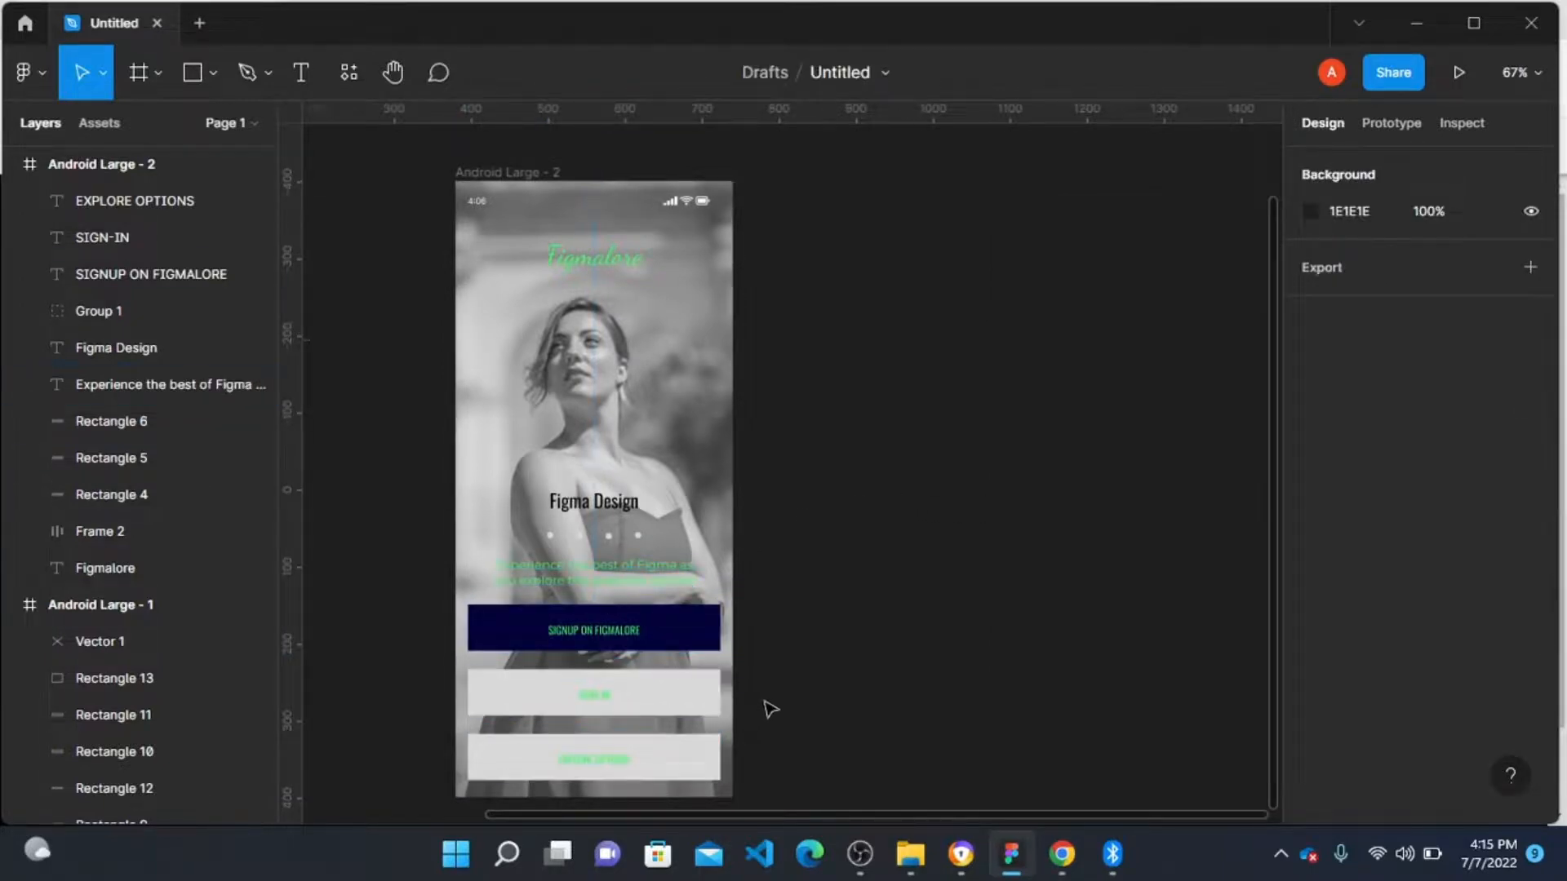
# Step: Give the SIGN-IN button rectangle a green 37EF5F stroke and remove its grey fill
pyautogui.scroll(-1, 563, 685)
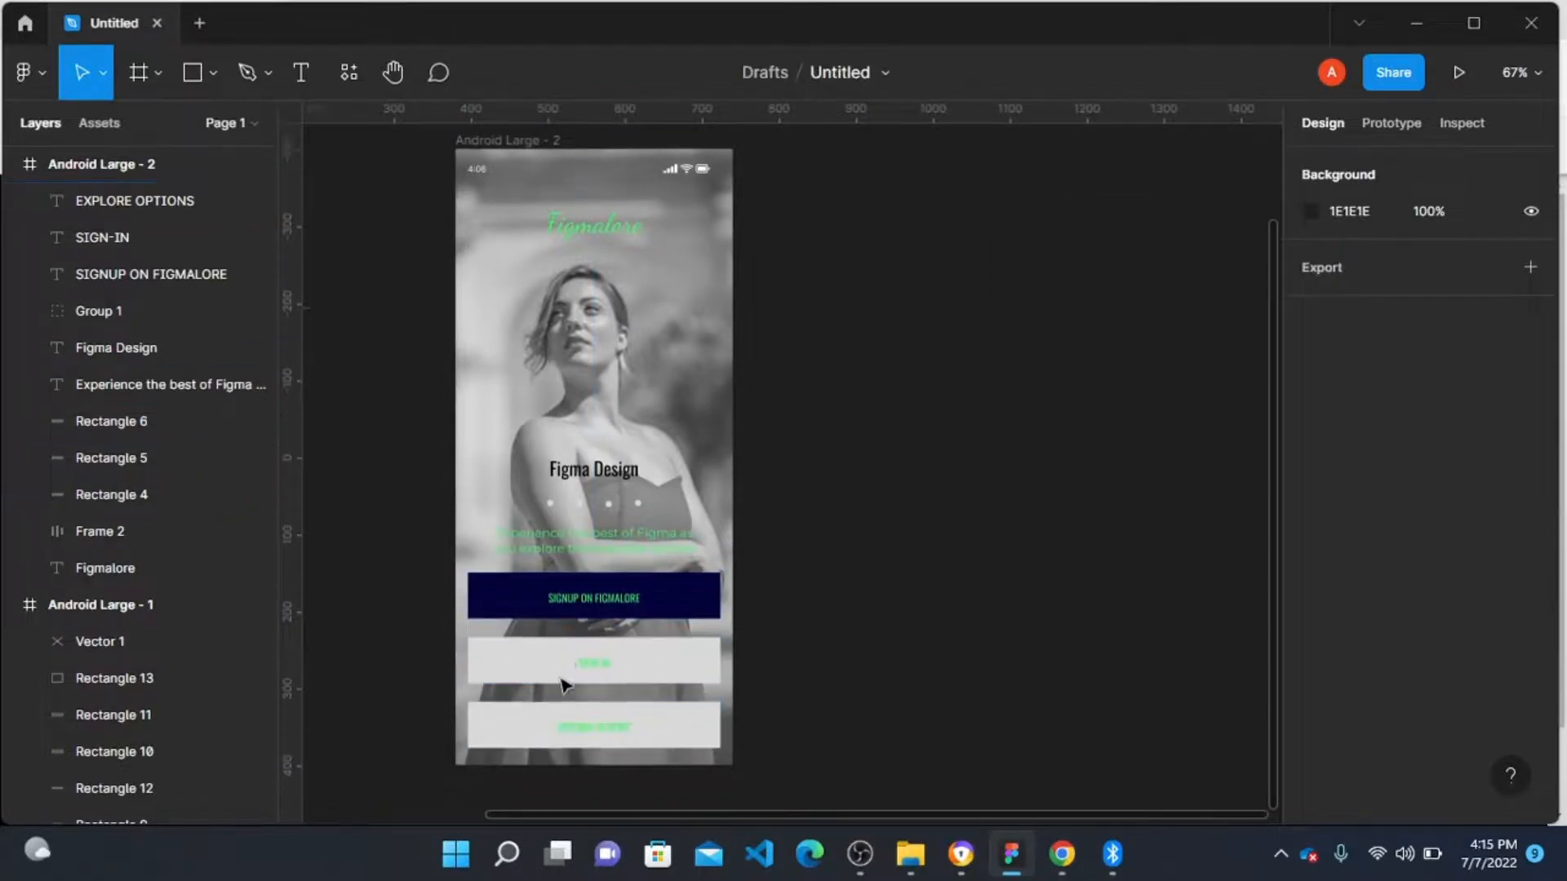
pyautogui.scroll(-1, 631, 612)
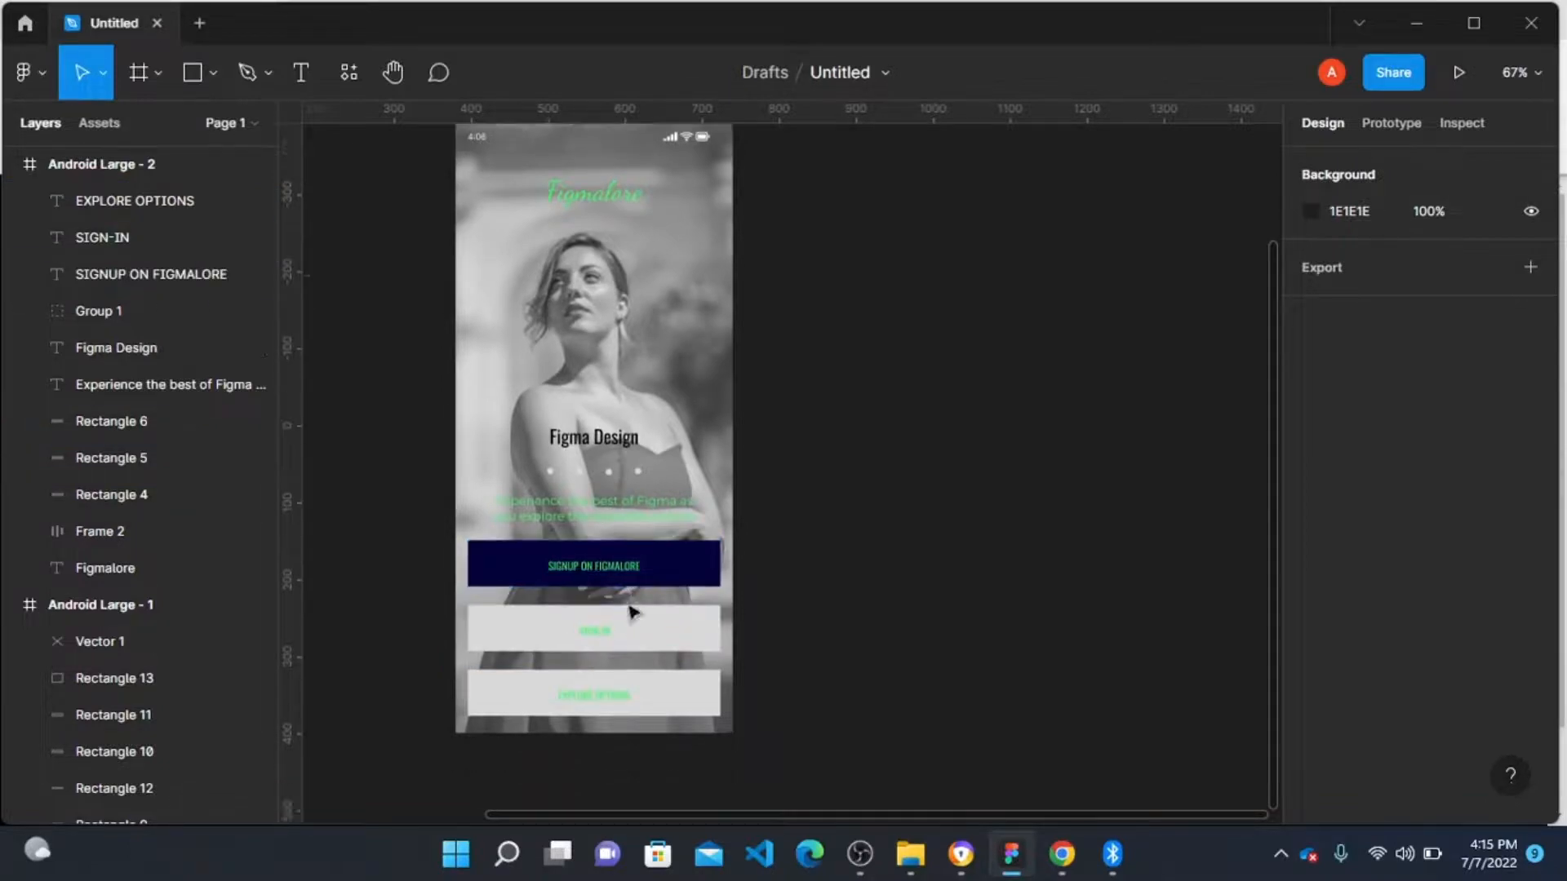
pyautogui.scroll(-3, 630, 612)
pyautogui.scroll(1, 616, 425)
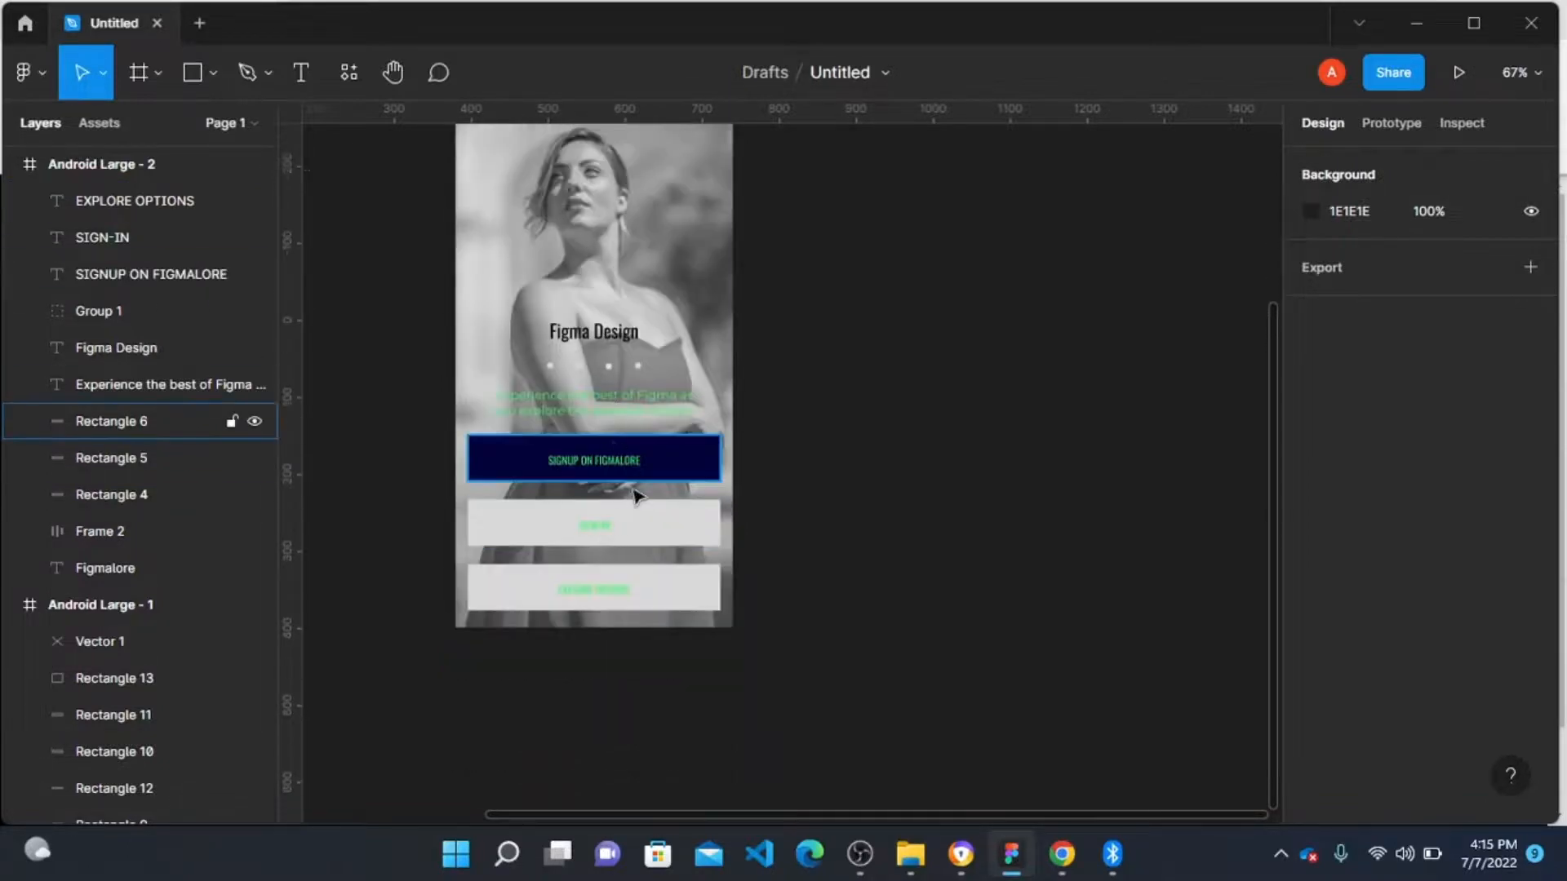
pyautogui.click(654, 534)
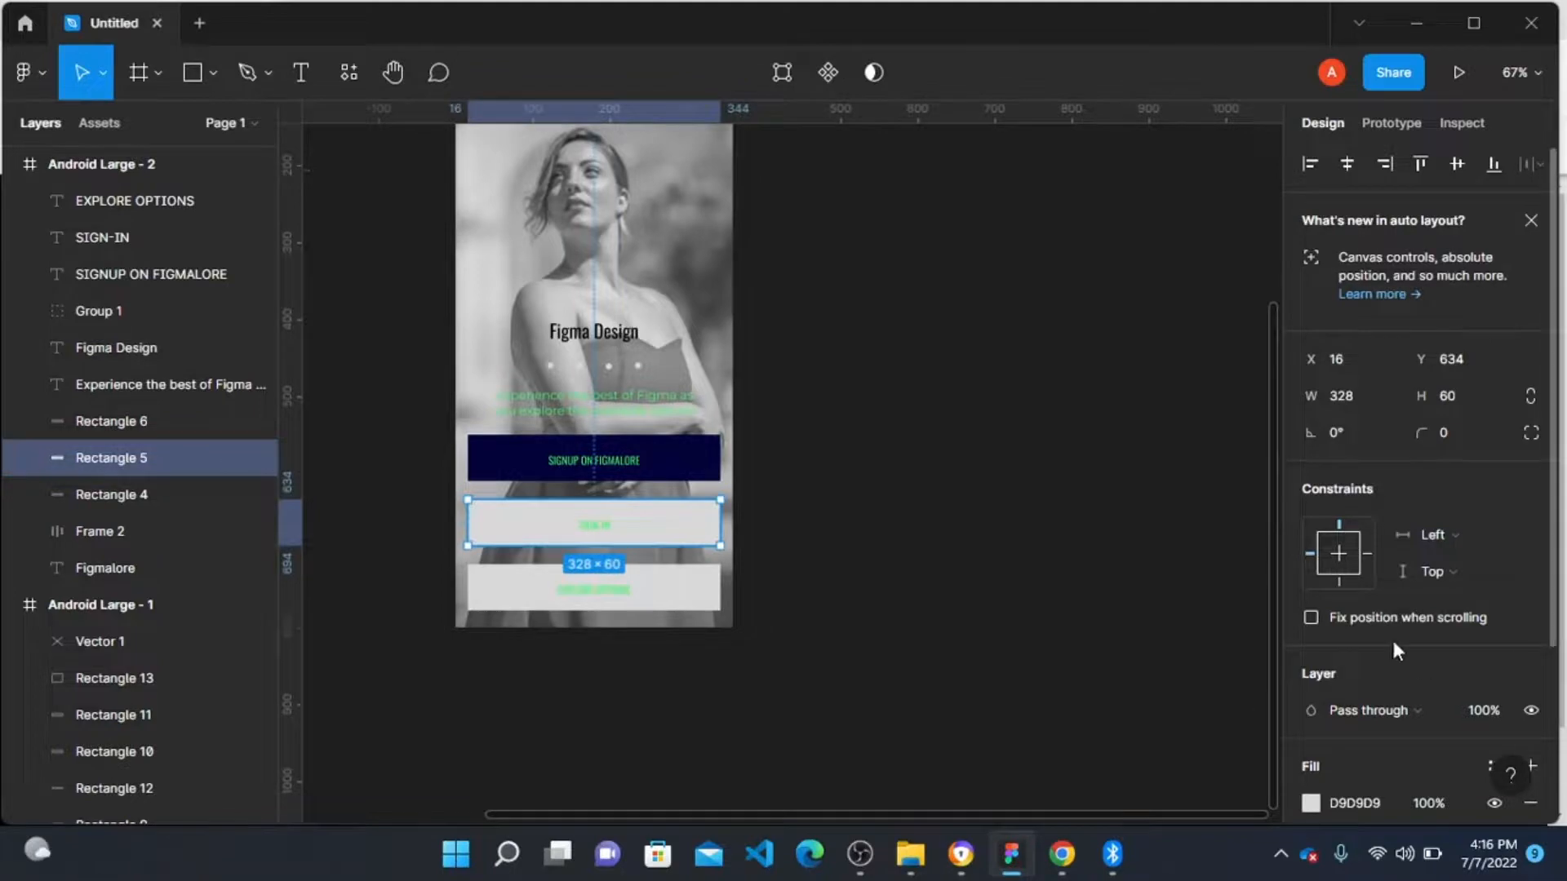
pyautogui.scroll(-3, 1391, 683)
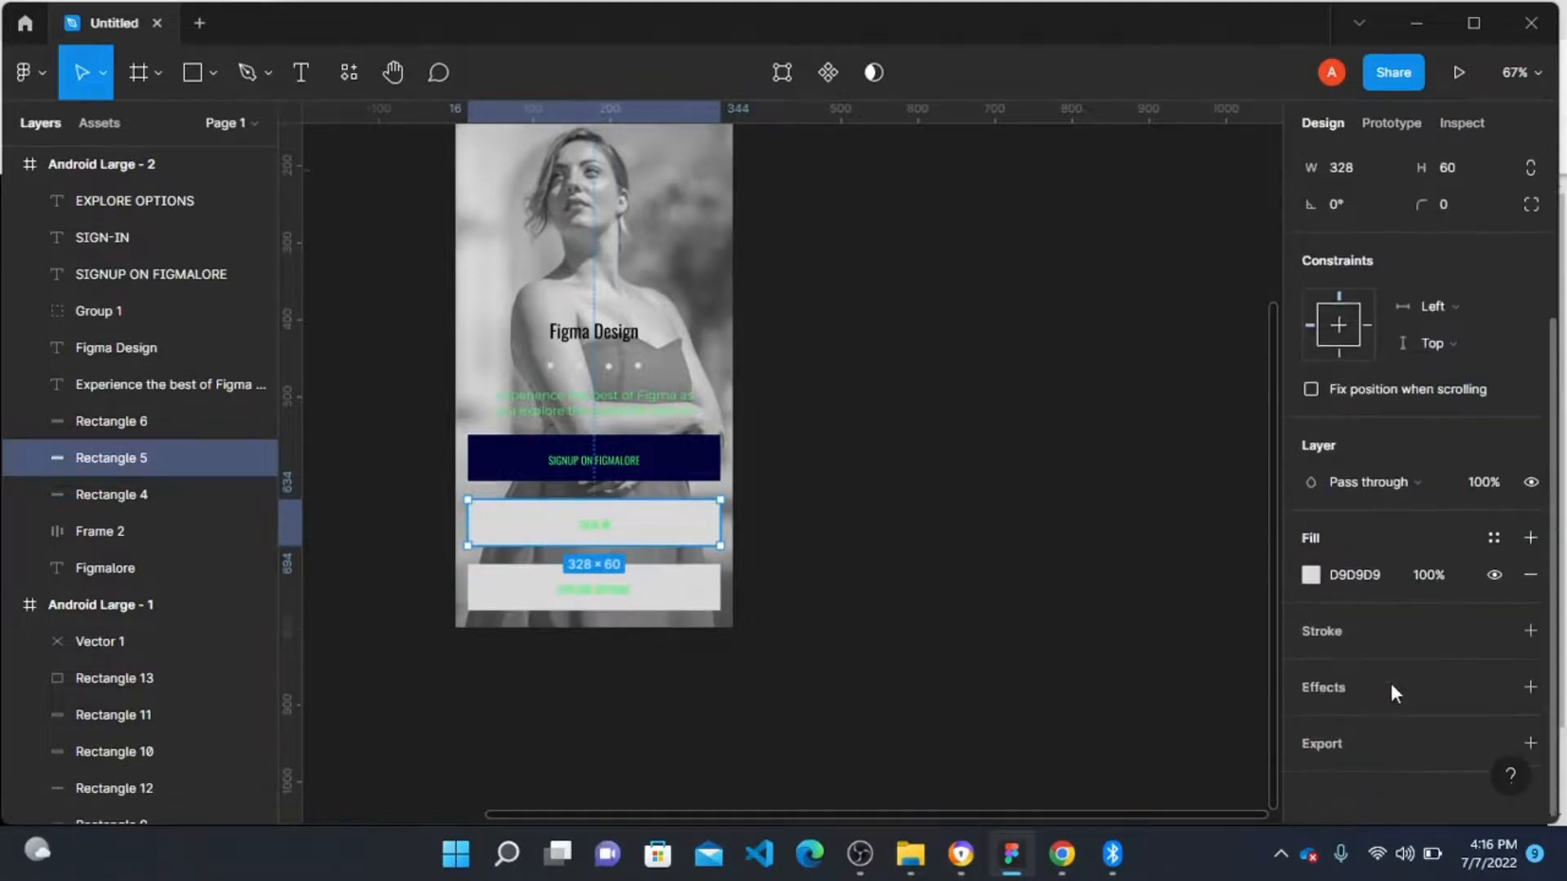
pyautogui.click(1324, 625)
pyautogui.click(1311, 662)
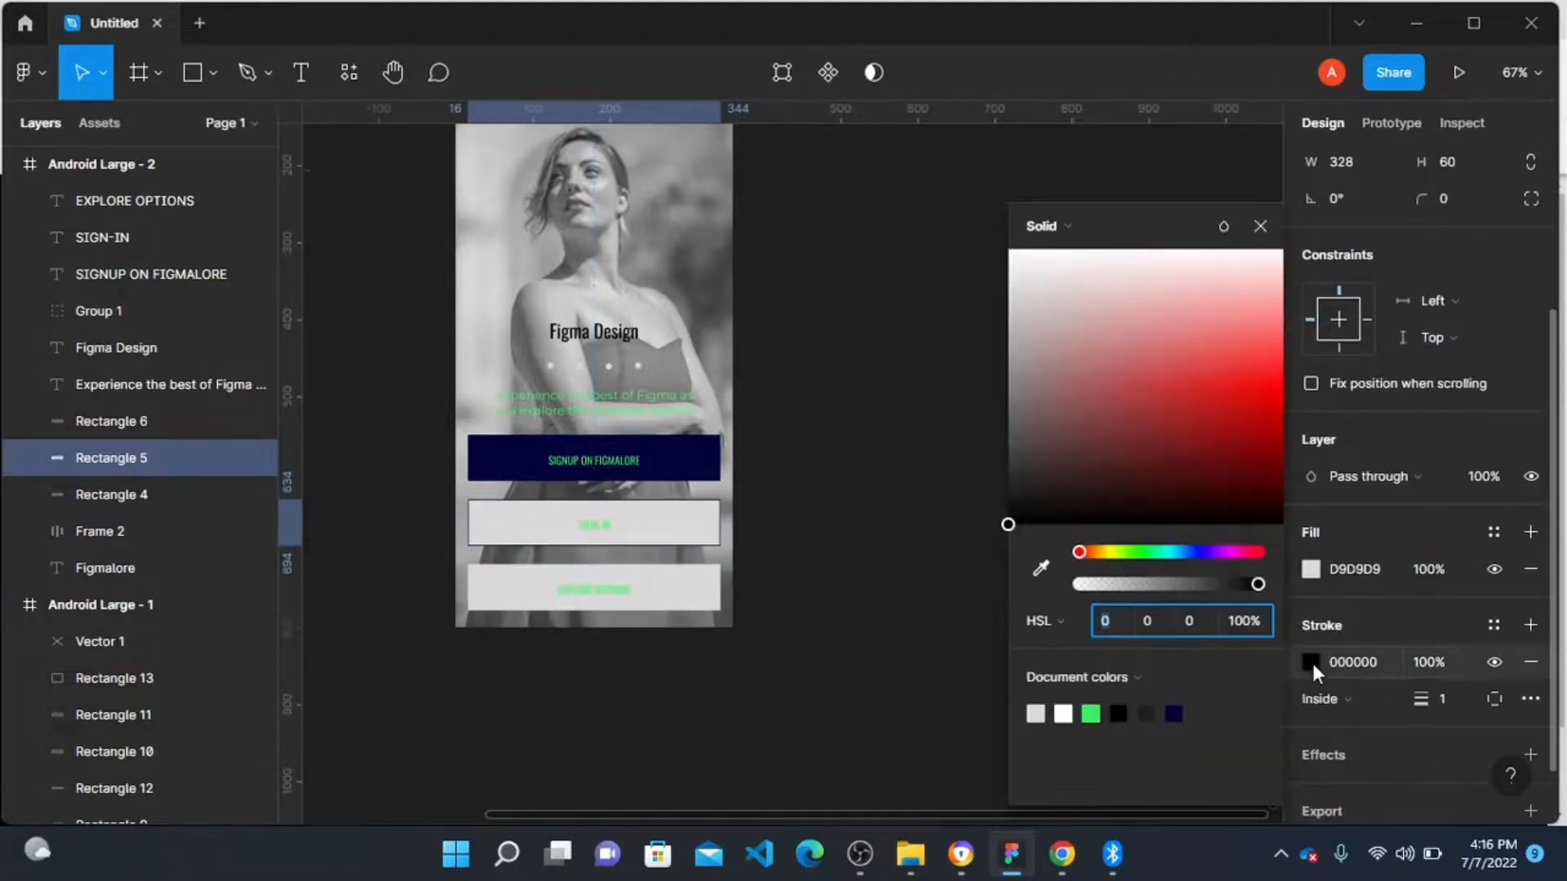
pyautogui.click(1091, 714)
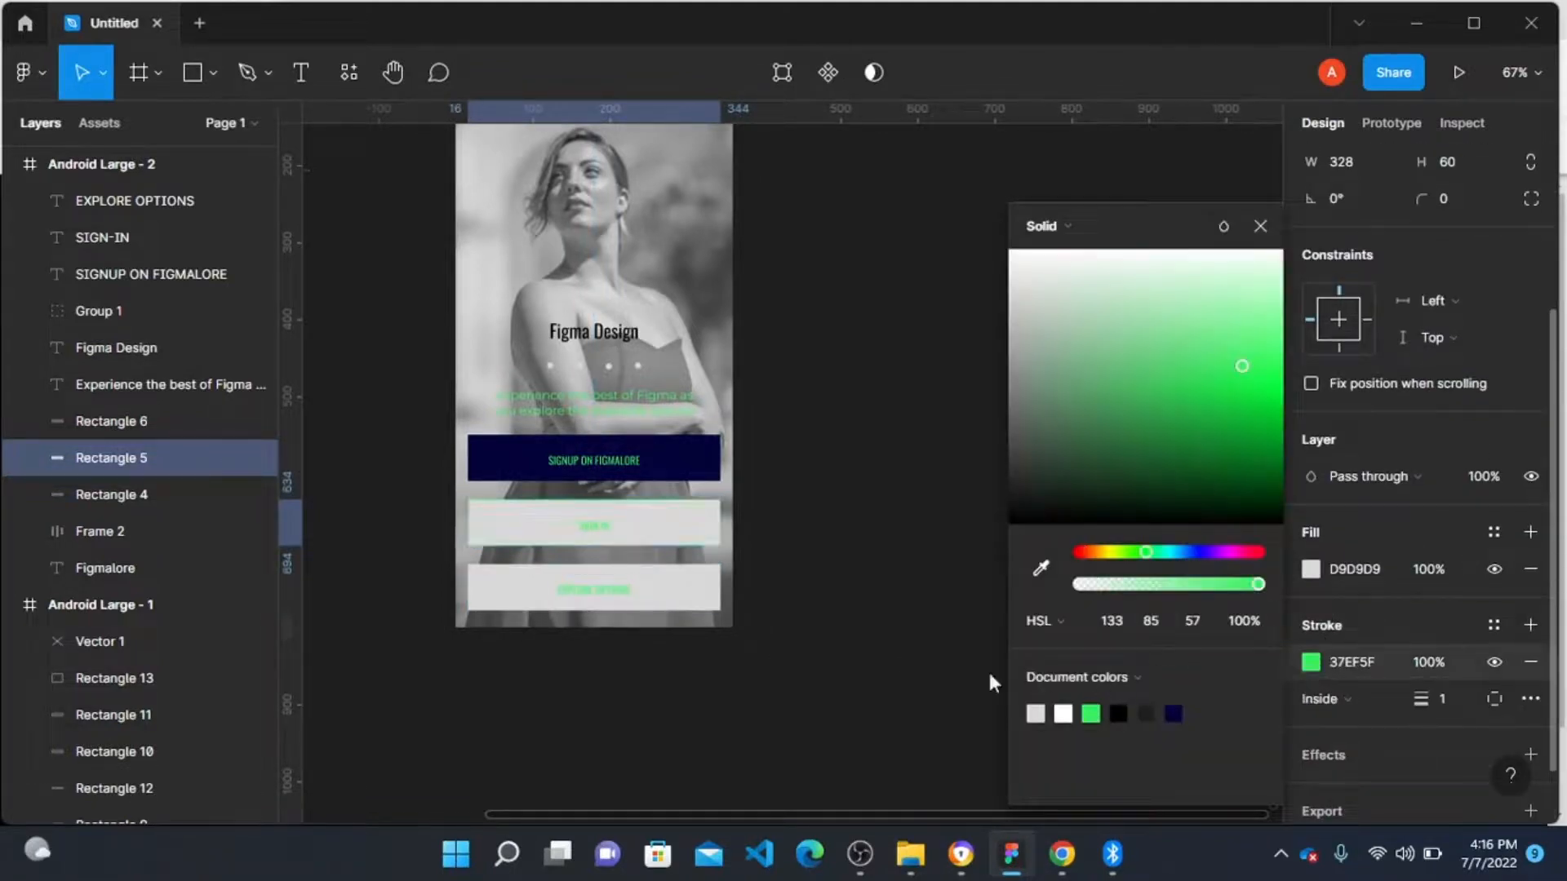
pyautogui.click(1531, 569)
pyautogui.click(800, 545)
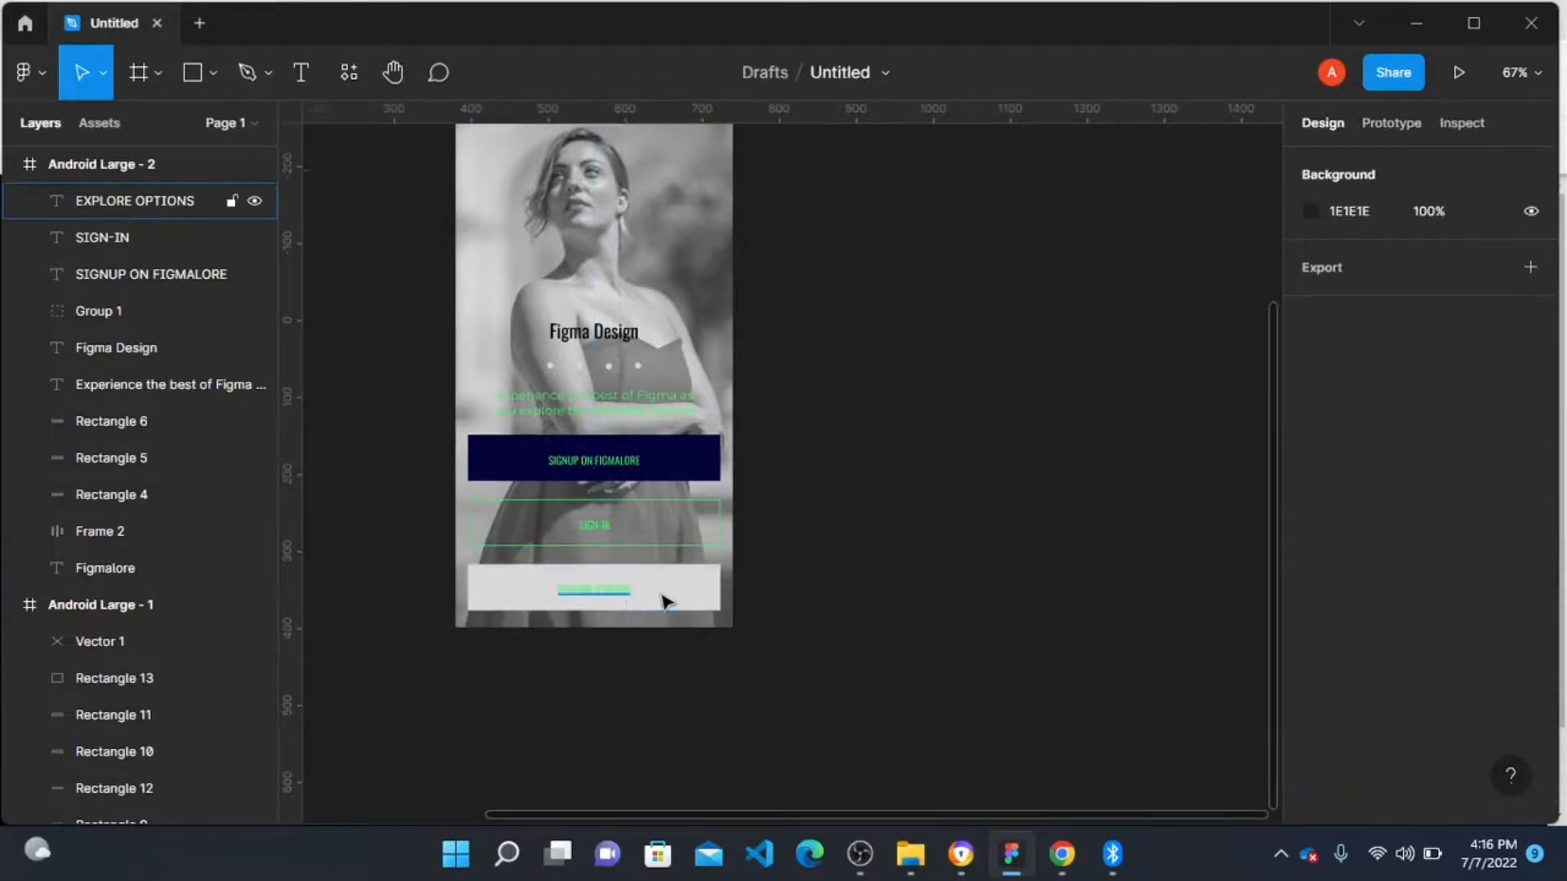
pyautogui.click(608, 600)
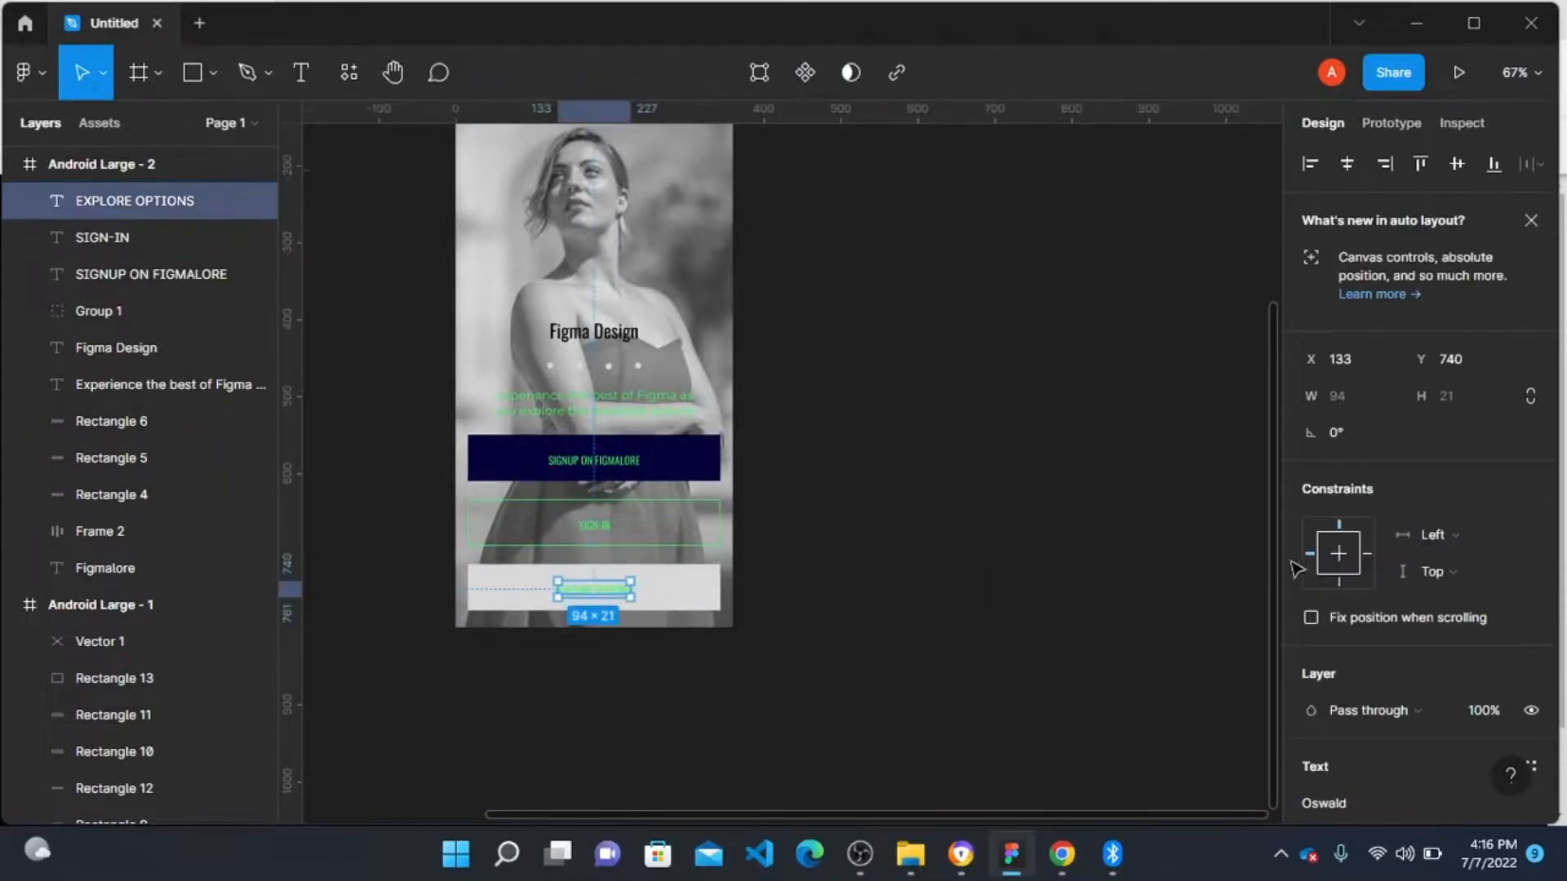
pyautogui.scroll(-5, 1343, 563)
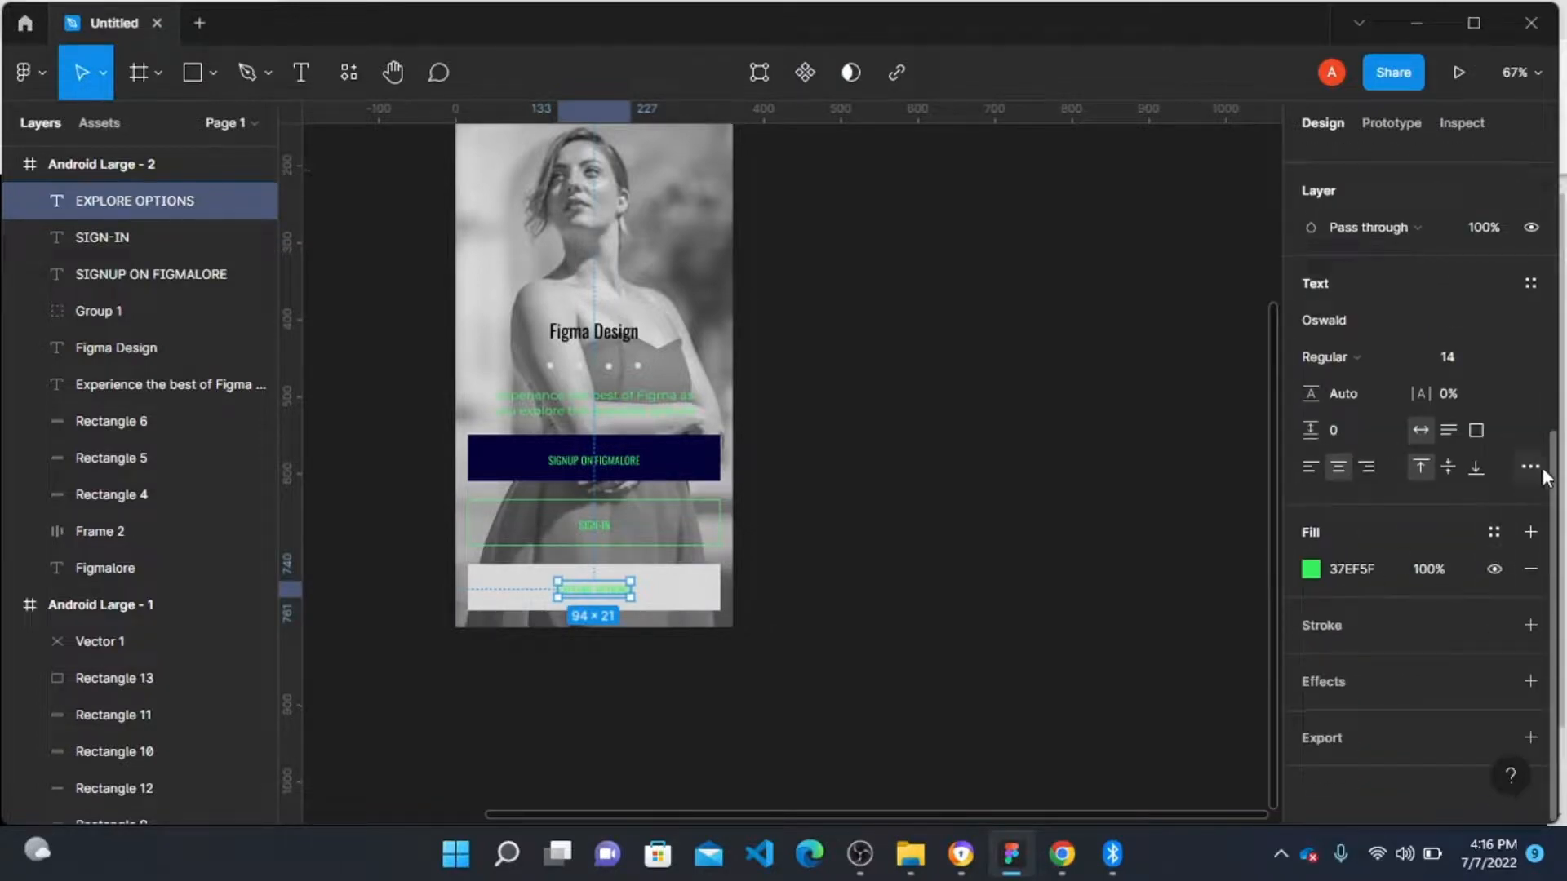
pyautogui.click(1532, 468)
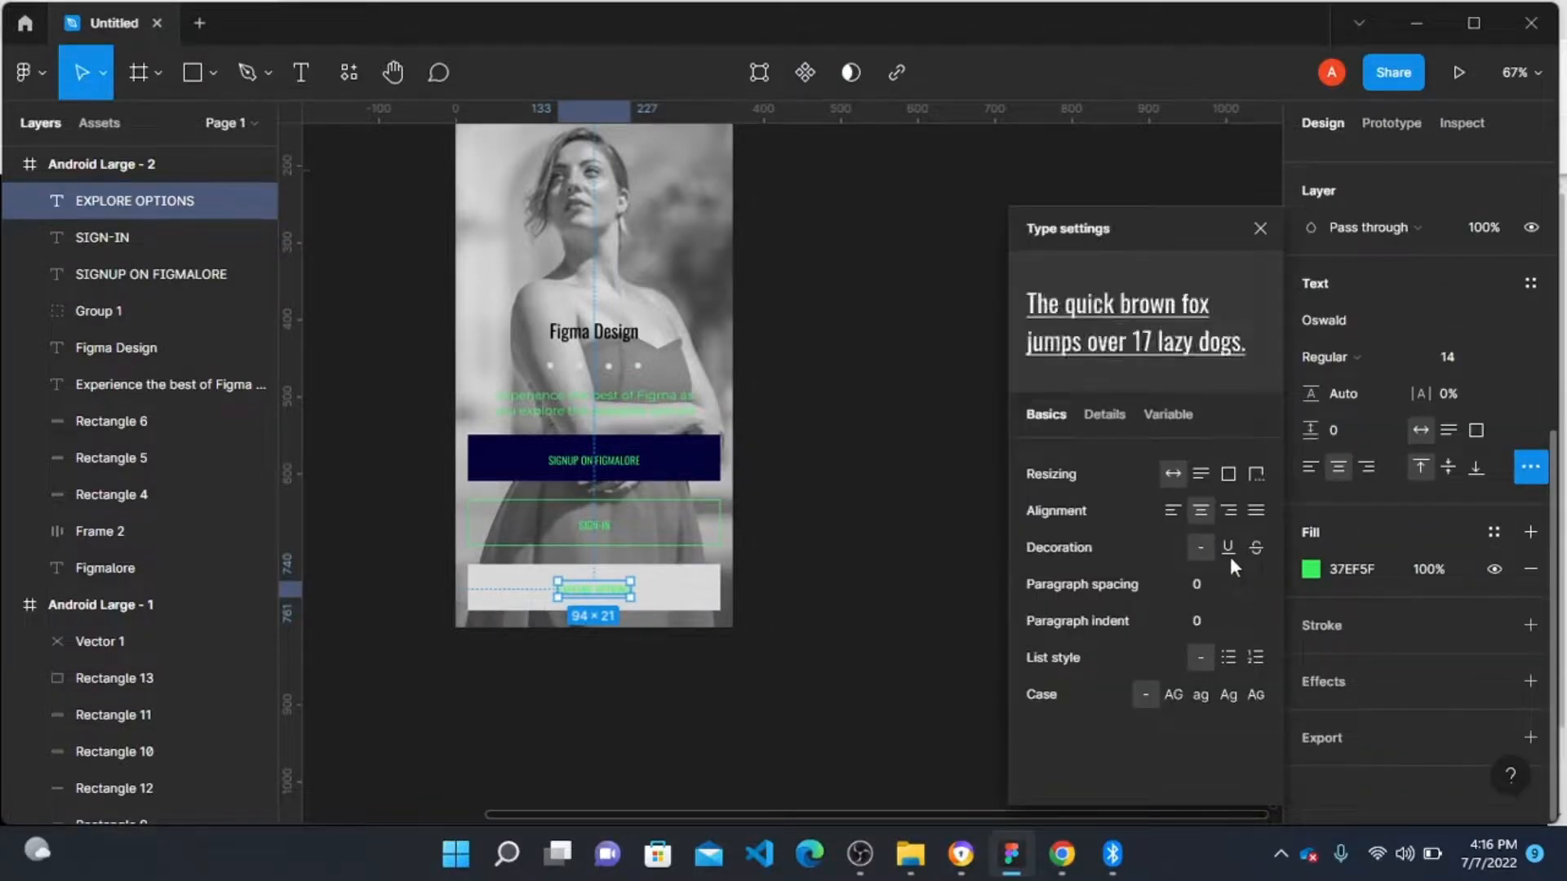
# Step: Delete the EXPLORE OPTIONS button's background rectangle
pyautogui.click(710, 573)
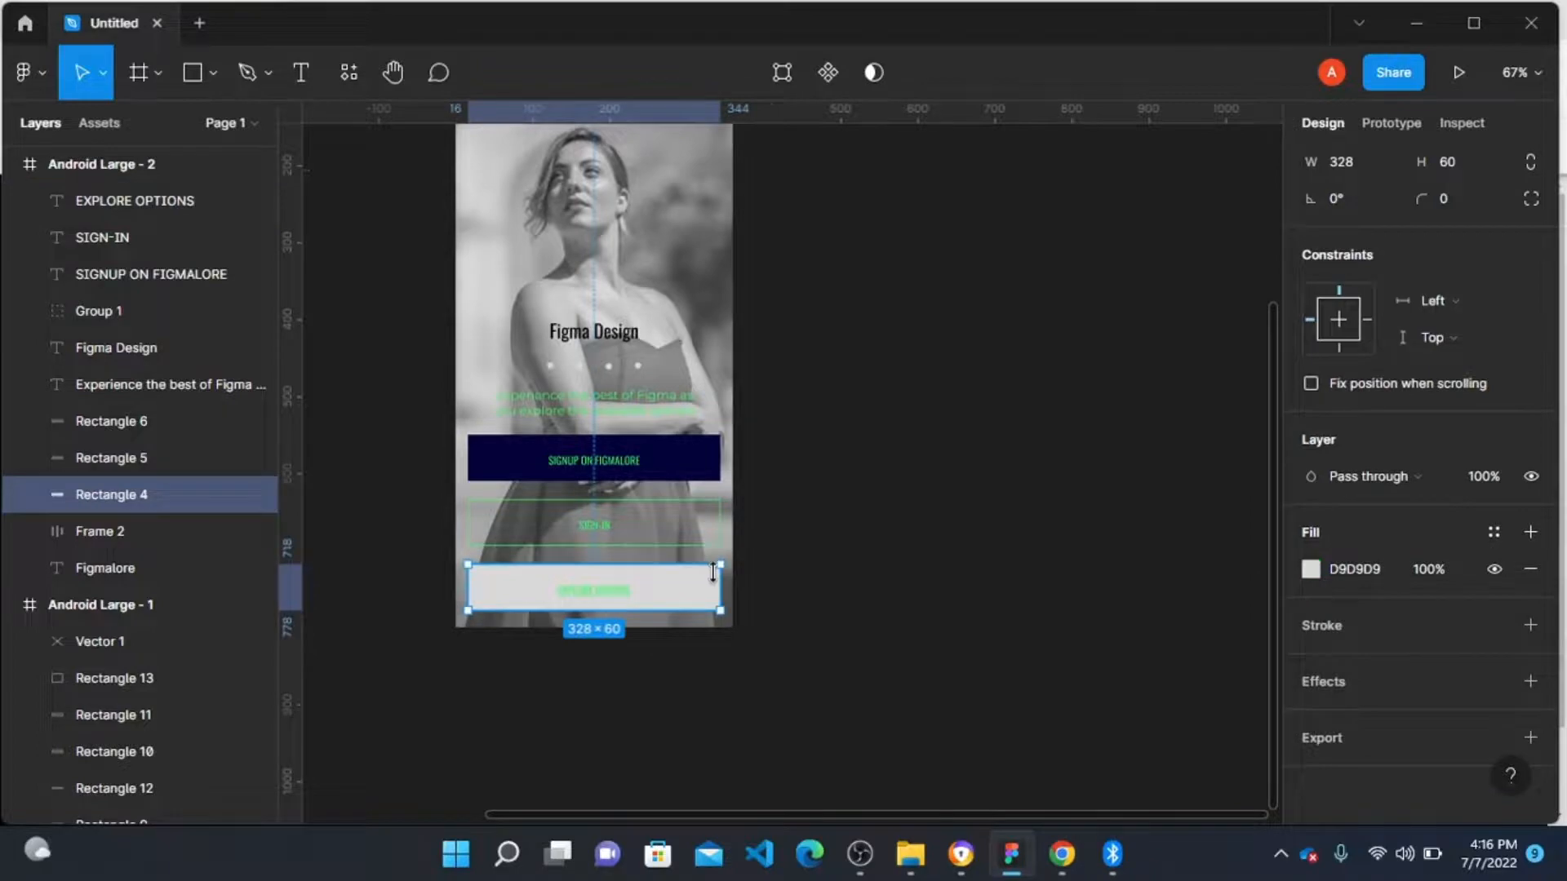
pyautogui.press('Delete')
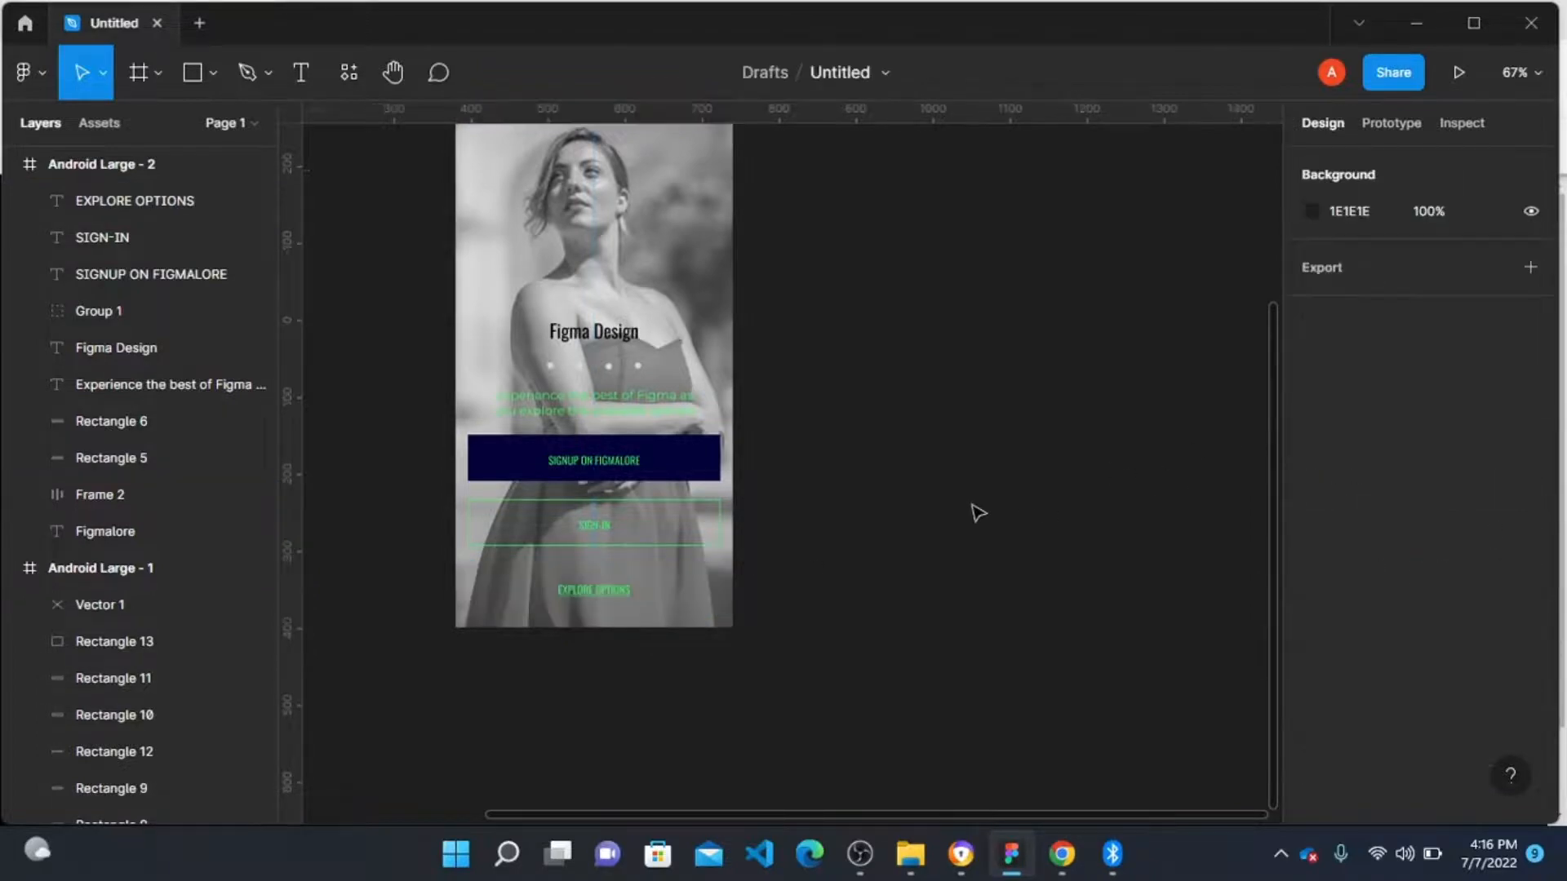
# Step: Fill the Figma Design heading with the dark navy document colour
pyautogui.scroll(2, 535, 419)
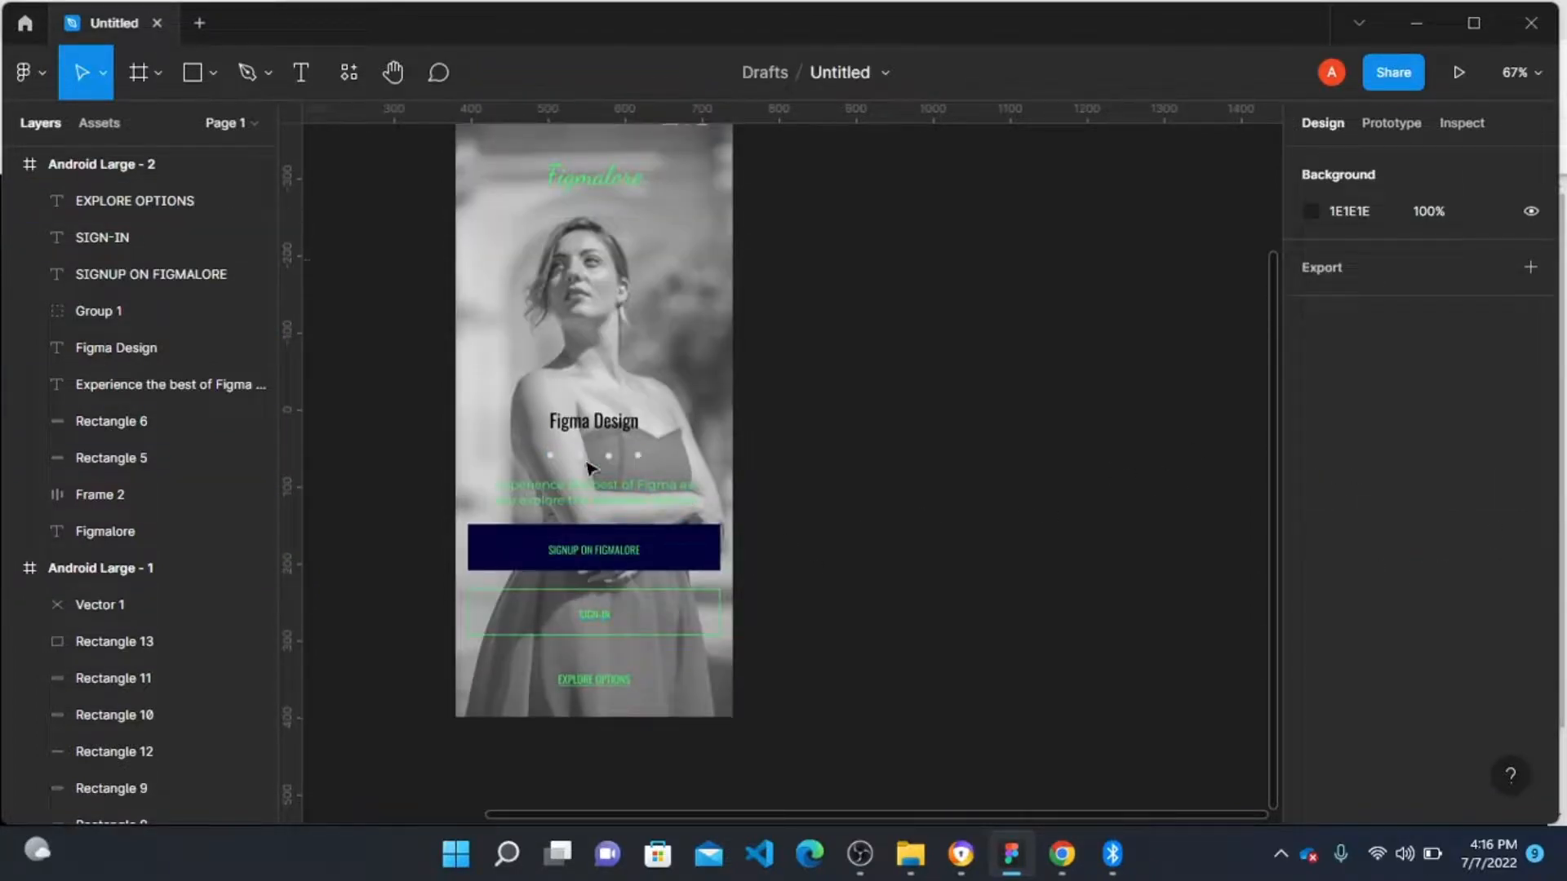
pyautogui.click(115, 348)
pyautogui.scroll(-5, 1387, 559)
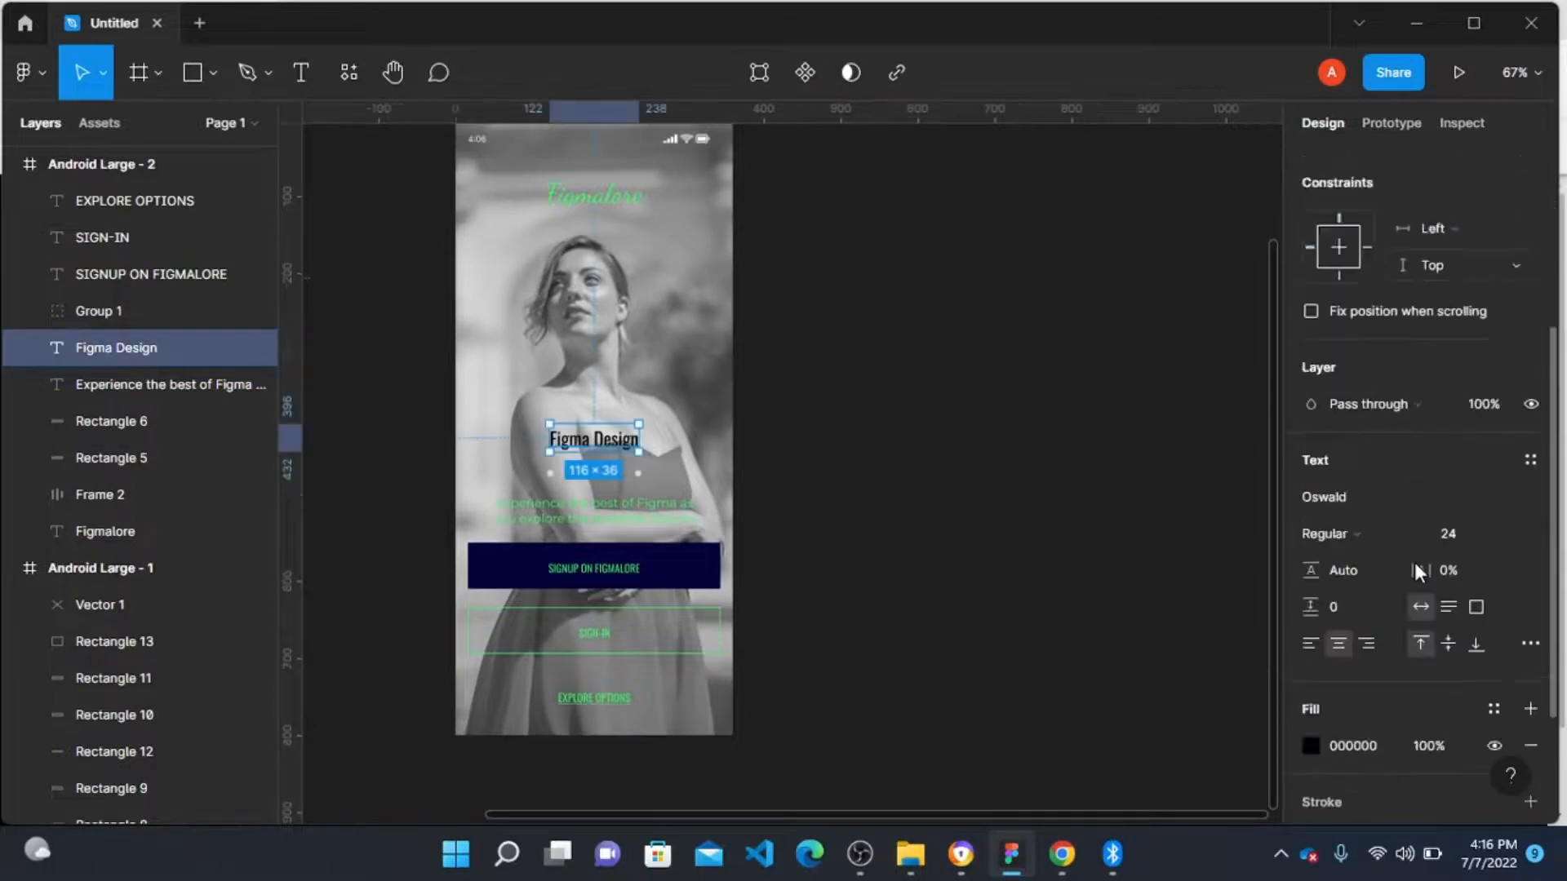
pyautogui.click(1311, 593)
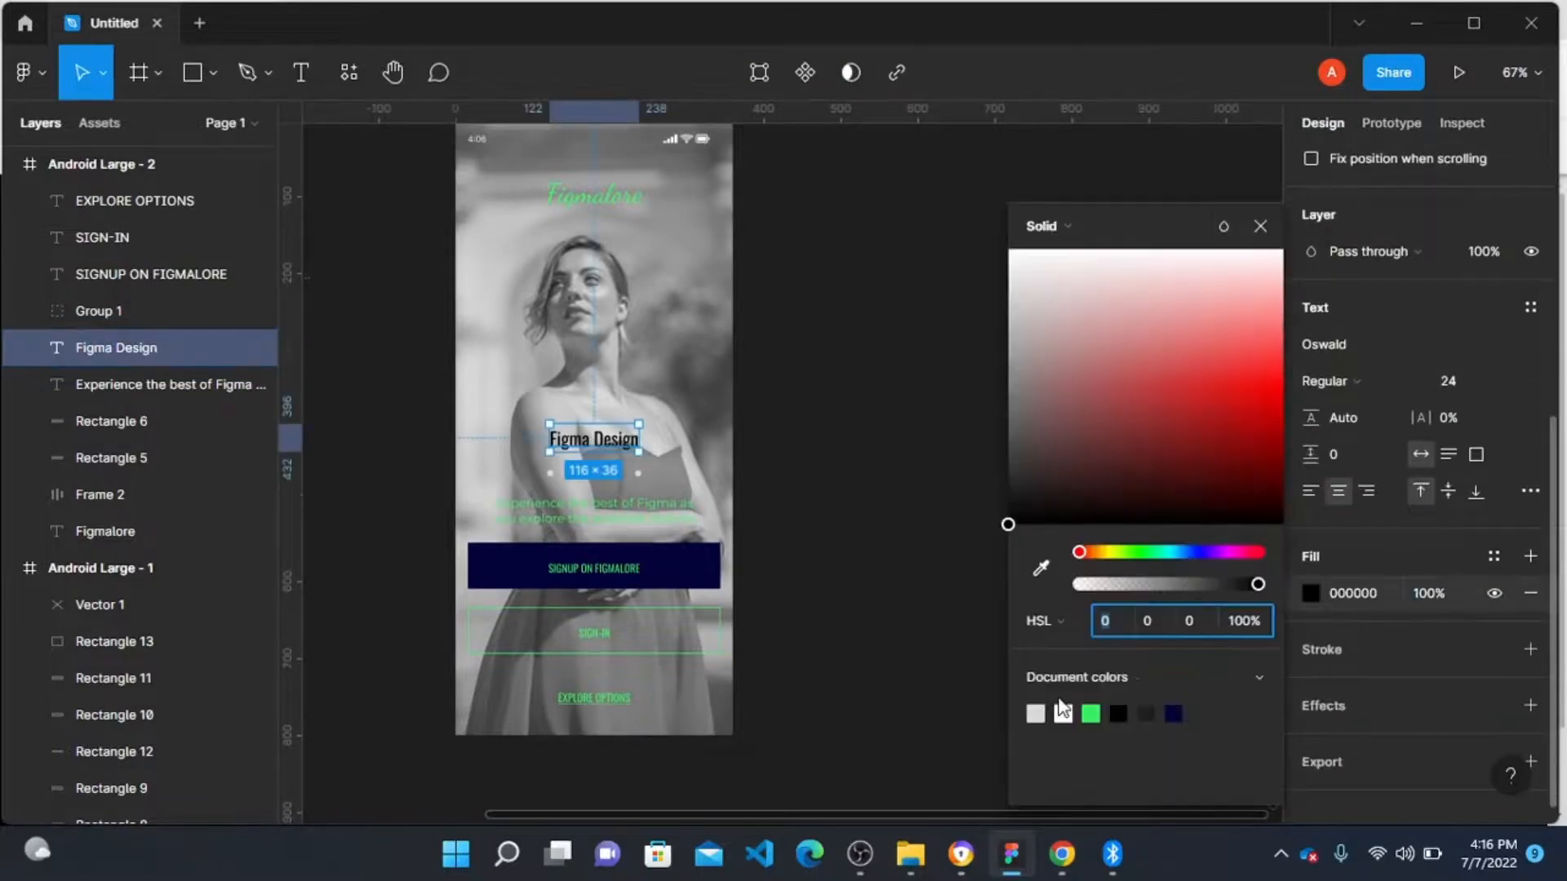
pyautogui.click(1175, 712)
pyautogui.click(871, 479)
# Step: Add a black fill over the Android Large - 2 frame's background image and set its opacity to 80%
pyautogui.scroll(2, 785, 442)
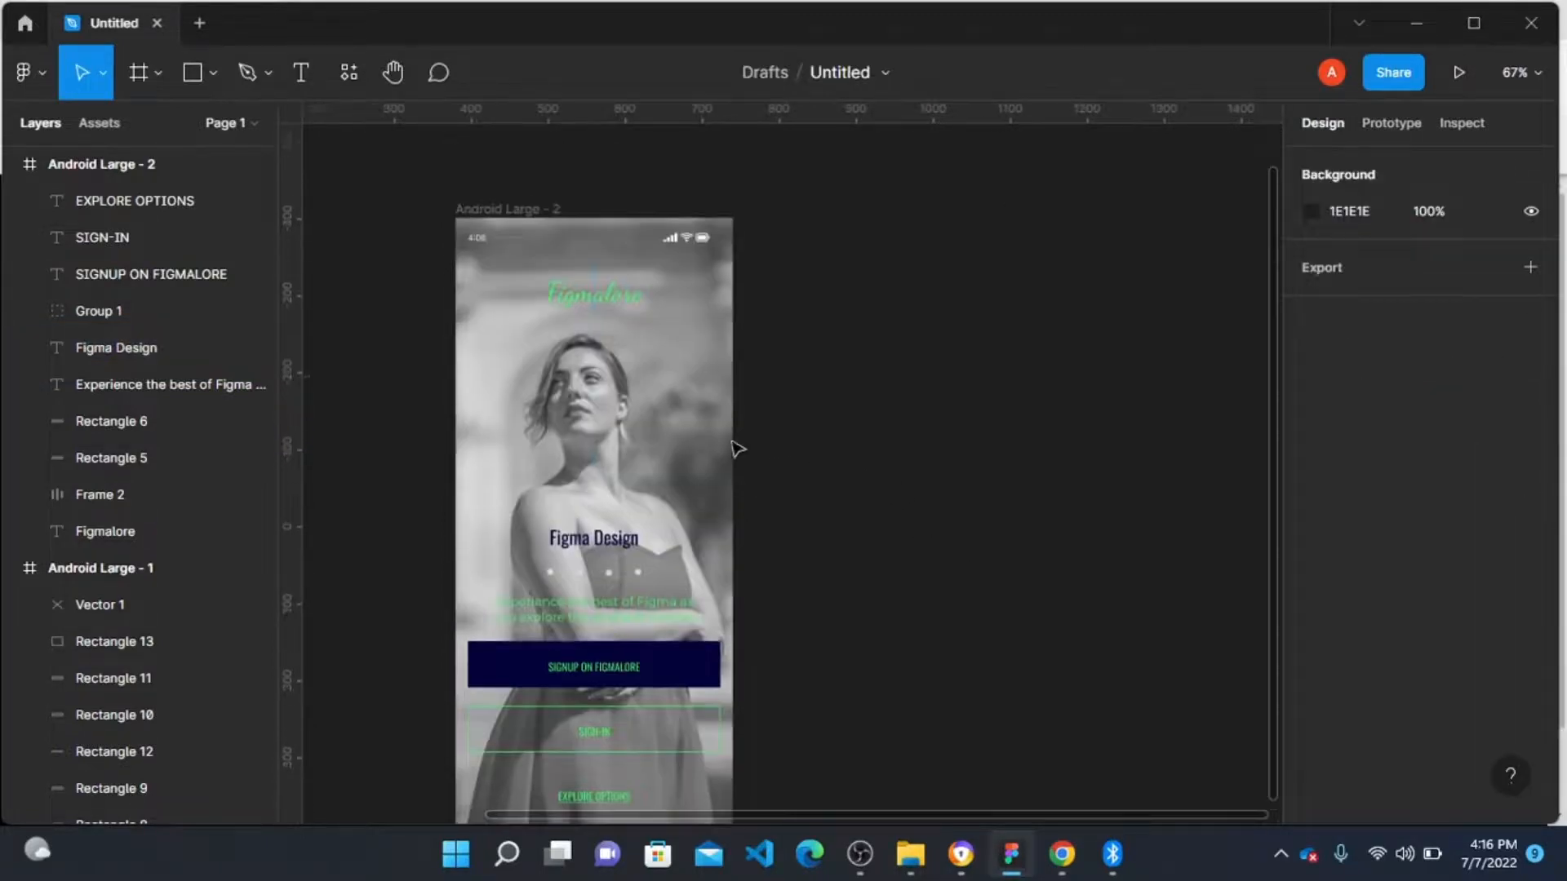
pyautogui.click(493, 209)
pyautogui.scroll(-2, 881, 427)
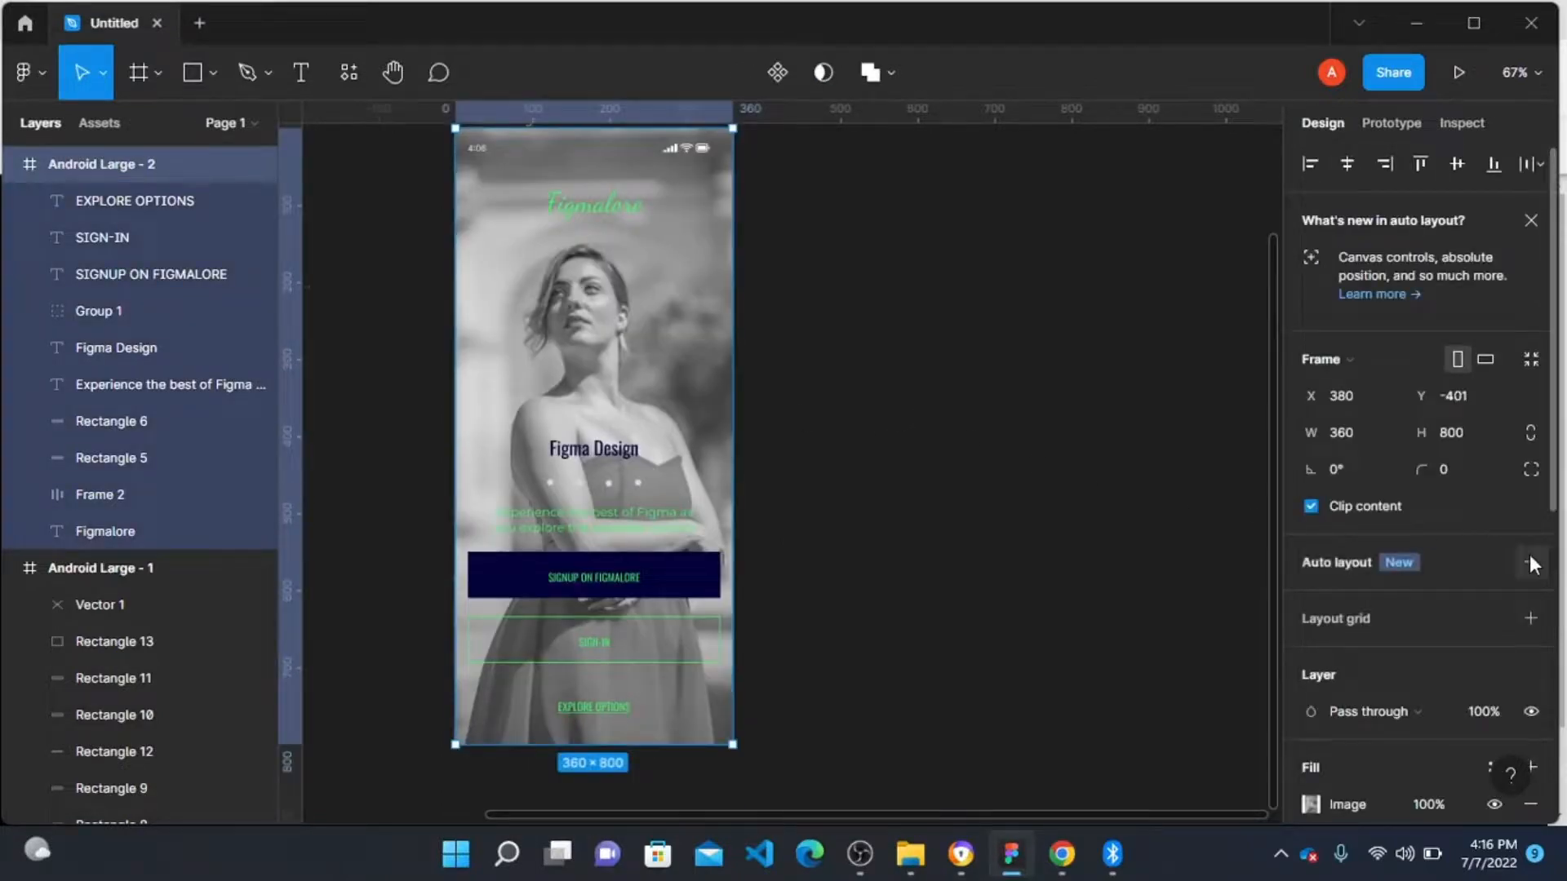
pyautogui.scroll(-5, 1408, 684)
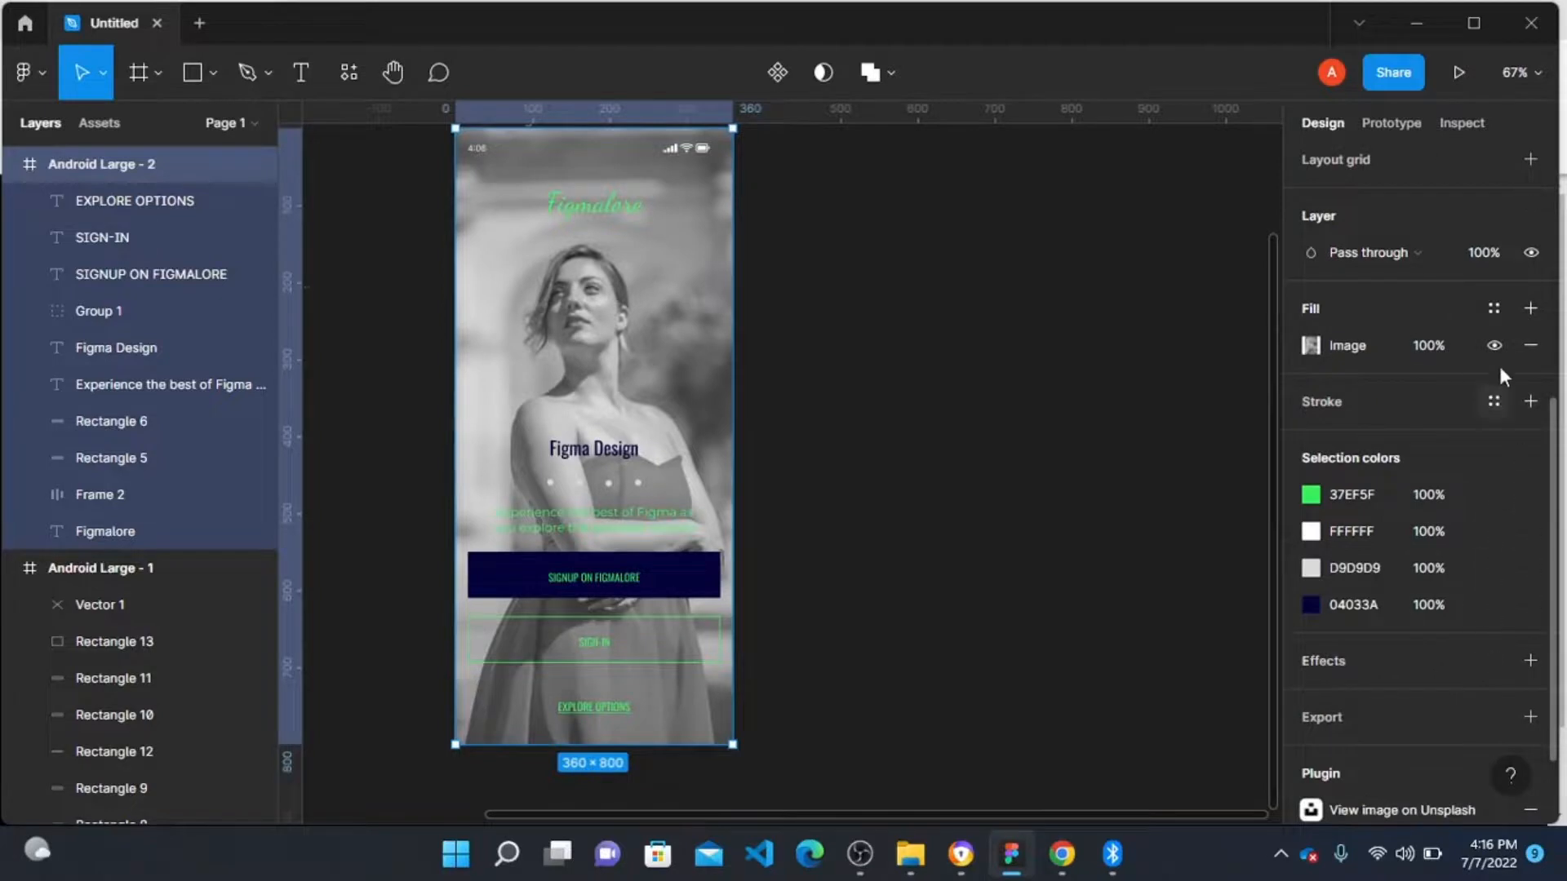
pyautogui.click(1530, 309)
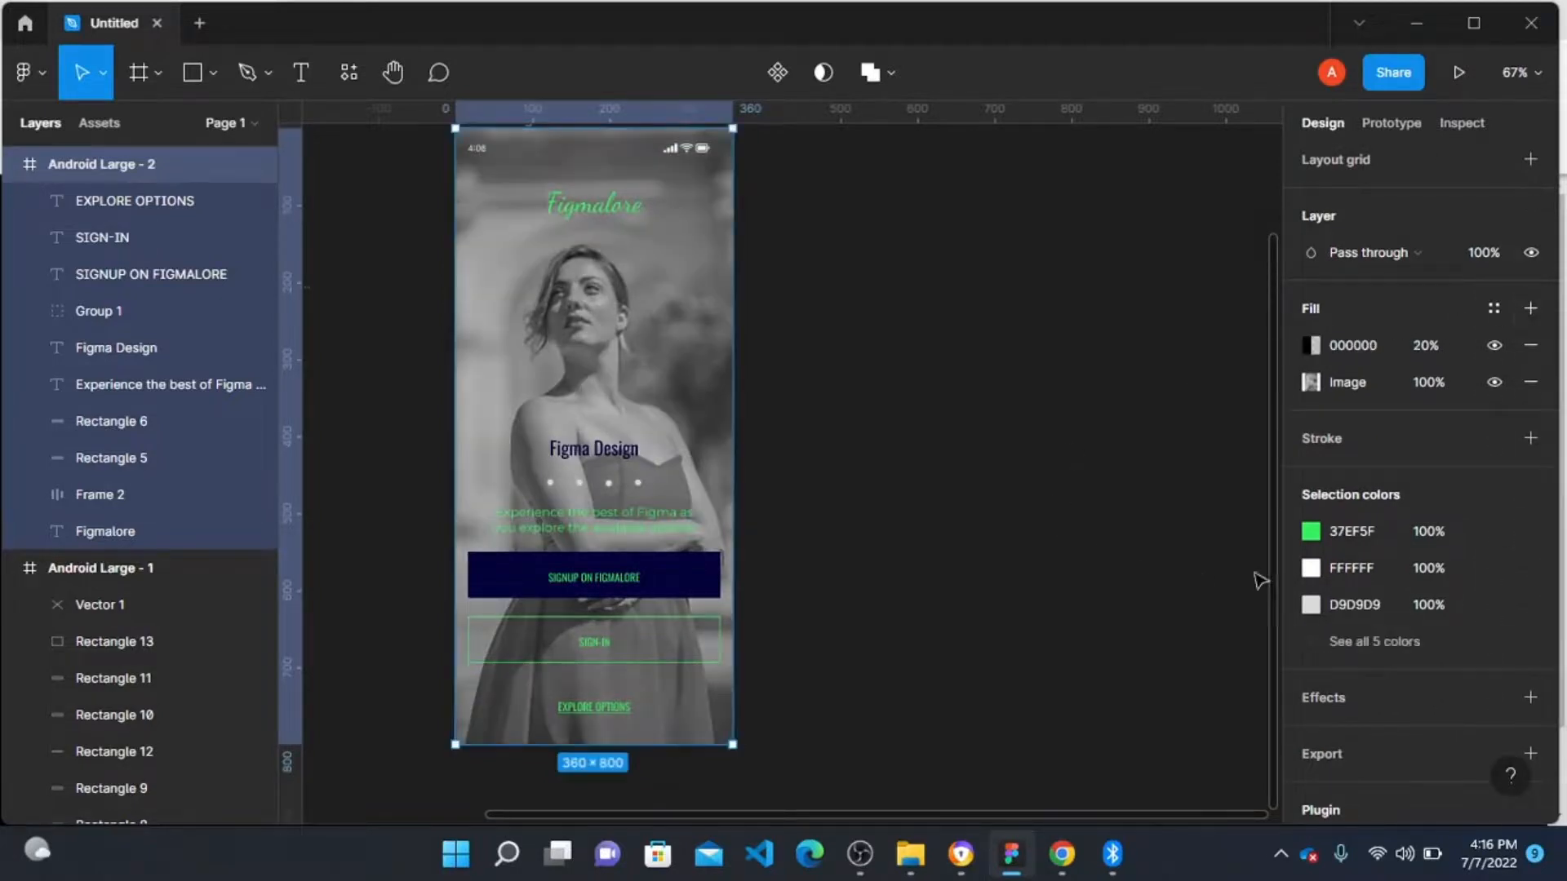
pyautogui.click(1309, 345)
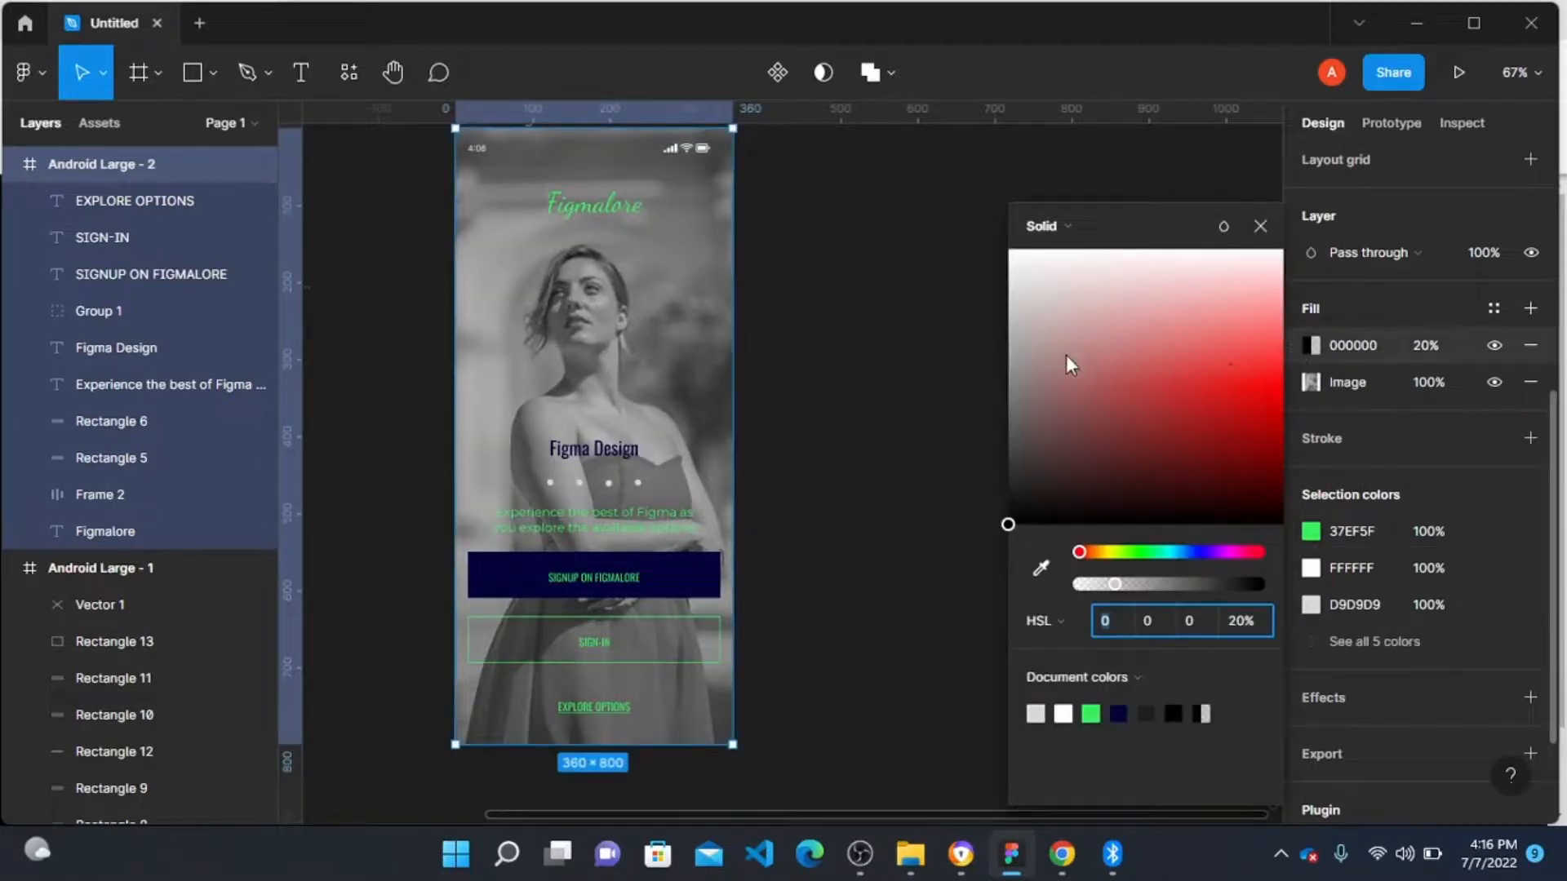
pyautogui.click(1433, 343)
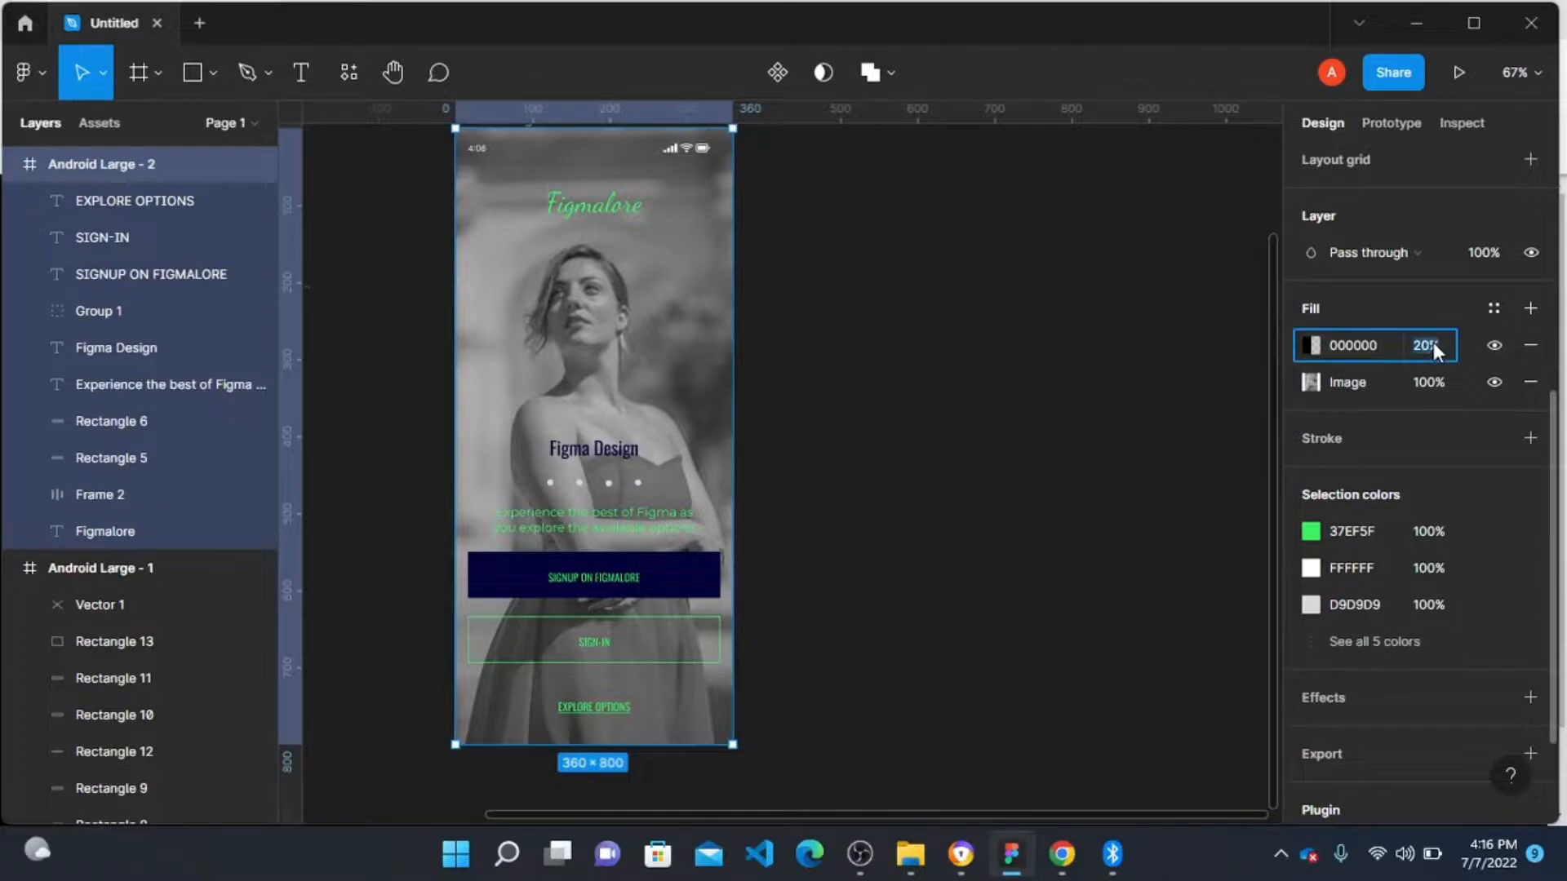
pyautogui.press('Return')
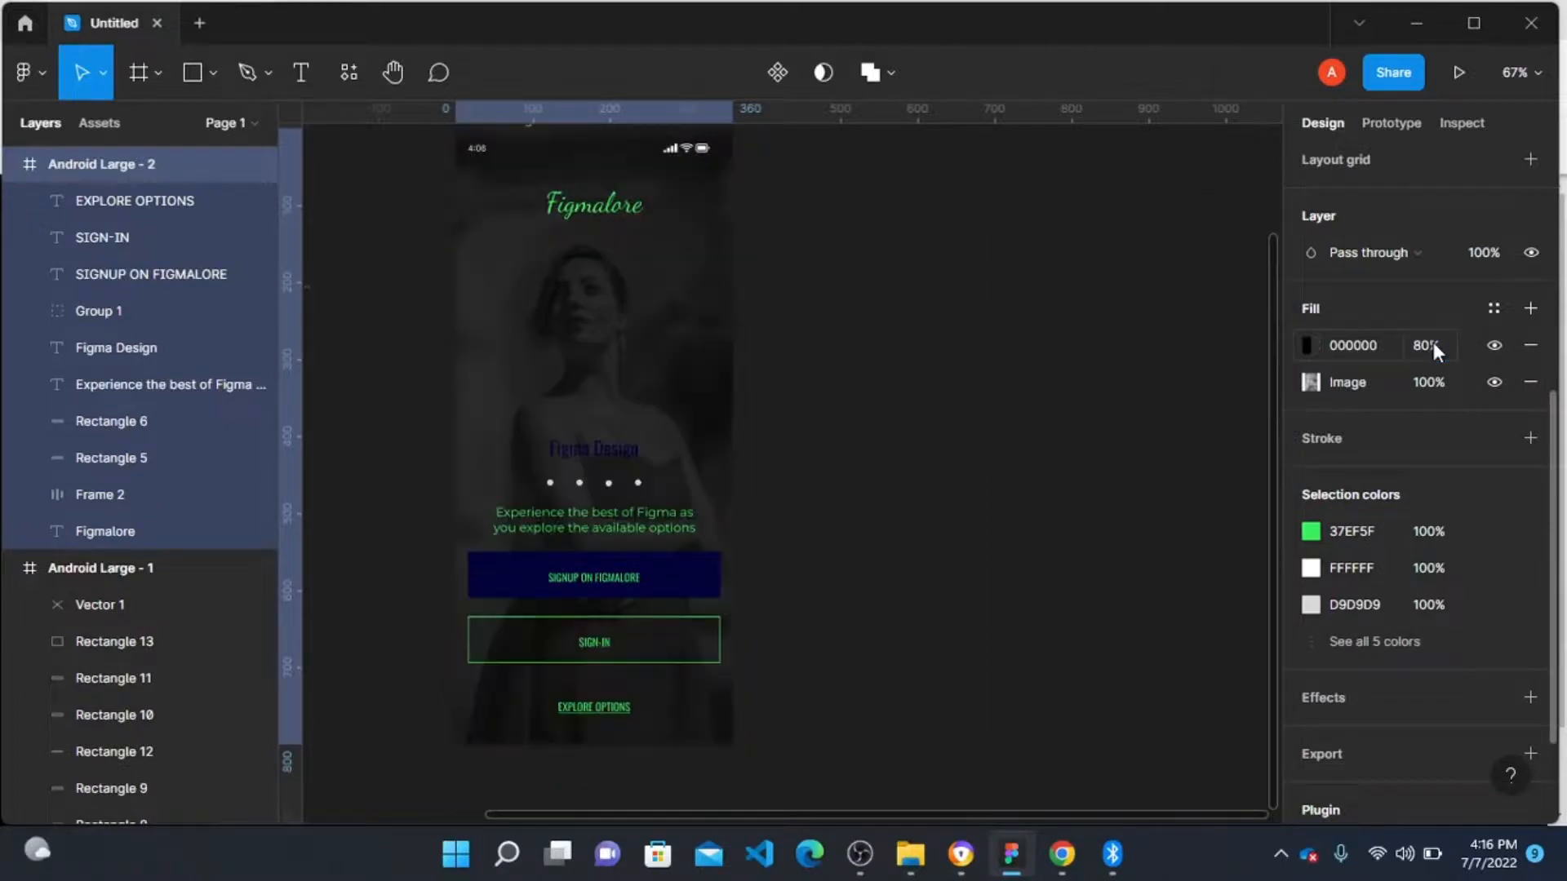
# Step: Tint the frame's overlay fill to dark red 1F0A0A using the colour picker
pyautogui.click(1315, 343)
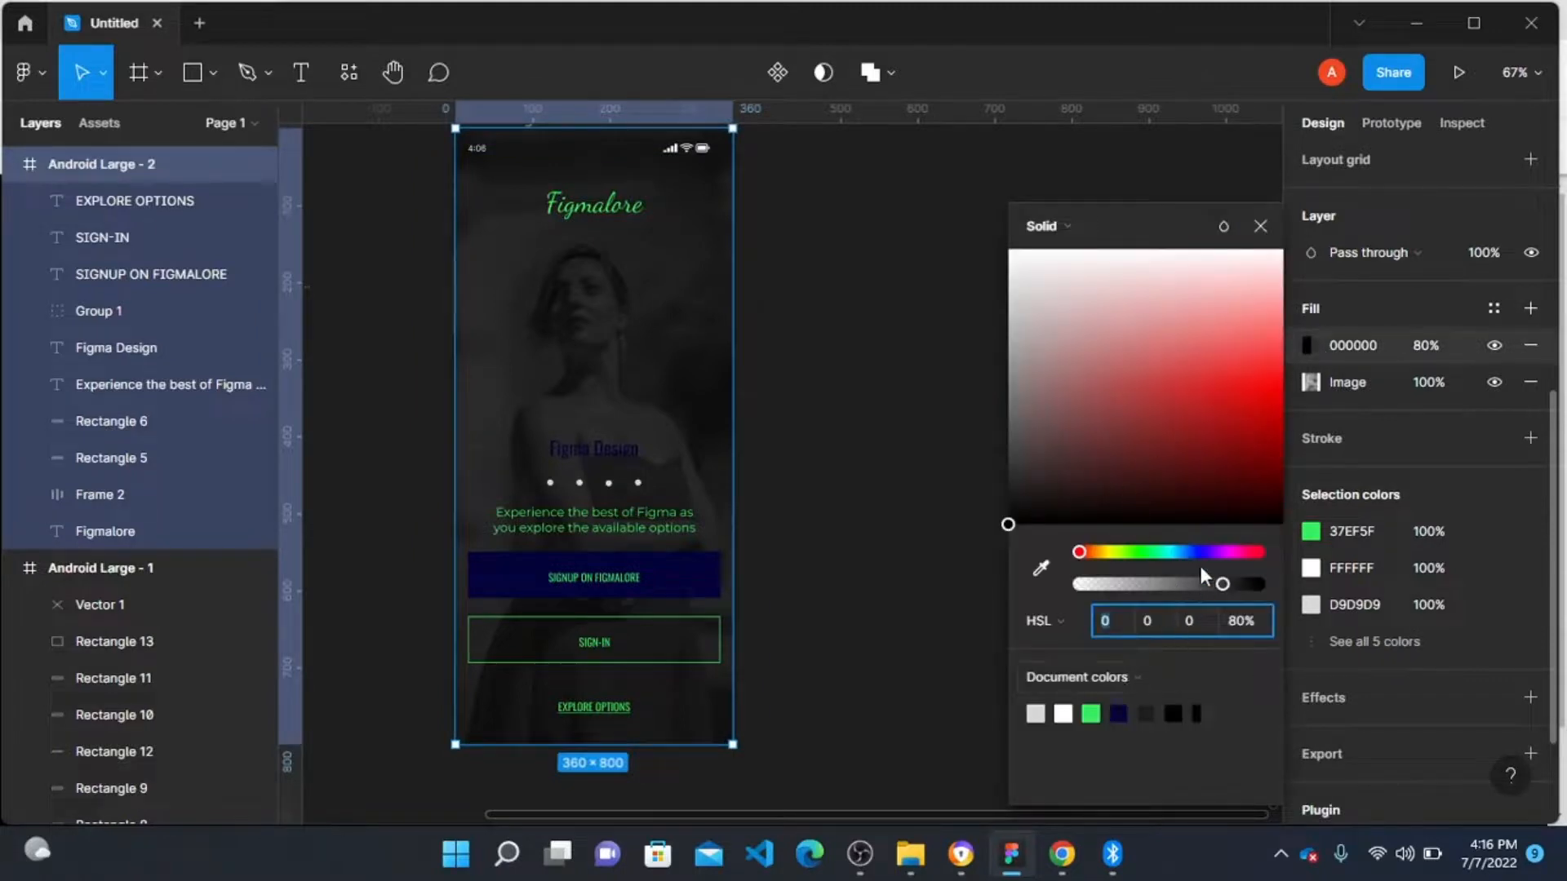
pyautogui.moveTo(1178, 419); pyautogui.dragTo(1151, 503)
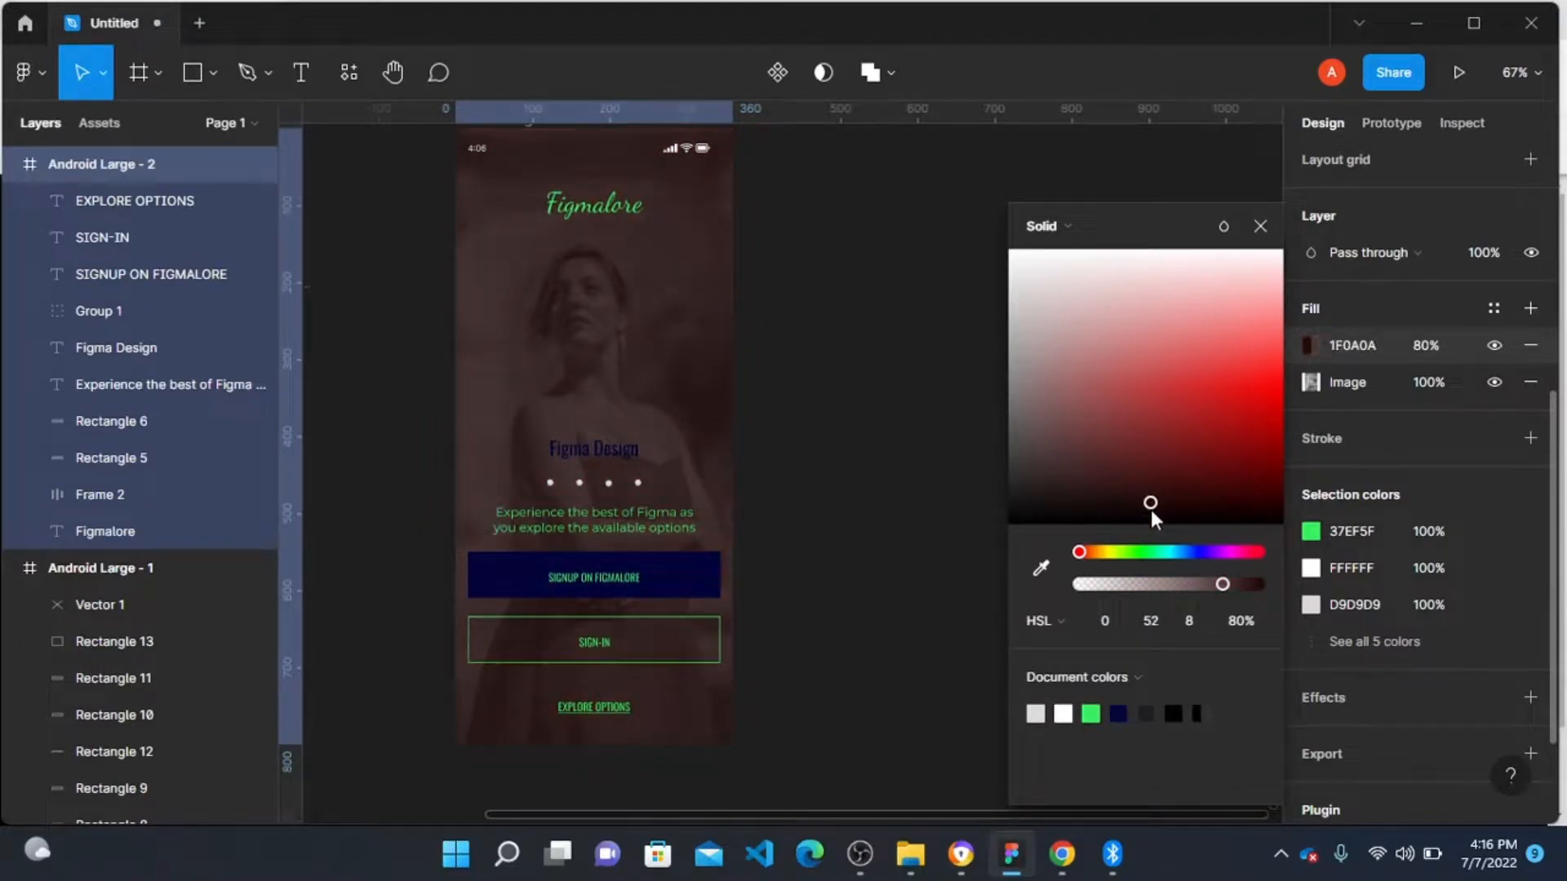
pyautogui.click(989, 470)
pyautogui.scroll(2, 845, 416)
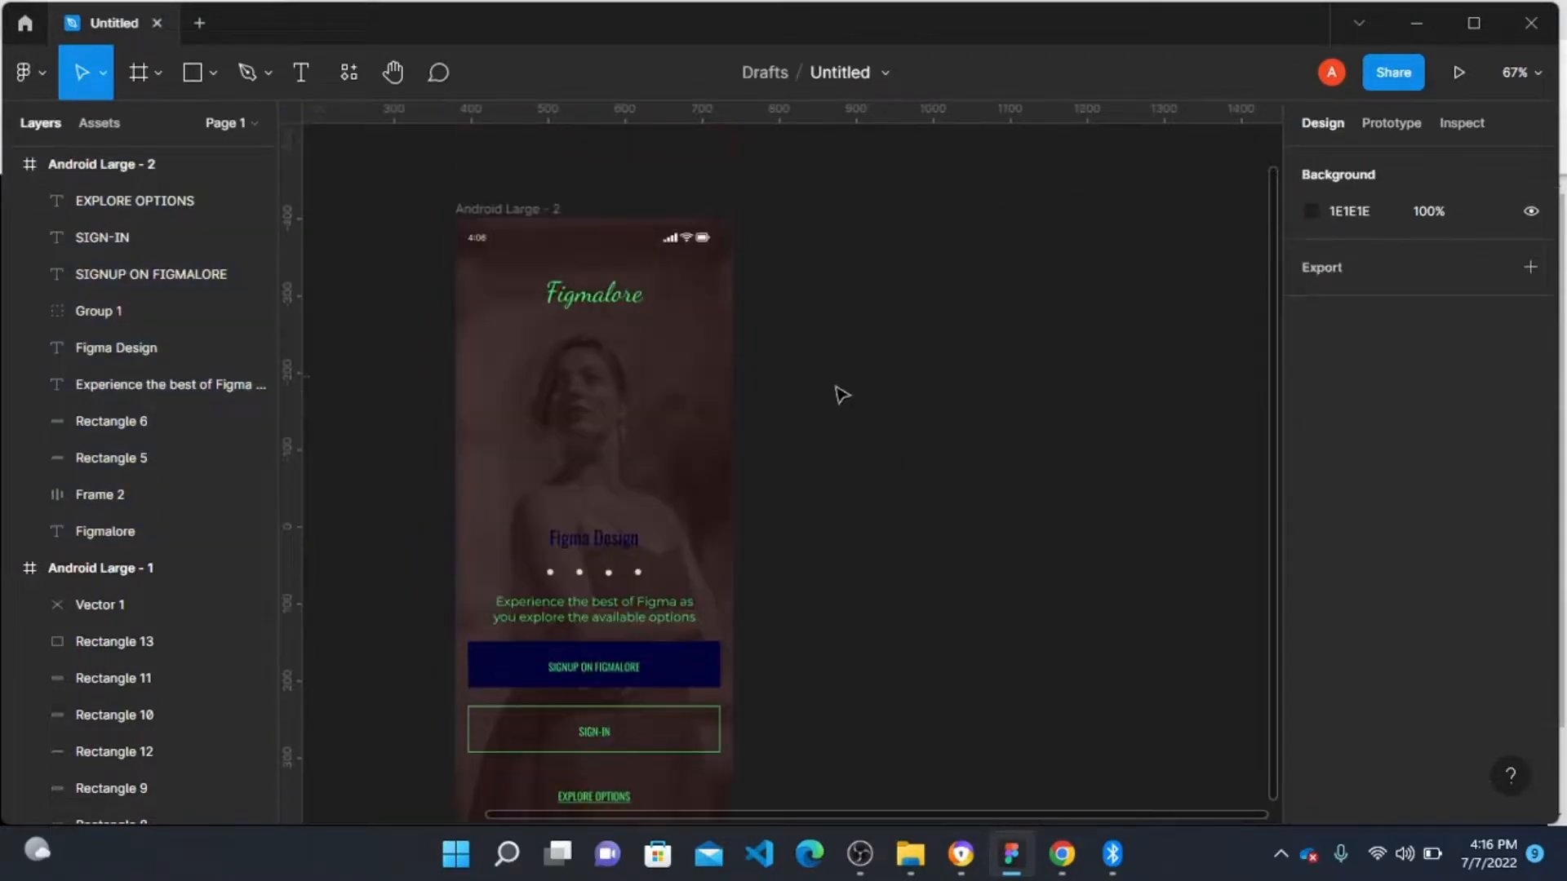
pyautogui.click(480, 211)
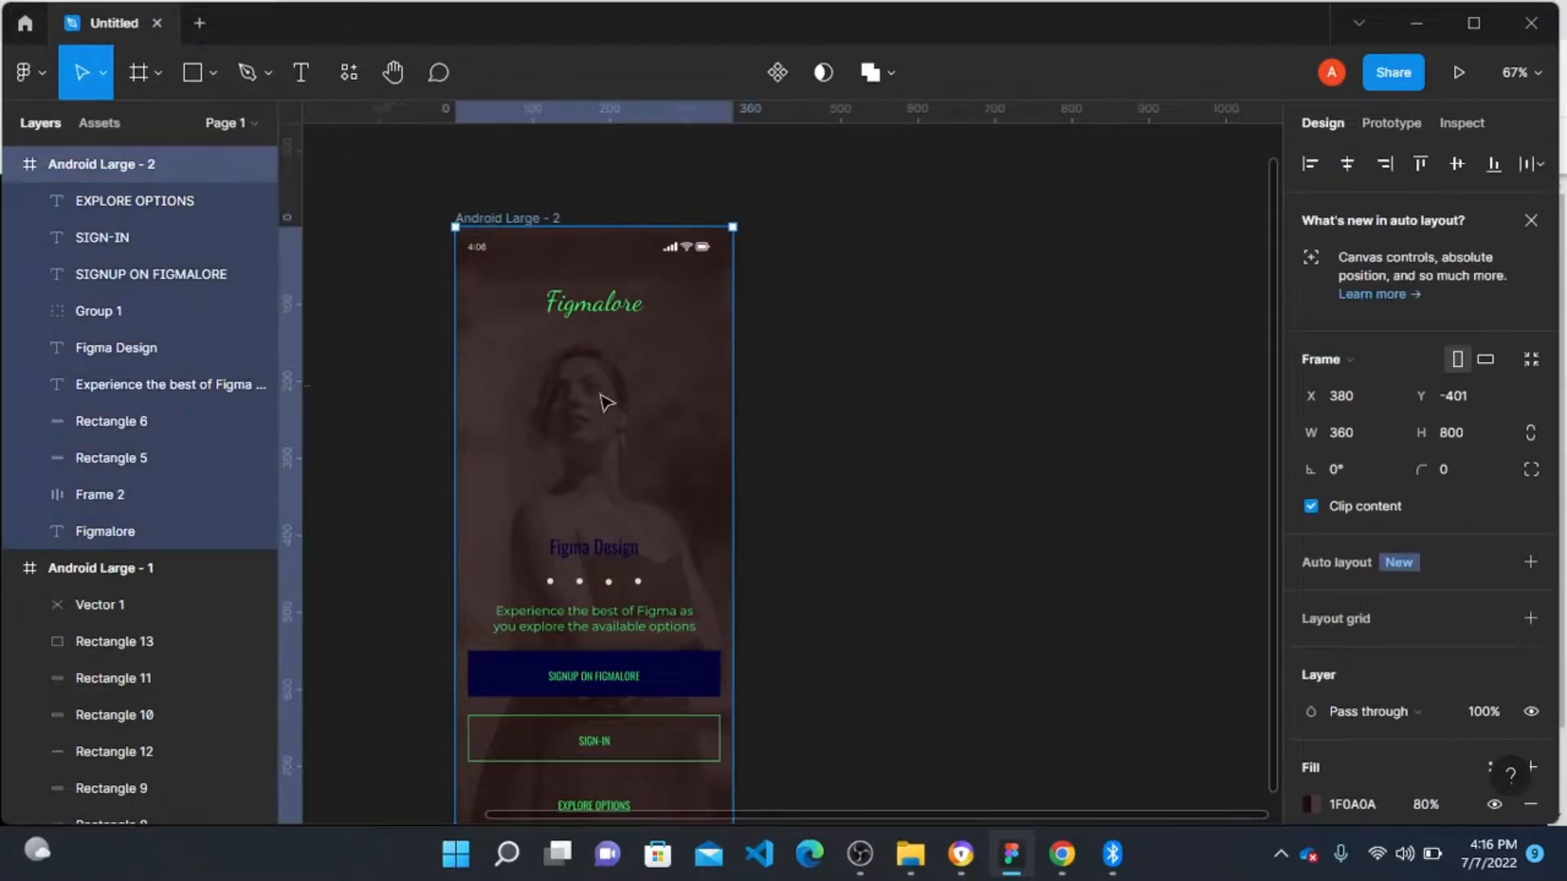
pyautogui.moveTo(644, 403); pyautogui.dragTo(937, 404)
pyautogui.scroll(-1, 944, 400)
pyautogui.scroll(-5, 1463, 694)
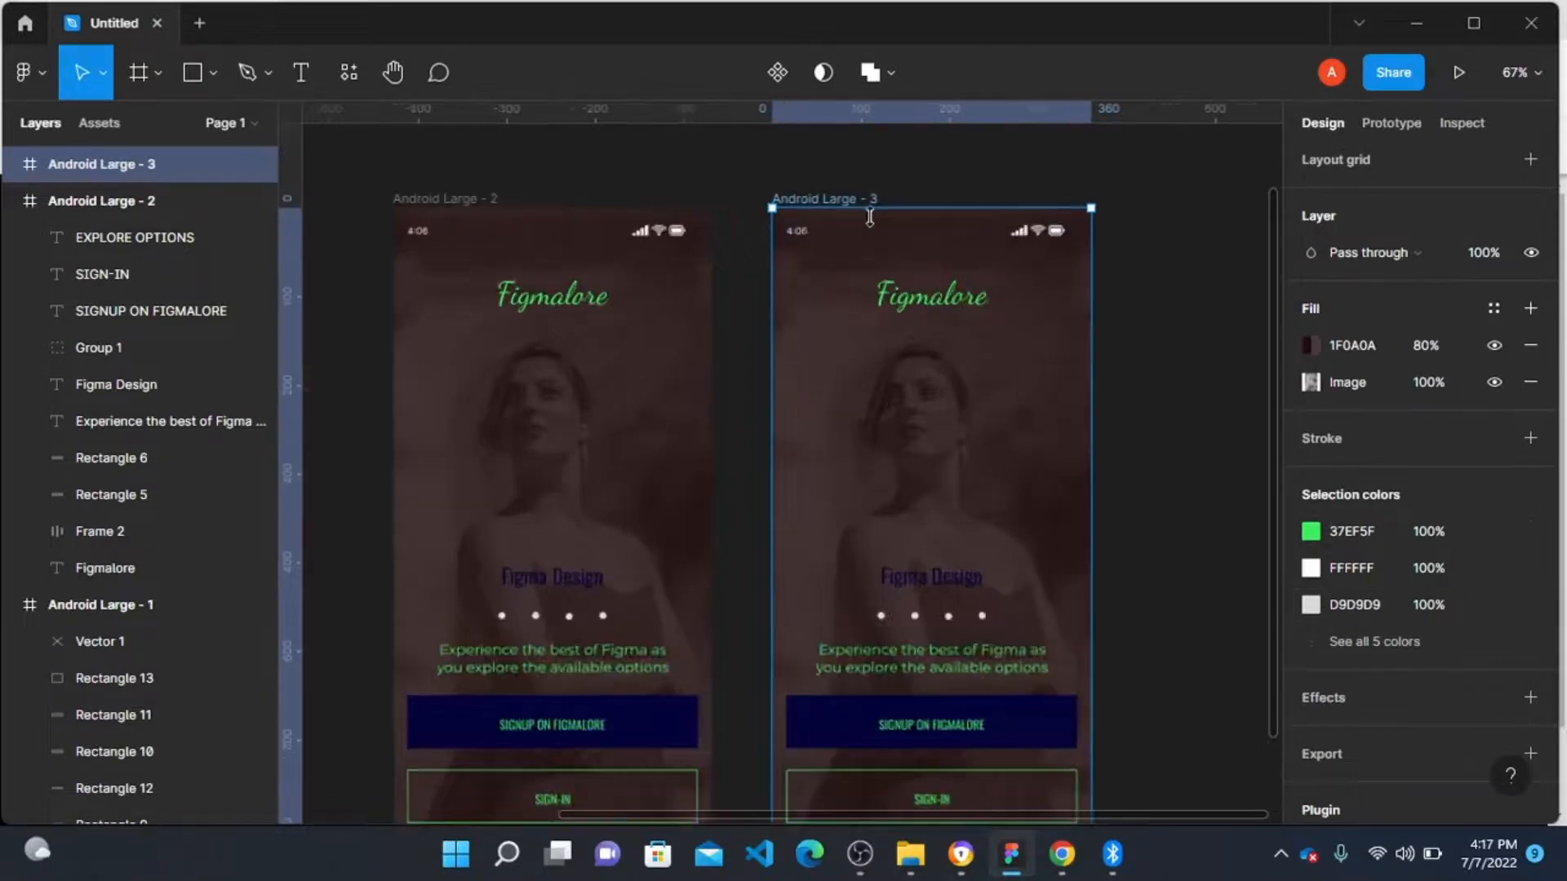
pyautogui.scroll(5, 863, 237)
pyautogui.click(751, 245)
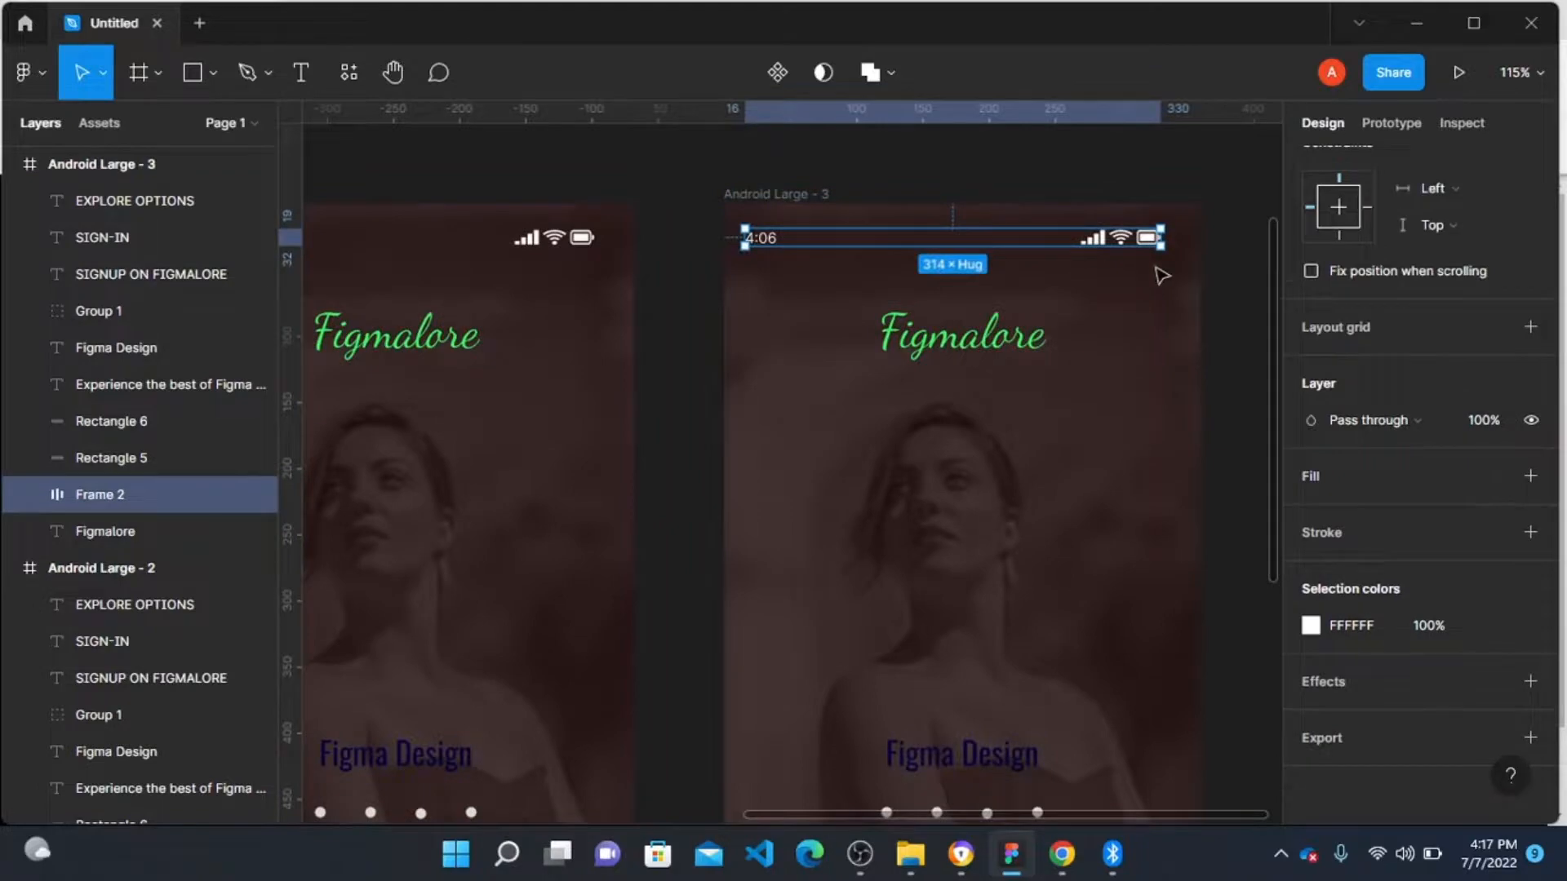
pyautogui.moveTo(1171, 237); pyautogui.dragTo(1185, 237)
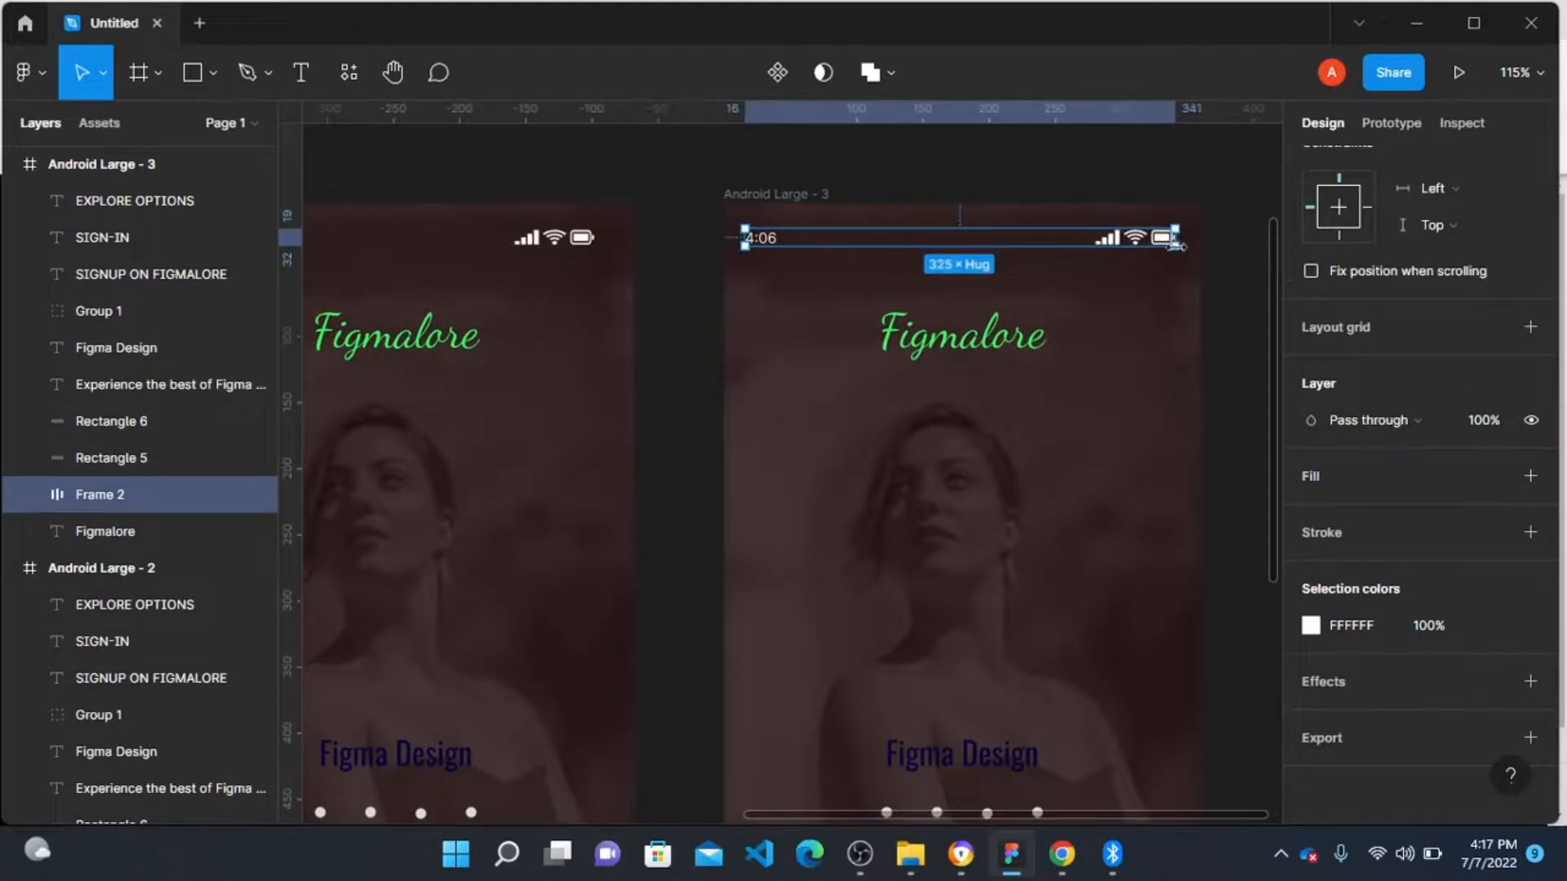
pyautogui.scroll(1, 1125, 309)
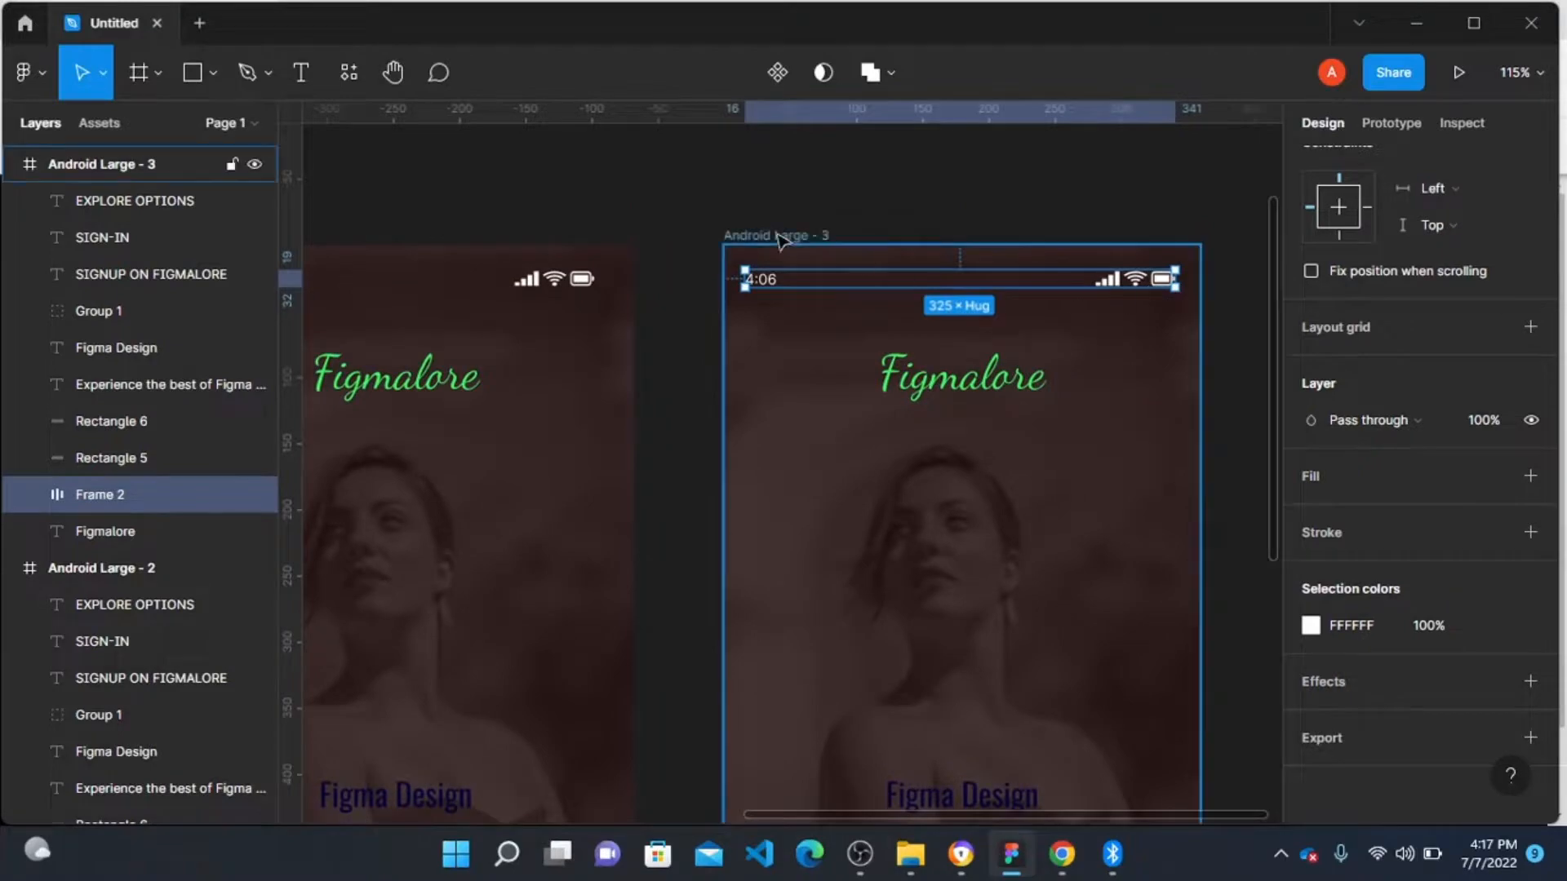
pyautogui.press('Escape')
pyautogui.press('Delete')
# Step: Stretch the status bar frame's right edge slightly to widen it within Android Large - 2
pyautogui.scroll(-5, 490, 425)
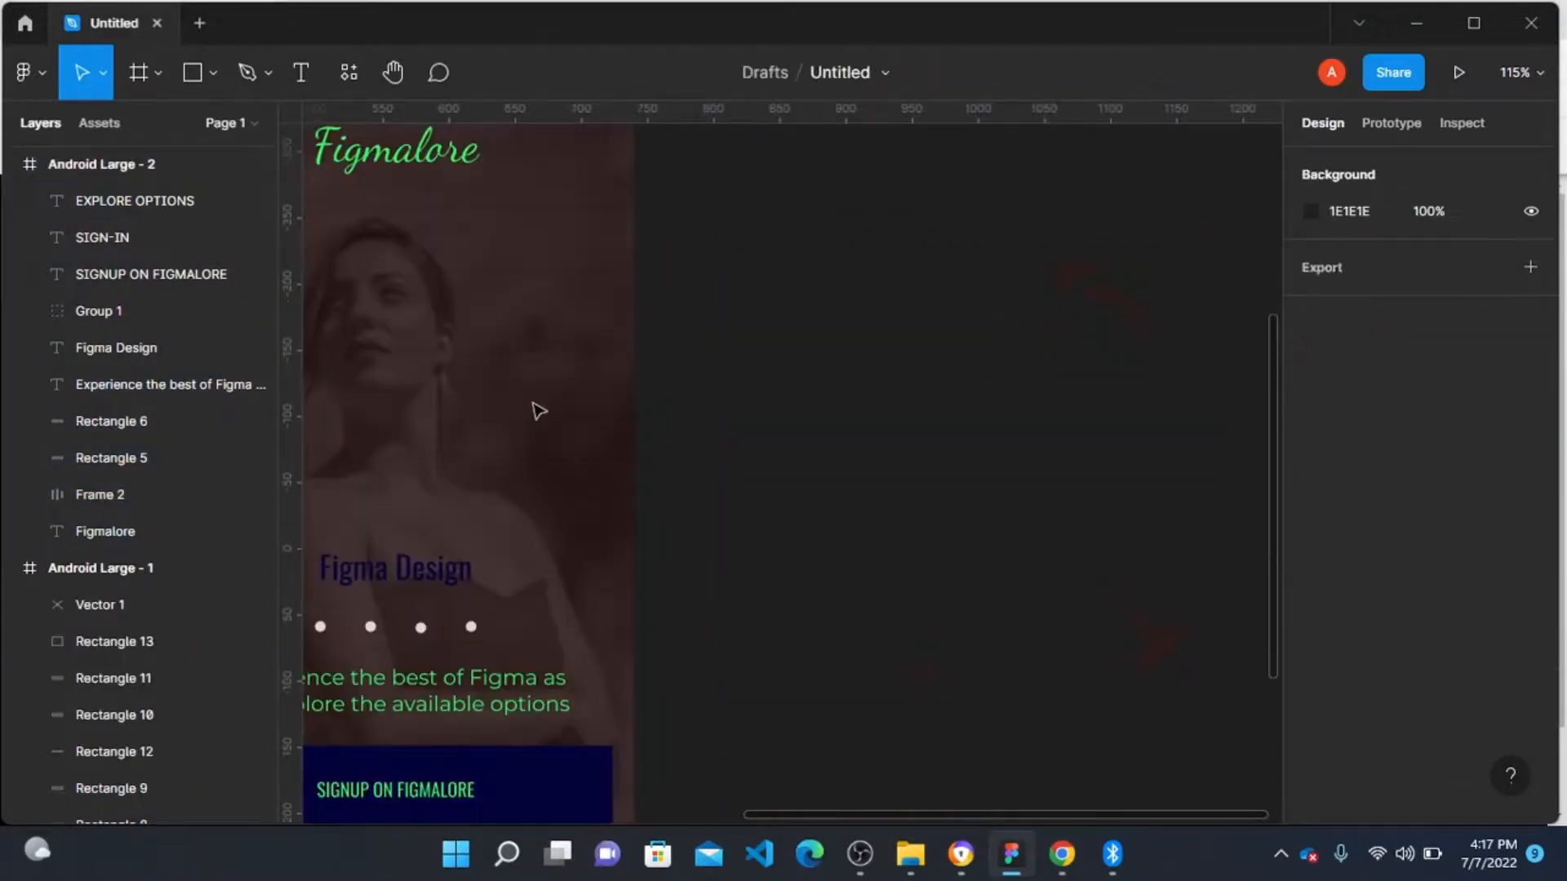
pyautogui.click(606, 735)
pyautogui.scroll(8, 612, 677)
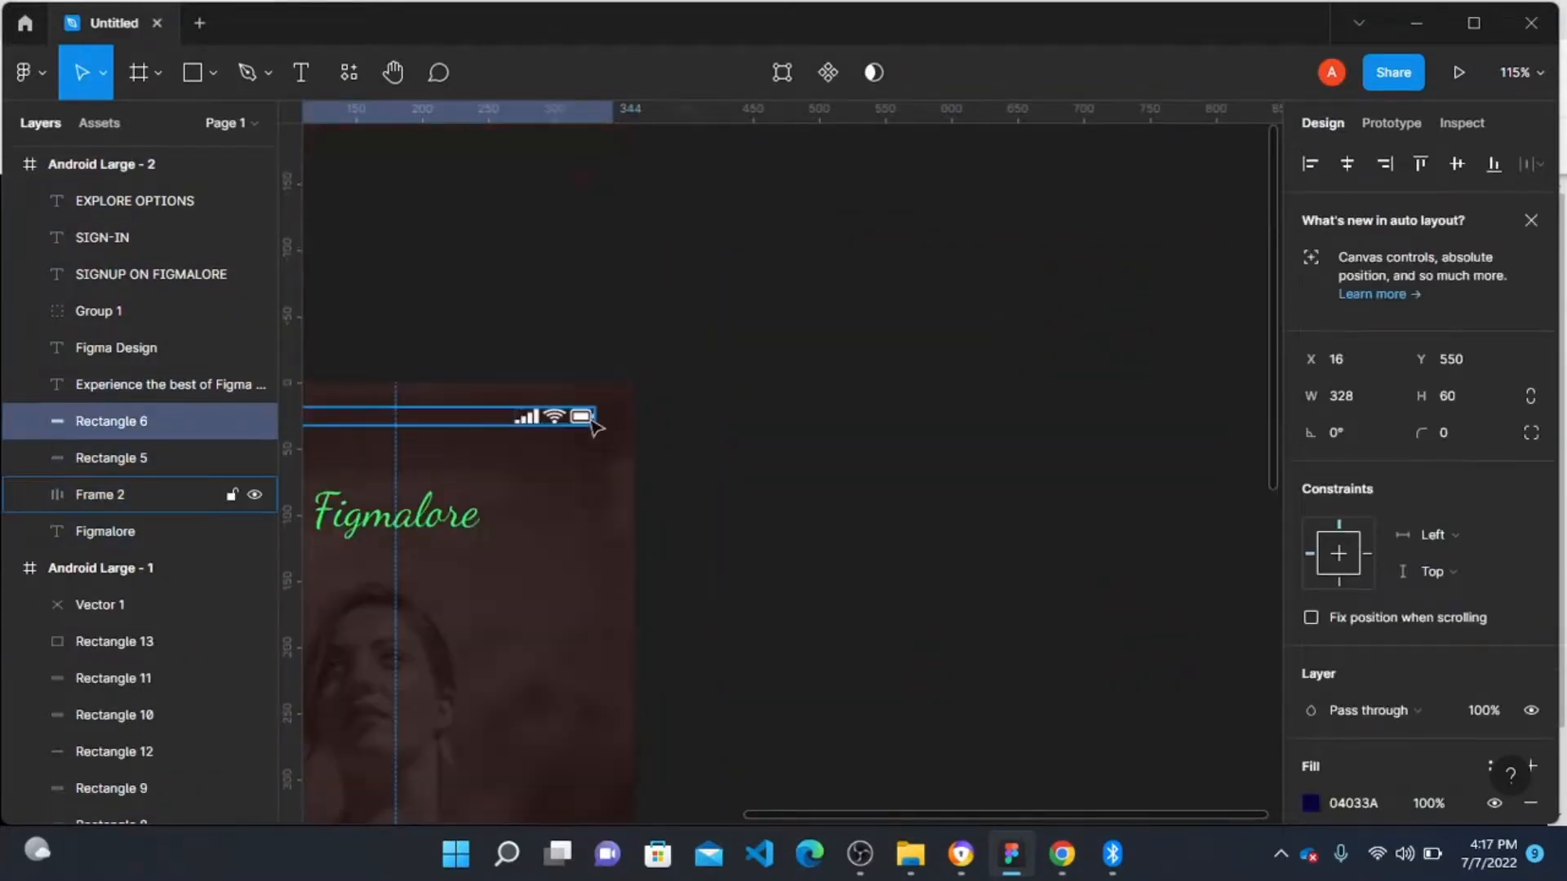
pyautogui.scroll(-5, 597, 413)
pyautogui.scroll(-2, 596, 413)
pyautogui.scroll(-5, 595, 413)
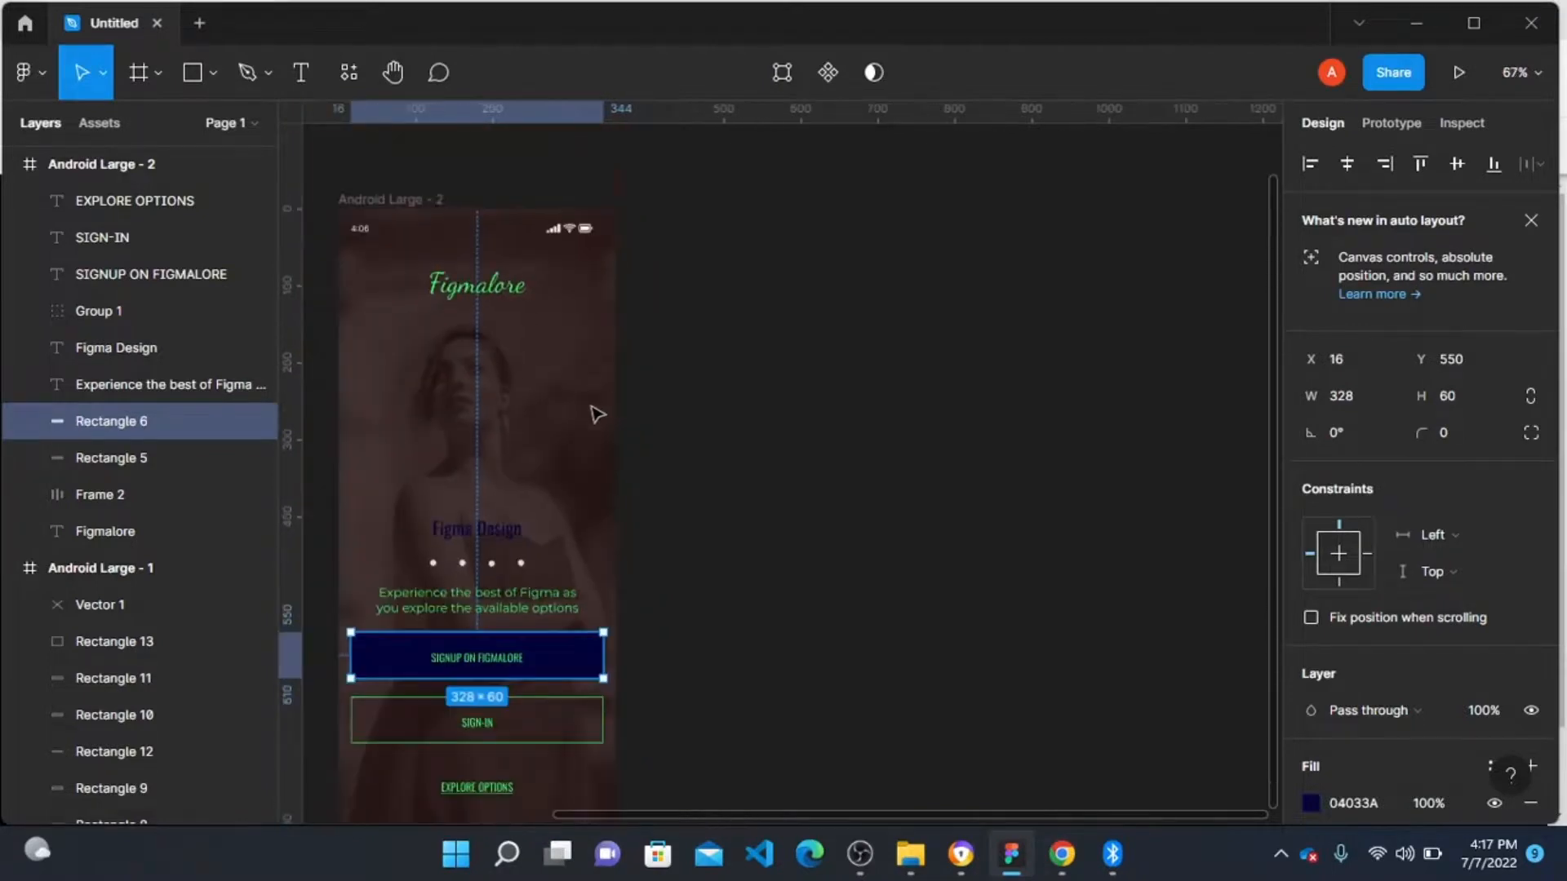
pyautogui.click(582, 237)
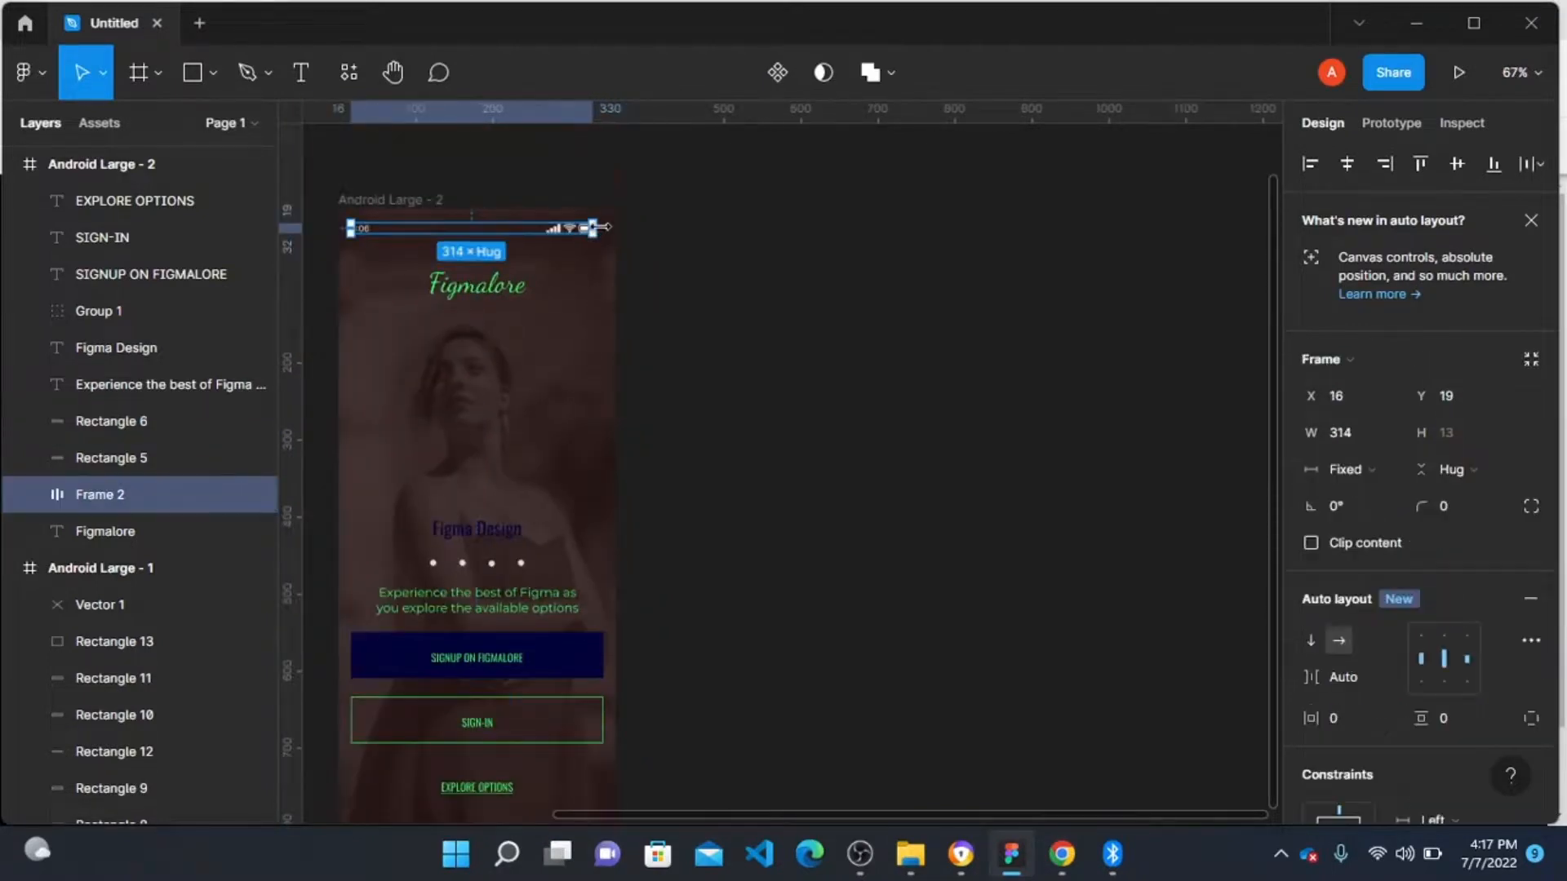
pyautogui.moveTo(595, 228); pyautogui.dragTo(605, 229)
pyautogui.click(725, 311)
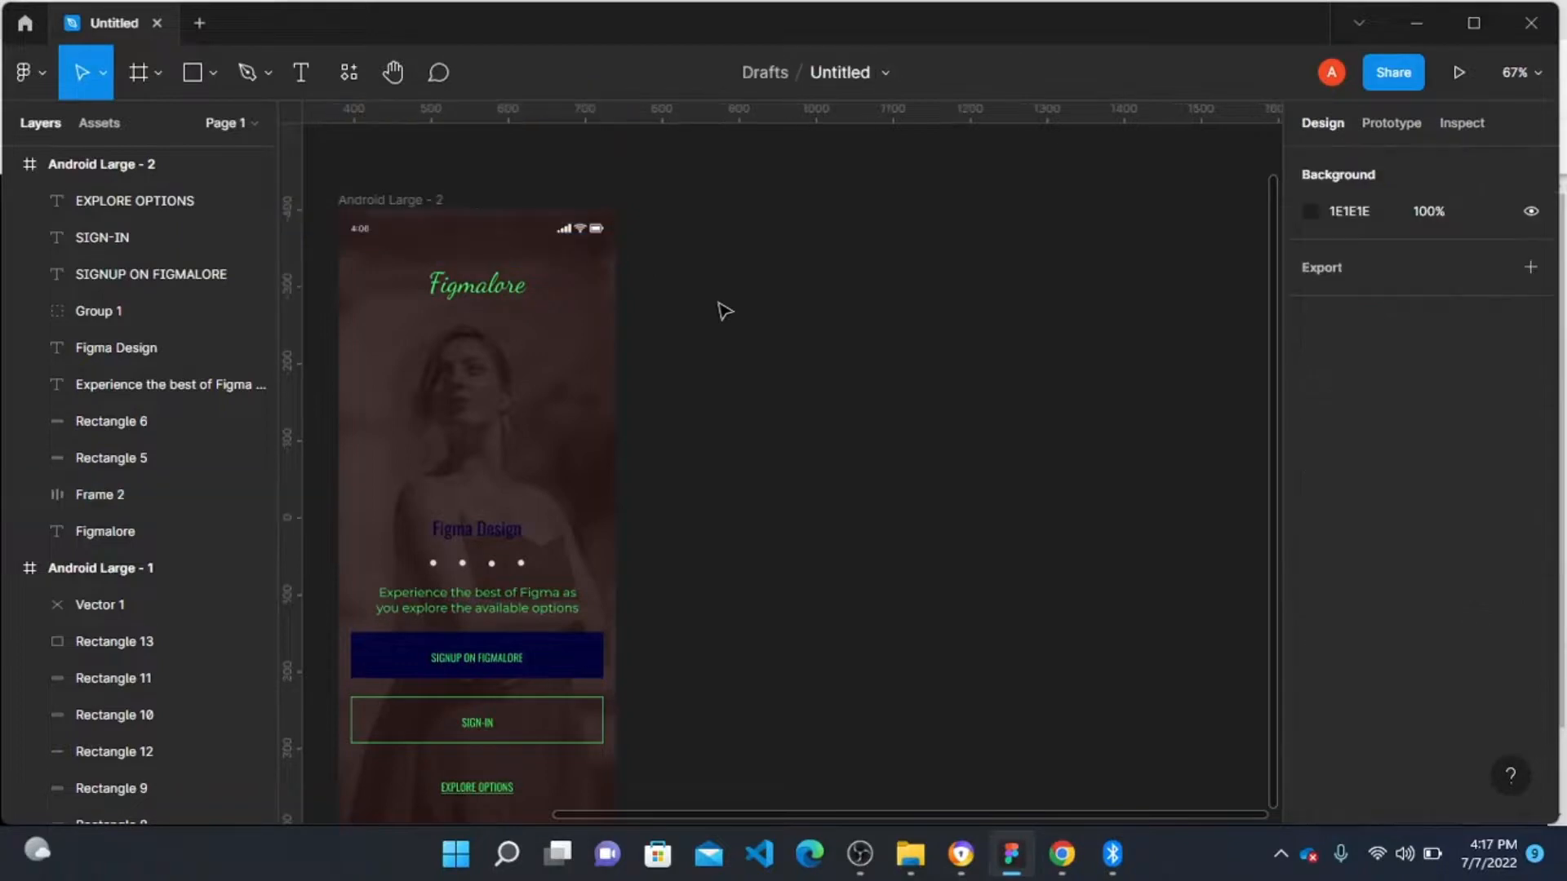
# Step: Duplicate the Android Large - 2 frame
pyautogui.hscroll(-3, 571, 269)
pyautogui.click(487, 215)
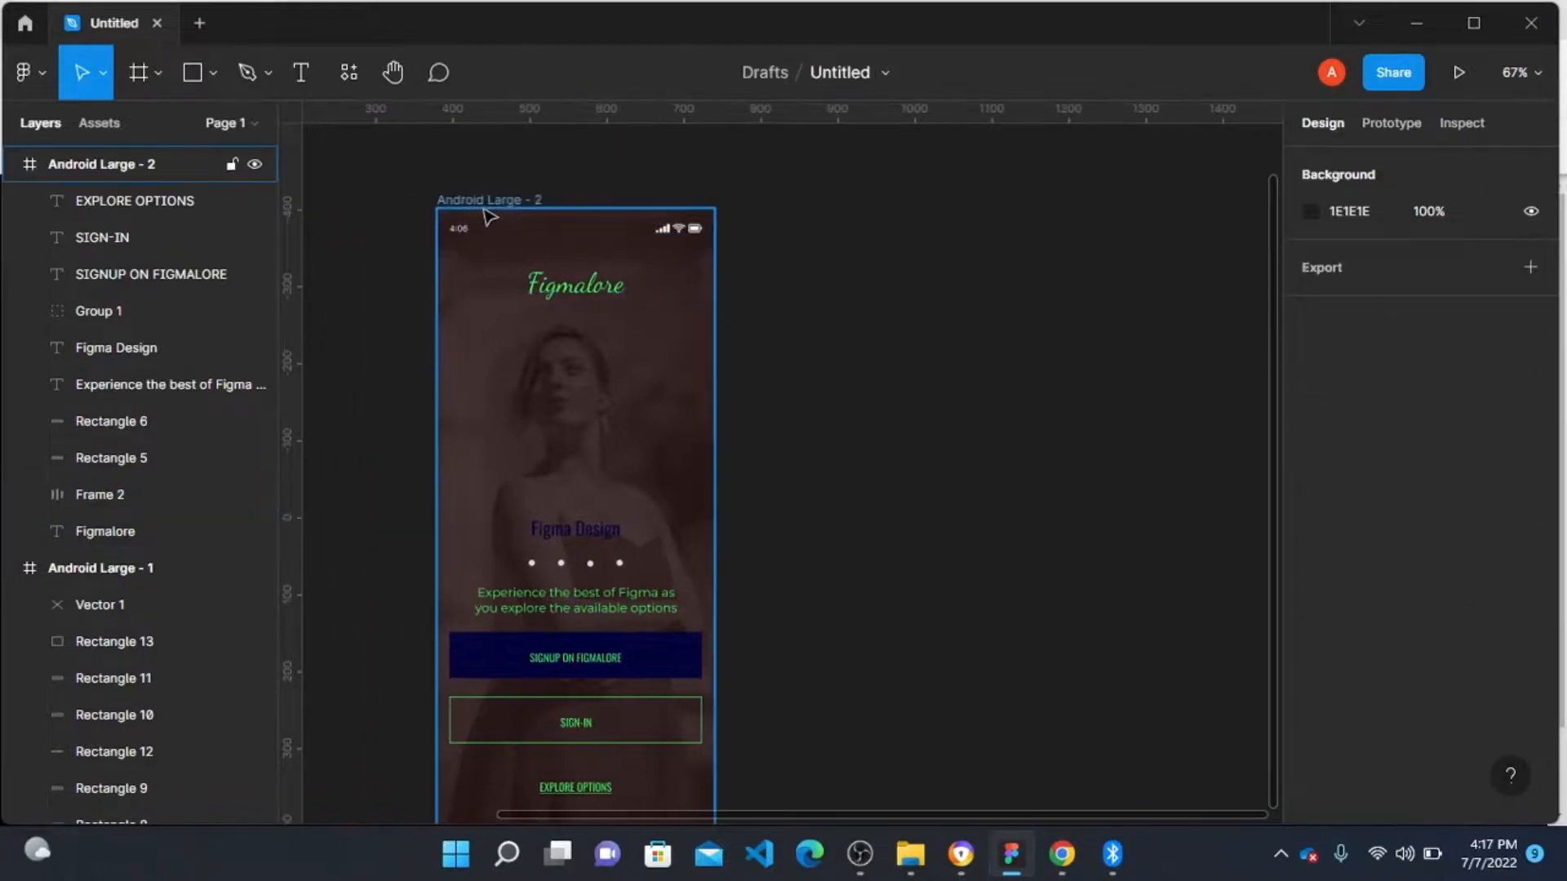
pyautogui.hotkey('ctrl', 'd')
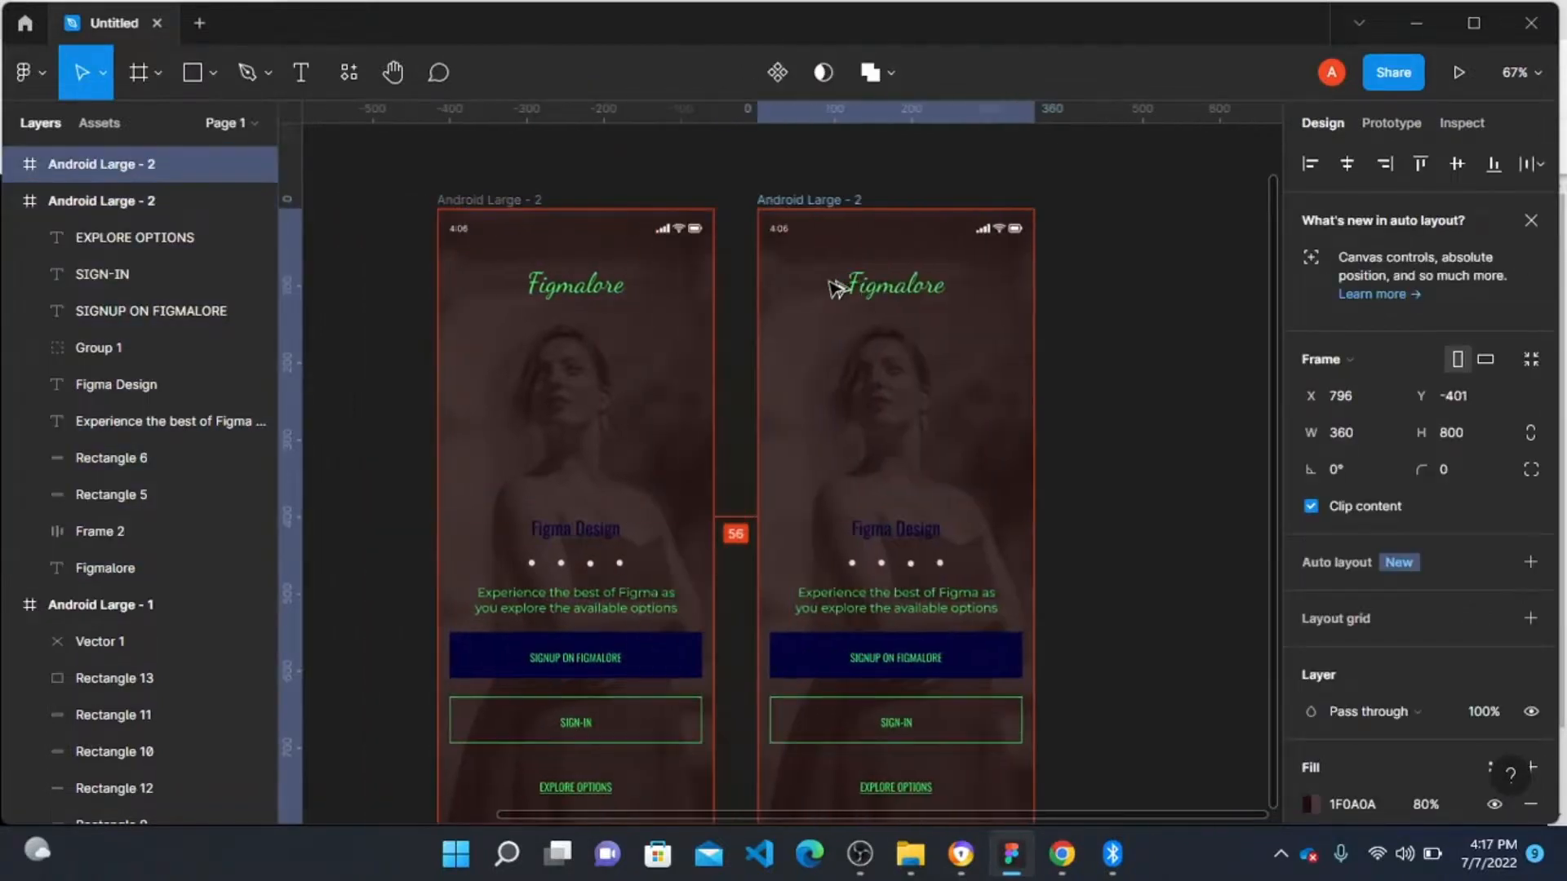
pyautogui.click(1266, 667)
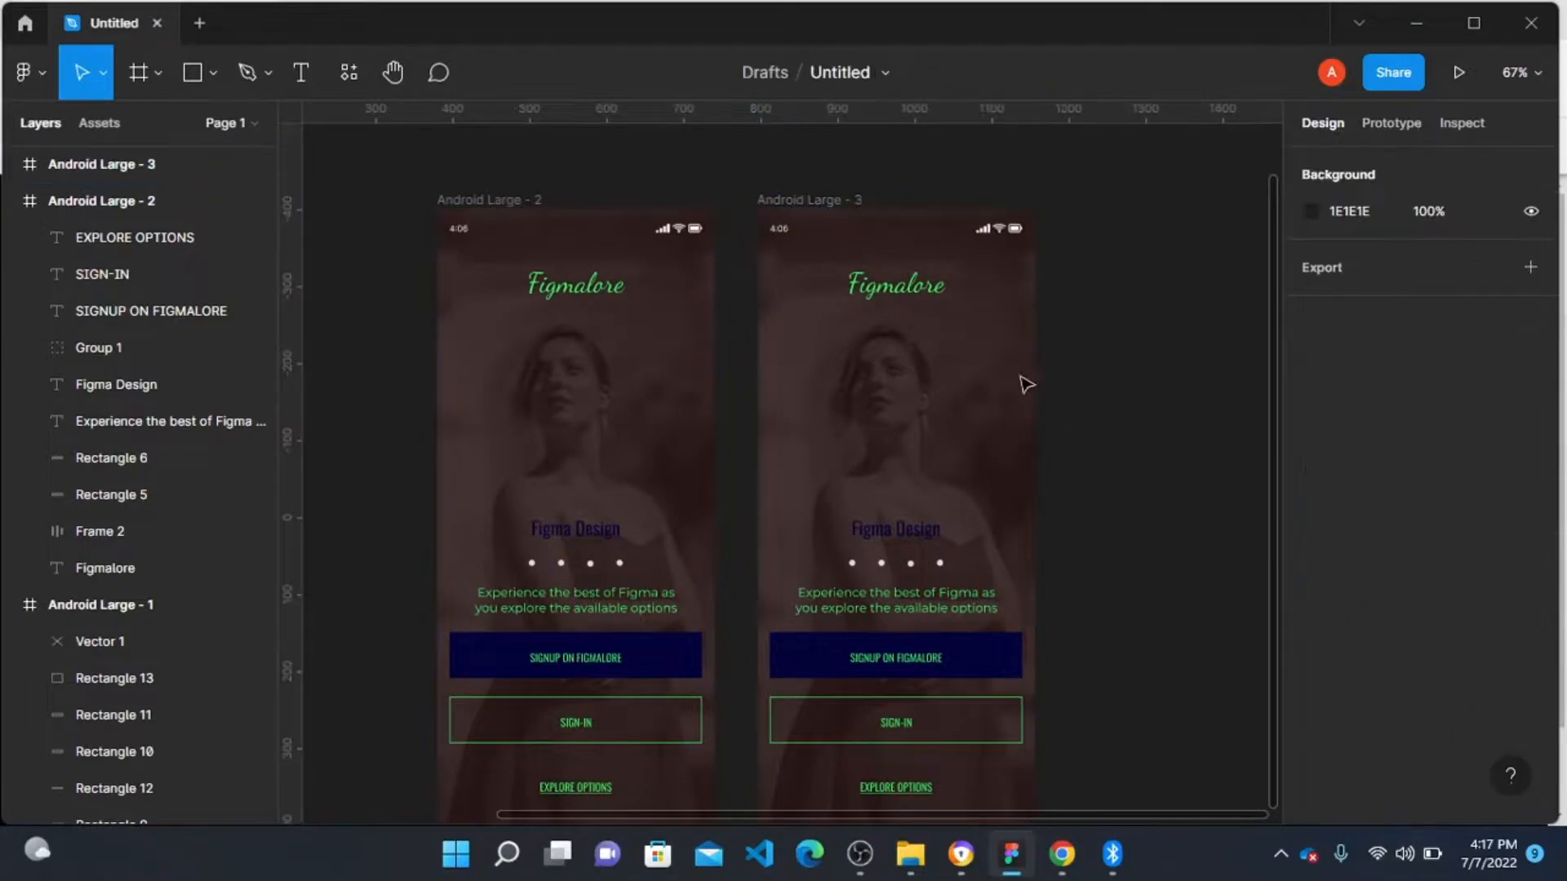
# Step: Set the Android Large - 3 overlay fill's hue to 270 for a purple tint
pyautogui.click(818, 201)
pyautogui.scroll(-5, 1373, 634)
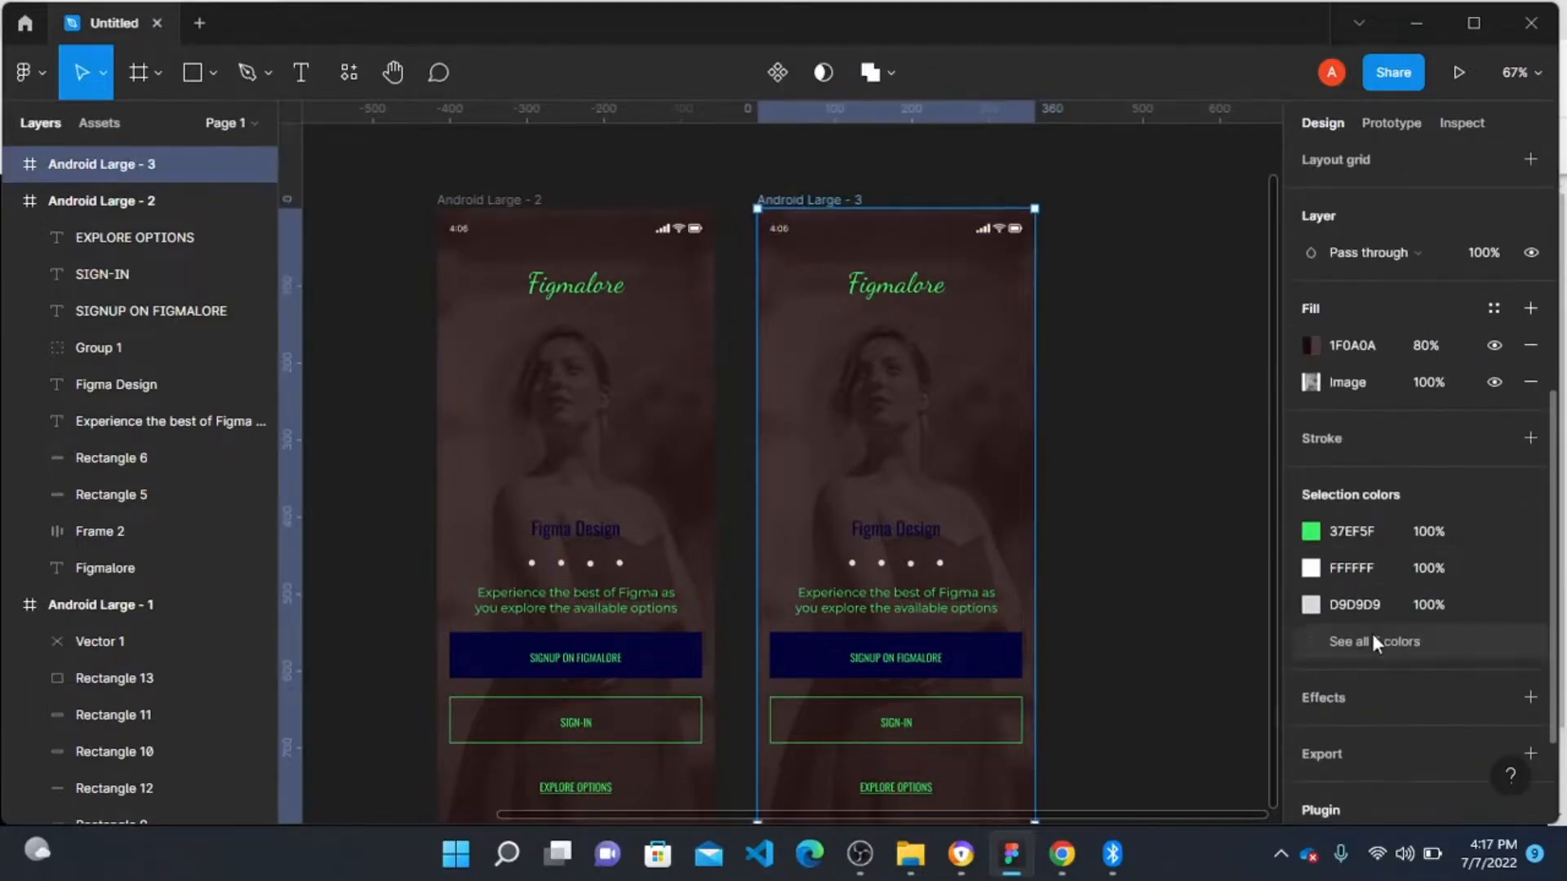
pyautogui.click(1309, 347)
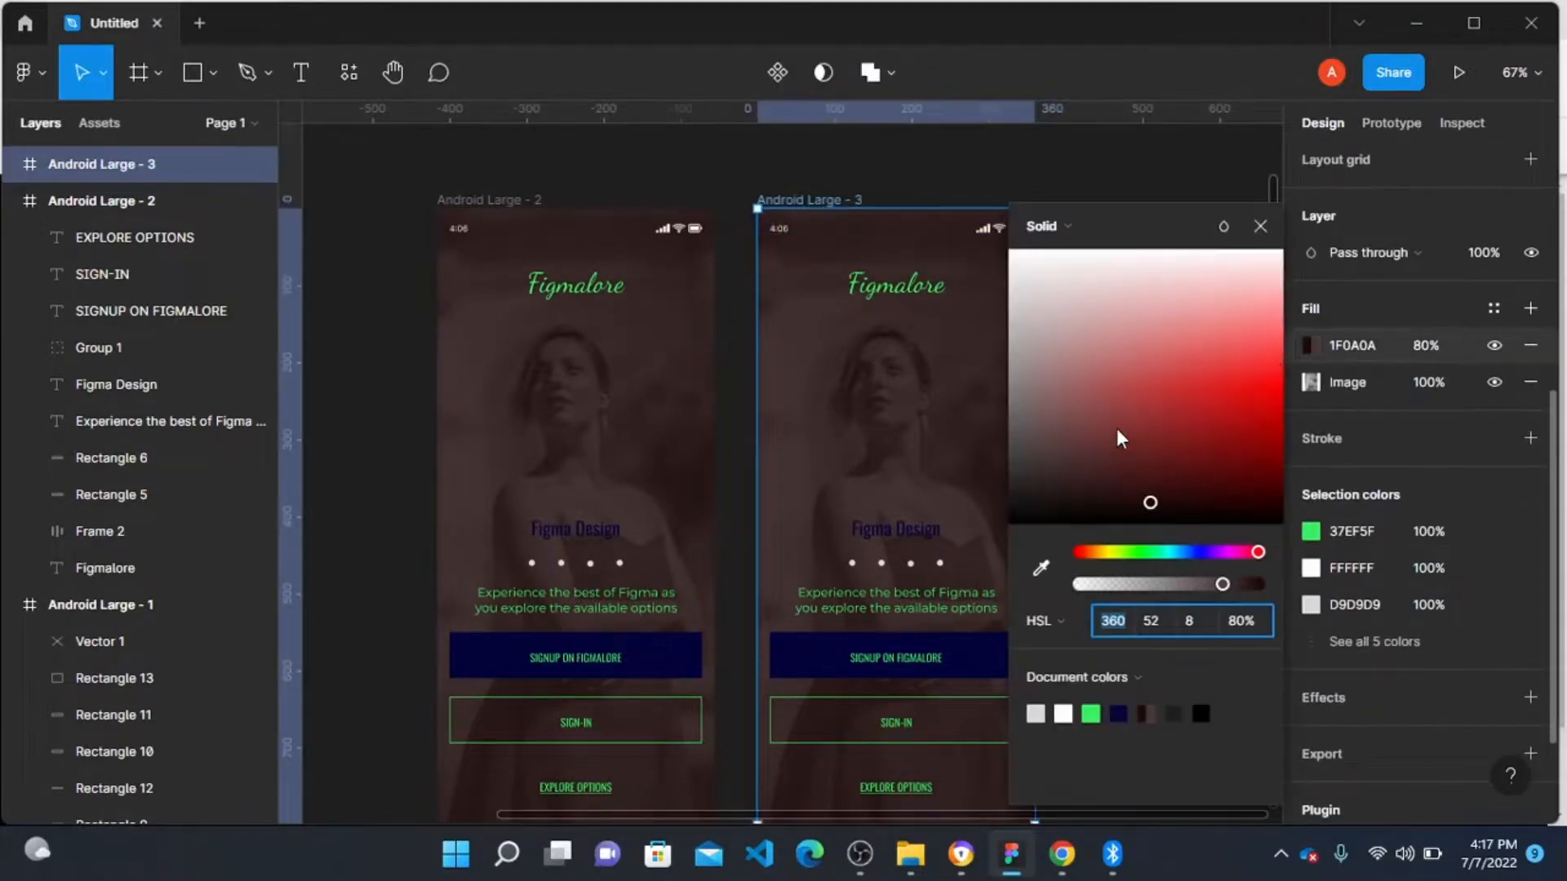
pyautogui.write('270')
pyautogui.press('Return')
pyautogui.click(633, 171)
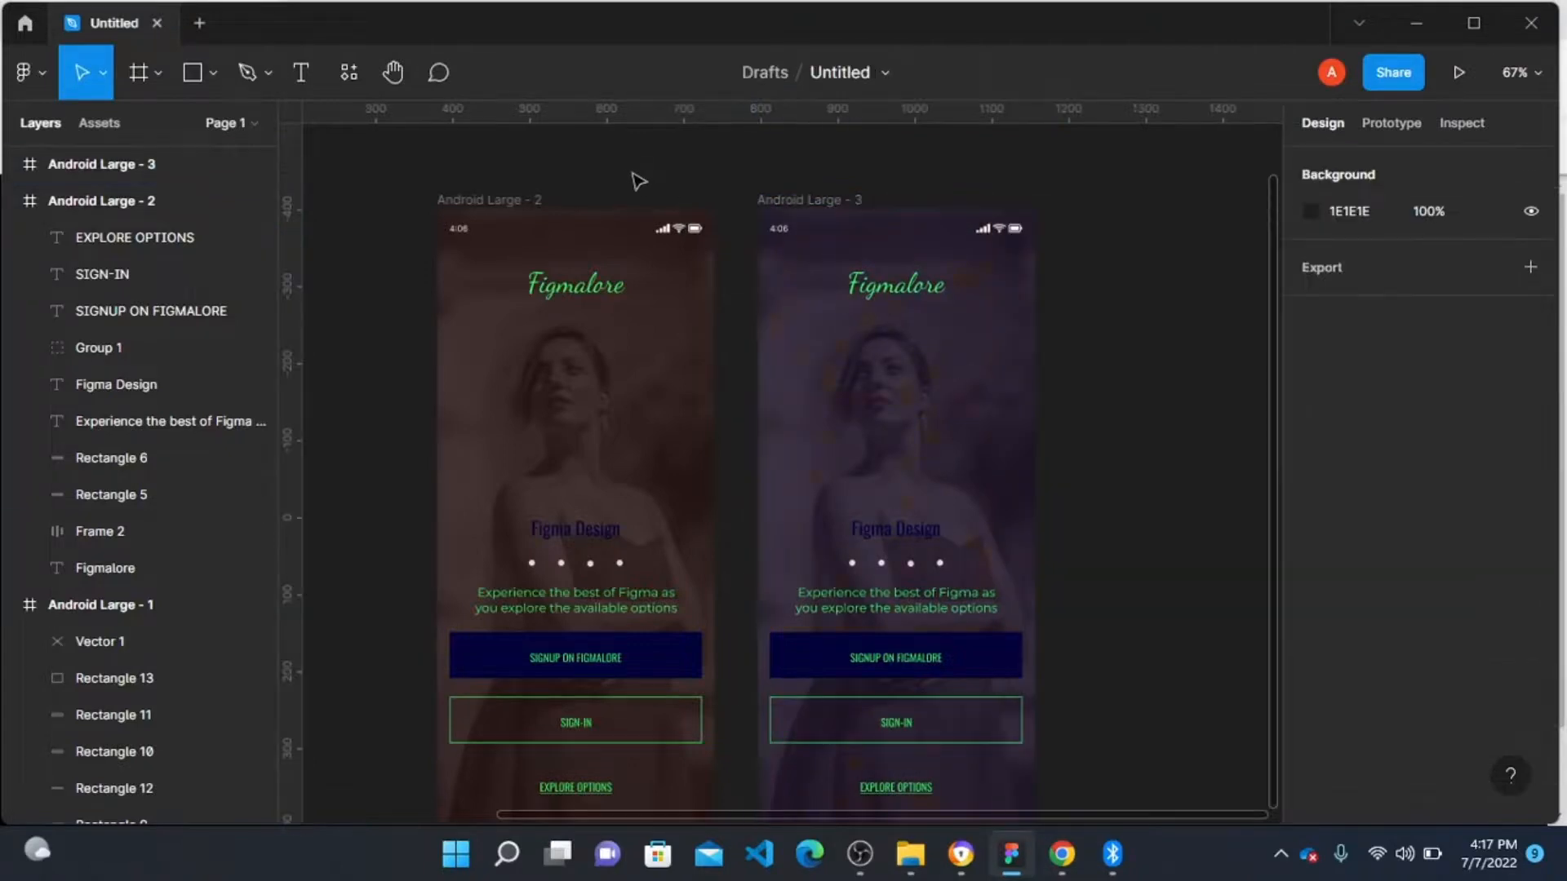
# Step: Duplicate the Android Large - 3 frame into a new frame beside it
pyautogui.hscroll(5, 645, 184)
pyautogui.click(584, 210)
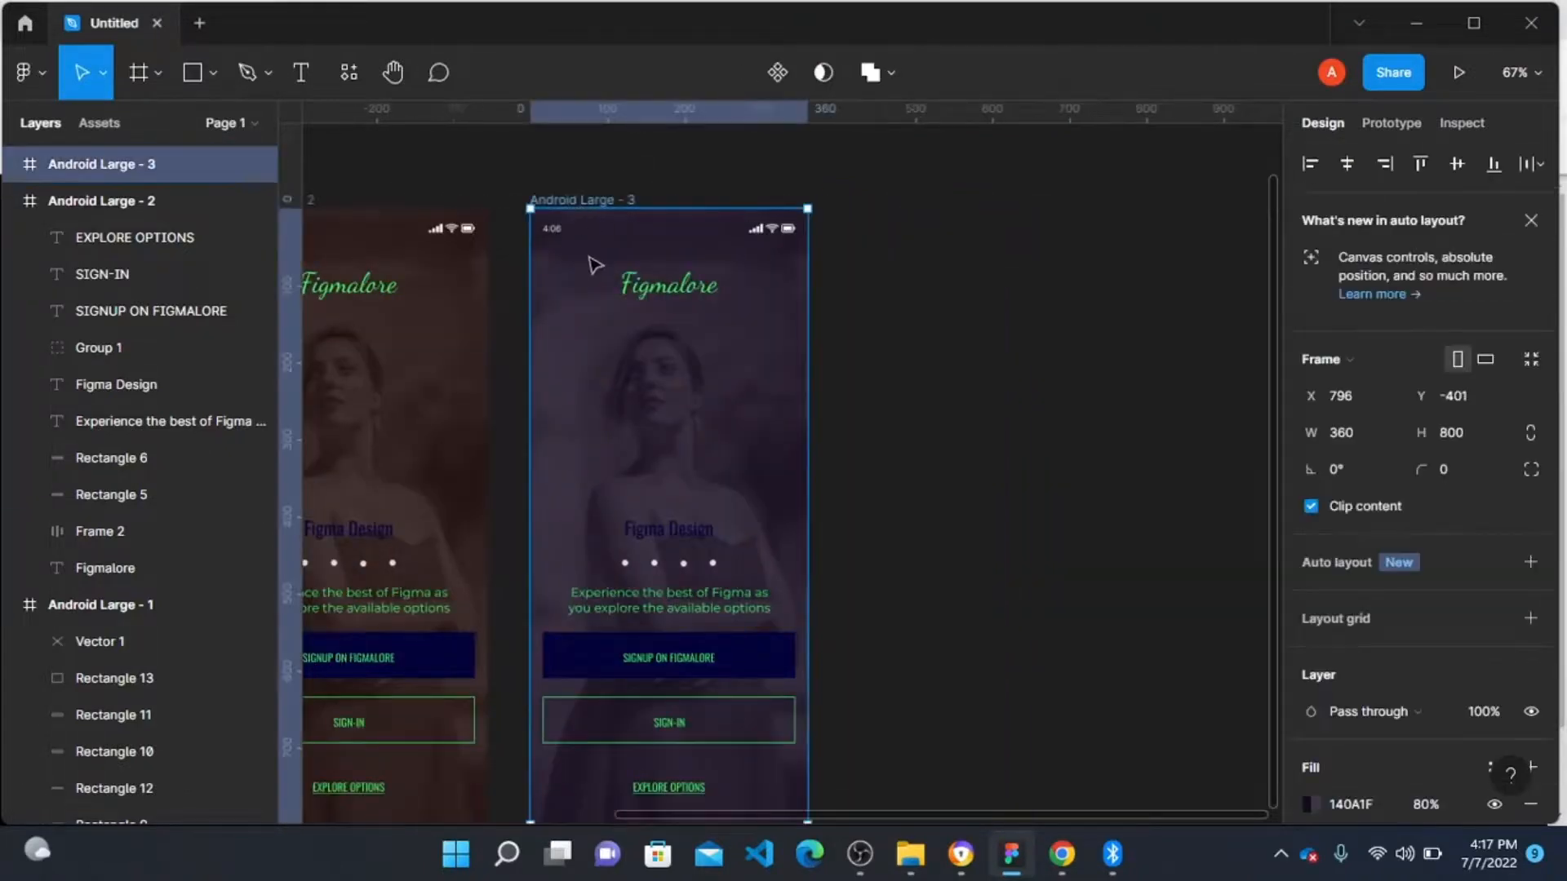
pyautogui.moveTo(596, 264); pyautogui.dragTo(926, 277)
# Step: Try an overlay hue of 18 on the Android Large - 4 frame
pyautogui.scroll(-5, 1426, 621)
pyautogui.click(1309, 346)
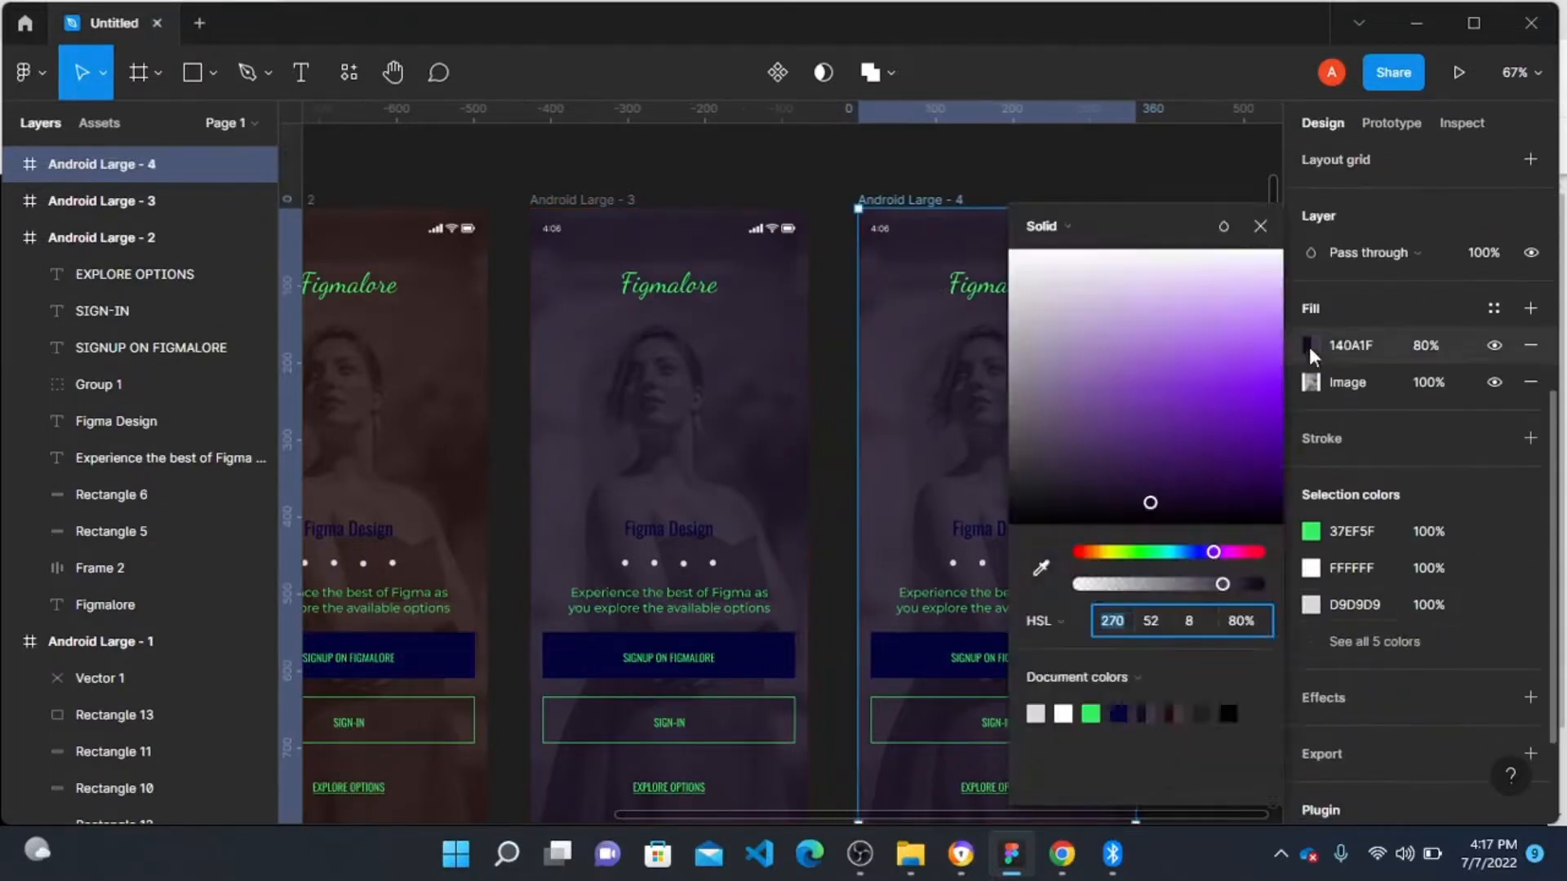
pyautogui.write('18')
pyautogui.press('Return')
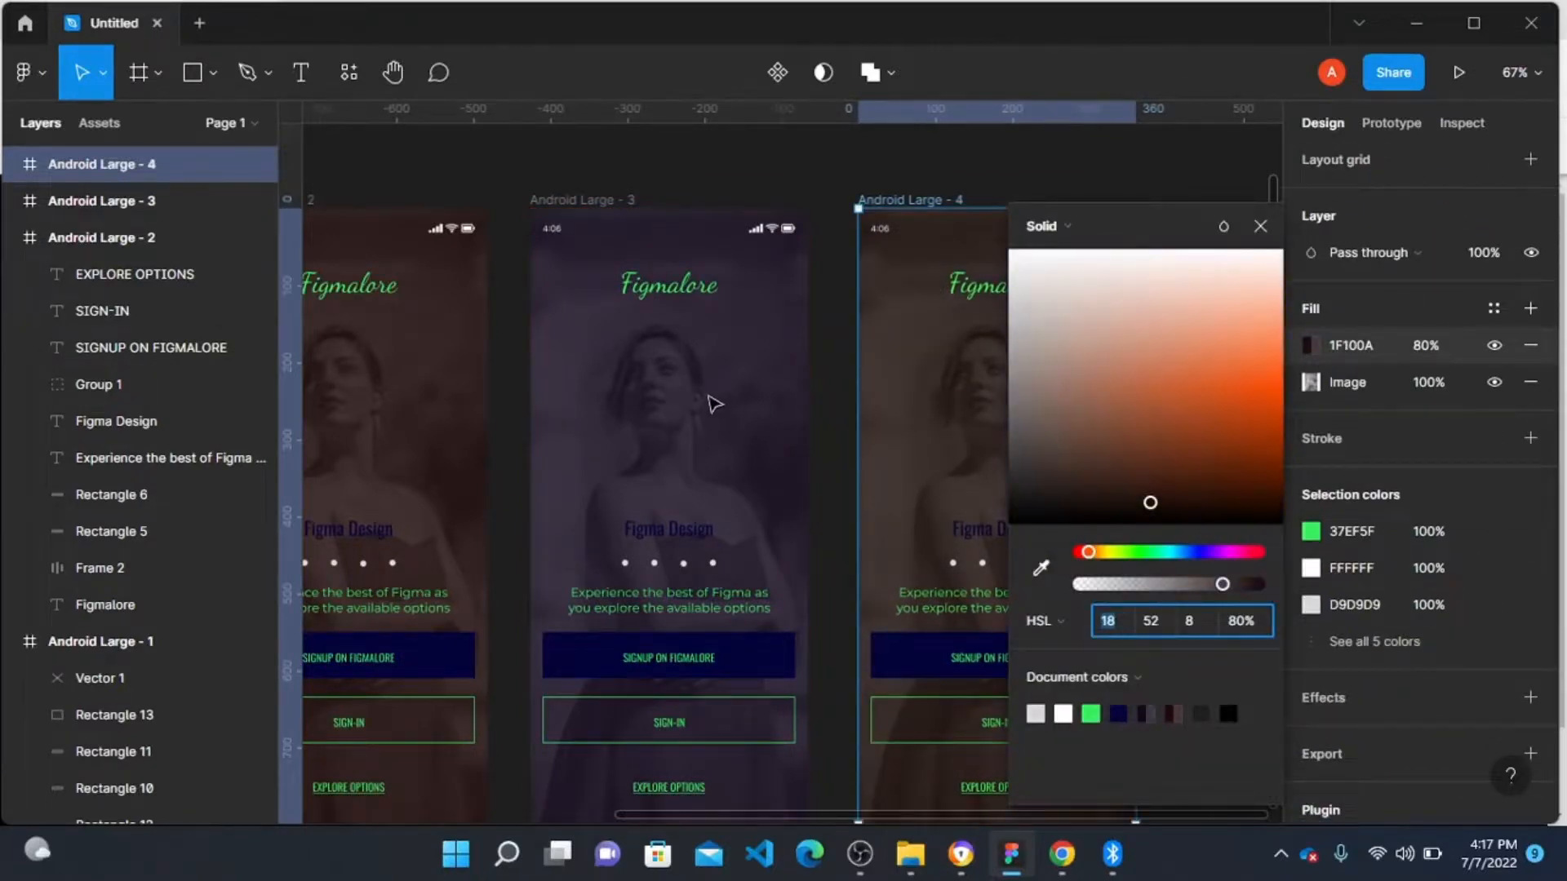
# Step: Set the Android Large - 4 overlay fill's hue to 72 for an olive tint
pyautogui.hscroll(3, 719, 404)
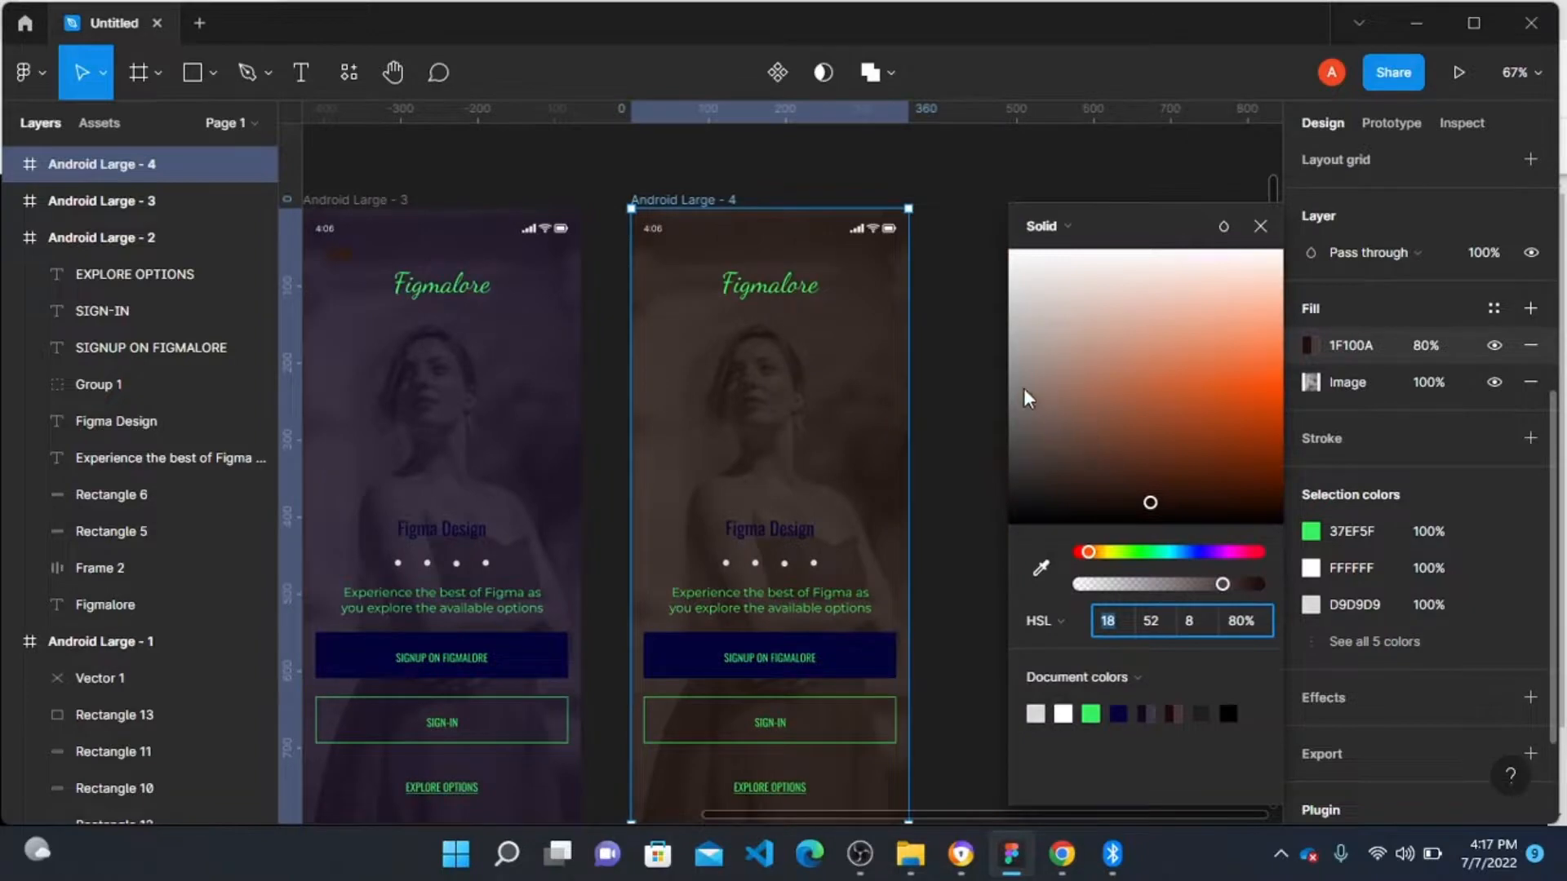
pyautogui.hscroll(-3, 747, 494)
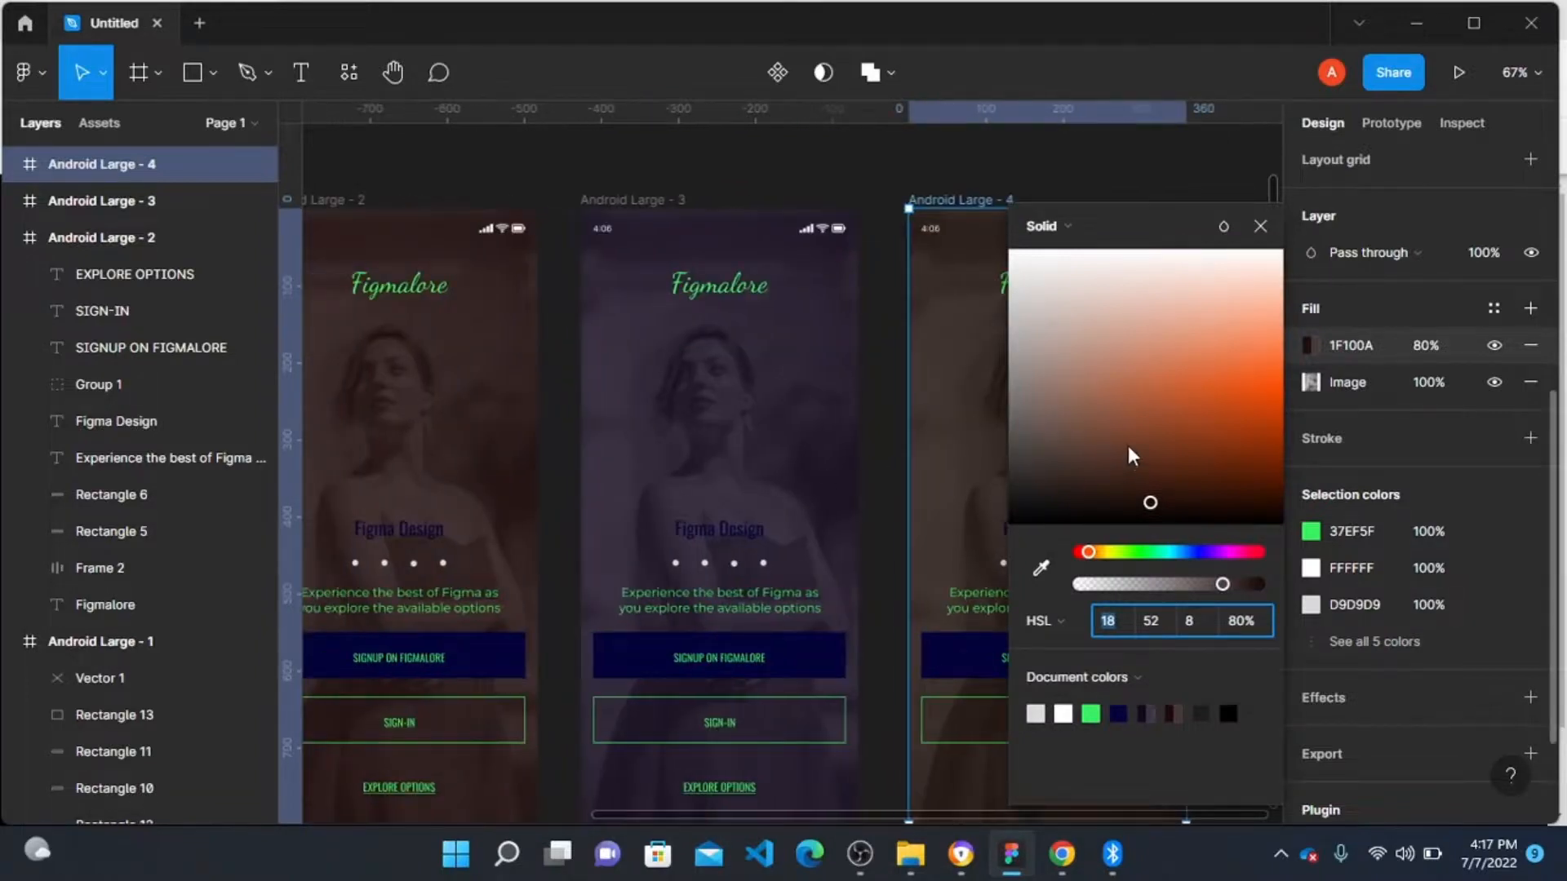
pyautogui.write('72')
pyautogui.press('Return')
pyautogui.hscroll(2, 898, 438)
pyautogui.hscroll(4, 898, 438)
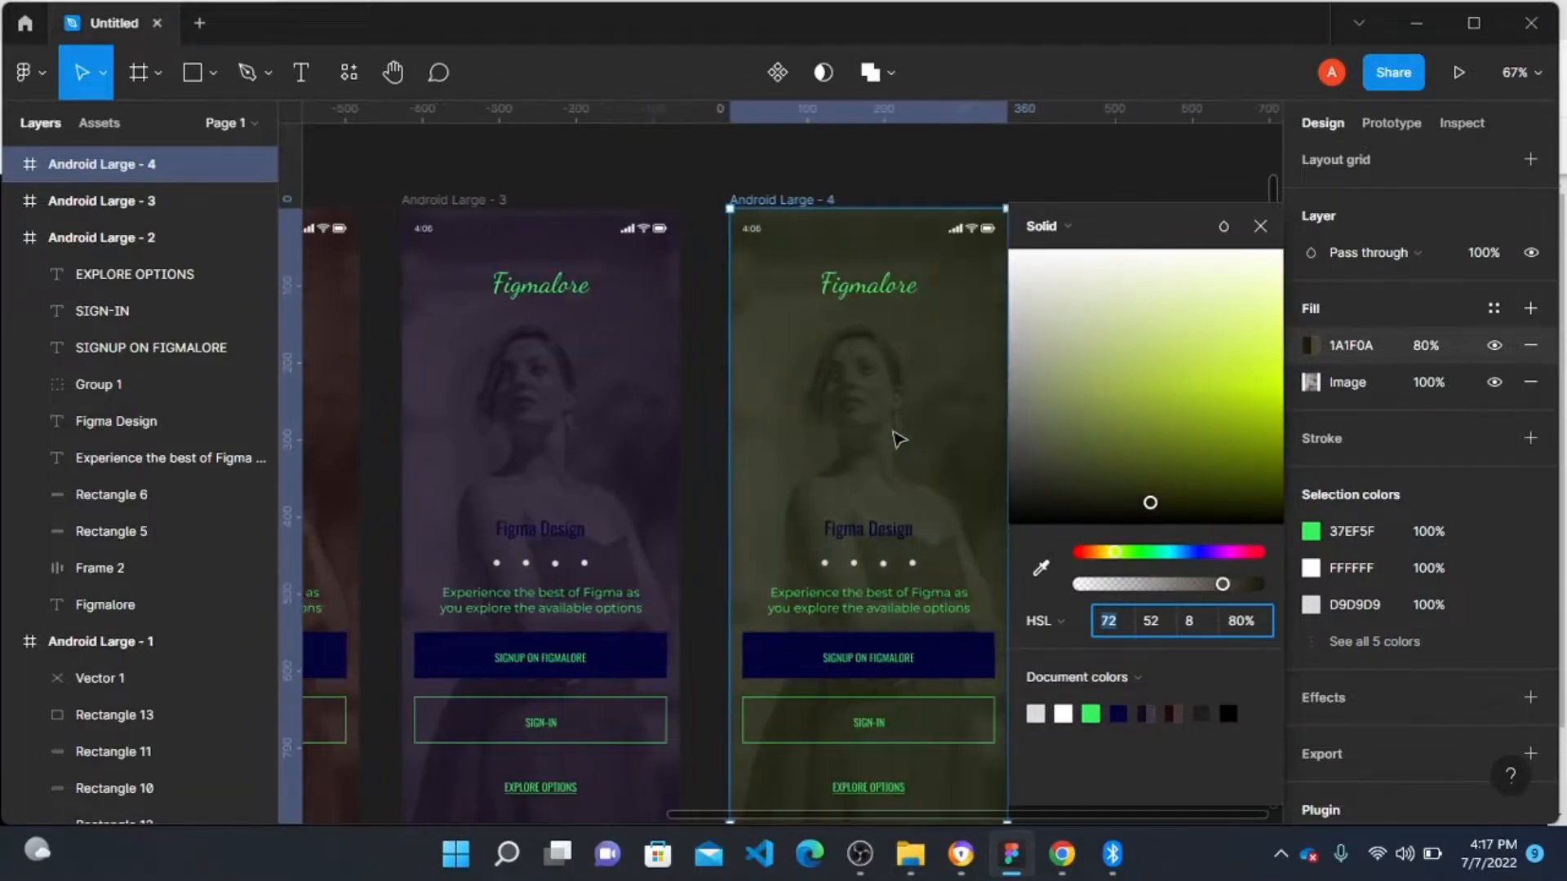
# Step: Duplicate the Android Large - 4 frame into a new frame beside it
pyautogui.click(706, 206)
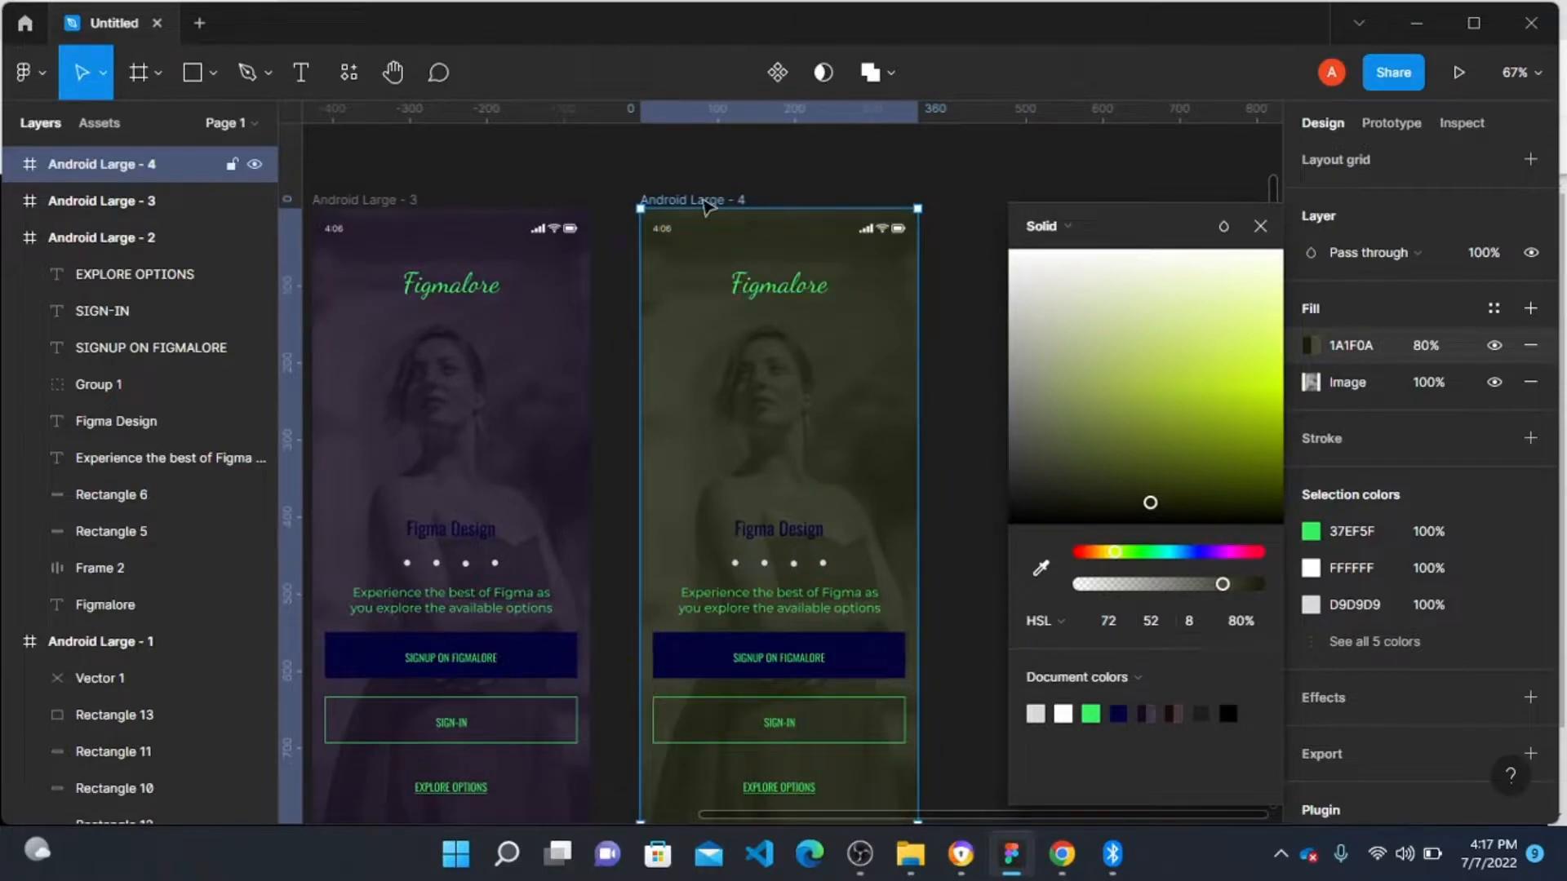
pyautogui.moveTo(822, 340); pyautogui.dragTo(1070, 378)
# Step: Set the Android Large - 5 overlay fill's hue to 144 for a green tint
pyautogui.click(1311, 346)
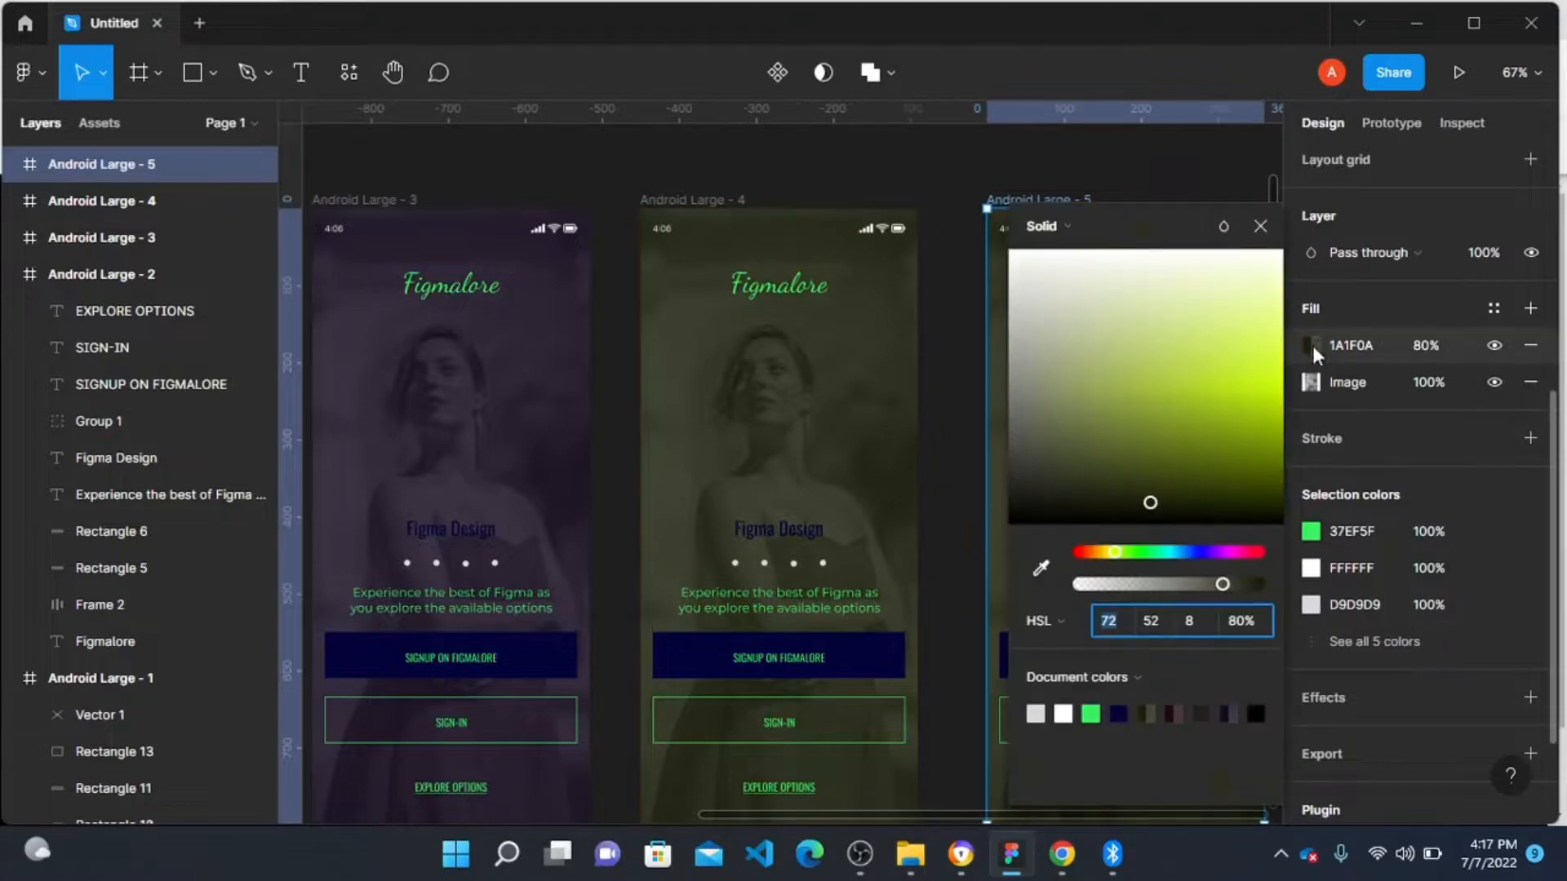
pyautogui.write('144')
pyautogui.press('Return')
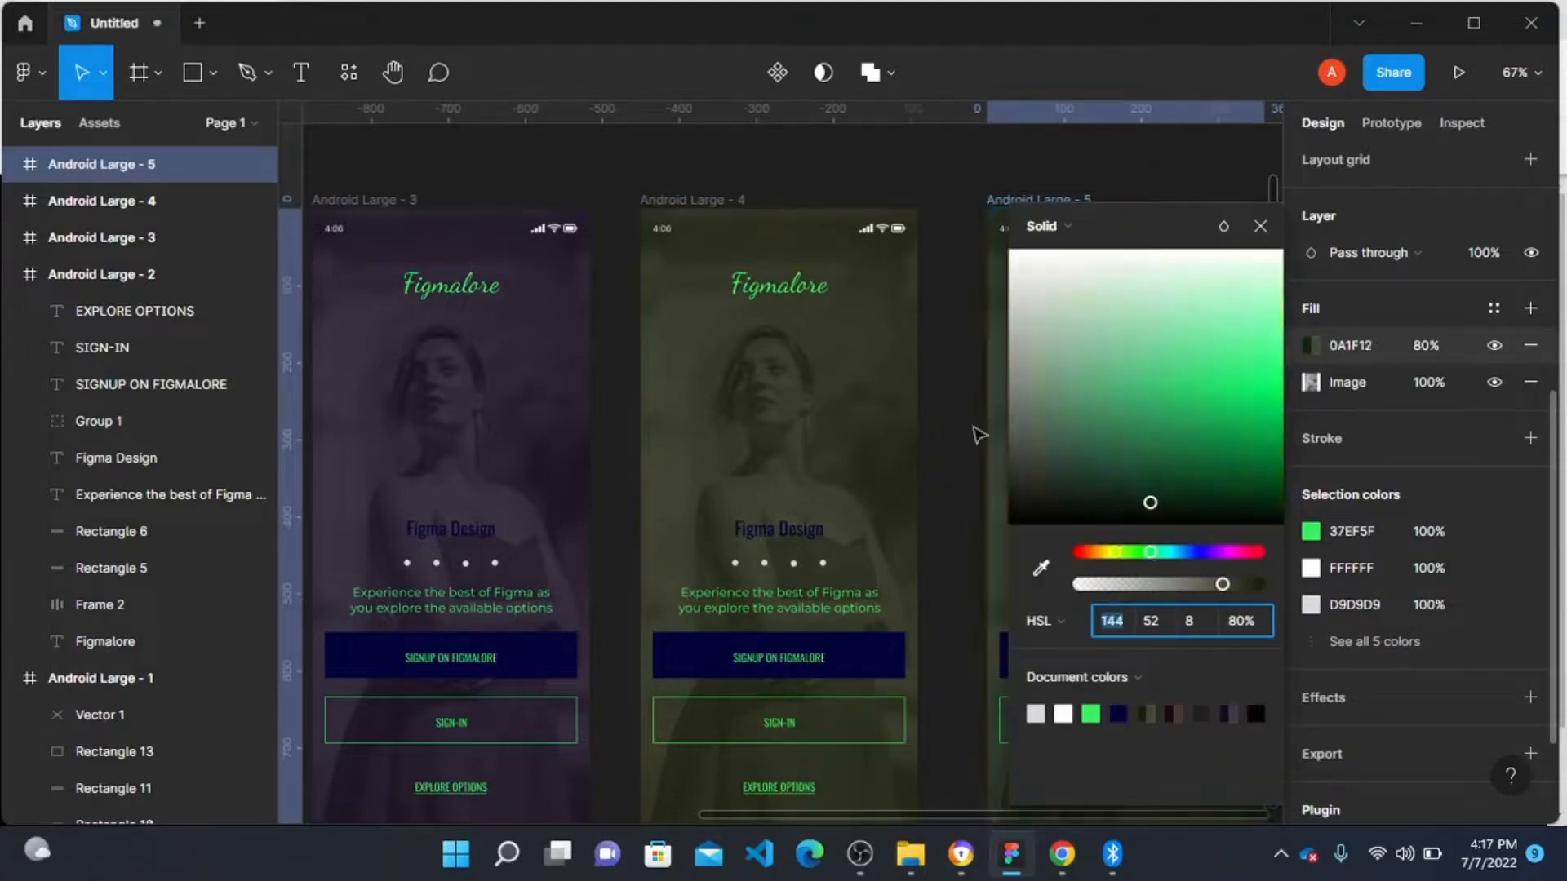
# Step: Duplicate the Android Large - 5 frame into a new frame beside it
pyautogui.hscroll(5, 980, 434)
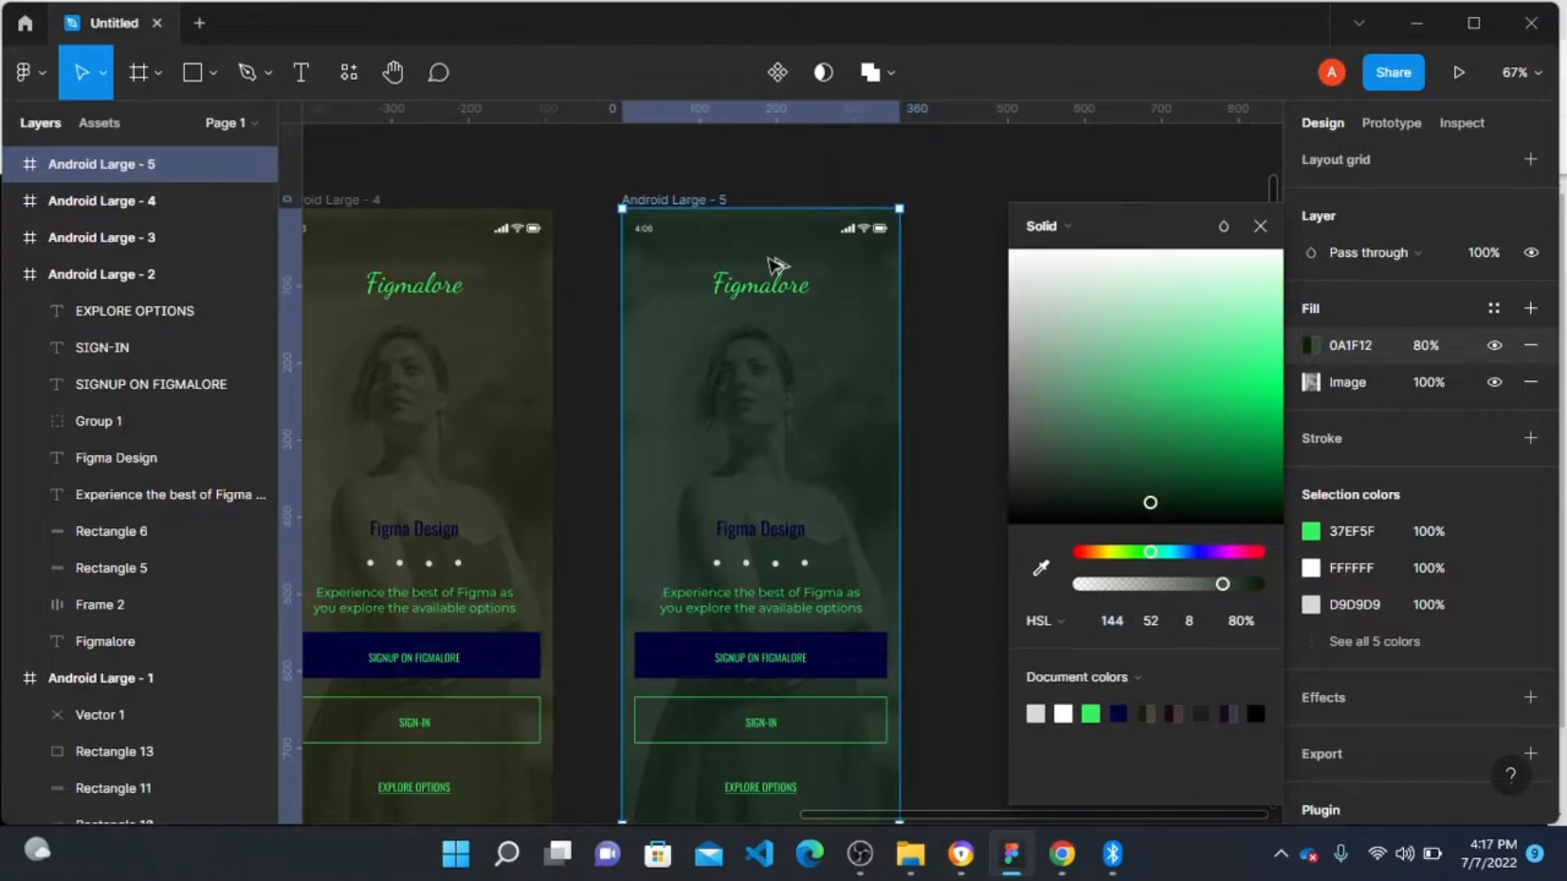
pyautogui.moveTo(677, 265); pyautogui.dragTo(1024, 264)
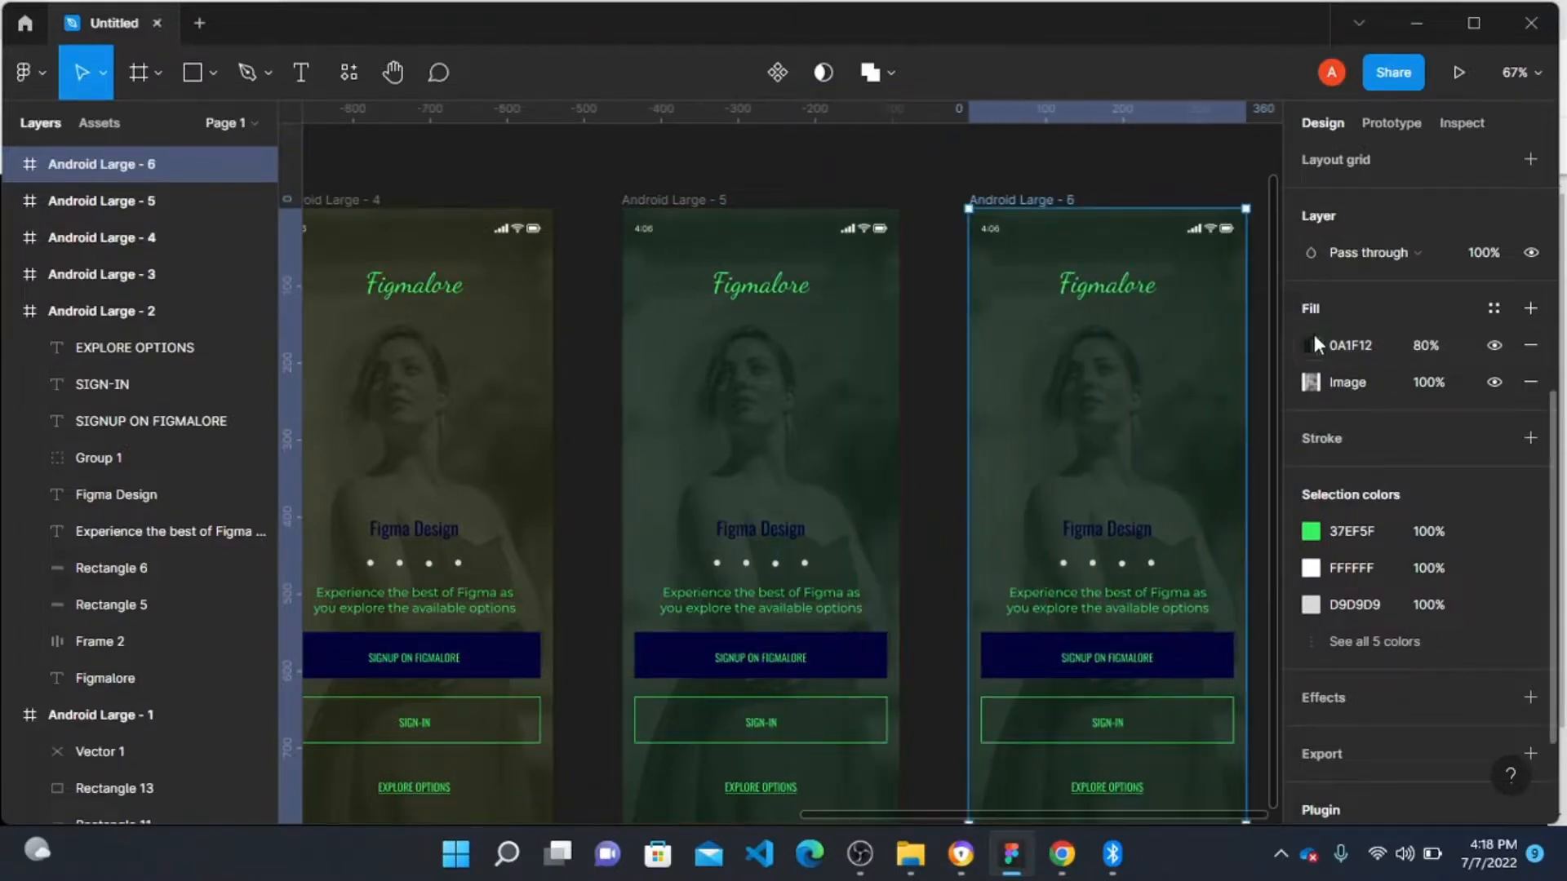
# Step: Set the Android Large - 6 overlay fill's hue to 234 for a blue tint
pyautogui.click(1311, 346)
pyautogui.write('234')
pyautogui.press('Return')
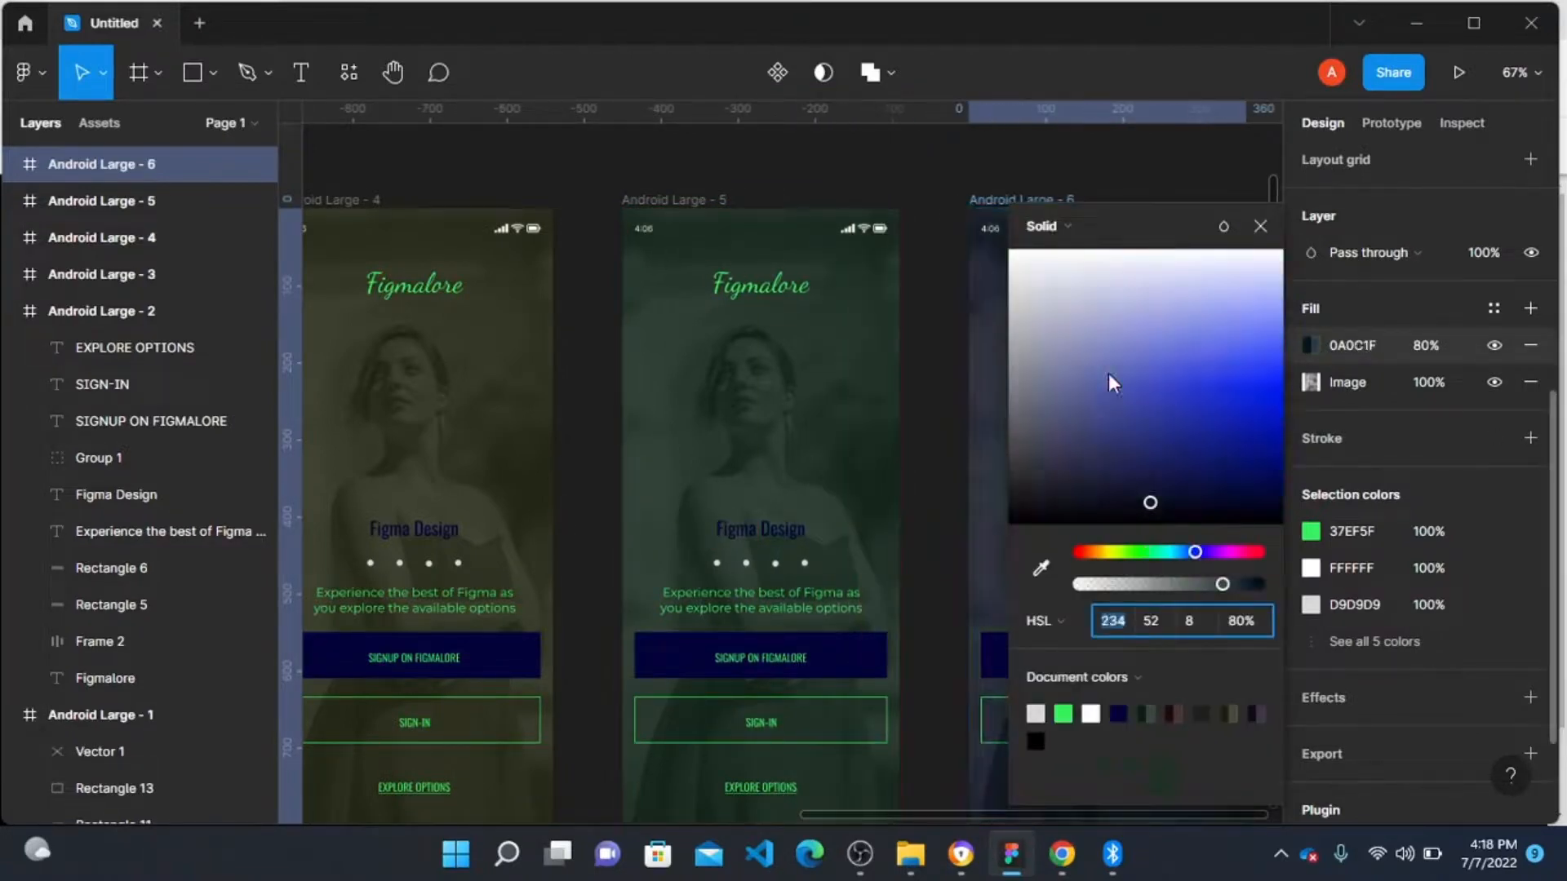
# Step: Retint the Android Large - 3 overlay fill, trying several hues including 18 before settling on 306 for magenta
pyautogui.hscroll(3, 944, 395)
pyautogui.hscroll(-5, 718, 449)
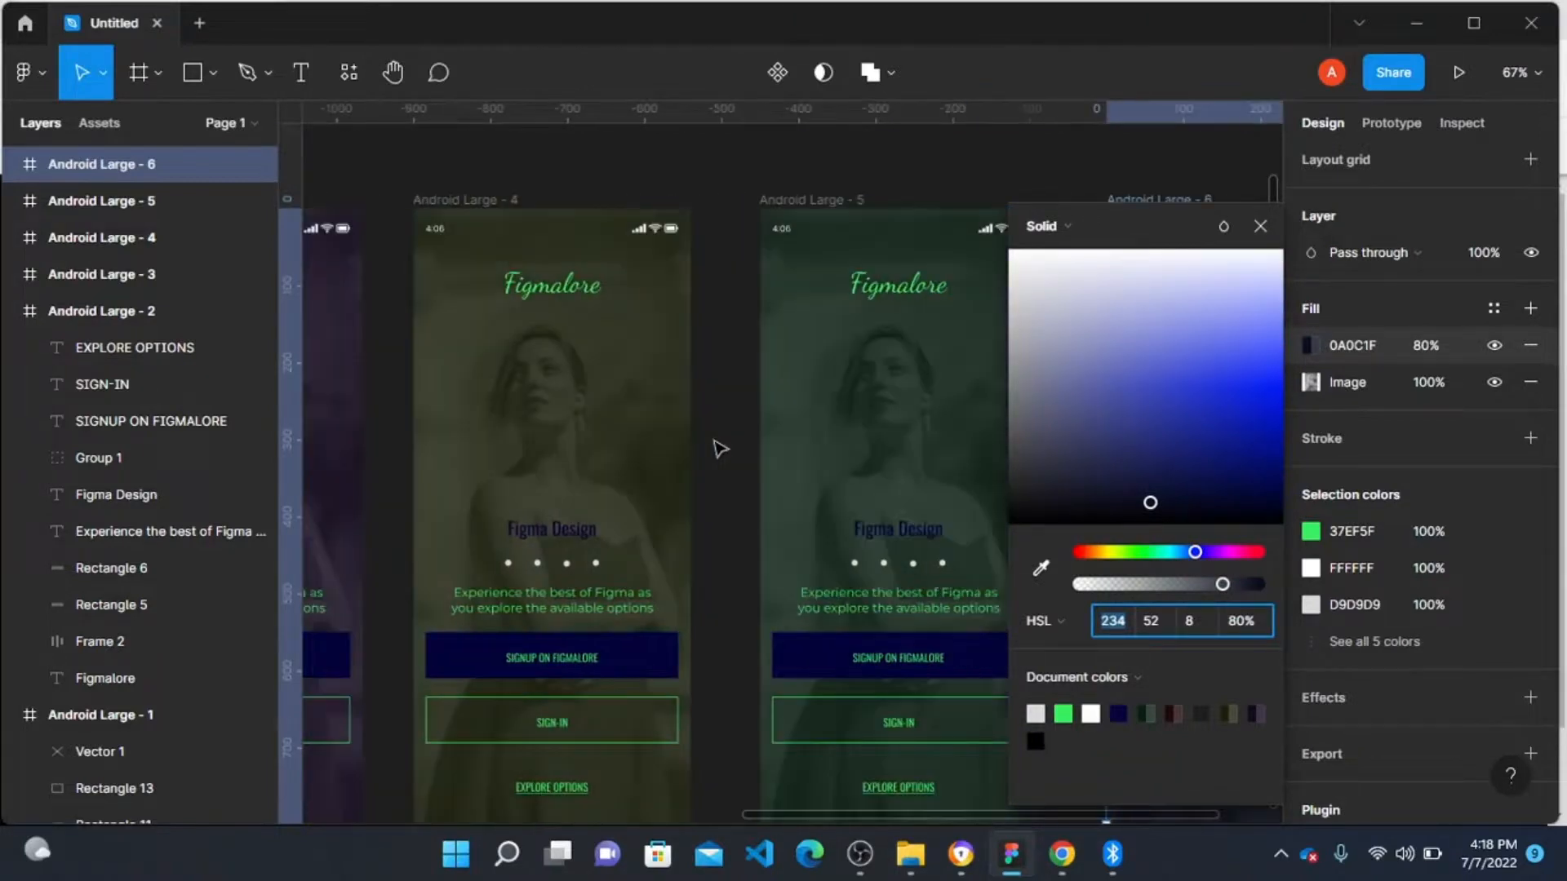
pyautogui.hscroll(-4, 718, 449)
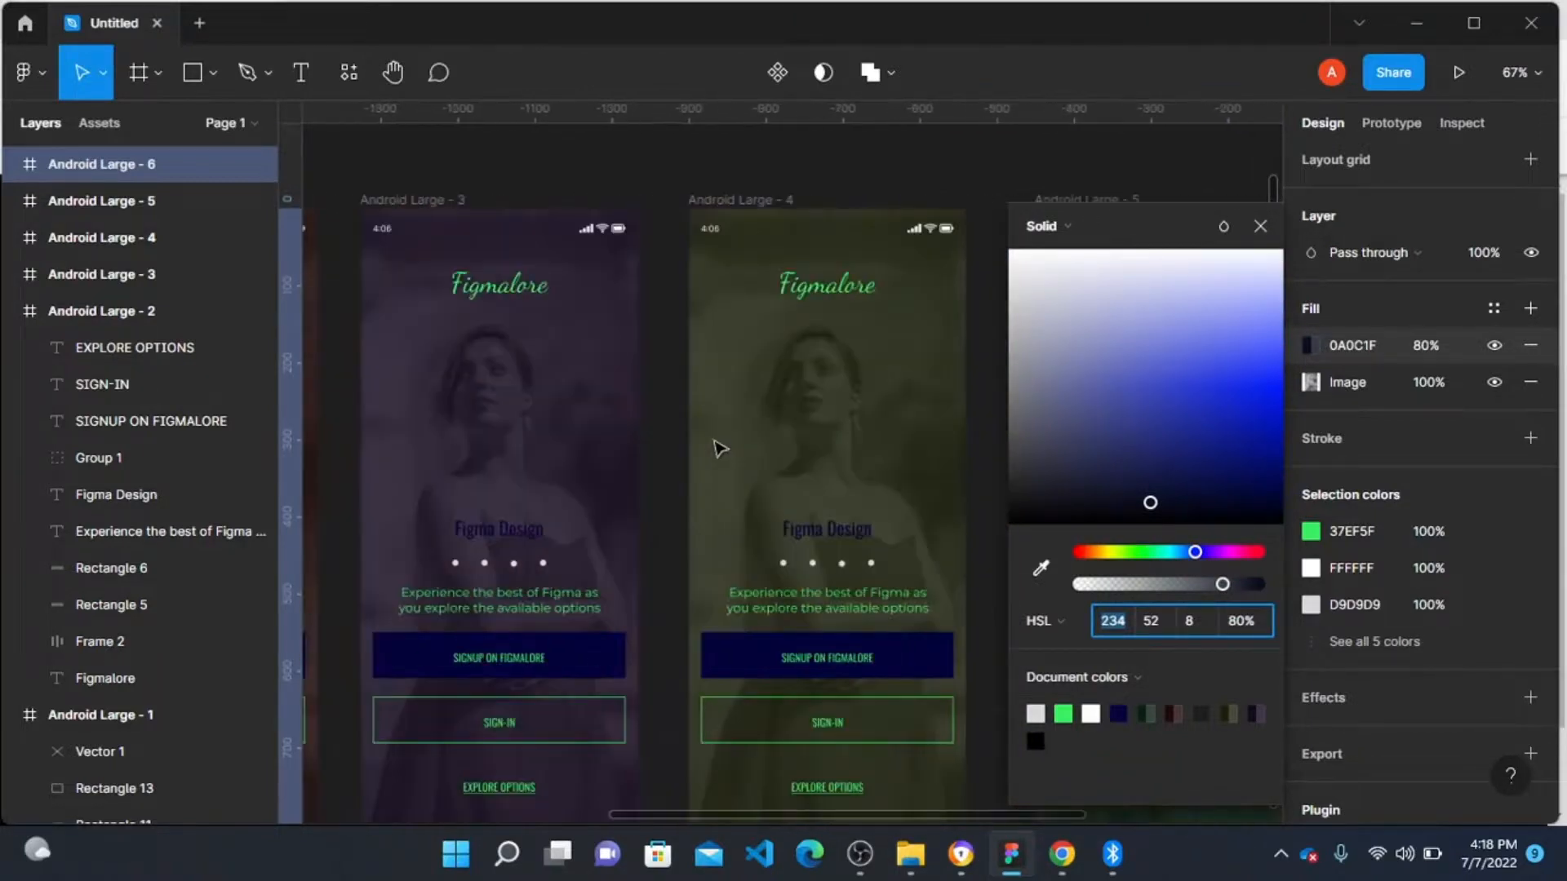
pyautogui.hscroll(10, 718, 449)
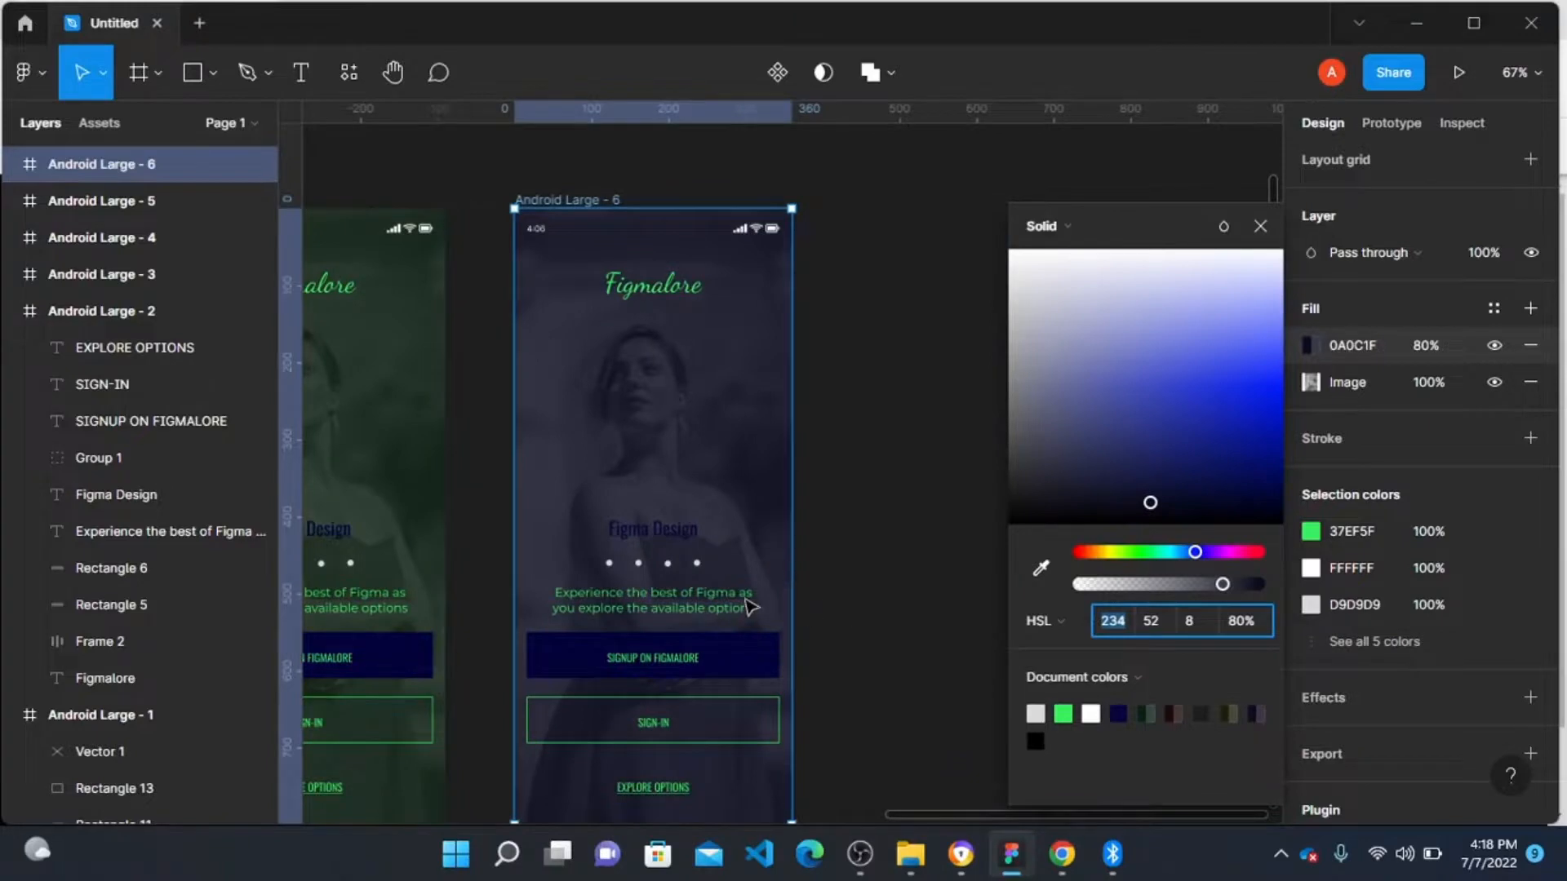
pyautogui.hscroll(-10, 750, 606)
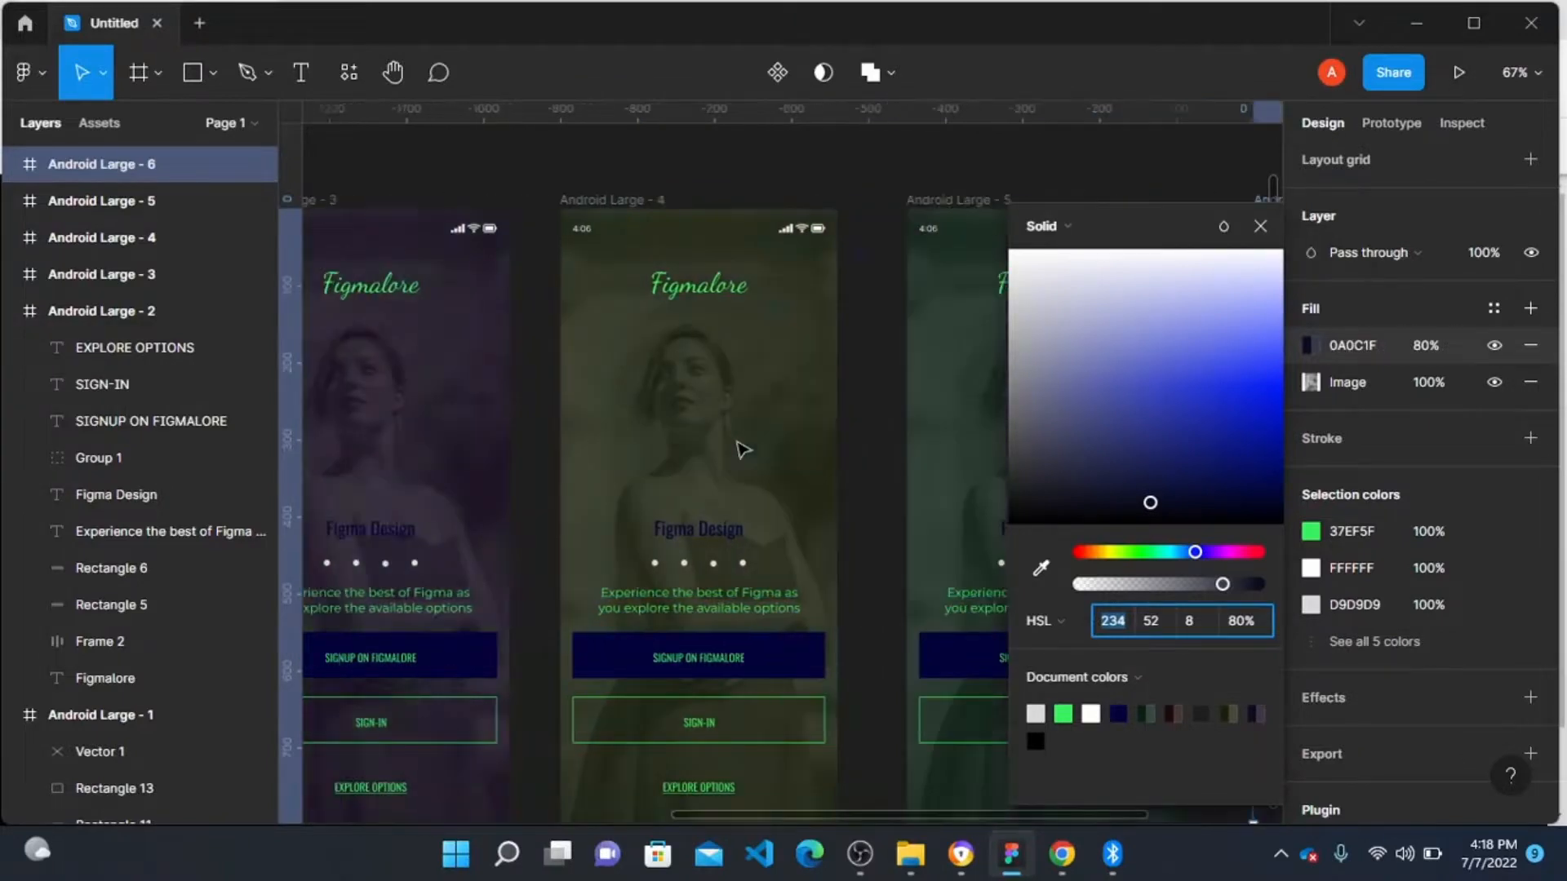
pyautogui.hscroll(-2, 743, 449)
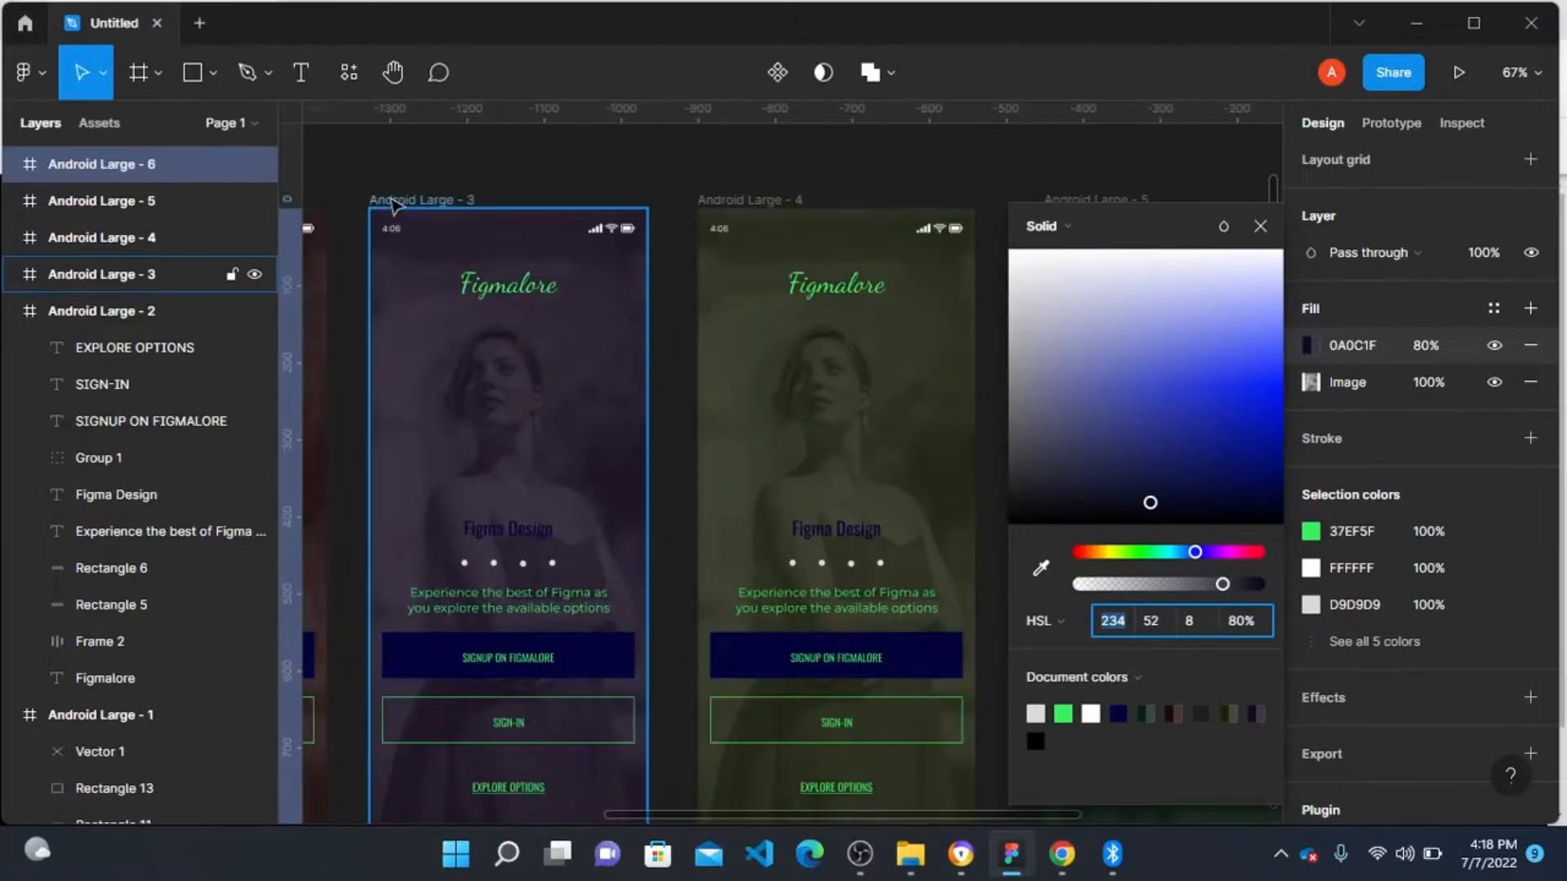
pyautogui.click(391, 204)
pyautogui.click(1304, 344)
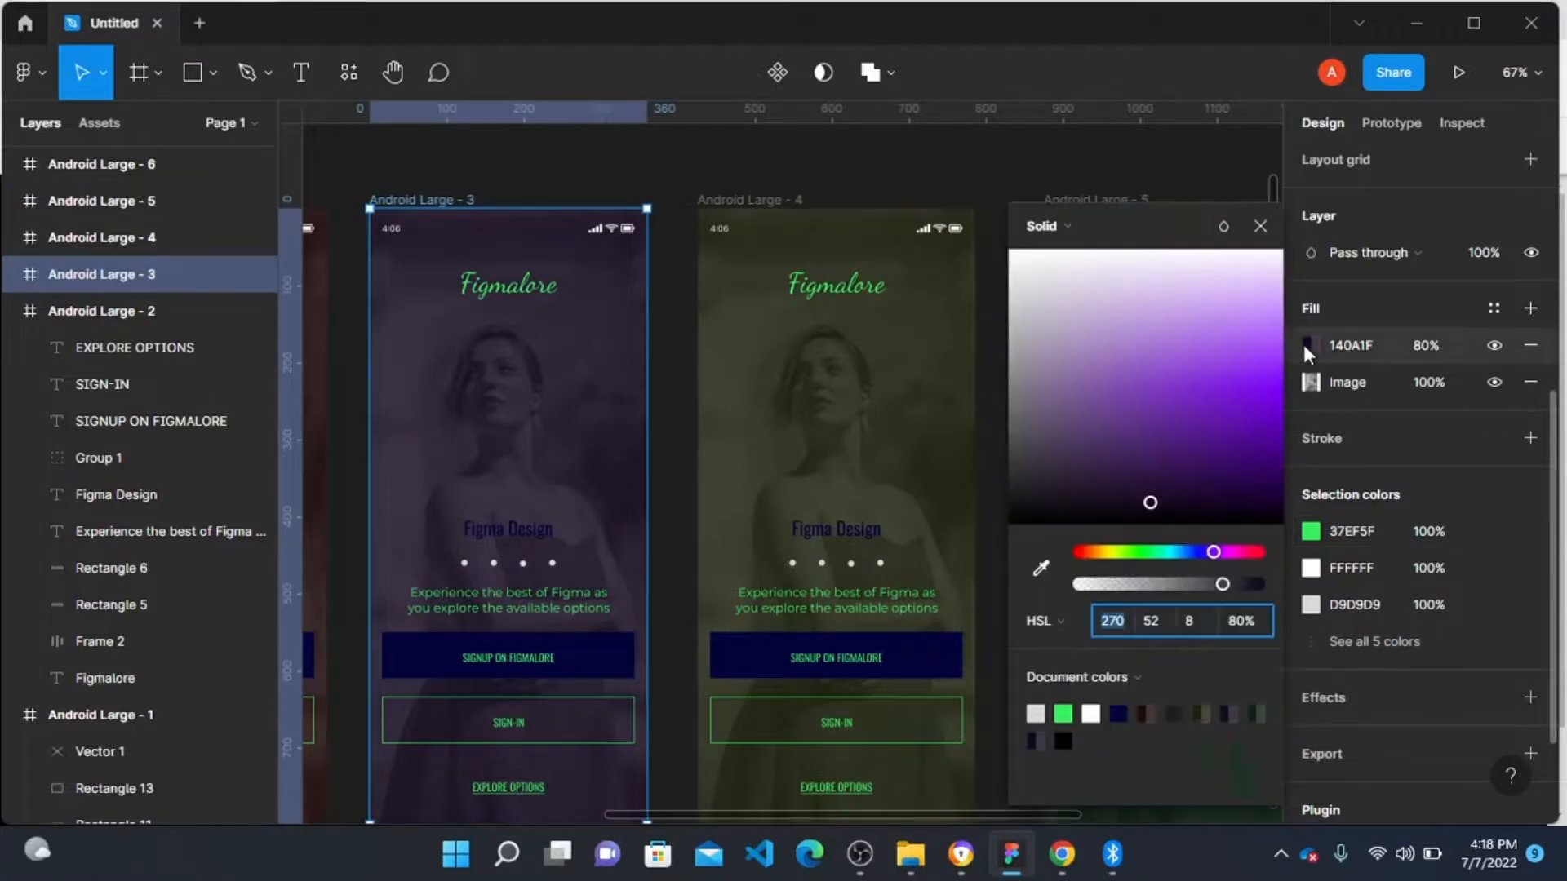
pyautogui.hotkey('shift', 'Up')
pyautogui.hotkey('shift', 'Up')
pyautogui.hotkey('shift', 'Up')
pyautogui.hotkey('shift', 'Up')
pyautogui.hotkey('shift', 'Up')
pyautogui.hotkey('shift', 'Up')
pyautogui.hotkey('shift', 'Up')
pyautogui.hotkey('shift', 'Up')
pyautogui.hotkey('shift', 'Up')
pyautogui.hotkey('shift', 'Up')
pyautogui.hotkey('shift', 'Up')
pyautogui.hotkey('shift', 'Up')
pyautogui.hotkey('shift', 'Up')
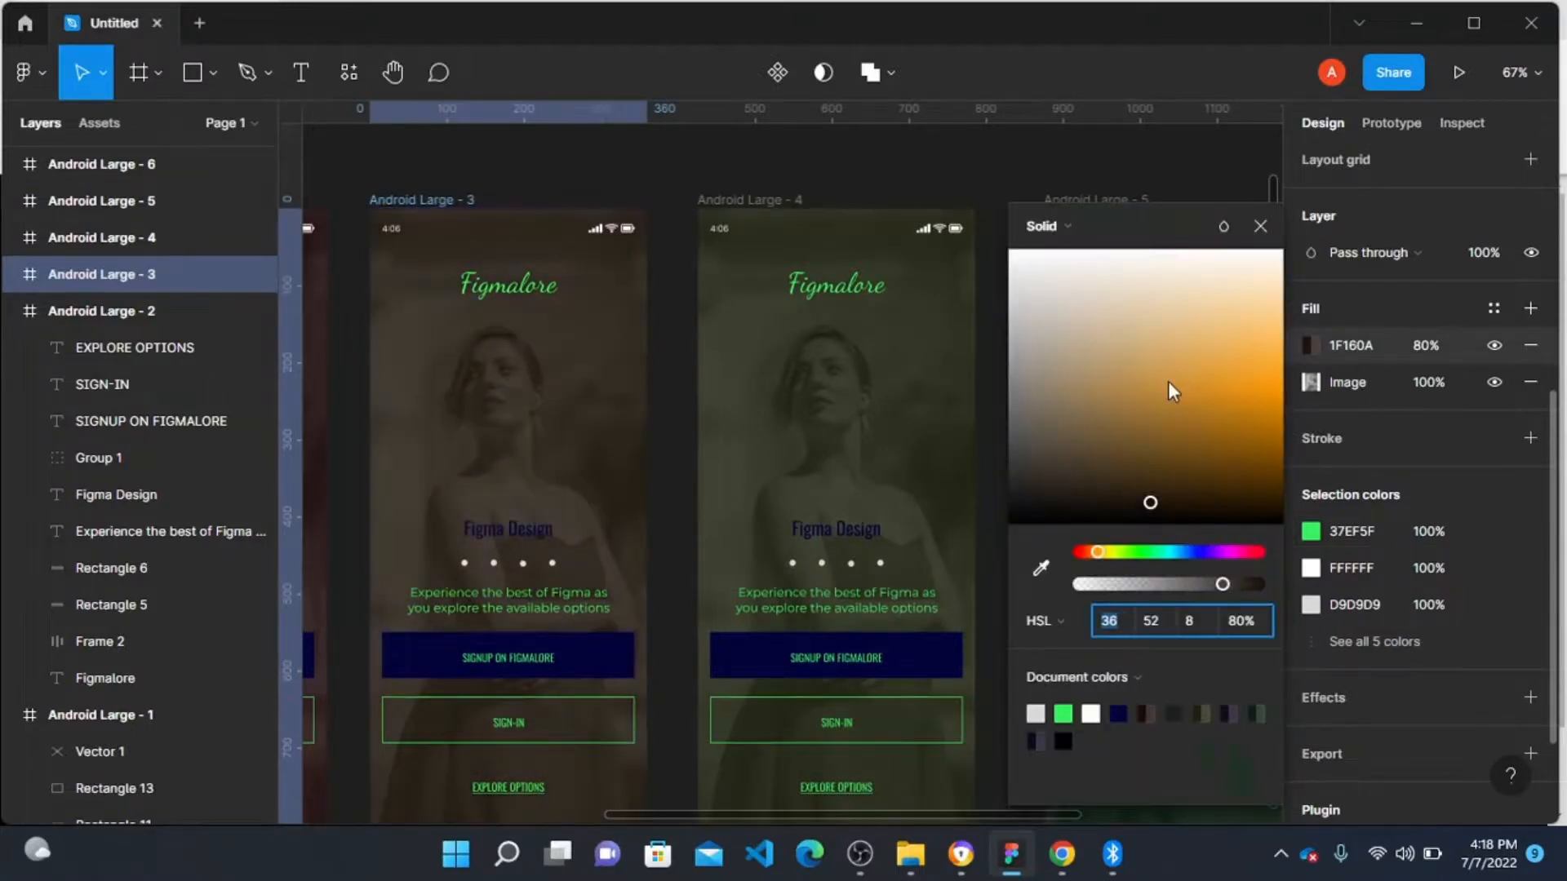
pyautogui.hotkey('shift', 'Up')
pyautogui.hotkey('shift', 'Up')
pyautogui.hotkey('shift', 'Up')
pyautogui.hotkey('shift', 'Up')
pyautogui.hotkey('shift', 'Up')
pyautogui.hotkey('shift', 'Down')
pyautogui.hotkey('shift', 'Down')
pyautogui.hotkey('shift', 'Down')
pyautogui.hotkey('shift', 'Down')
pyautogui.hotkey('shift', 'Down')
pyautogui.write('18')
pyautogui.press('Return')
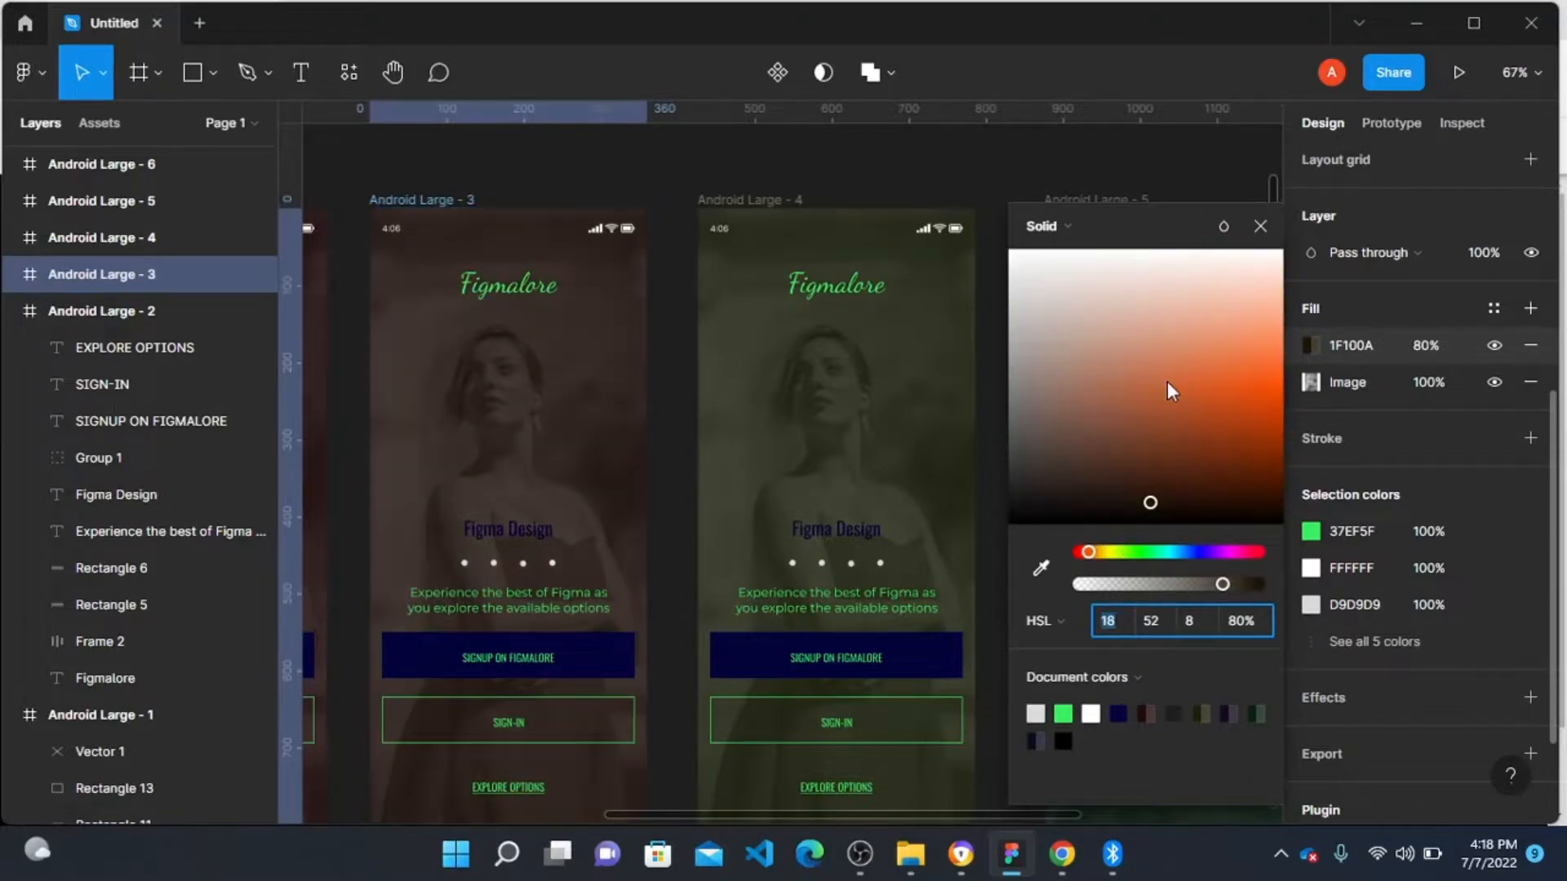
pyautogui.write('306')
pyautogui.press('Return')
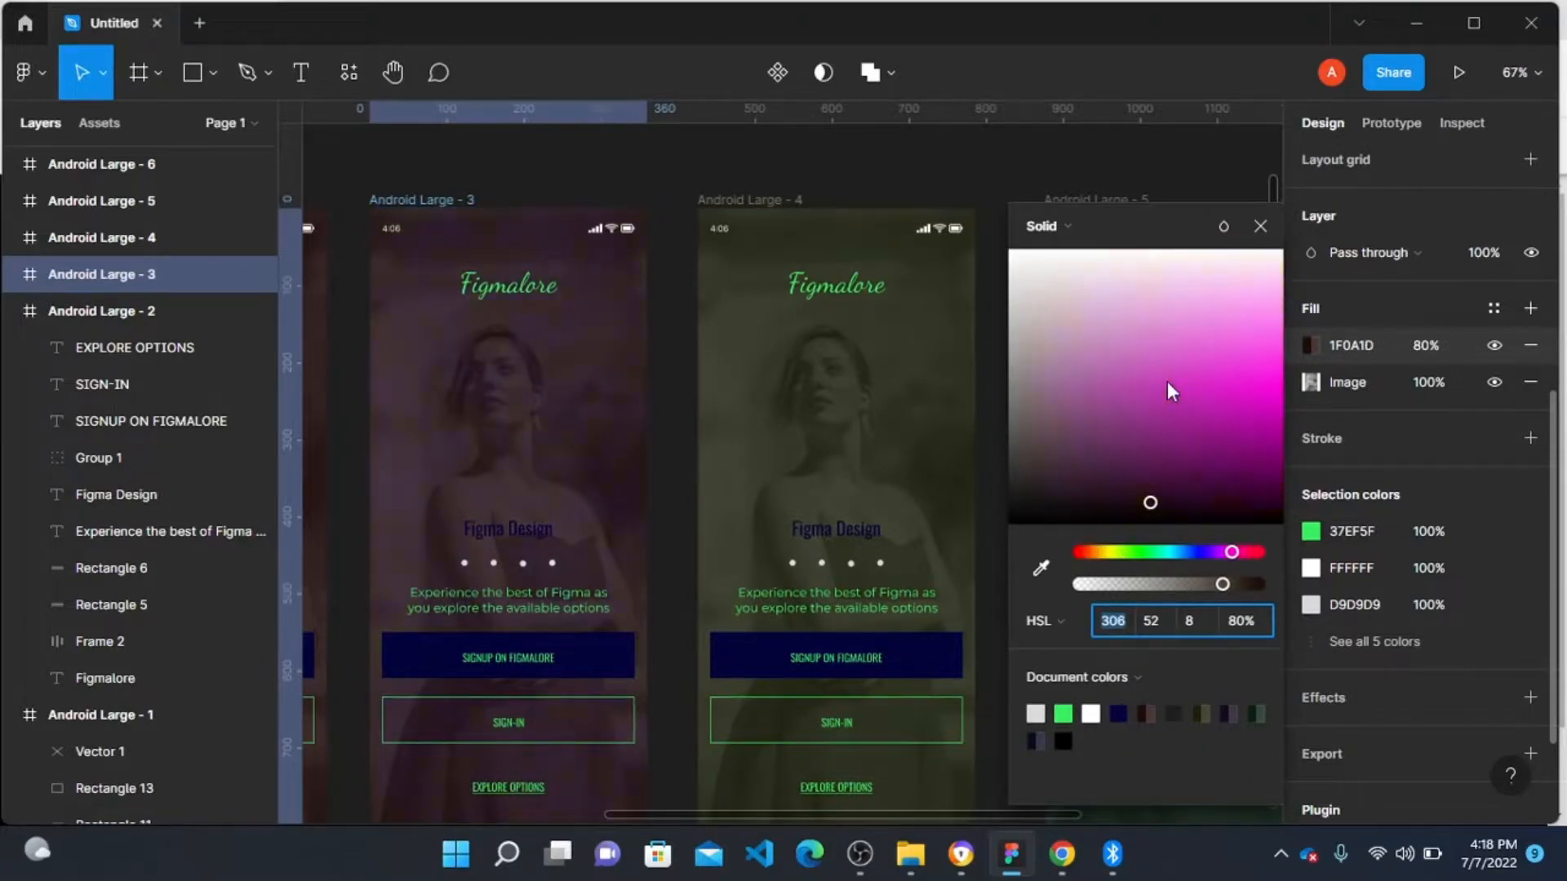
# Step: Zoom out and review all the tinted Android Large frames side by side
pyautogui.scroll(-4, 696, 420)
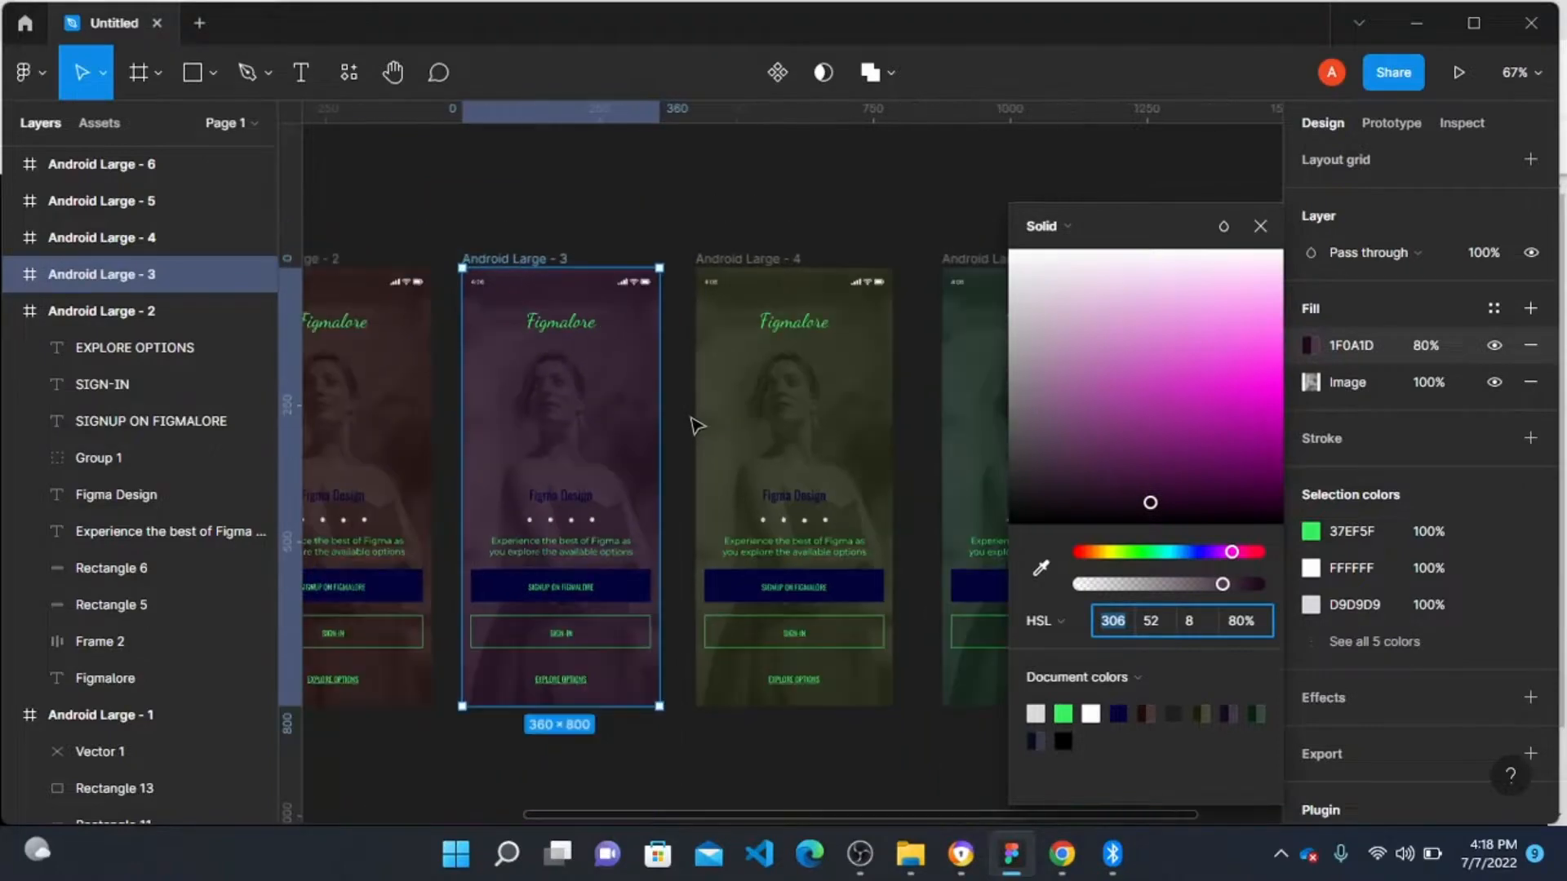
pyautogui.scroll(-1, 696, 426)
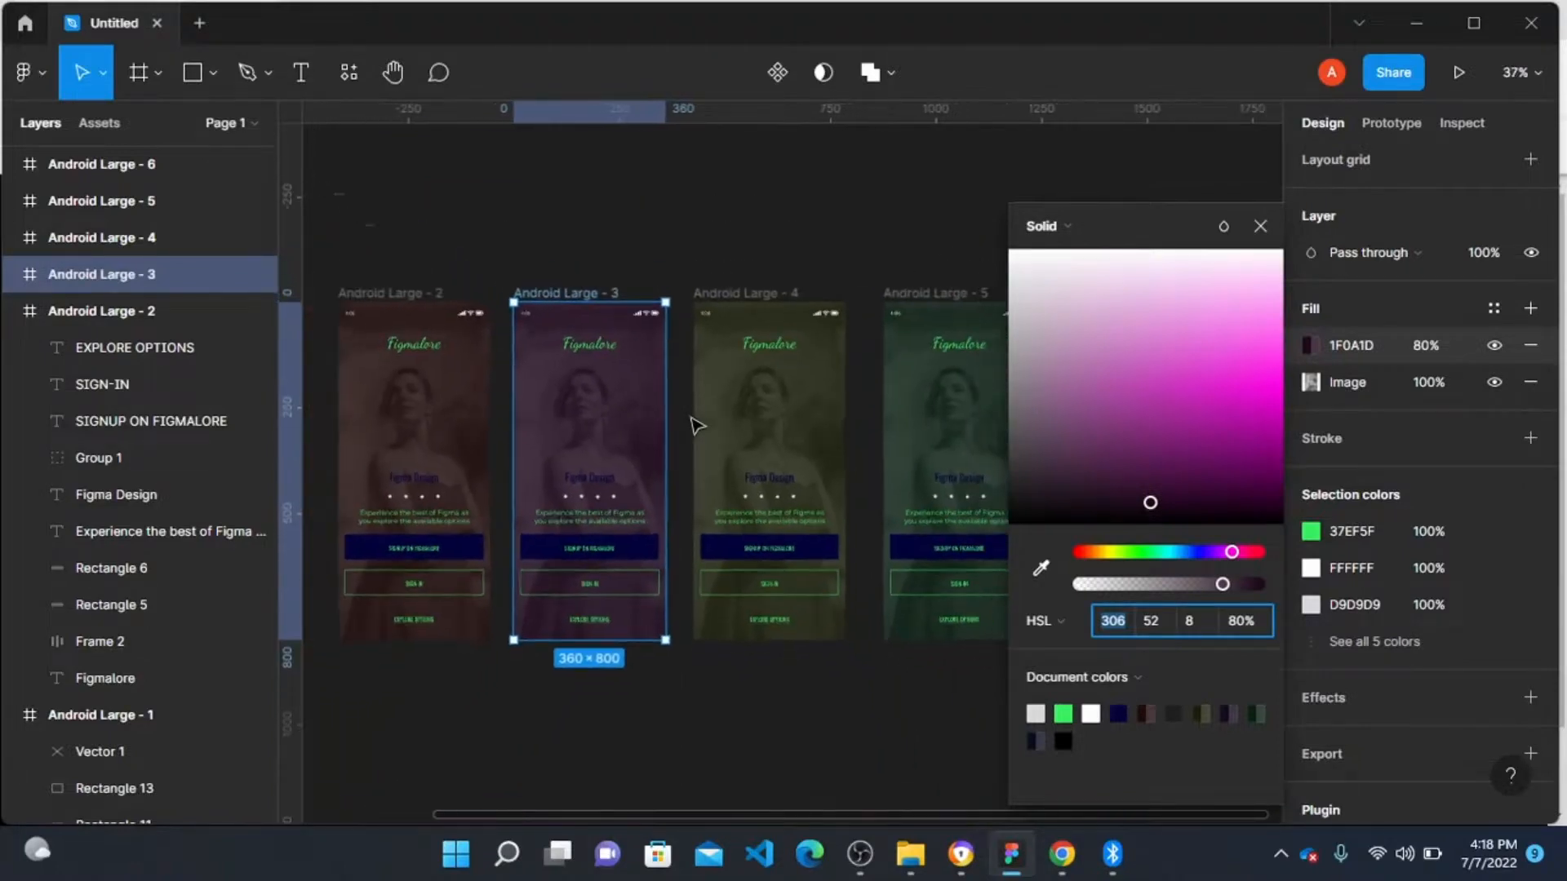
pyautogui.hscroll(3, 697, 426)
pyautogui.hscroll(-5, 697, 426)
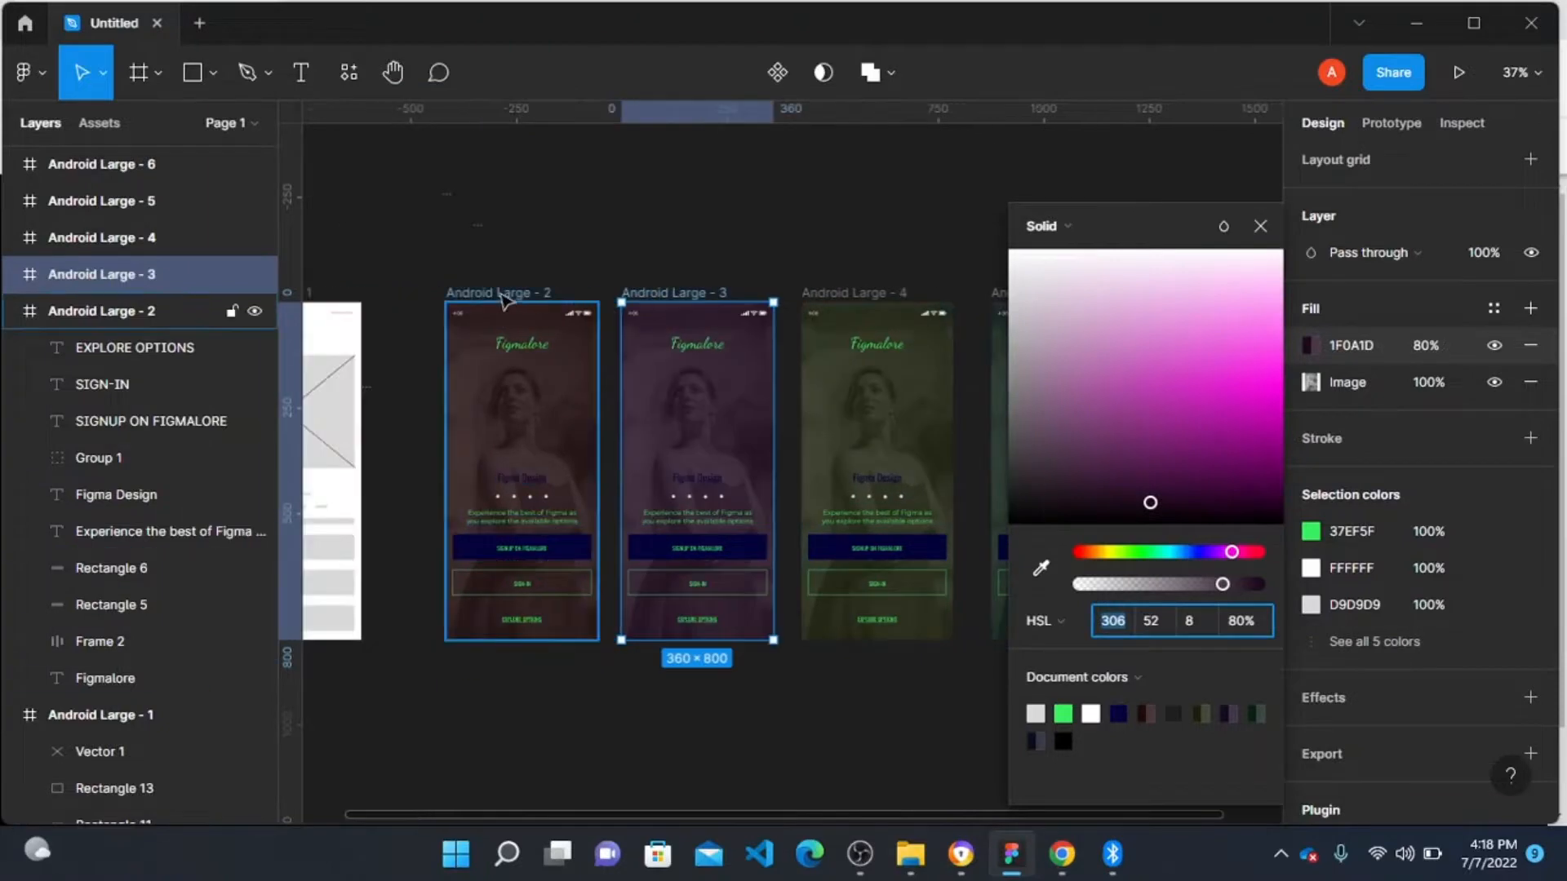
pyautogui.scroll(5, 710, 463)
pyautogui.scroll(-4, 708, 461)
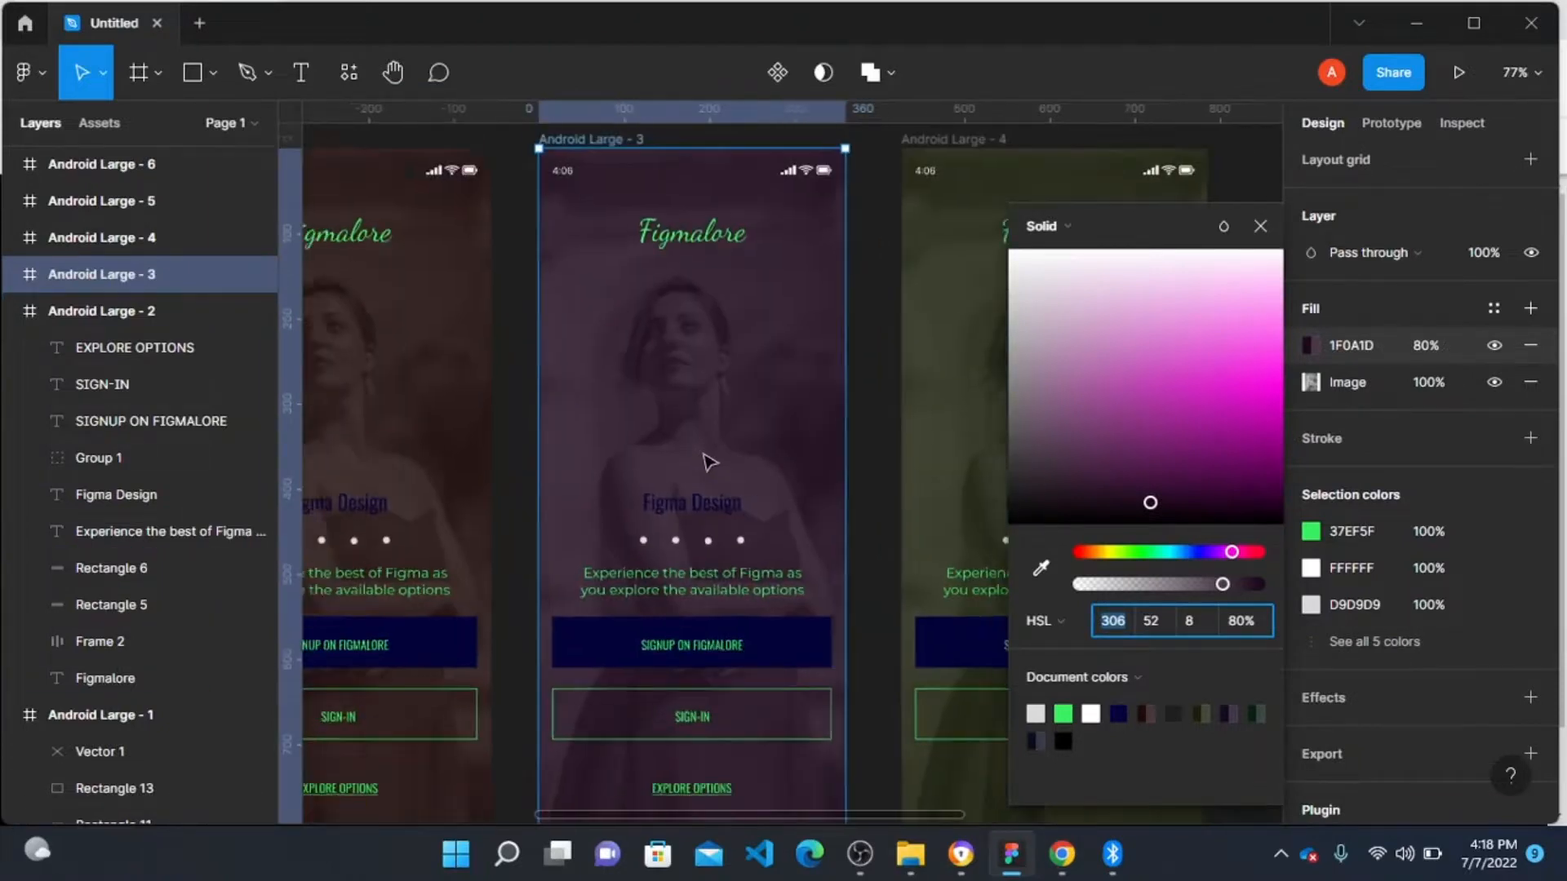
pyautogui.hscroll(-2, 575, 606)
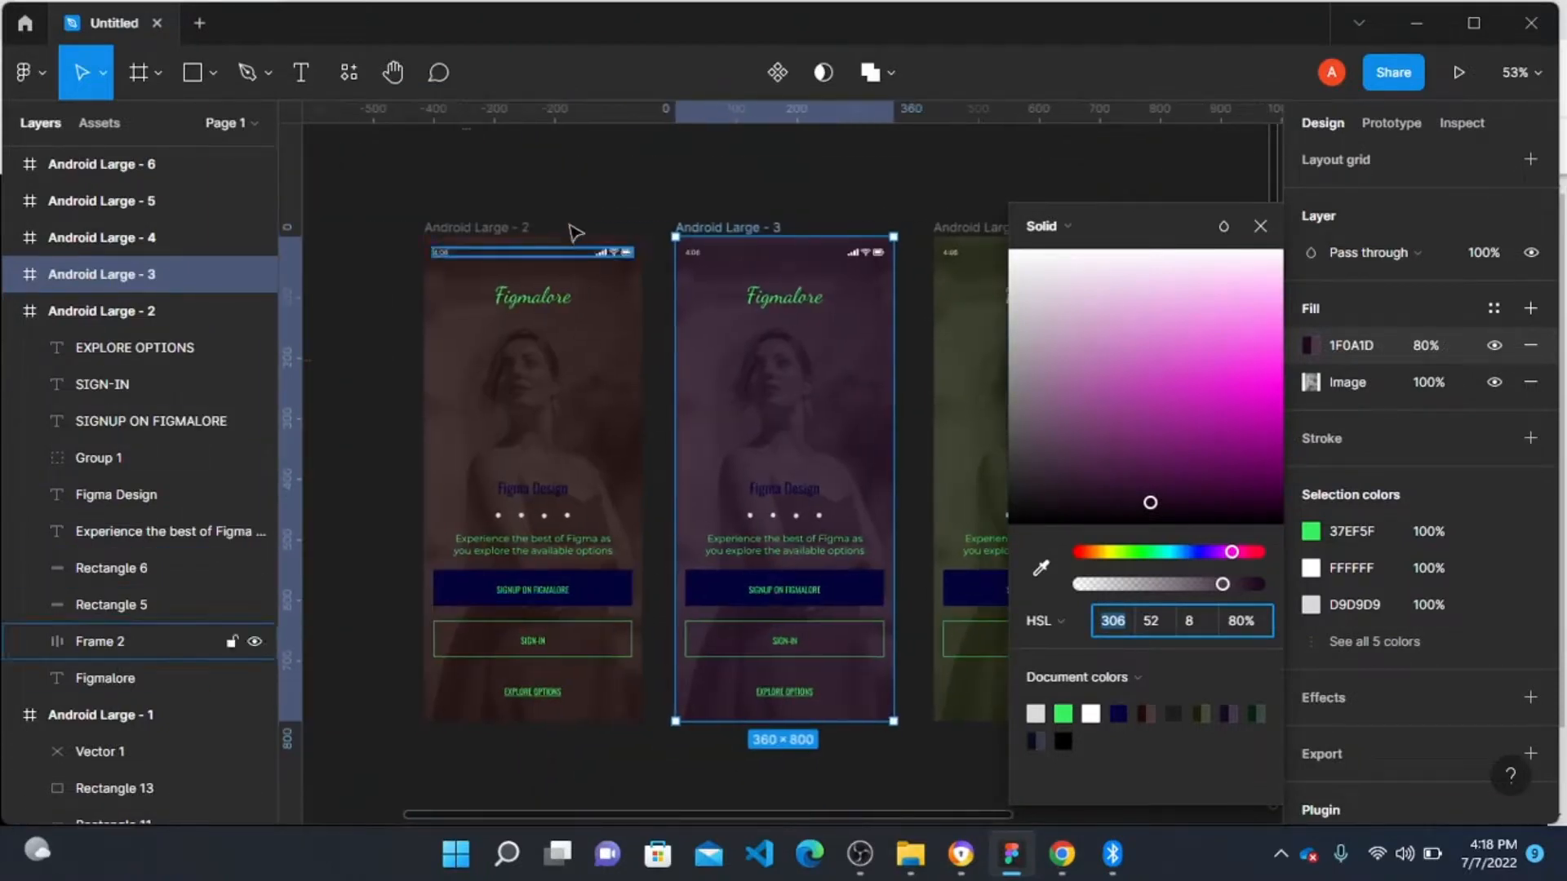
pyautogui.click(579, 214)
pyautogui.hscroll(2, 654, 245)
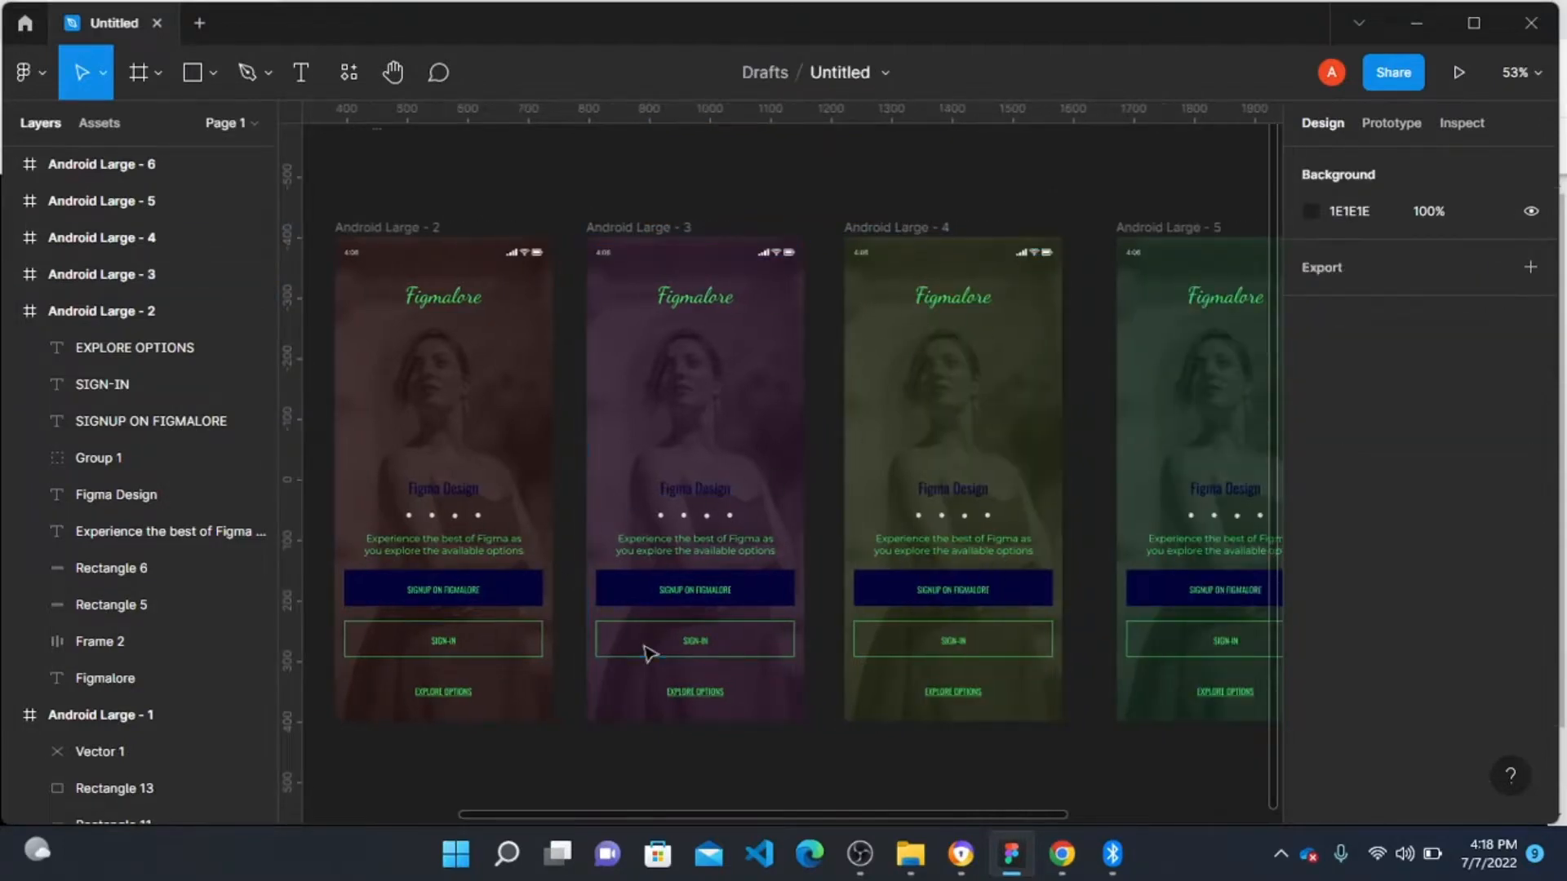
pyautogui.hscroll(5, 647, 508)
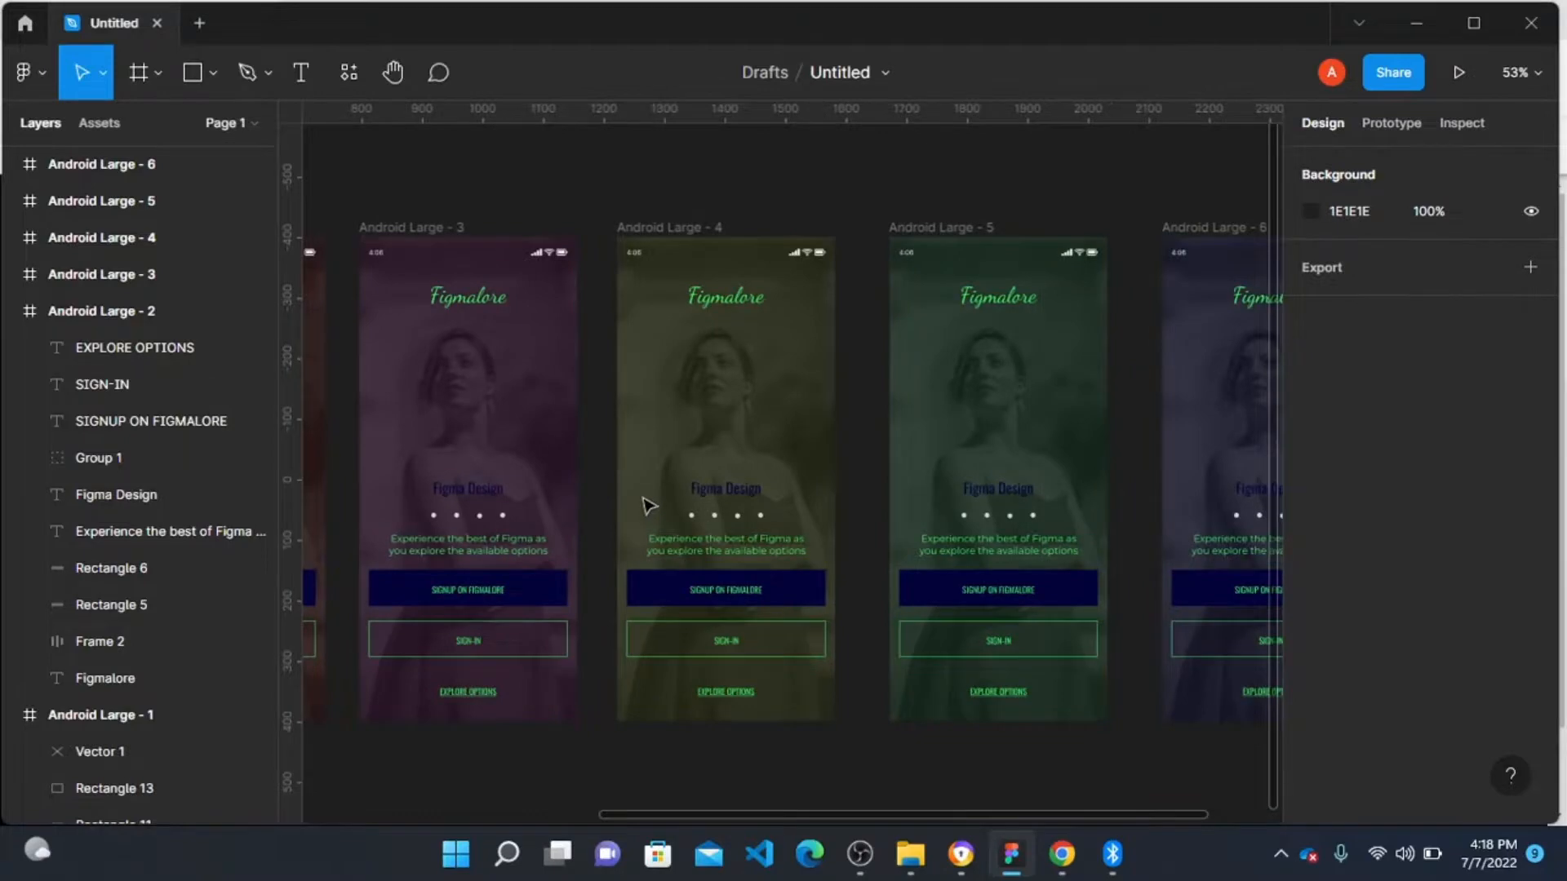
pyautogui.scroll(-3, 645, 504)
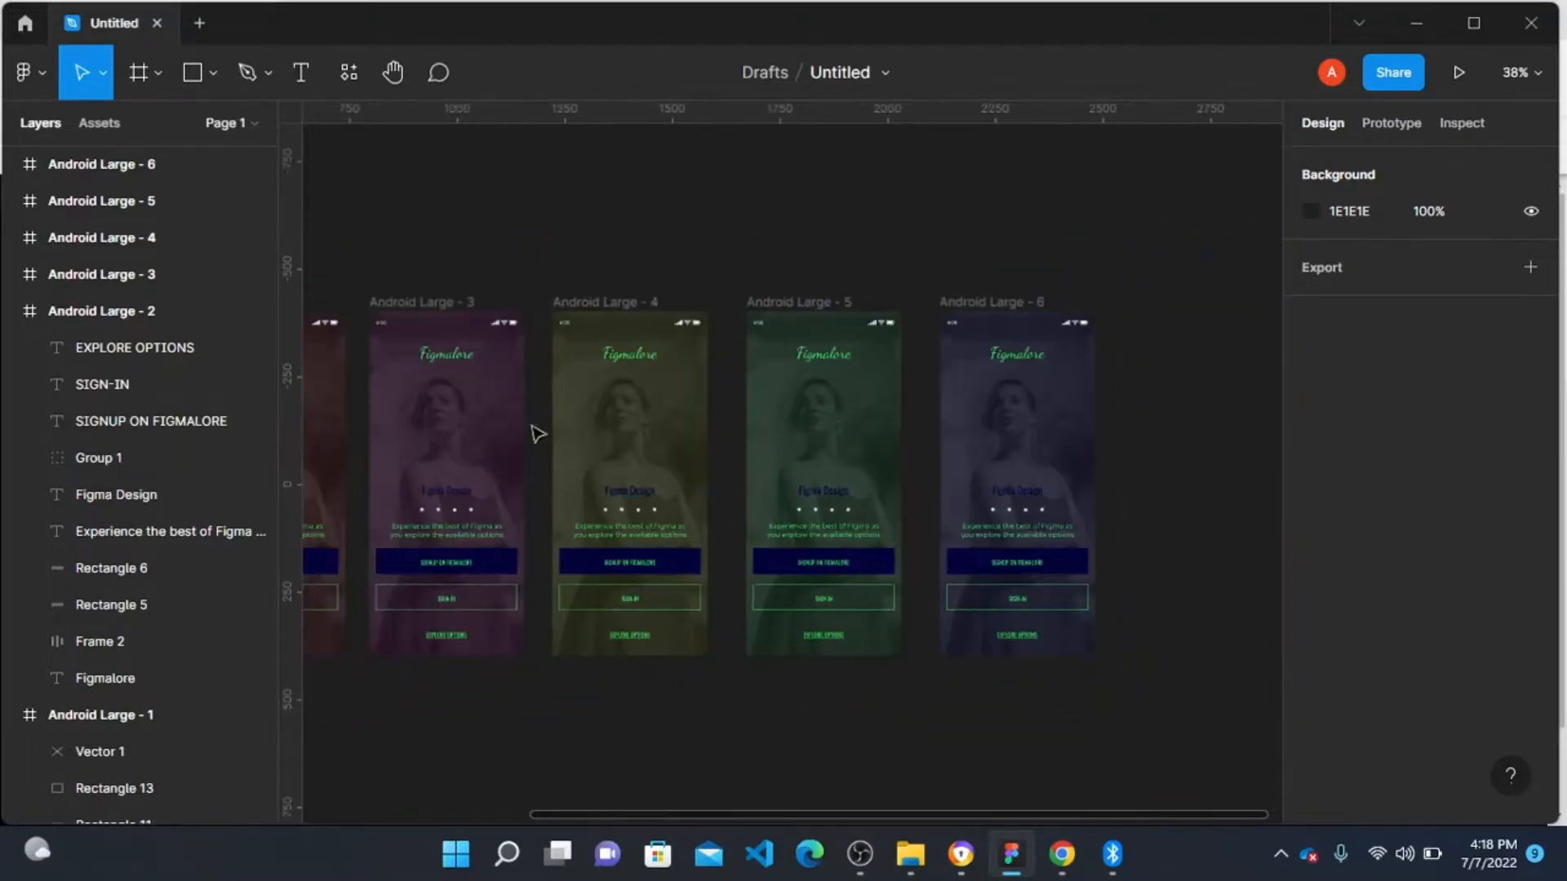
pyautogui.hscroll(-5, 483, 400)
# Step: Connect Android Large - 2 to Android Large - 3 as a prototype interaction triggered on Mouse enter
pyautogui.click(490, 300)
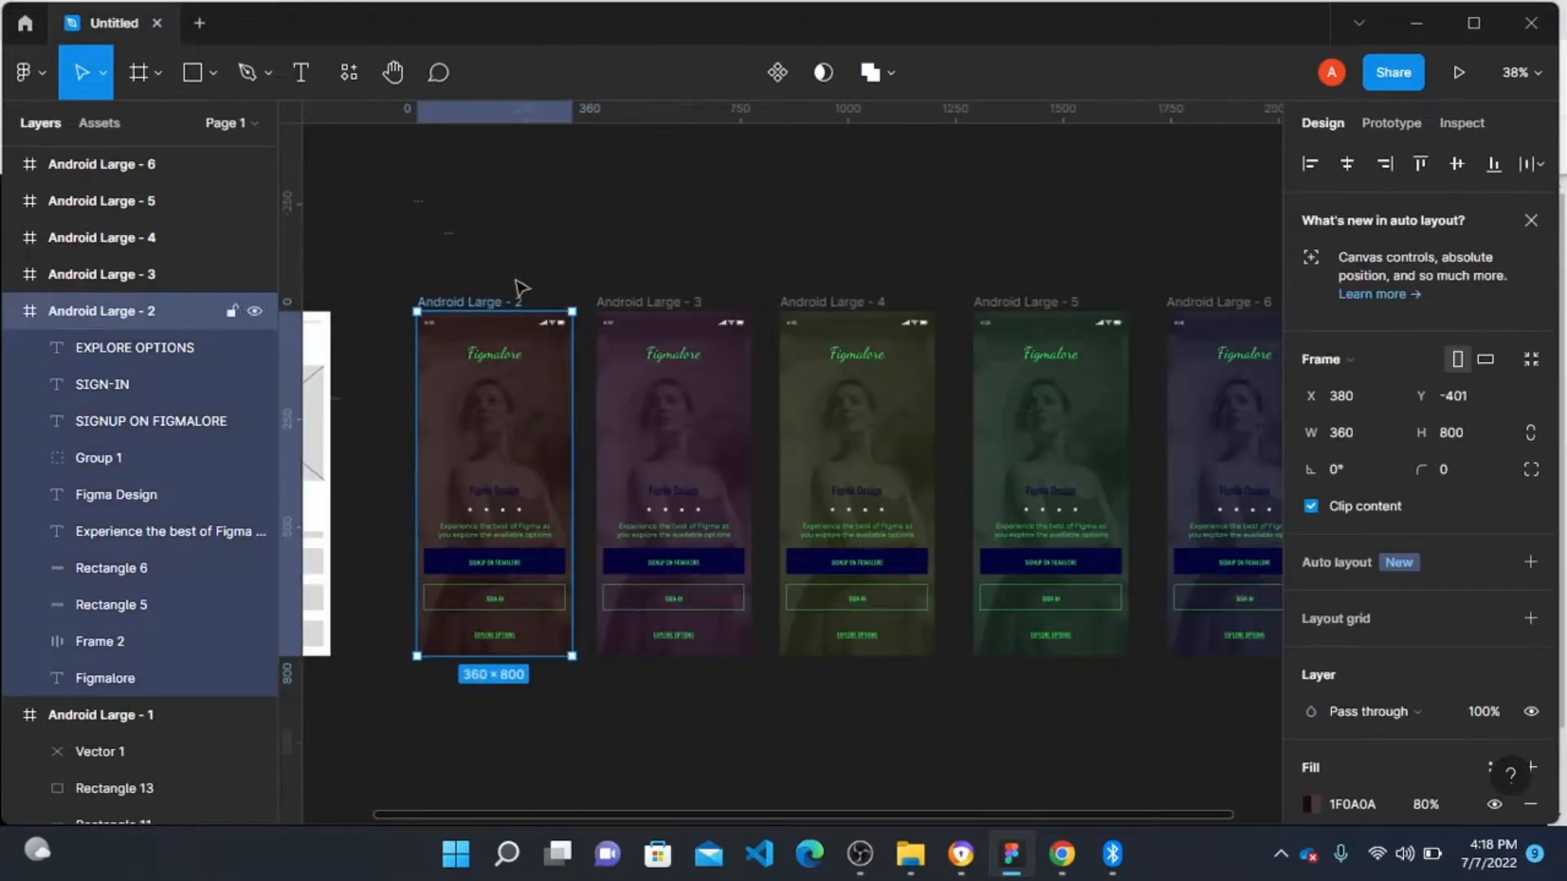
pyautogui.click(1408, 124)
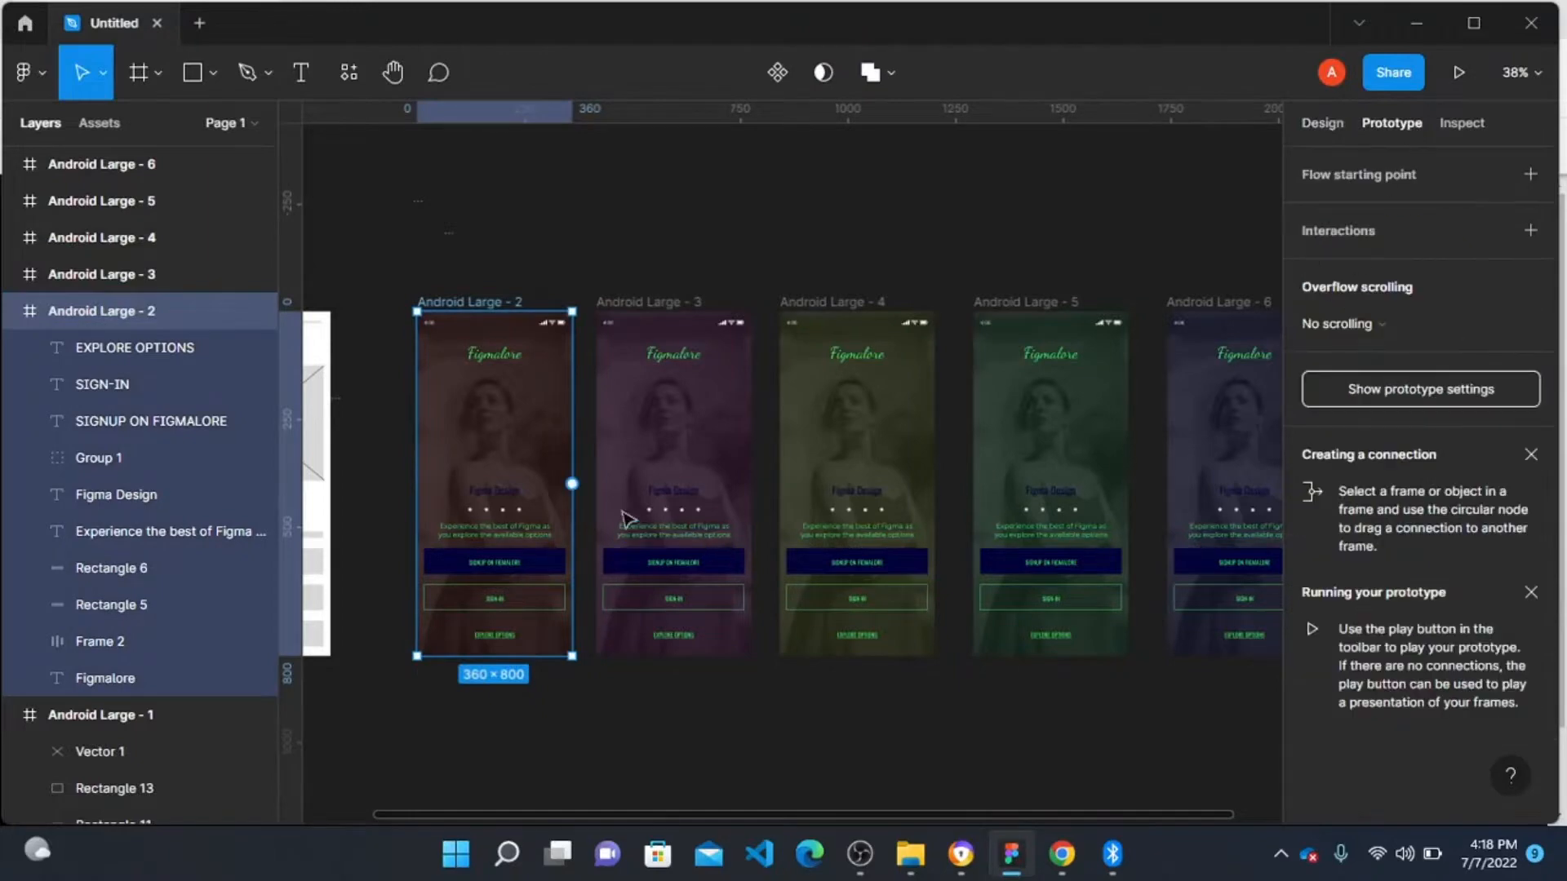
pyautogui.moveTo(572, 483); pyautogui.dragTo(635, 495)
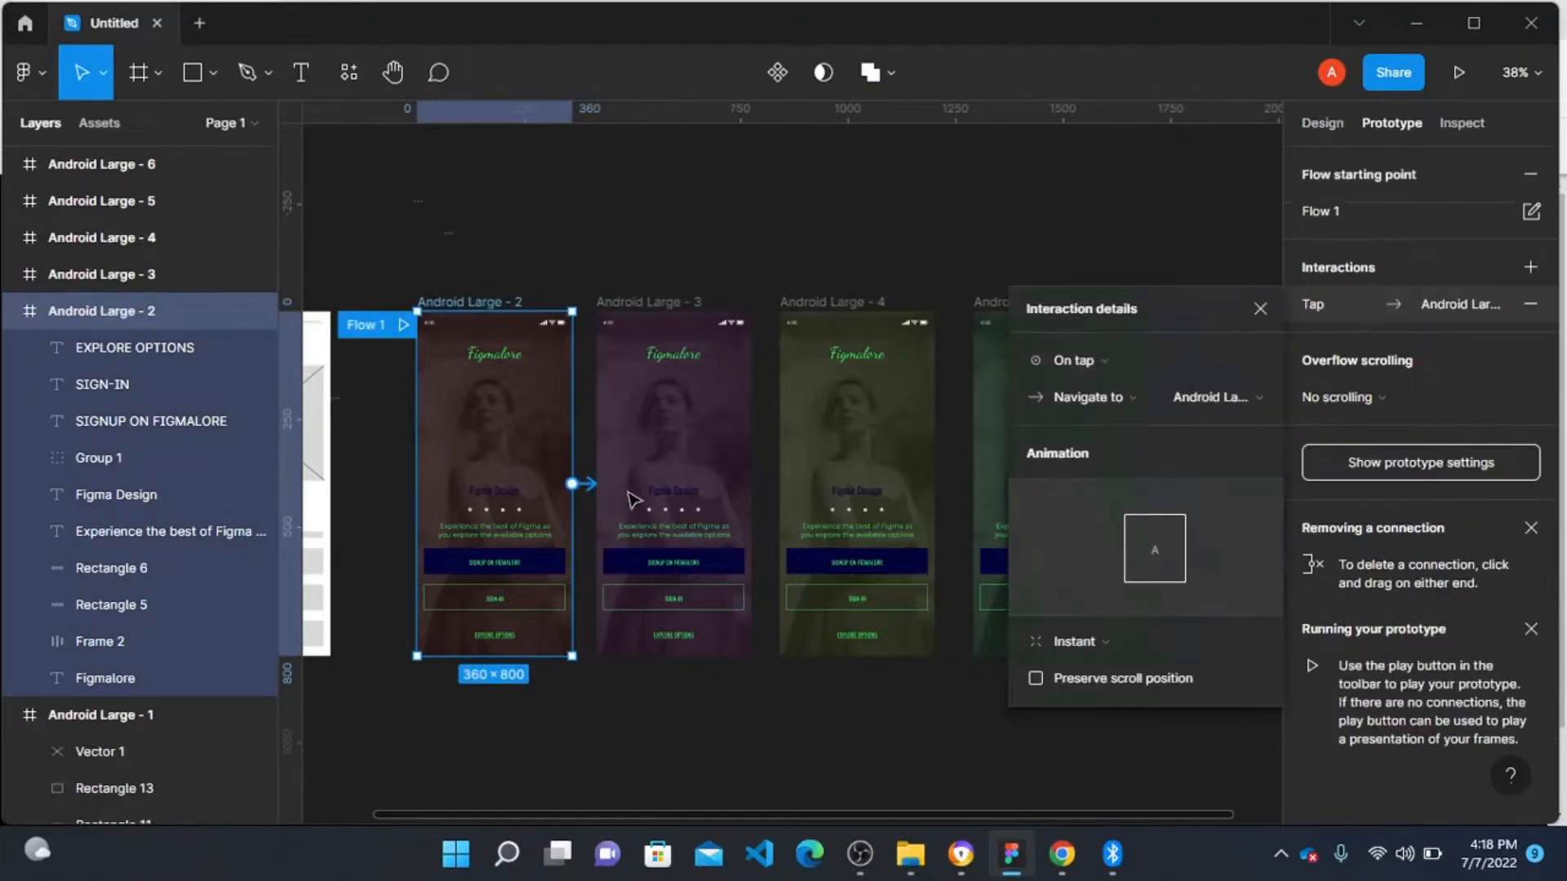
pyautogui.click(1033, 362)
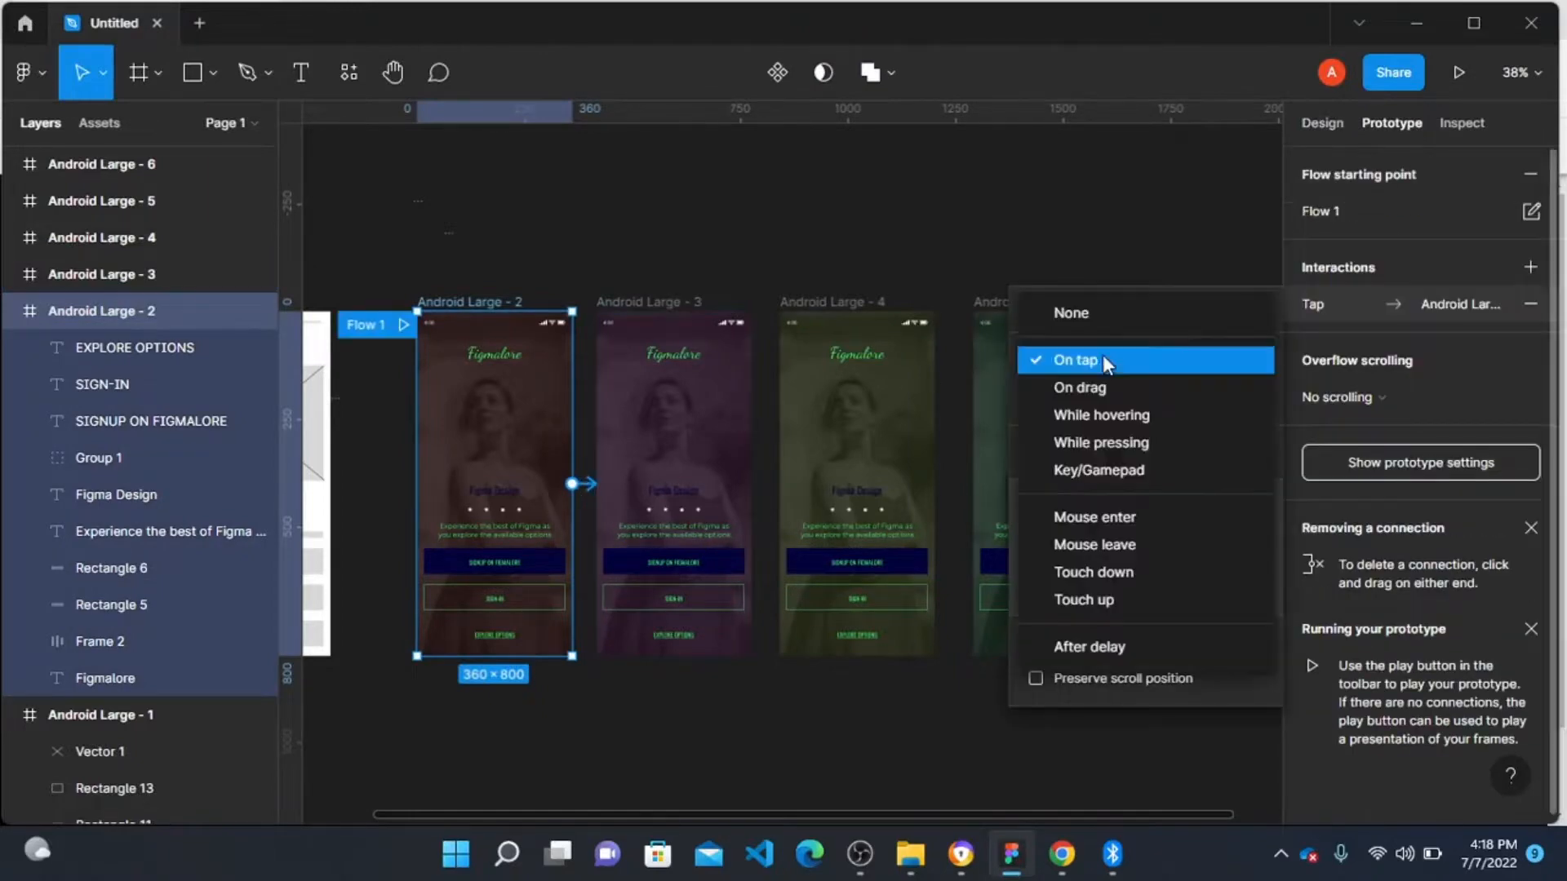
pyautogui.click(1125, 518)
# Step: Connect Android Large - 3 to Android Large - 4 as a prototype interaction triggered on Mouse enter
pyautogui.click(635, 303)
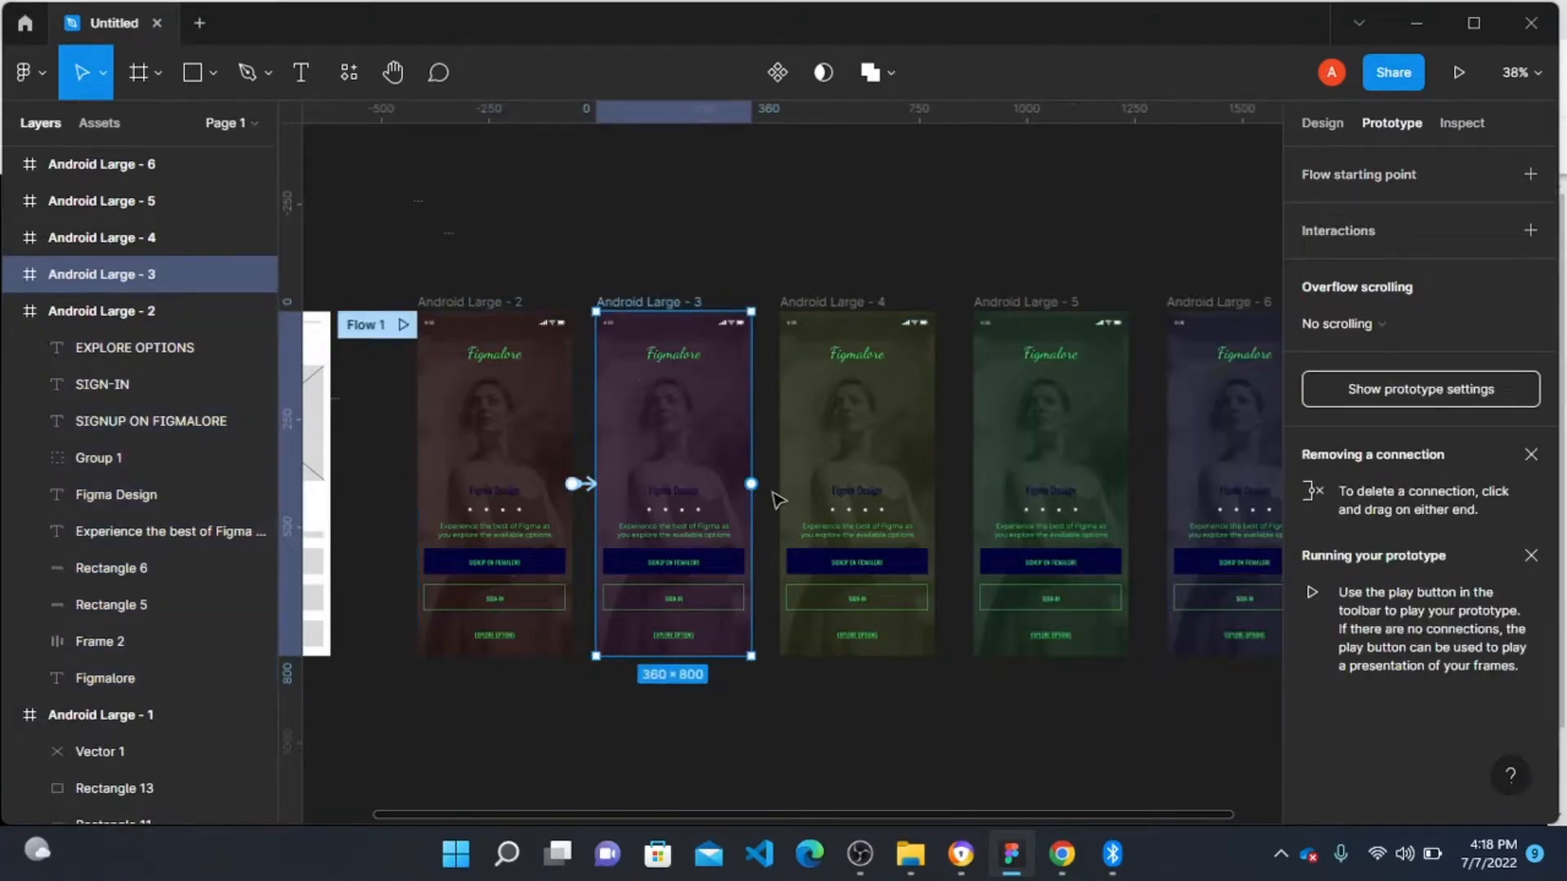
pyautogui.moveTo(751, 484); pyautogui.dragTo(817, 506)
pyautogui.click(1075, 323)
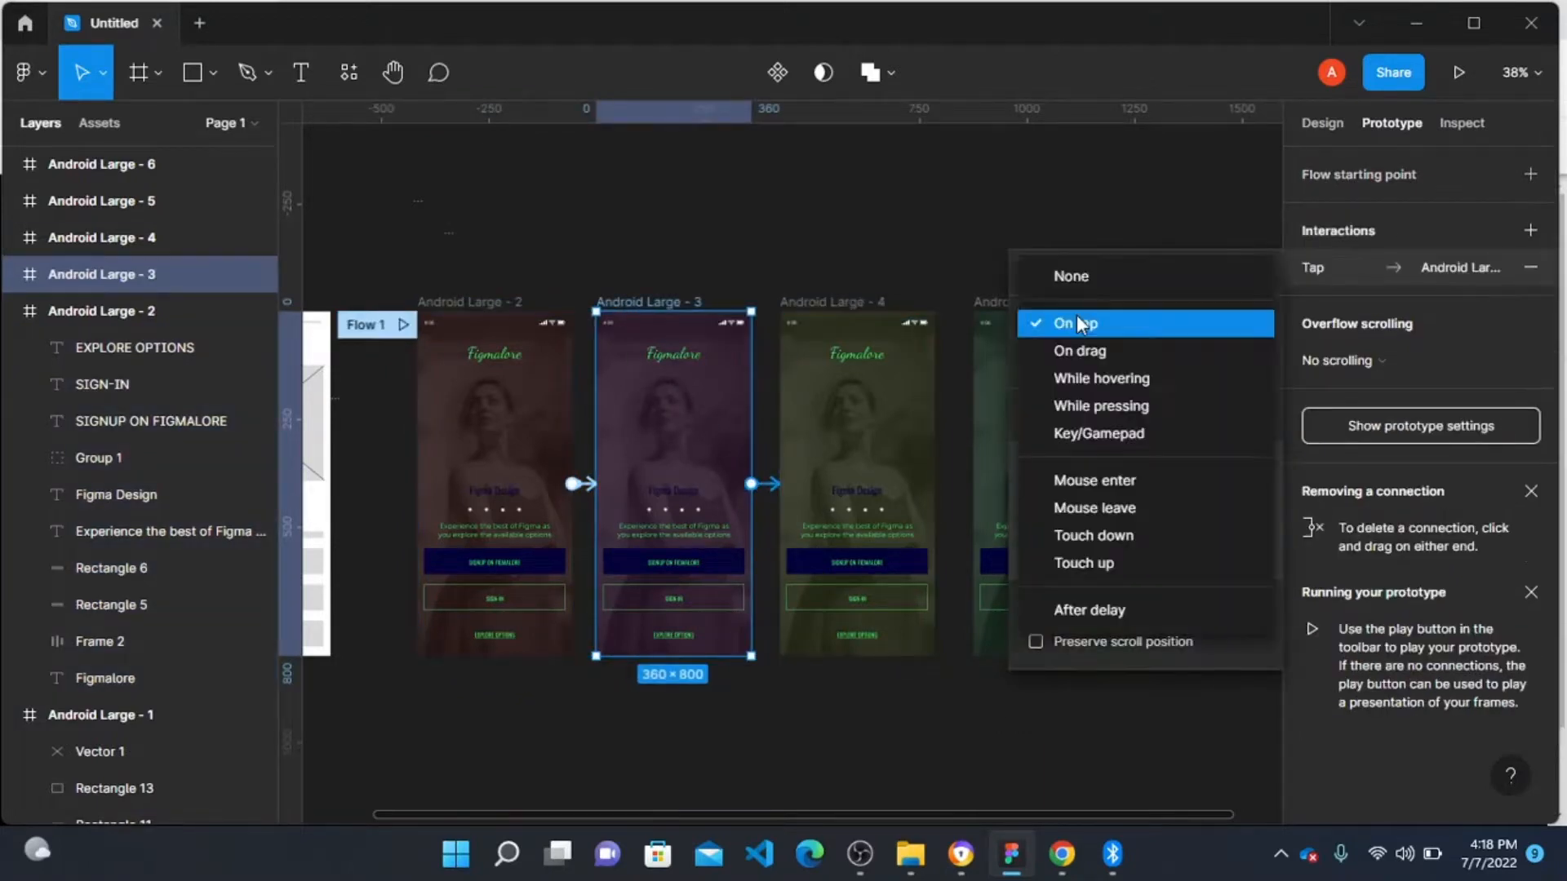
pyautogui.click(1113, 481)
# Step: Set the Android Large - 2 interaction's animation to Smart animate
pyautogui.click(576, 483)
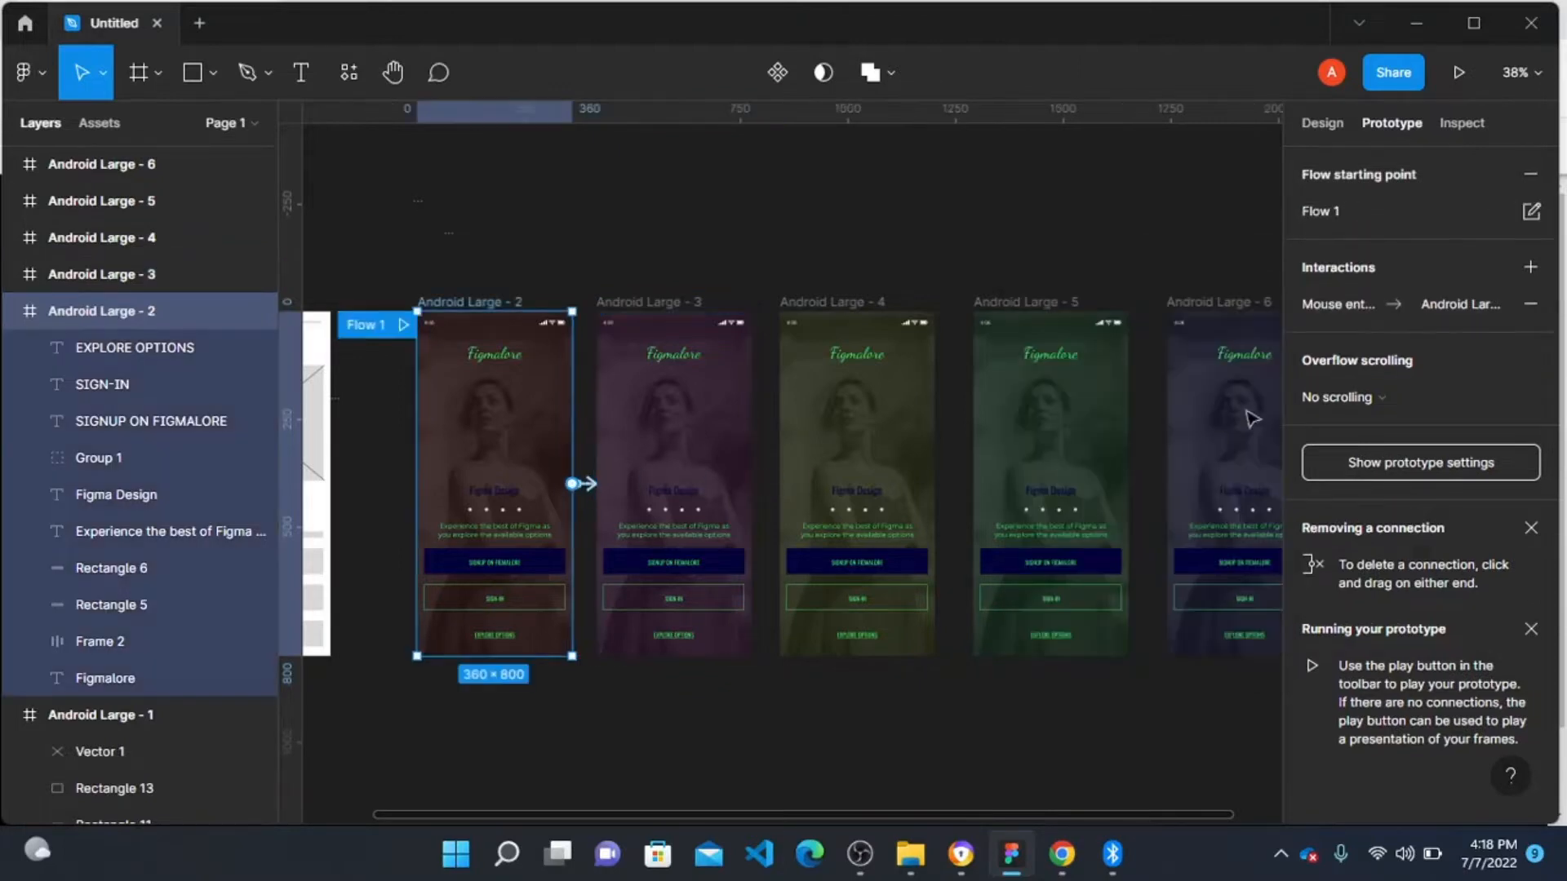
pyautogui.click(1360, 298)
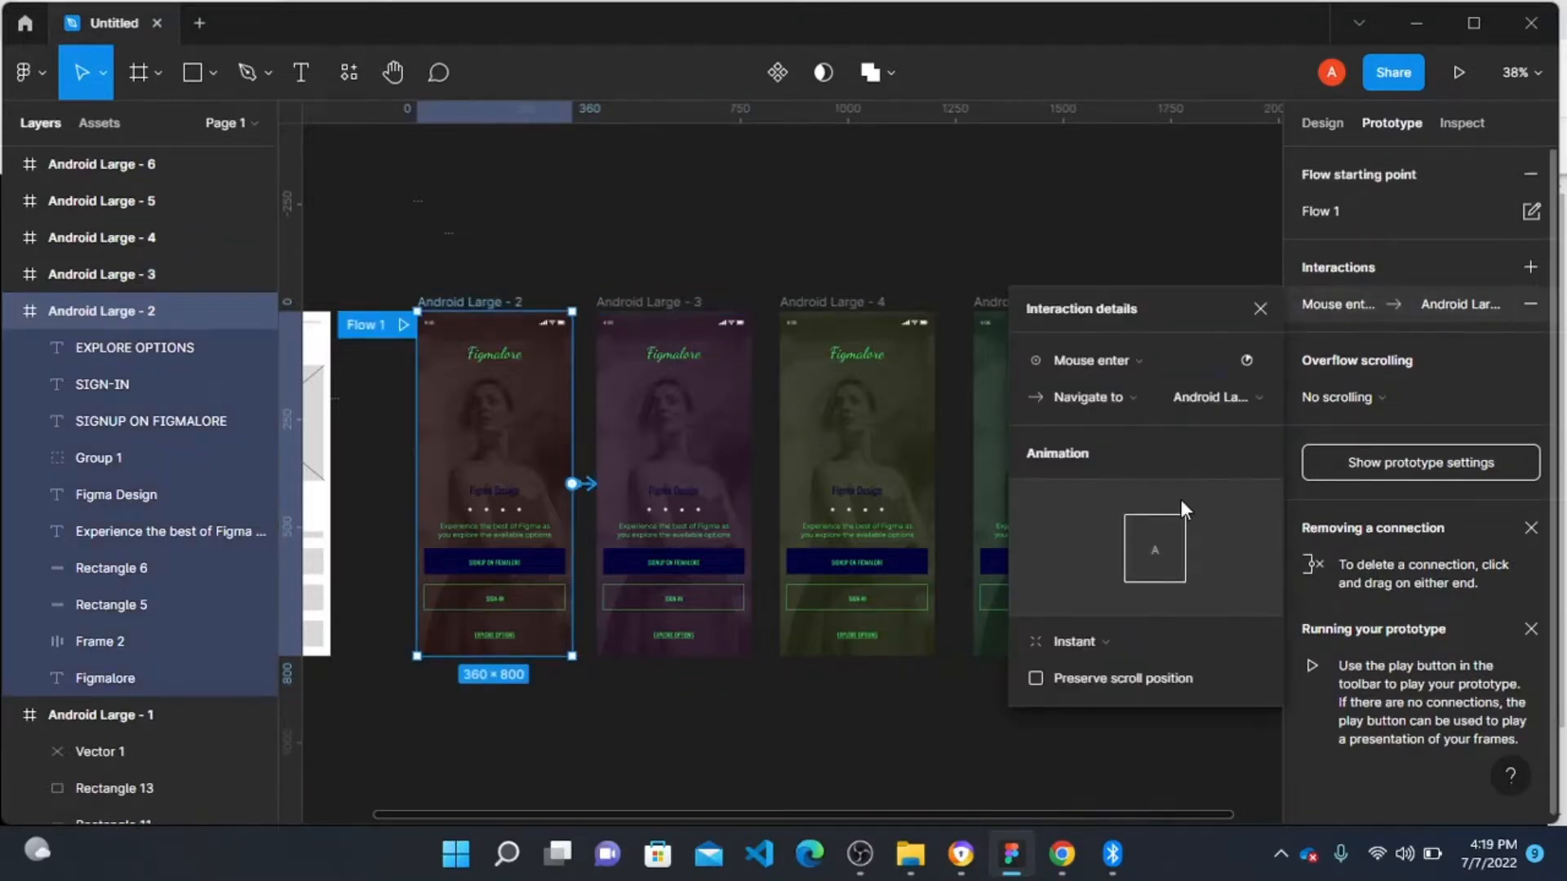
pyautogui.click(1076, 641)
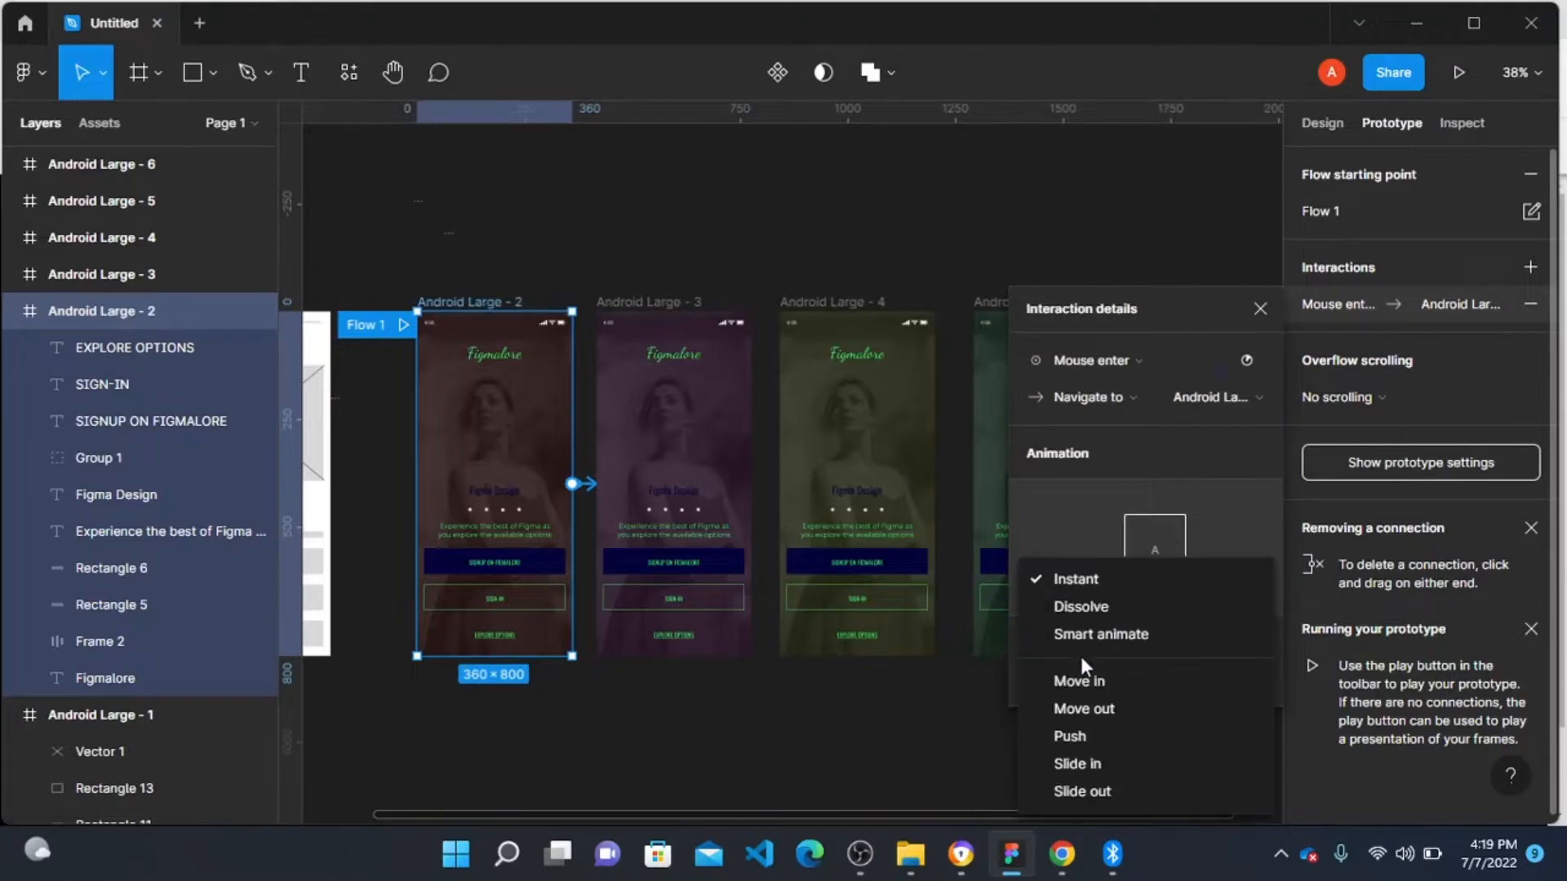
pyautogui.click(1097, 630)
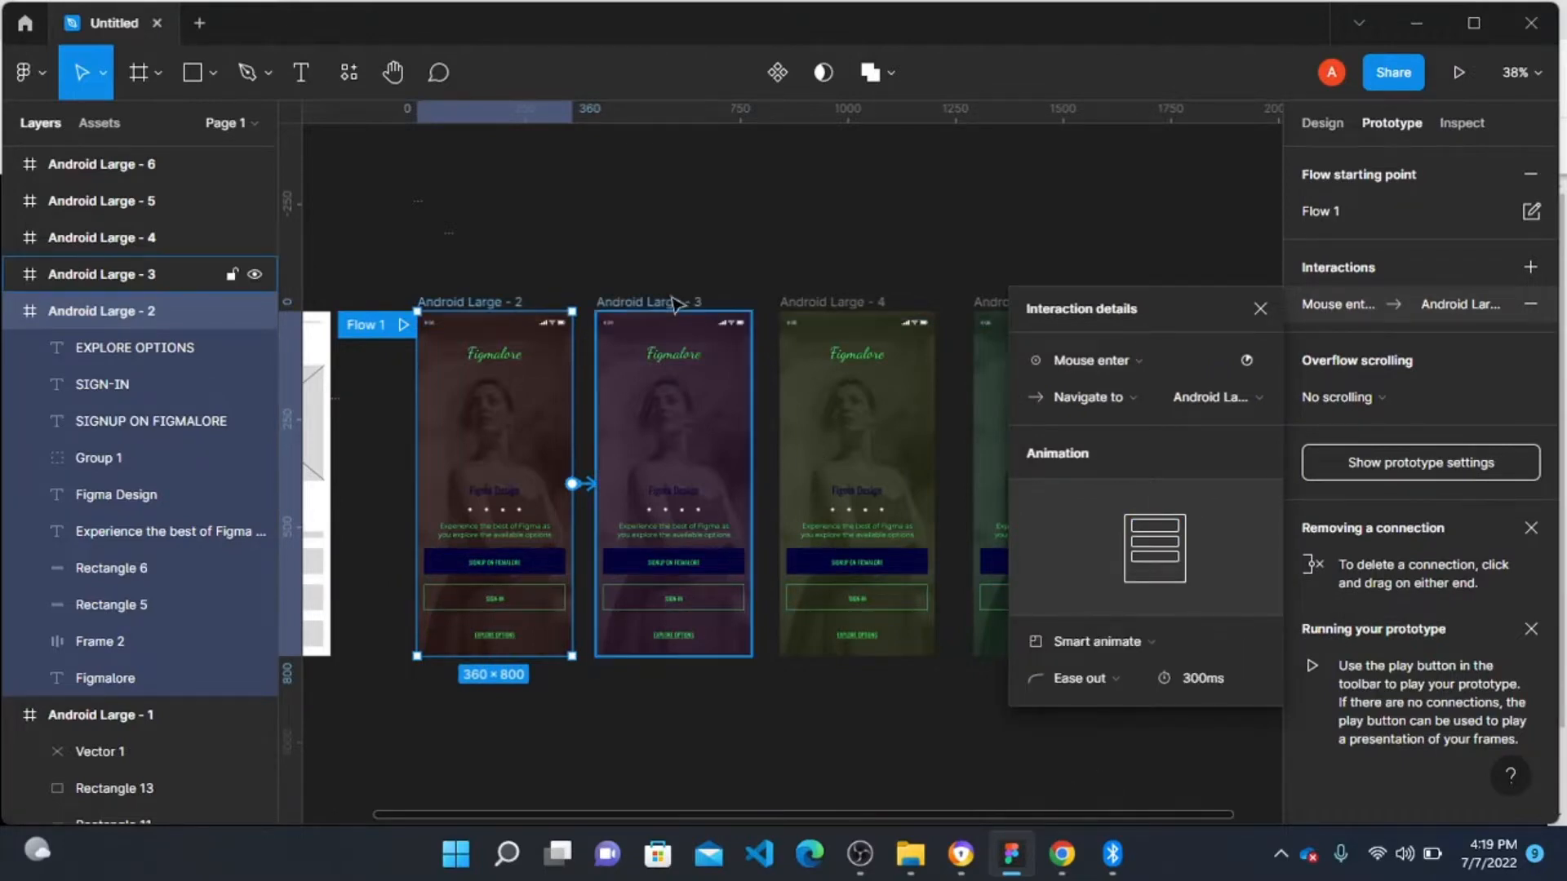
# Step: Set the Android Large - 3 interaction to trigger on Mouse enter with Smart animate animation
pyautogui.click(633, 303)
pyautogui.click(772, 484)
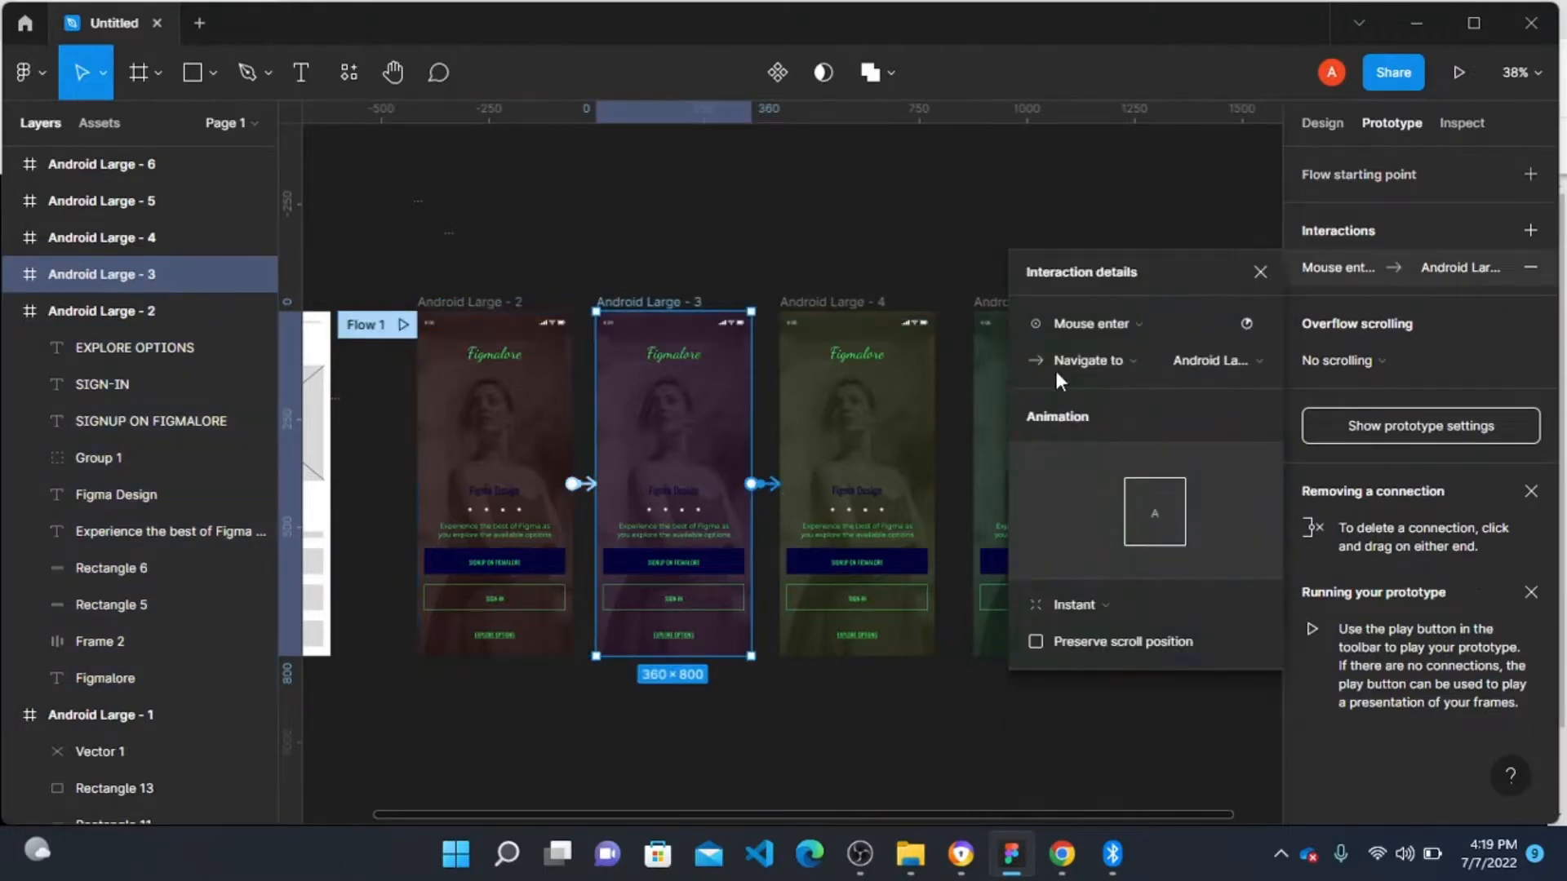
pyautogui.click(1084, 322)
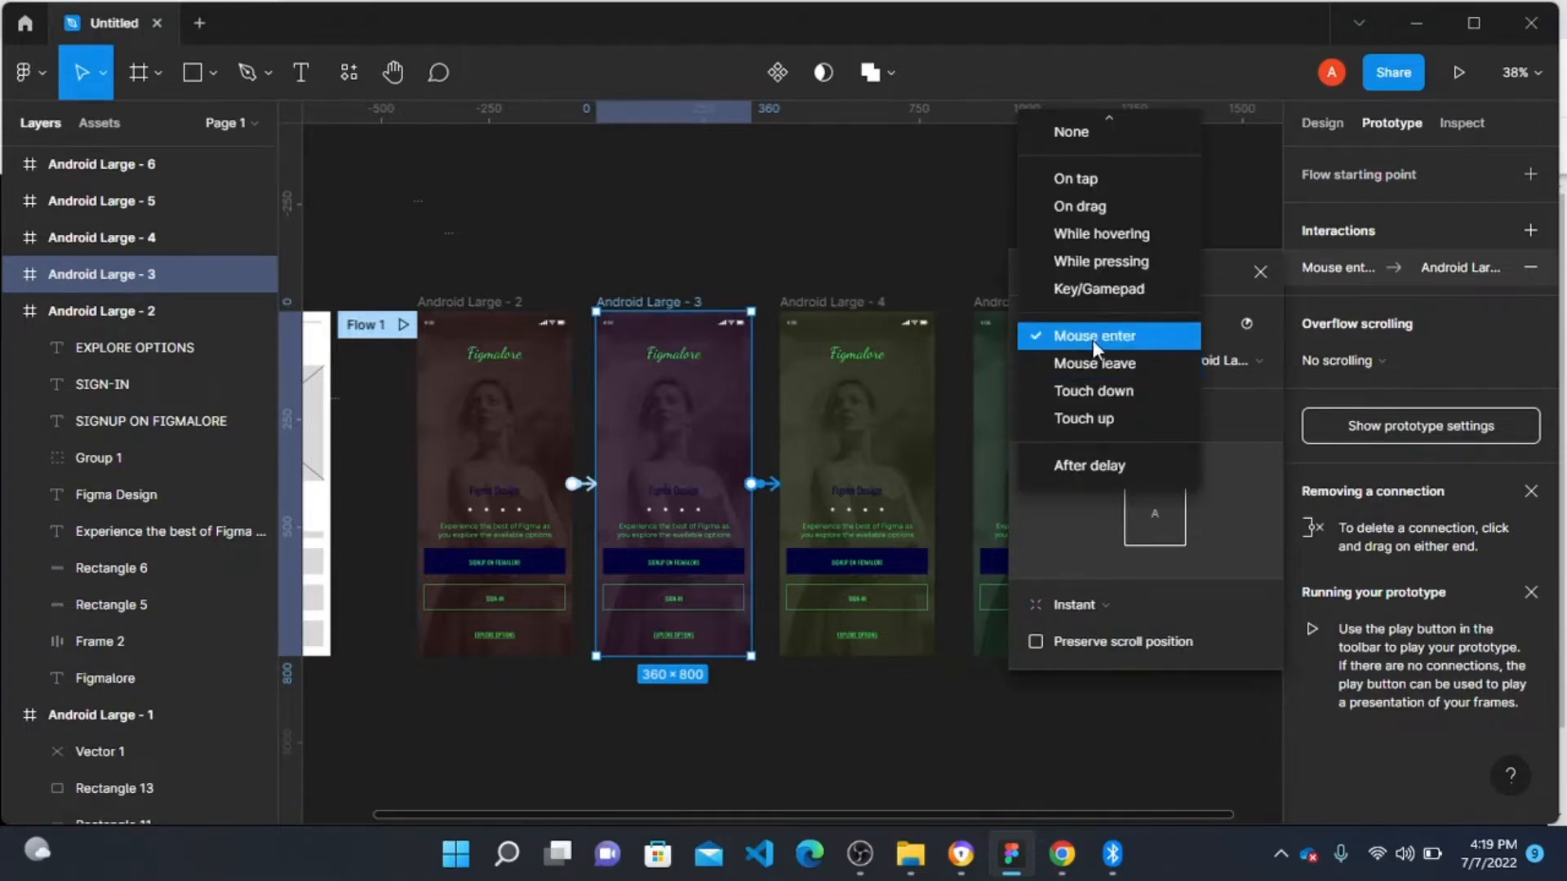
pyautogui.click(1090, 336)
pyautogui.click(1094, 611)
pyautogui.click(1094, 634)
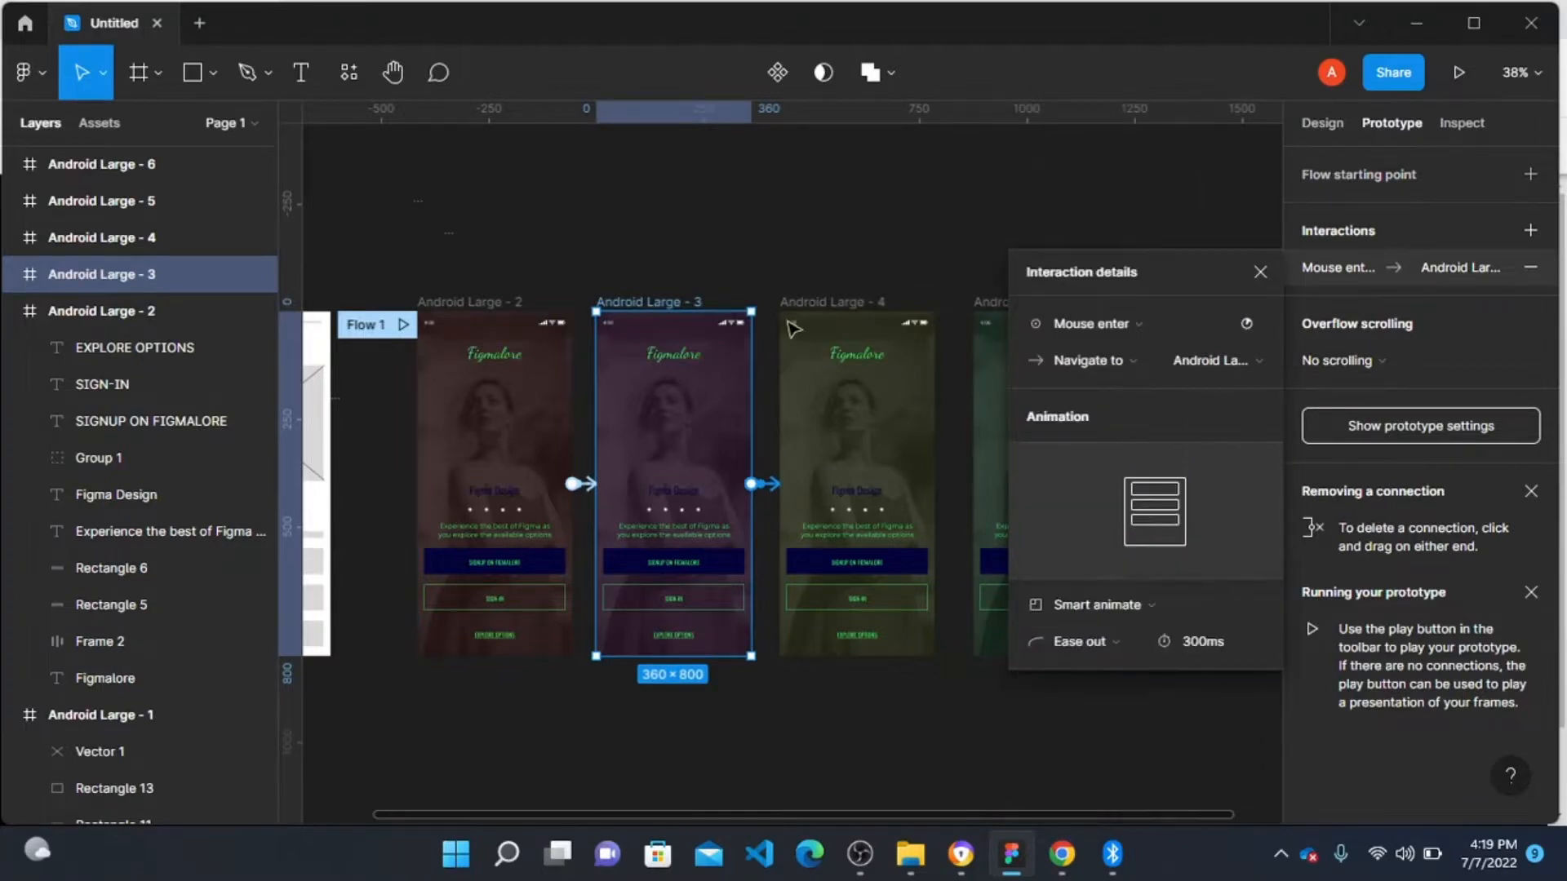
# Step: Connect Android Large - 4 to Android Large - 5 as a prototype interaction triggered on Mouse enter
pyautogui.click(791, 310)
pyautogui.moveTo(935, 484); pyautogui.dragTo(1061, 481)
pyautogui.click(1139, 318)
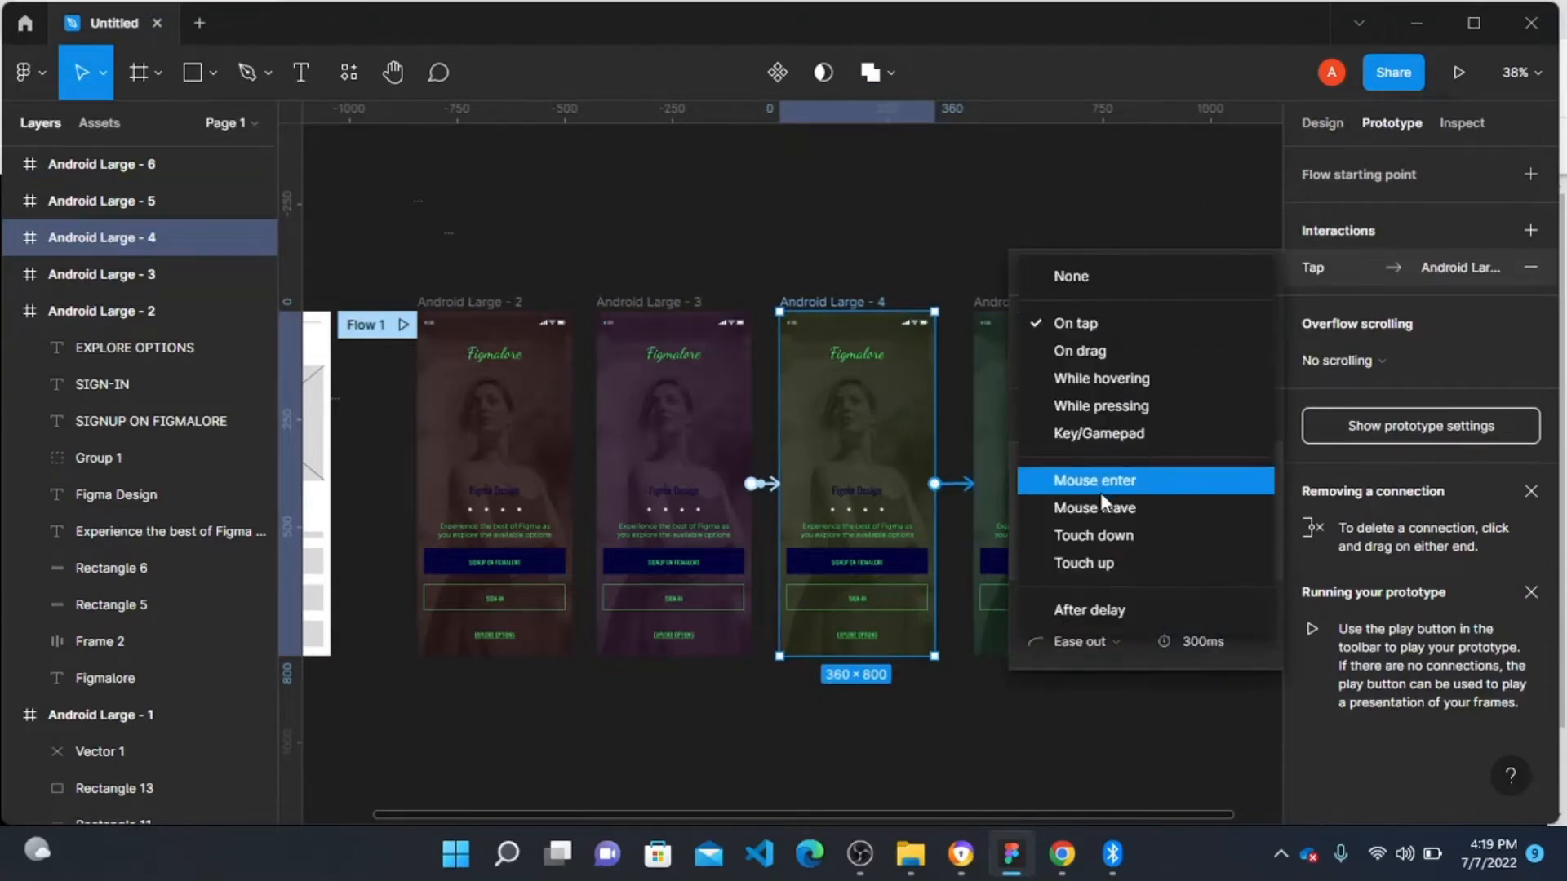
pyautogui.click(1123, 480)
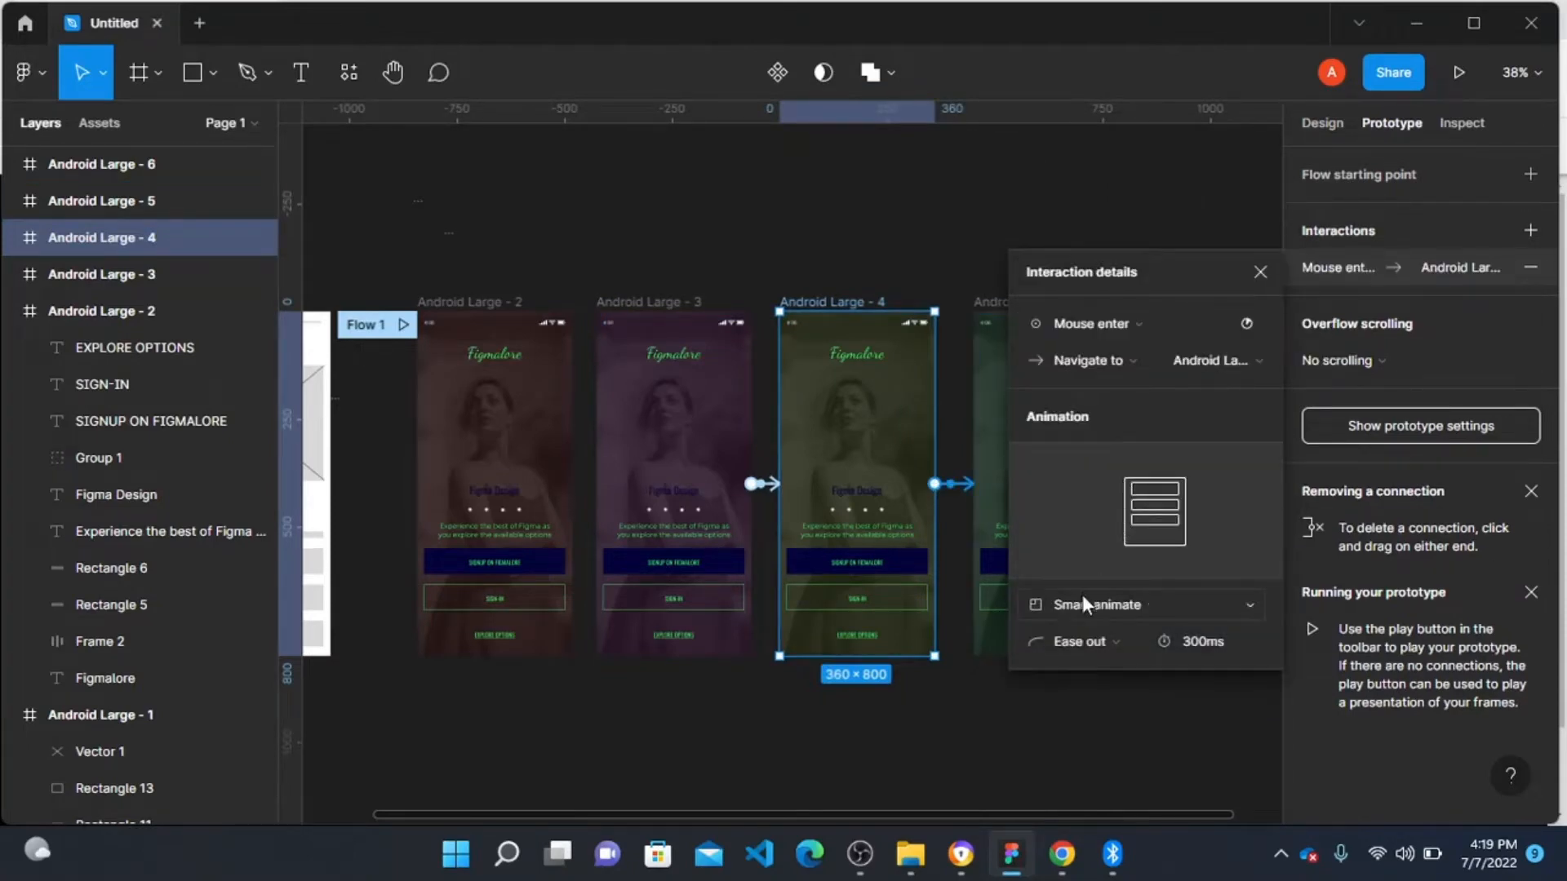
# Step: Connect Android Large - 5 to Android Large - 6 as a prototype interaction triggered on Mouse enter
pyautogui.hscroll(3, 825, 363)
pyautogui.click(766, 306)
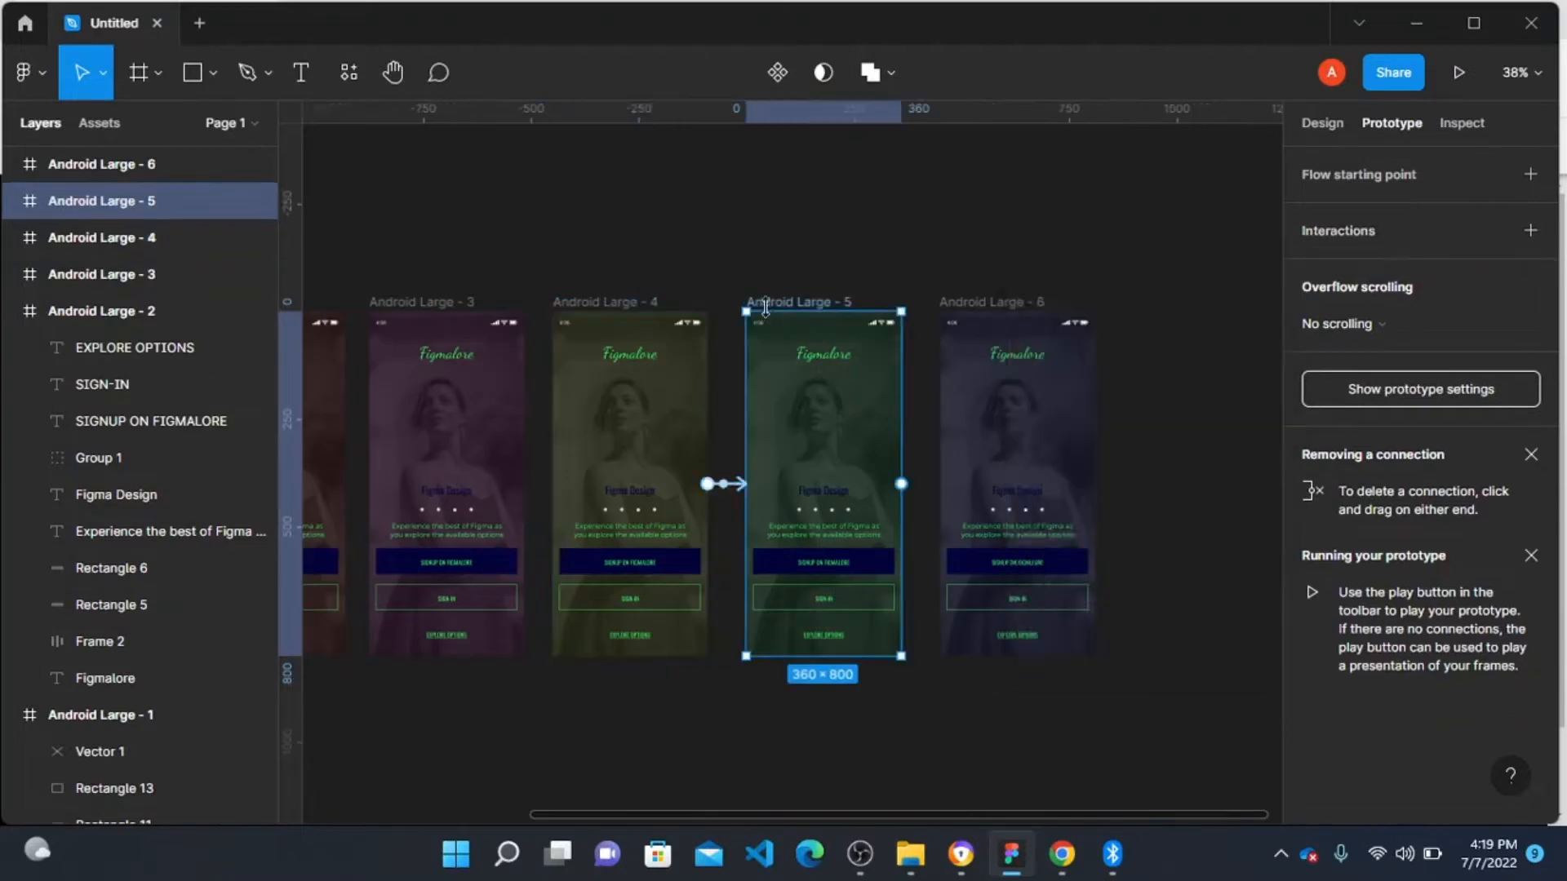
pyautogui.moveTo(901, 484); pyautogui.dragTo(947, 367)
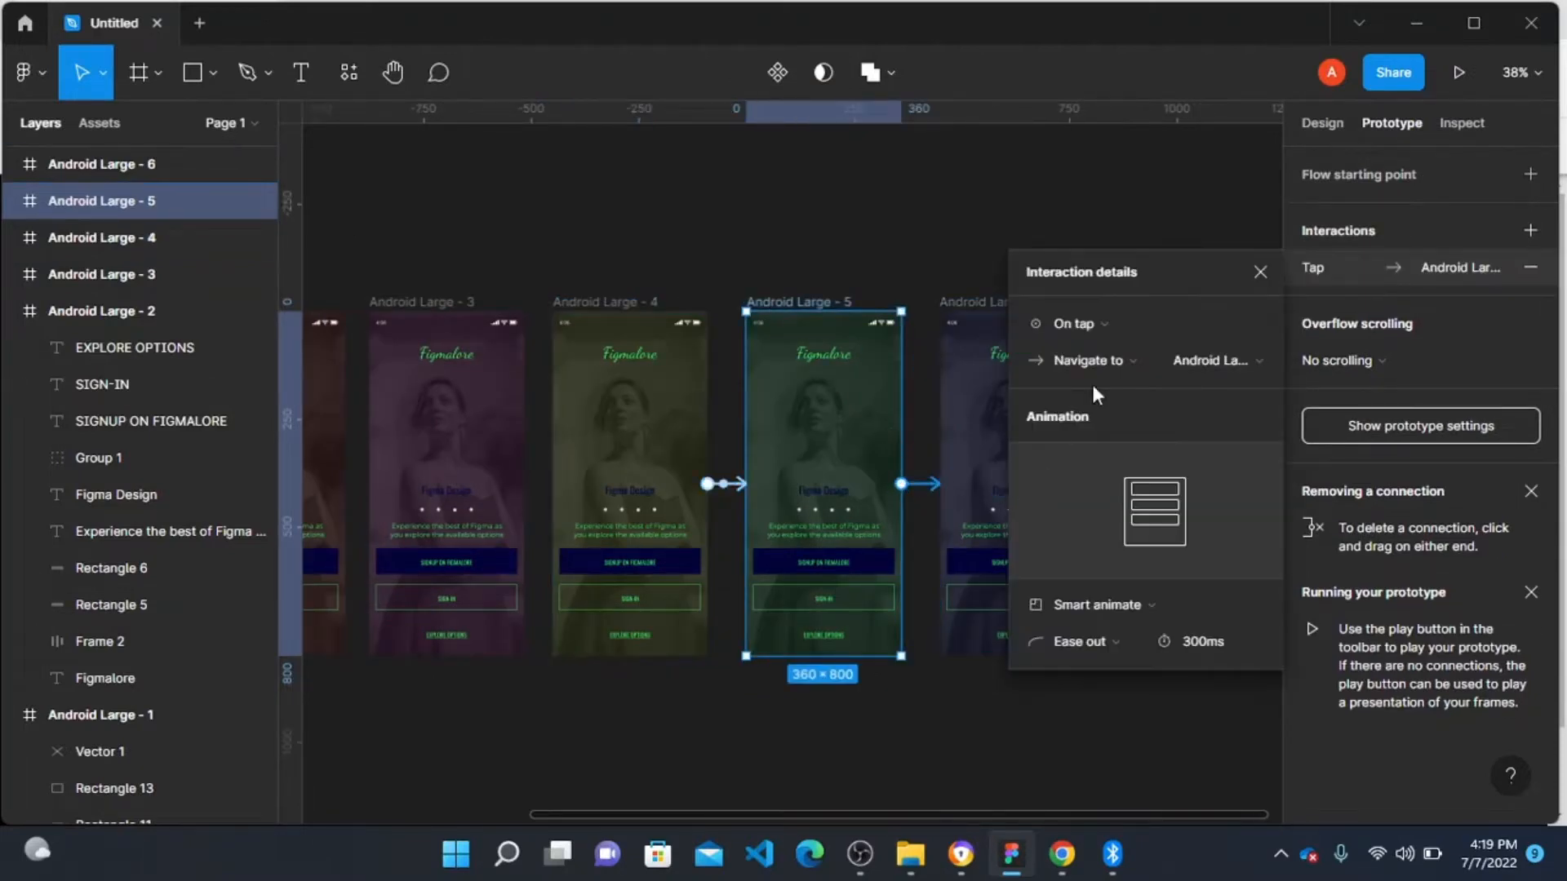
pyautogui.click(1107, 323)
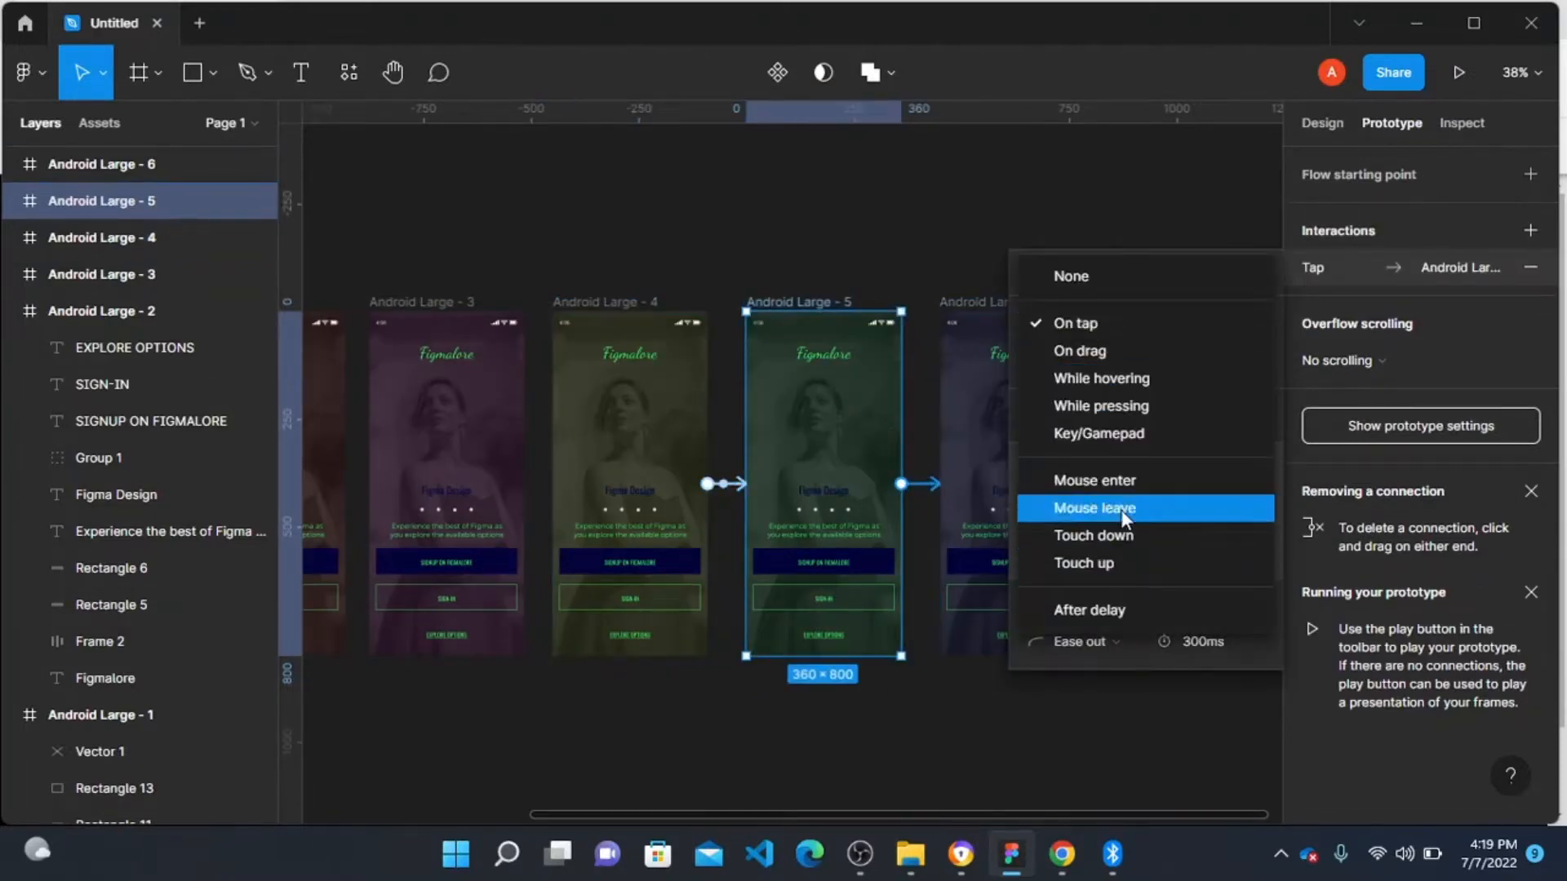
pyautogui.click(1118, 481)
# Step: Connect Android Large - 6 back to Android Large - 2 as a prototype interaction triggered on Mouse enter
pyautogui.hscroll(3, 926, 388)
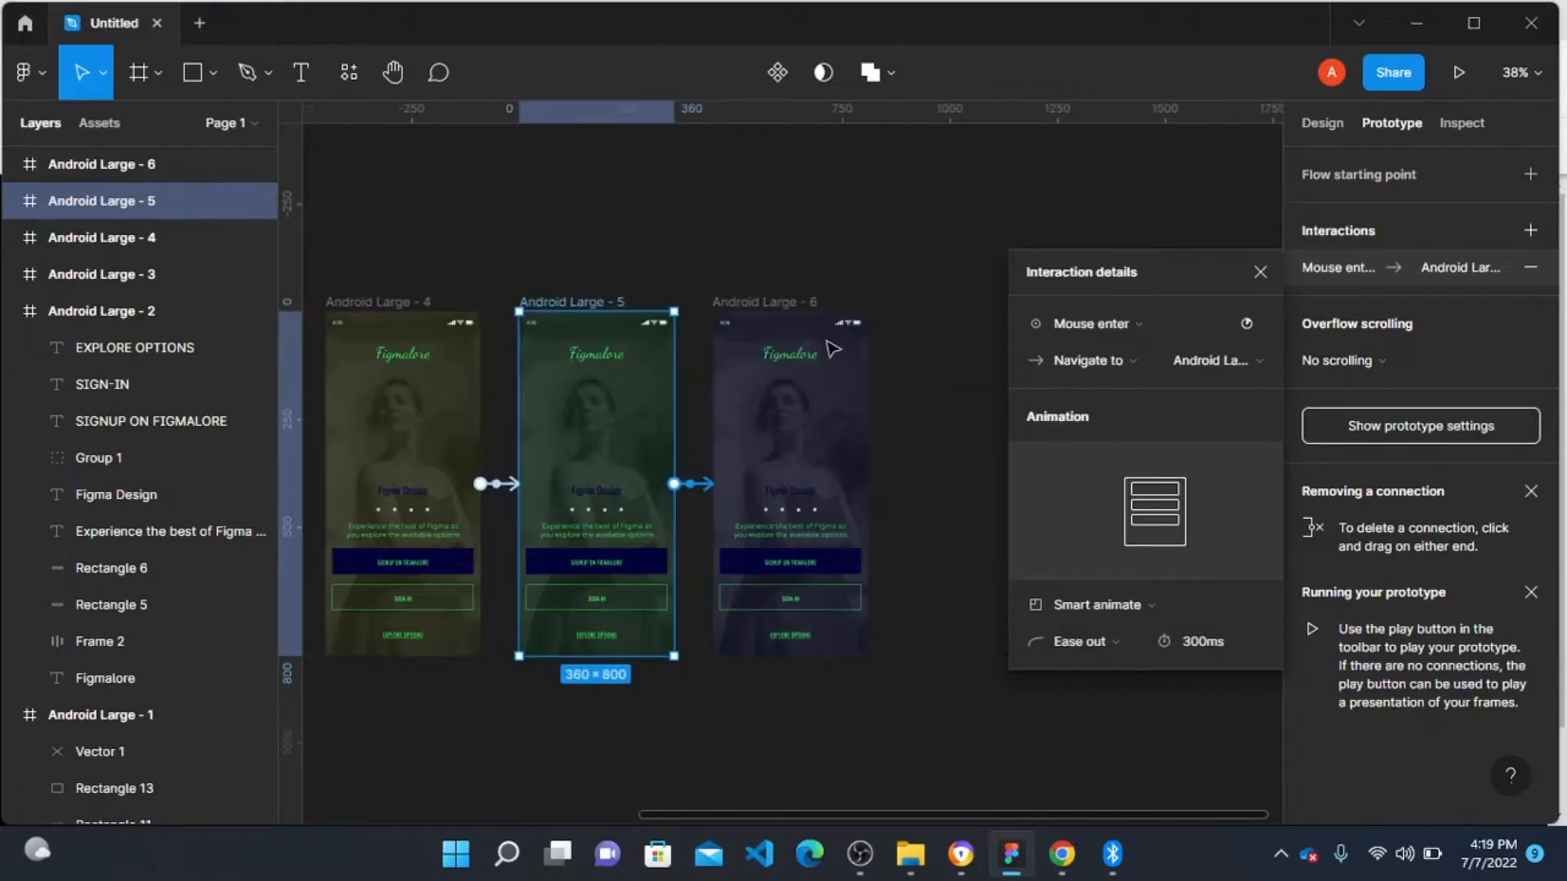
pyautogui.click(833, 350)
pyautogui.moveTo(877, 484); pyautogui.dragTo(896, 553)
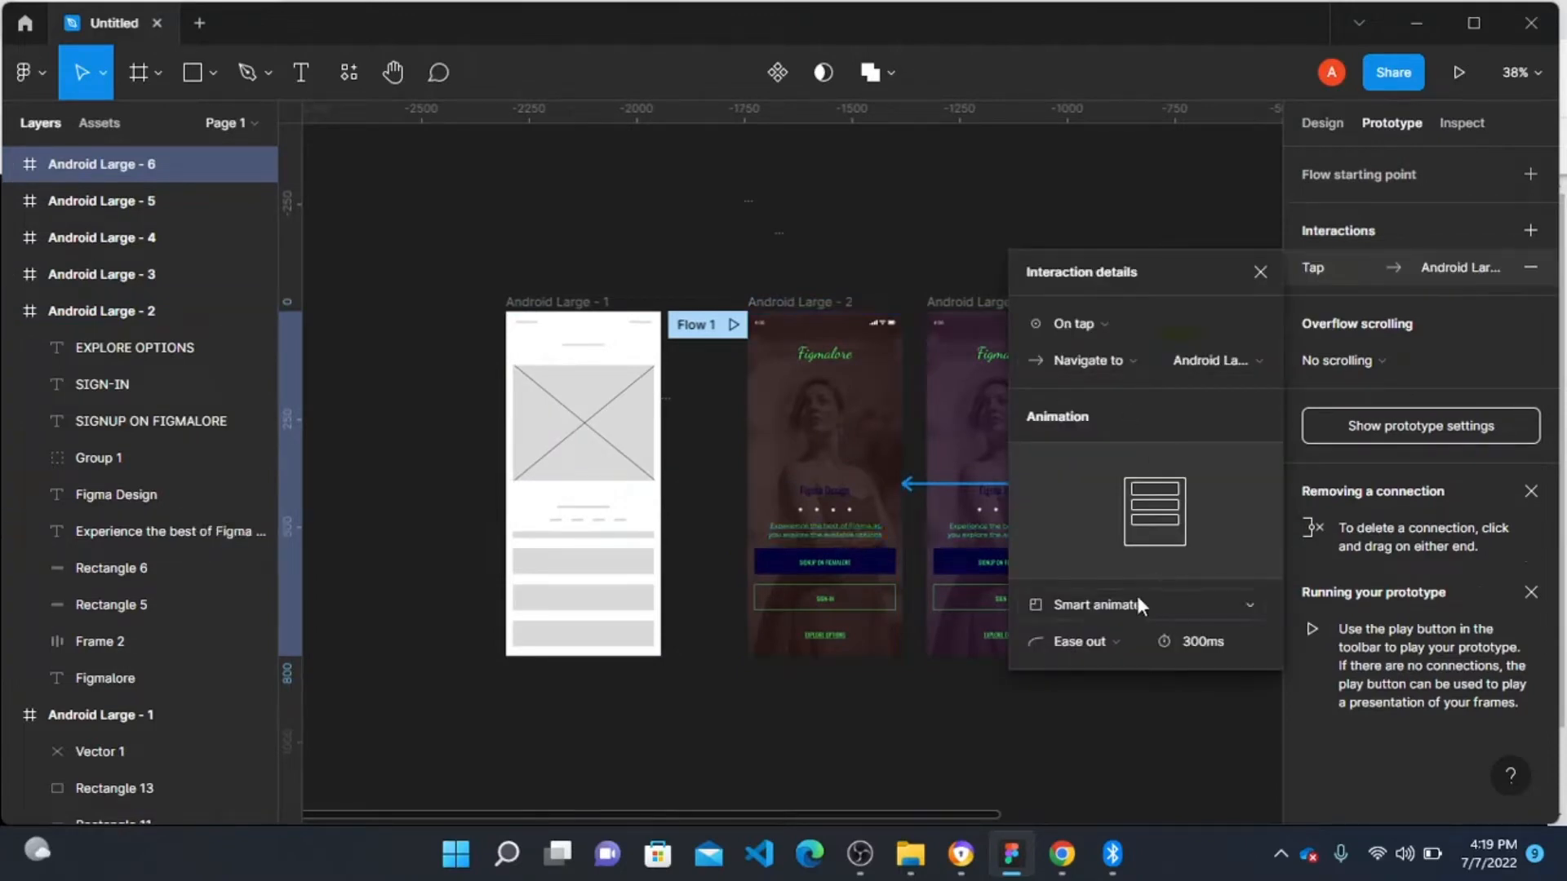
pyautogui.click(1115, 327)
pyautogui.click(1133, 476)
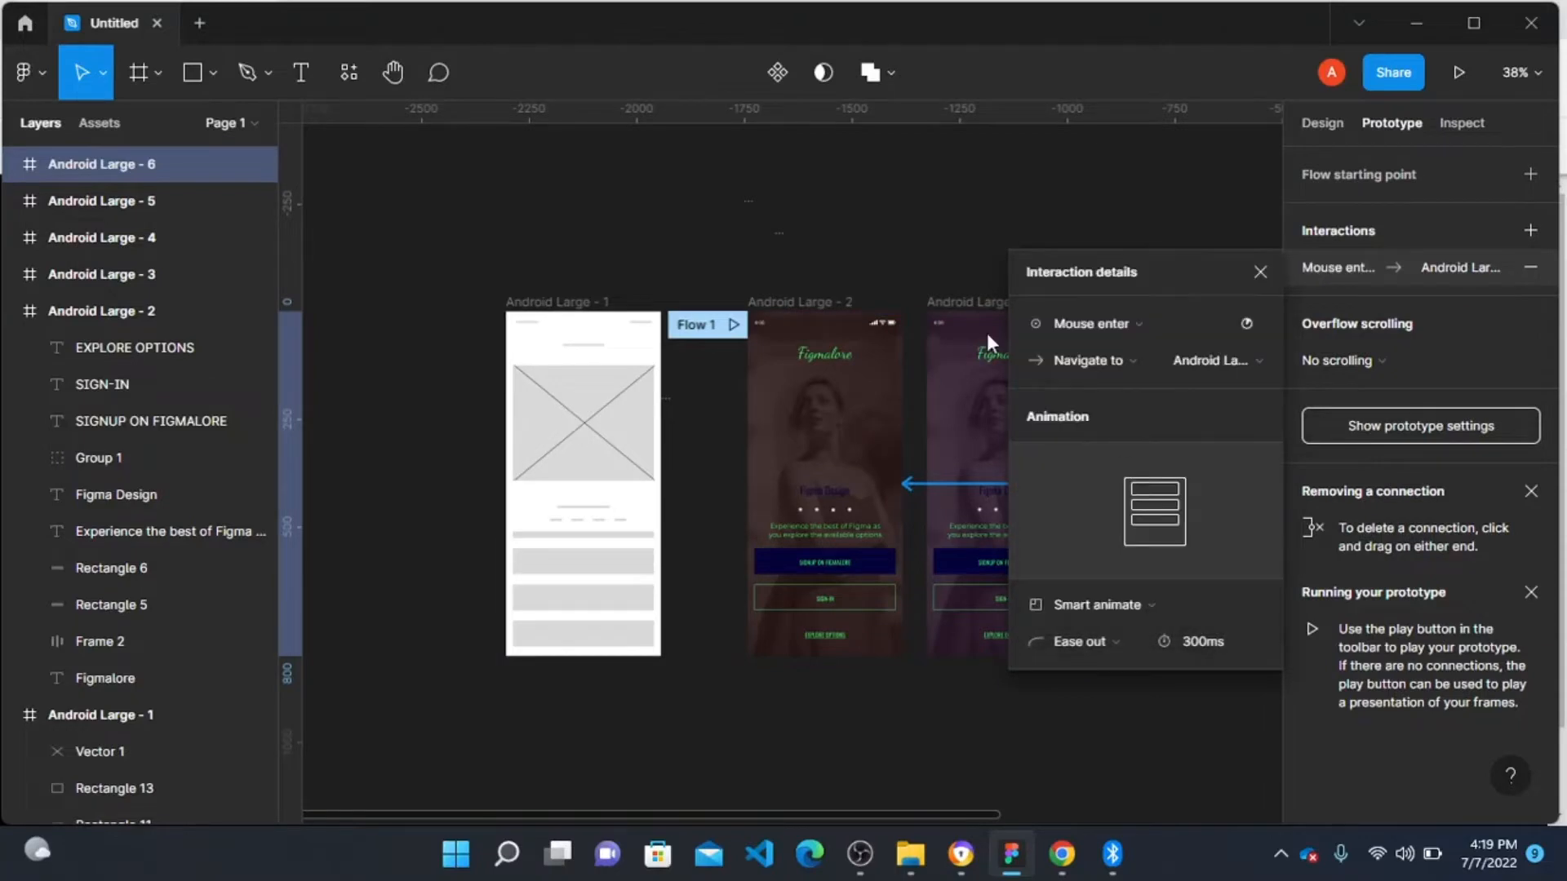
# Step: Start presenting the prototype from the Flow 1 starting point
pyautogui.click(839, 193)
pyautogui.click(734, 326)
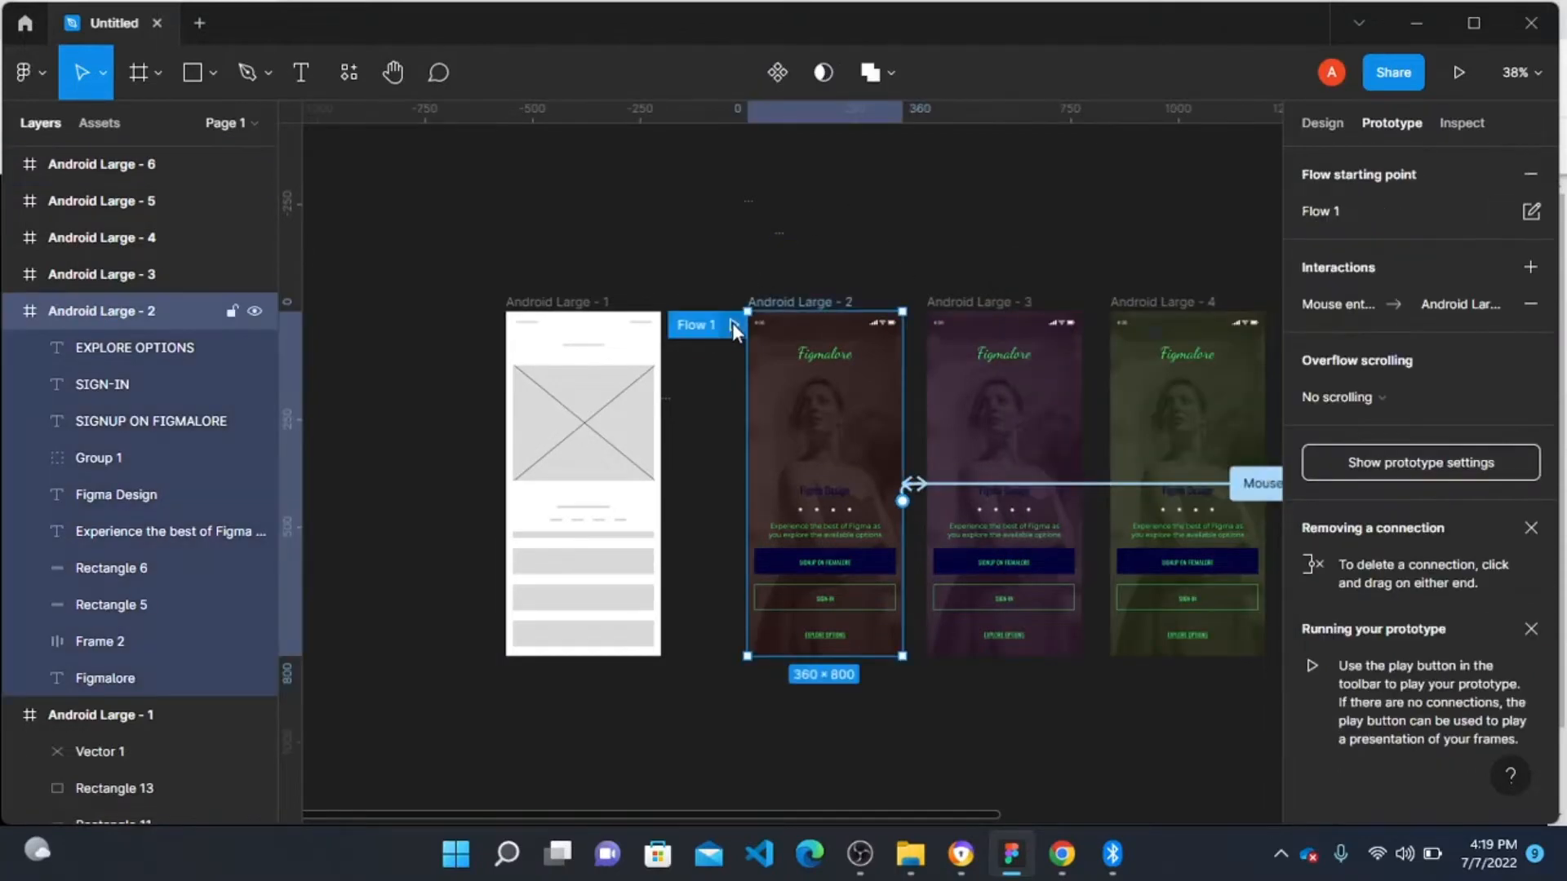
pyautogui.click(734, 327)
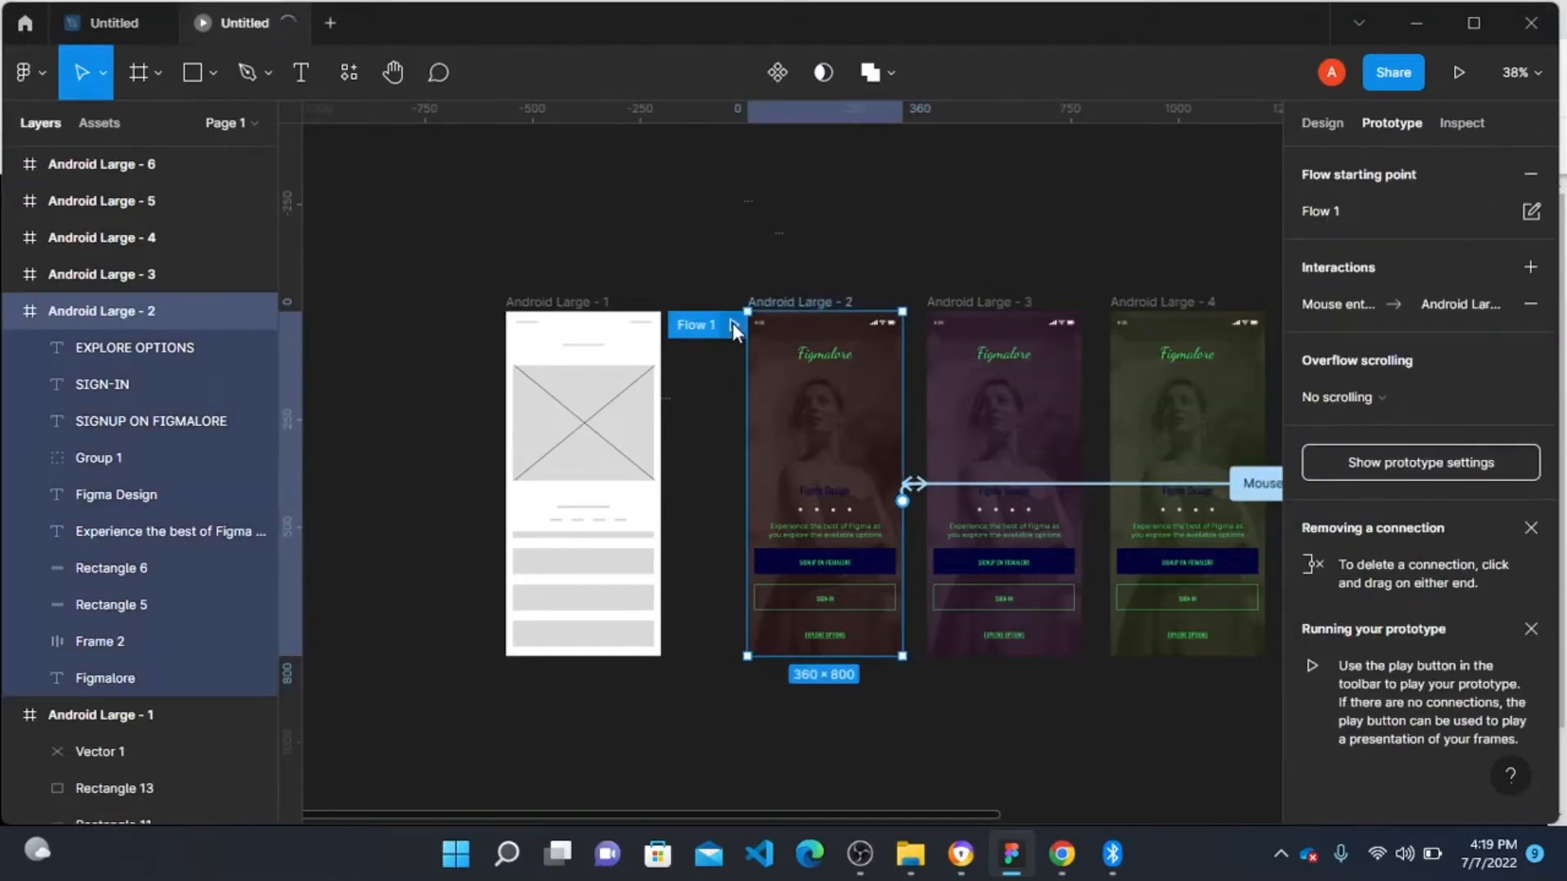